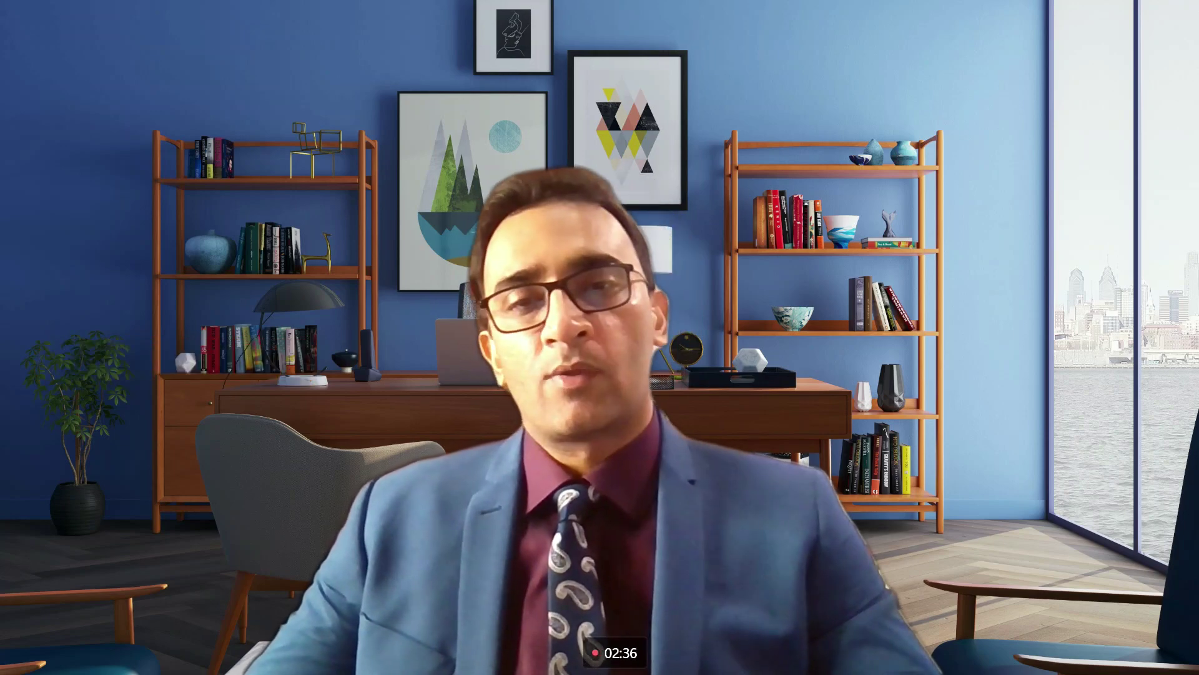
# Complete VLOOKUP in A1 and enter MATCH in A2
pyautogui.write('KUP')
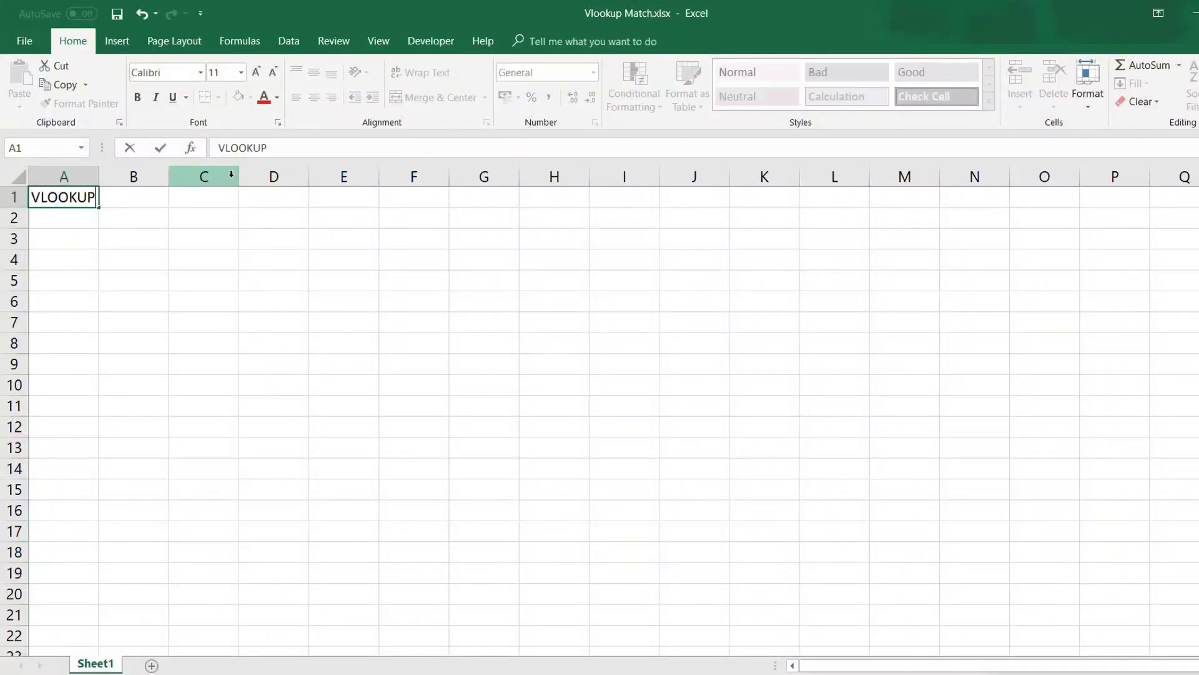
pyautogui.press('Return')
pyautogui.write('MATCH')
pyautogui.press('Up')
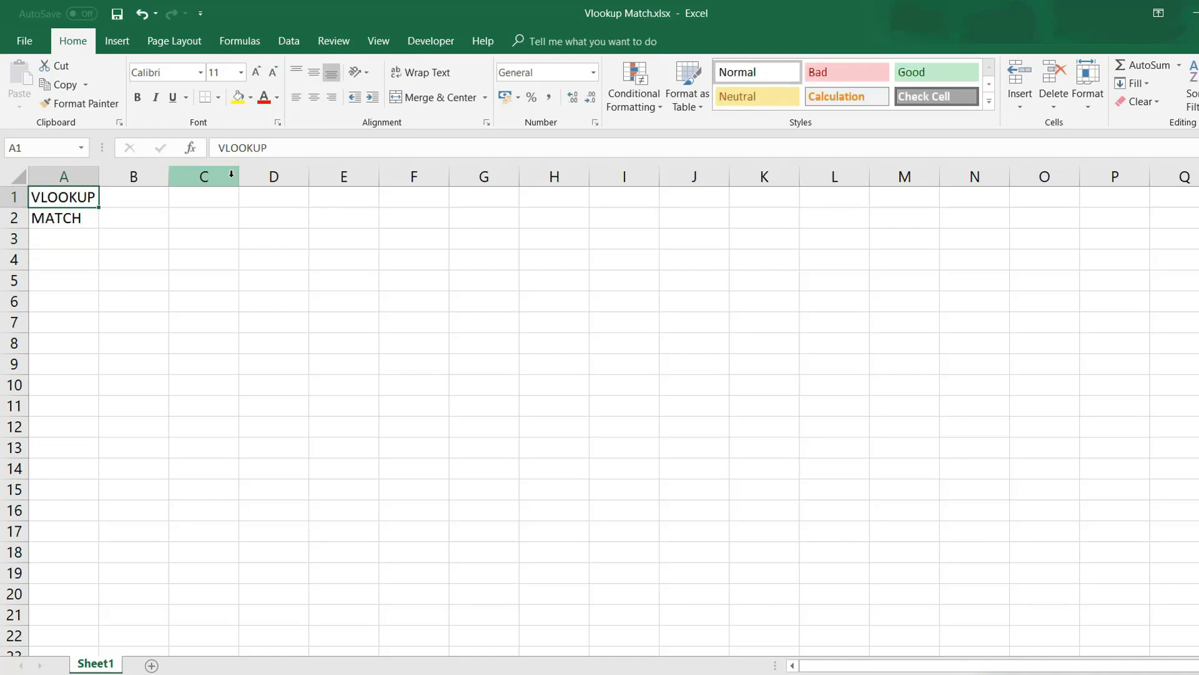
pyautogui.press('Down')
pyautogui.press('Up')
pyautogui.press('Right')
pyautogui.press('Right')
pyautogui.press('Right')
pyautogui.press('Left')
pyautogui.press('Left')
pyautogui.press('Down')
# Enter CELL REFERENCING in A3, correcting the misspelling
pyautogui.press('Left')
pyautogui.press('Down')
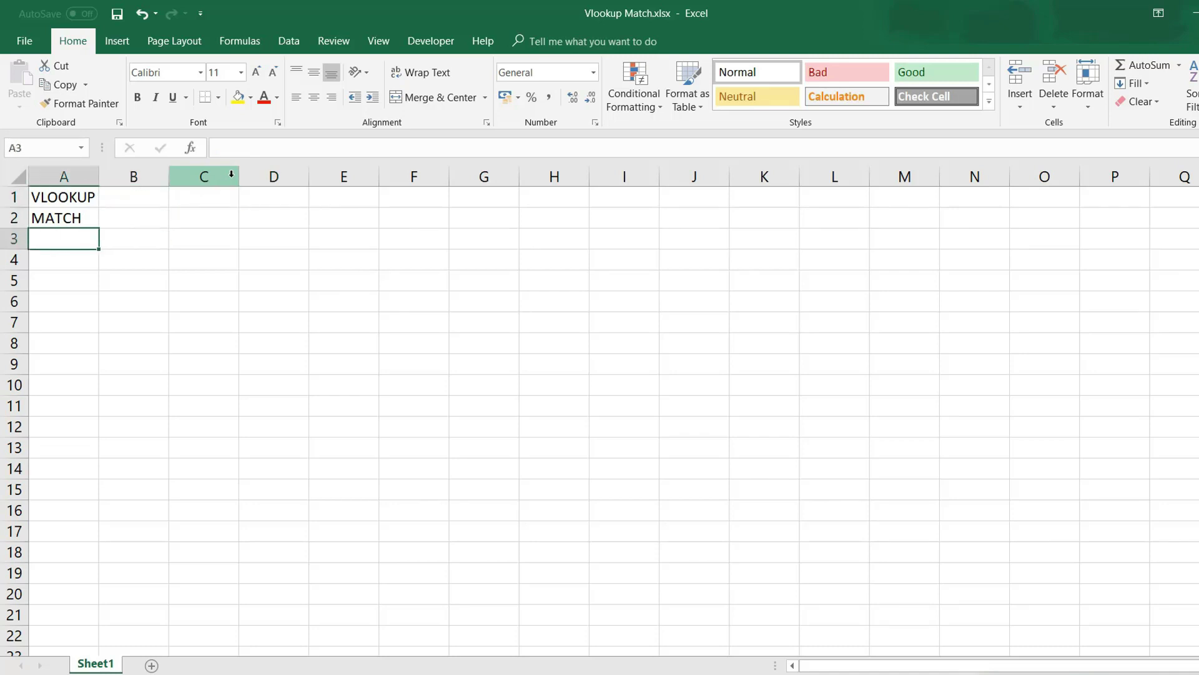
pyautogui.write('CE')
pyautogui.write(' RE')
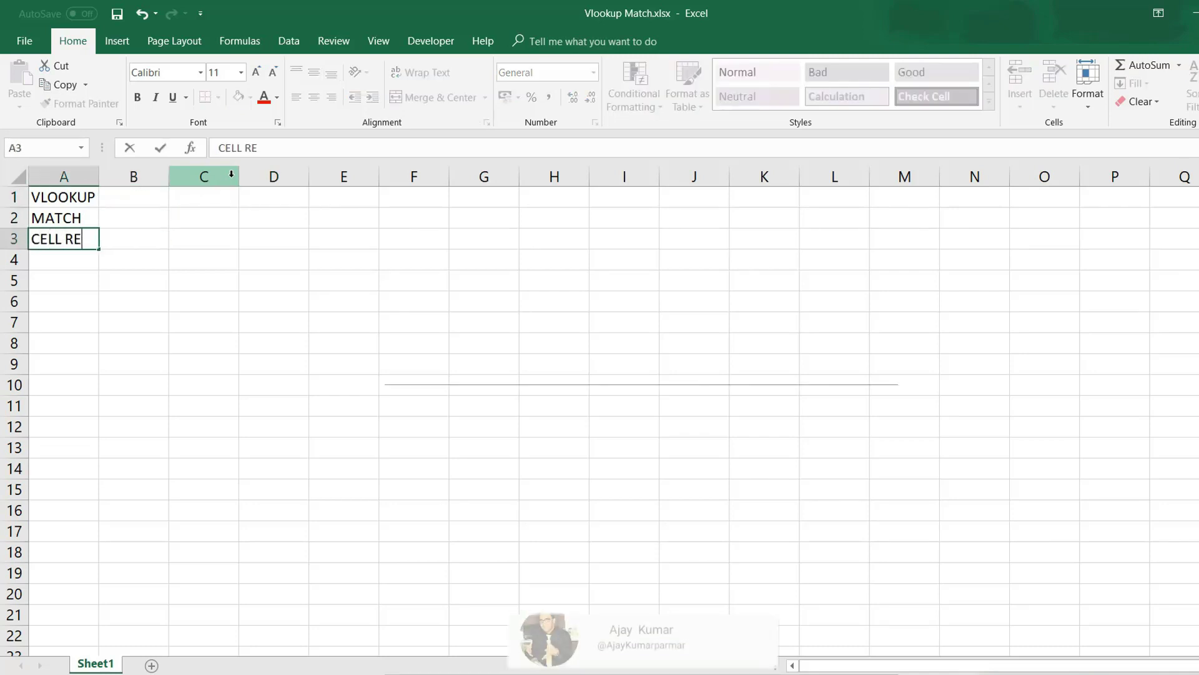
pyautogui.write('FRE')
pyautogui.press('BackSpace')
pyautogui.press('BackSpace')
pyautogui.write('ER')
pyautogui.write('ENCING')
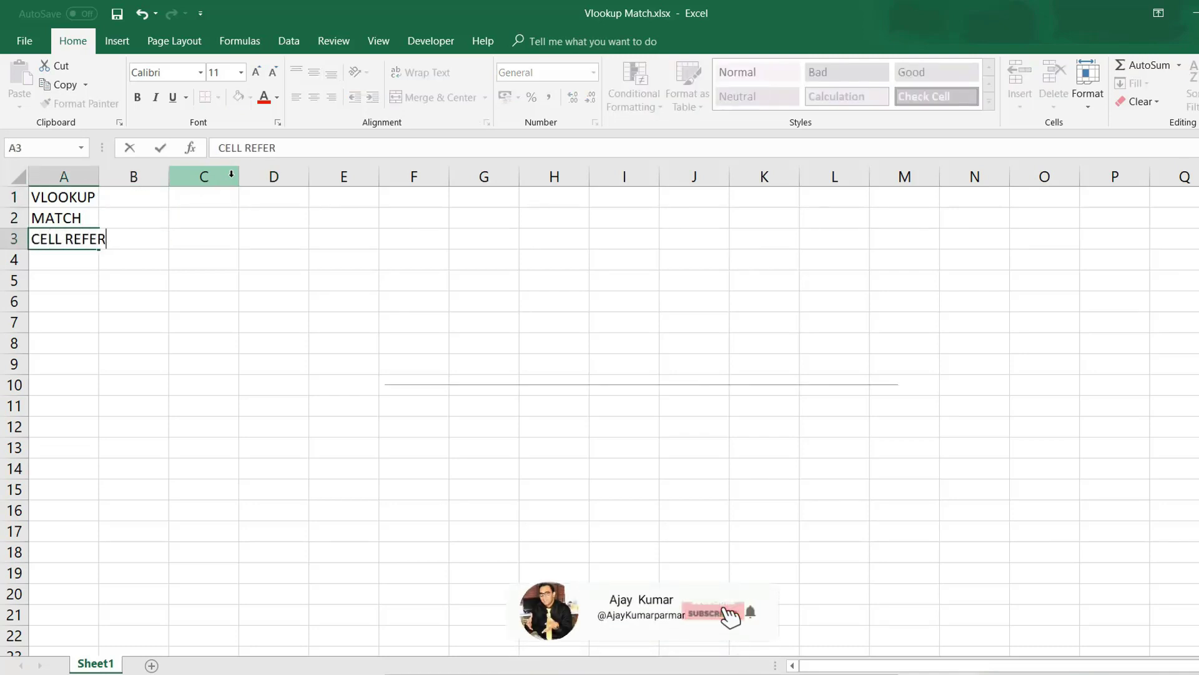
pyautogui.press('Return')
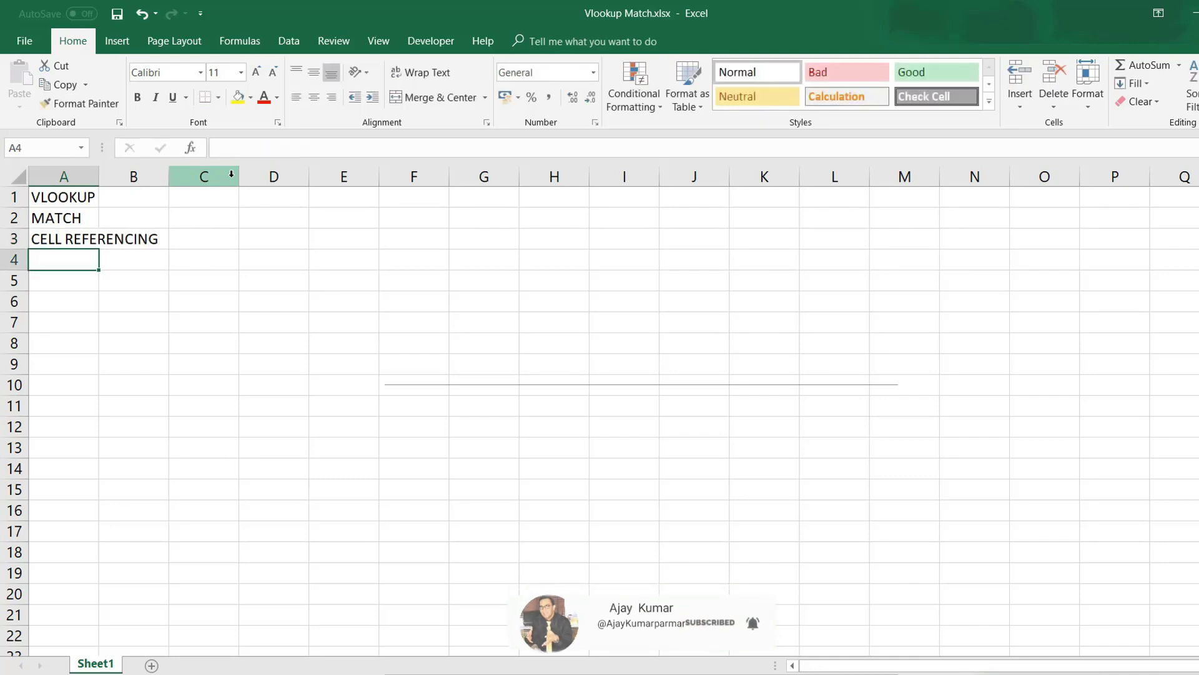
# Label cell H1 VERTICAL LOOKUP
pyautogui.click(404, 198)
pyautogui.click(566, 202)
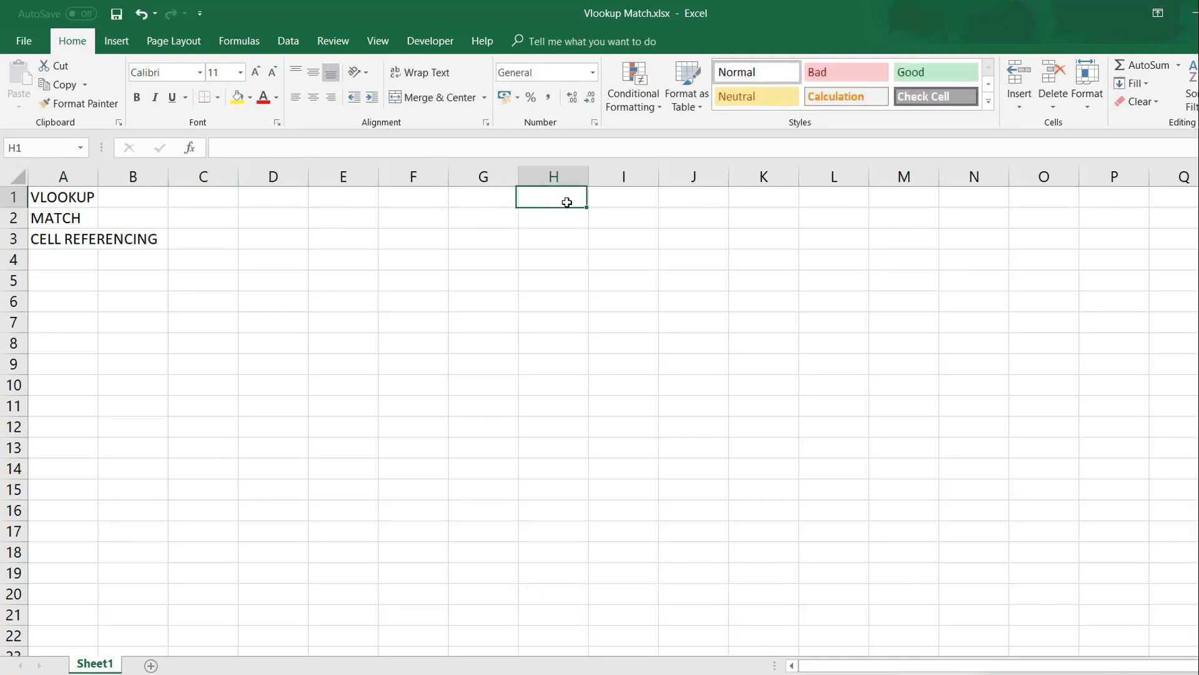
pyautogui.write('VERTICAL LOOKUP')
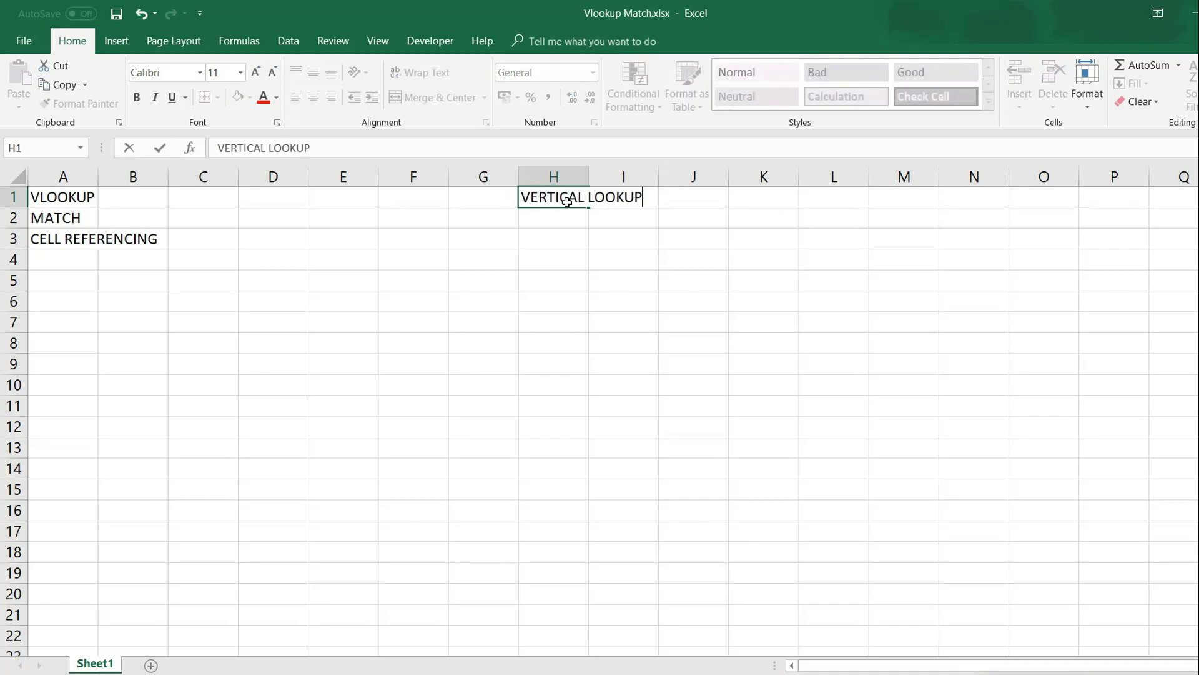
pyautogui.press('Return')
pyautogui.click(566, 201)
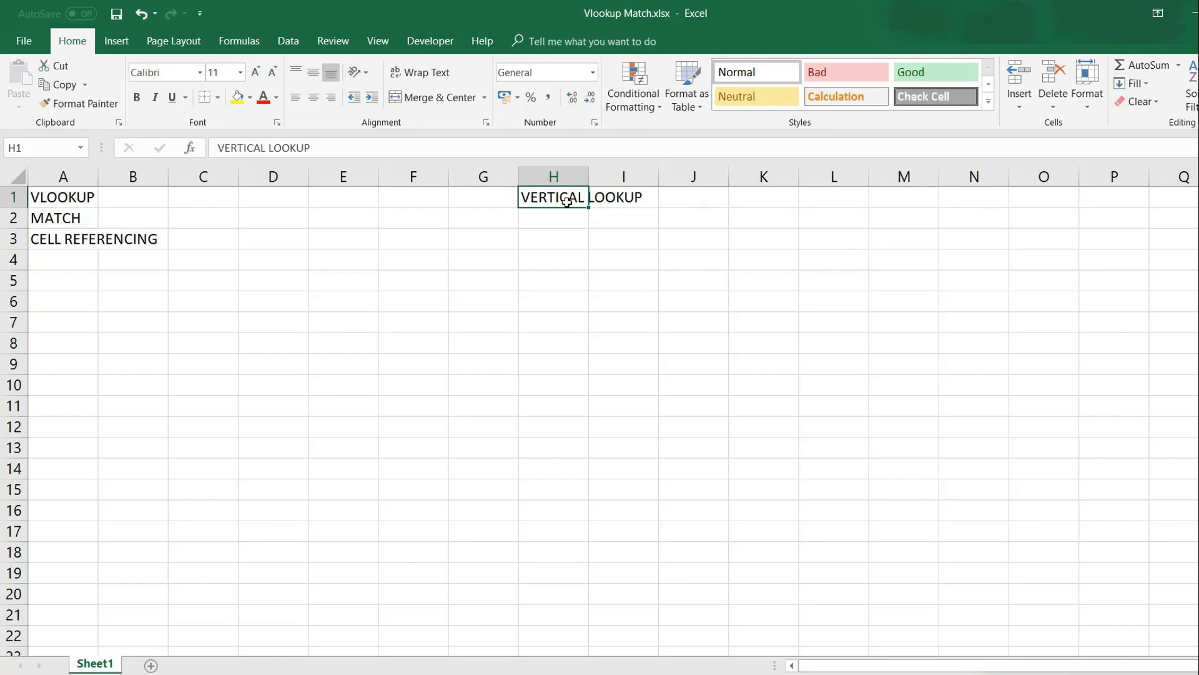
pyautogui.press('Return')
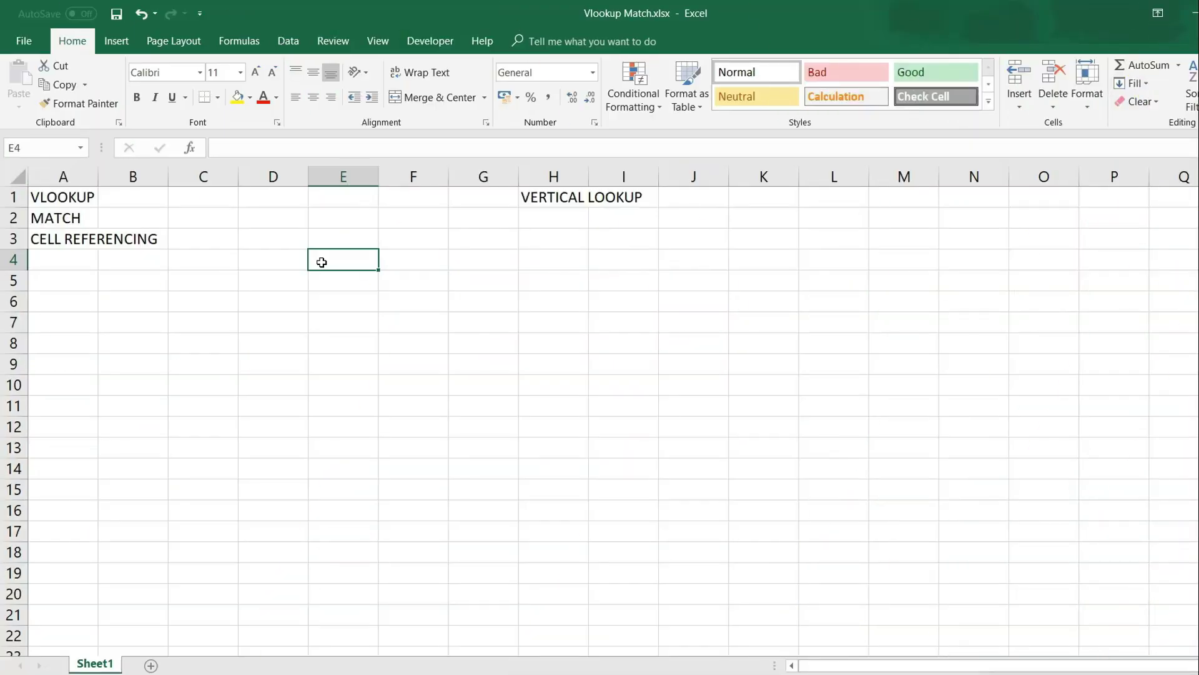
# Fill D4:F13 yellow and give every cell in it a border
pyautogui.press('Left')
pyautogui.hotkey('shift', 'Right')
pyautogui.hotkey('shift', 'Right')
pyautogui.hotkey('shift', 'Down')
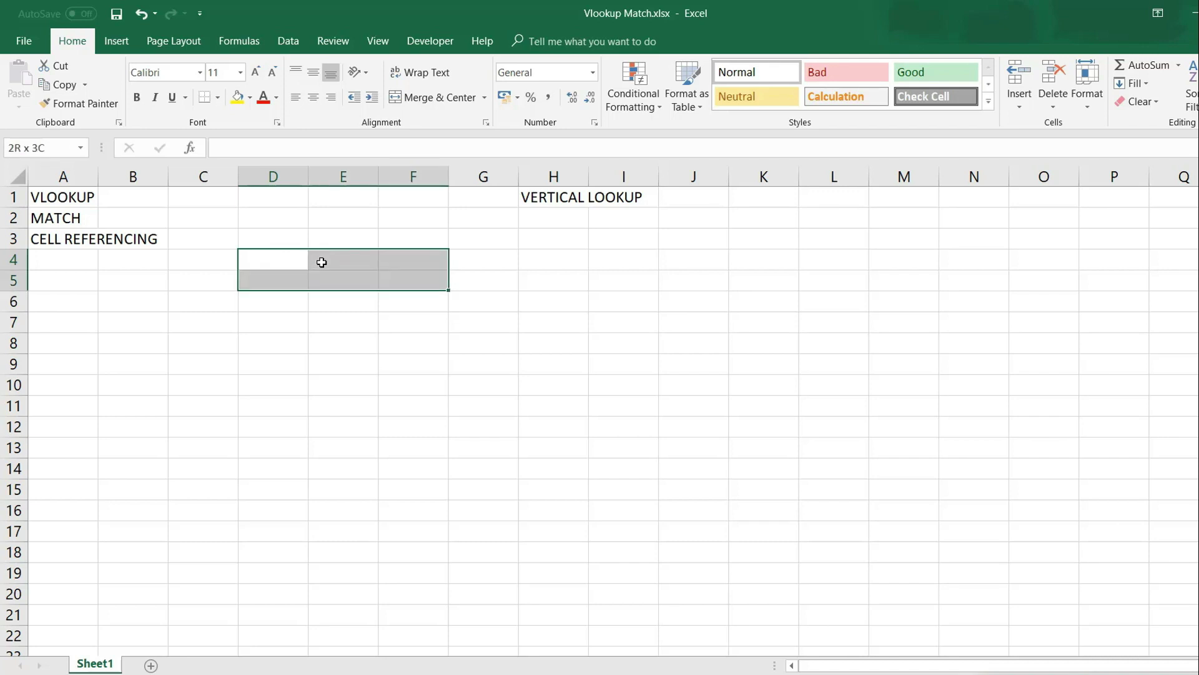
pyautogui.hotkey('shift', 'Down')
pyautogui.hotkey('shift', 'Down')
pyautogui.hotkey('shift', 'Down')
pyautogui.hotkey('shift', 'Down')
pyautogui.hotkey('shift', 'Down')
pyautogui.hotkey('shift', 'Down')
pyautogui.hotkey('shift', 'Down')
pyautogui.hotkey('shift', 'Down')
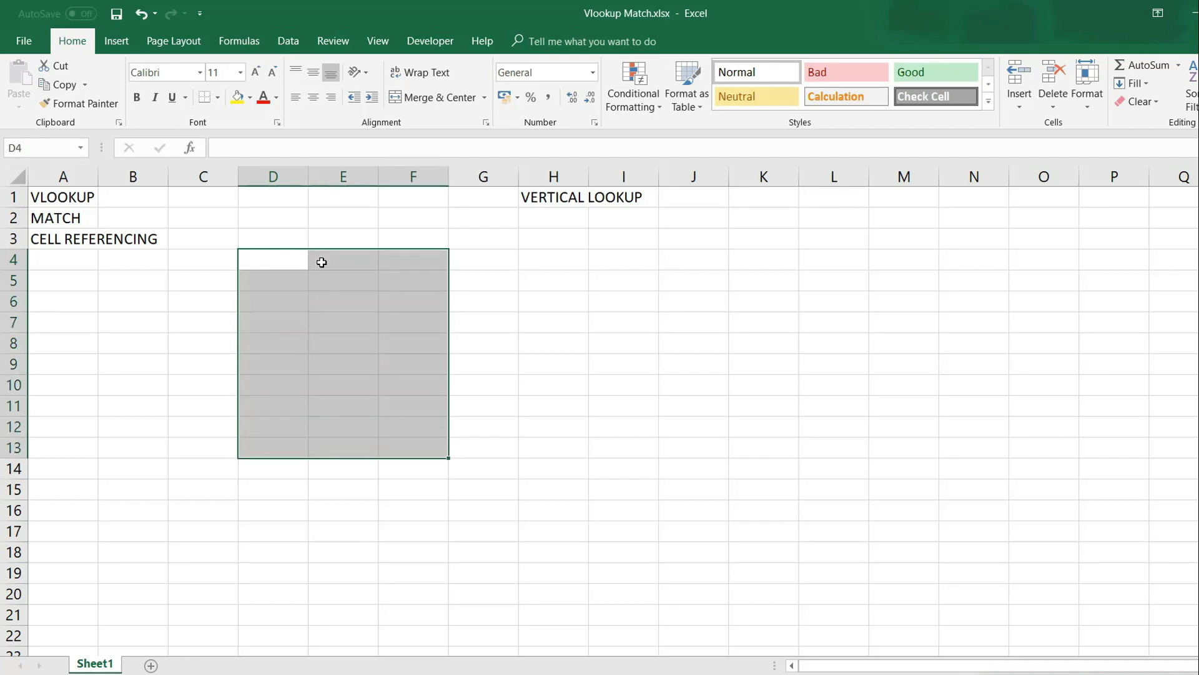
pyautogui.click(236, 98)
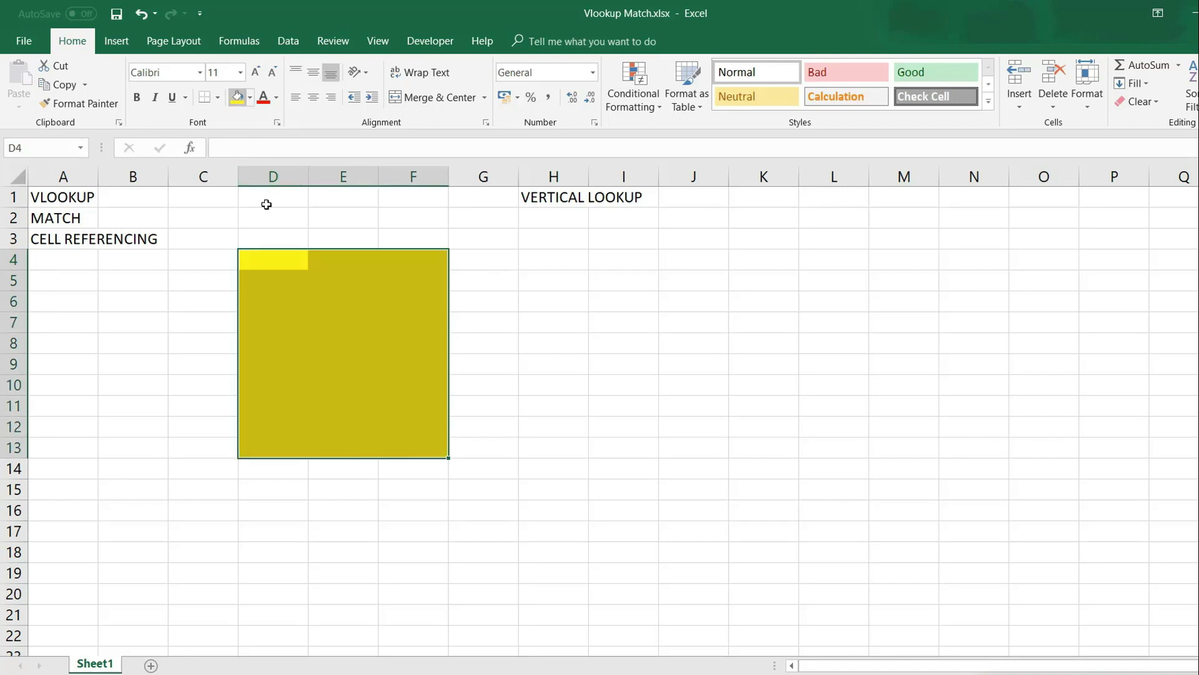
pyautogui.click(218, 98)
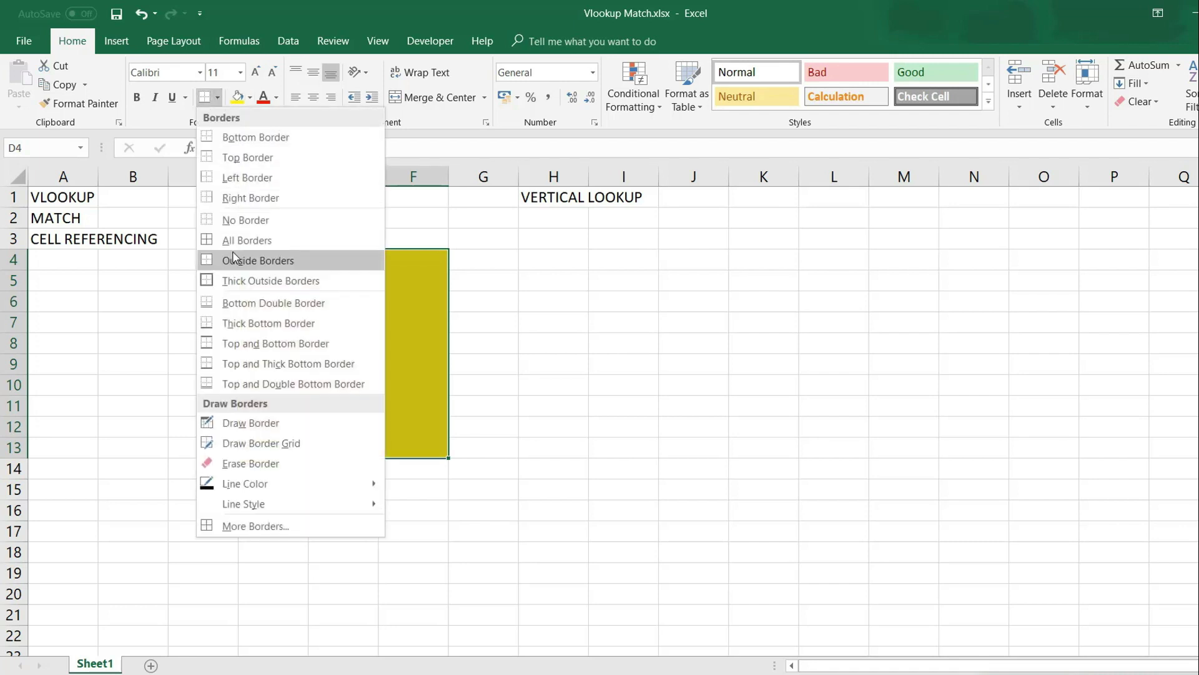
pyautogui.click(211, 239)
# Enter the headers EMPID, STATUS and NAME in D4:F4
pyautogui.click(281, 269)
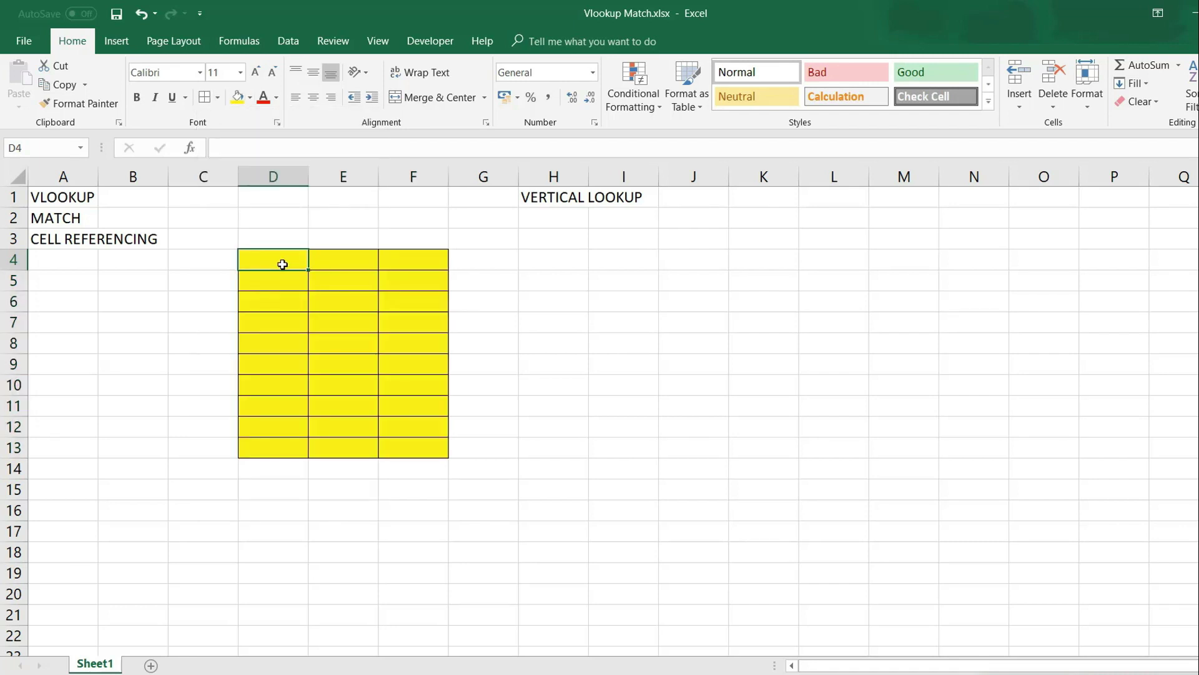
pyautogui.write('EMPID')
pyautogui.press('Return')
pyautogui.click(283, 264)
pyautogui.press('Tab')
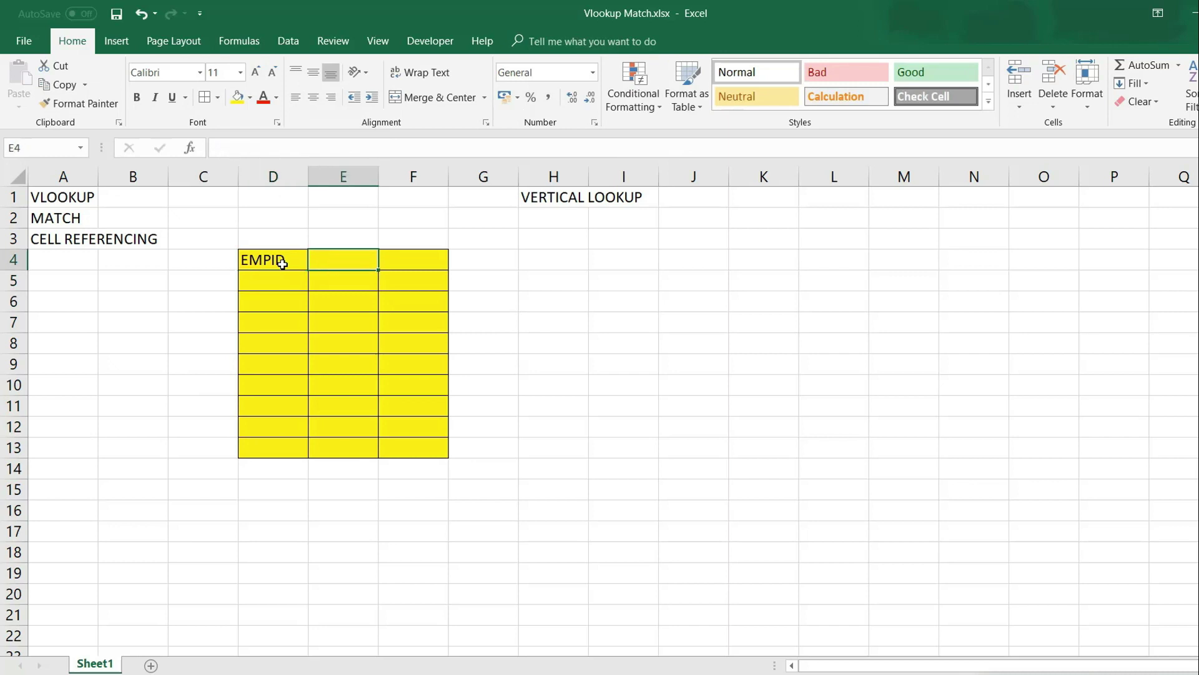
pyautogui.write('STATUS')
pyautogui.press('Tab')
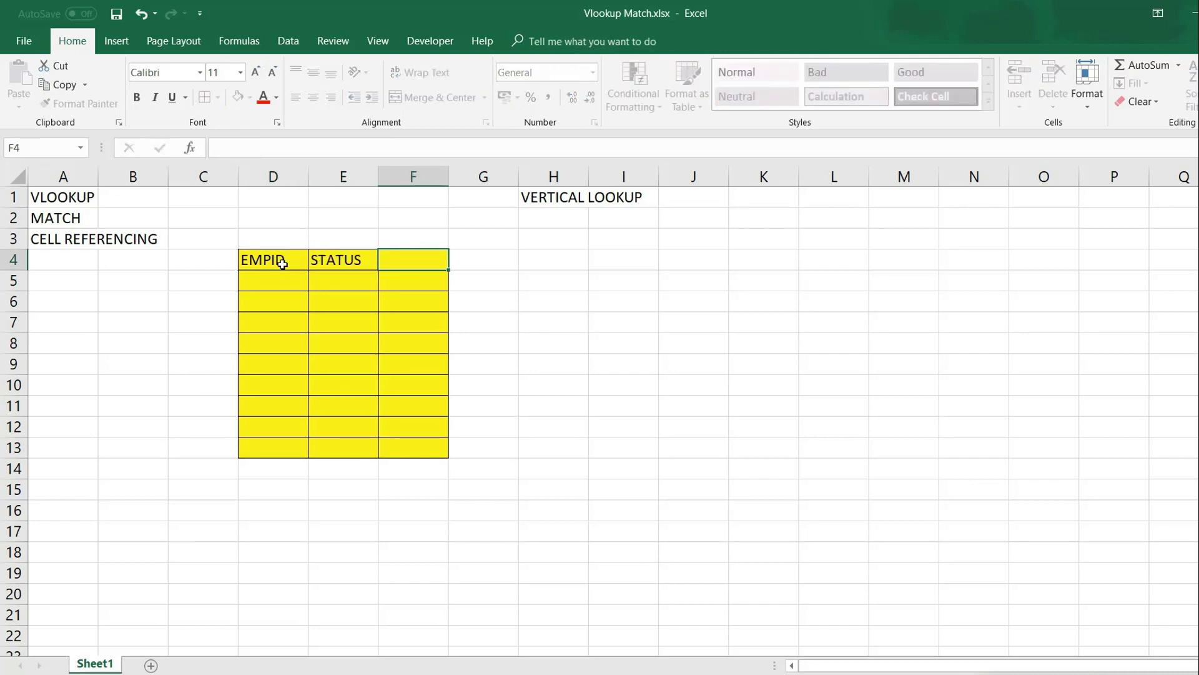
pyautogui.write('NAME')
pyautogui.press('Return')
# Fill the EMPID column with a series from 100 to 108 down to row 13
pyautogui.write('100')
pyautogui.press('Return')
pyautogui.press('Up')
pyautogui.moveTo(308, 291); pyautogui.dragTo(310, 454)
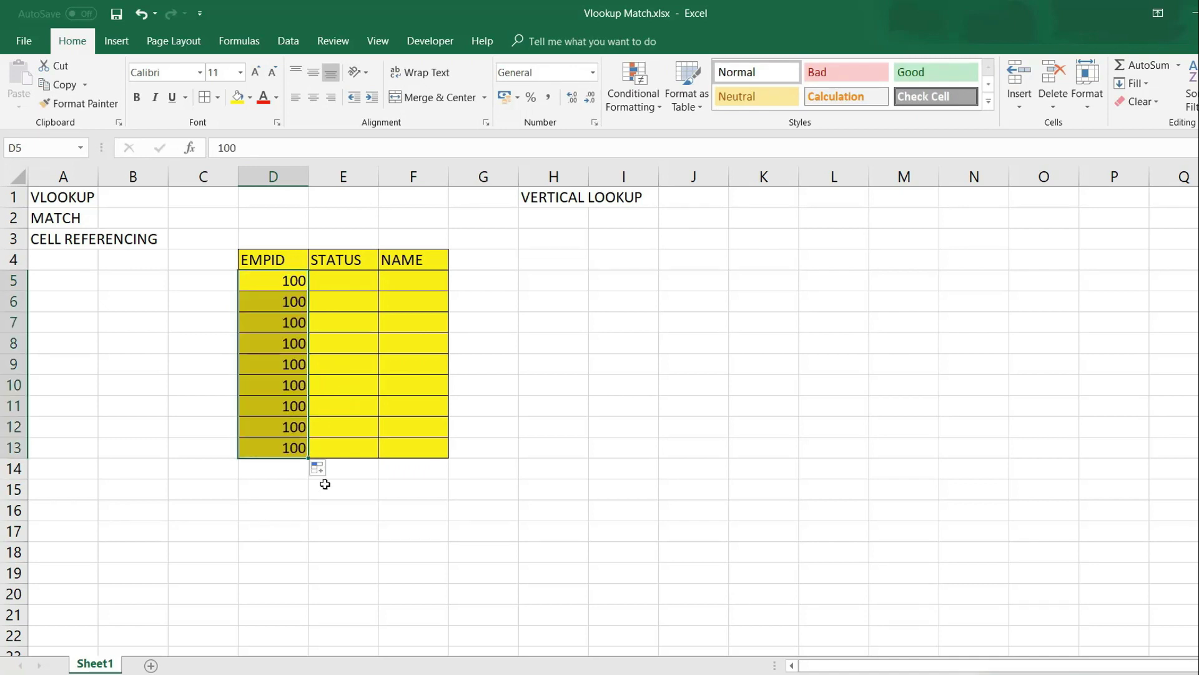
pyautogui.click(317, 468)
pyautogui.click(324, 512)
# Enter MALE in E5 and FEMALE in E6, copying FEMALE into E7
pyautogui.click(341, 276)
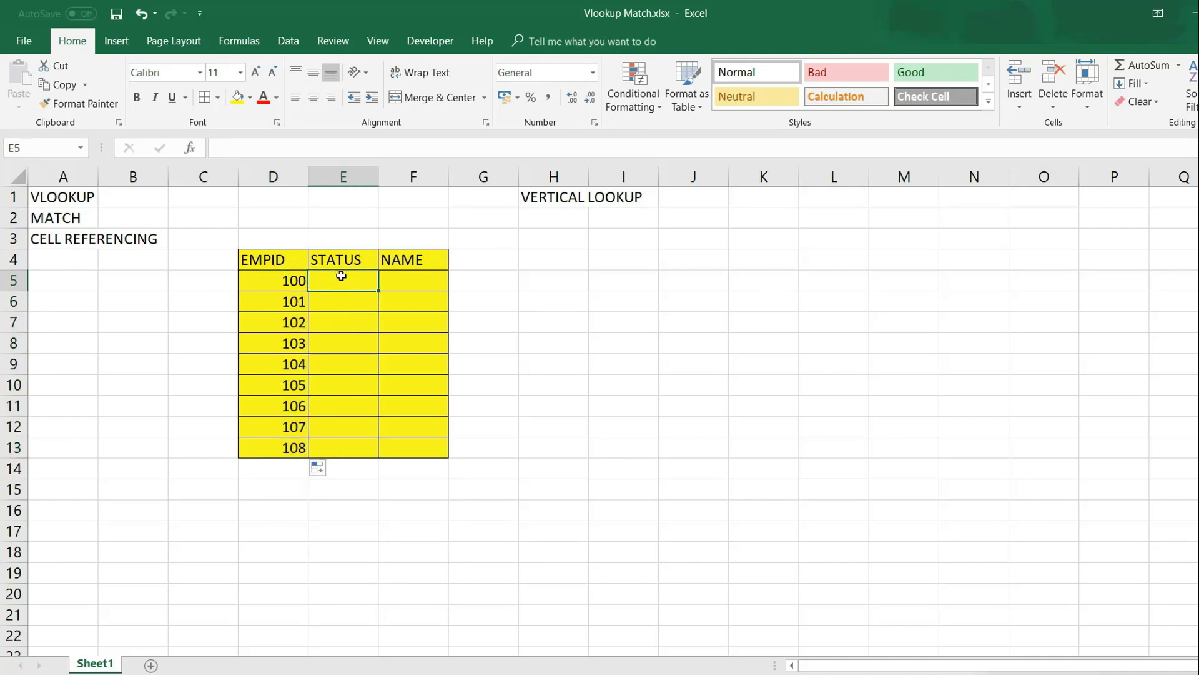
pyautogui.write('MAL')
pyautogui.press('Return')
pyautogui.write('FEM')
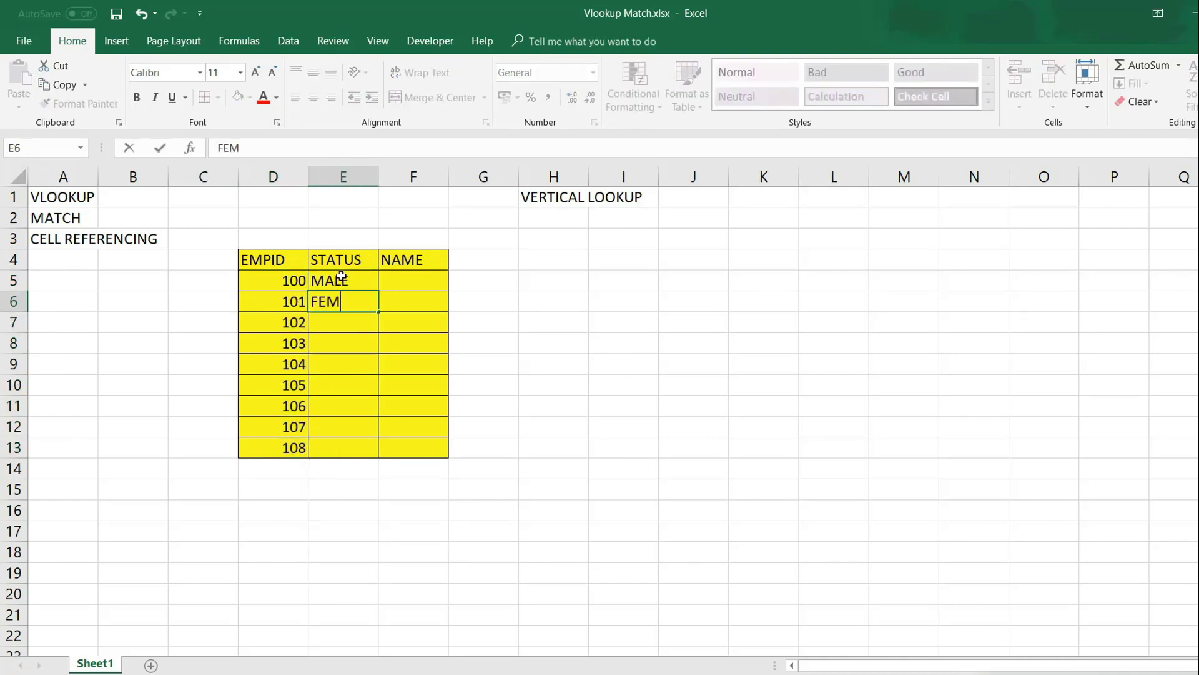
pyautogui.write('ALE')
pyautogui.click(342, 275)
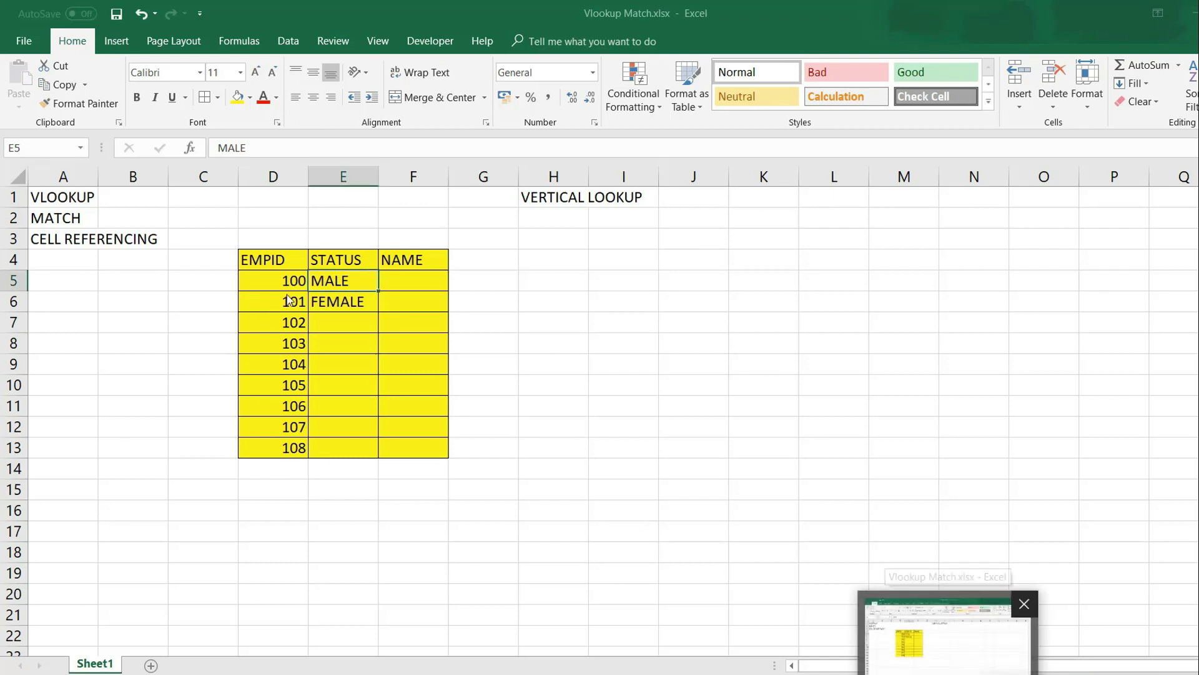
pyautogui.press('Down')
pyautogui.hotkey('ctrl', 'c')
pyautogui.press('Down')
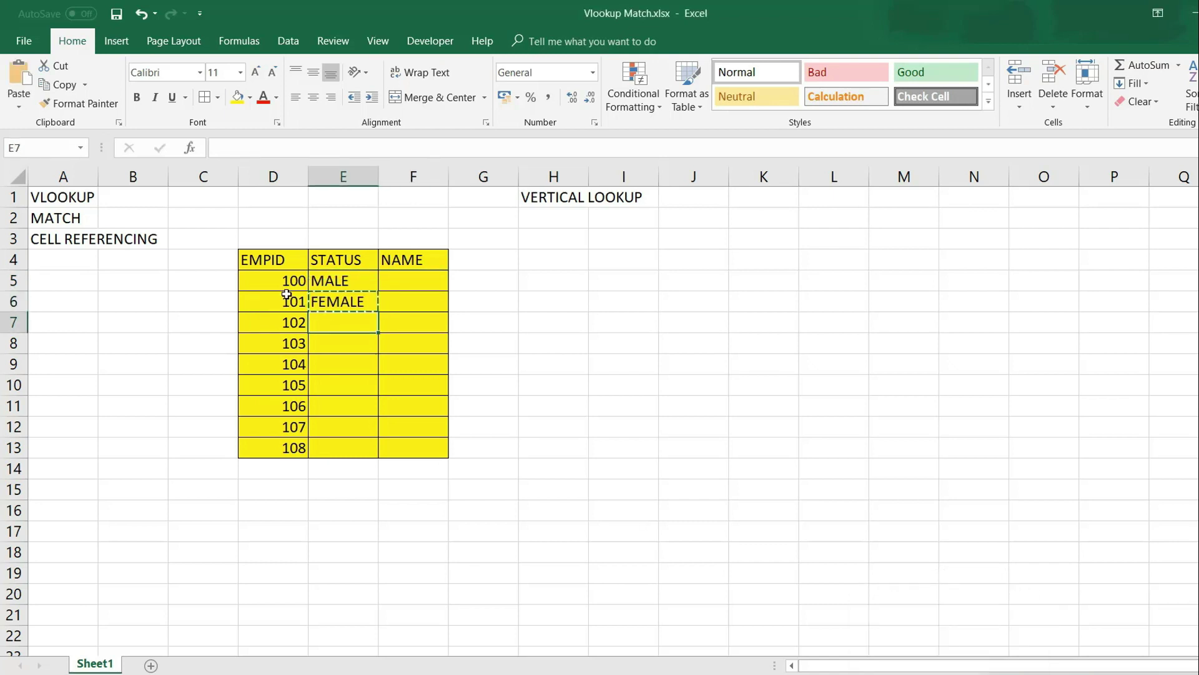
pyautogui.hotkey('ctrl', 'v')
# Undo the stray paste at the sheet bottom and return to cell E8
pyautogui.hotkey('ctrl', 'Down')
pyautogui.hotkey('ctrl', 'v')
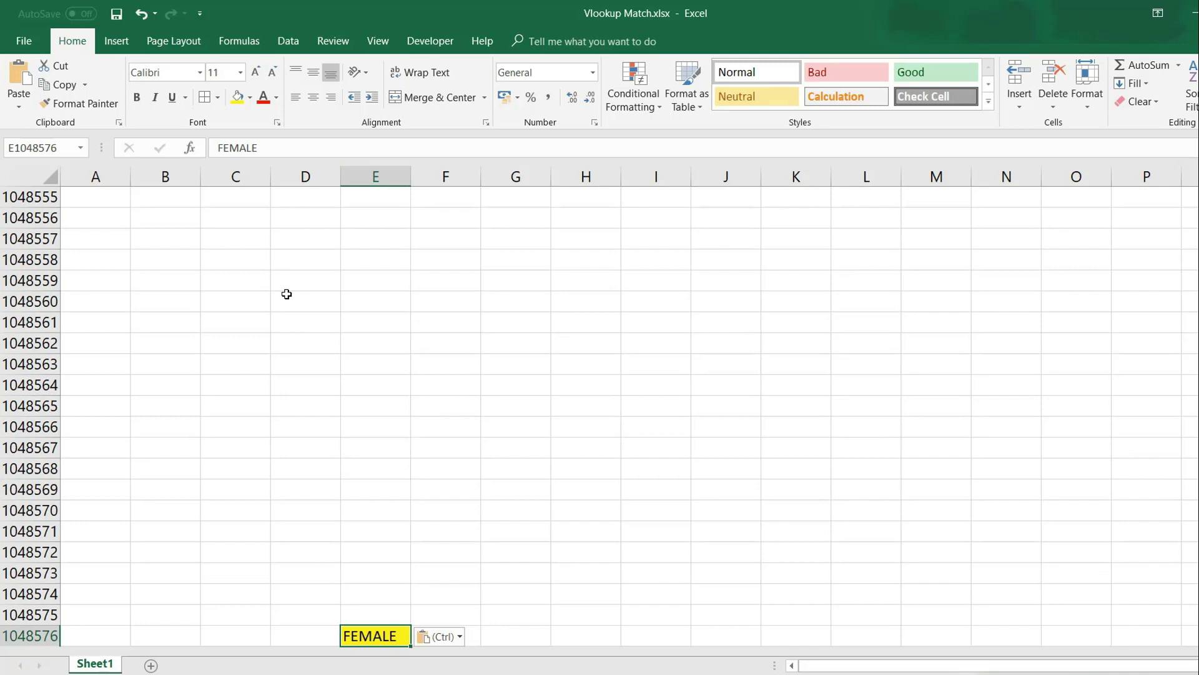
pyautogui.hotkey('ctrl', 'z')
pyautogui.hotkey('ctrl', 'Up')
pyautogui.hotkey('ctrl', 'Up')
pyautogui.press('Up')
pyautogui.press('Down')
pyautogui.press('Down')
pyautogui.press('Down')
pyautogui.press('Up')
pyautogui.press('Up')
# Enter MALE in E8, E9 and E10 and FEMALE in E11 via autocomplete
pyautogui.write('M')
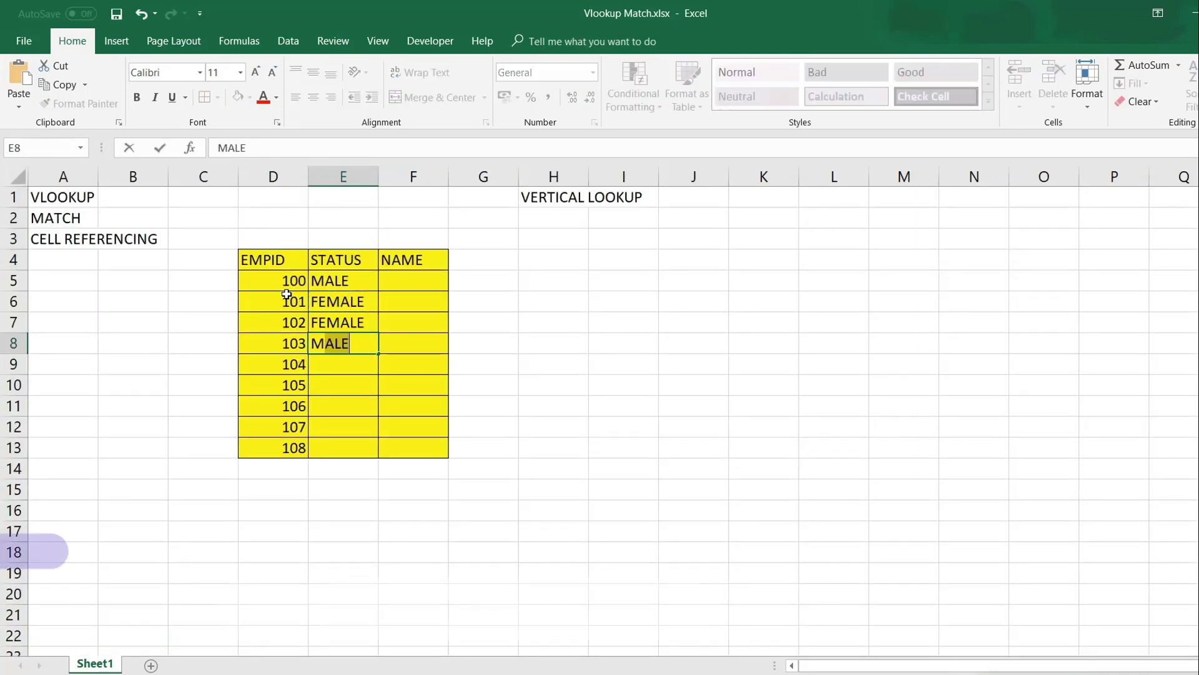
pyautogui.press('Return')
pyautogui.write('M')
pyautogui.press('Return')
pyautogui.write('M')
pyautogui.press('Return')
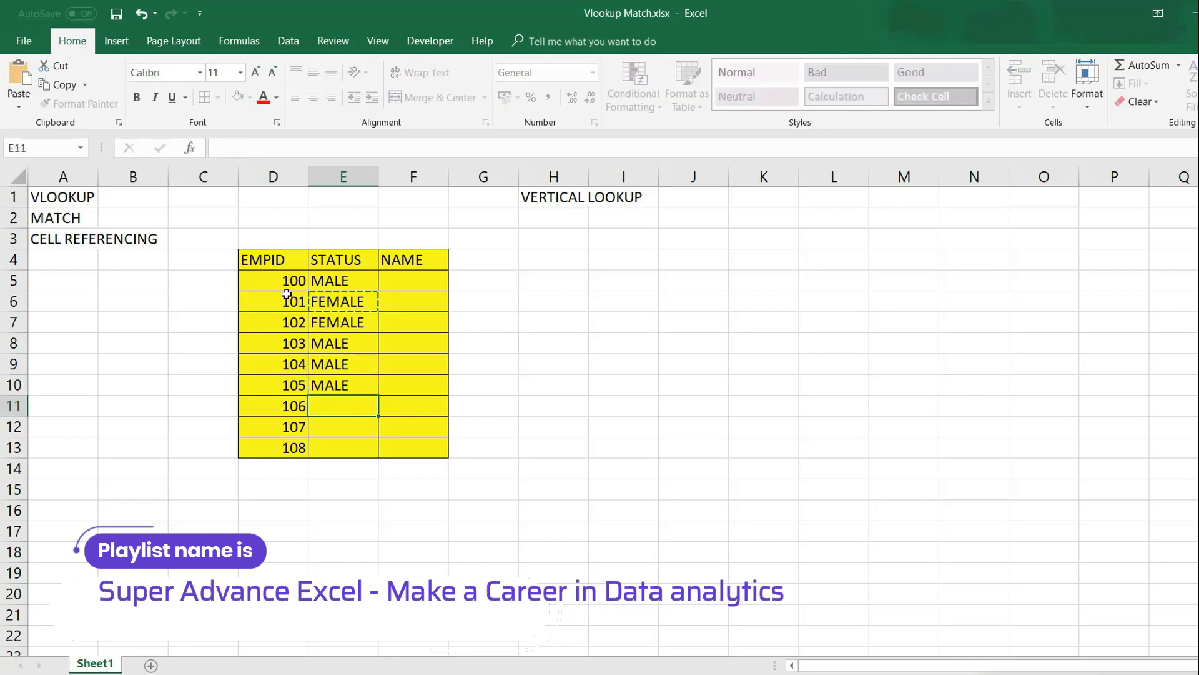
pyautogui.write('FEMALE')
pyautogui.press('Return')
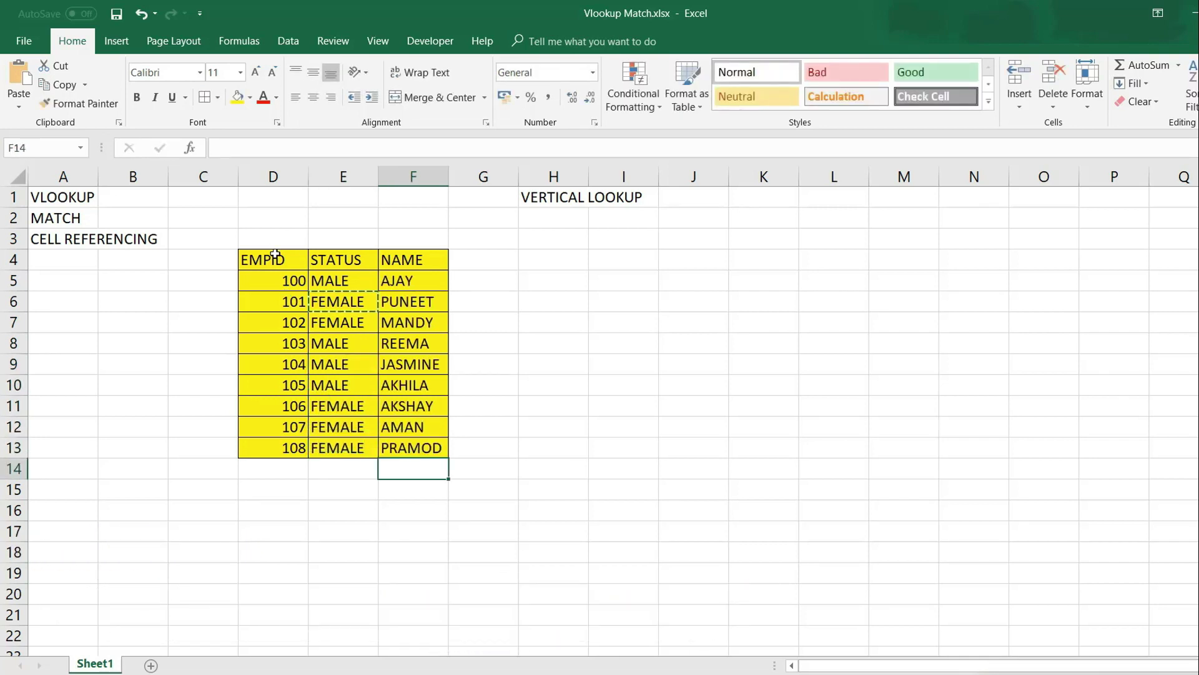
# Center-align the whole D4:F13 table and bold its header row
pyautogui.click(275, 253)
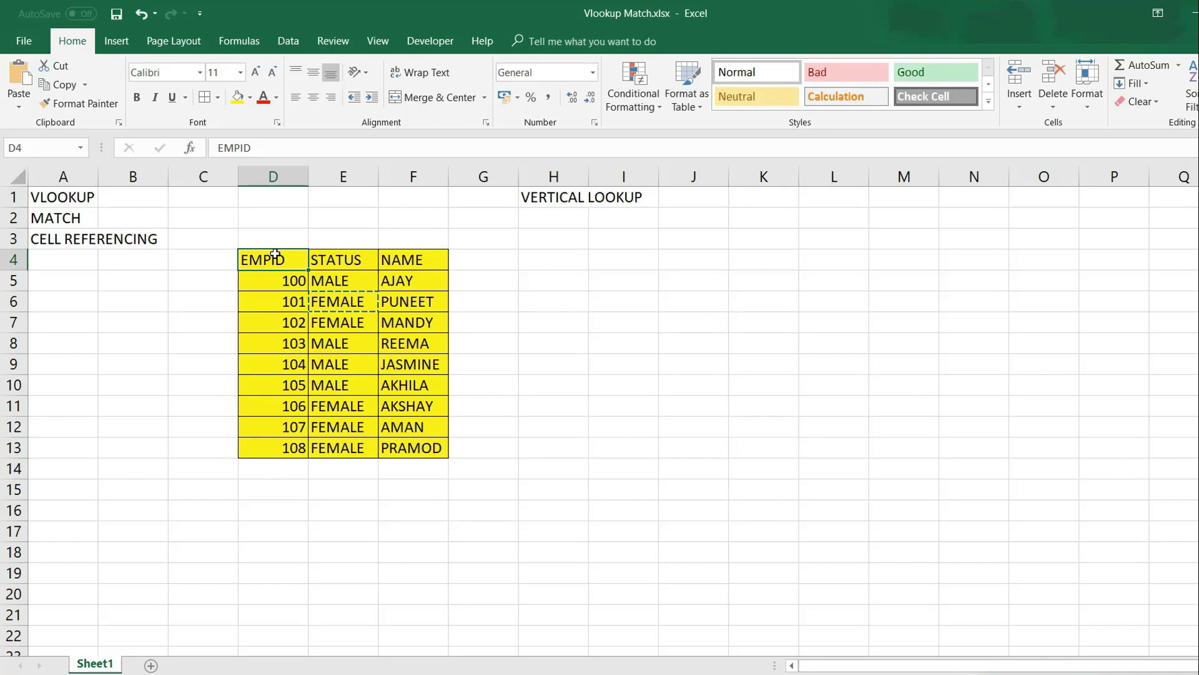
pyautogui.hotkey('ctrl', 'shift', 'Right')
pyautogui.hotkey('ctrl', 'shift', 'Down')
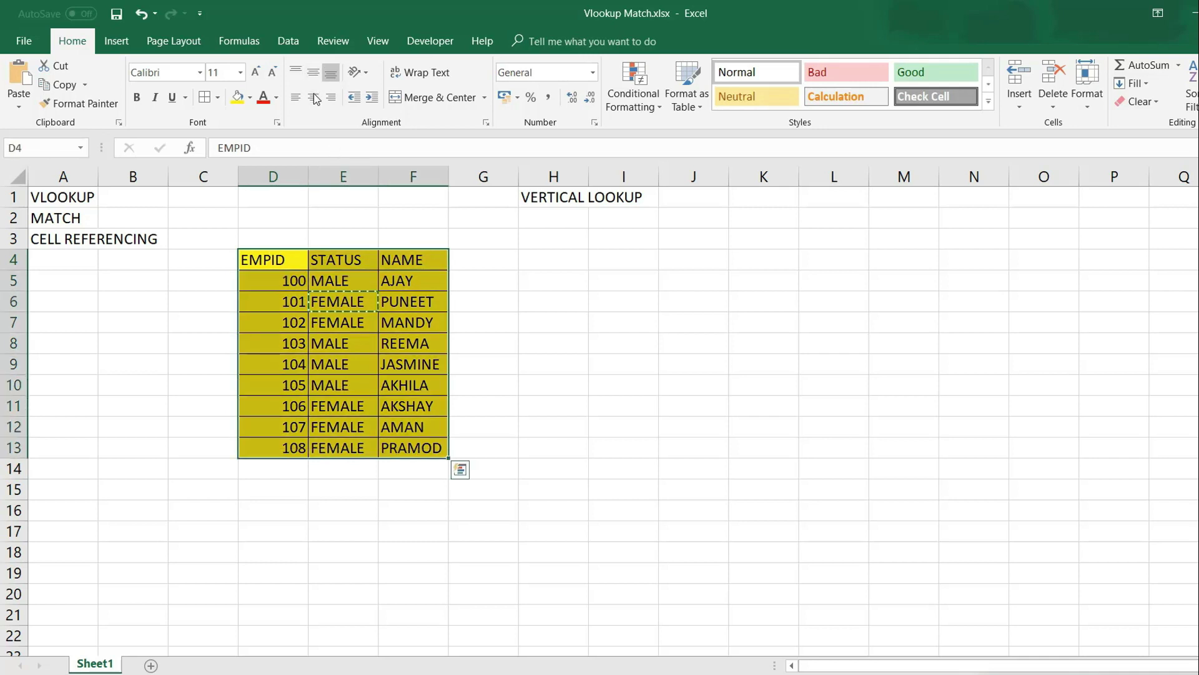
pyautogui.click(314, 97)
pyautogui.click(275, 257)
pyautogui.hotkey('ctrl', 'shift', 'Right')
pyautogui.hotkey('ctrl', 'b')
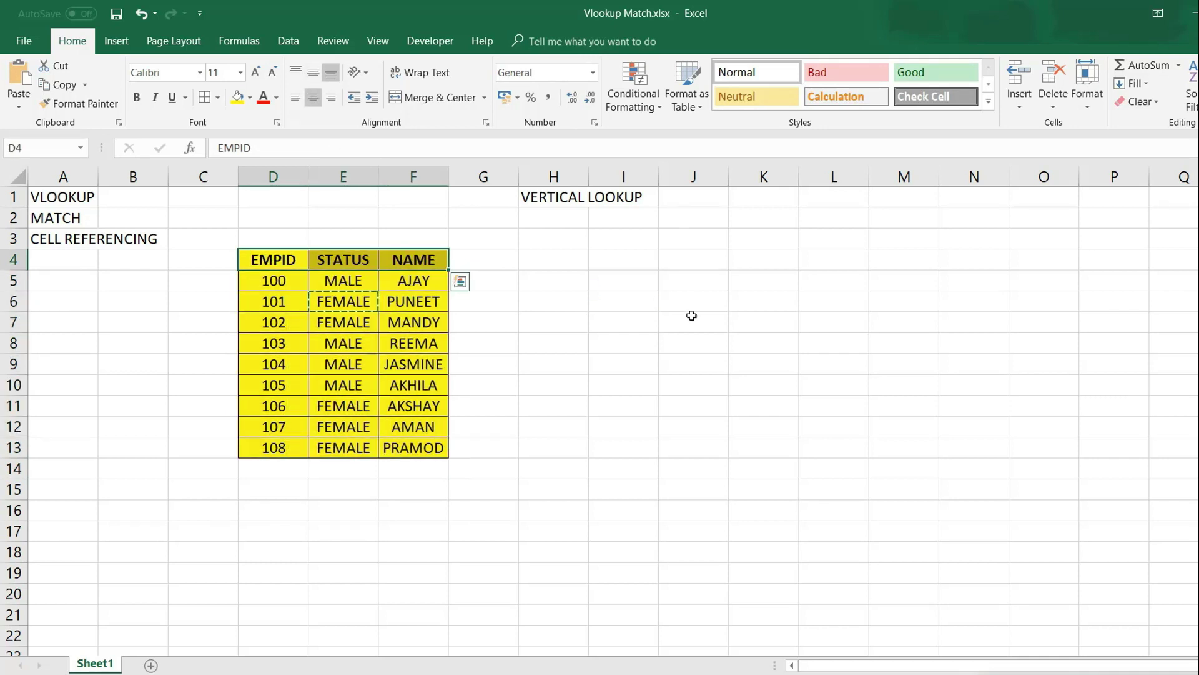
# Put the EMPID header in K8 and IDs 108, 107, 100 down K10:K12
pyautogui.click(776, 340)
pyautogui.write('EMPD')
pyautogui.press('Return')
pyautogui.press('Return')
pyautogui.write('108')
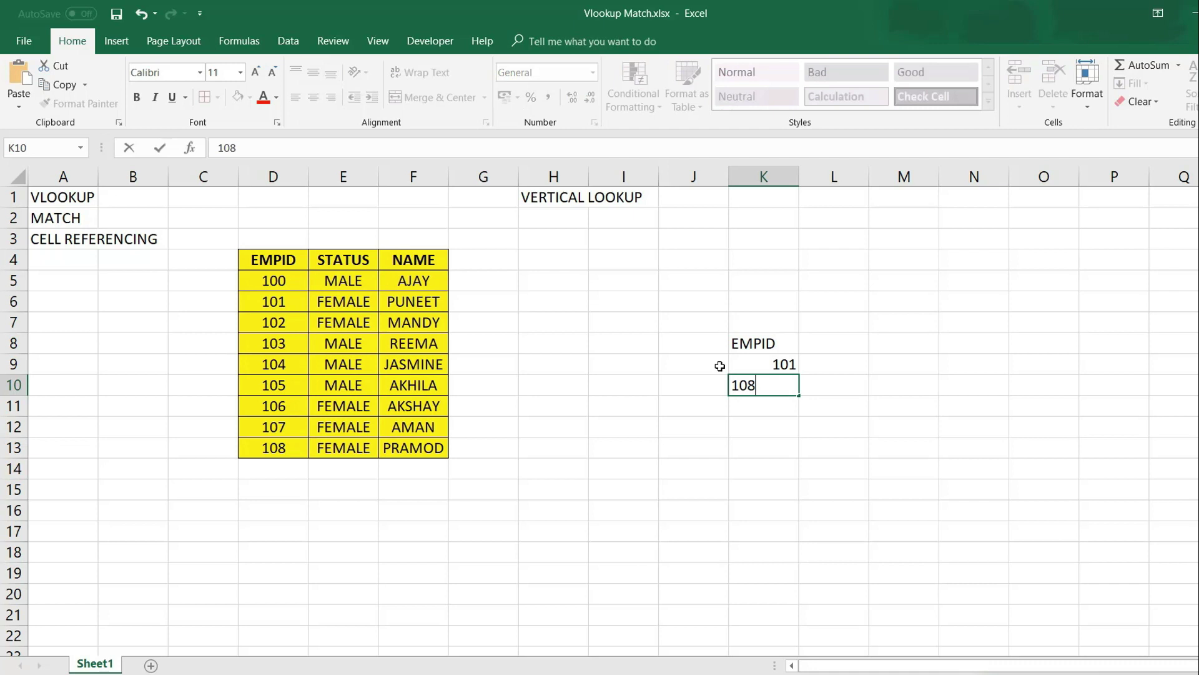
pyautogui.press('Return')
pyautogui.write('107')
pyautogui.press('Return')
pyautogui.write('100')
pyautogui.press('Return')
pyautogui.press('Up')
pyautogui.press('Up')
pyautogui.press('Up')
pyautogui.press('Up')
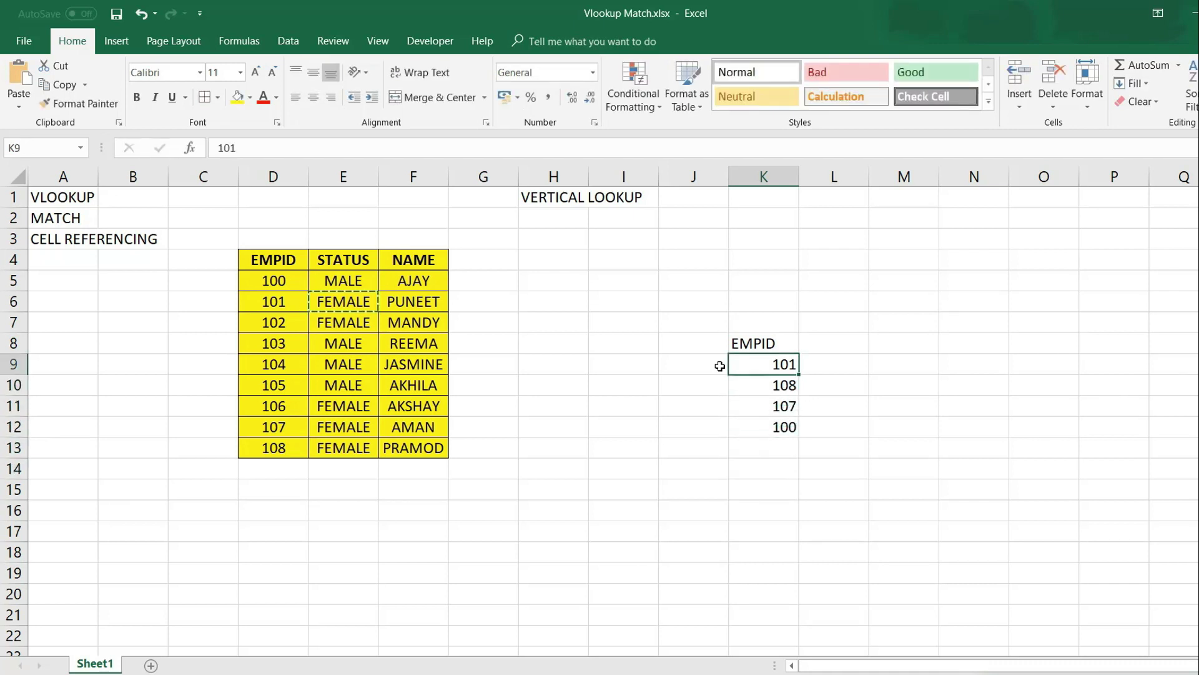
pyautogui.press('Up')
# Add the NAME header in L8, cancel the stray M8 entry, and select K8:L12
pyautogui.press('Right')
pyautogui.write('NAME')
pyautogui.press('Tab')
pyautogui.write('S')
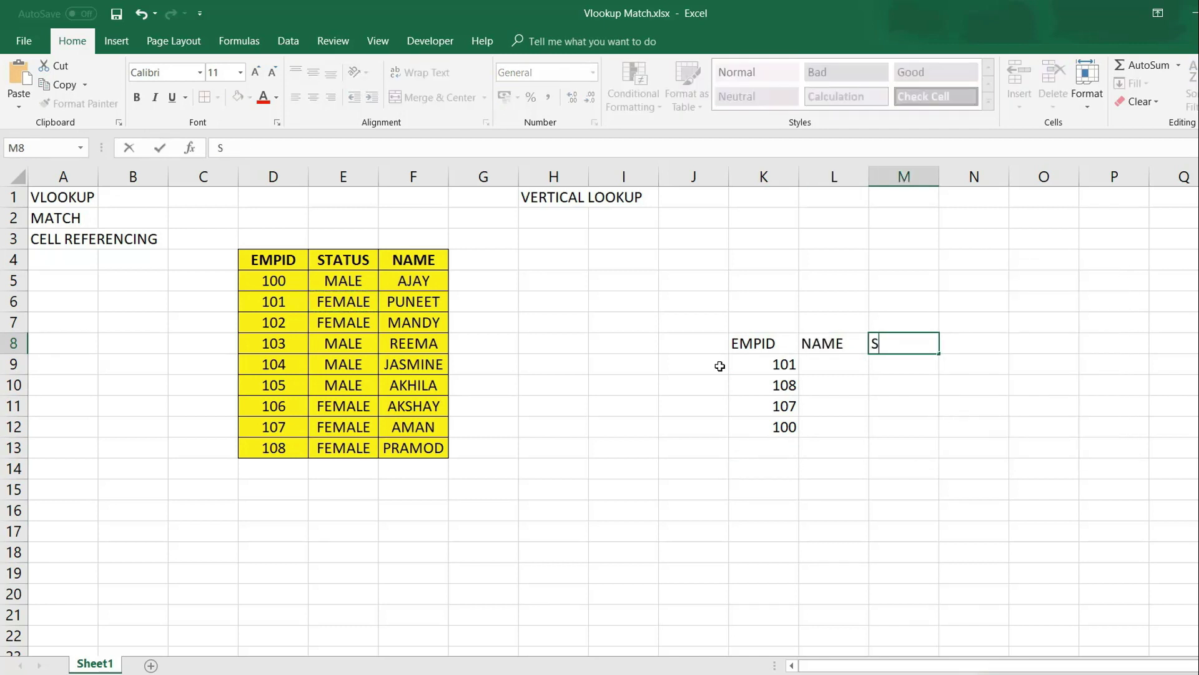
pyautogui.press('Escape')
pyautogui.press('Left')
pyautogui.press('Left')
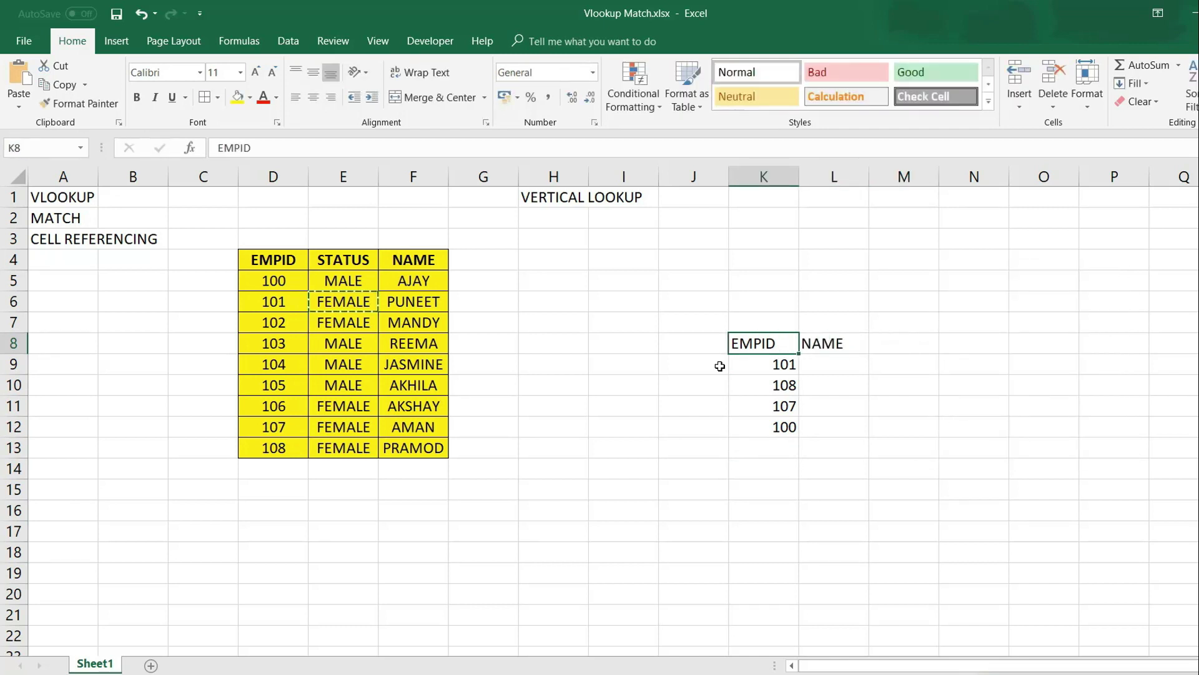
pyautogui.hotkey('shift', 'Right')
pyautogui.hotkey('shift', 'Down')
pyautogui.hotkey('shift', 'Down')
pyautogui.hotkey('shift', 'Down')
pyautogui.hotkey('shift', 'Down')
# Center K8:L12 and apply All Borders, then bold the EMPID and NAME headers
pyautogui.click(313, 100)
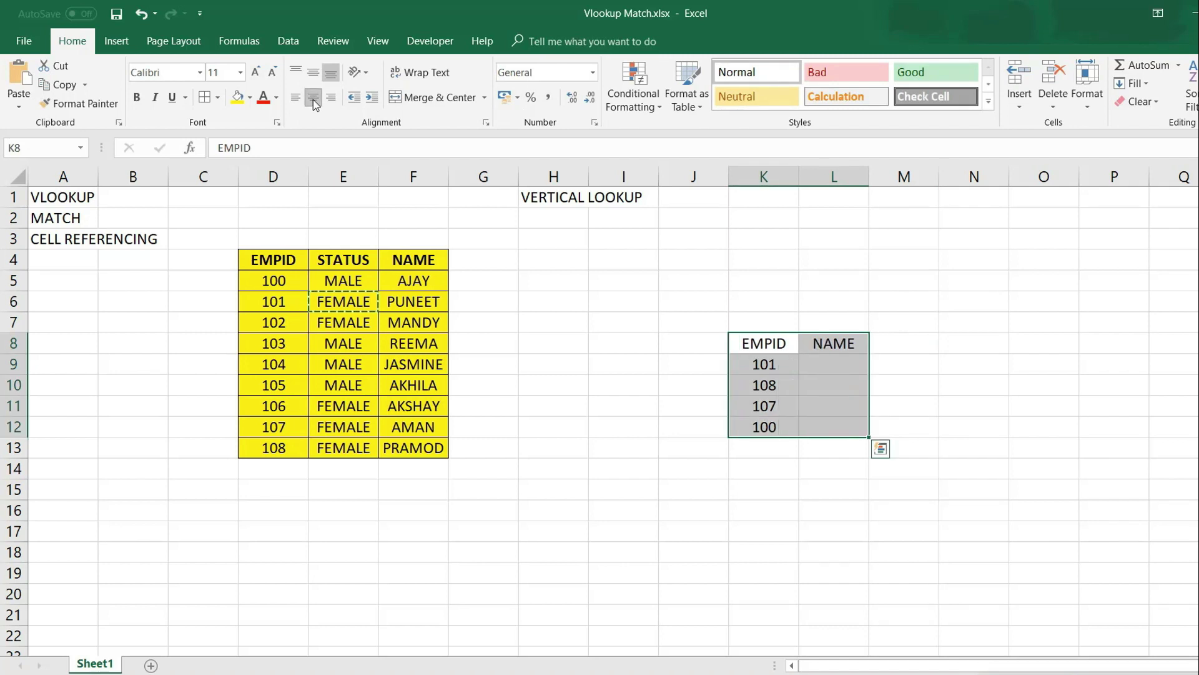
pyautogui.click(205, 97)
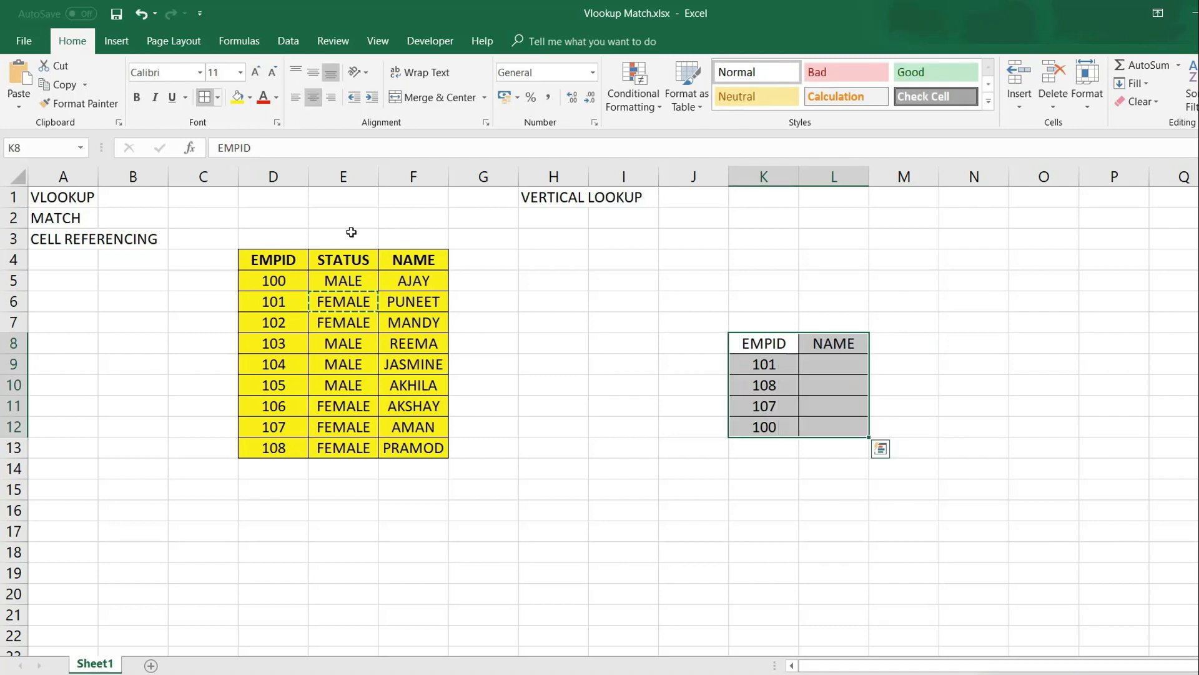
pyautogui.click(784, 358)
pyautogui.press('Up')
pyautogui.hotkey('shift', 'Right')
pyautogui.hotkey('ctrl', 'b')
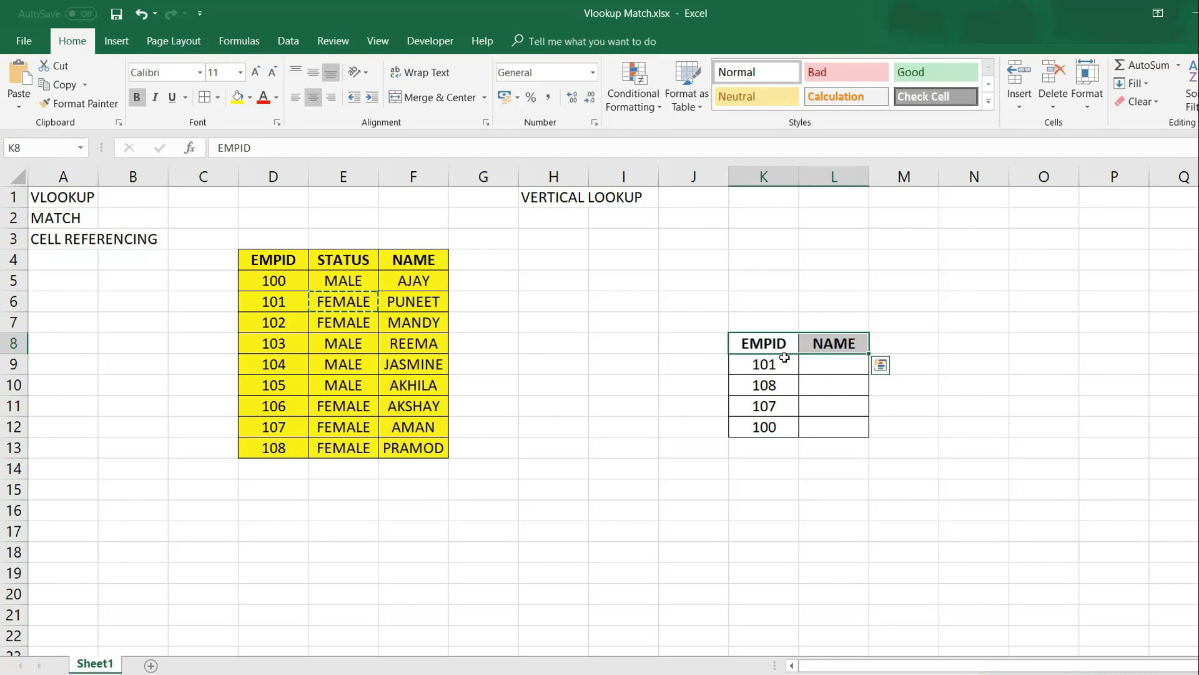
# Select and deselect the D4:F13 source table, clearing the leftover copy outline
pyautogui.click(256, 255)
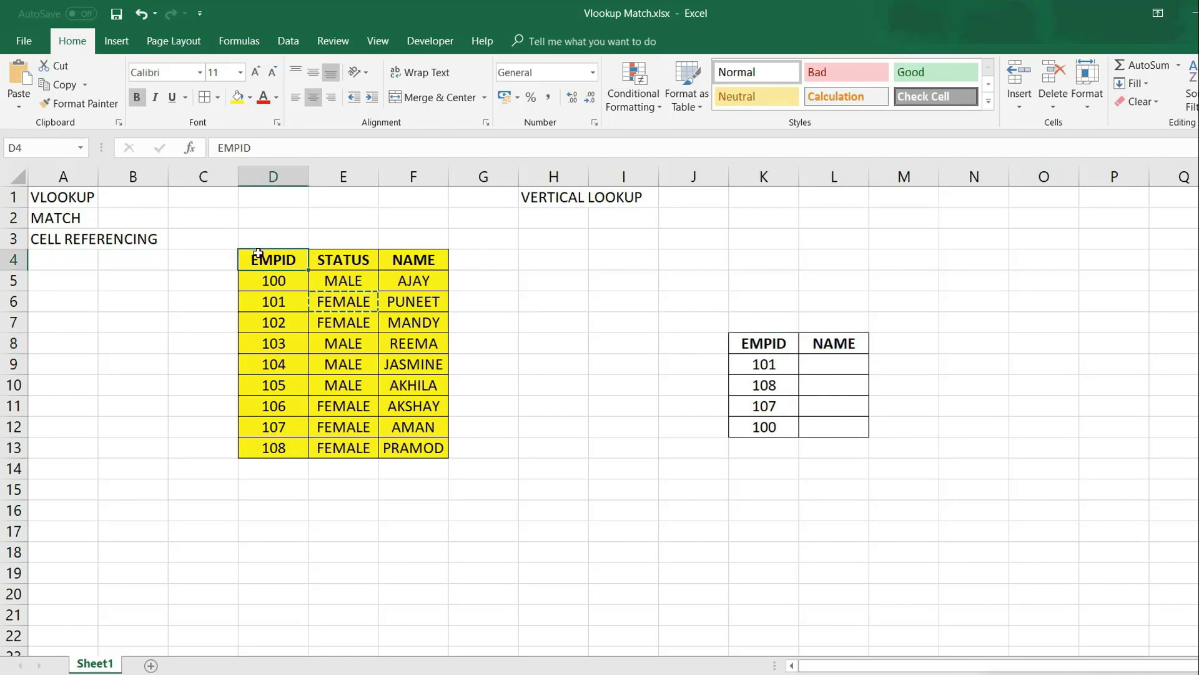
pyautogui.hotkey('ctrl', 'shift', 'Right')
pyautogui.hotkey('ctrl', 'shift', 'Down')
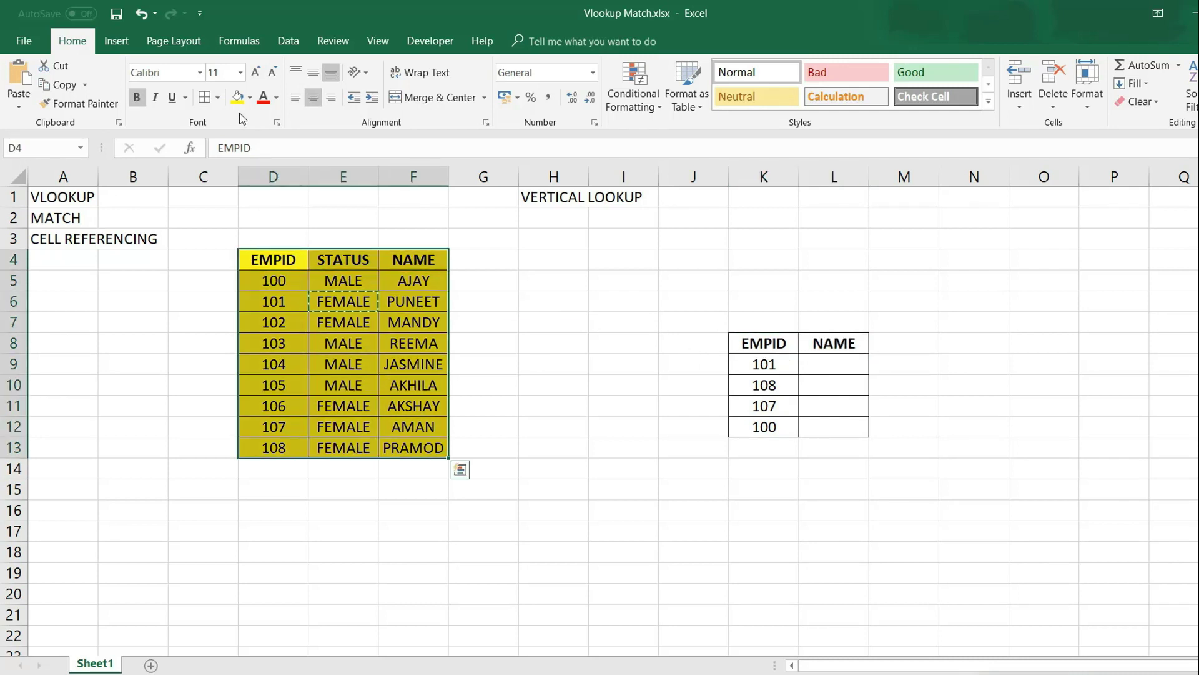
pyautogui.click(268, 257)
pyautogui.press('Escape')
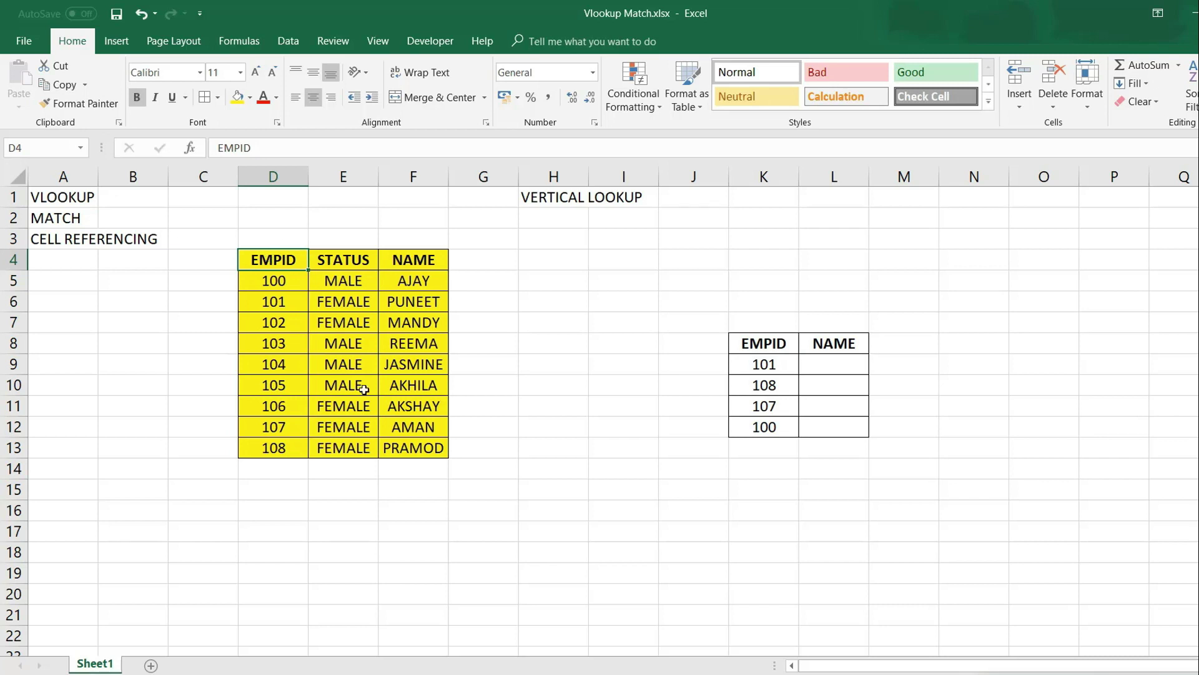
pyautogui.keyDown('shift'); pyautogui.click(416, 452); pyautogui.keyUp('shift')
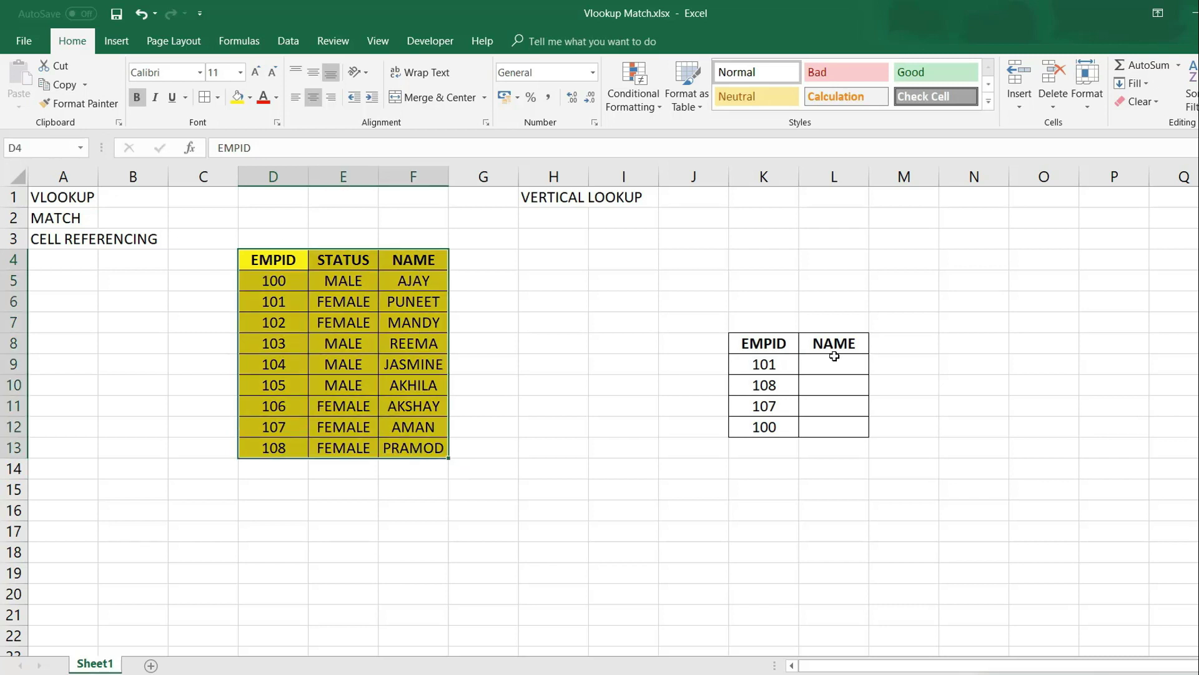
pyautogui.click(278, 254)
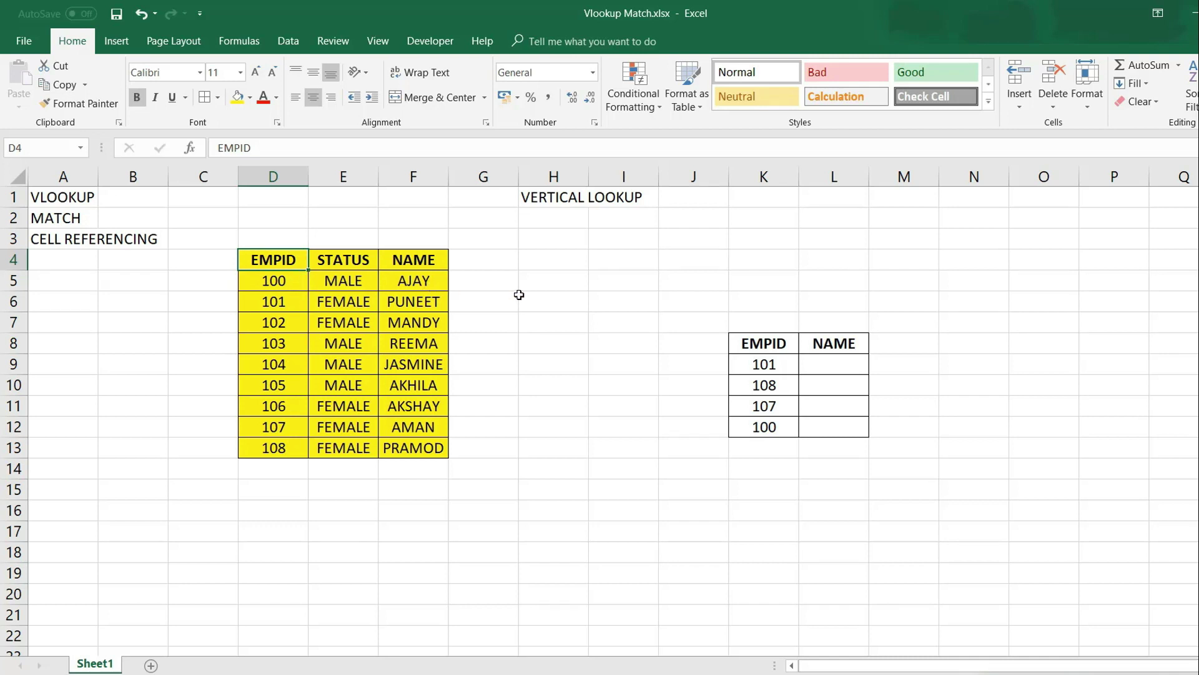
# Widen the NAME column L and the EMPID column K
pyautogui.click(859, 357)
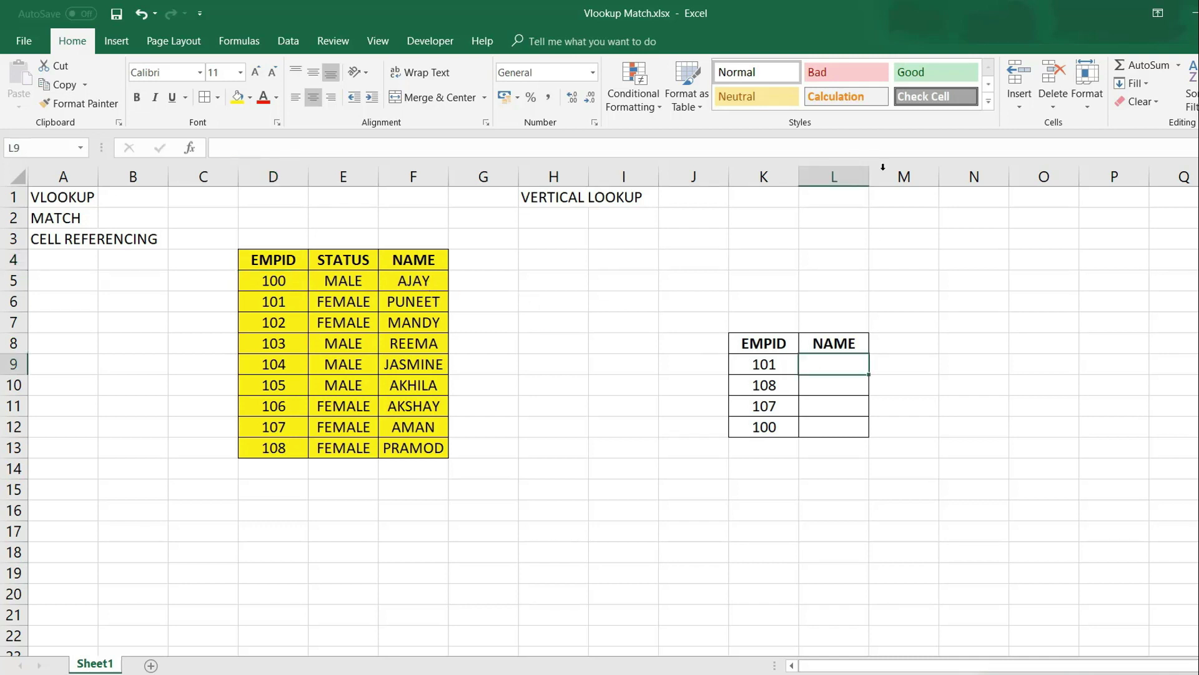
pyautogui.moveTo(868, 176); pyautogui.dragTo(938, 190)
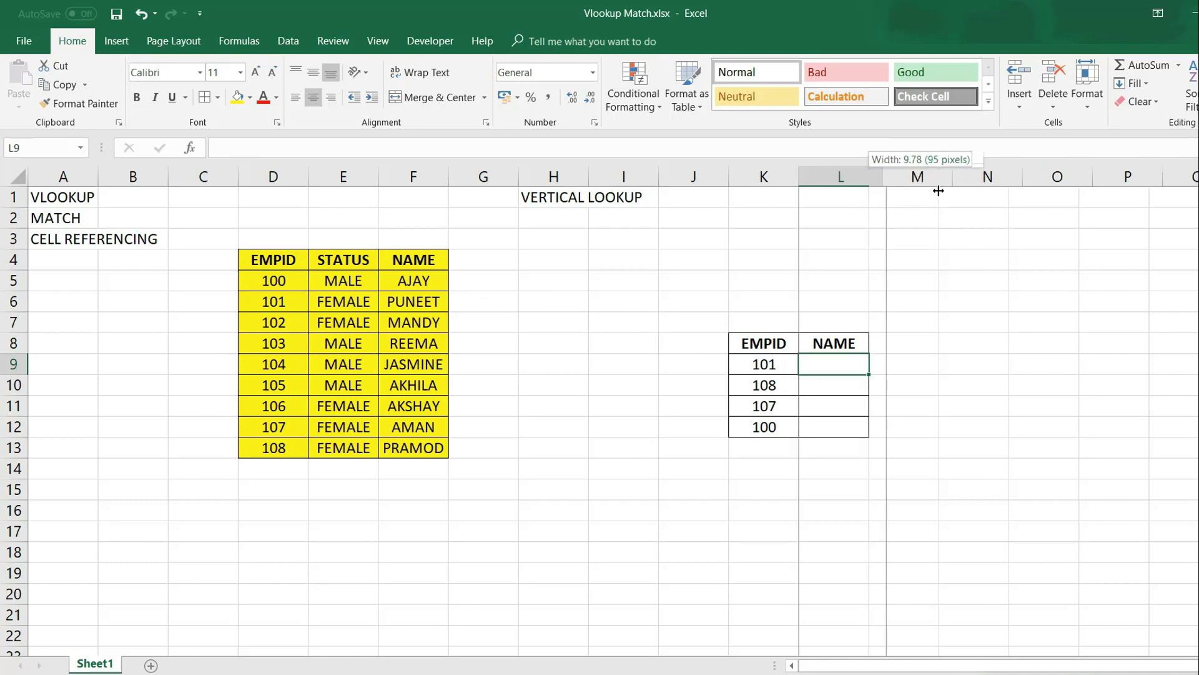
pyautogui.moveTo(799, 177); pyautogui.dragTo(843, 177)
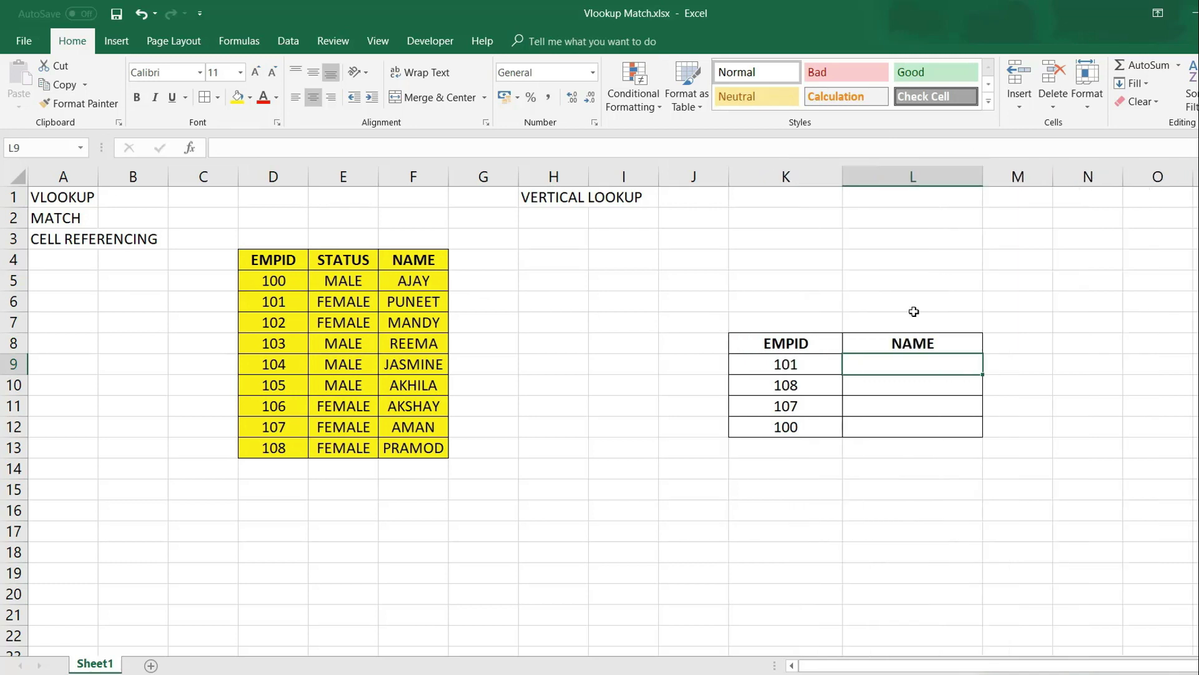
# Select EMPID column D and start a search for ID 101
pyautogui.click(794, 366)
pyautogui.press('Right')
pyautogui.click(794, 366)
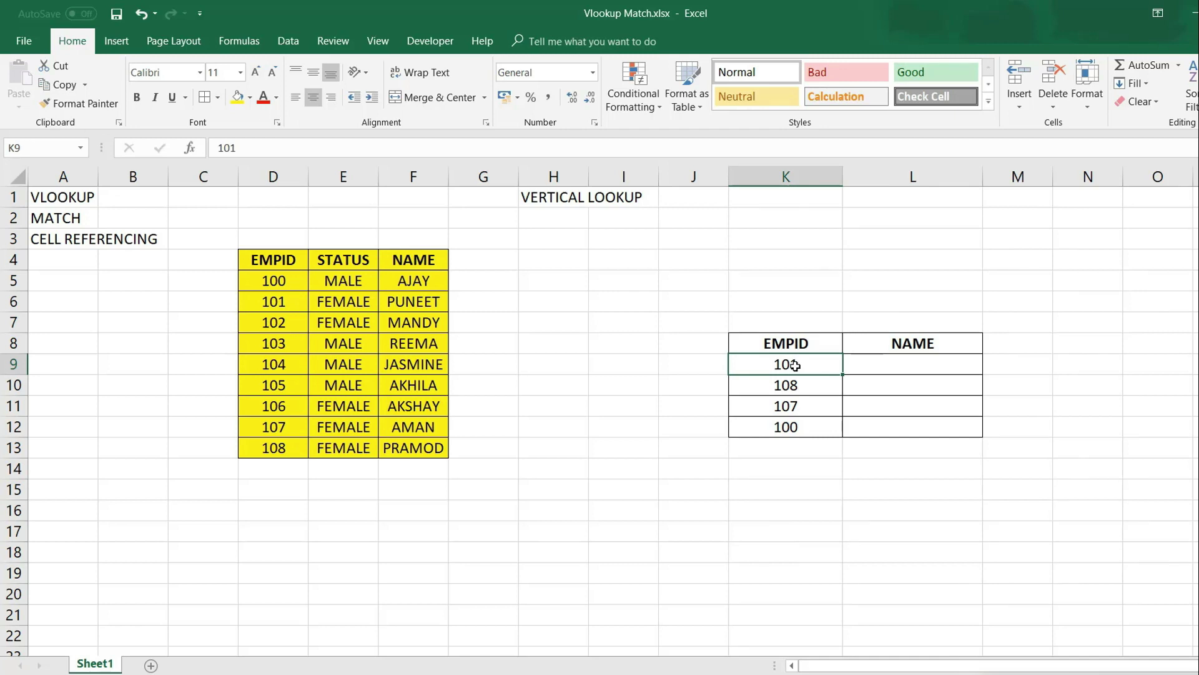
pyautogui.click(274, 175)
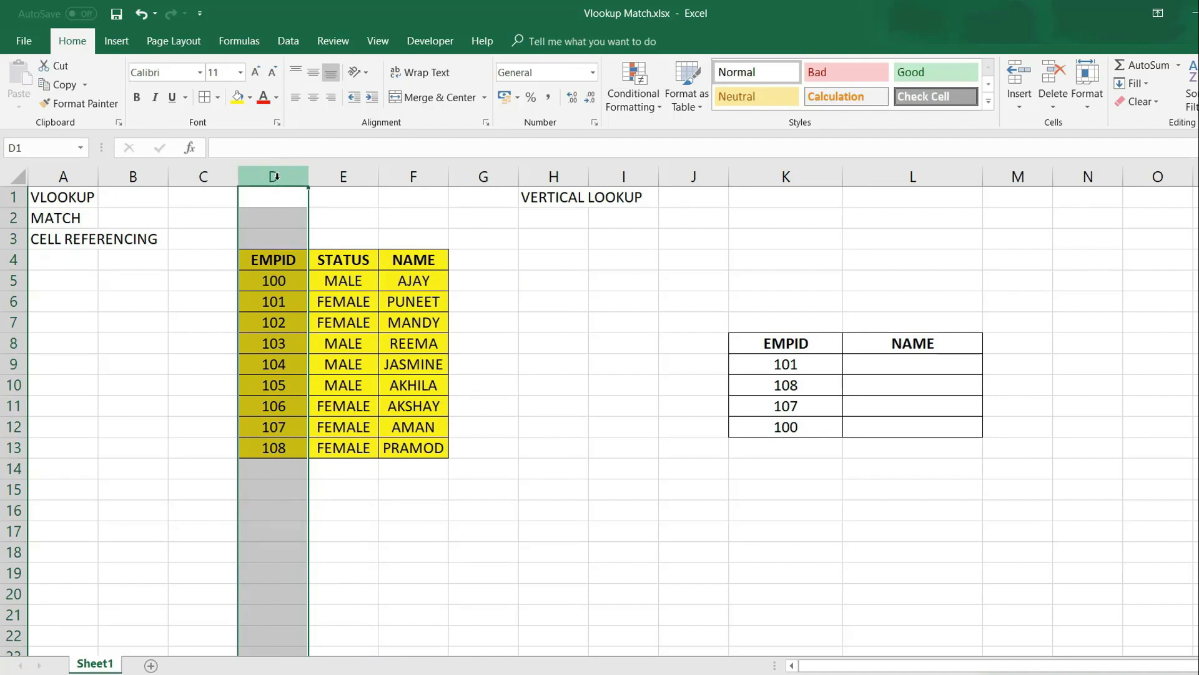
pyautogui.hotkey('ctrl', 'f')
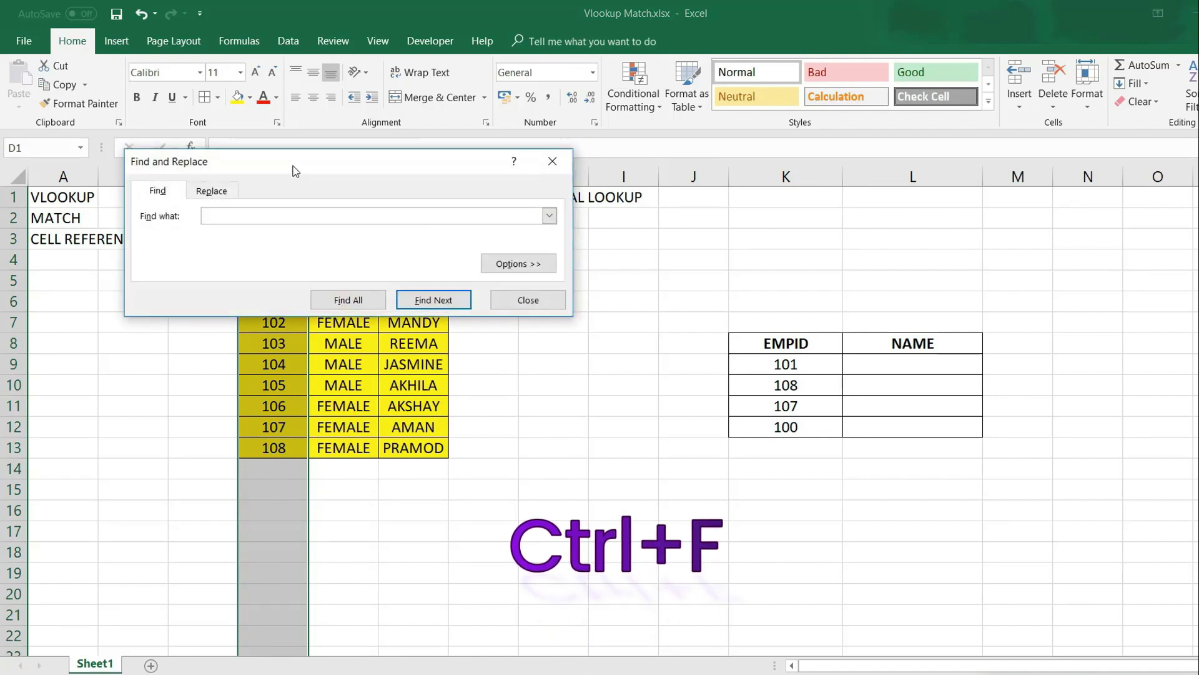
# Find EMPID 101 in column D of the source table
pyautogui.moveTo(295, 170); pyautogui.dragTo(550, 69)
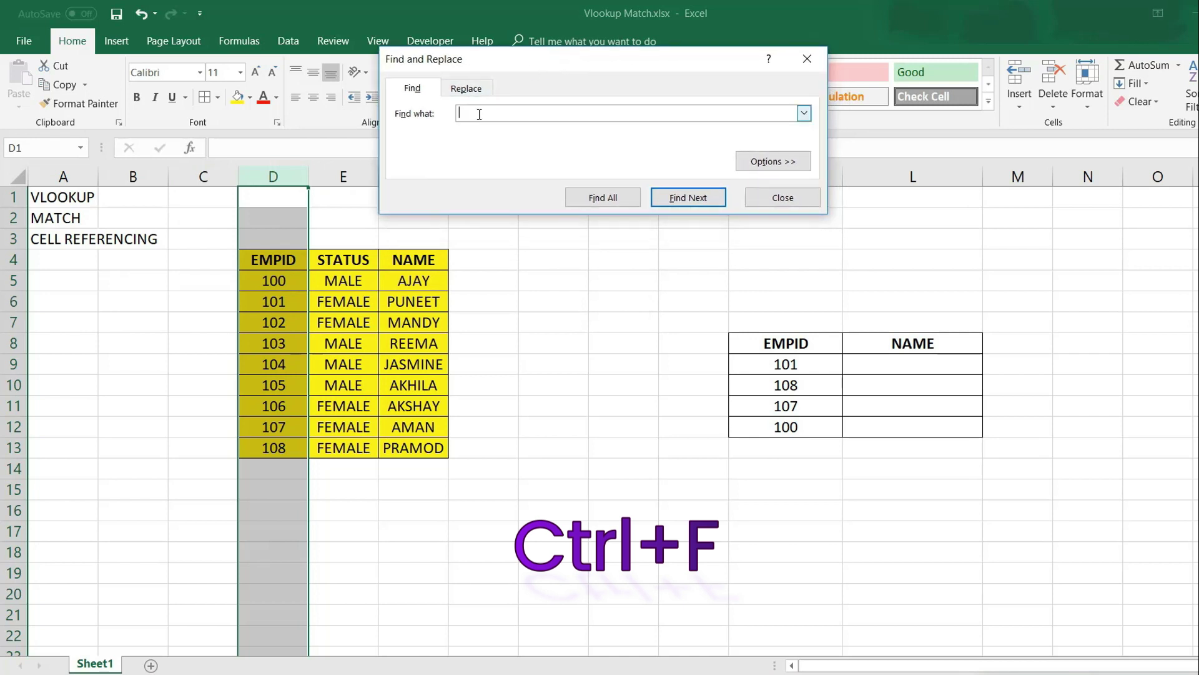
pyautogui.write('101')
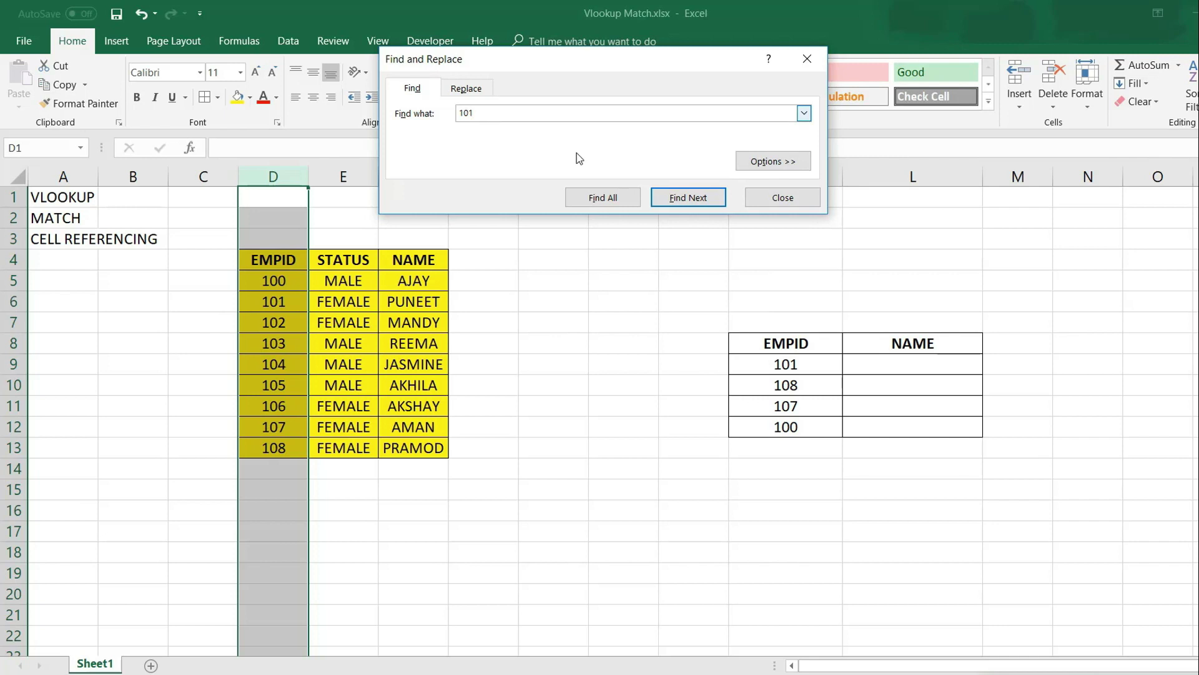
pyautogui.click(695, 200)
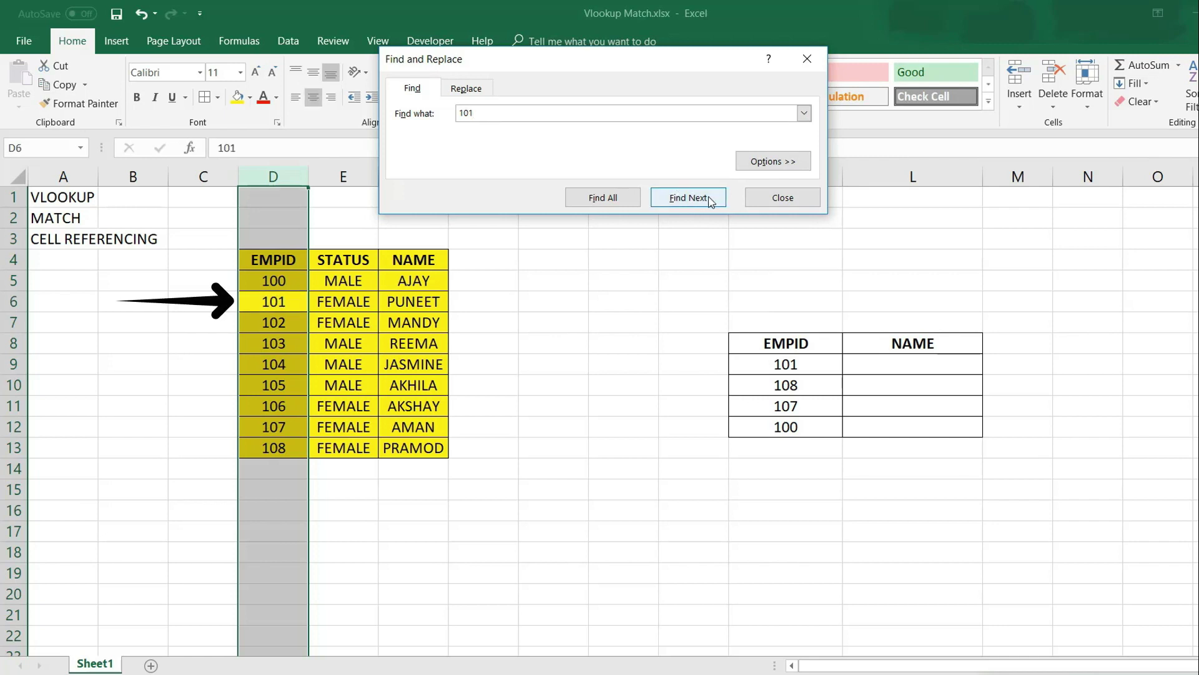
pyautogui.click(792, 203)
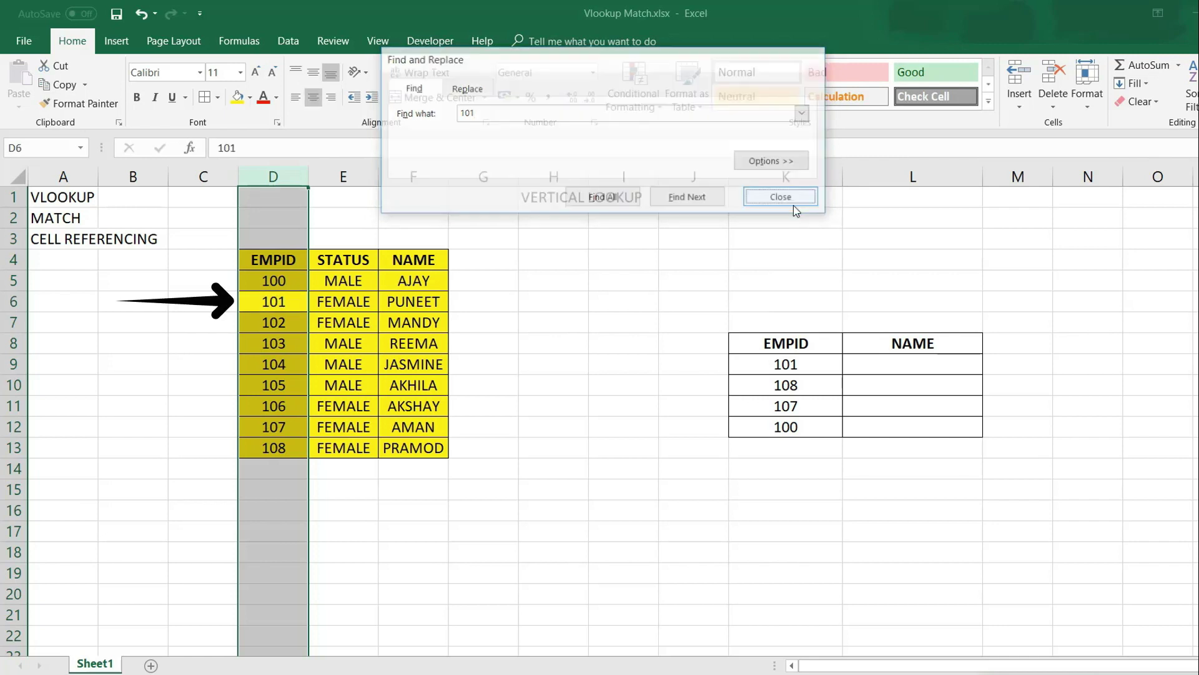
pyautogui.click(284, 303)
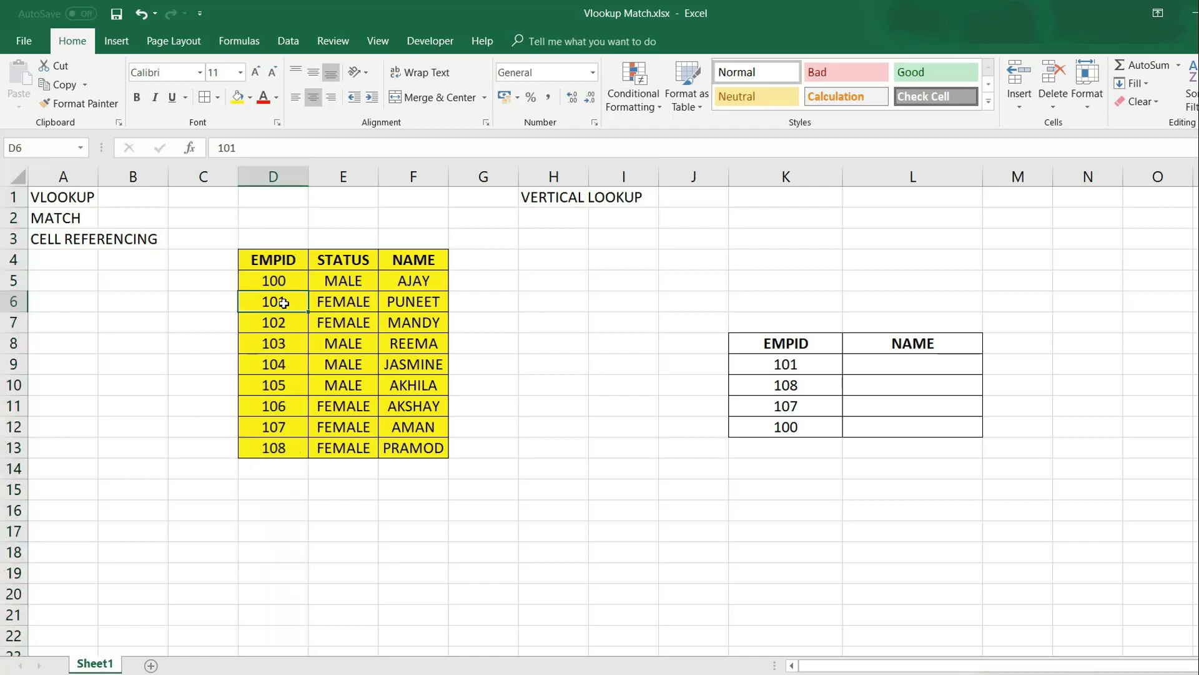
# Copy employee 101's name PUNEET from F6 into L9
pyautogui.click(364, 298)
pyautogui.click(406, 301)
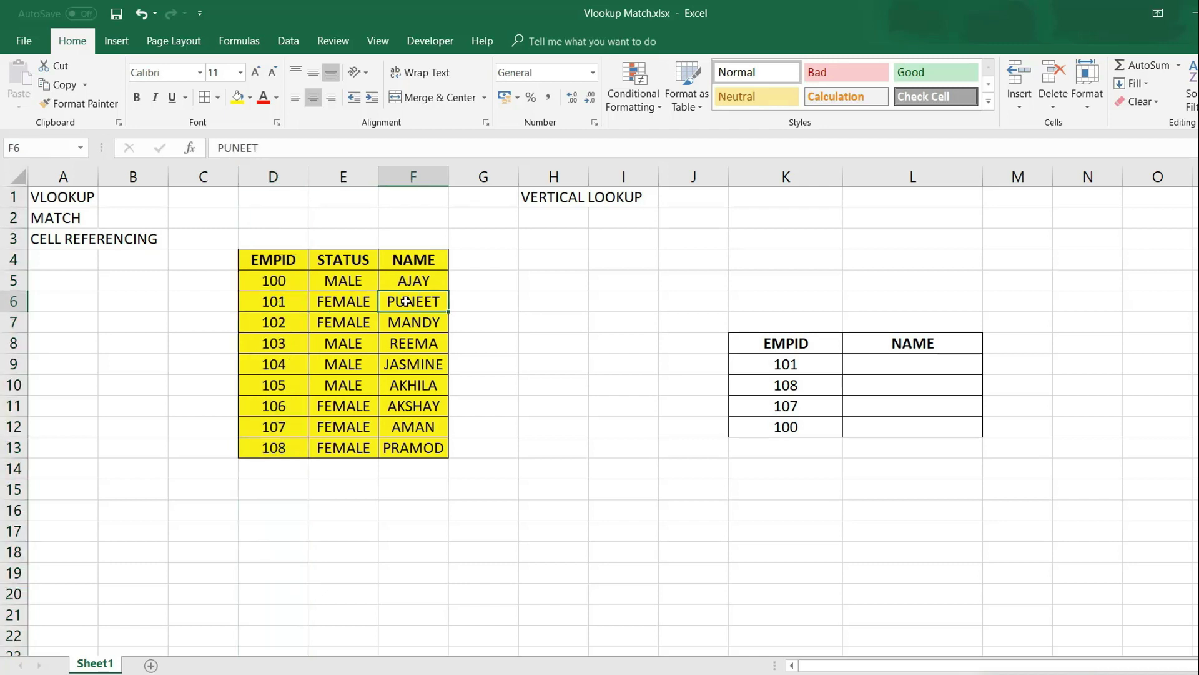
pyautogui.hotkey('ctrl', 'c')
pyautogui.click(886, 364)
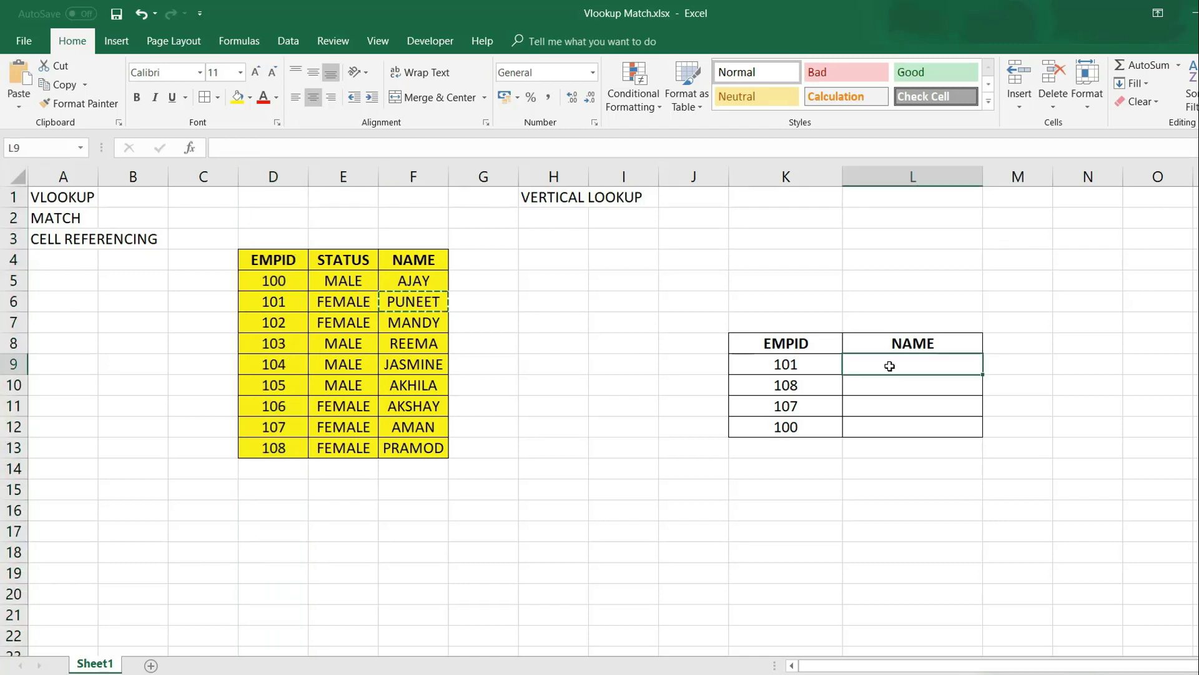
pyautogui.hotkey('ctrl', 'v')
pyautogui.click(778, 396)
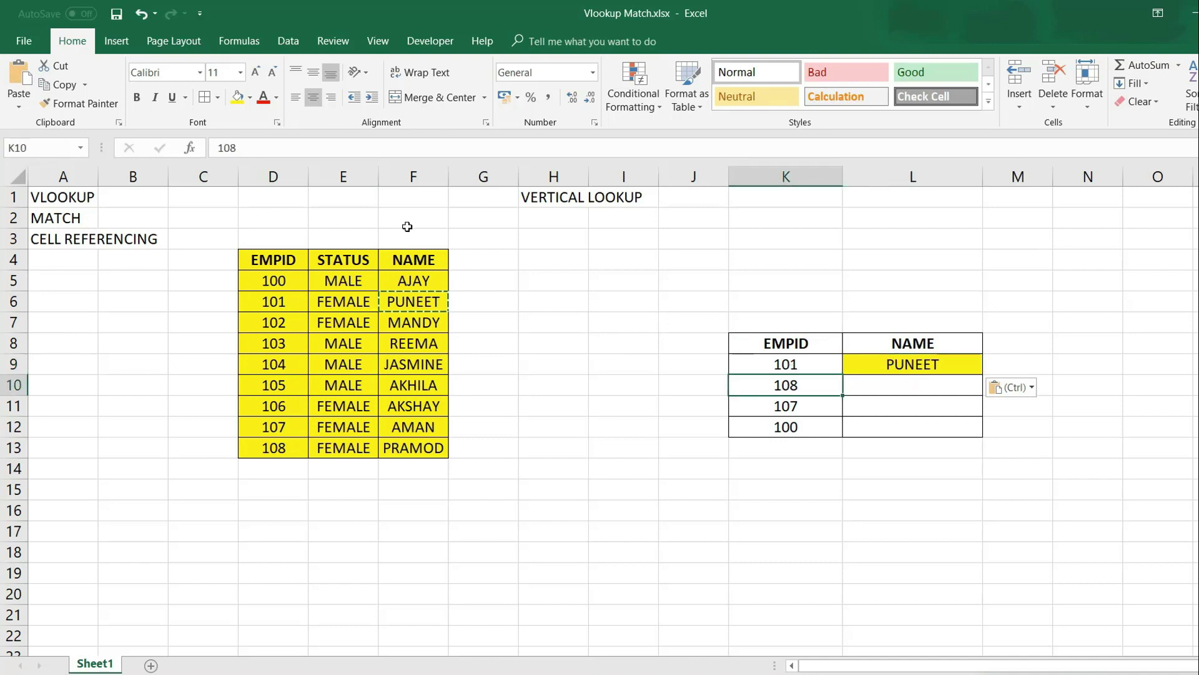
pyautogui.click(267, 174)
# Find EMPID 108 and copy its name PRAMOD into L10 of the lookup table
pyautogui.hotkey('ctrl', 'f')
pyautogui.write('108')
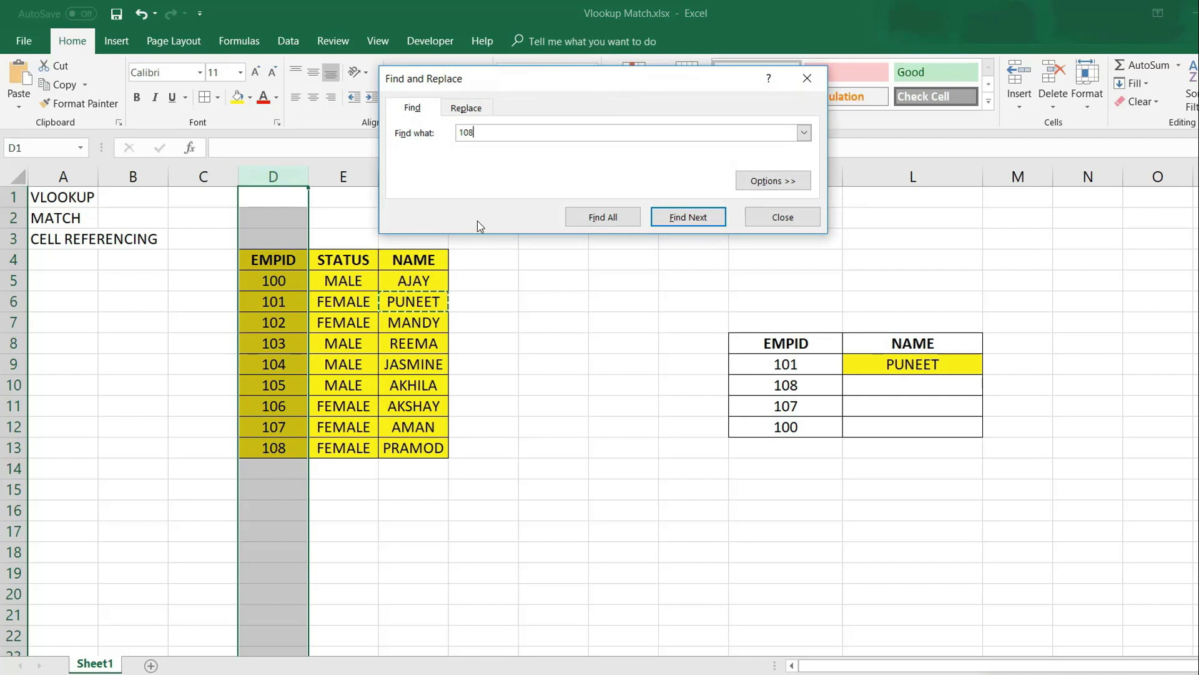
pyautogui.click(693, 218)
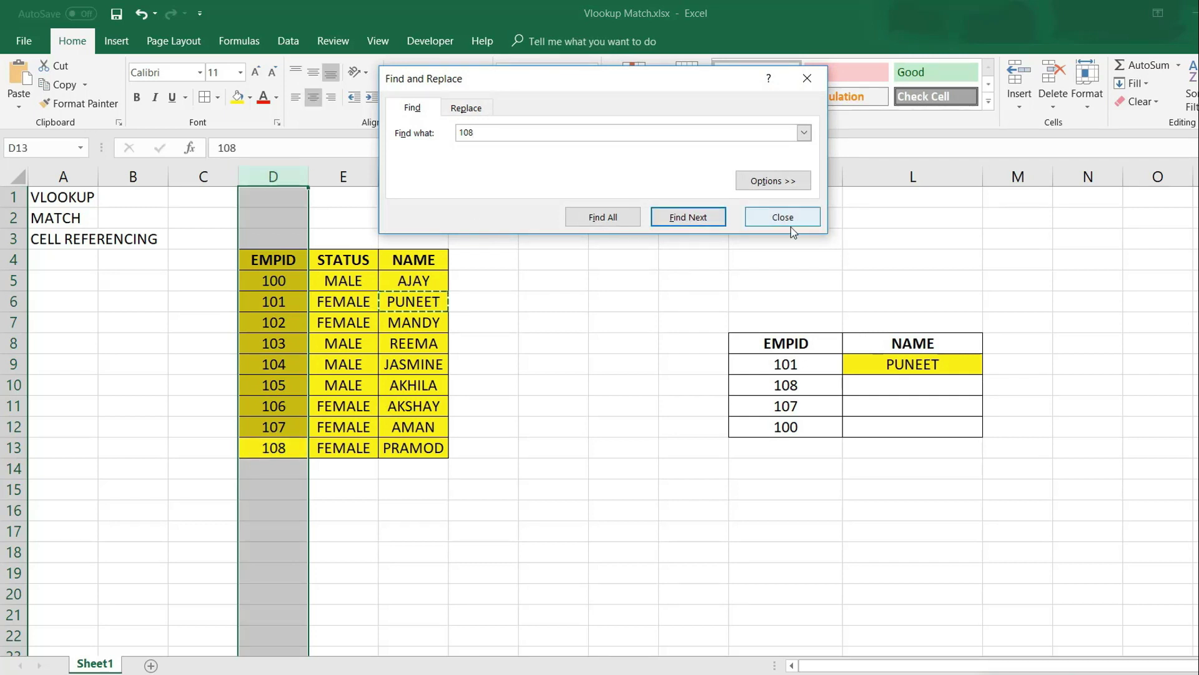
pyautogui.click(775, 219)
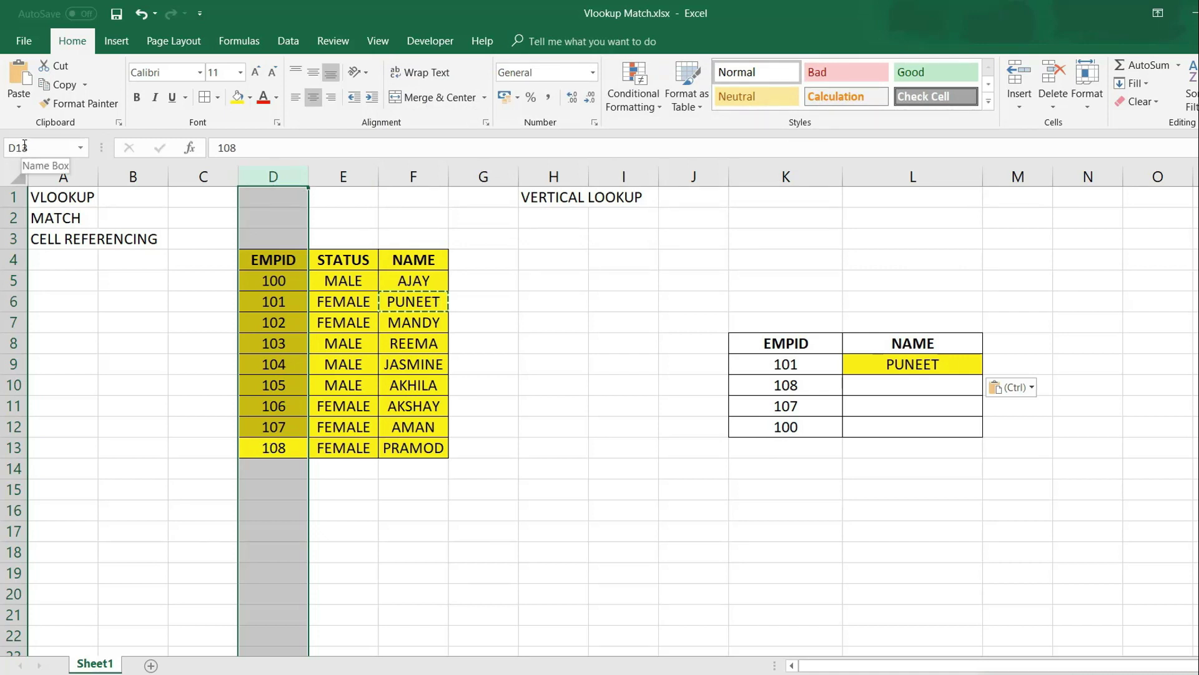
pyautogui.click(419, 449)
pyautogui.hotkey('ctrl', 'c')
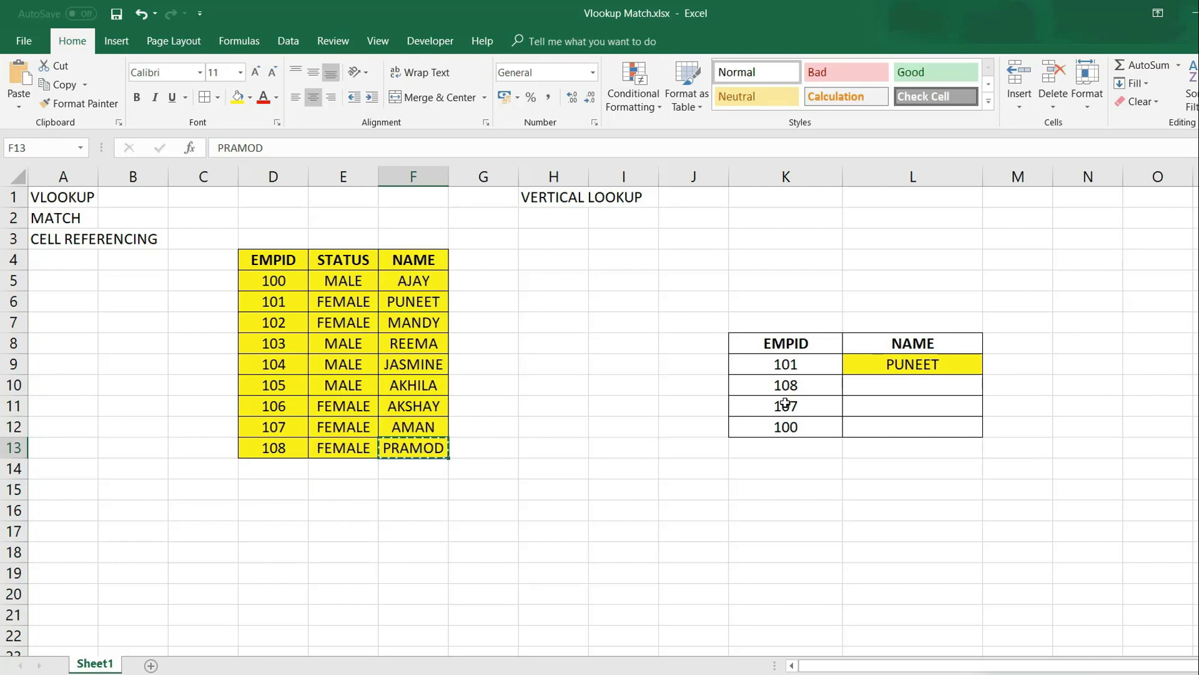
pyautogui.click(947, 388)
pyautogui.hotkey('ctrl', 'v')
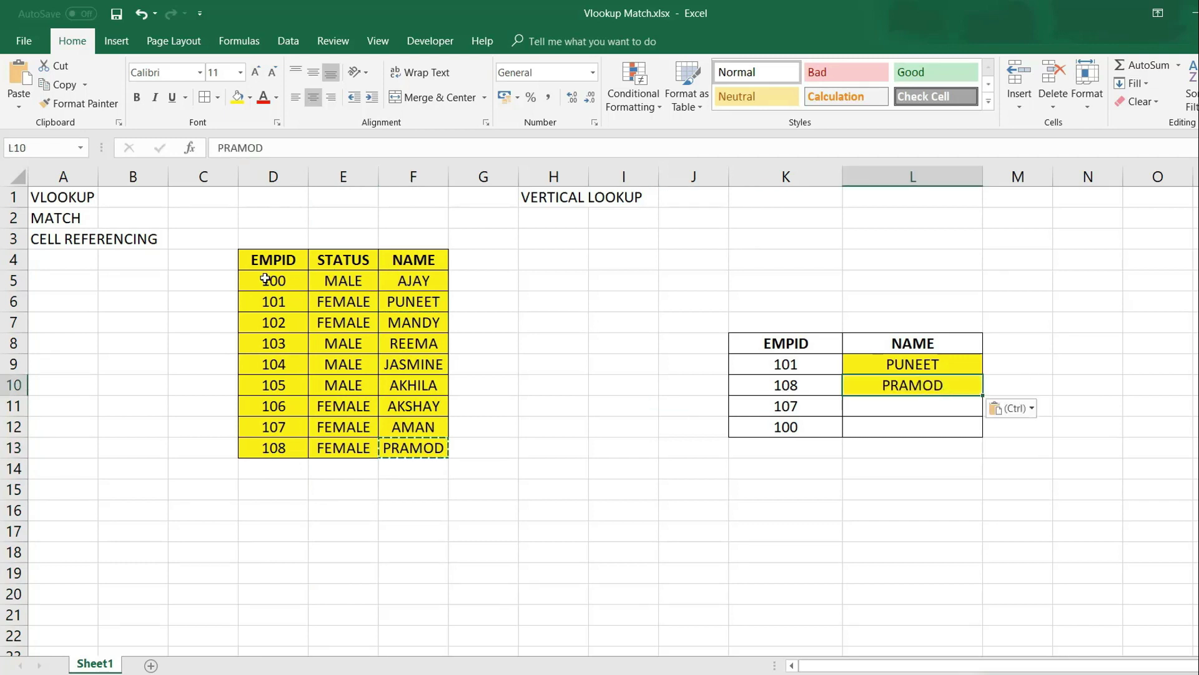
# Browse the EMPID column from its header to the data's end, then return to the top
pyautogui.click(265, 278)
pyautogui.keyDown('shift'); pyautogui.click(280, 444); pyautogui.keyUp('shift')
pyautogui.press('Down')
pyautogui.press('Down')
pyautogui.press('Down')
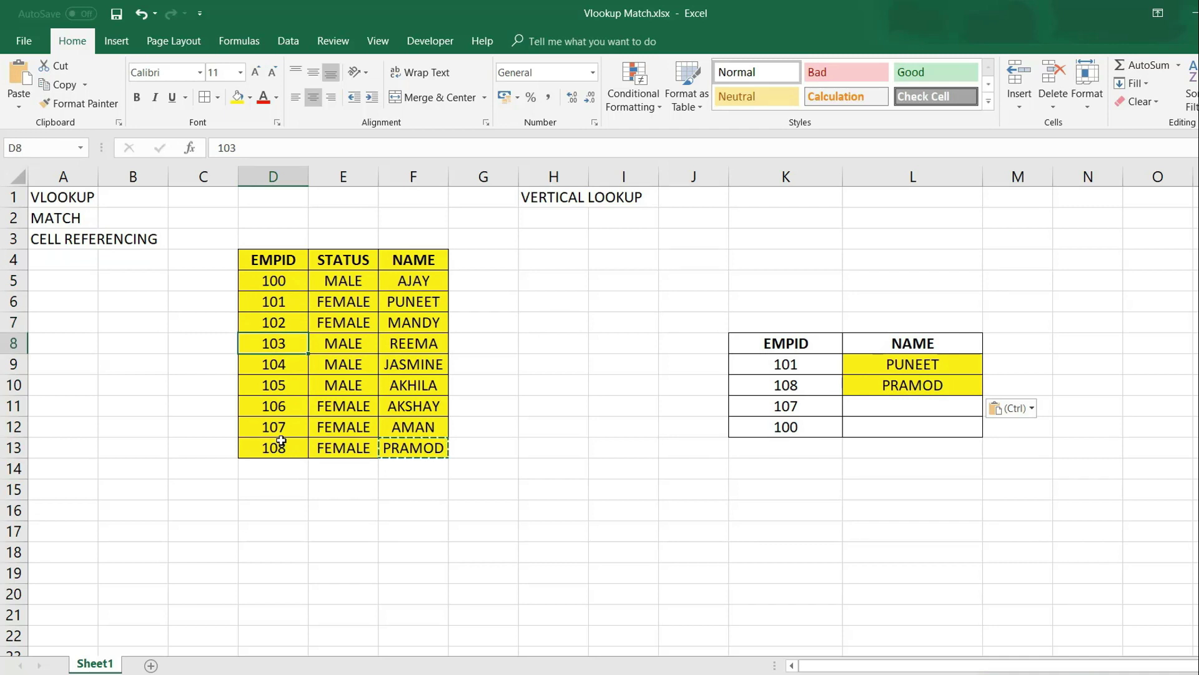
pyautogui.press('Up')
pyautogui.press('Up')
pyautogui.press('Up')
pyautogui.press('Up')
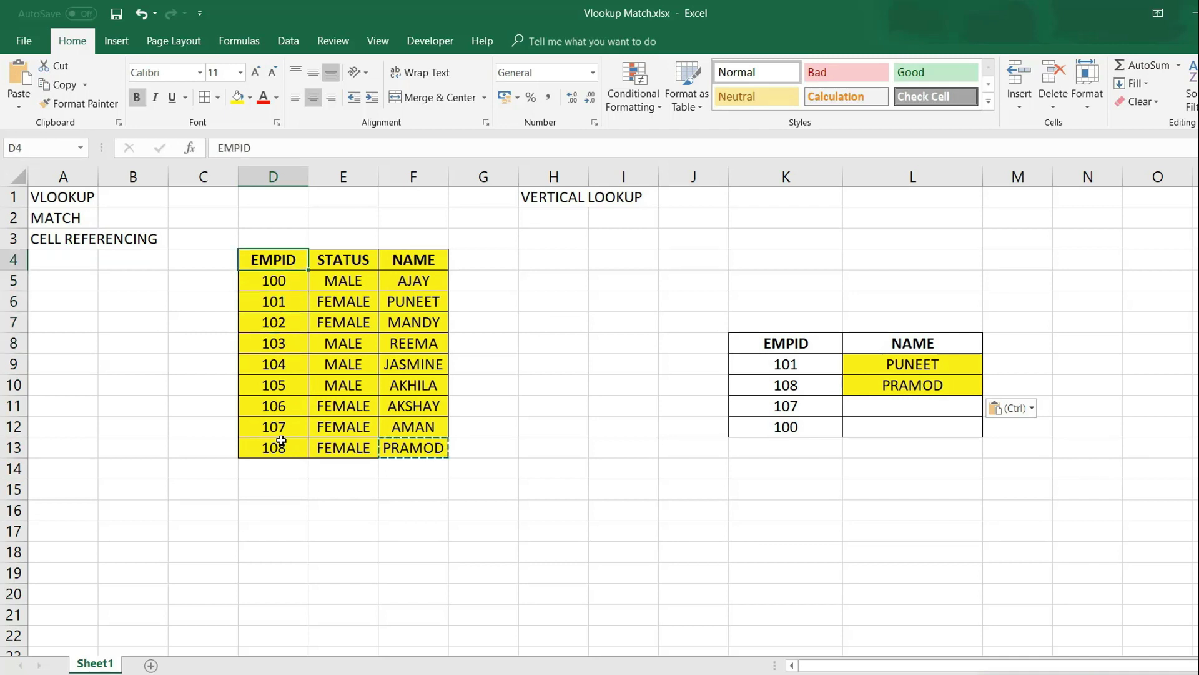
pyautogui.press('Down')
pyautogui.press('Down')
pyautogui.press('Down')
pyautogui.press('Down')
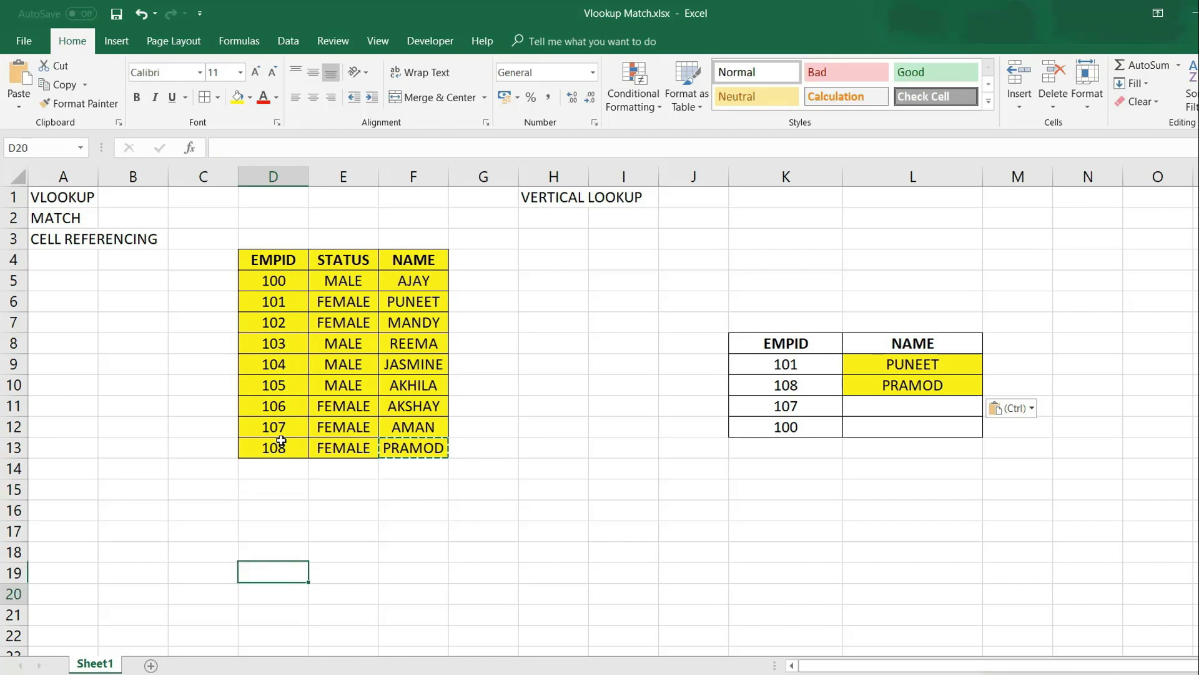
pyautogui.press('Down')
pyautogui.press('Down')
pyautogui.press('Down')
pyautogui.press('Down')
pyautogui.press('Down')
pyautogui.press('Down')
pyautogui.press('Down')
pyautogui.press('Down')
pyautogui.press('Down')
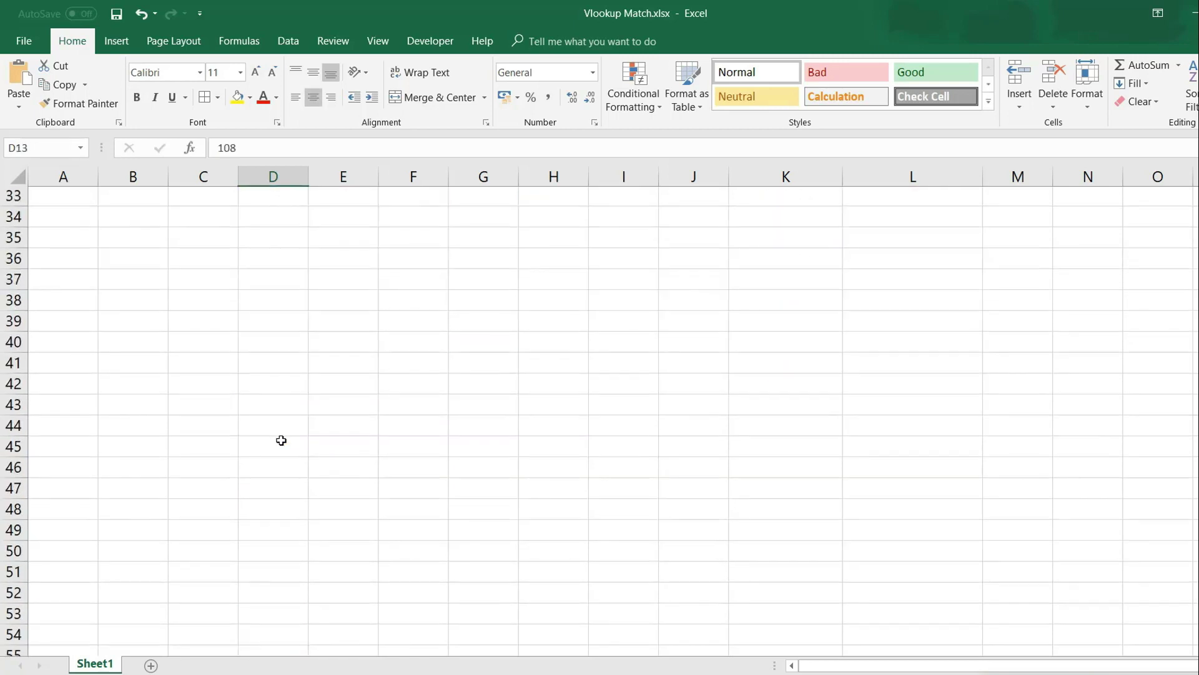
pyautogui.hotkey('ctrl', 'Up')
pyautogui.hotkey('ctrl', 'Up')
pyautogui.hotkey('ctrl', 'Up')
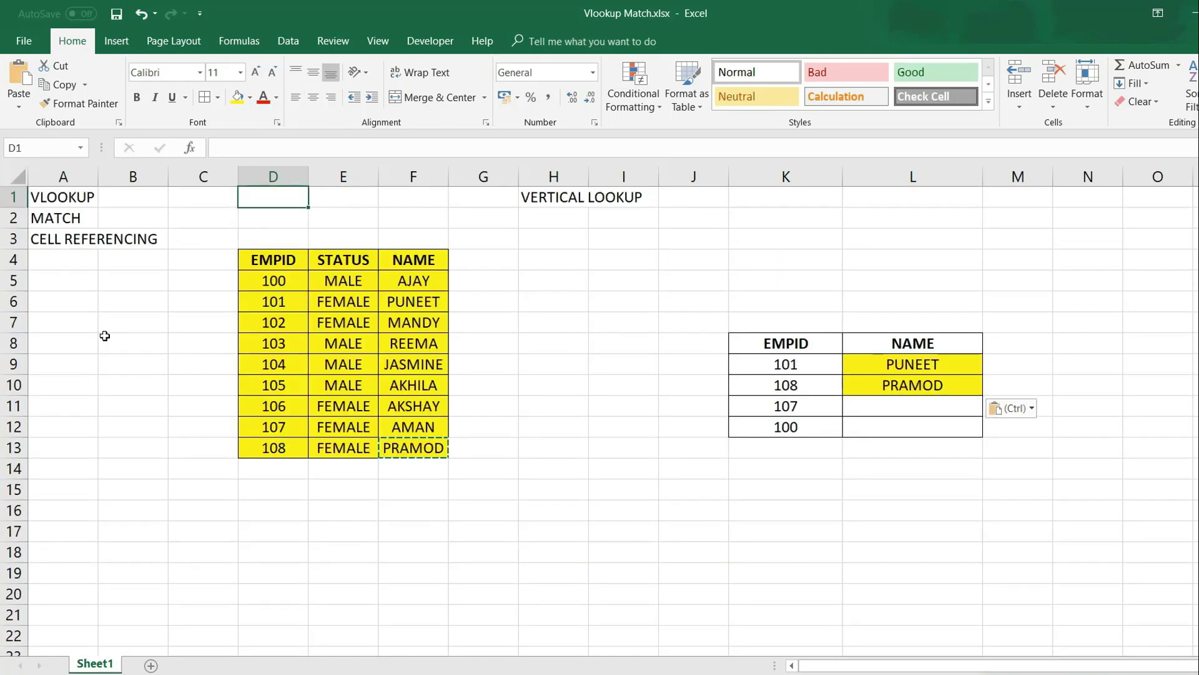
# Type the note 'CTRL+F- FIND' into cell E1
pyautogui.click(61, 310)
pyautogui.click(378, 196)
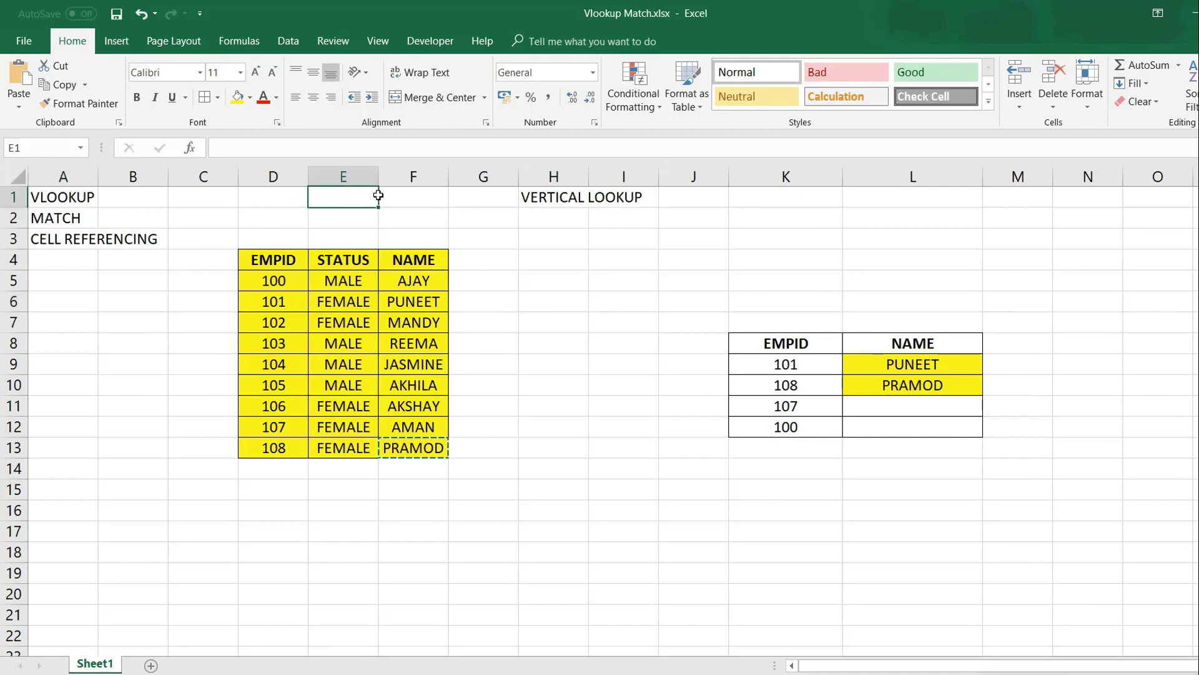
pyautogui.write('CTRL+F- FIND')
pyautogui.press('Return')
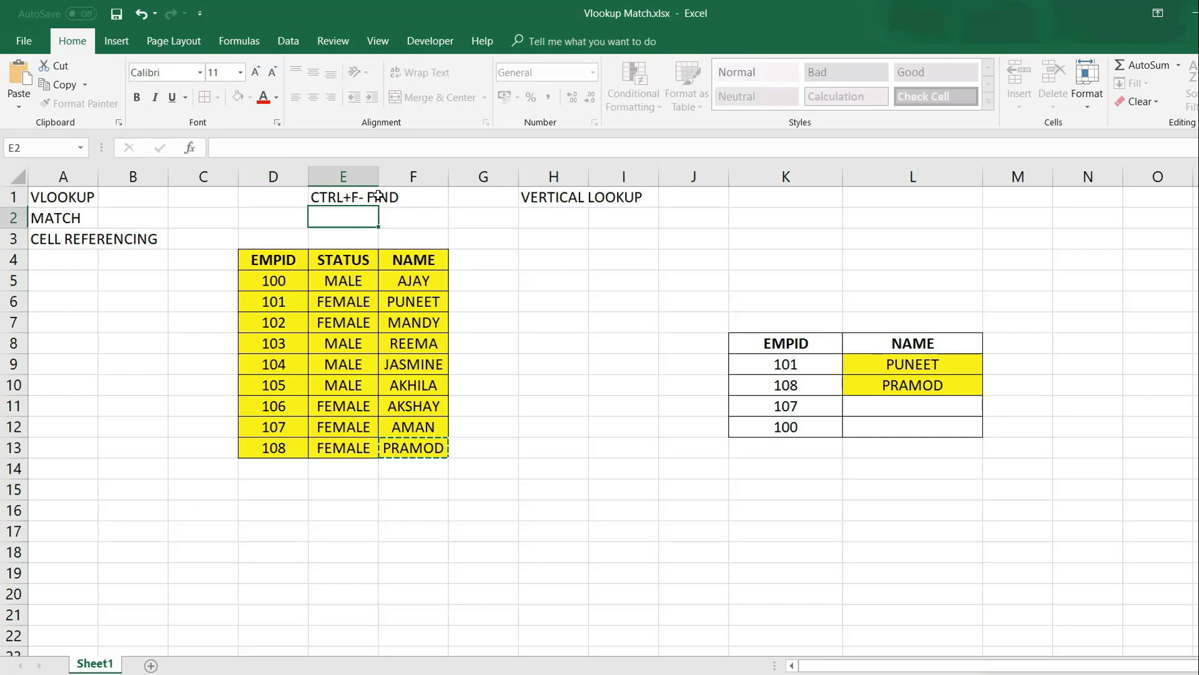
# Open Home > Find & Select > Find, close it, and add a new blank sheet
pyautogui.click(294, 256)
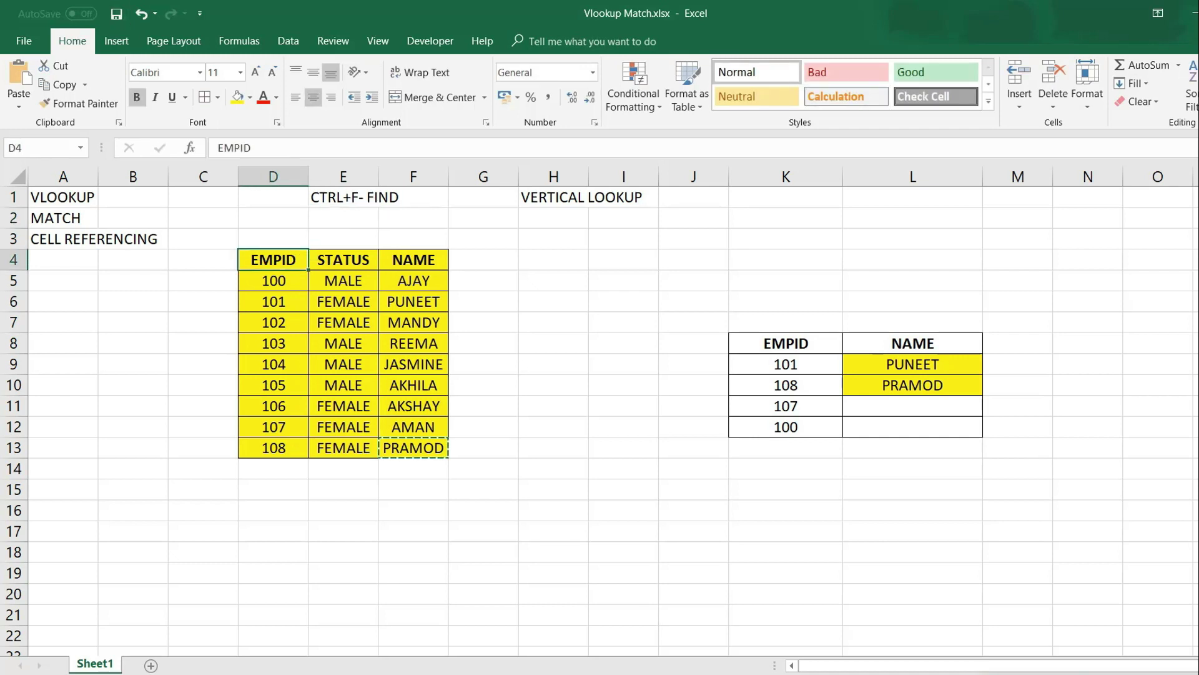
pyautogui.click(1194, 94)
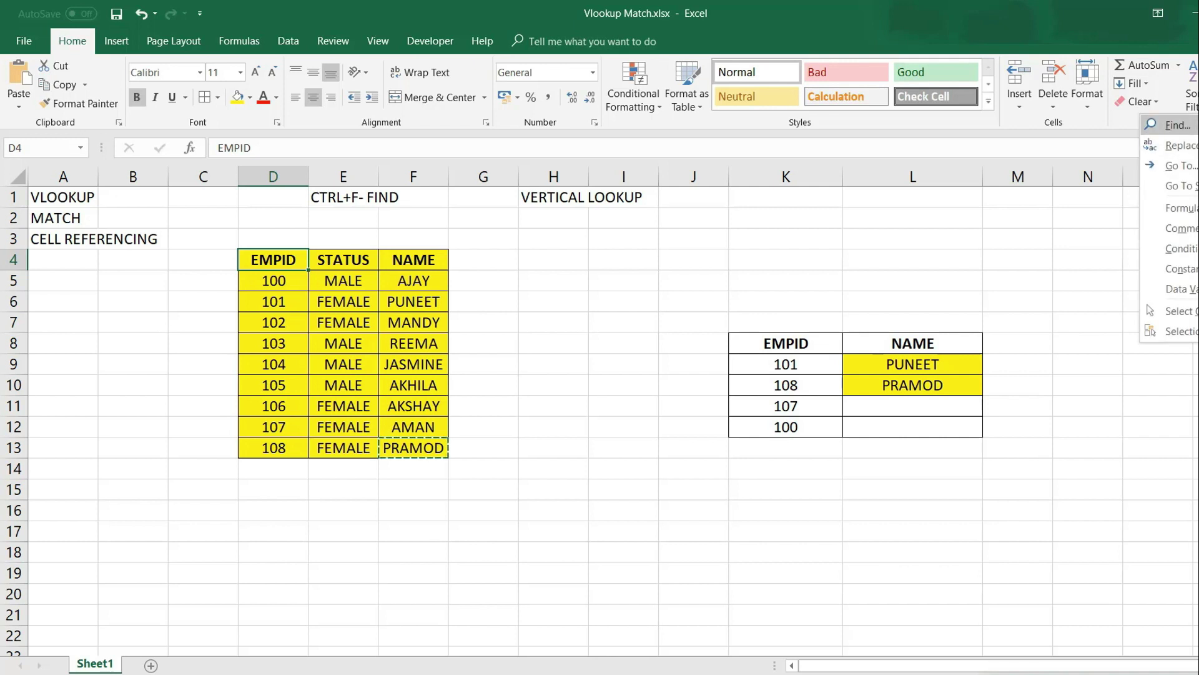
pyautogui.click(1178, 125)
pyautogui.click(793, 236)
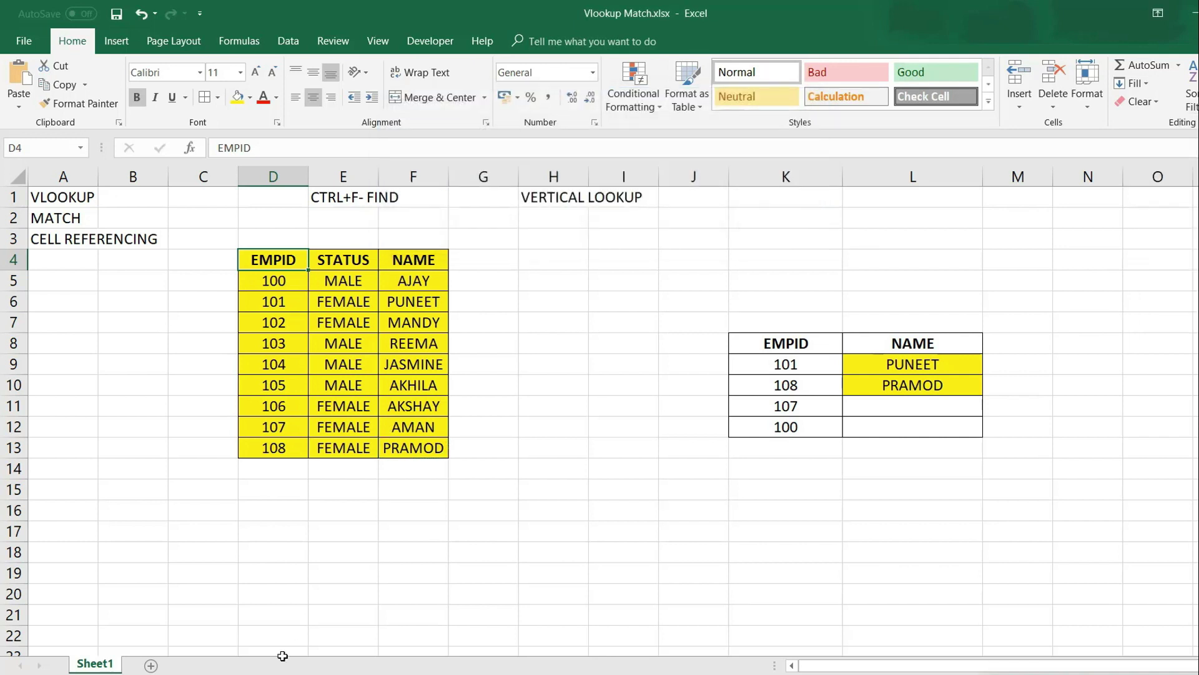
pyautogui.click(152, 666)
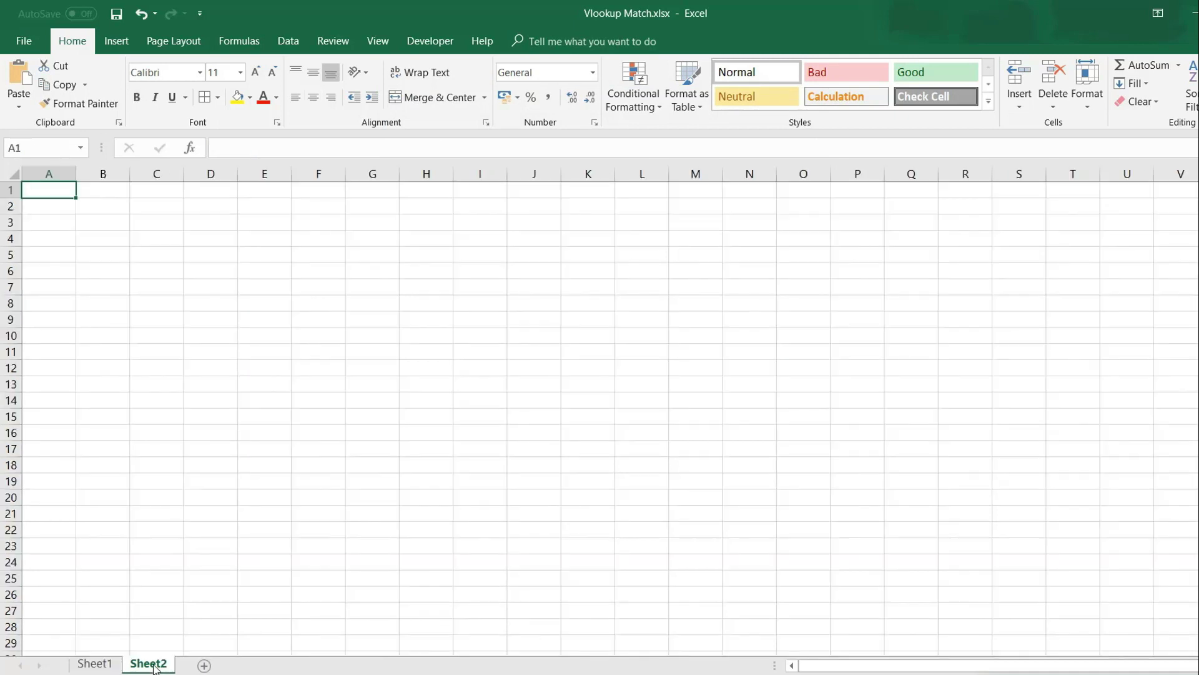
# Paste the Find options screenshot into Sheet2 and resize and position it at the top-left
pyautogui.hotkey('ctrl', 'v')
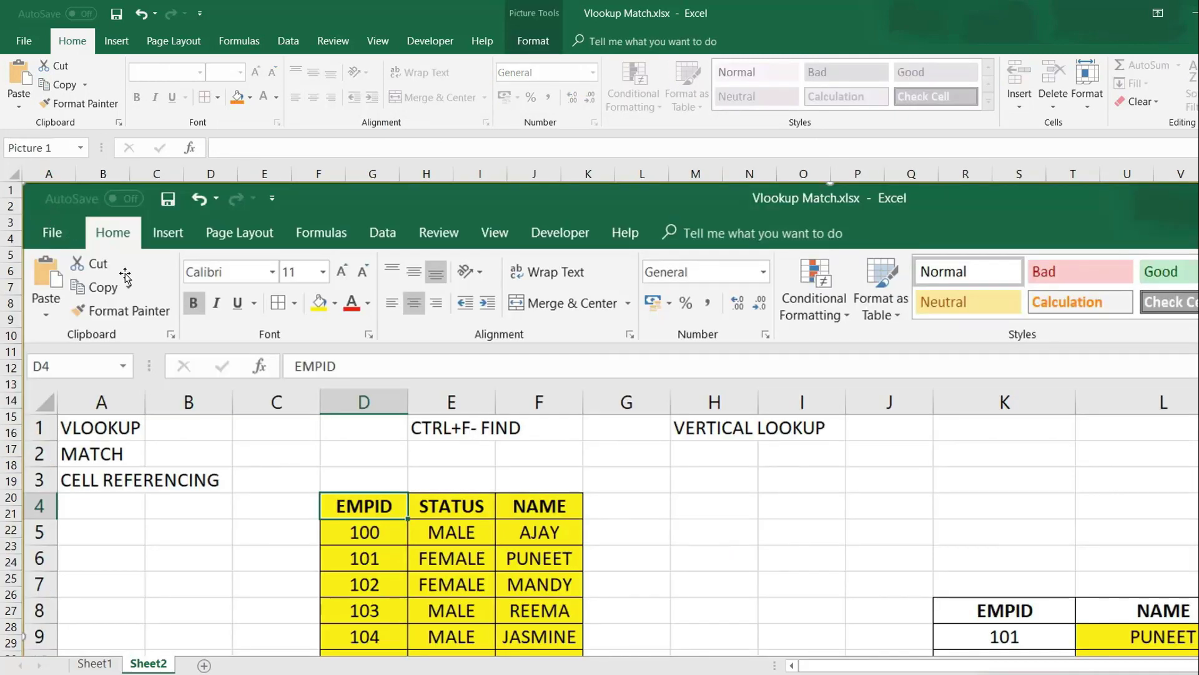
pyautogui.moveTo(125, 277); pyautogui.dragTo(210, 344)
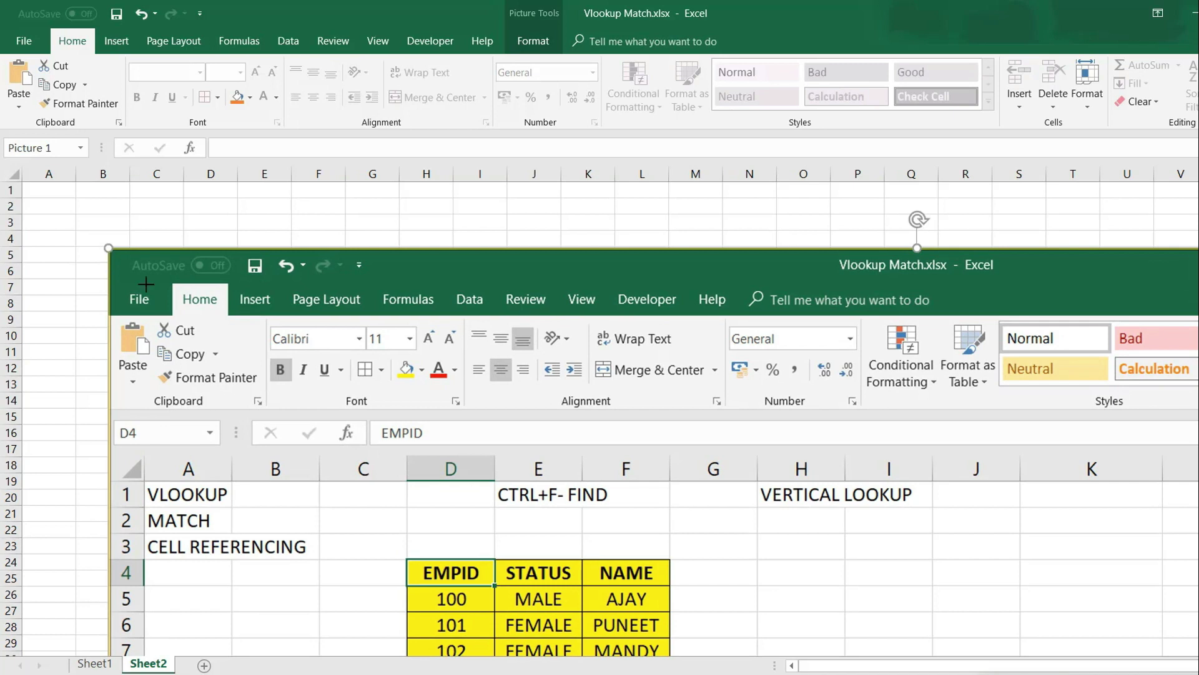
pyautogui.moveTo(109, 248); pyautogui.dragTo(281, 342)
pyautogui.moveTo(622, 493); pyautogui.dragTo(365, 335)
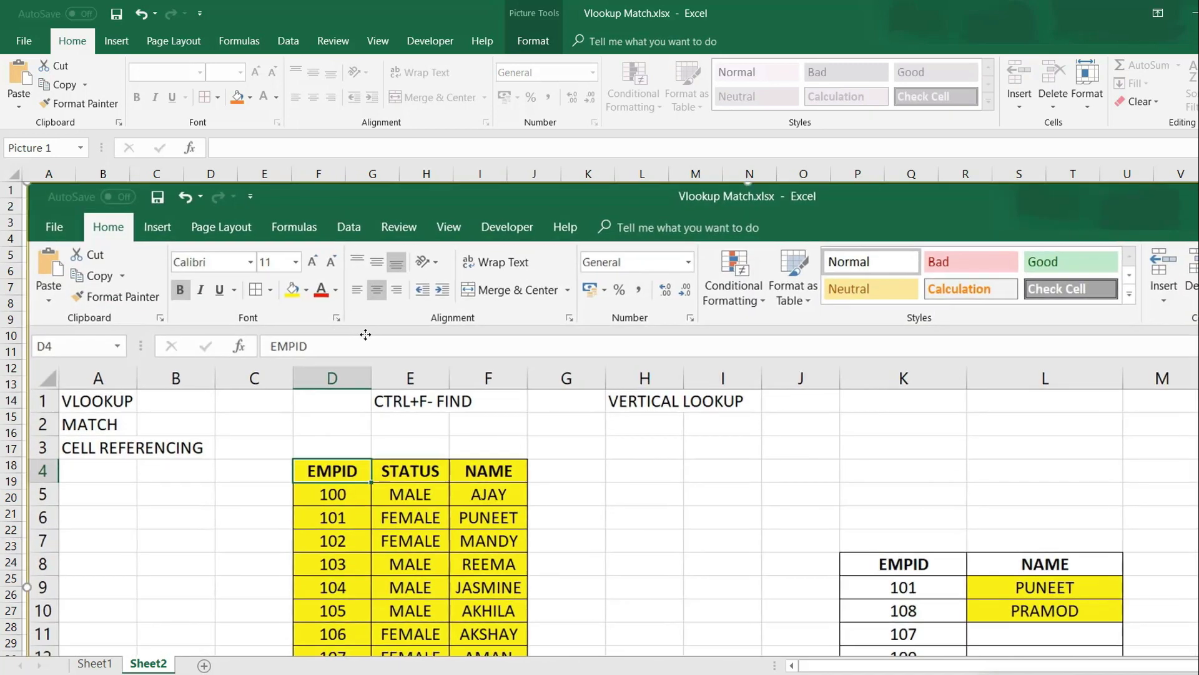
pyautogui.moveTo(59, 200); pyautogui.dragTo(66, 224)
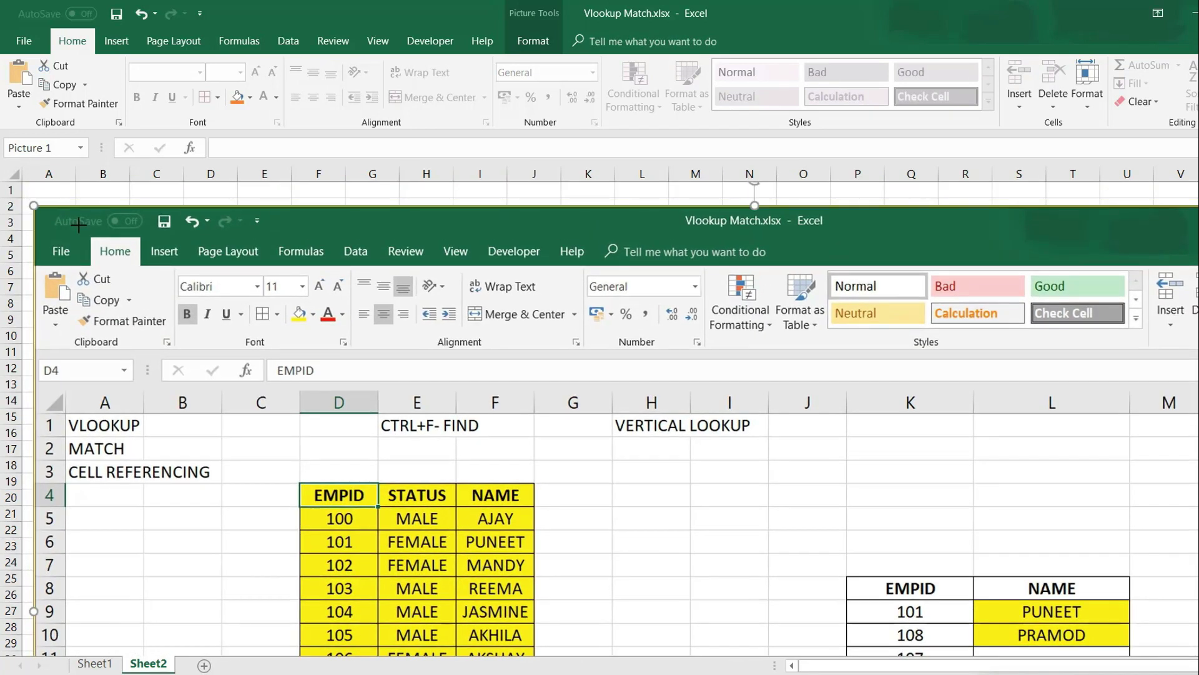
pyautogui.hotkey('ctrl', 'z')
pyautogui.hotkey('ctrl', 'z')
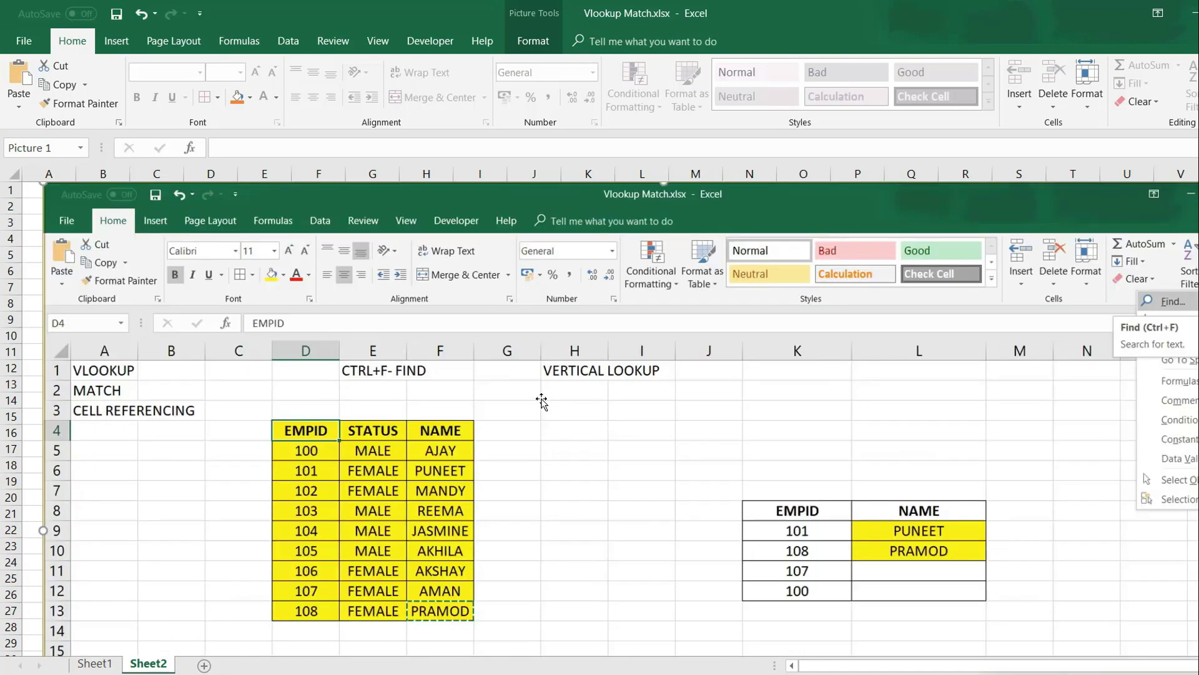
pyautogui.hotkey('ctrl', 'z')
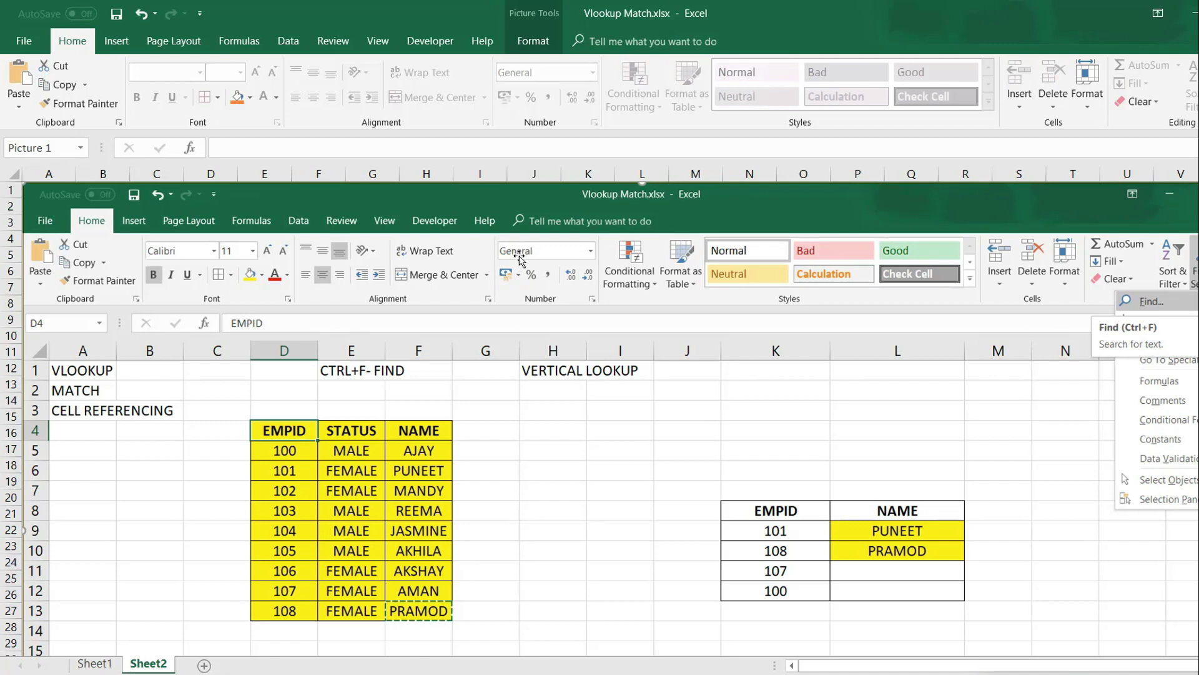
# Rename the new sheet to 'FIND OPTION' and go back to Sheet1
pyautogui.doubleClick(149, 664)
pyautogui.write('FIND OPTION')
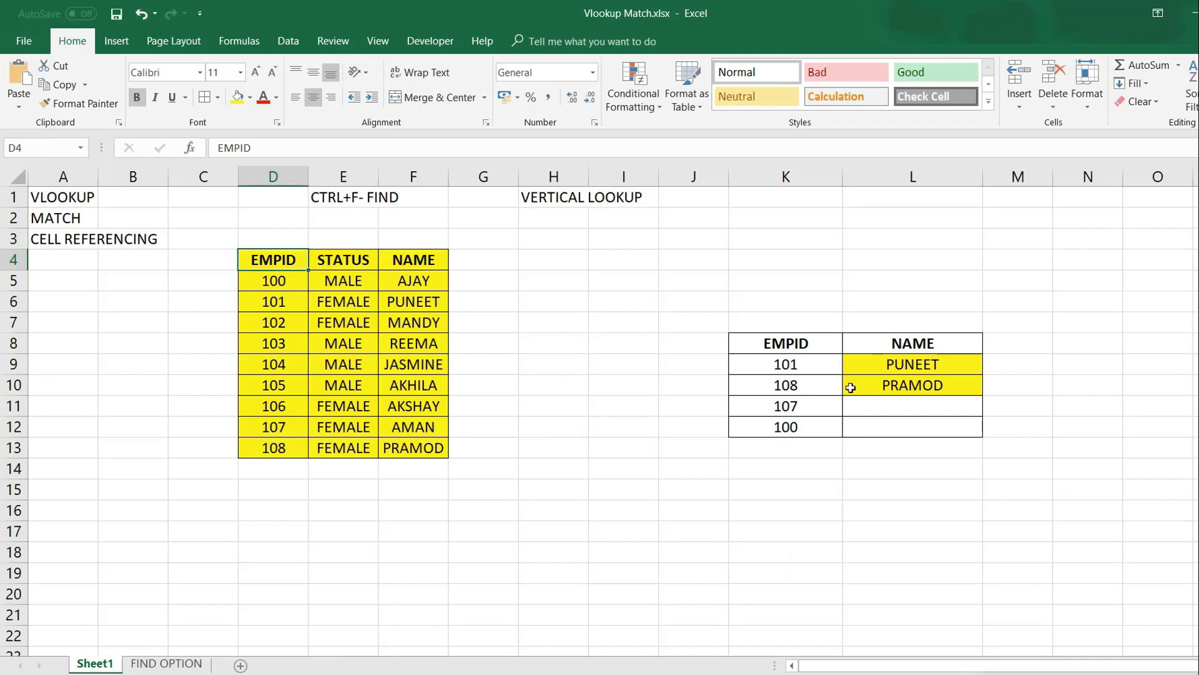
pyautogui.click(923, 384)
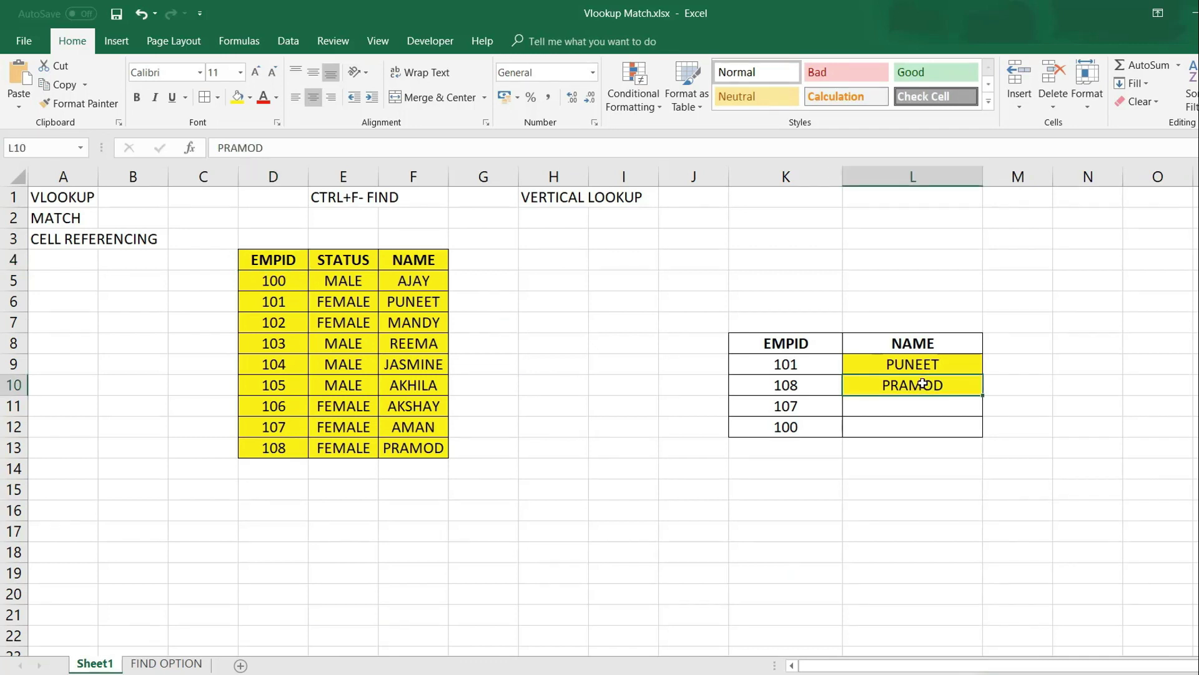
# Delete PUNEET and PRAMOD from L9:L10, then select the EMPIDs K9:K12 and NAME cells L9:L12
pyautogui.moveTo(923, 363); pyautogui.dragTo(923, 383)
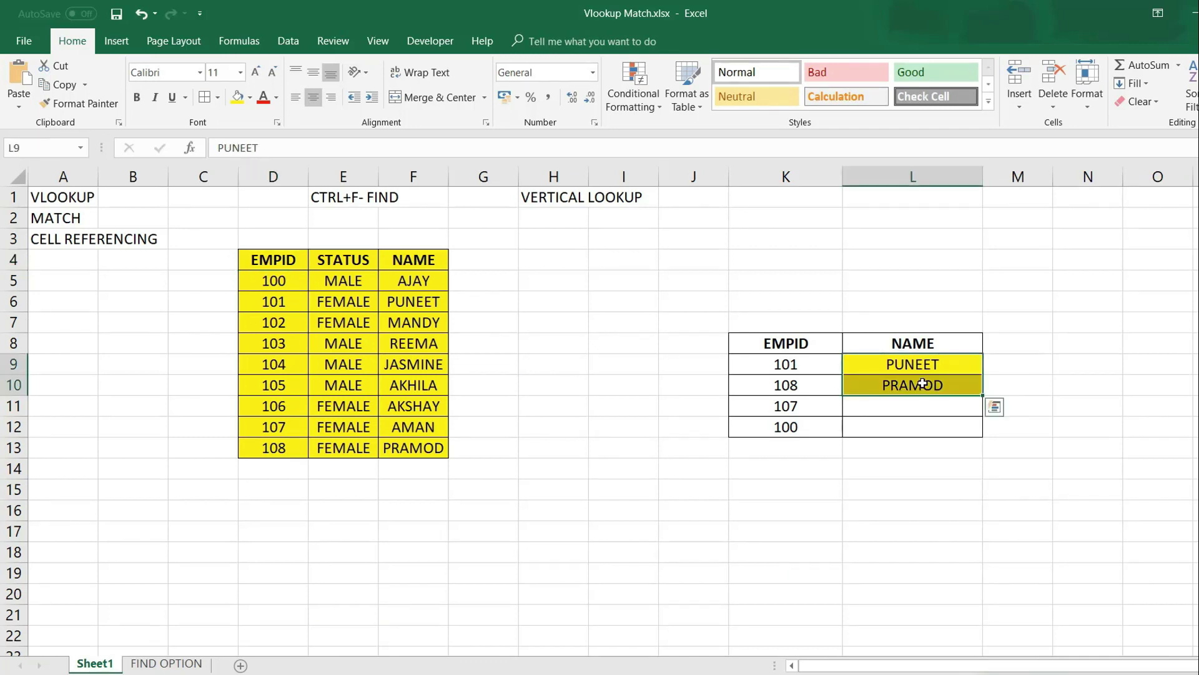
pyautogui.press('Delete')
pyautogui.press('Left')
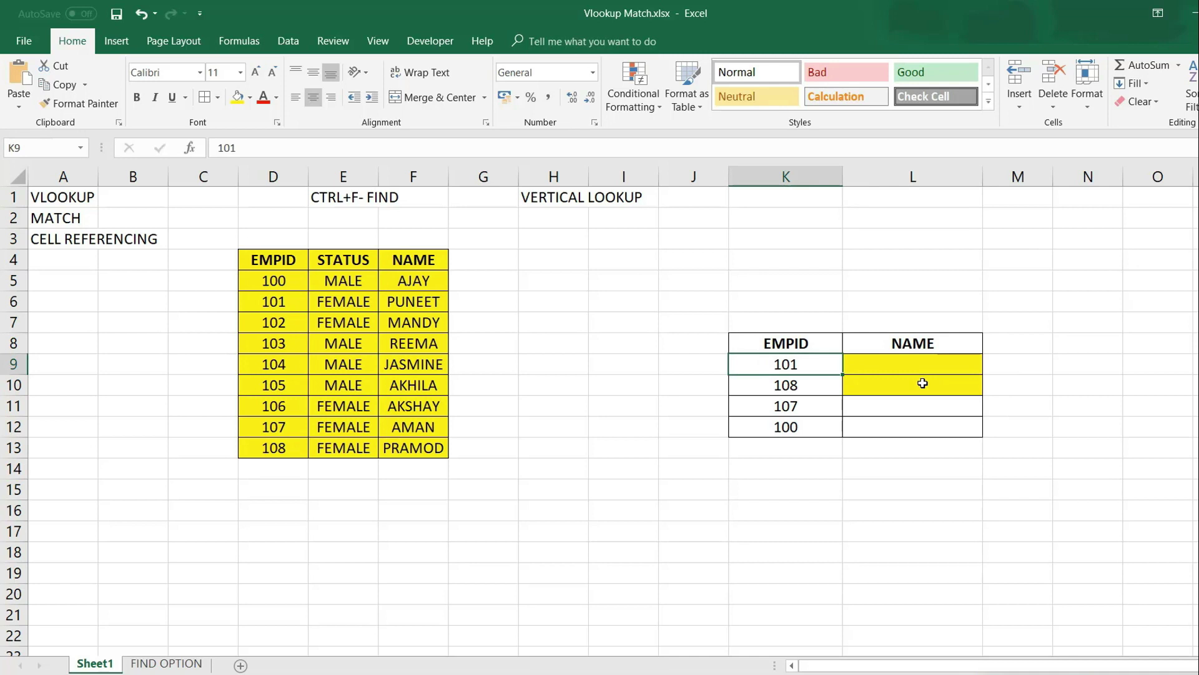
pyautogui.hotkey('shift', 'Down')
pyautogui.hotkey('shift', 'Down')
pyautogui.hotkey('shift', 'Down')
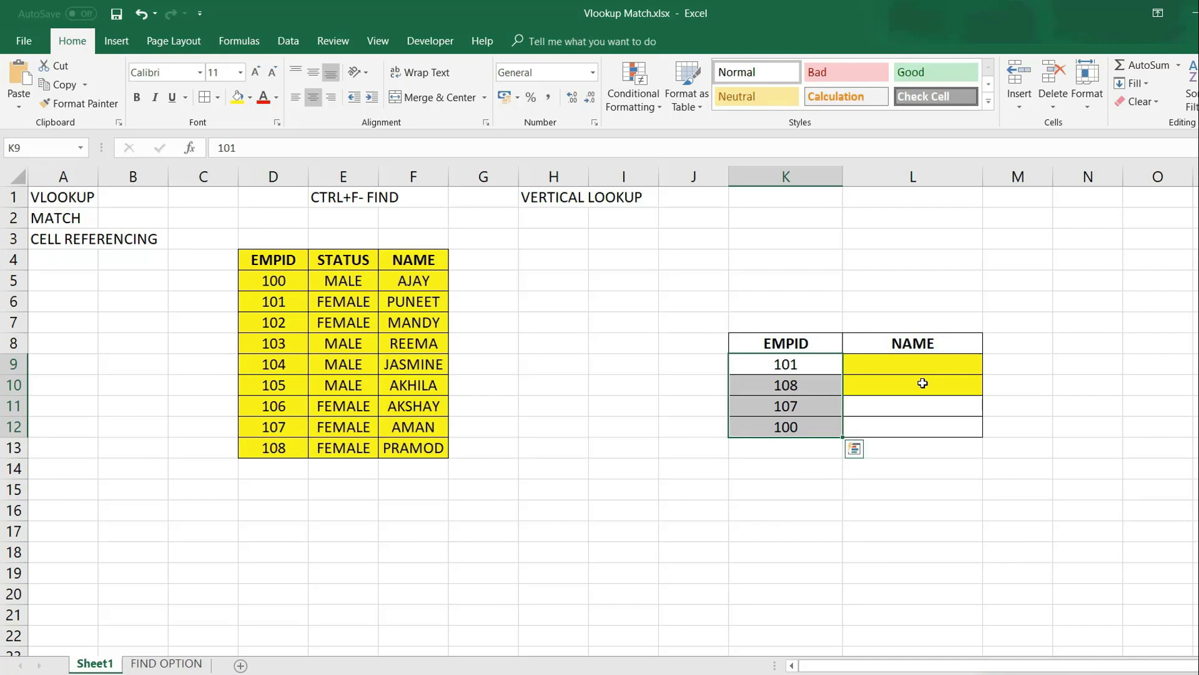
pyautogui.press('Right')
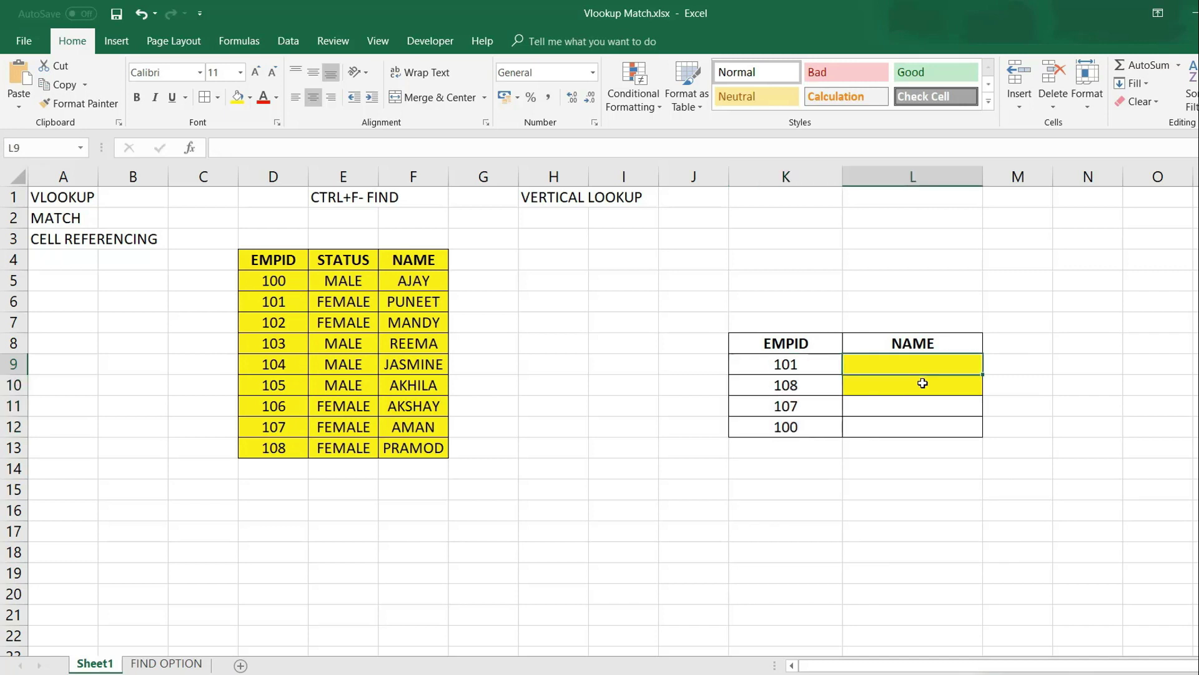
pyautogui.hotkey('shift', 'Down')
pyautogui.hotkey('shift', 'Down')
pyautogui.hotkey('shift', 'Down')
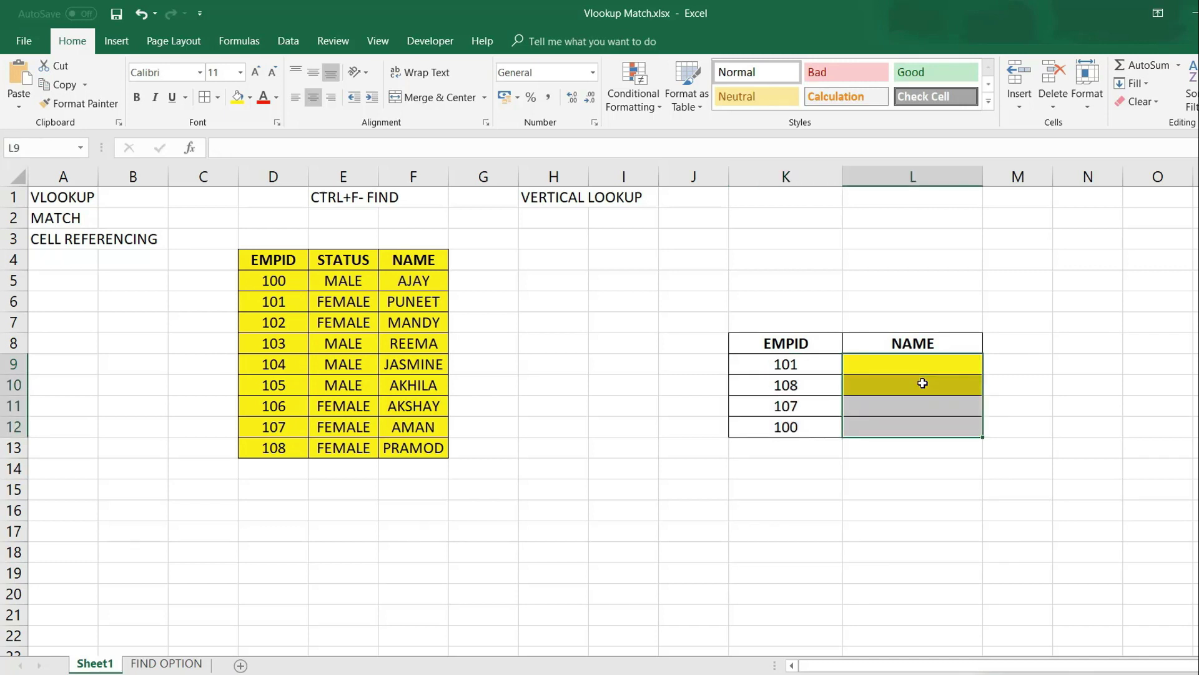
pyautogui.press('Left')
pyautogui.press('Right')
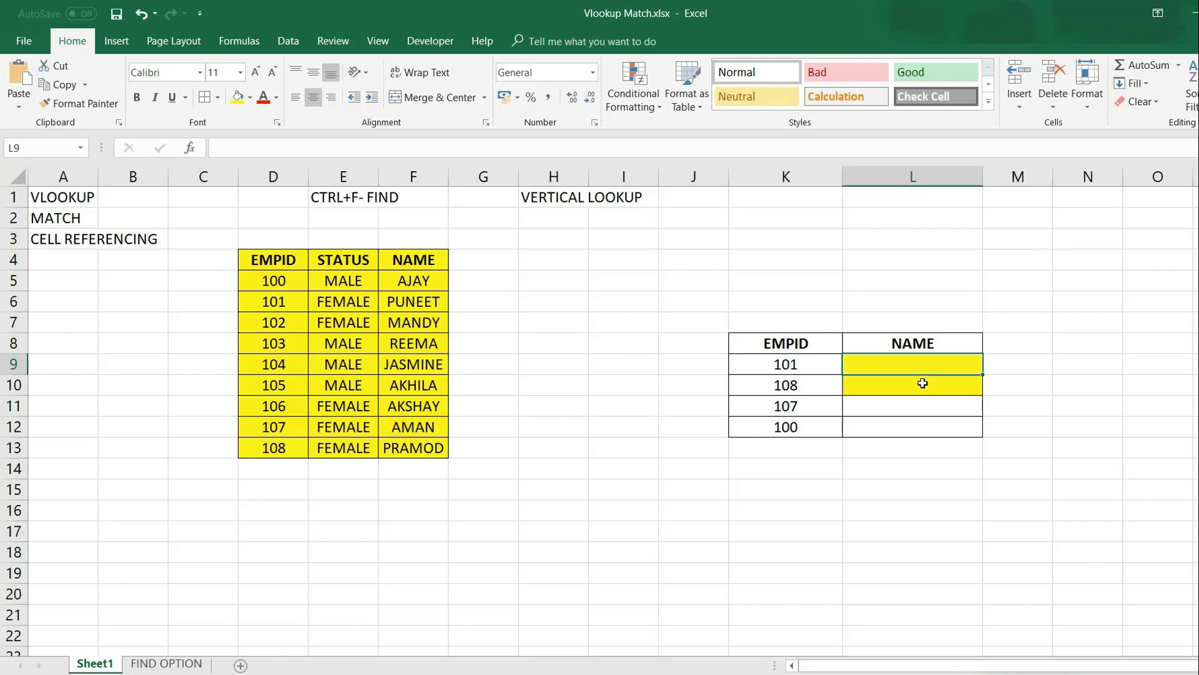
# Type =VLOOKUP( into L9 to begin the name lookup for EMPID 101
pyautogui.write('=')
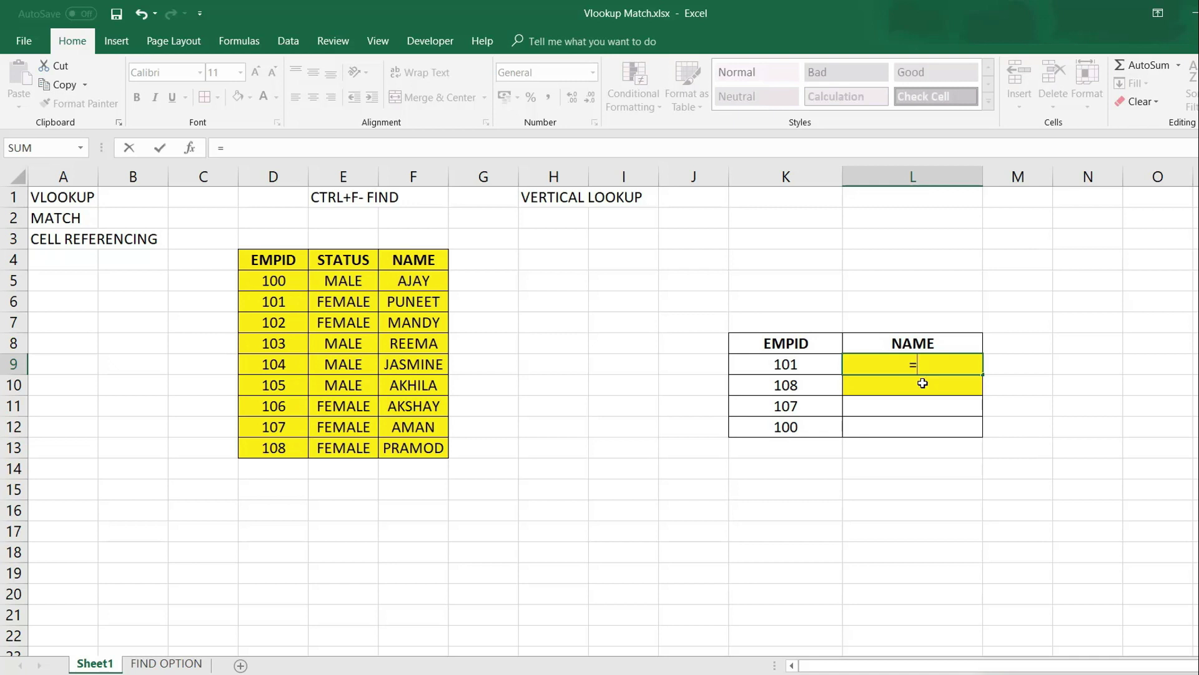
pyautogui.write('VLOOKUP')
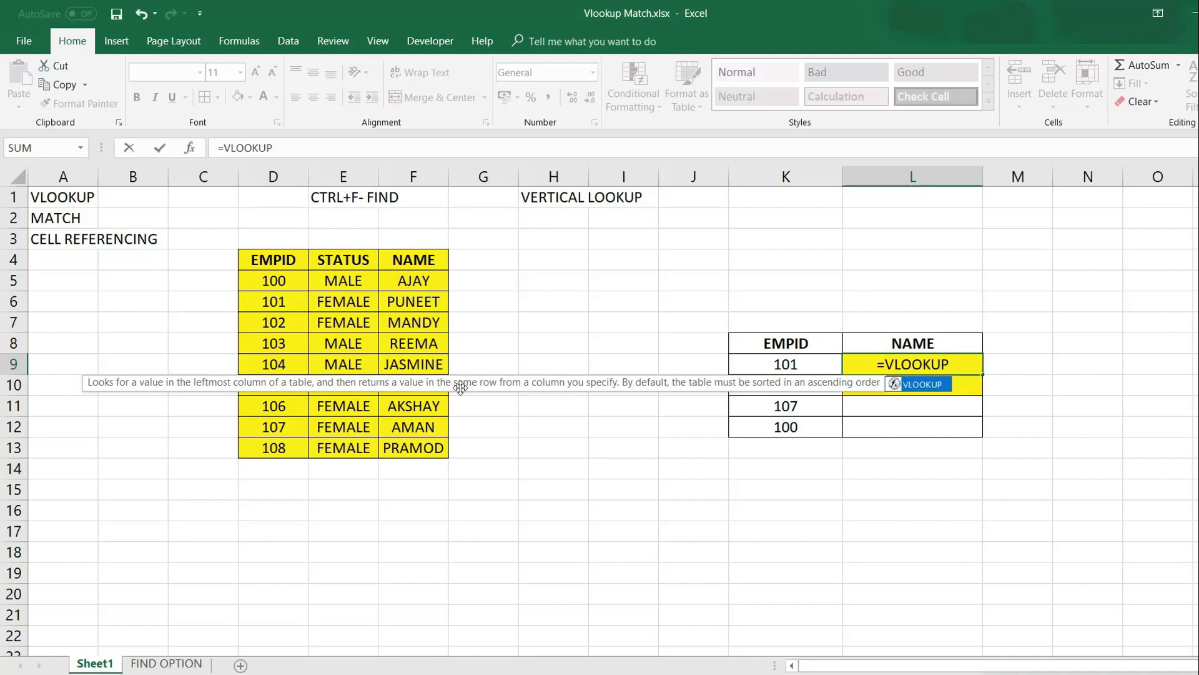
pyautogui.click(302, 153)
pyautogui.write('(')
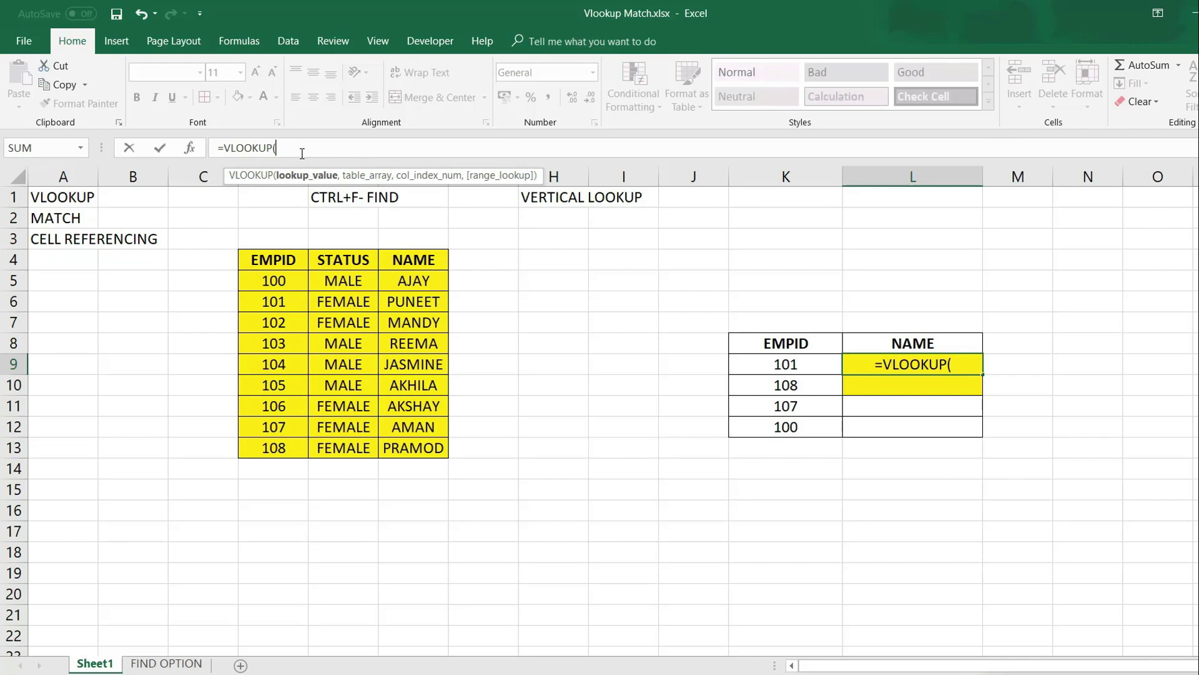
pyautogui.write(',')
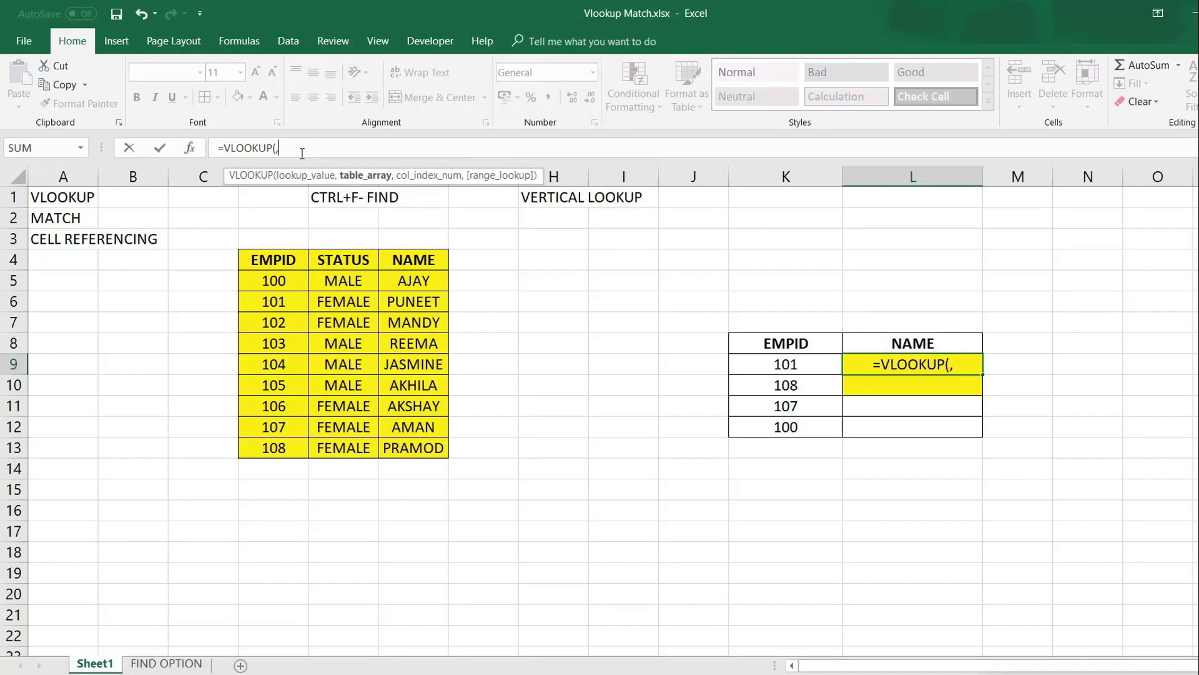
pyautogui.write(',,')
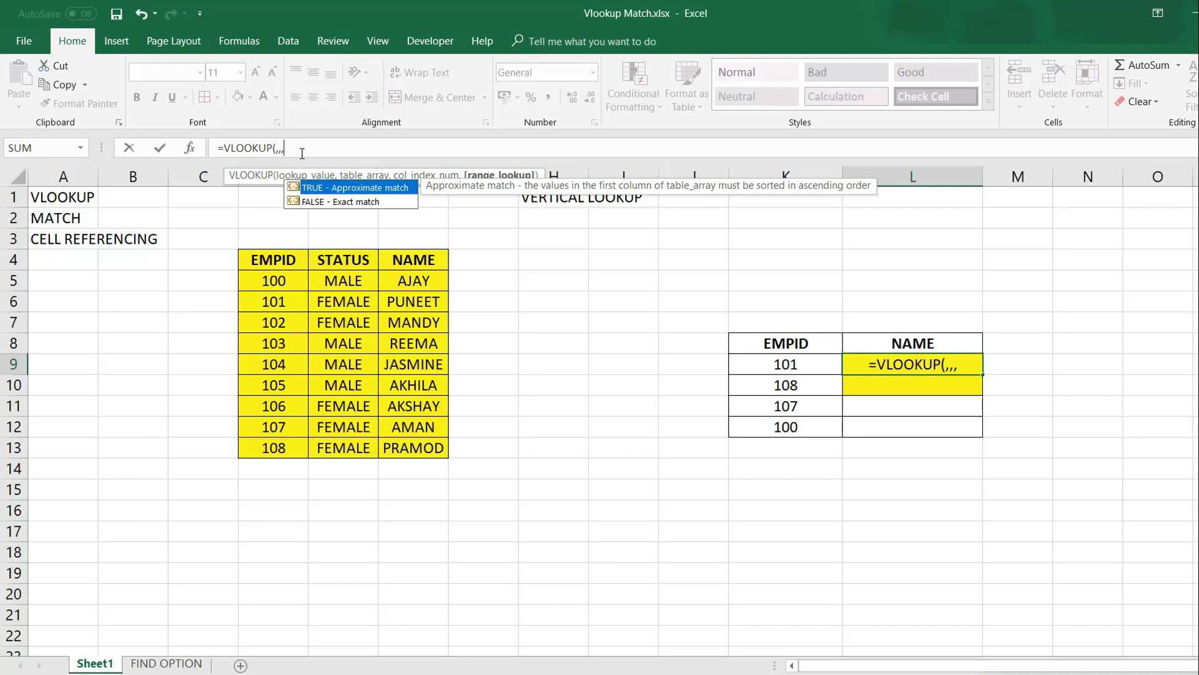
pyautogui.press('BackSpace')
pyautogui.press('BackSpace')
pyautogui.press('BackSpace')
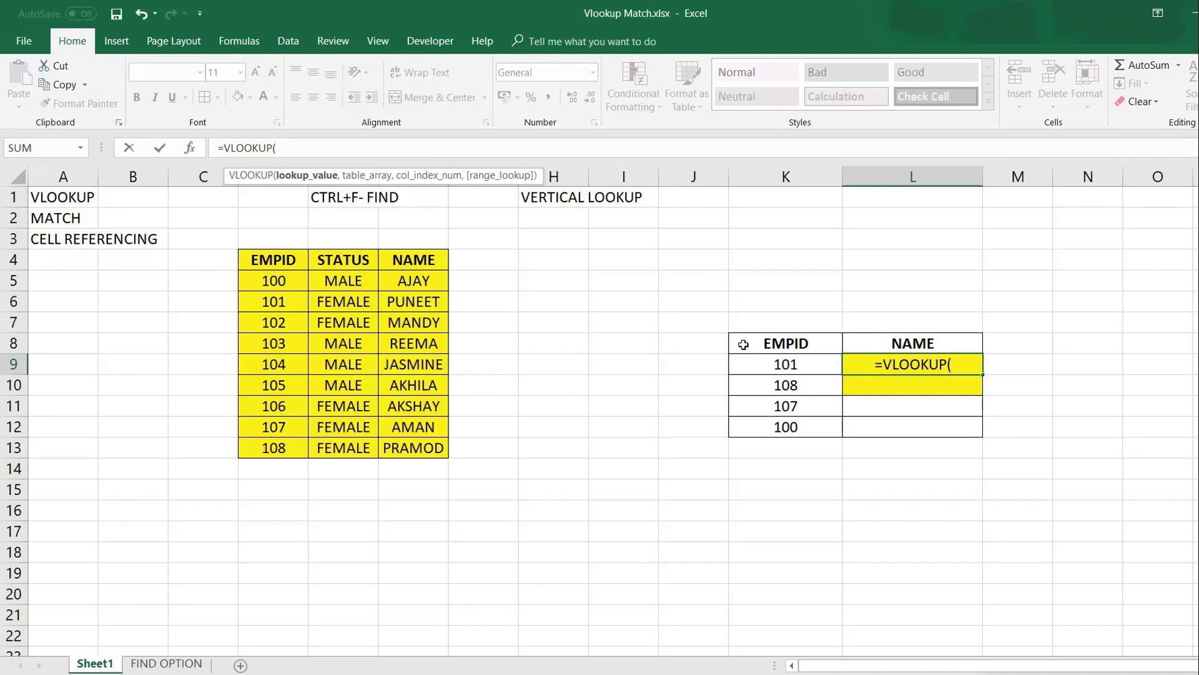
# Enter K9 as the lookup value and D4:F13 as the table array, each followed by a comma
pyautogui.click(787, 366)
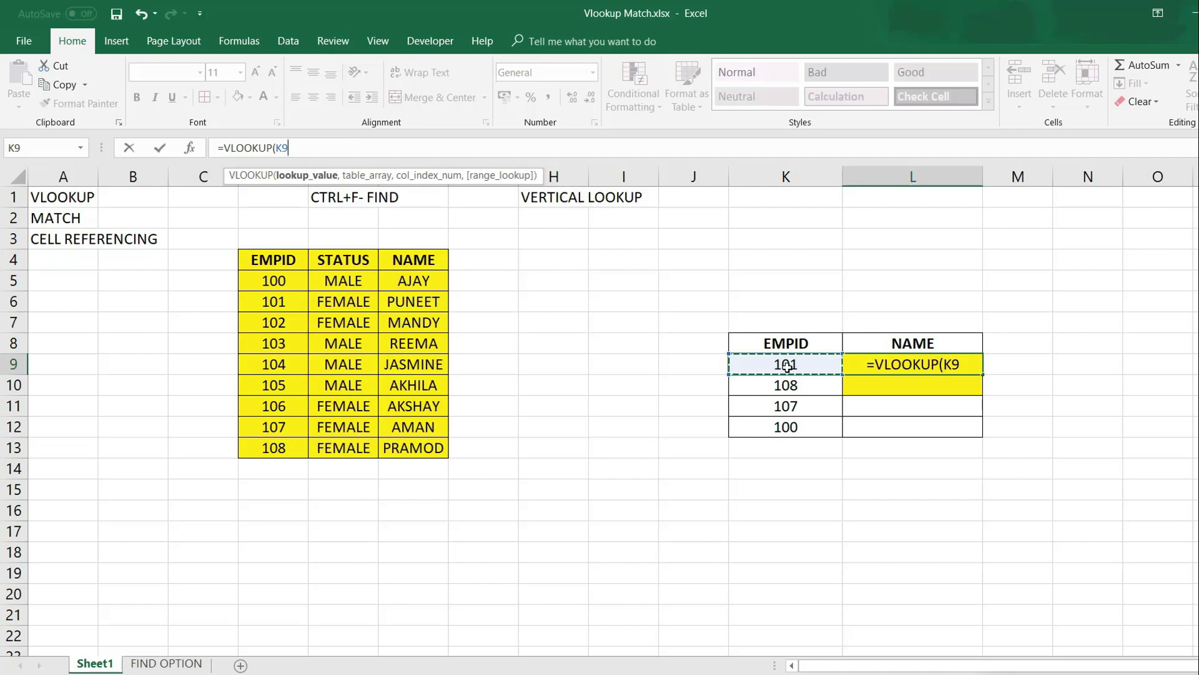
pyautogui.write(',')
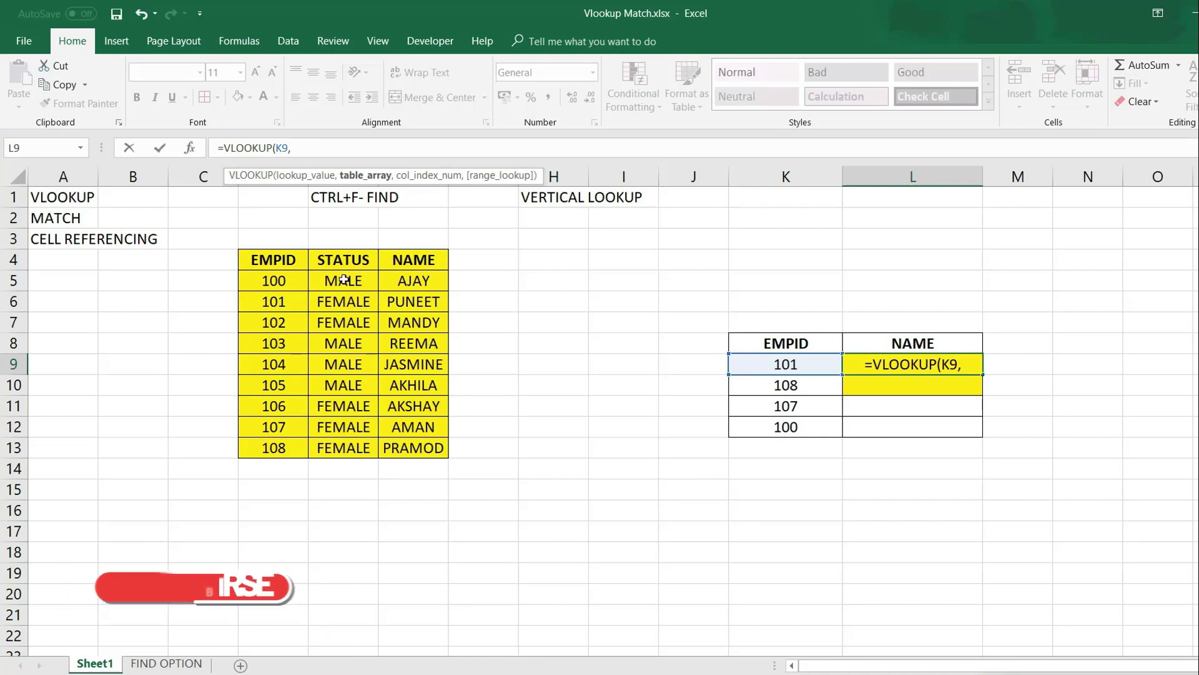
pyautogui.moveTo(258, 269); pyautogui.dragTo(440, 452)
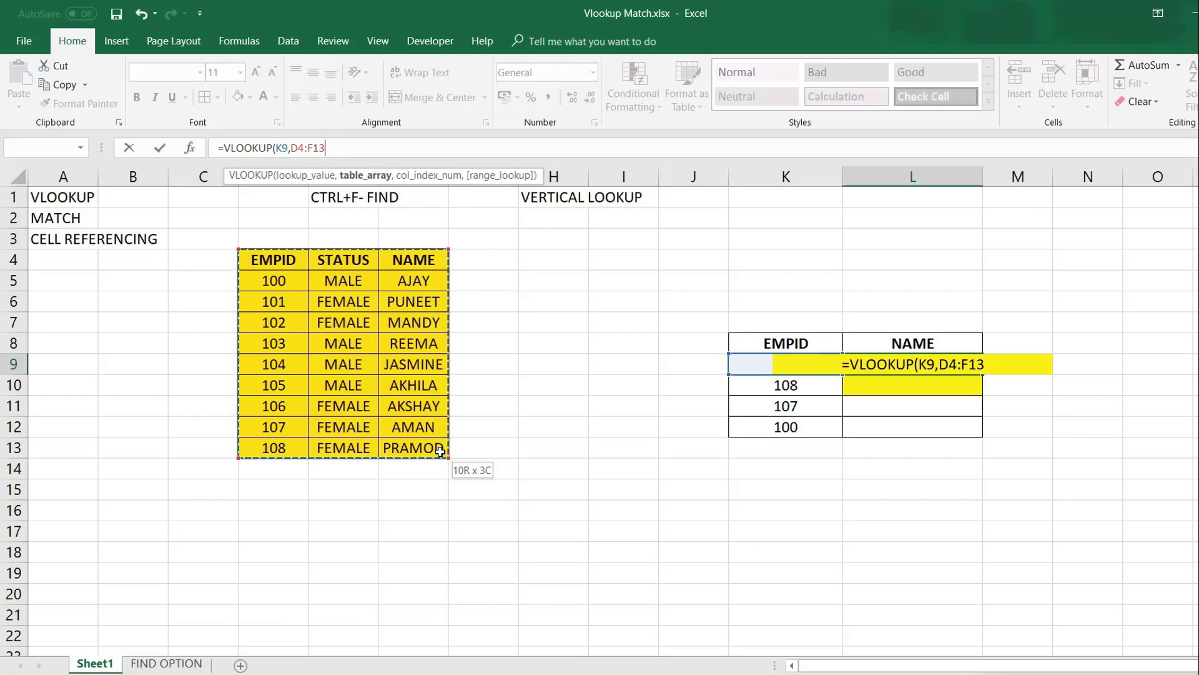
pyautogui.write(',')
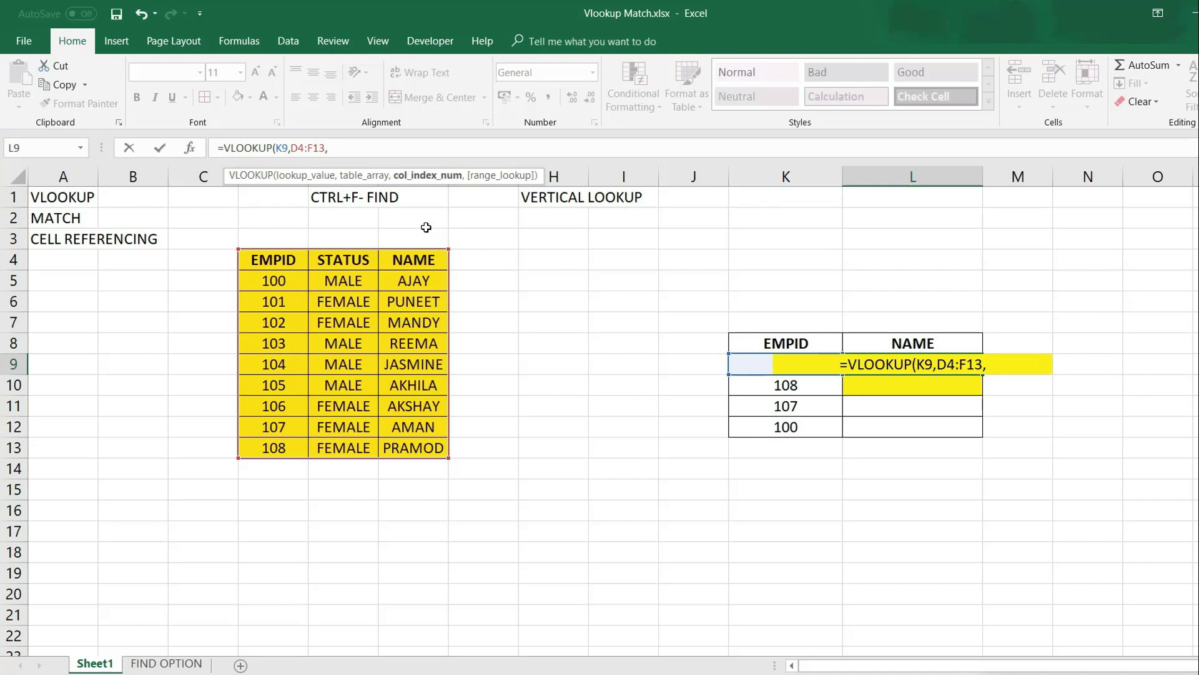
# Enter 3 as the VLOOKUP column index, followed by a comma
pyautogui.write('3')
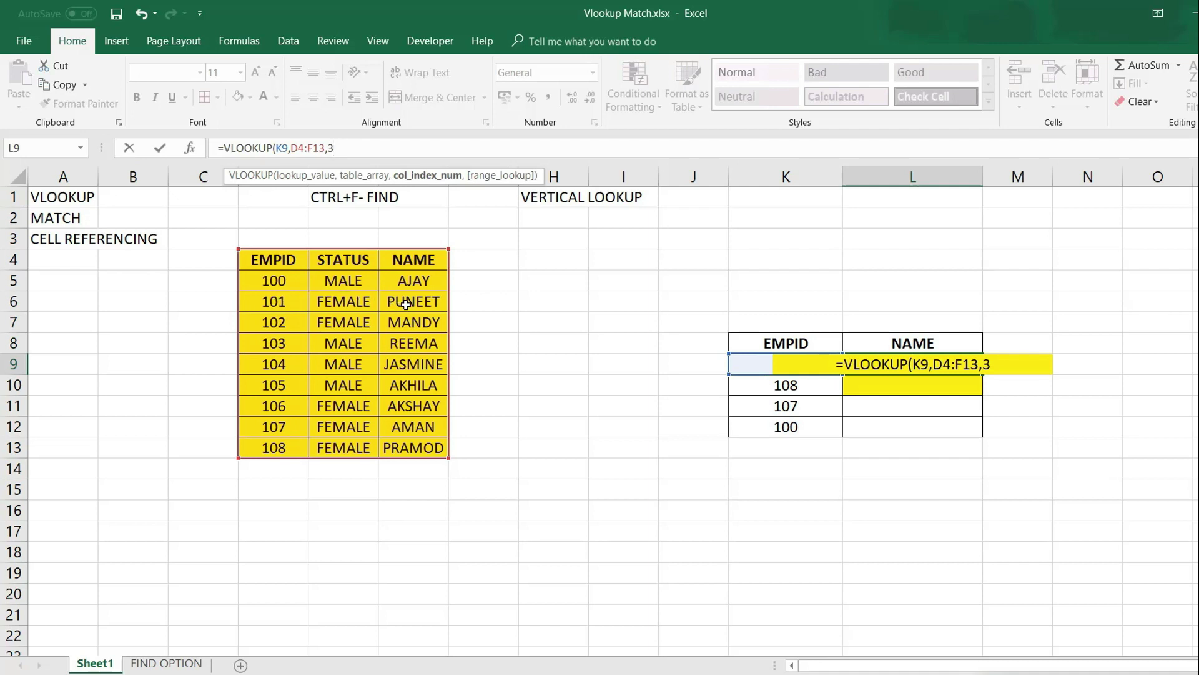
pyautogui.write(',')
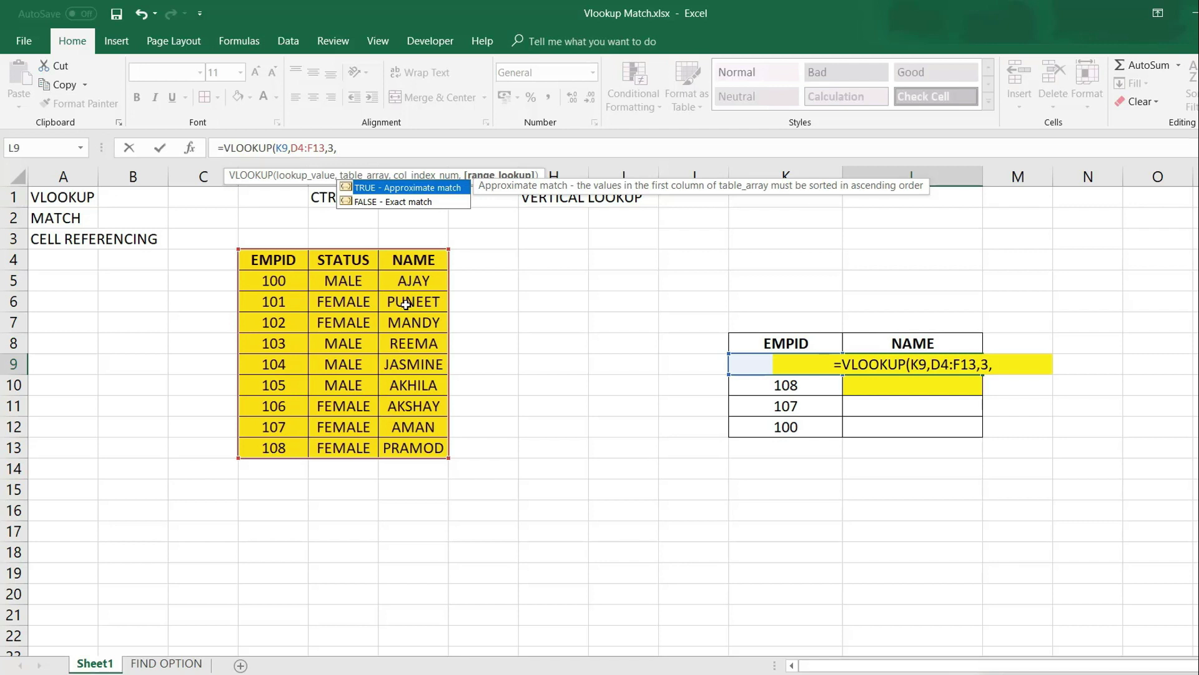
# Close the VLOOKUP with exact-match 0 so L9 returns PUNEET, then set E6 to MALE
pyautogui.doubleClick(373, 203)
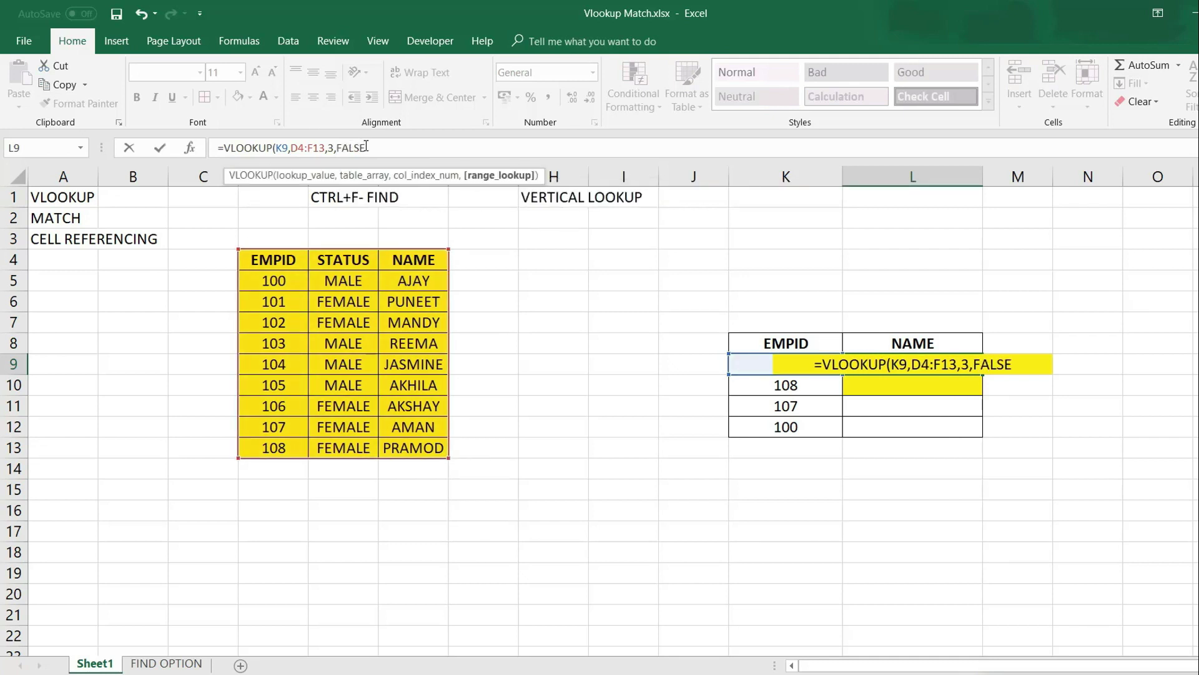
pyautogui.press('BackSpace')
pyautogui.press('BackSpace')
pyautogui.press('BackSpace')
pyautogui.press('BackSpace')
pyautogui.press('BackSpace')
pyautogui.write('FALSE')
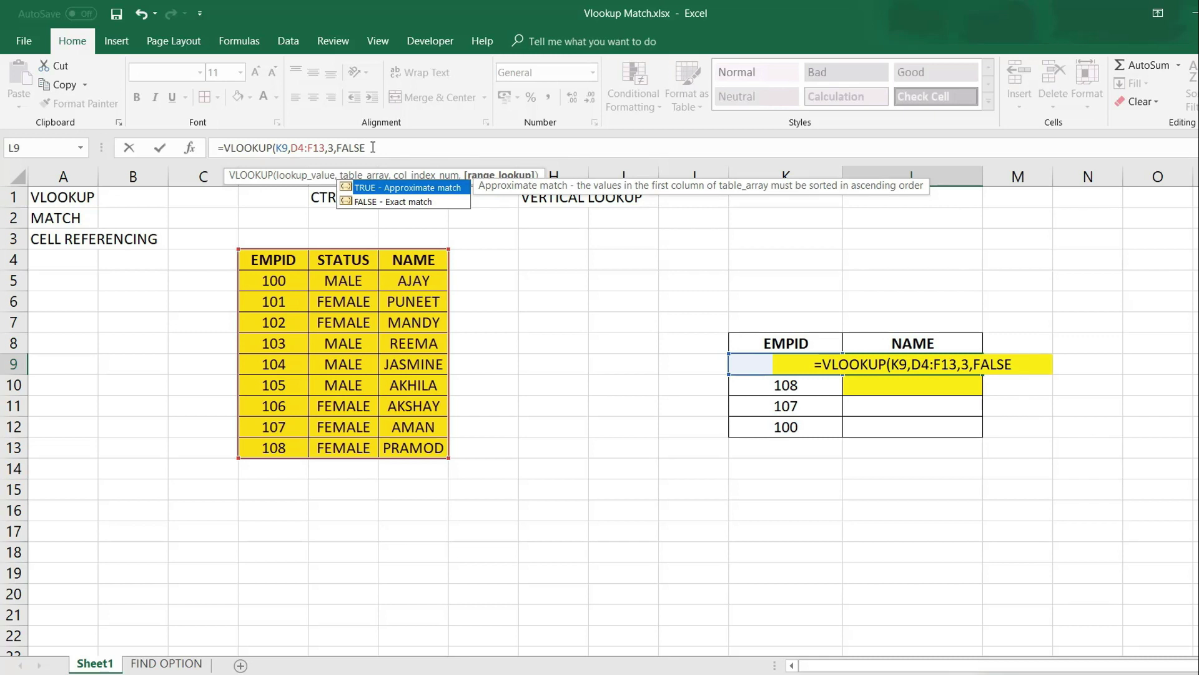
pyautogui.press('BackSpace')
pyautogui.press('BackSpace')
pyautogui.press('BackSpace')
pyautogui.press('BackSpace')
pyautogui.press('BackSpace')
pyautogui.write('0')
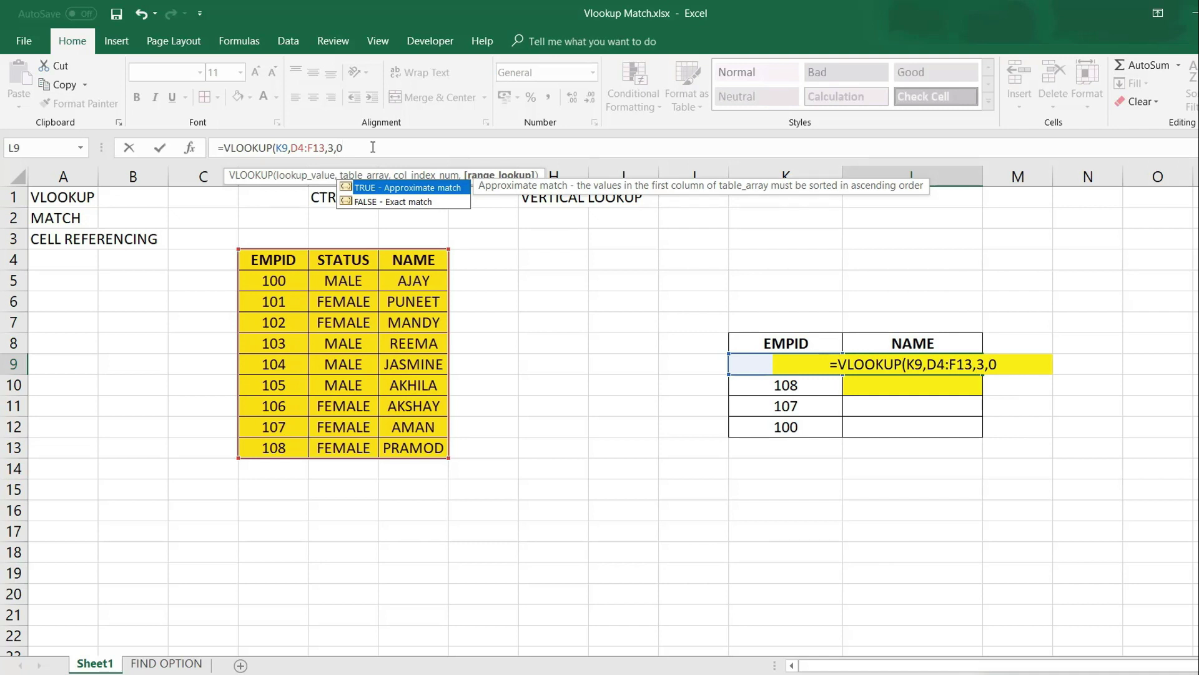
pyautogui.write(')')
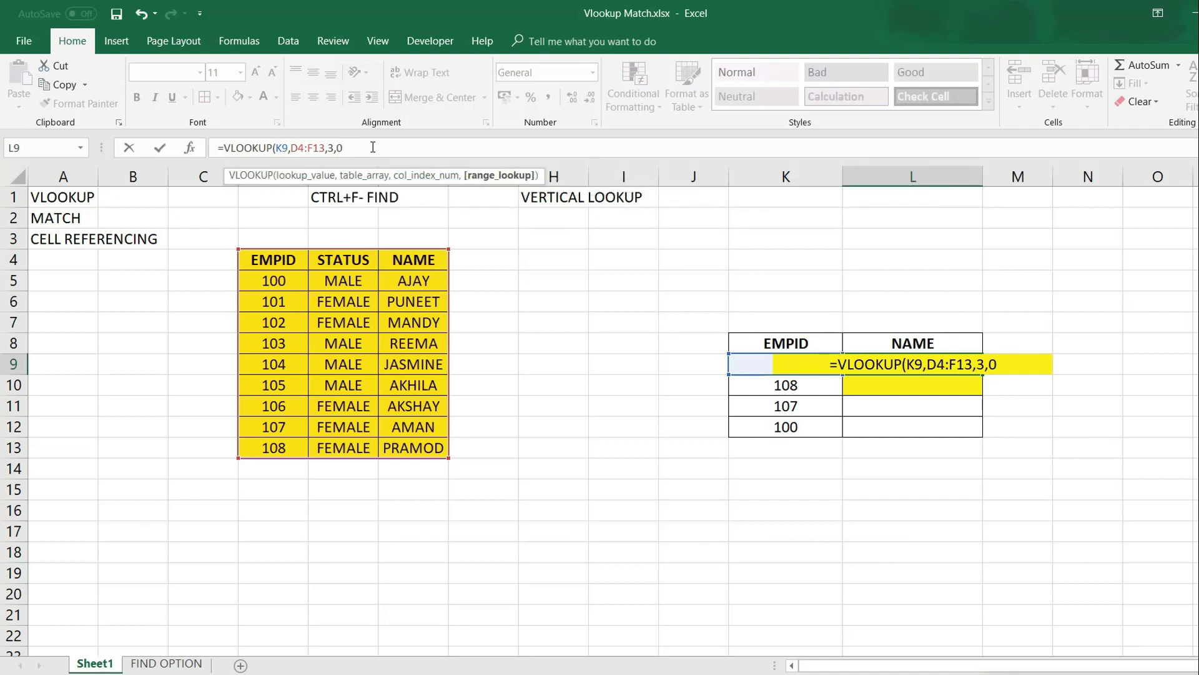
pyautogui.press('Return')
pyautogui.write('MALE')
pyautogui.press('Return')
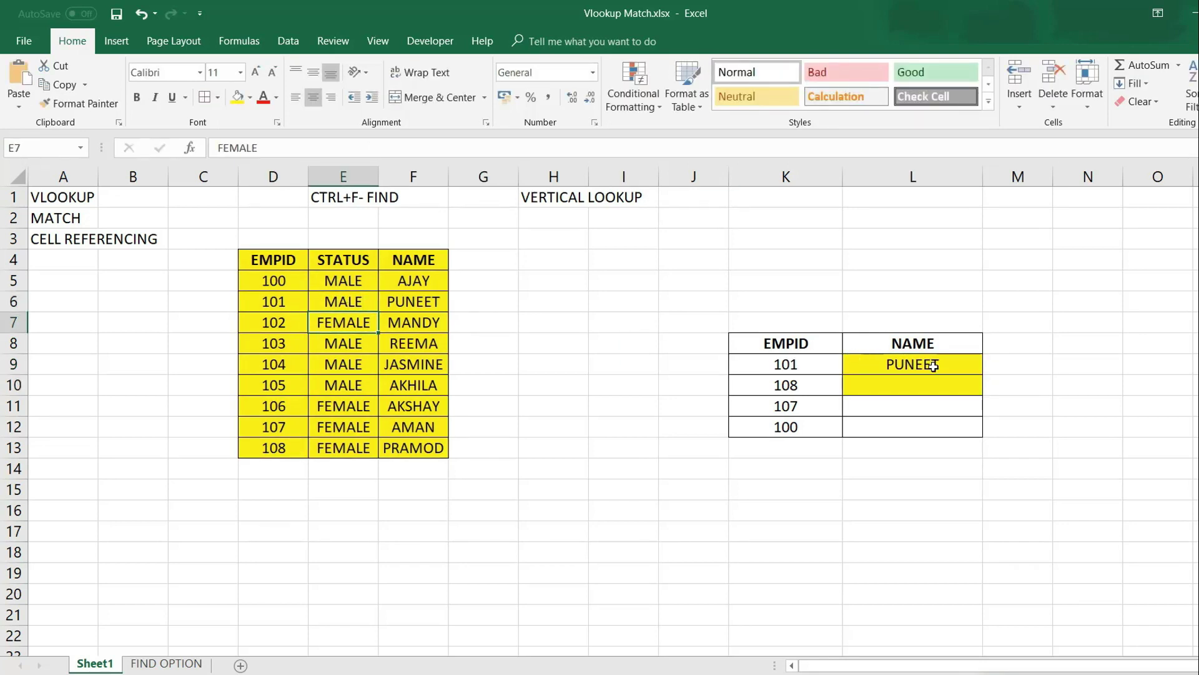
# Set STATUS to FEMALE for EMPIDs 104–105 and MALE for 106–108
pyautogui.click(932, 366)
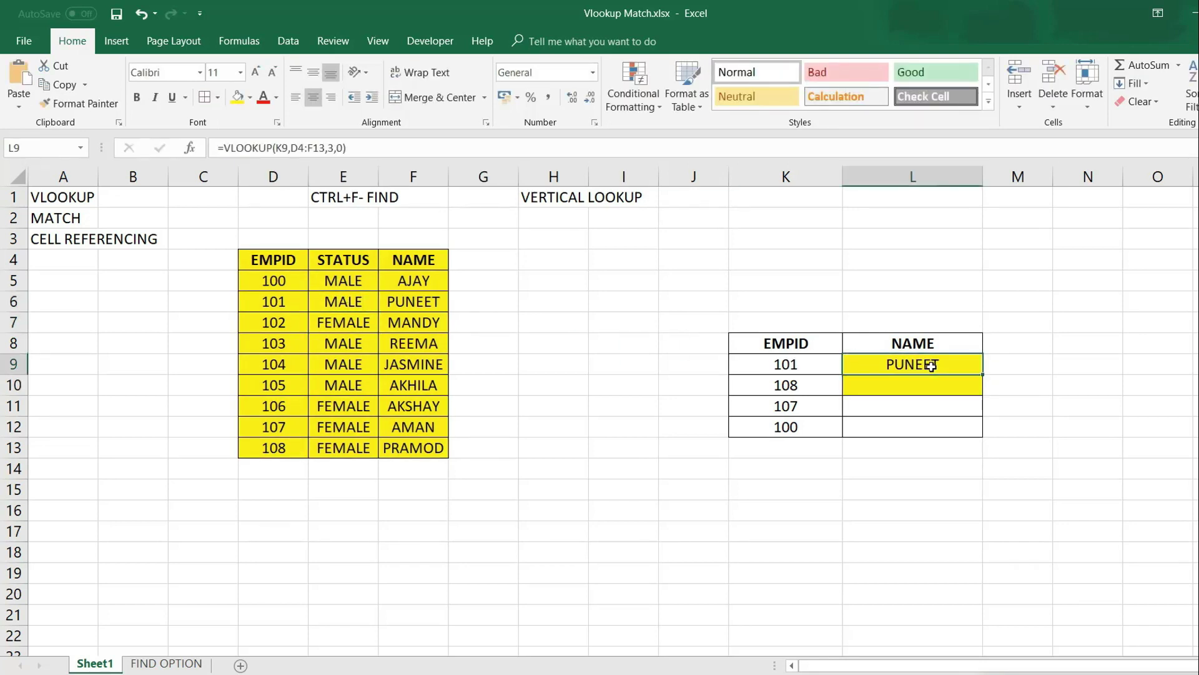
pyautogui.click(342, 369)
pyautogui.write('FE')
pyautogui.press('Return')
pyautogui.write('FE')
pyautogui.press('Return')
pyautogui.write('MA')
pyautogui.press('Return')
pyautogui.write('MA')
pyautogui.press('Return')
pyautogui.write('MA')
pyautogui.press('Return')
pyautogui.click(547, 509)
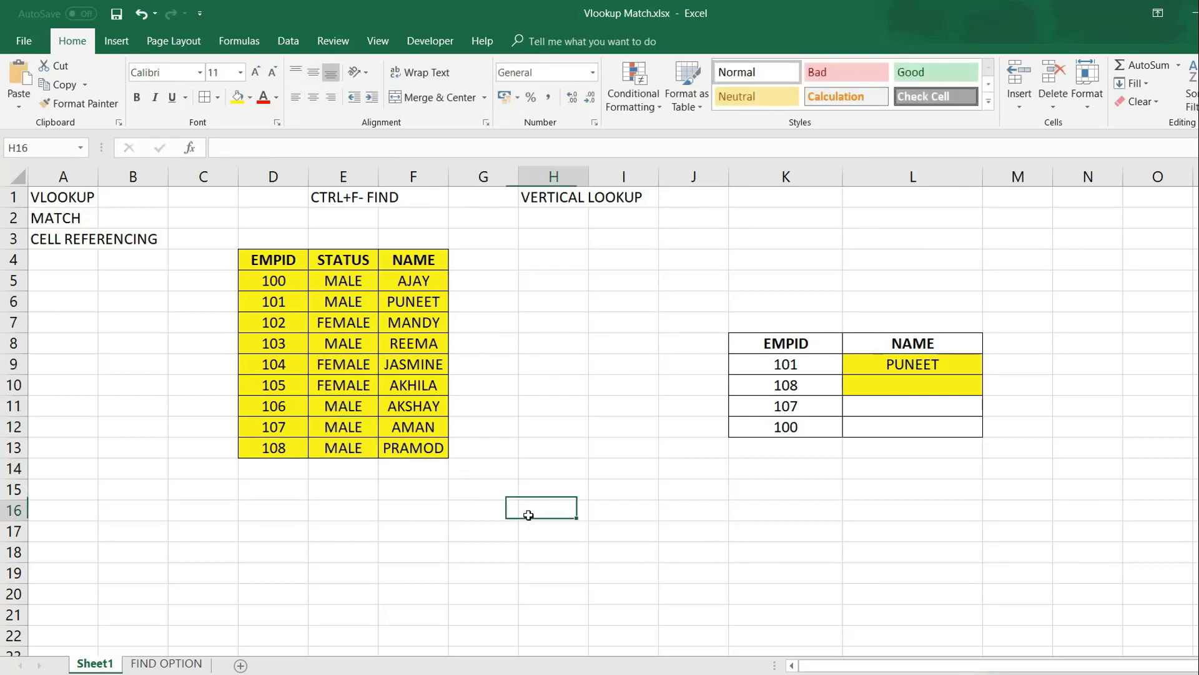
# Enter TRUE in A16 and fill it down to A17
pyautogui.click(900, 362)
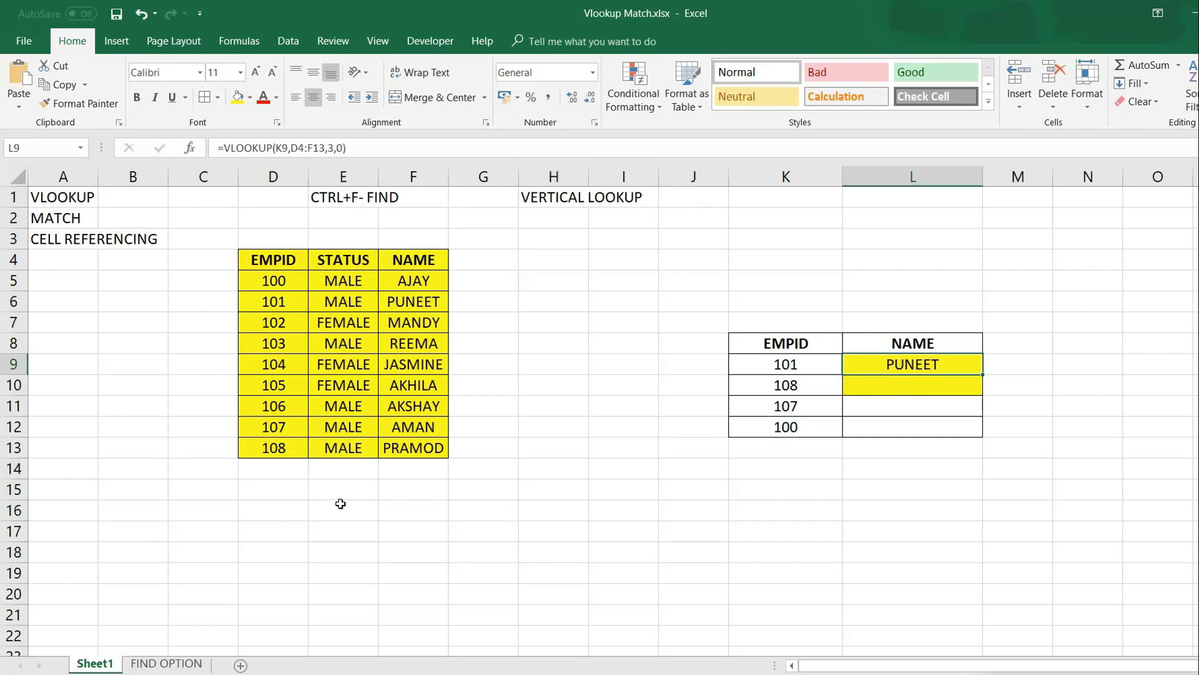
pyautogui.click(85, 507)
pyautogui.write('TRUE')
pyautogui.press('Return')
pyautogui.hotkey('ctrl', 'd')
pyautogui.press('Up')
pyautogui.press('Up')
pyautogui.press('Right')
pyautogui.press('Right')
pyautogui.press('Right')
pyautogui.press('Down')
# Enter =A3+A2 in B9, adding two text cells to produce #VALUE!
pyautogui.click(131, 367)
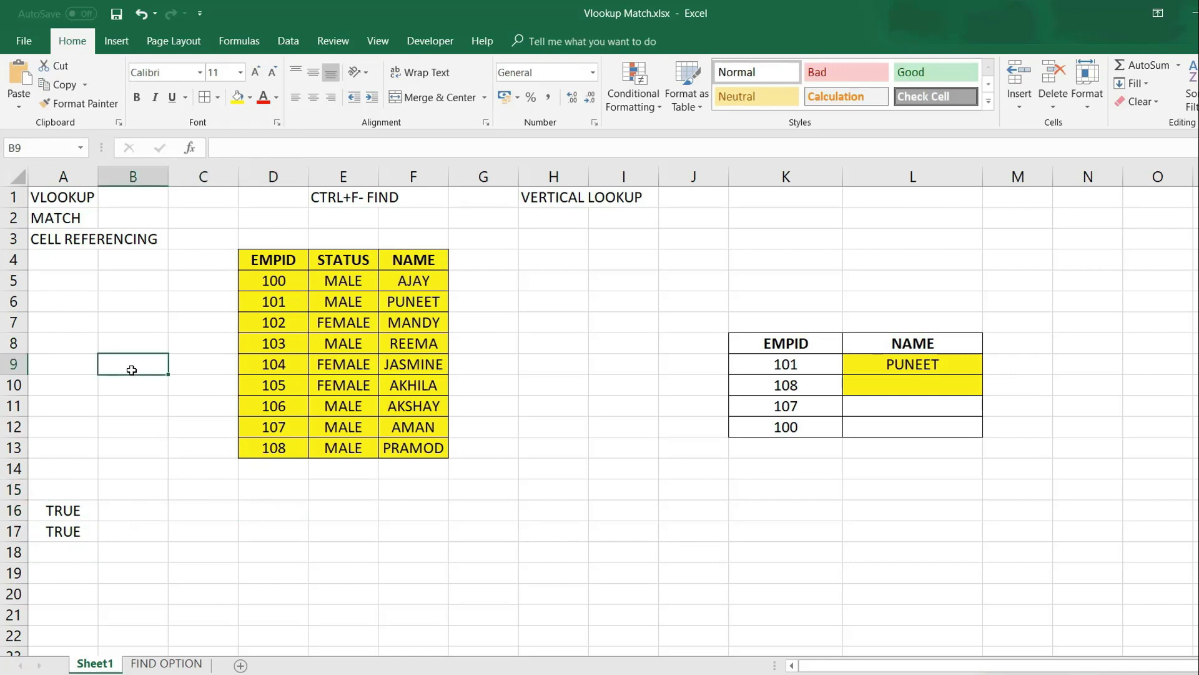
pyautogui.write('=')
pyautogui.press('Up')
pyautogui.press('Up')
pyautogui.press('Up')
pyautogui.press('Up')
pyautogui.press('Up')
pyautogui.press('Up')
pyautogui.press('Left')
pyautogui.write('+')
pyautogui.press('Up')
pyautogui.press('Up')
pyautogui.press('Up')
pyautogui.press('Up')
pyautogui.press('Left')
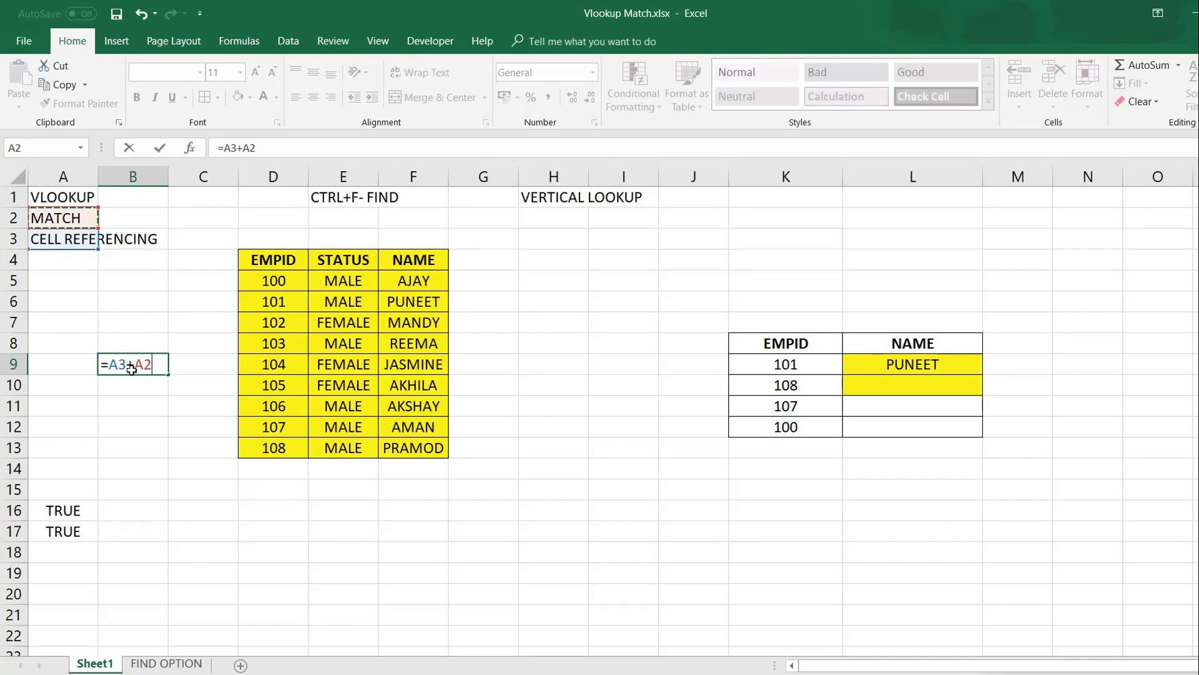
pyautogui.press('Return')
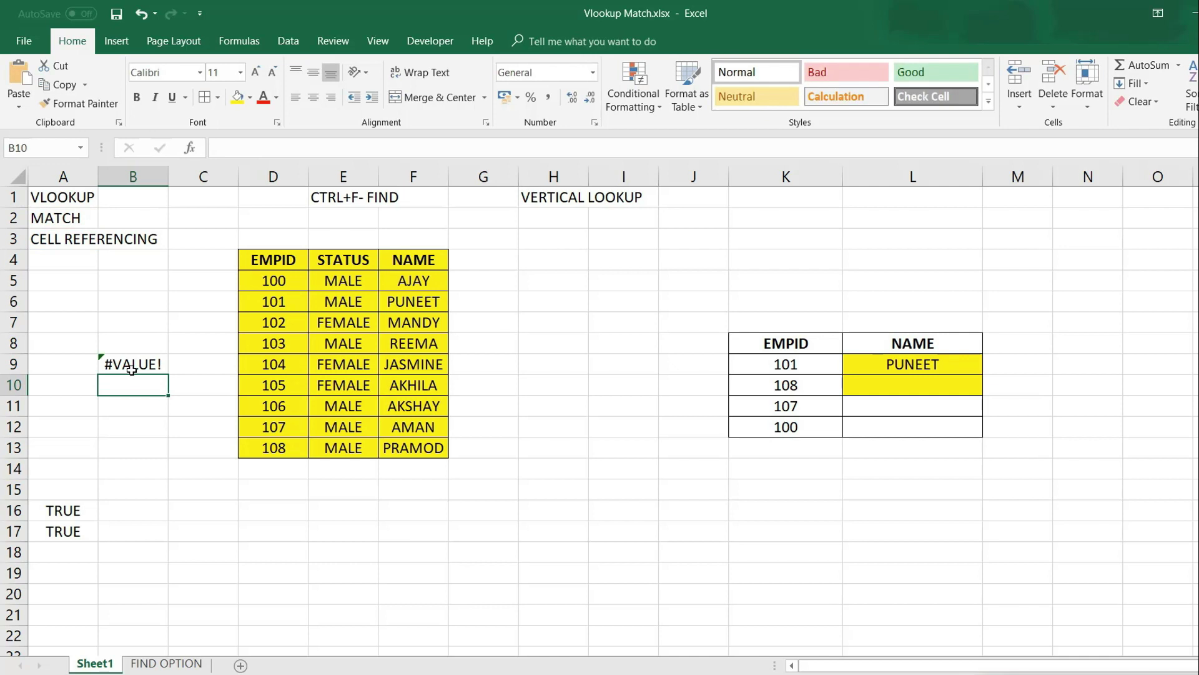
# Enter =A16+A17 in C16, showing TRUE plus TRUE equals 2
pyautogui.click(219, 516)
pyautogui.write('=')
pyautogui.press('Left')
pyautogui.press('Left')
pyautogui.write('+')
pyautogui.press('Left')
pyautogui.press('Left')
pyautogui.press('Down')
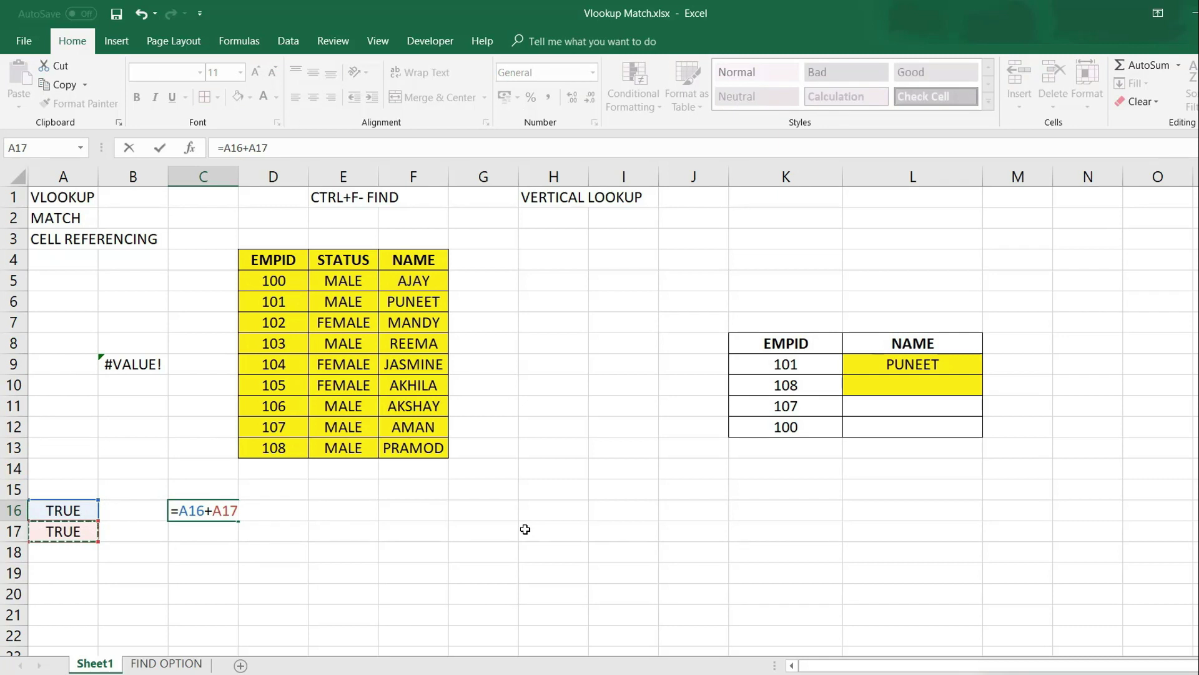
pyautogui.press('Return')
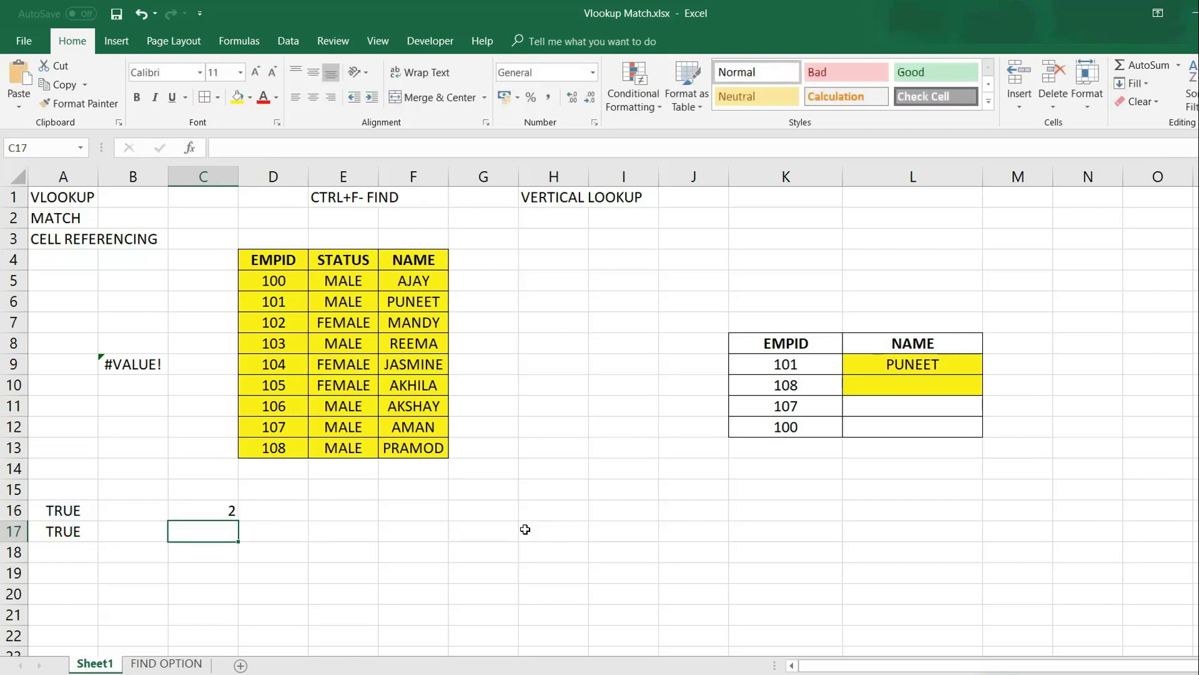
# Add the notes 'TRUE -1' and 'FALSE - 0' in B19 and B20
pyautogui.click(111, 565)
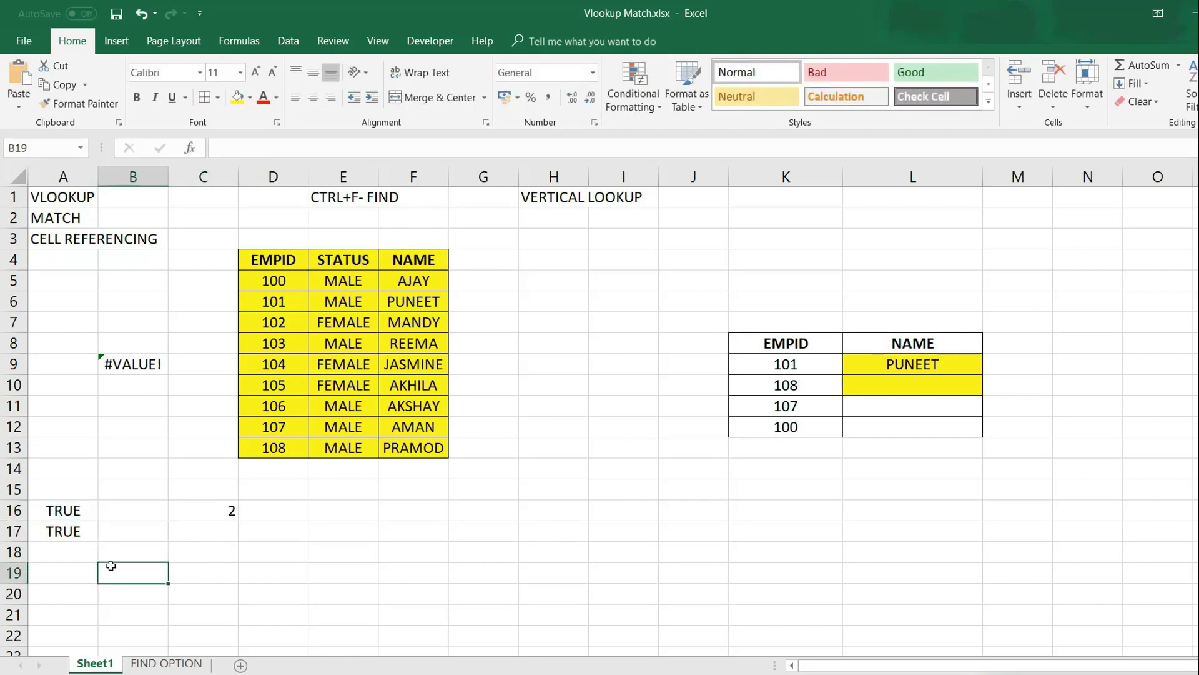
pyautogui.write('TRUE -1')
pyautogui.press('Return')
pyautogui.write('FALSE -')
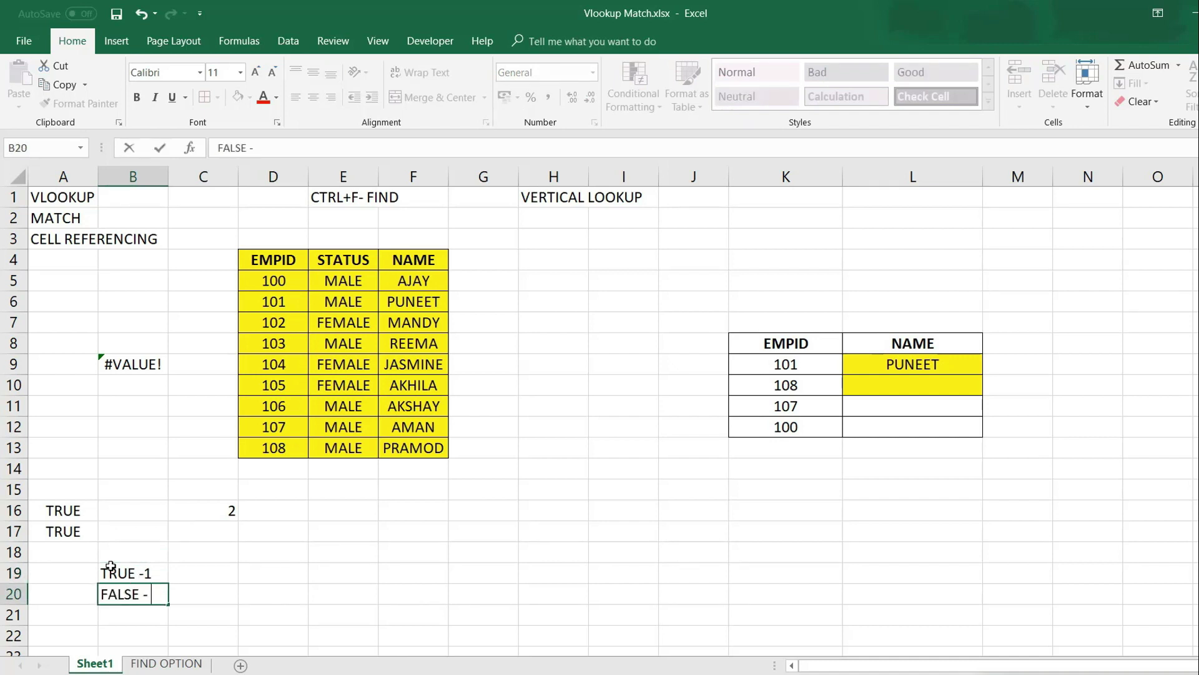
pyautogui.write(' 0')
pyautogui.press('Return')
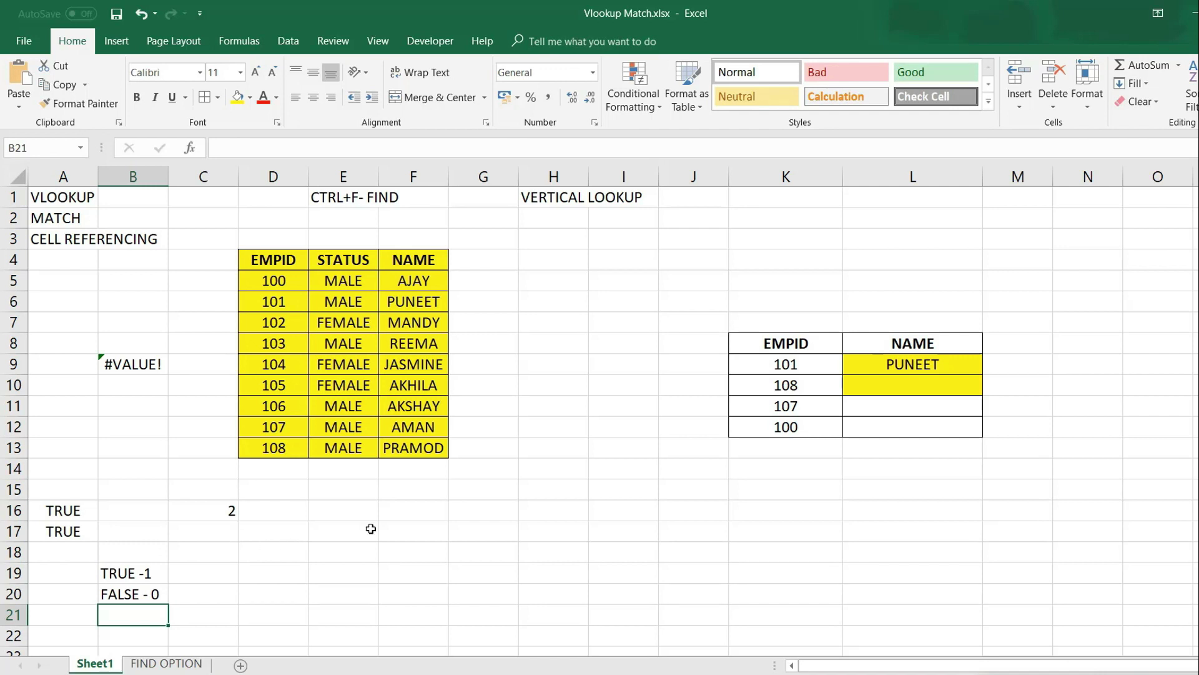
# Put 12 in F17 and =F17+A17 in F18, returning 13
pyautogui.click(404, 531)
pyautogui.write('12')
pyautogui.press('Return')
pyautogui.write('=')
pyautogui.click(404, 530)
pyautogui.write('+')
pyautogui.press('Left')
pyautogui.press('Left')
pyautogui.press('Left')
pyautogui.press('Left')
pyautogui.press('Up')
pyautogui.press('Left')
pyautogui.hotkey('ctrl', 'Return')
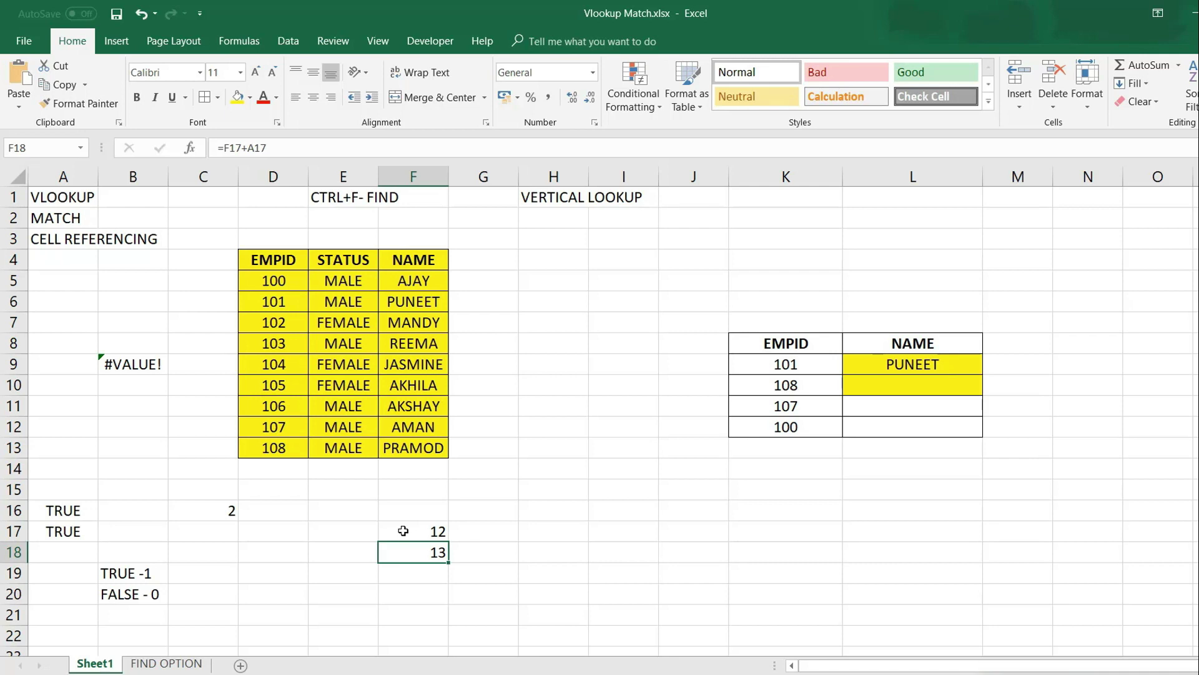
# Finish L9's NAME lookup with exact-match 0 so EMPID 101 returns PUNEET
pyautogui.click(915, 362)
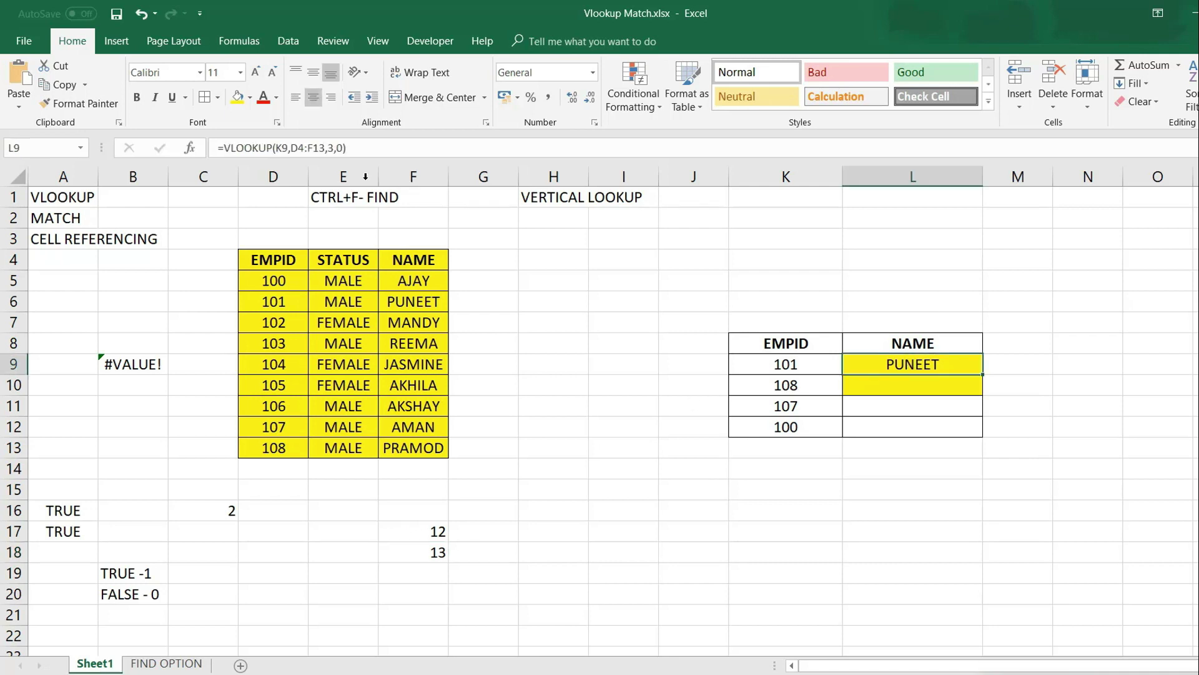
pyautogui.click(353, 147)
pyautogui.press('BackSpace')
pyautogui.press('BackSpace')
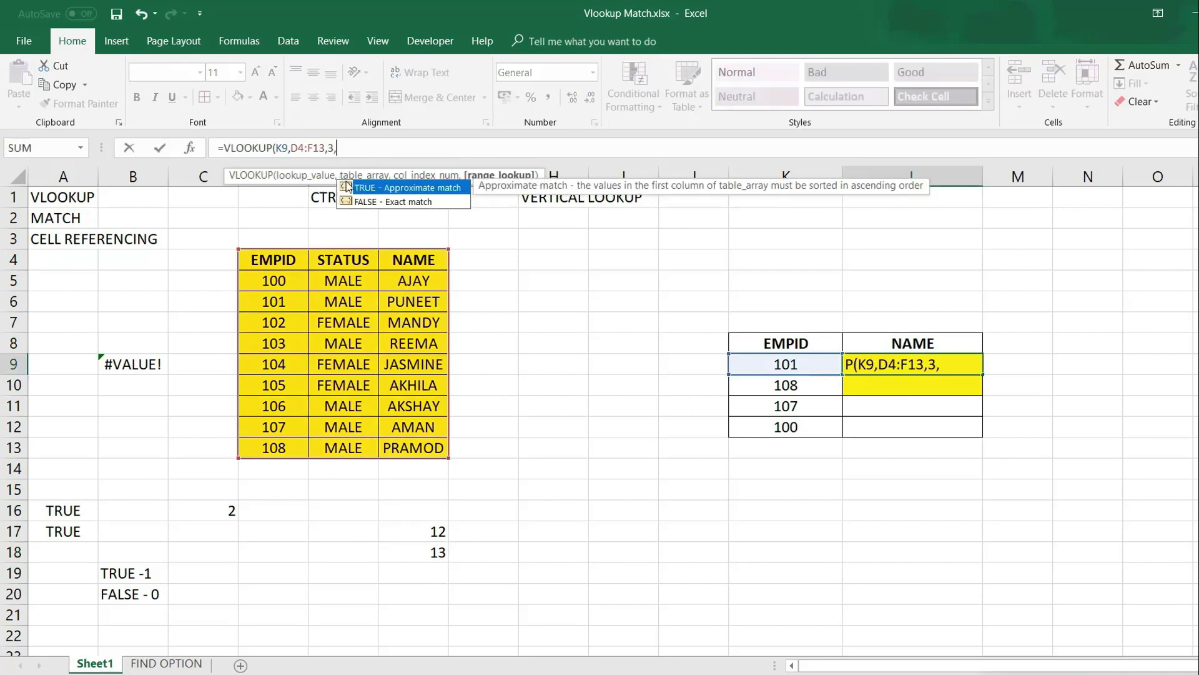
pyautogui.write('FA')
pyautogui.press('BackSpace')
pyautogui.press('BackSpace')
pyautogui.write('0')
pyautogui.write(')')
pyautogui.press('Return')
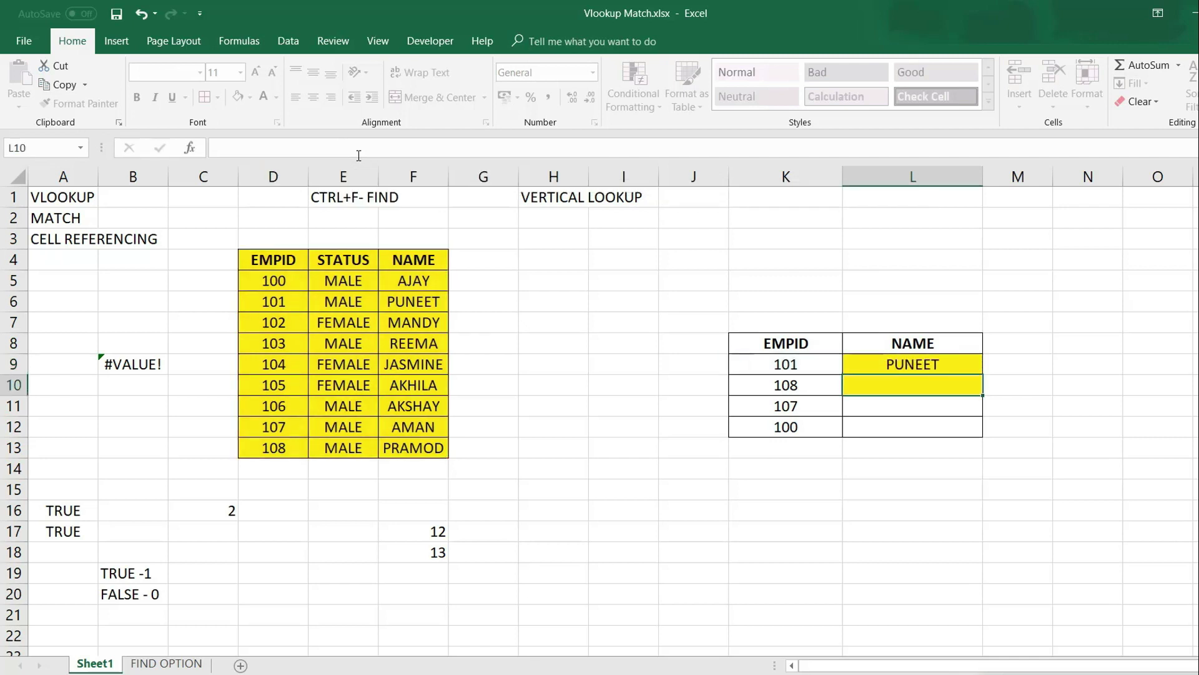
# Enter the reminder notes LOOKUP, TABLE and COLNUM in M1:M3
pyautogui.click(1022, 189)
pyautogui.write('LOOKUP')
pyautogui.press('Return')
pyautogui.write('TAB')
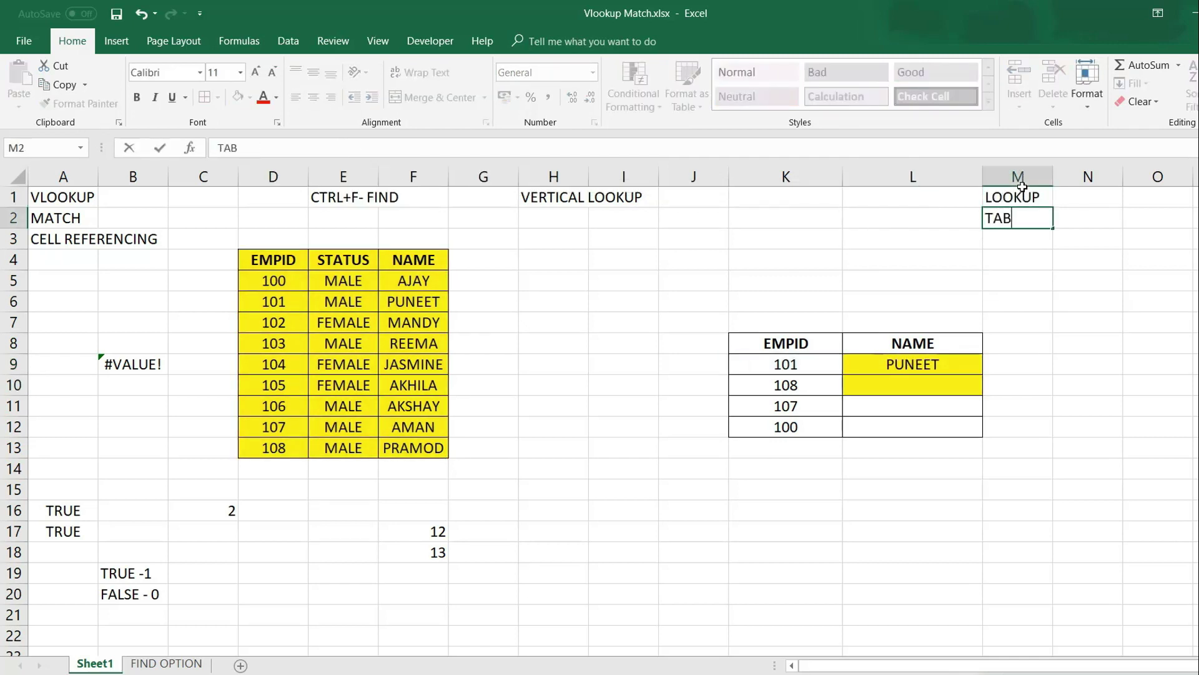
pyautogui.write('LE')
pyautogui.press('Return')
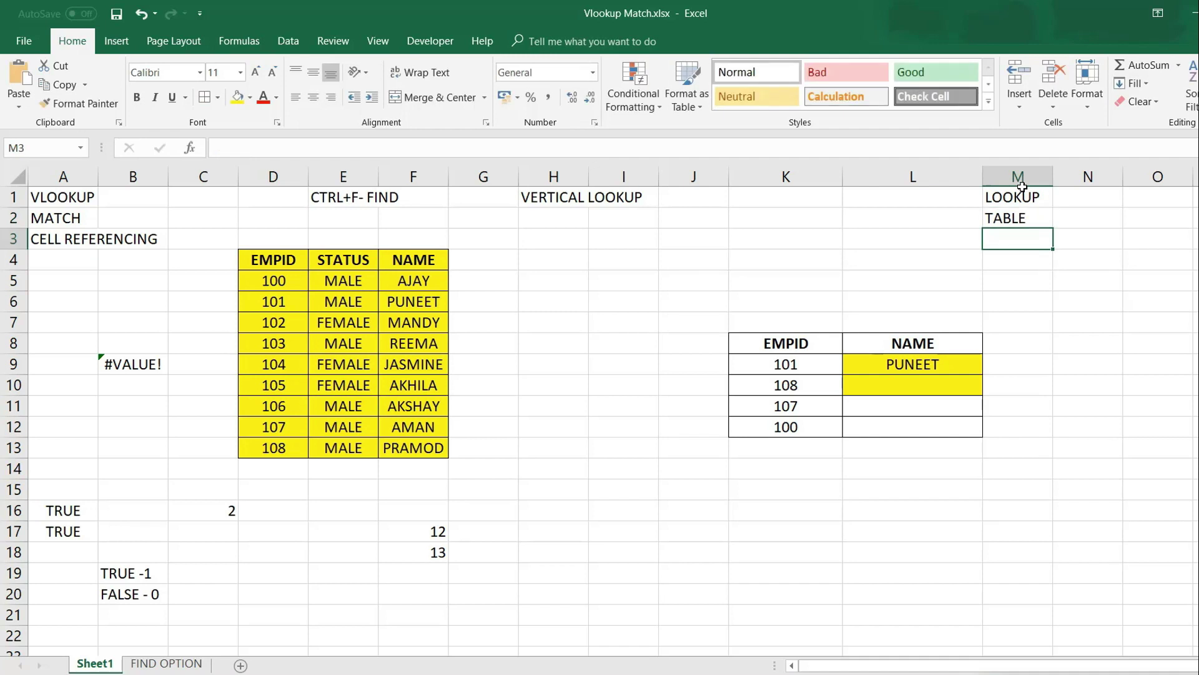
pyautogui.write('COLNUM')
pyautogui.press('Return')
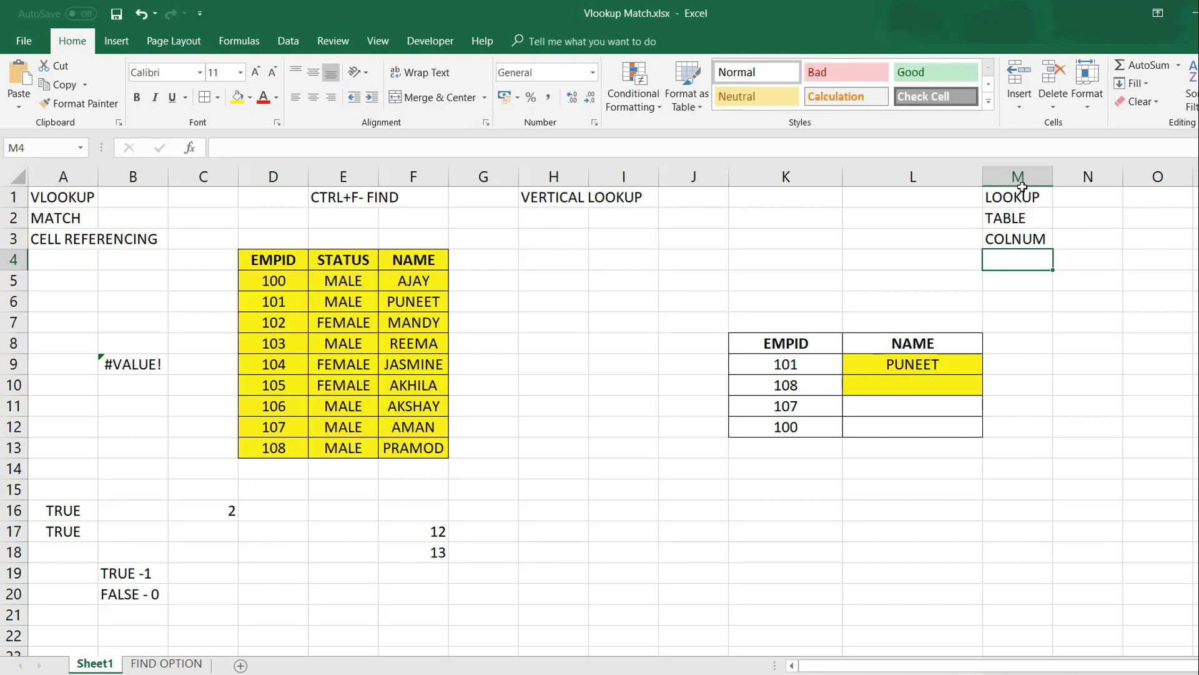
# Retitle L8 as STATUS and change L9's column index from 3 to 2, giving MALE
pyautogui.click(898, 345)
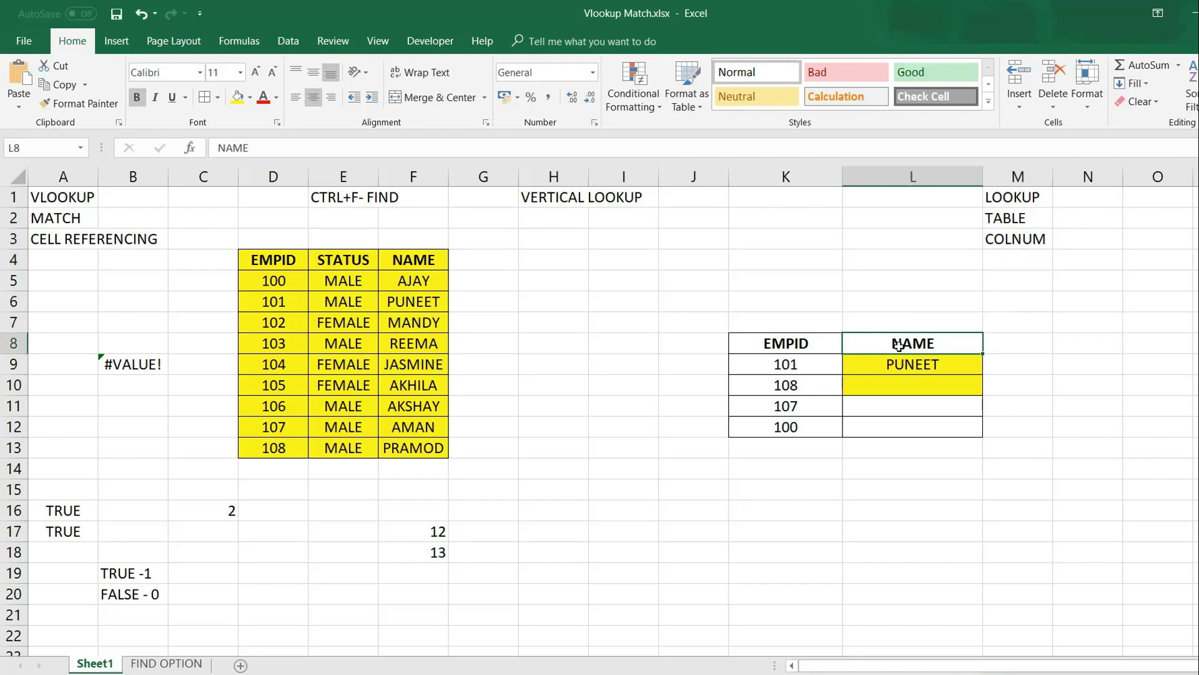
pyautogui.write('STATUS')
pyautogui.press('Return')
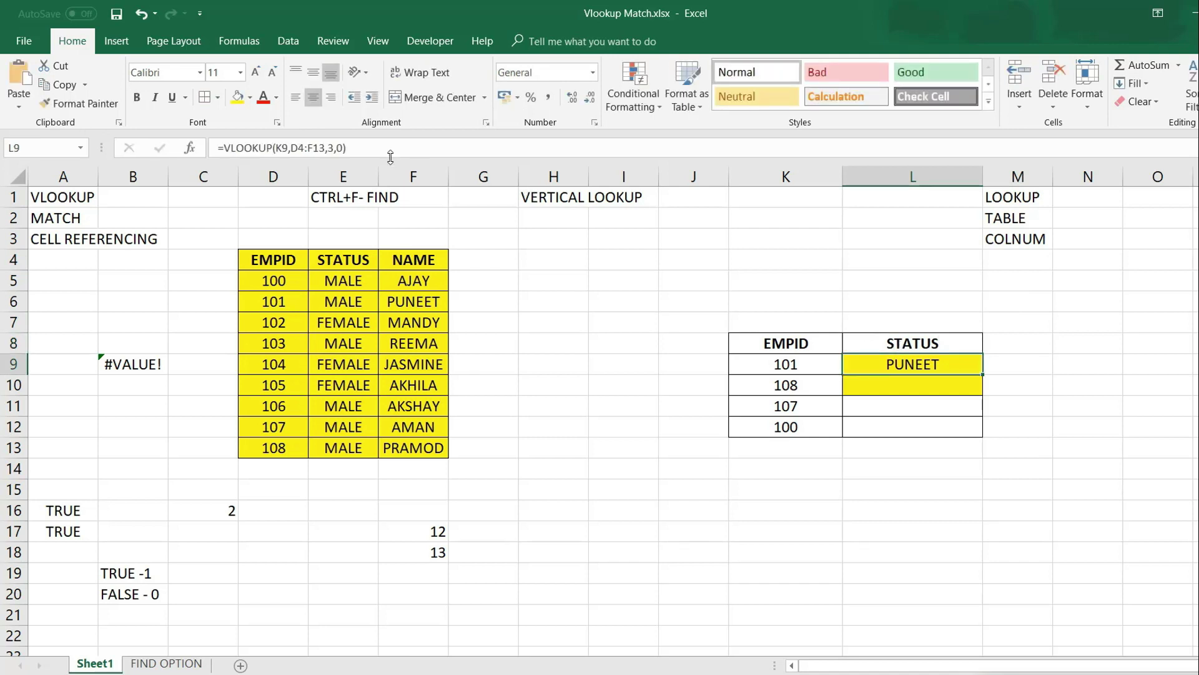
pyautogui.click(335, 147)
pyautogui.press('BackSpace')
pyautogui.write('2')
pyautogui.press('Return')
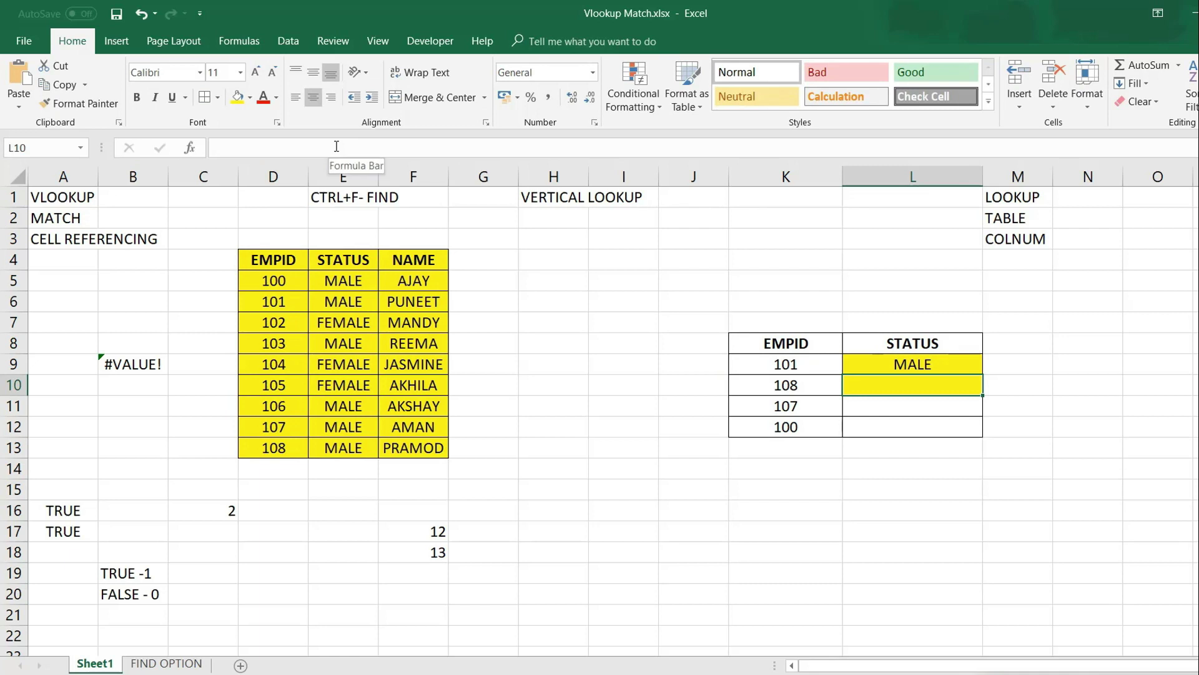
pyautogui.press('Up')
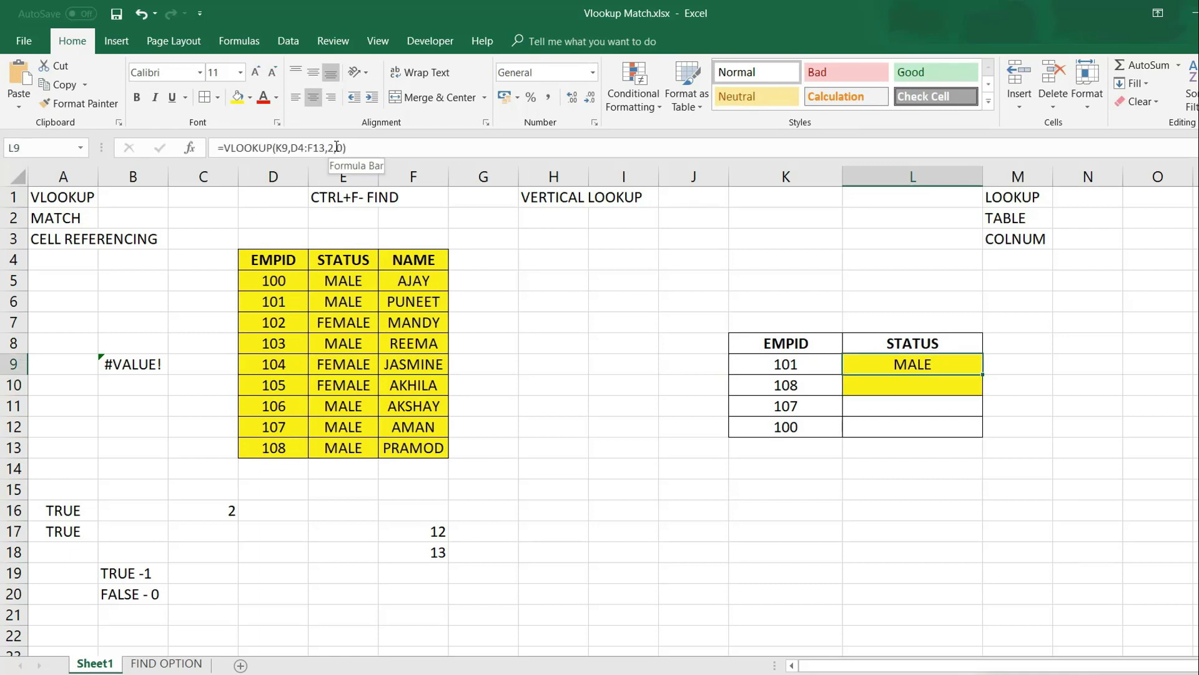
# Review the EMPID column, employee 102's row, and the STATUS results around L9
pyautogui.moveTo(274, 263); pyautogui.dragTo(275, 275)
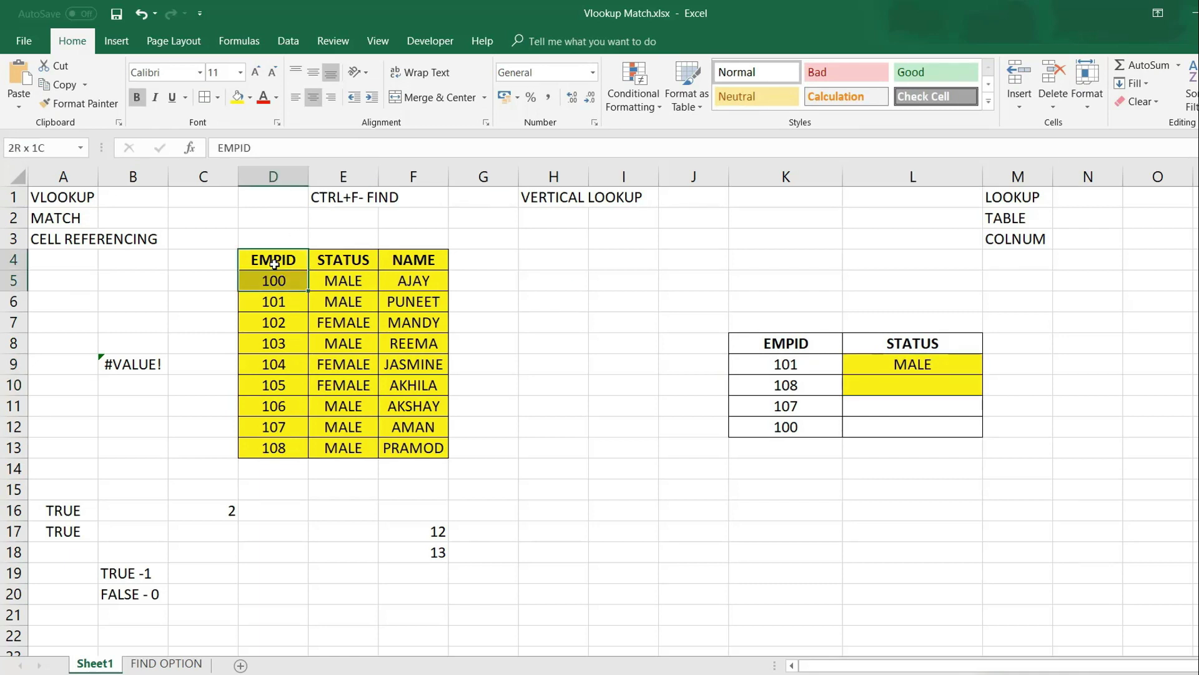
pyautogui.hotkey('shift', 'Down')
pyautogui.hotkey('shift', 'Down')
pyautogui.hotkey('shift', 'Down')
pyautogui.hotkey('shift', 'Down')
pyautogui.hotkey('shift', 'Down')
pyautogui.hotkey('shift', 'Down')
pyautogui.hotkey('shift', 'Down')
pyautogui.hotkey('shift', 'Down')
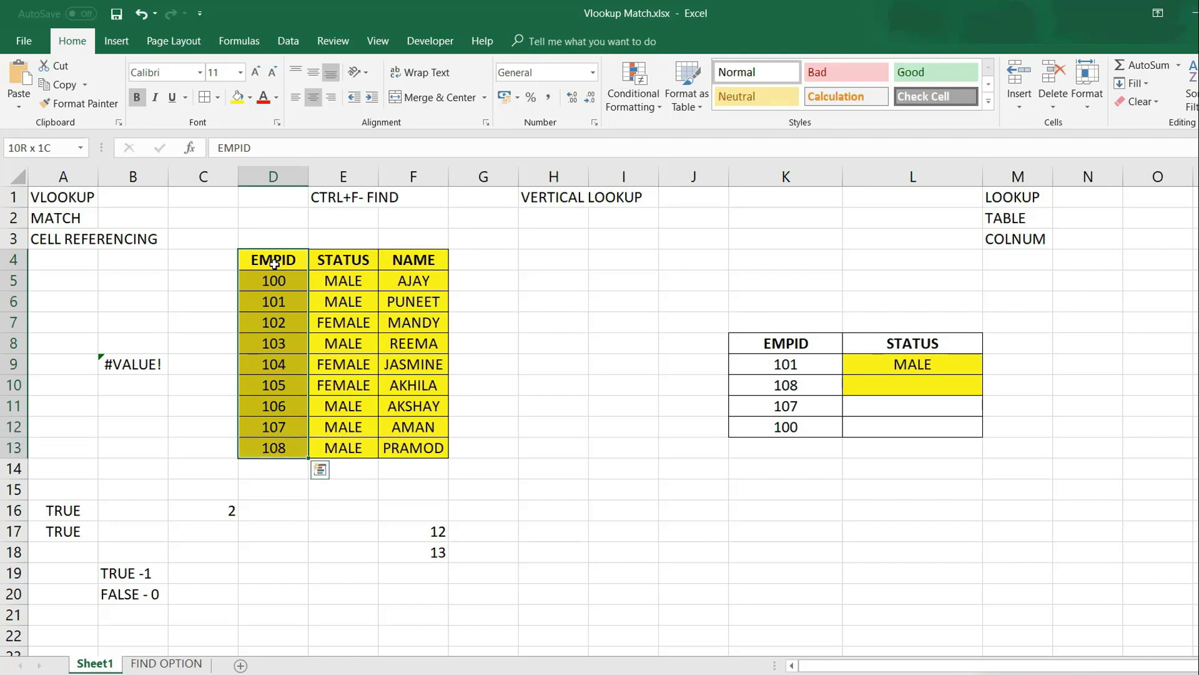
pyautogui.press('Down')
pyautogui.press('Down')
pyautogui.press('Down')
pyautogui.press('Down')
pyautogui.press('Up')
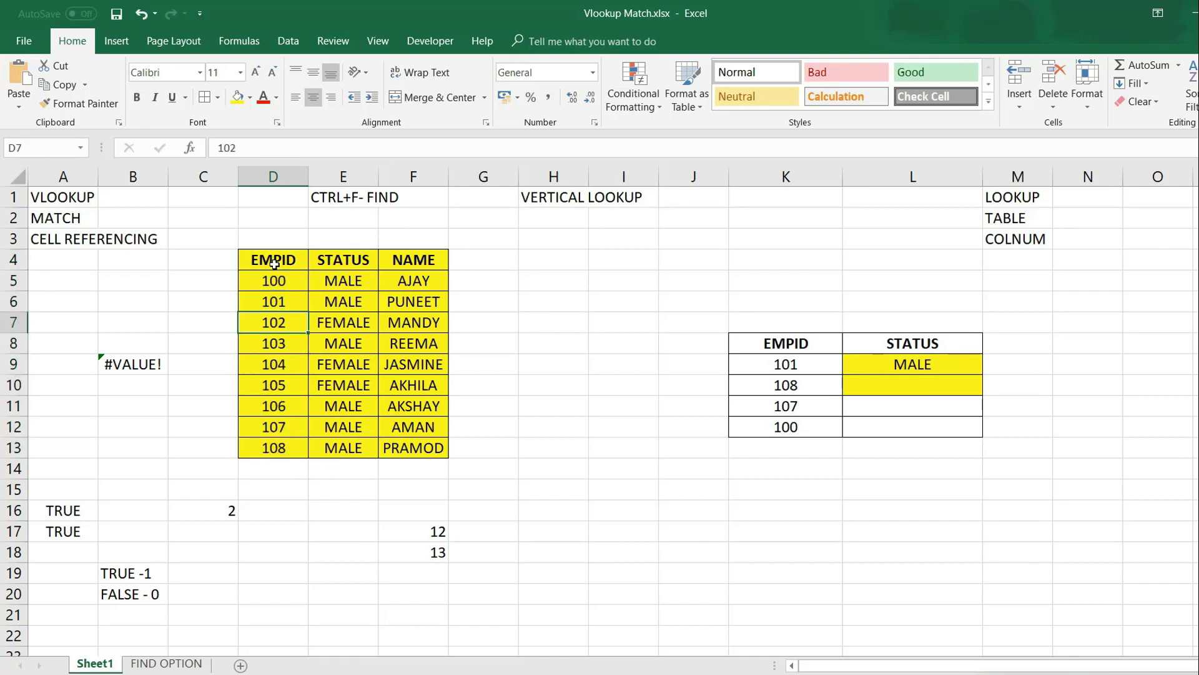
pyautogui.hotkey('shift', 'Right')
pyautogui.hotkey('shift', 'Right')
pyautogui.hotkey('shift', 'Right')
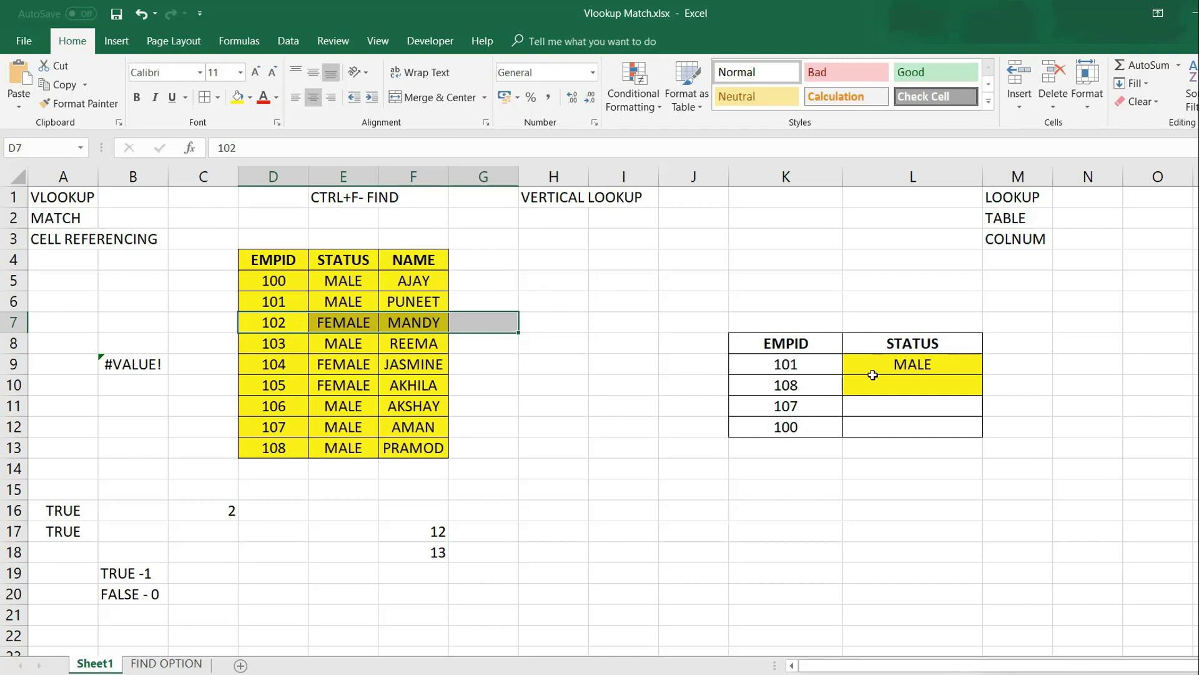
pyautogui.click(949, 367)
pyautogui.press('Down')
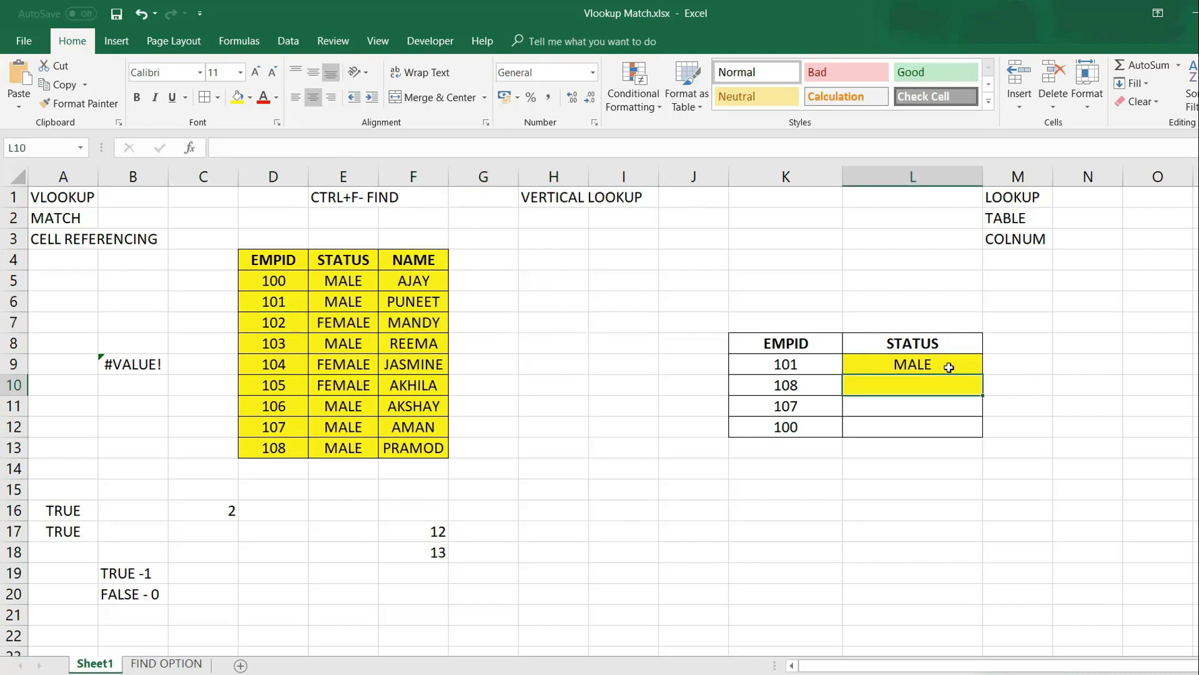
pyautogui.press('Up')
pyautogui.press('Up')
pyautogui.press('Down')
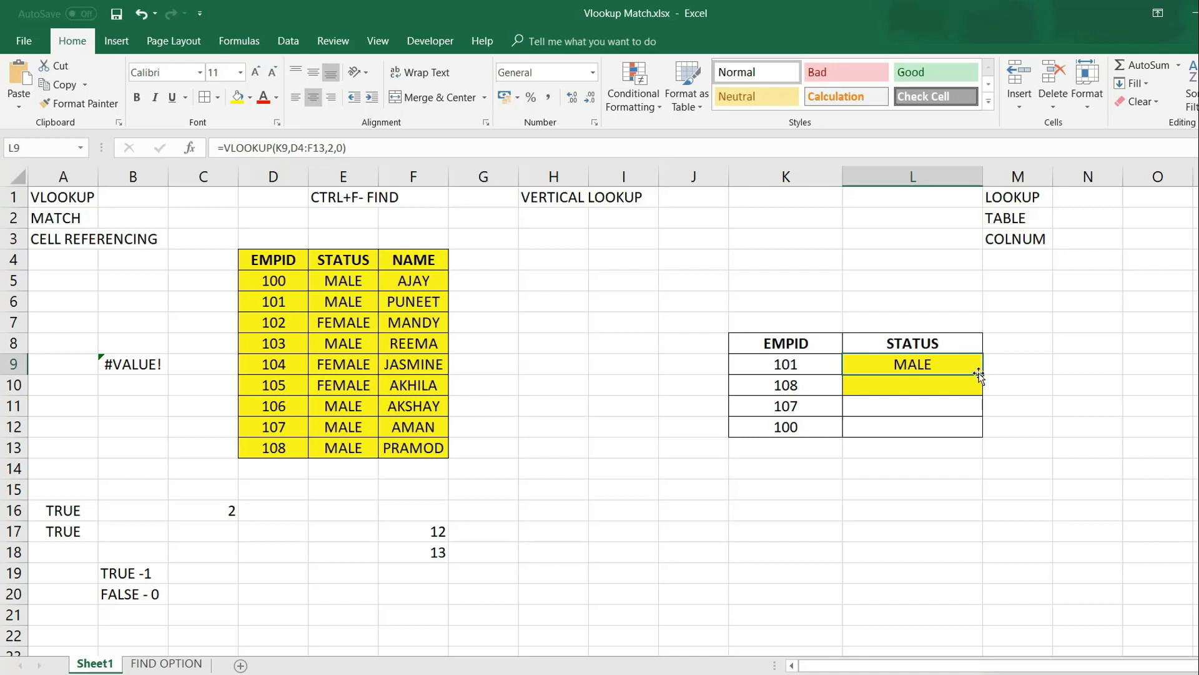
# Fill the STATUS lookup down to L12 and check why EMPID 100 returns #N/A
pyautogui.moveTo(982, 374); pyautogui.dragTo(980, 439)
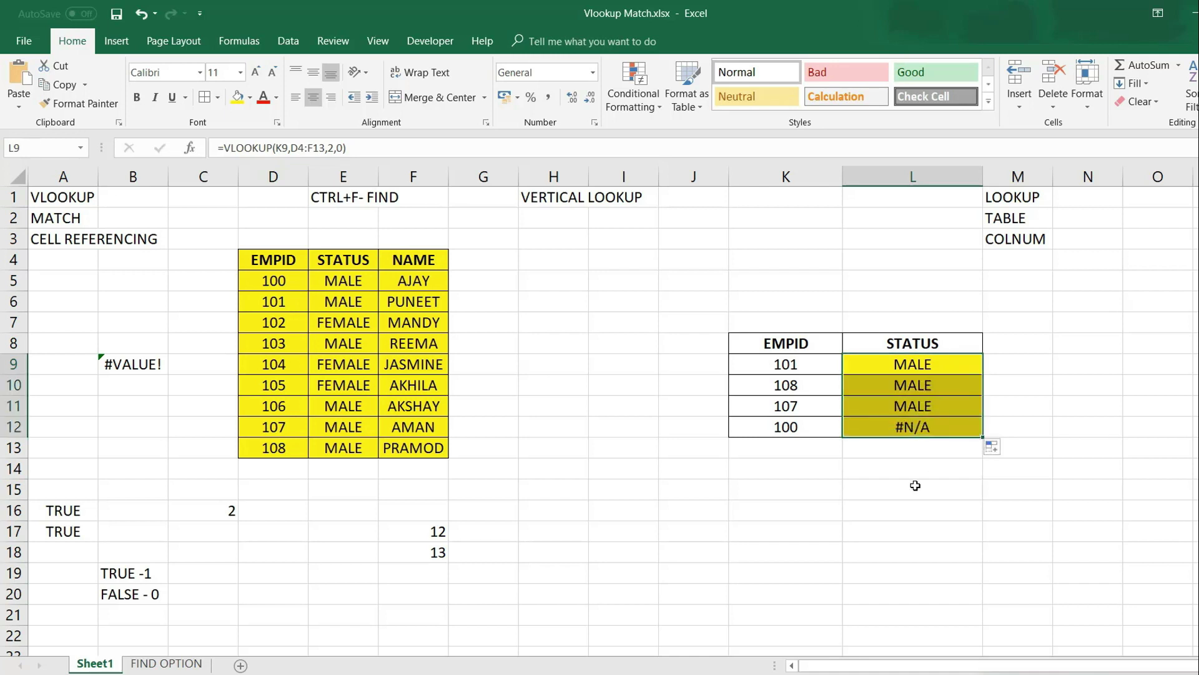
pyautogui.click(846, 526)
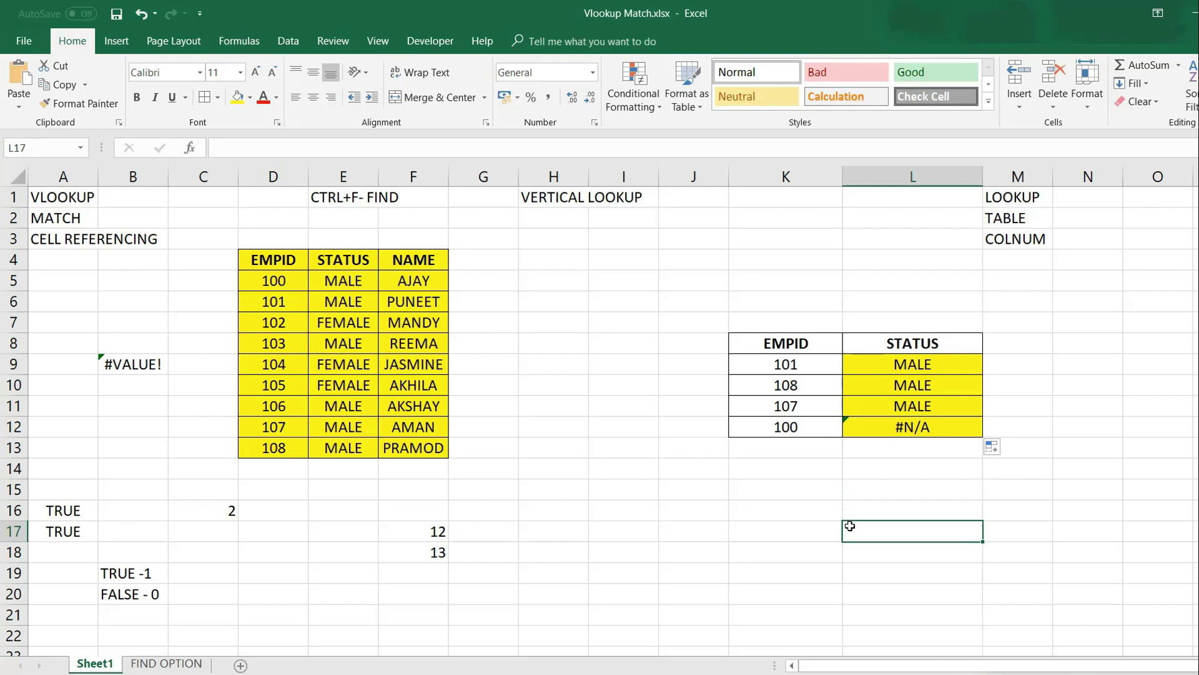
pyautogui.click(902, 434)
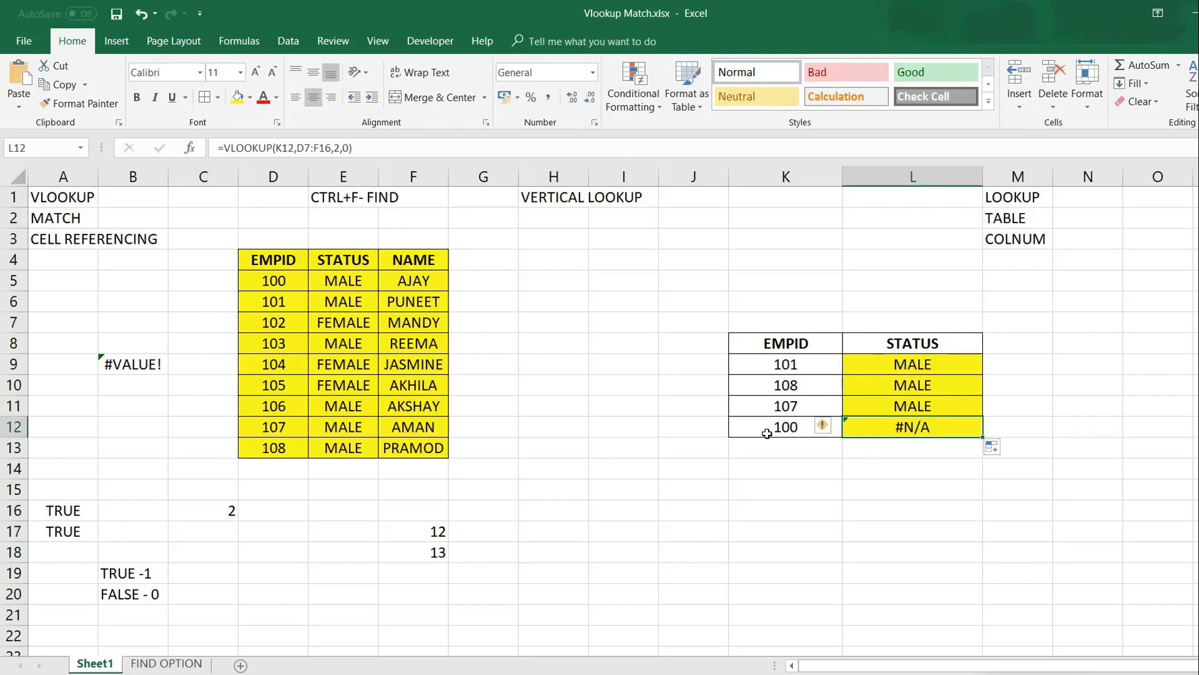
pyautogui.click(802, 431)
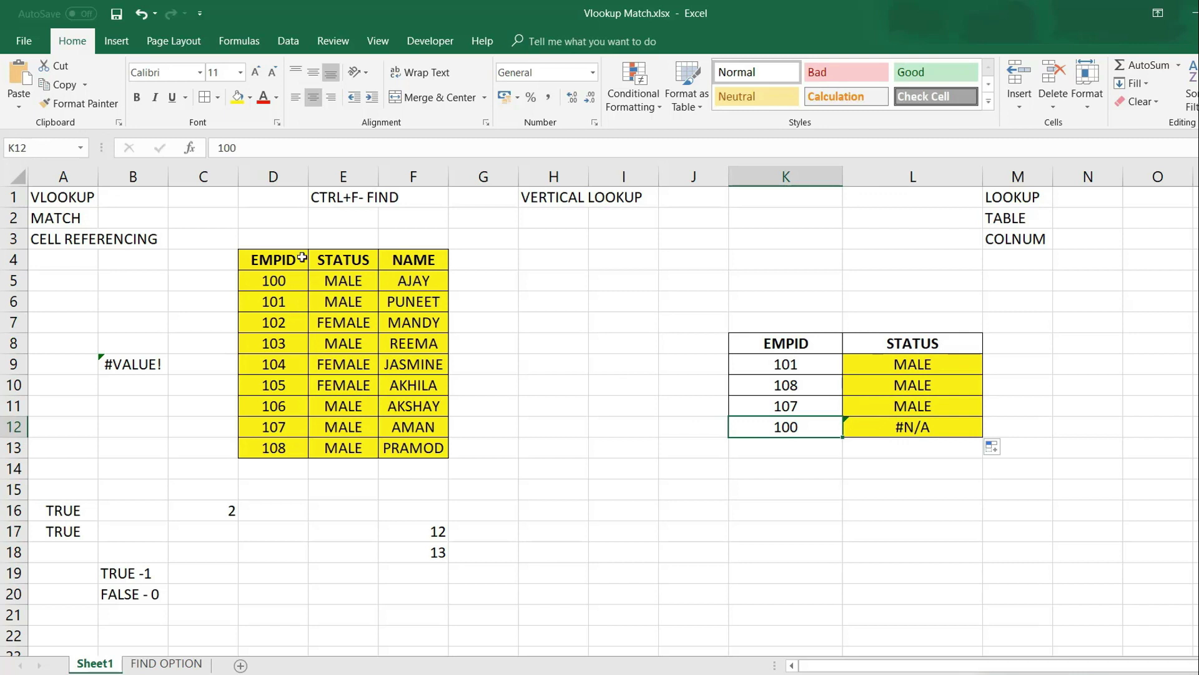
pyautogui.moveTo(284, 257); pyautogui.dragTo(283, 460)
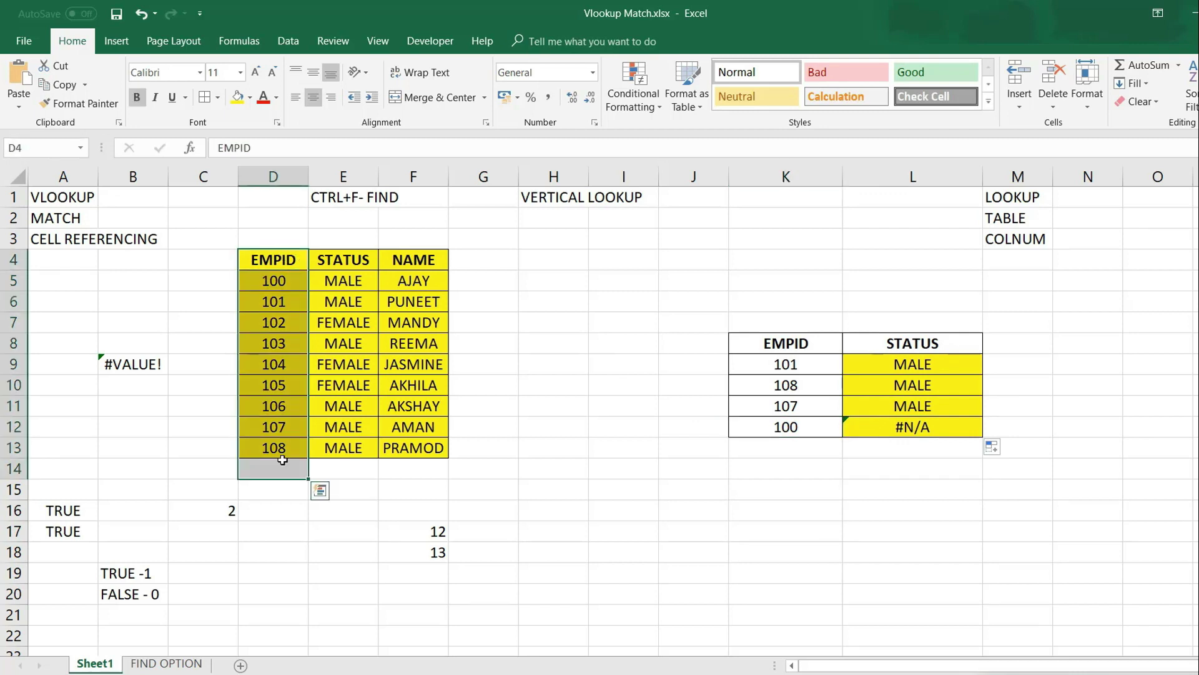
pyautogui.click(787, 407)
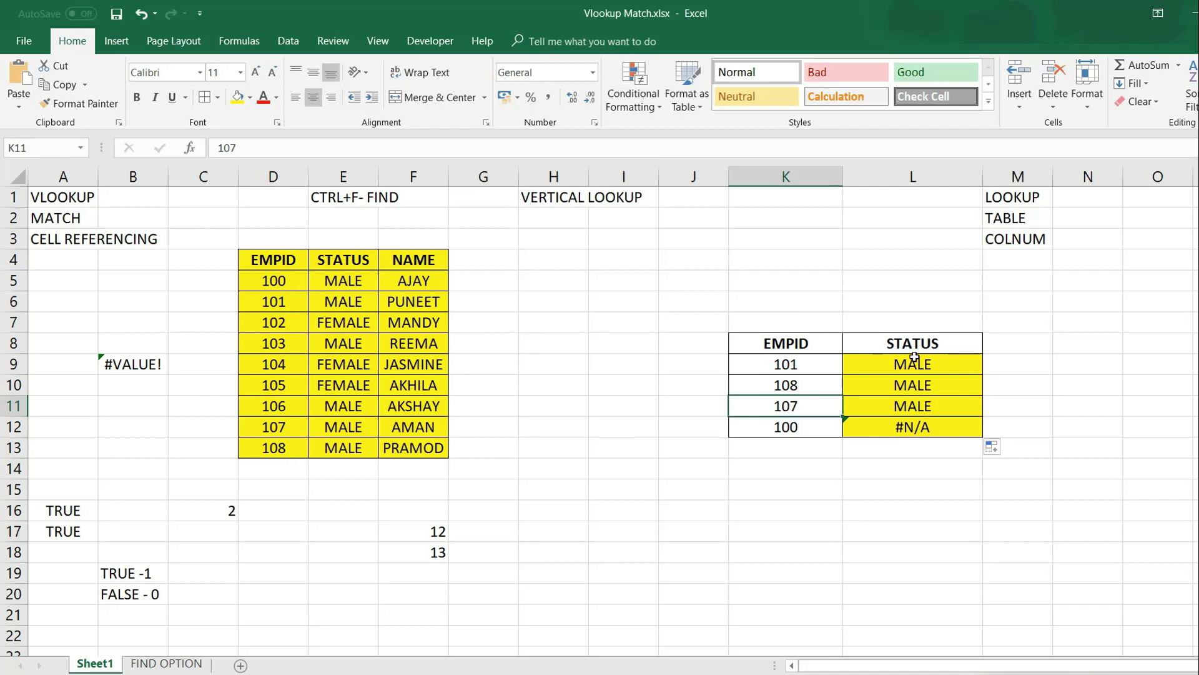
# Review L9's formula references and select the four STATUS results L9:L12
pyautogui.click(887, 368)
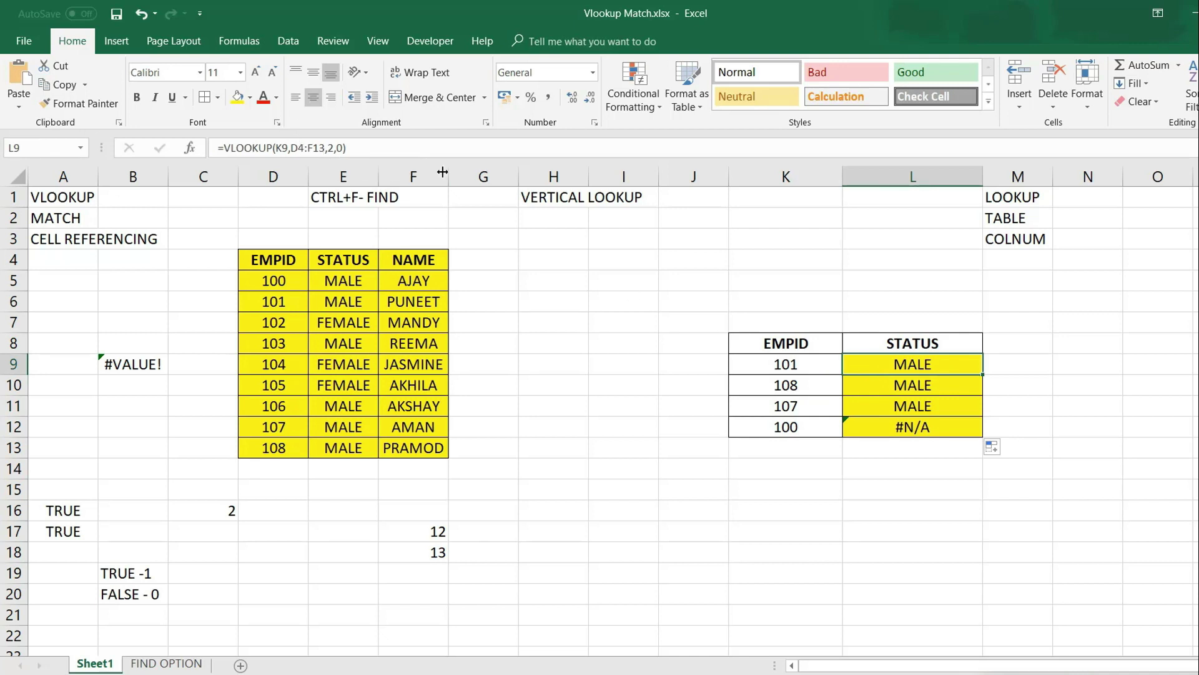
pyautogui.press('F2')
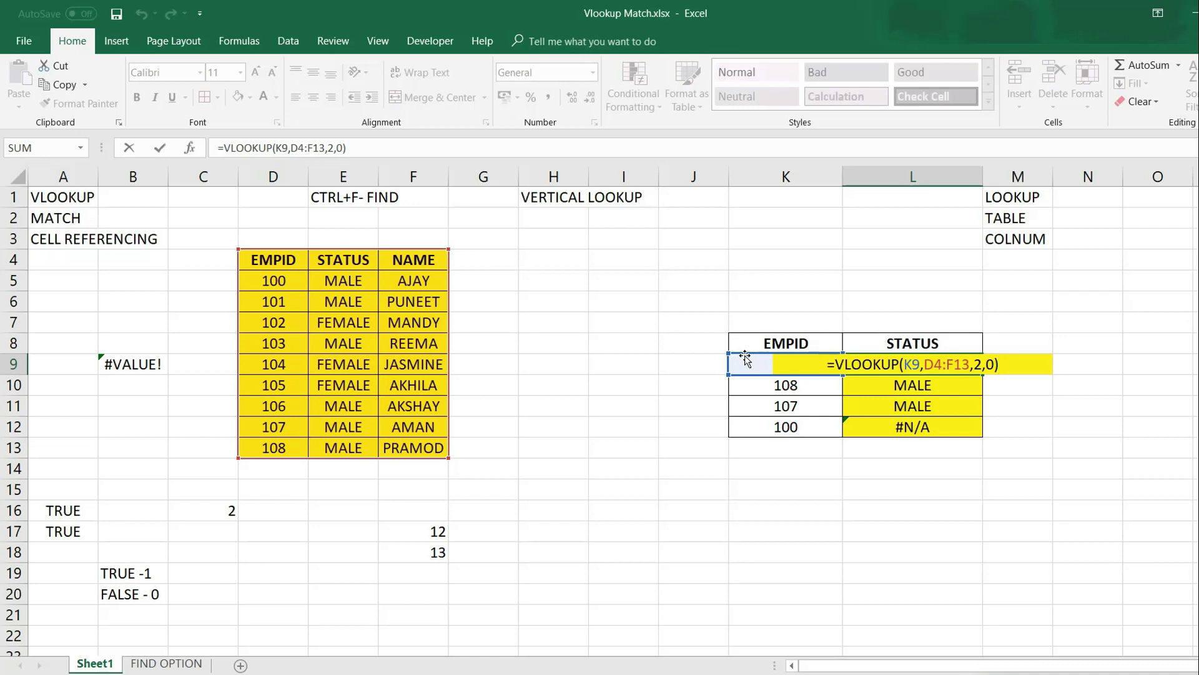
pyautogui.hotkey('ctrl', 'Return')
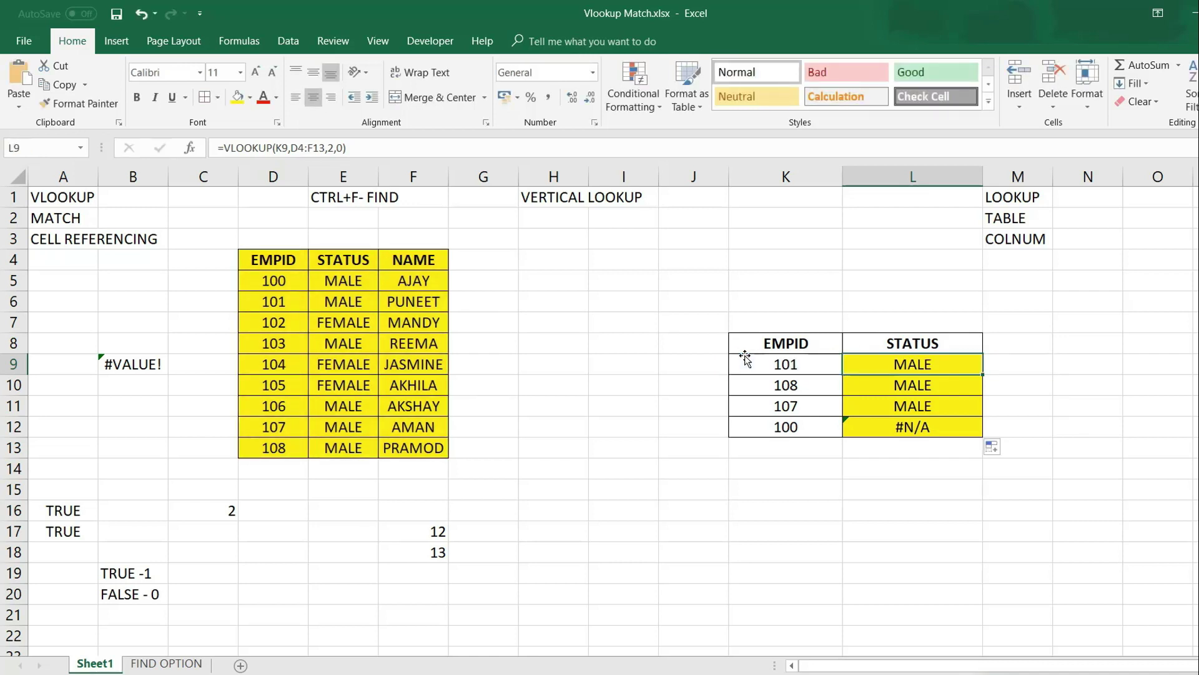
pyautogui.hotkey('shift', 'Down')
pyautogui.hotkey('shift', 'Down')
pyautogui.hotkey('shift', 'Down')
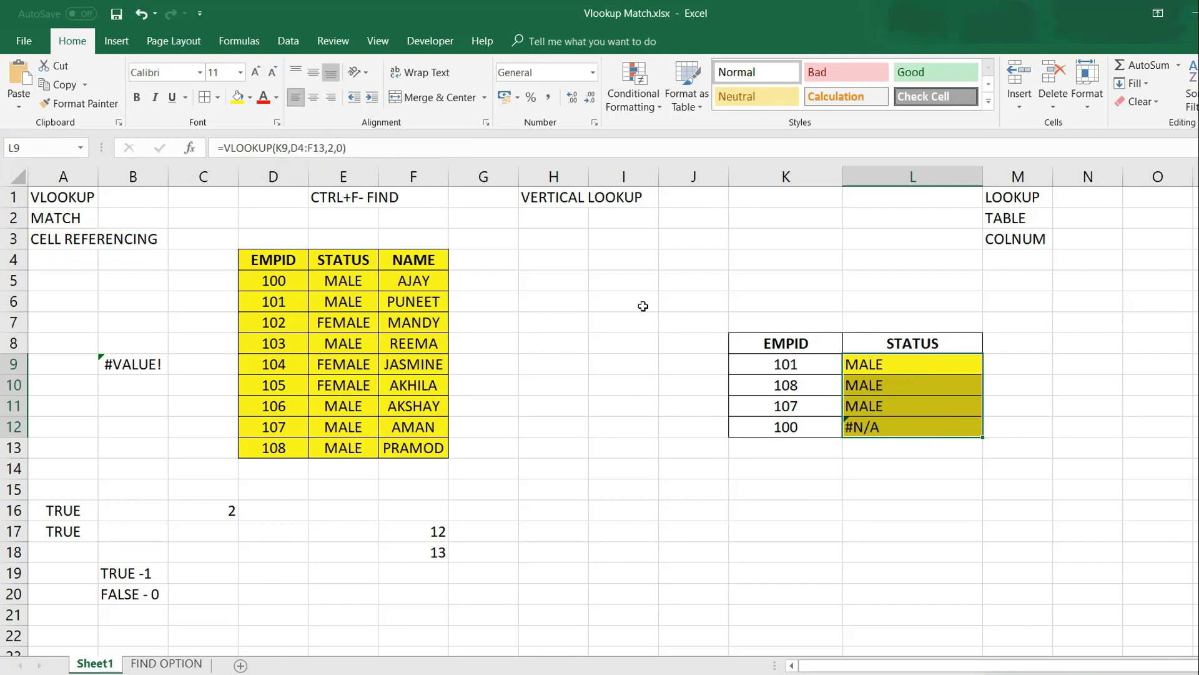
pyautogui.click(890, 365)
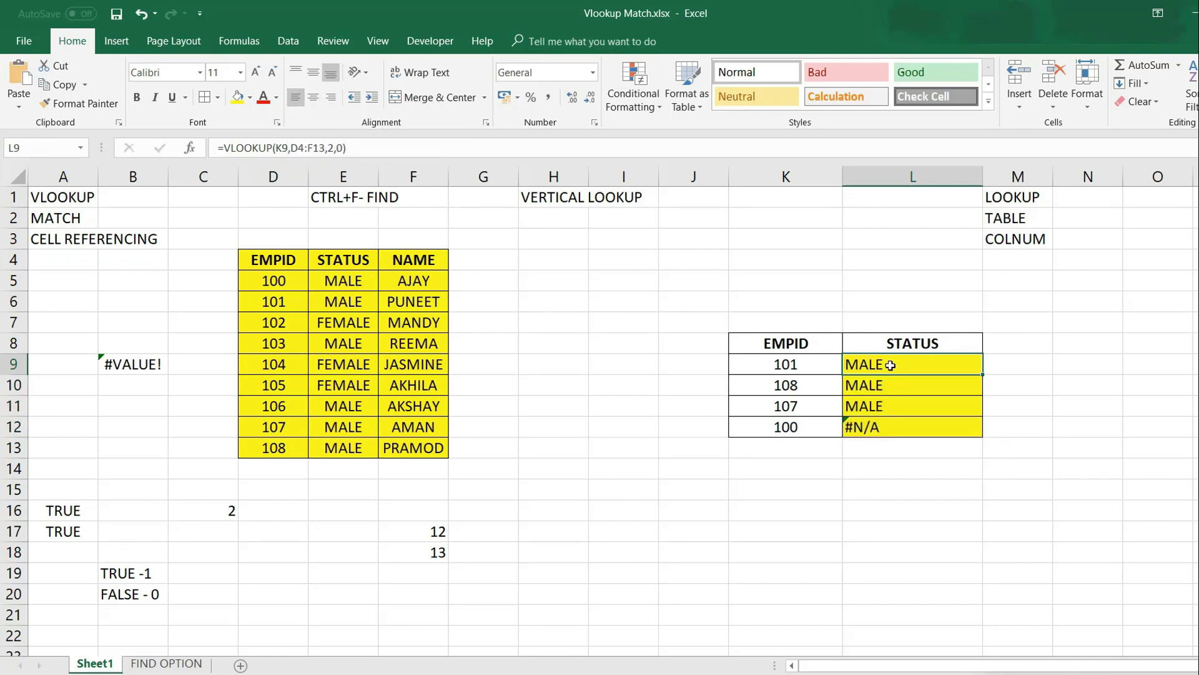
pyautogui.press('F2')
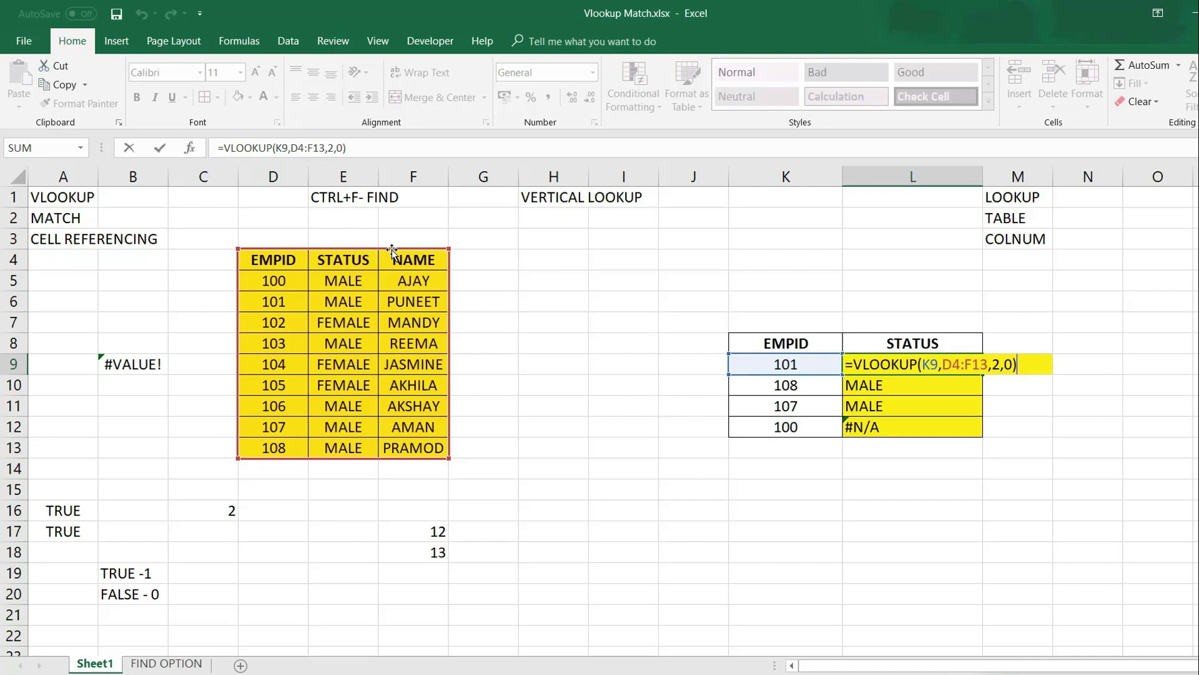
pyautogui.hotkey('ctrl', 'Return')
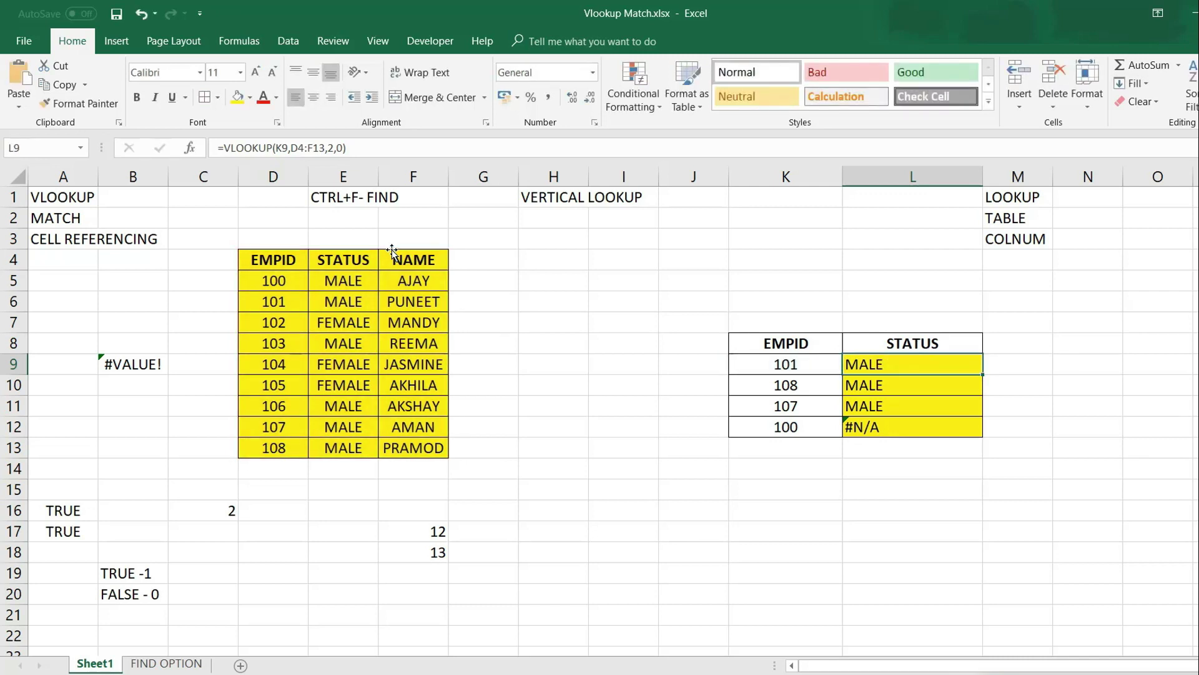
pyautogui.press('Down')
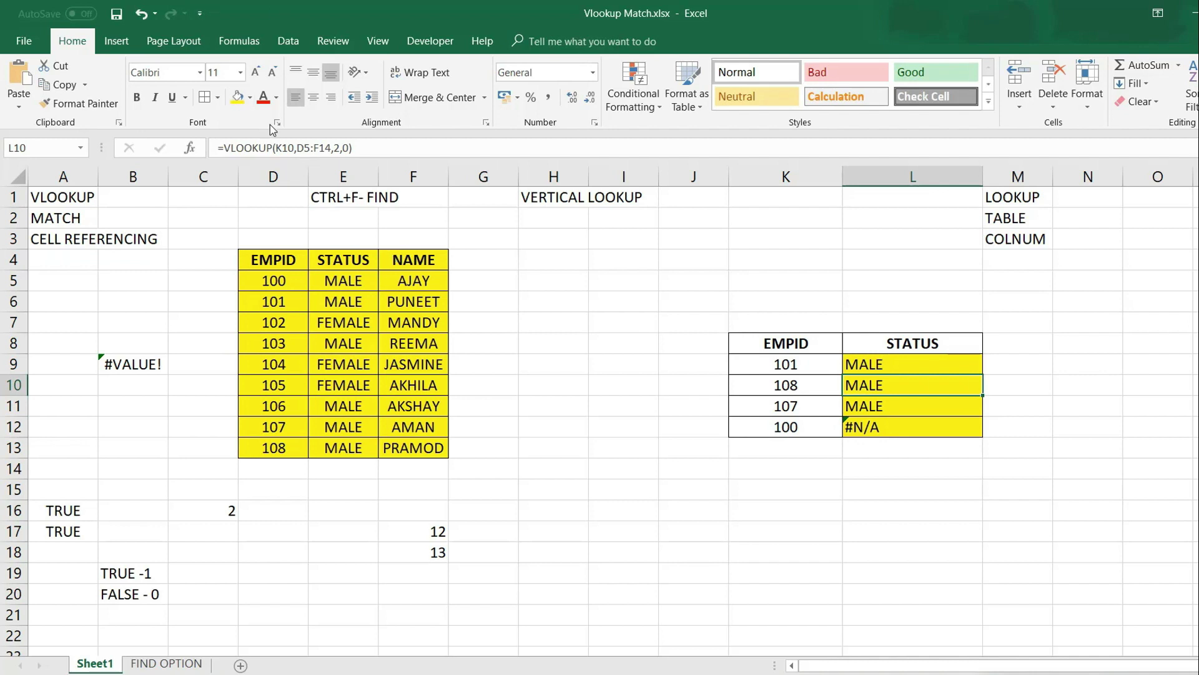
pyautogui.click(304, 147)
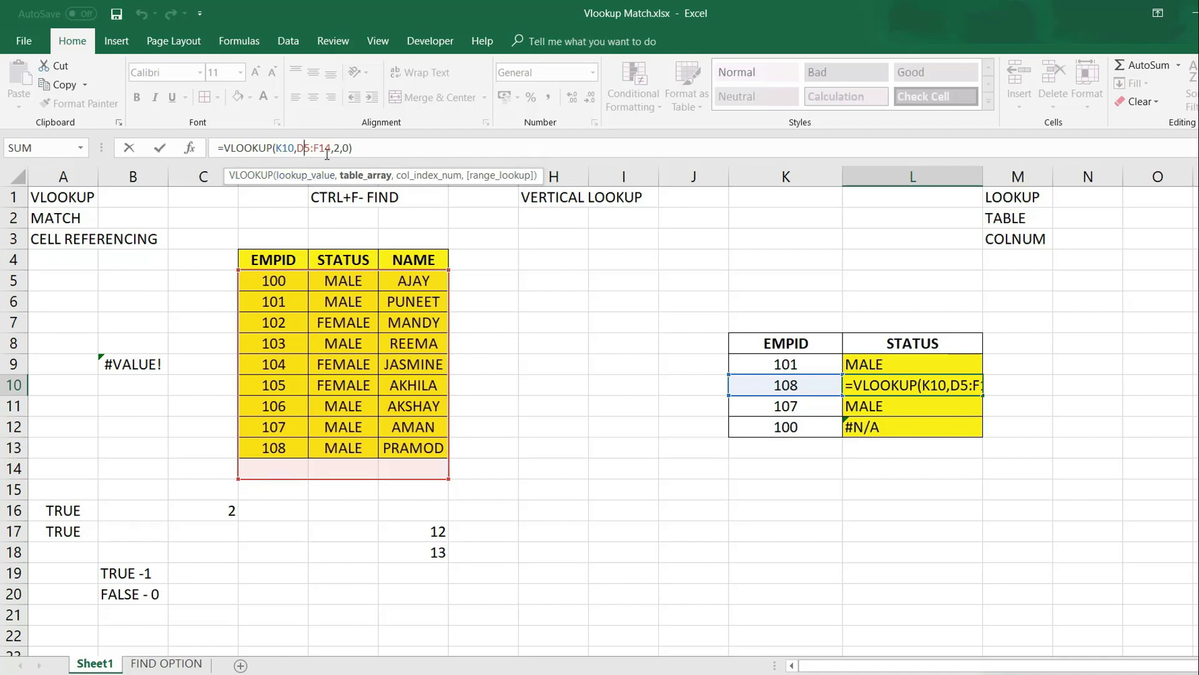
pyautogui.click(325, 148)
pyautogui.click(288, 148)
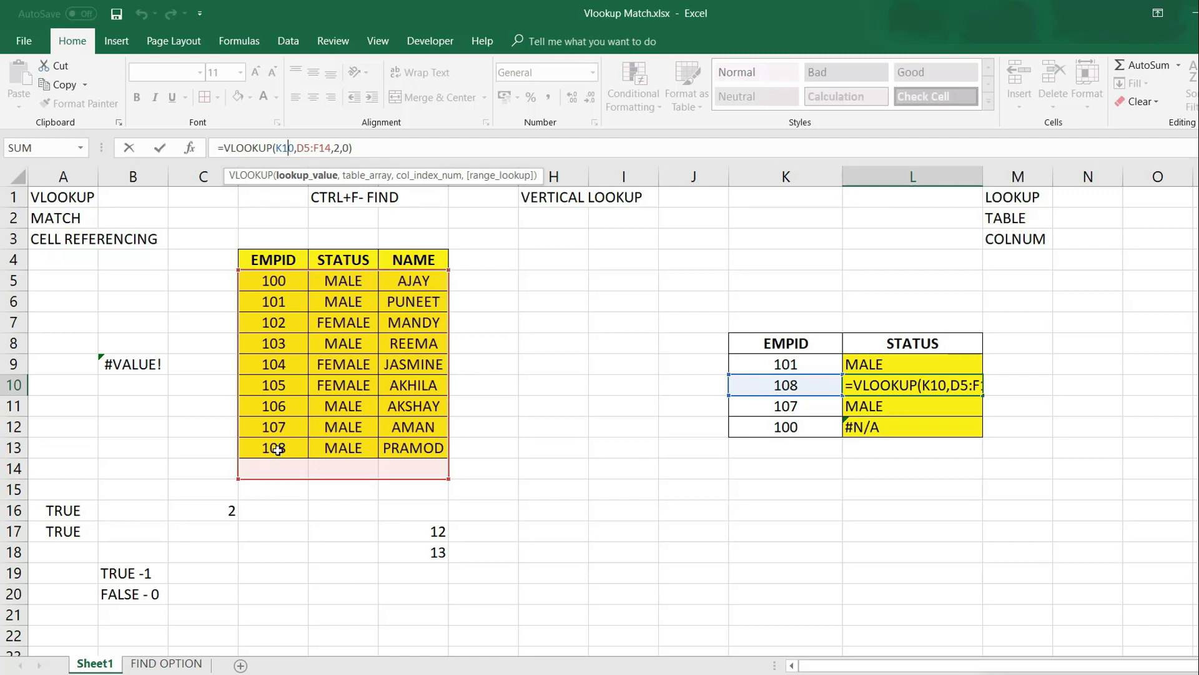
pyautogui.press('Return')
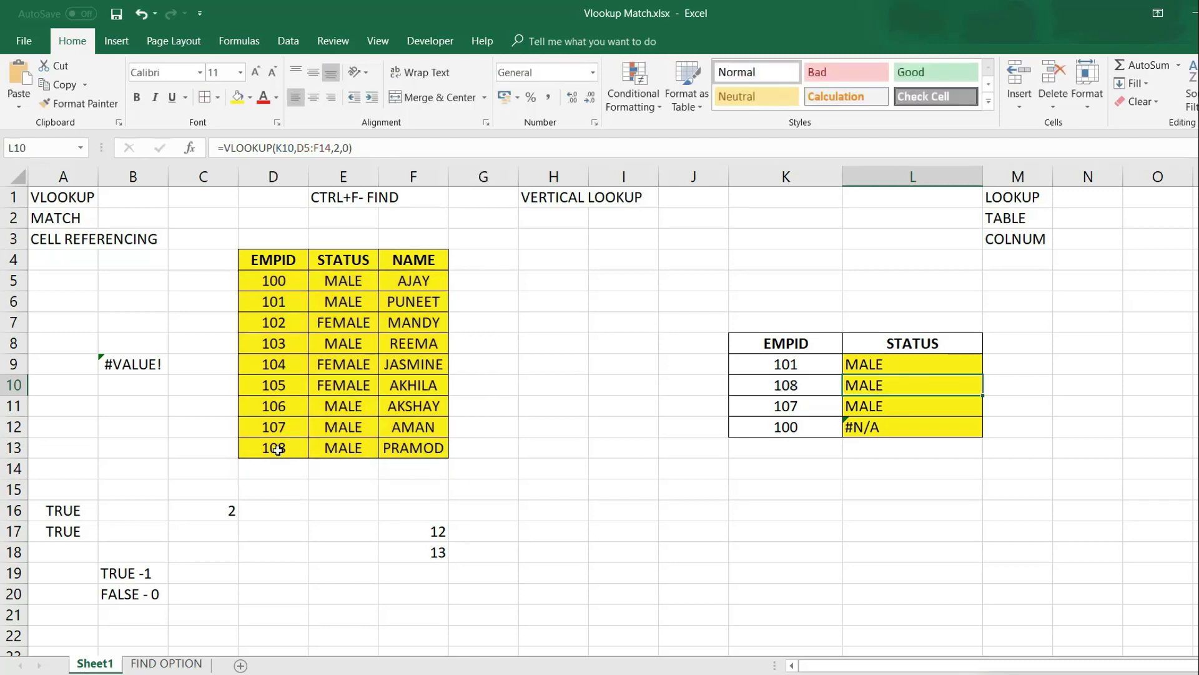
pyautogui.click(282, 148)
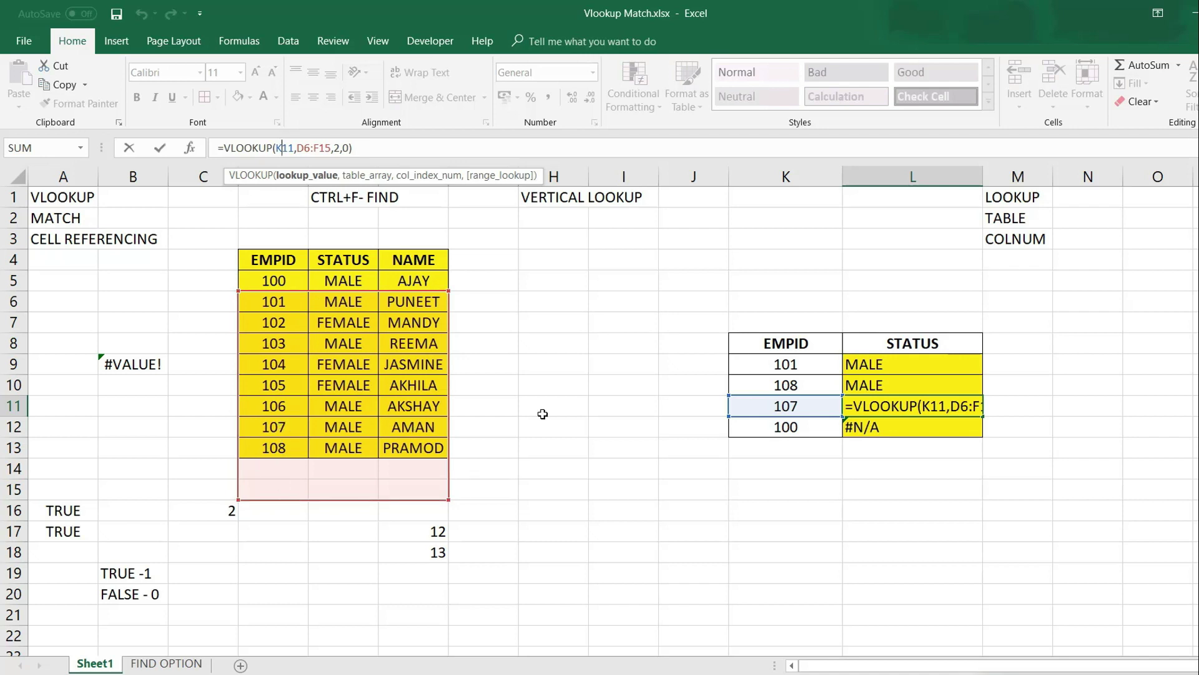
pyautogui.hotkey('ctrl', 'Return')
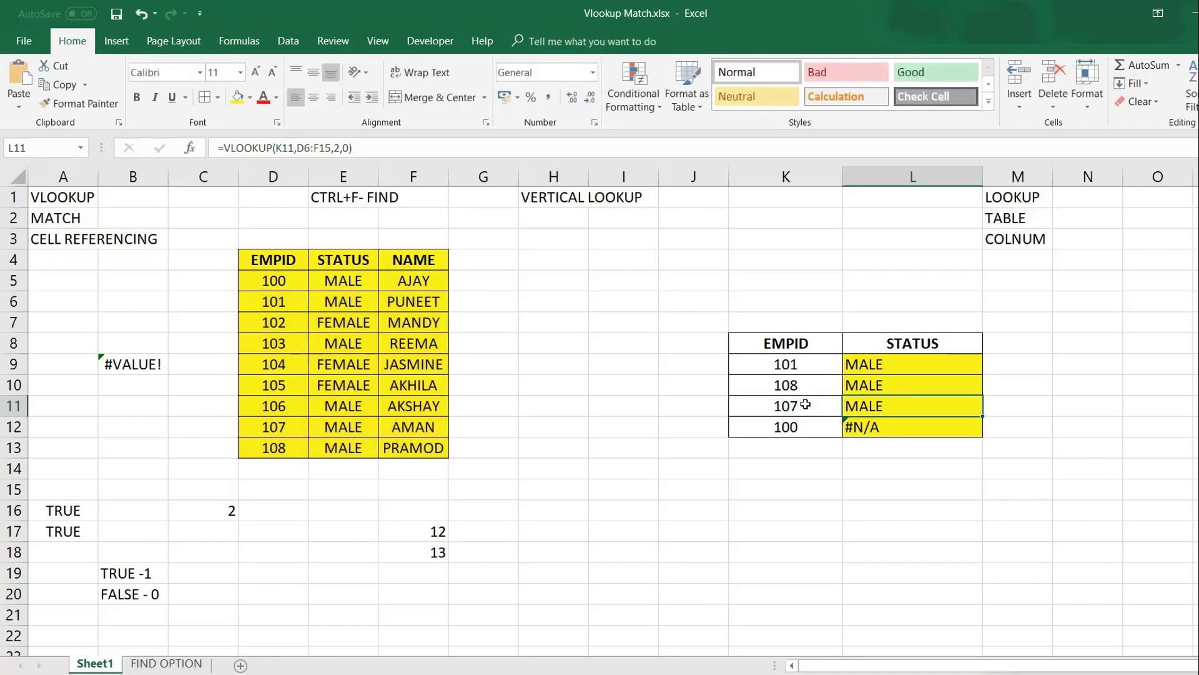
pyautogui.press('Down')
pyautogui.click(321, 148)
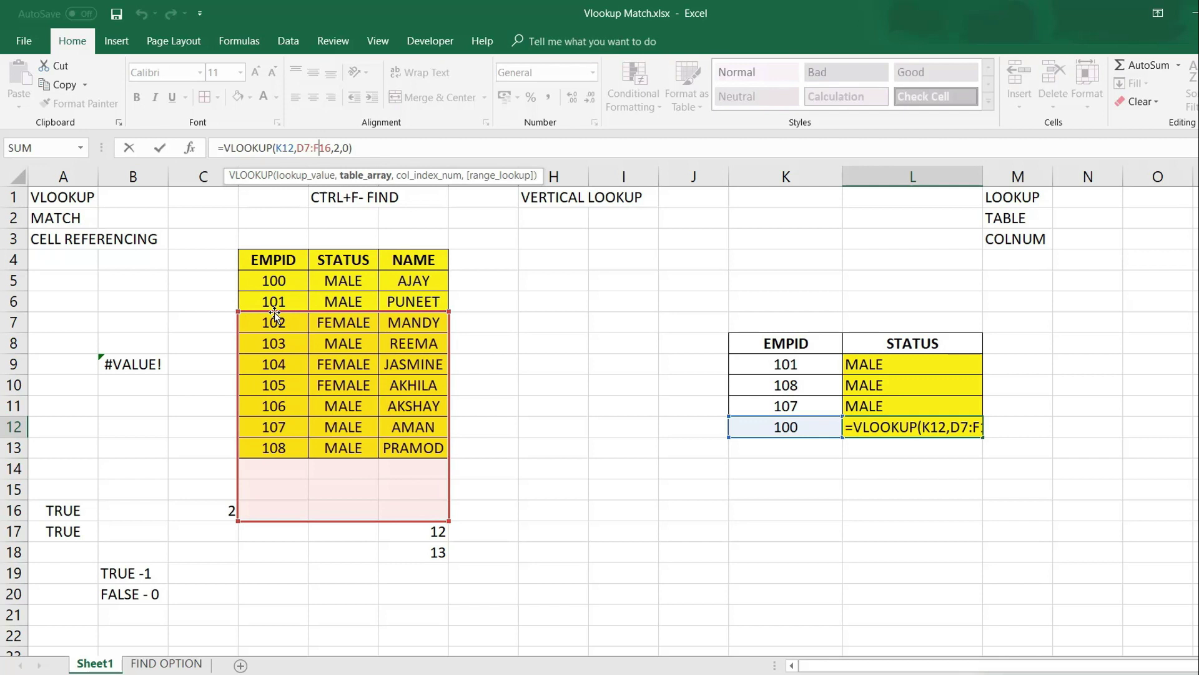
pyautogui.moveTo(274, 312)
pyautogui.mouseDown()
pyautogui.moveTo(277, 260)
pyautogui.moveTo(275, 322)
pyautogui.mouseUp()
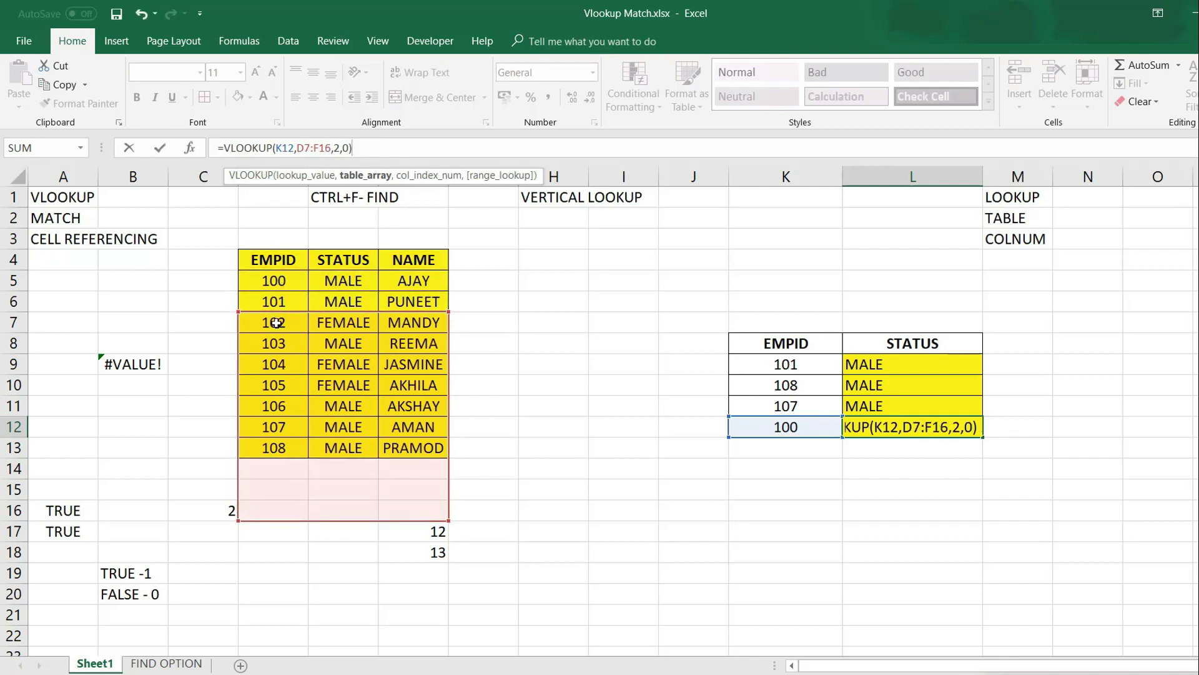
pyautogui.hotkey('ctrl', 'Return')
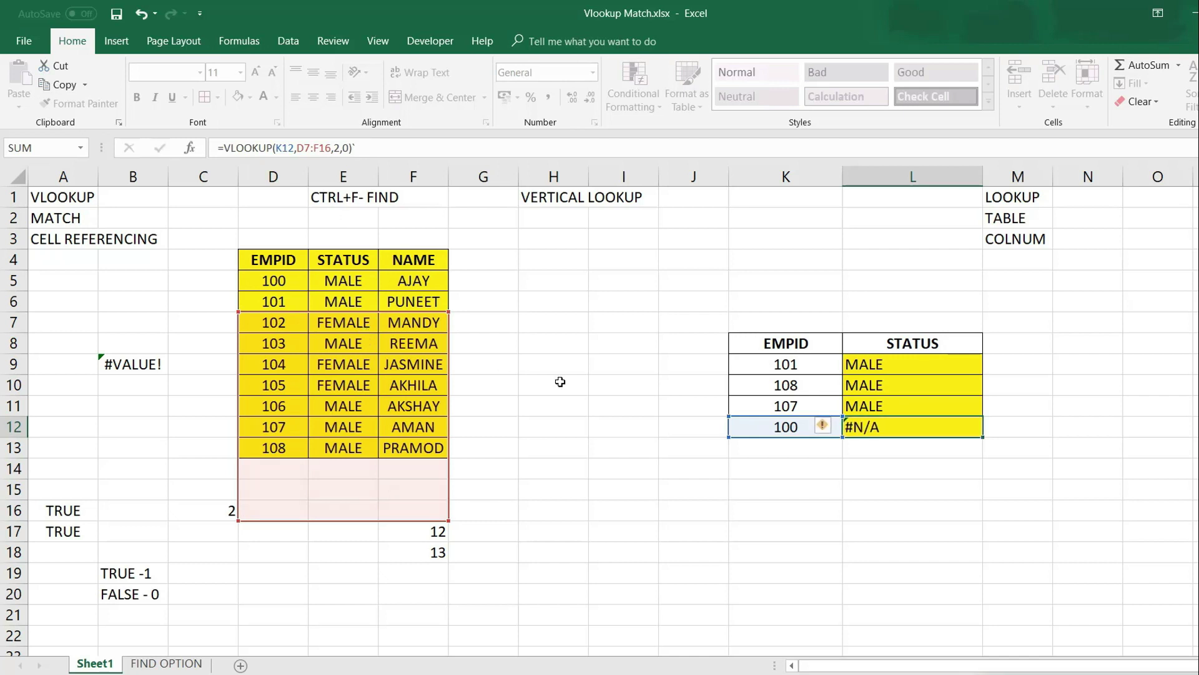
pyautogui.click(877, 359)
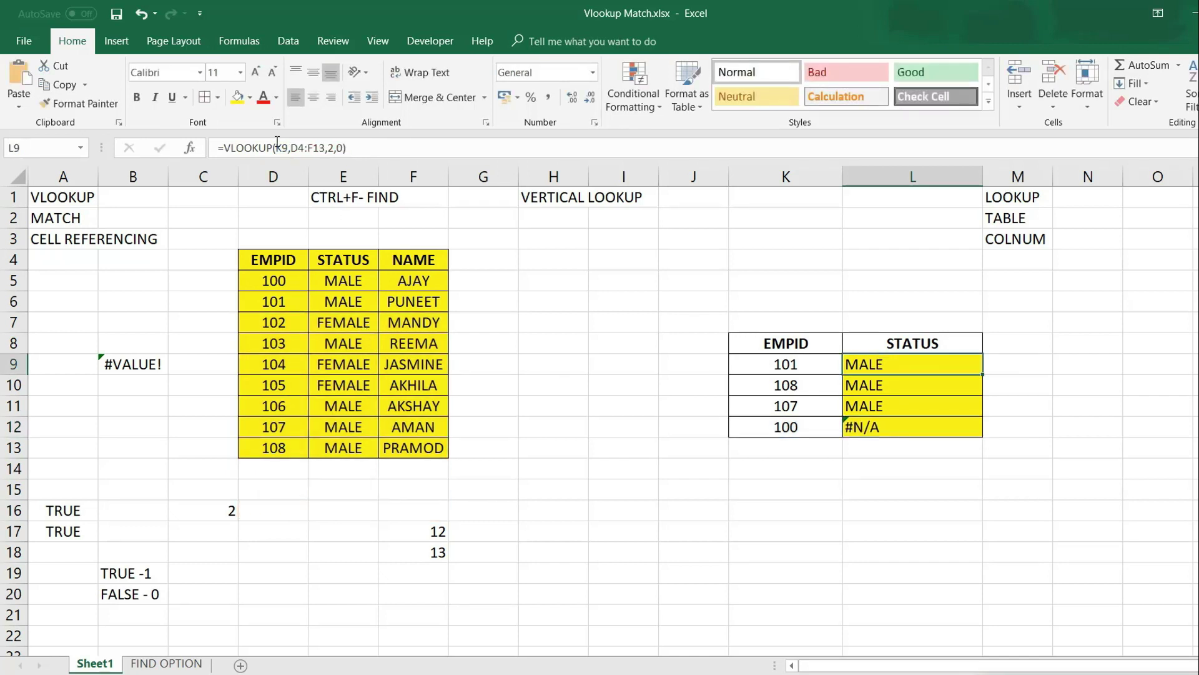
# Delete the copied STATUS formulas in L10:L12, keeping only L9's =VLOOKUP(K9,D4:F13,2,0)
pyautogui.click(302, 145)
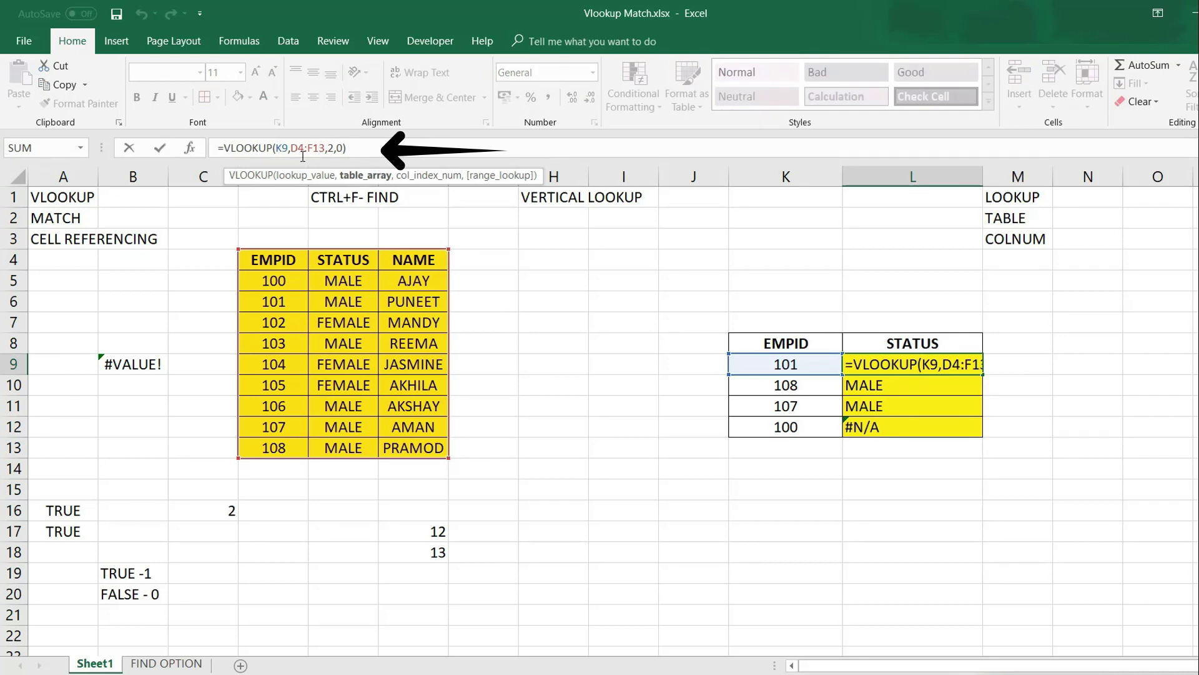
pyautogui.press('Return')
pyautogui.hotkey('shift', 'Down')
pyautogui.hotkey('shift', 'Down')
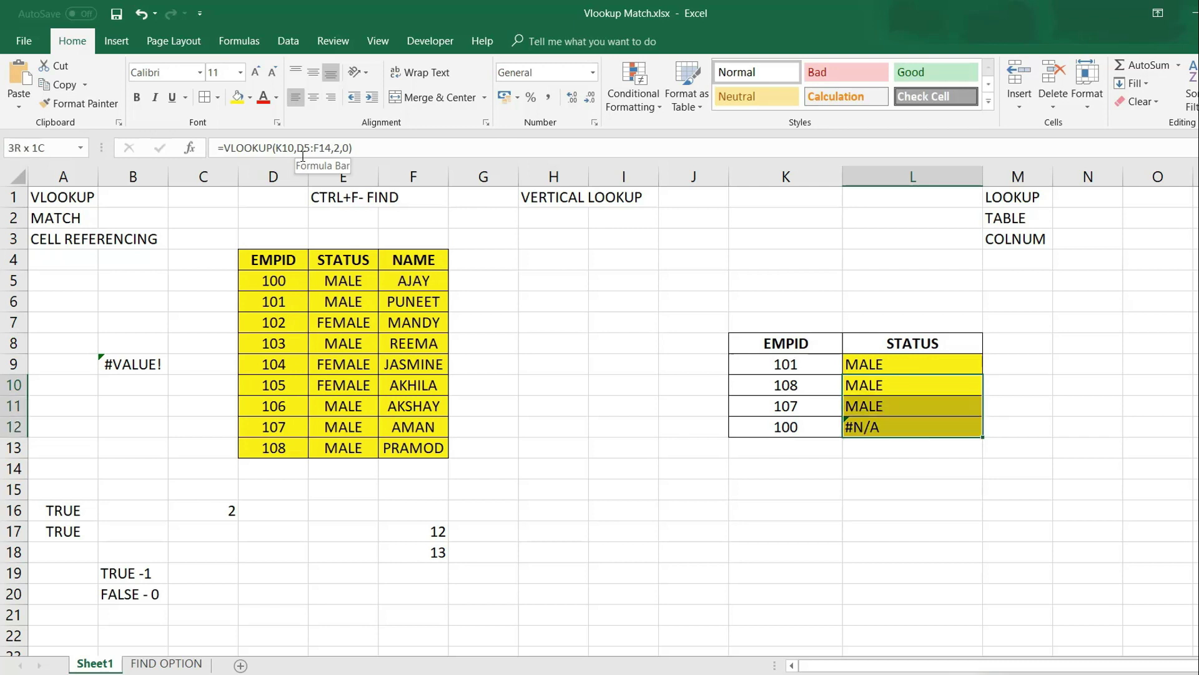
pyautogui.press('Delete')
pyautogui.press('Up')
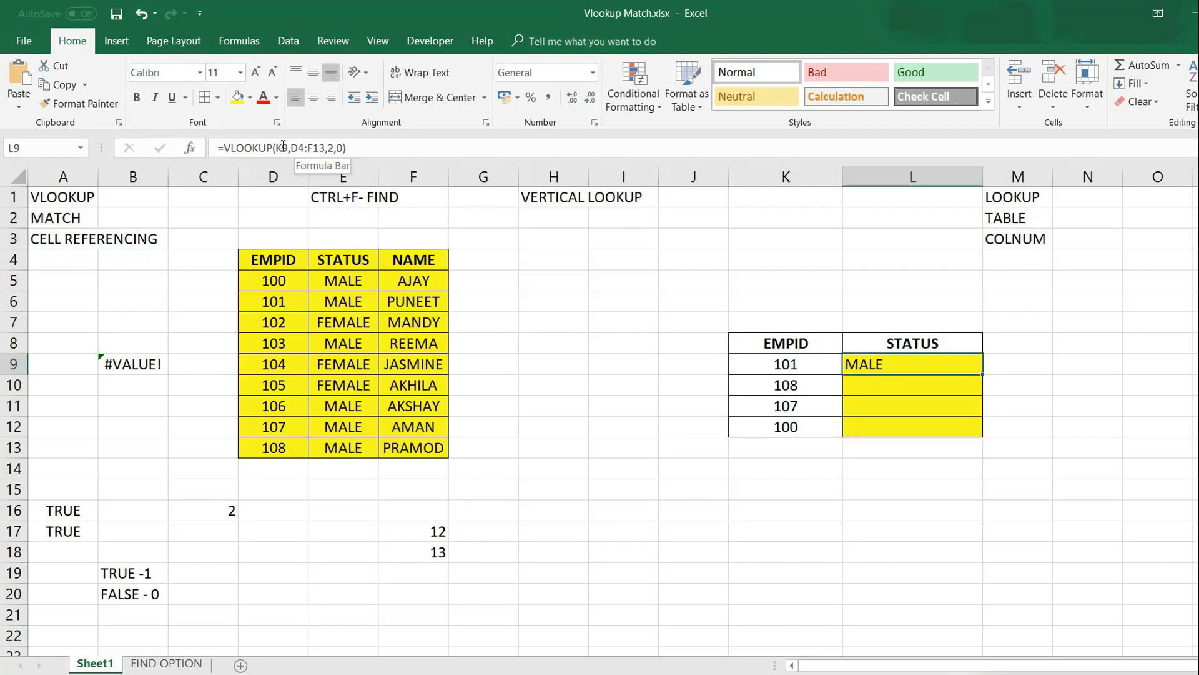
pyautogui.click(283, 148)
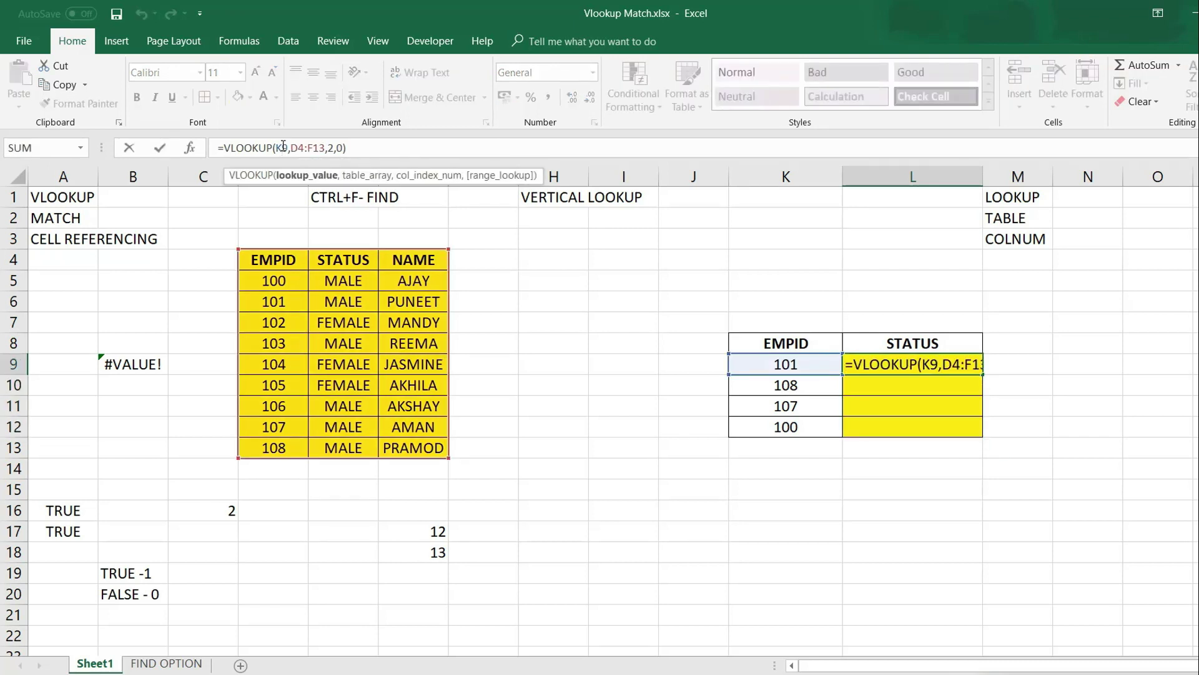
pyautogui.hotkey('ctrl', 'Return')
pyautogui.click(833, 368)
pyautogui.click(872, 373)
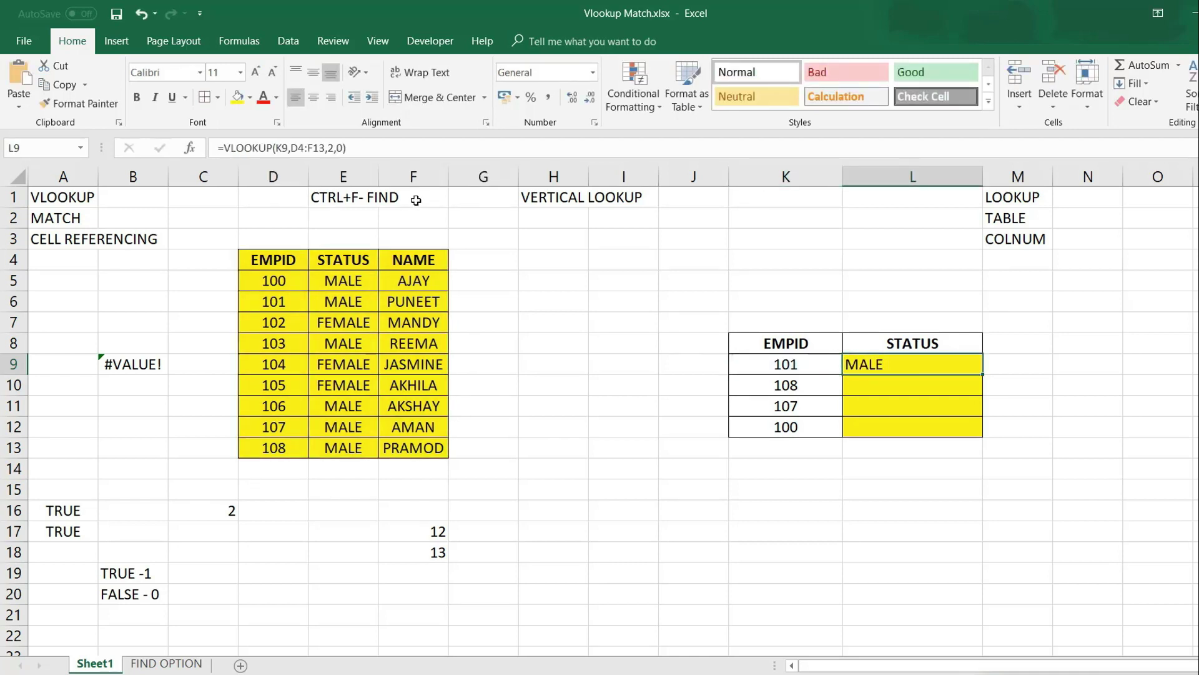
pyautogui.click(282, 148)
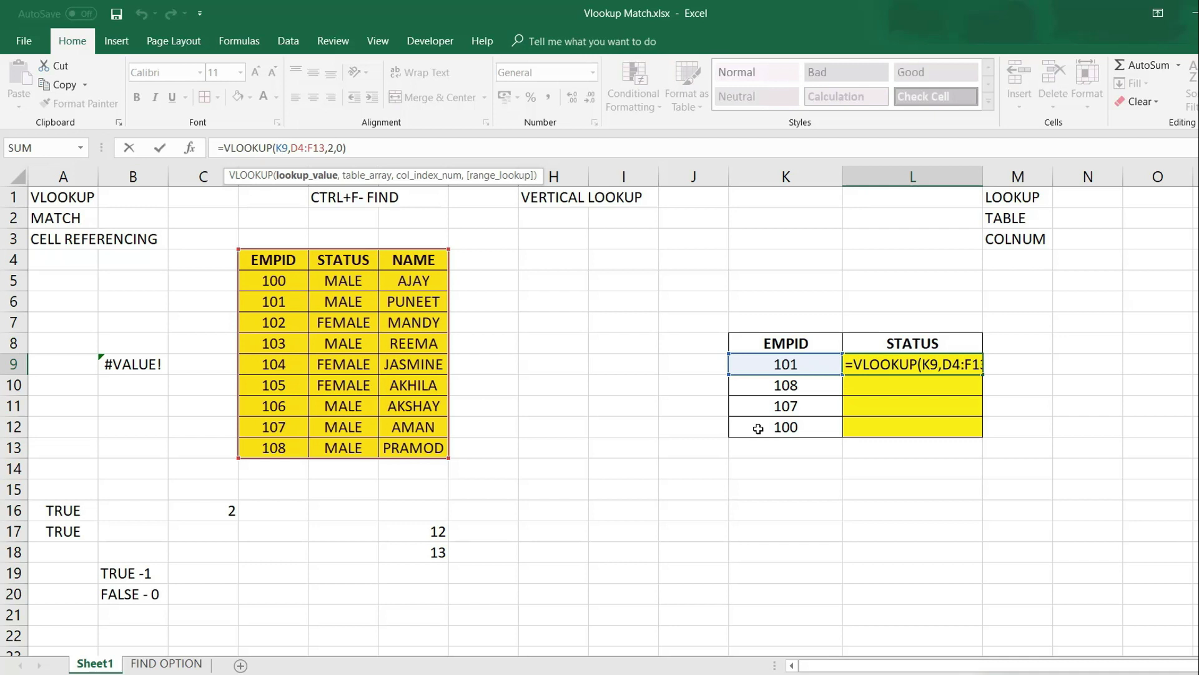
# Anchor L9's lookup table range as D$4:F$13 using F4
pyautogui.click(296, 149)
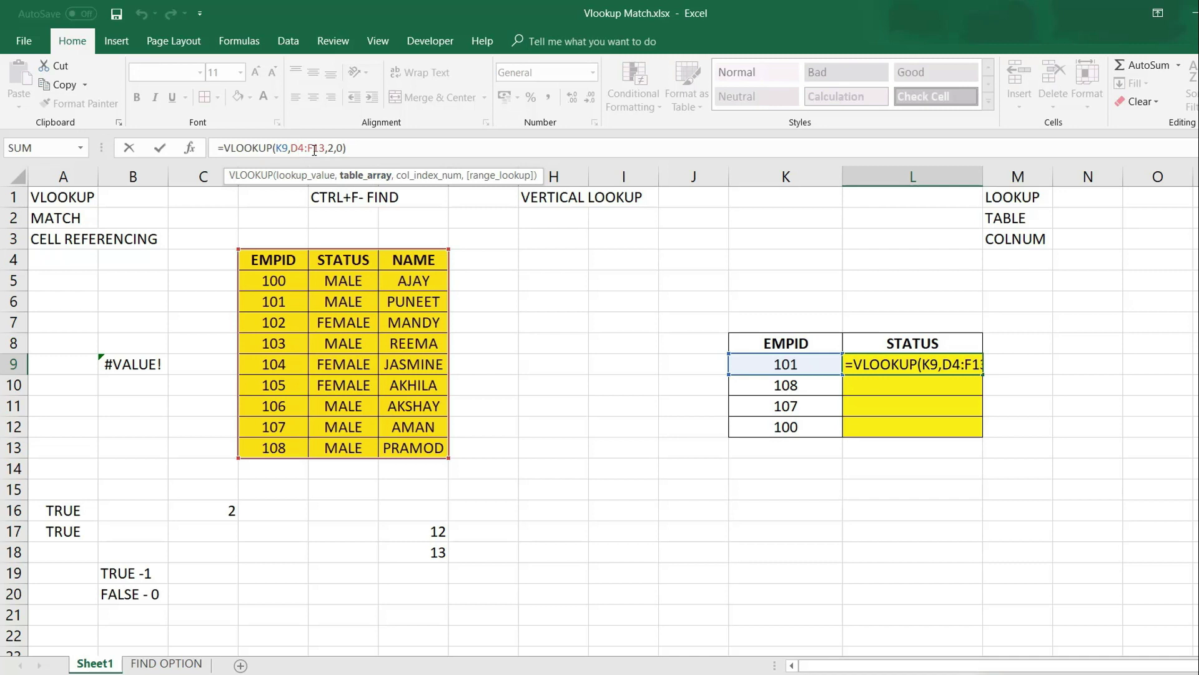
pyautogui.press('Return')
pyautogui.press('Up')
pyautogui.click(300, 148)
pyautogui.press('F4')
pyautogui.press('F4')
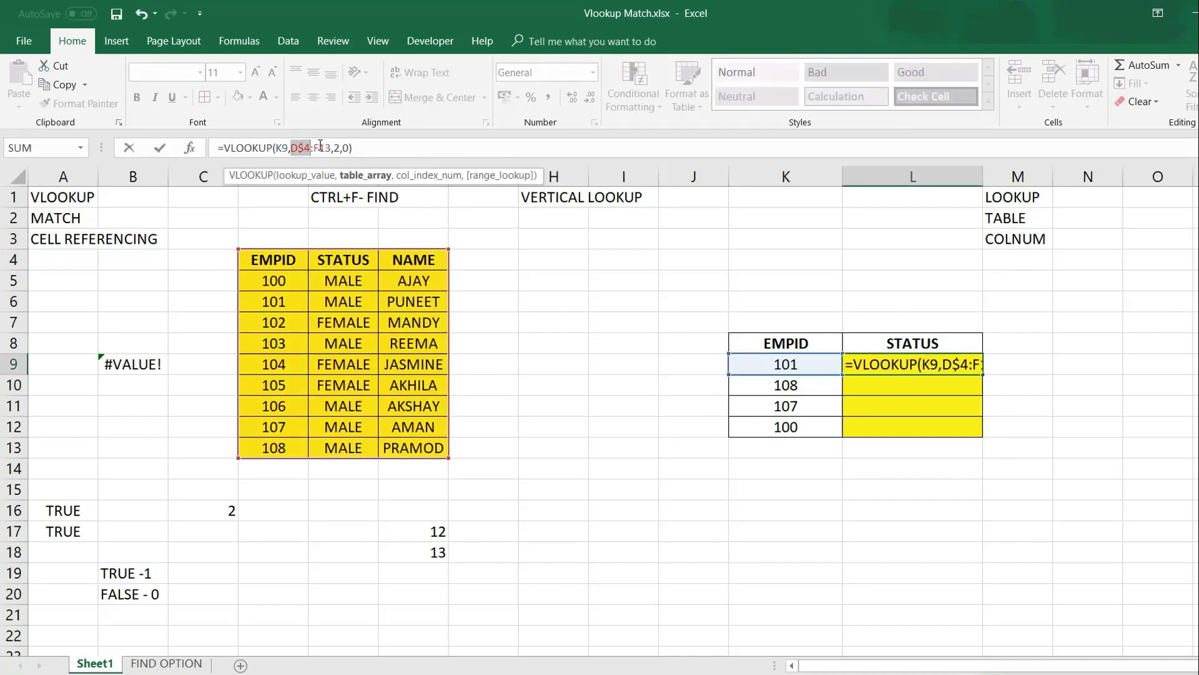
pyautogui.click(323, 148)
pyautogui.press('F4')
pyautogui.press('F4')
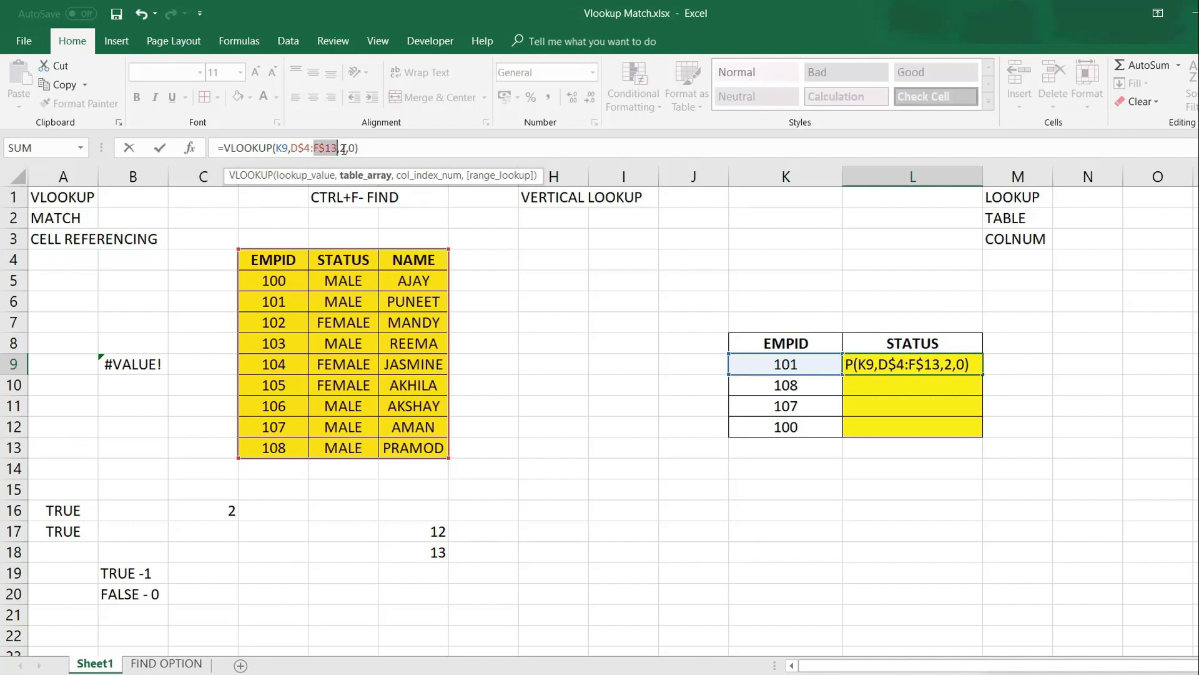
pyautogui.click(379, 145)
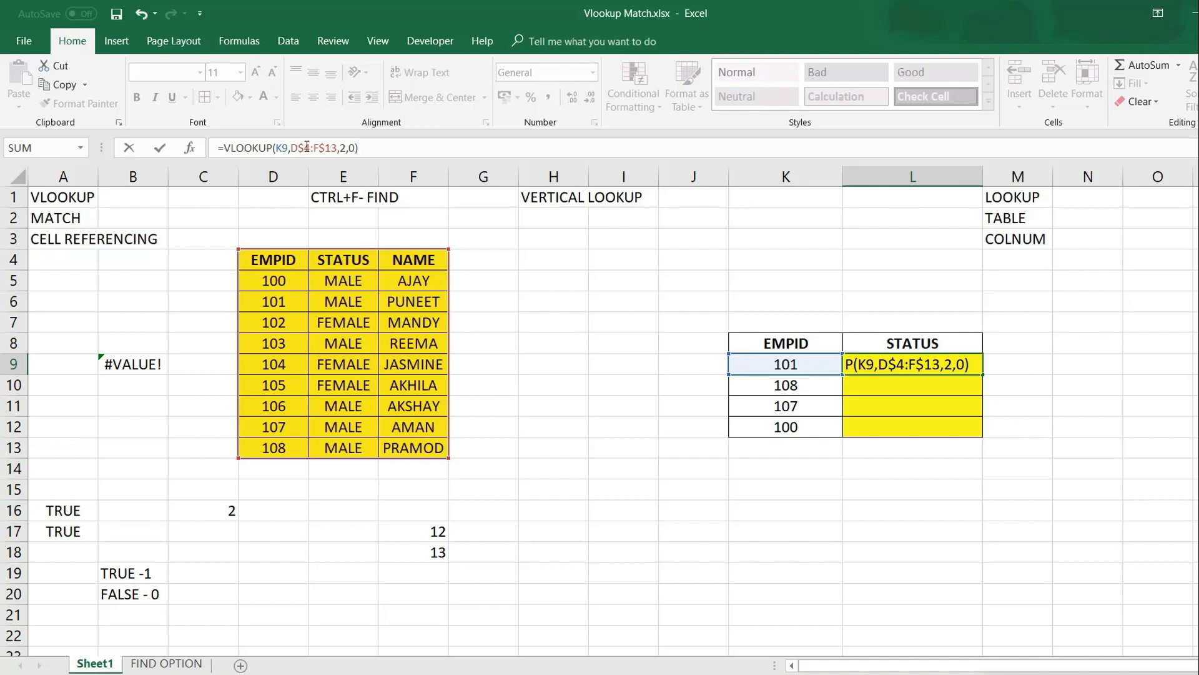
pyautogui.hotkey('ctrl', 'Return')
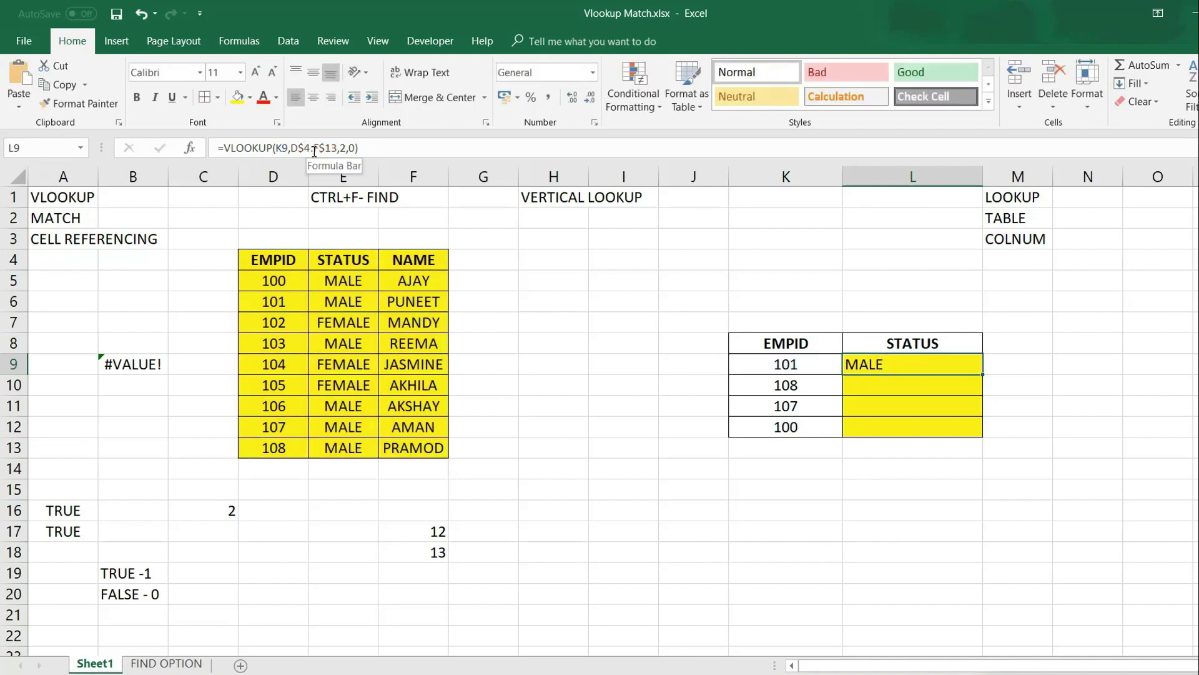
# Fill the anchored formula down to L12 and centre the results, all returning MALE
pyautogui.moveTo(985, 375); pyautogui.dragTo(980, 431)
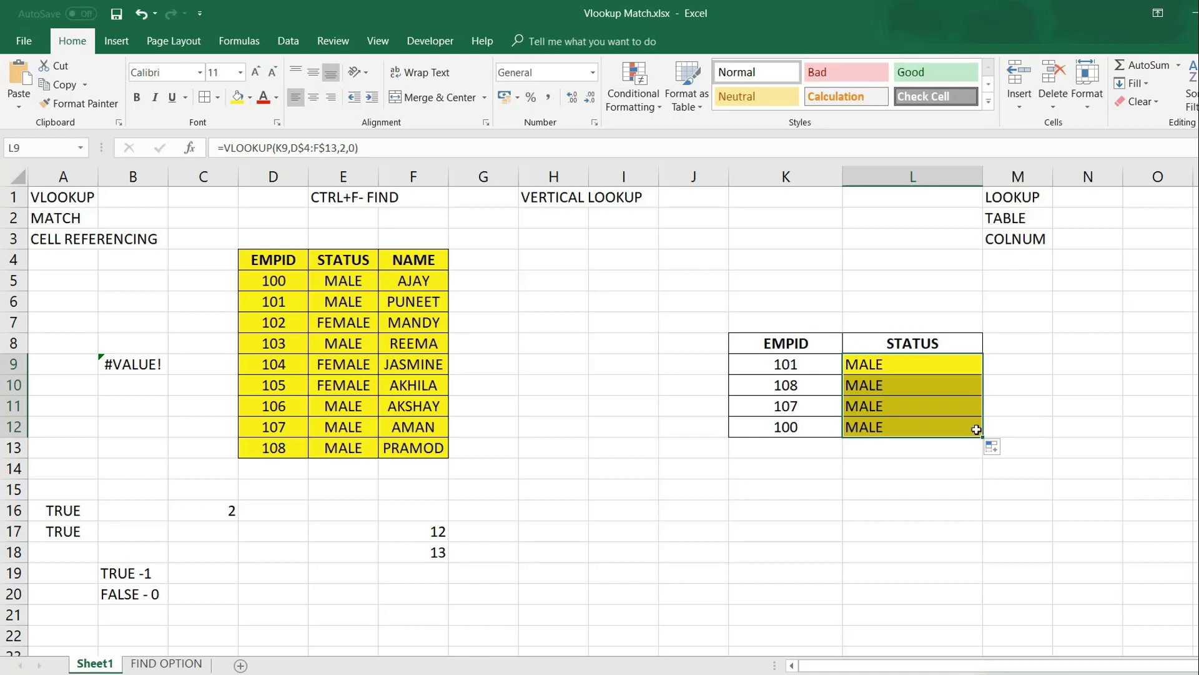
pyautogui.click(313, 97)
pyautogui.click(913, 405)
pyautogui.press('Down')
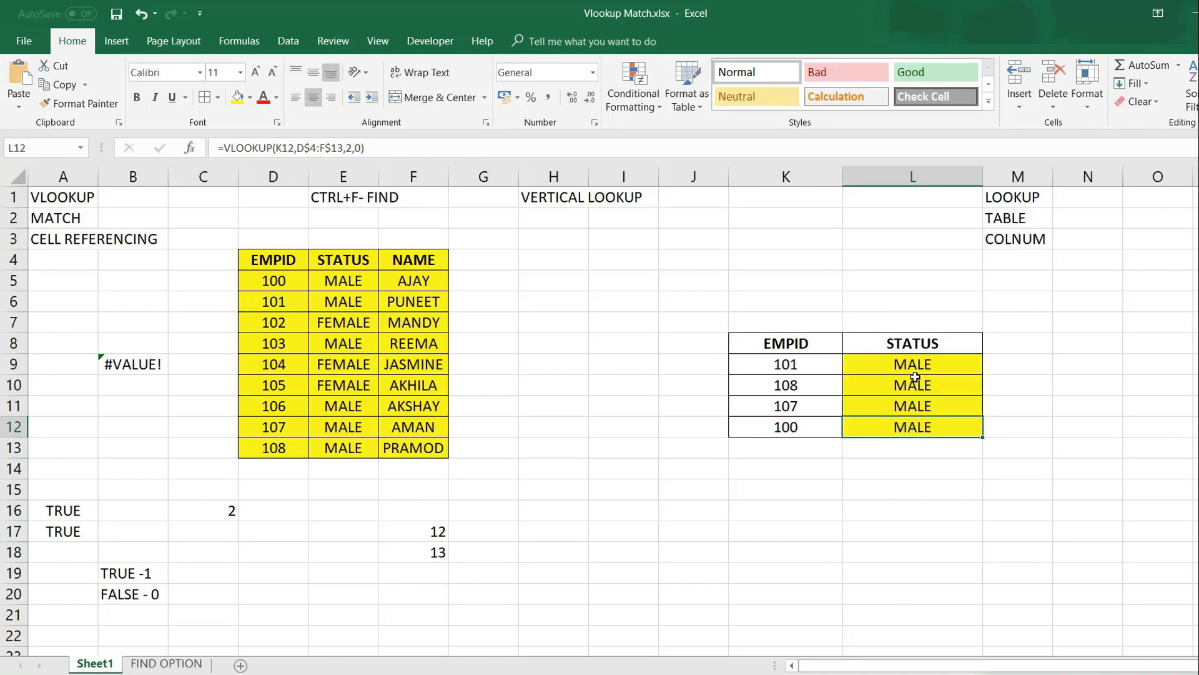
pyautogui.click(357, 148)
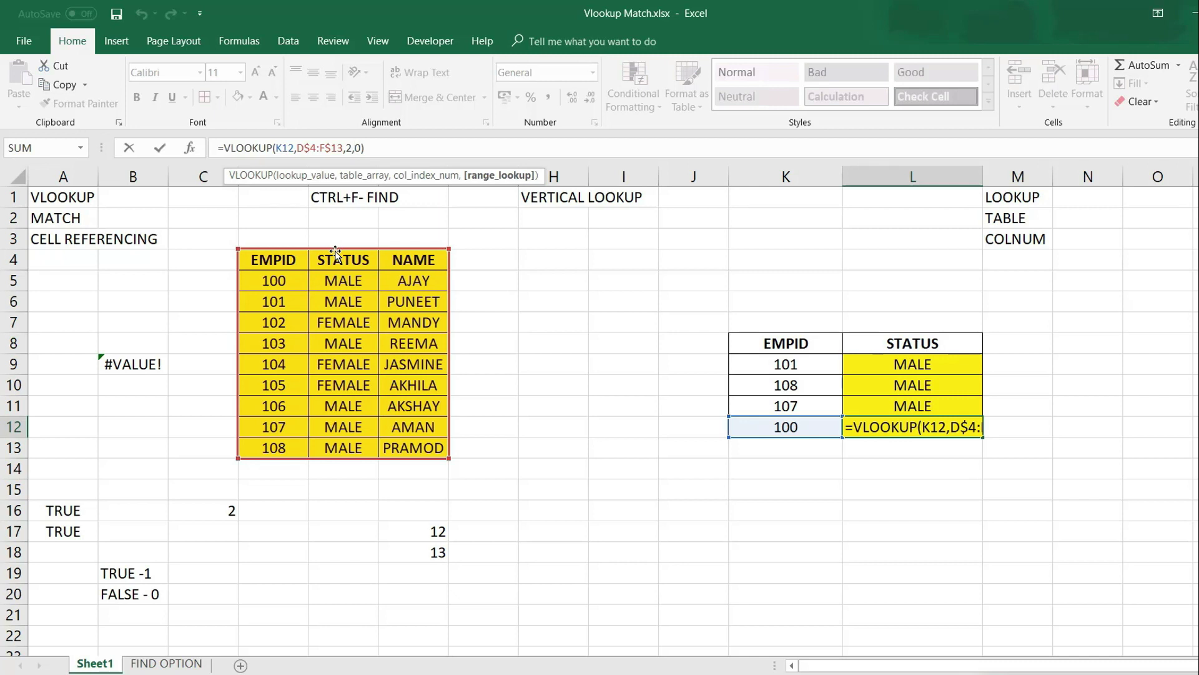
pyautogui.hotkey('ctrl', 'Return')
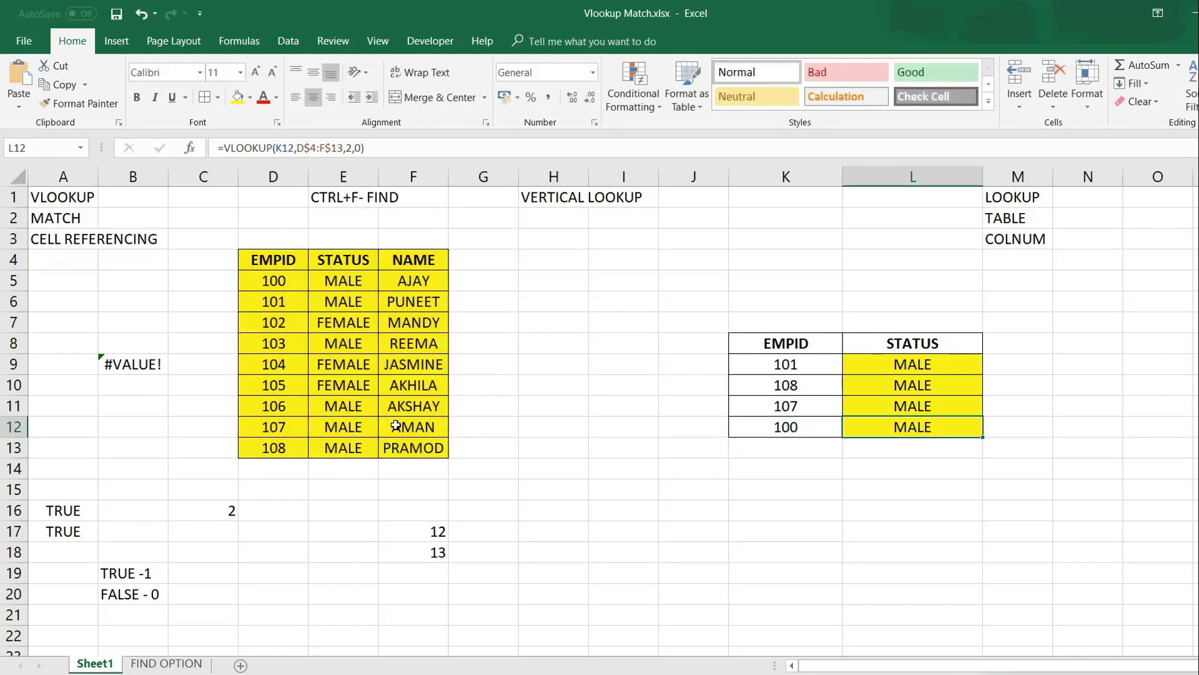
pyautogui.click(396, 425)
pyautogui.press('Up')
pyautogui.press('Up')
pyautogui.press('Up')
pyautogui.press('Up')
pyautogui.press('Up')
pyautogui.press('Up')
pyautogui.press('Up')
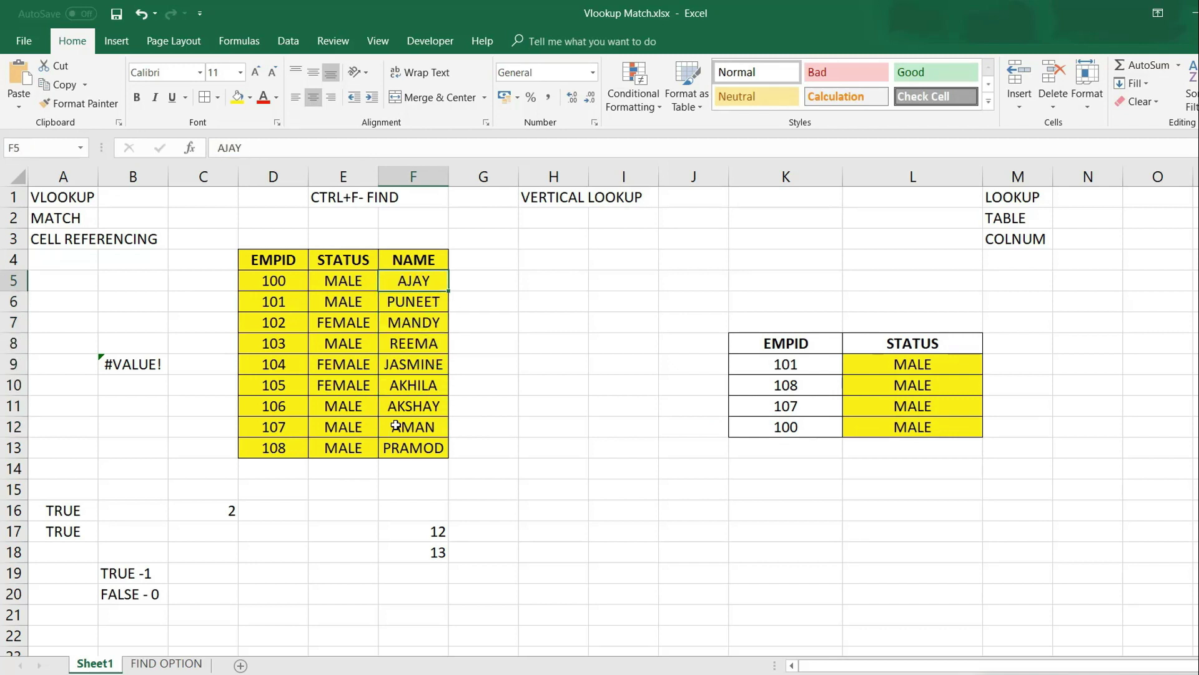
pyautogui.press('Left')
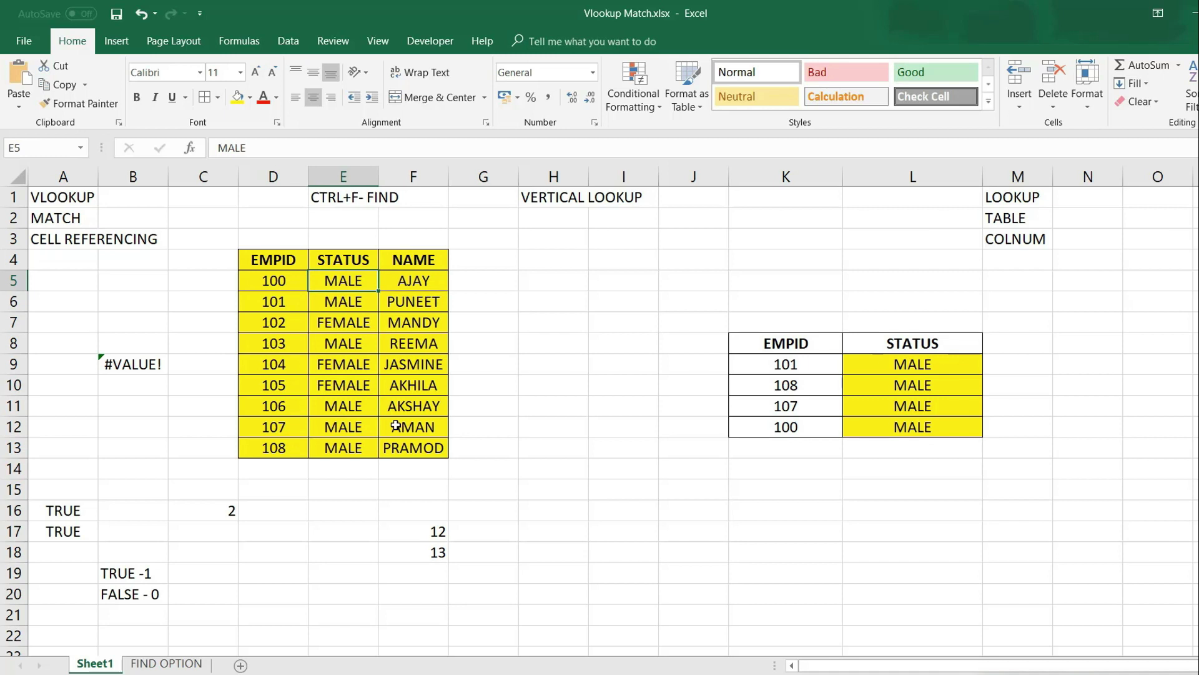
pyautogui.write('NA')
pyautogui.press('Return')
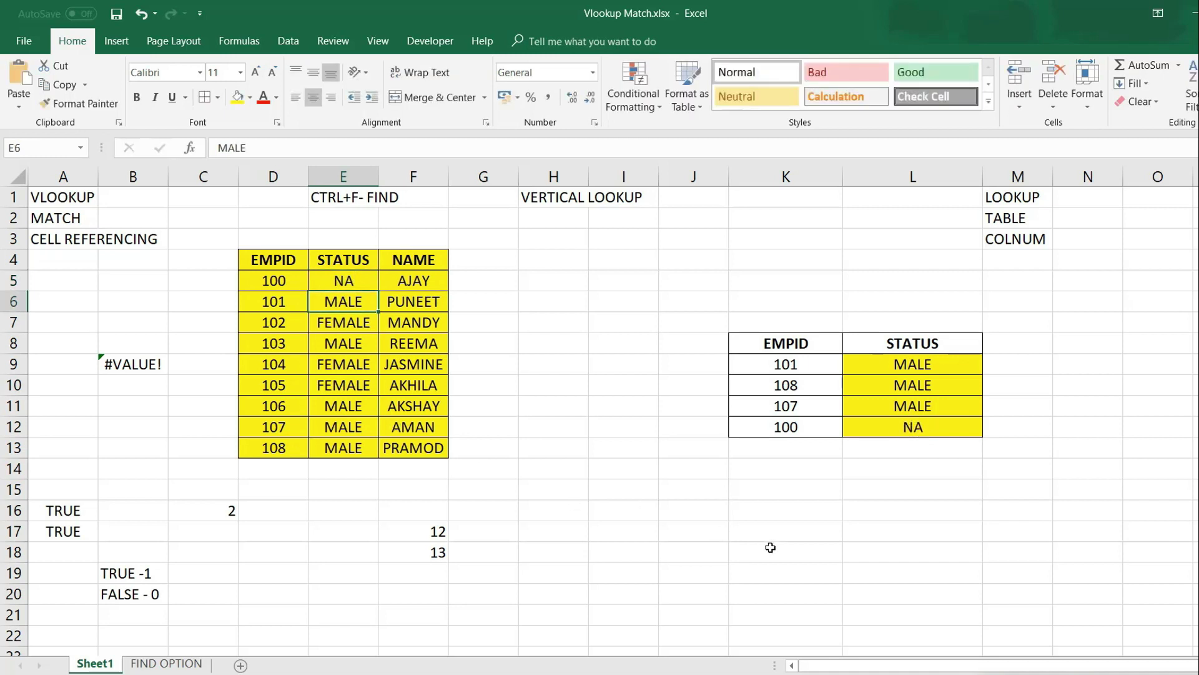
pyautogui.click(908, 430)
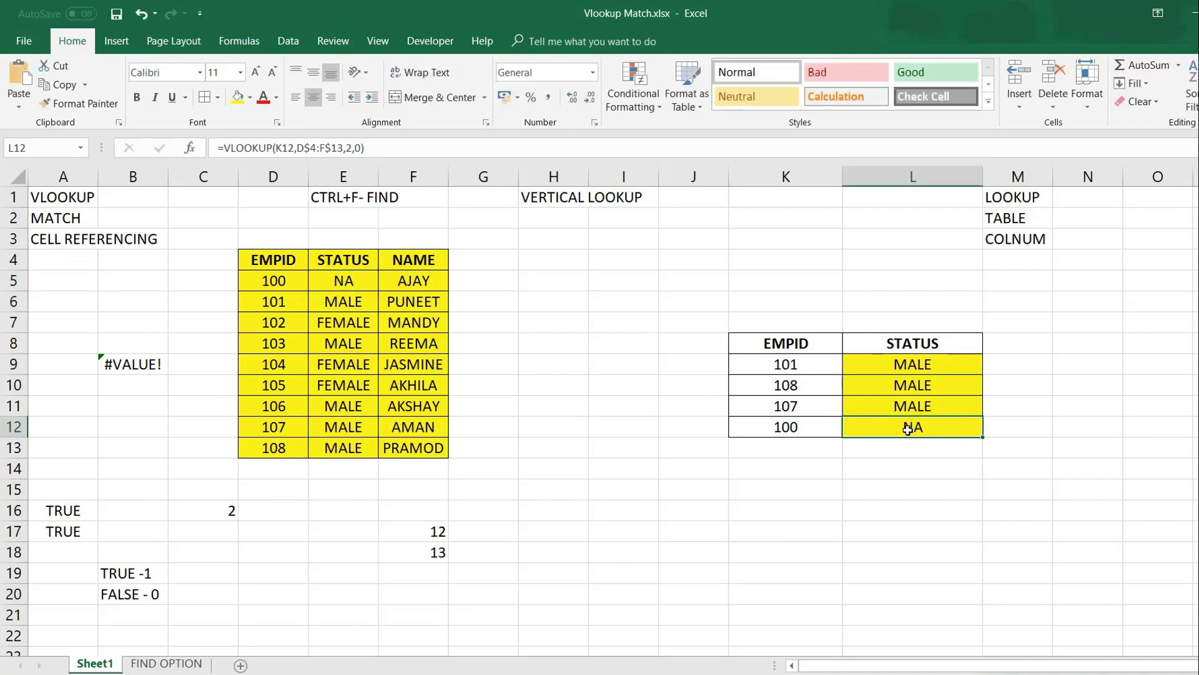
pyautogui.click(419, 397)
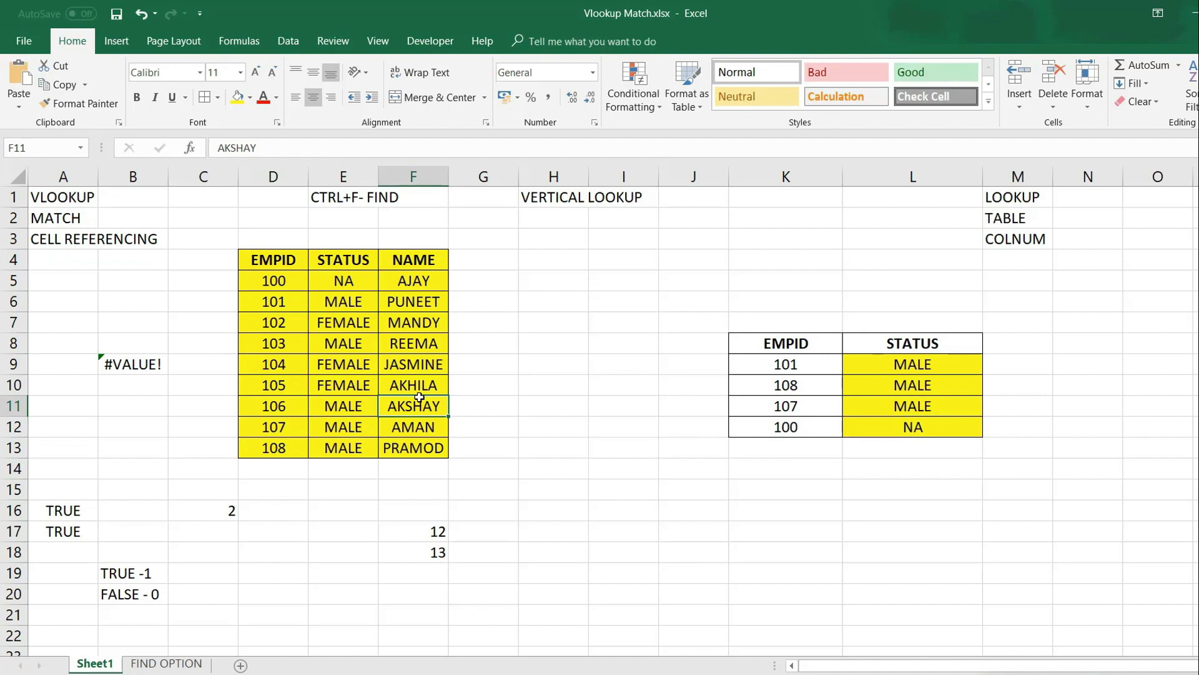
pyautogui.press('Down')
pyautogui.press('Down')
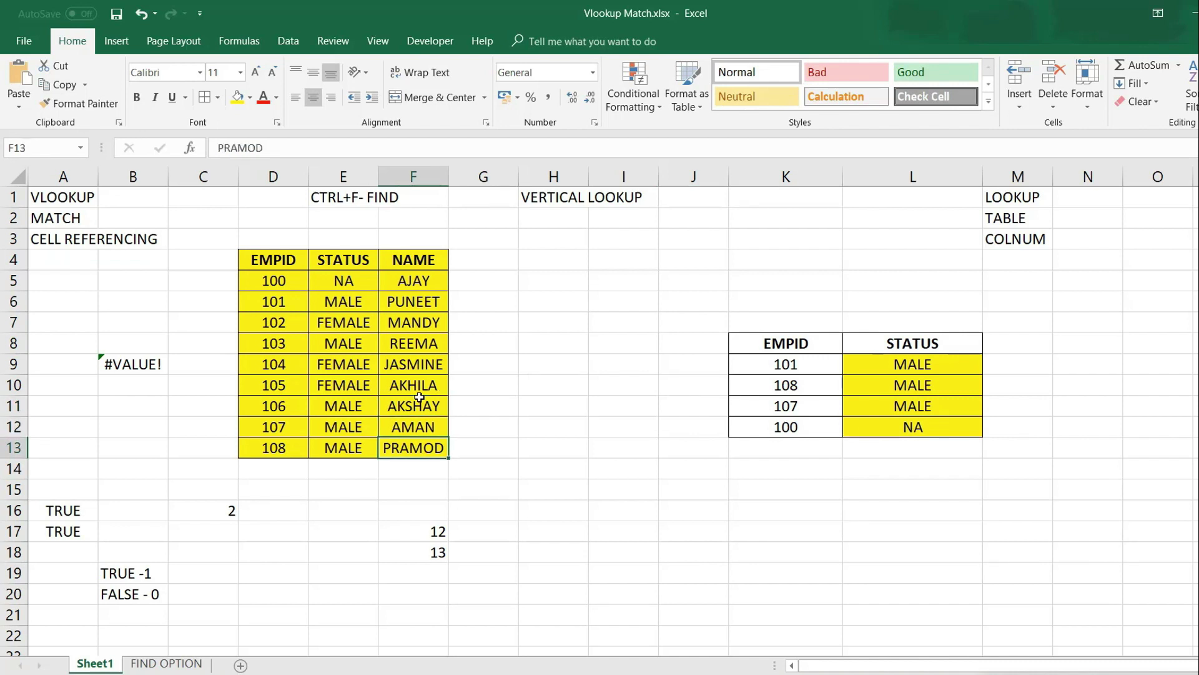
pyautogui.press('Right')
pyautogui.press('Right')
pyautogui.press('Right')
pyautogui.press('Up')
pyautogui.press('Up')
pyautogui.press('Up')
pyautogui.press('Down')
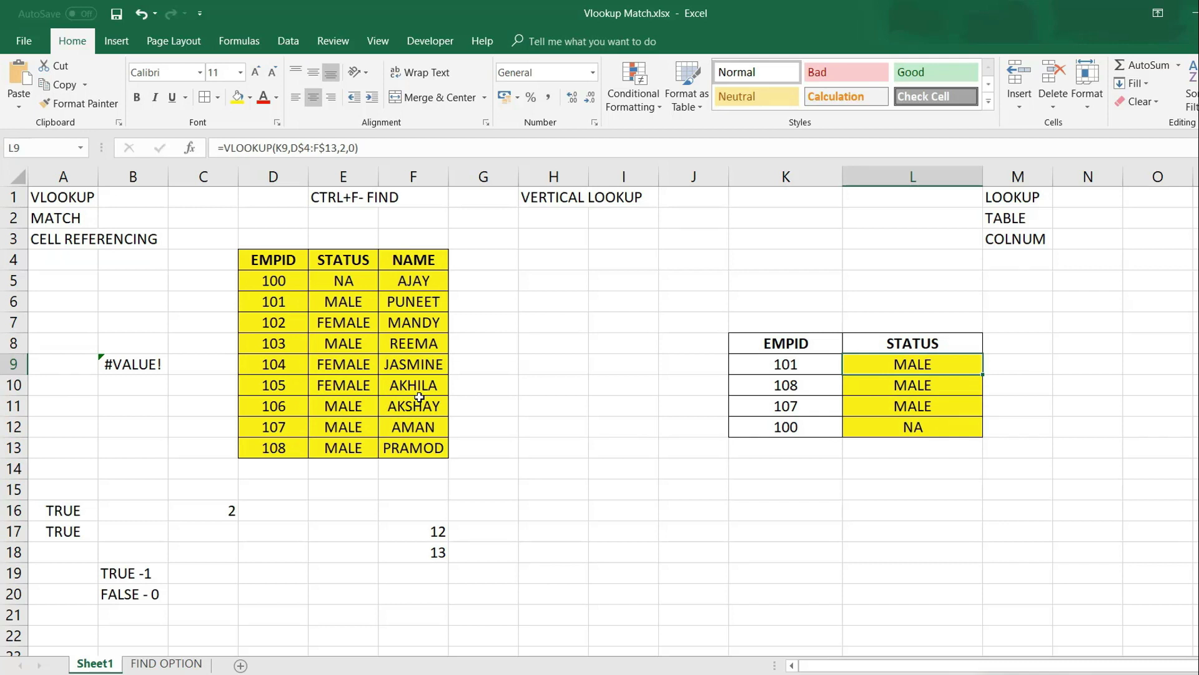
# Rename Sheet1 to VLOOKUP1 and move it to the end, after FIND OPTION
pyautogui.doubleClick(95, 664)
pyautogui.write('VLOOKUP1')
pyautogui.click(273, 469)
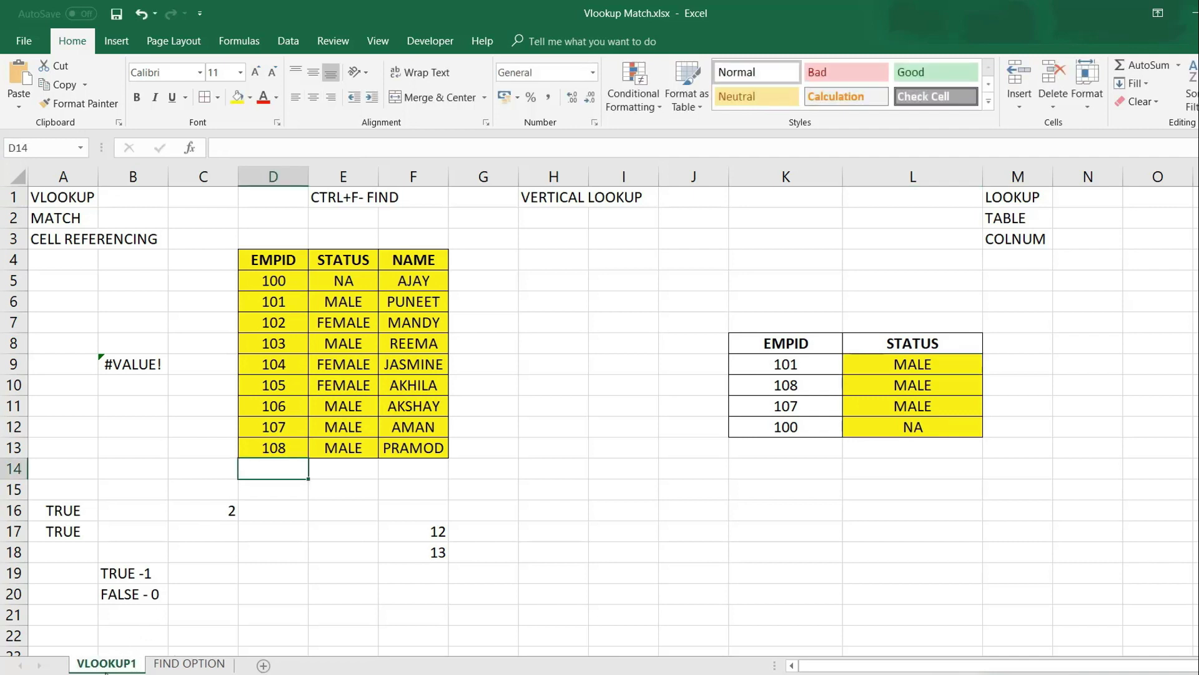
pyautogui.rightClick(110, 666)
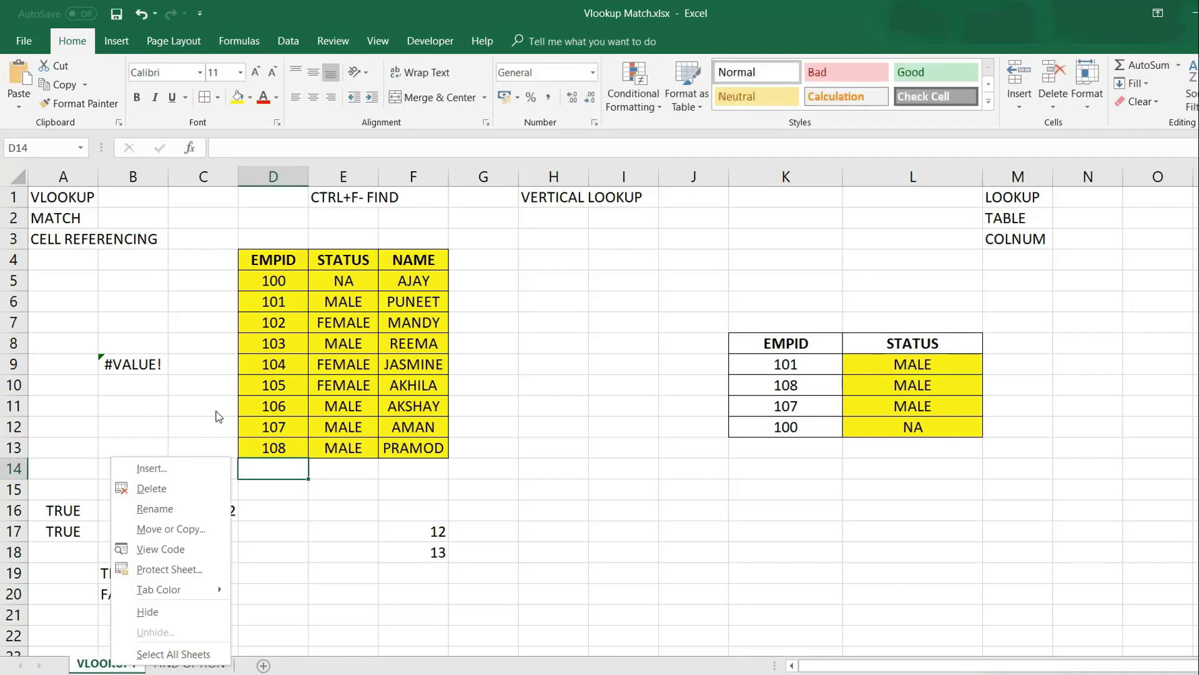
pyautogui.click(160, 530)
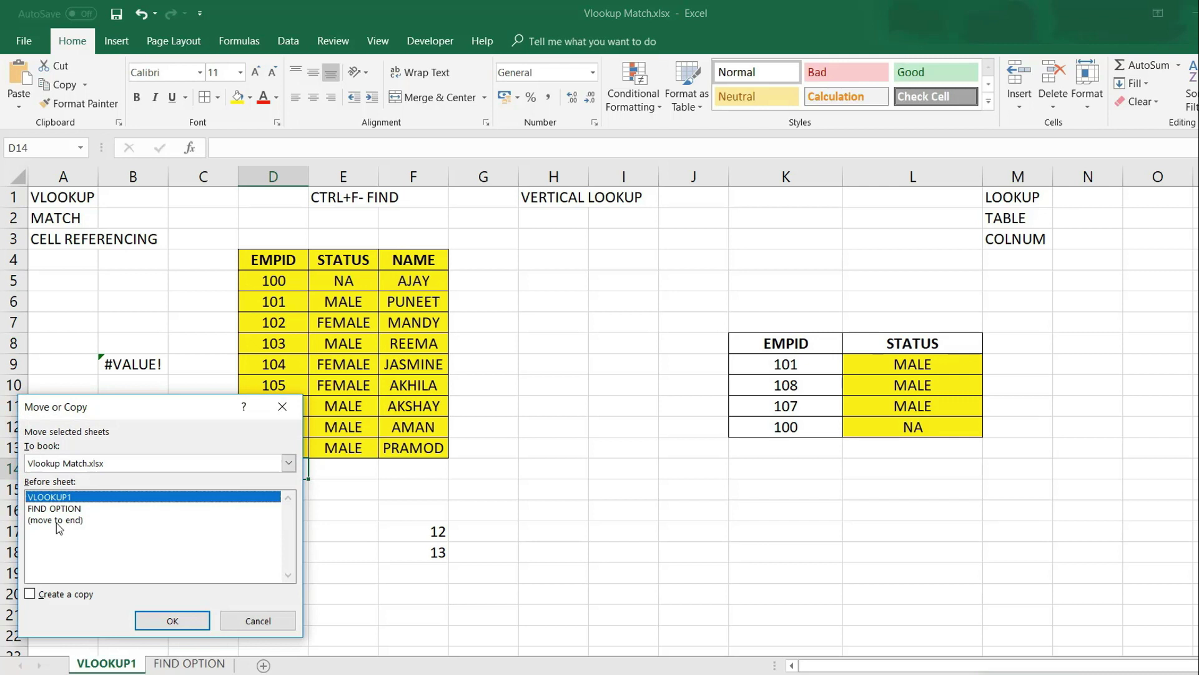
pyautogui.click(81, 520)
pyautogui.click(172, 620)
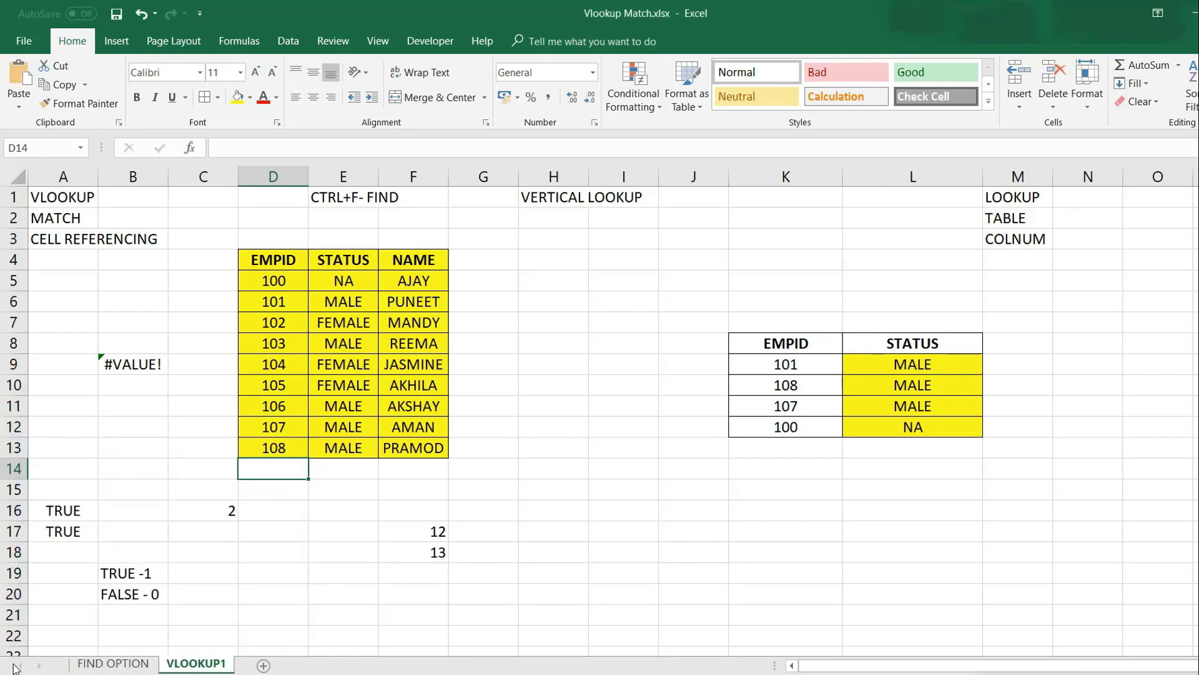
# Create a copy of VLOOKUP1 at the end and name it VLOOKUP2
pyautogui.rightClick(209, 664)
pyautogui.click(270, 532)
pyautogui.click(139, 602)
pyautogui.click(164, 528)
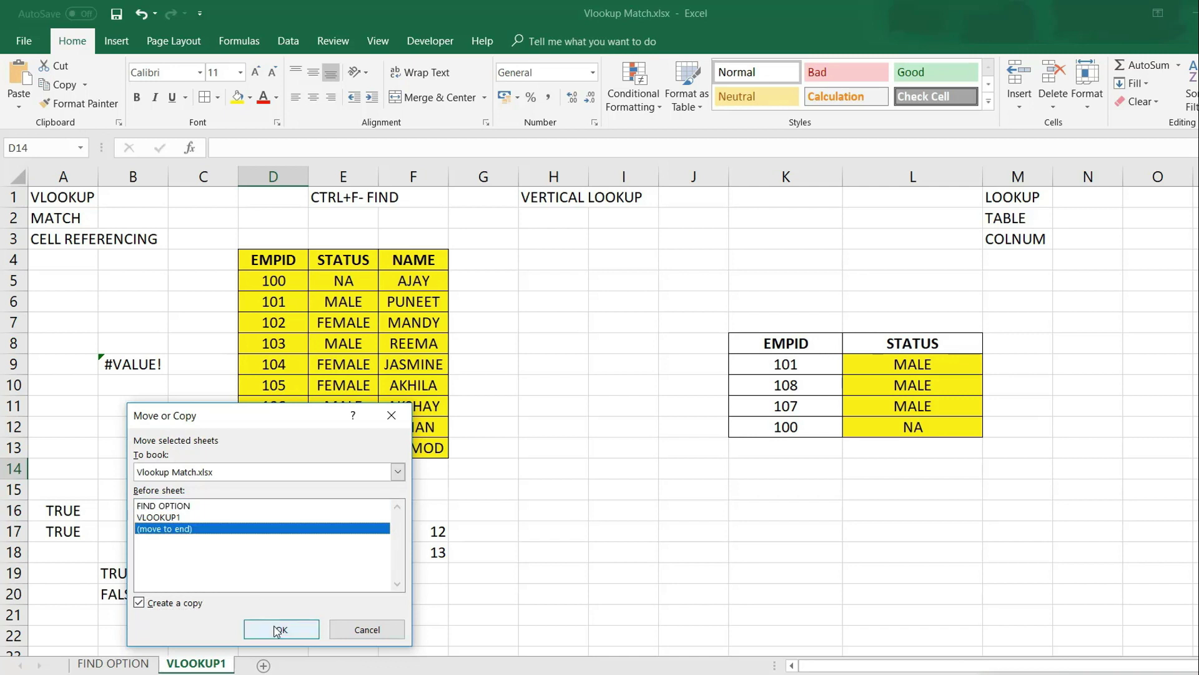
pyautogui.click(280, 629)
pyautogui.doubleClick(301, 664)
pyautogui.click(301, 664)
pyautogui.press('BackSpace')
pyautogui.write('2')
pyautogui.press('Delete')
pyautogui.press('Delete')
pyautogui.press('Delete')
# Add a NAME heading in M8 and clear the STATUS results in L10:L12
pyautogui.click(1018, 343)
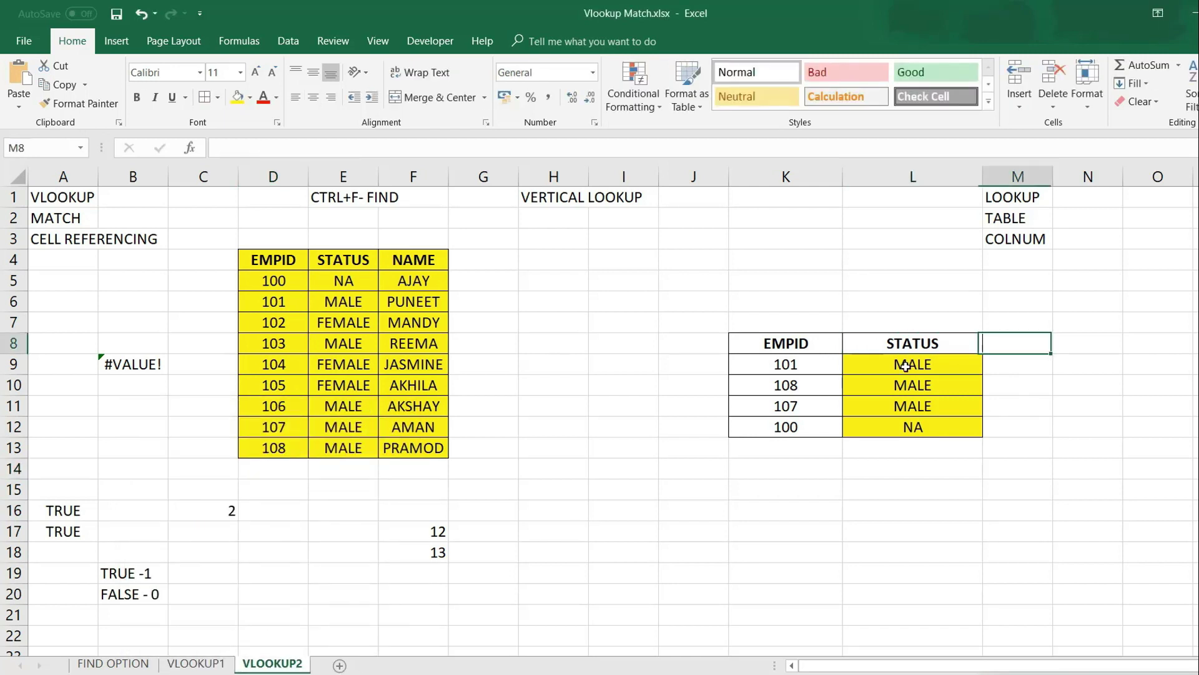
pyautogui.write('NAME')
pyautogui.press('Return')
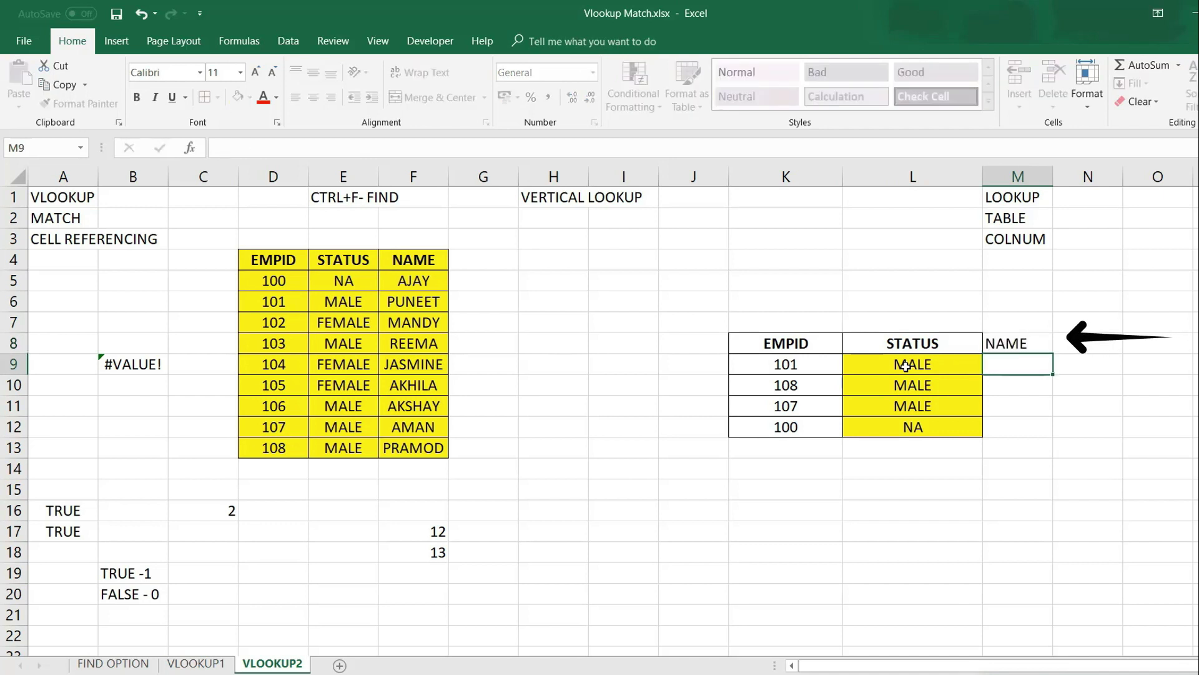
pyautogui.click(906, 367)
pyautogui.hotkey('ctrl', 'z')
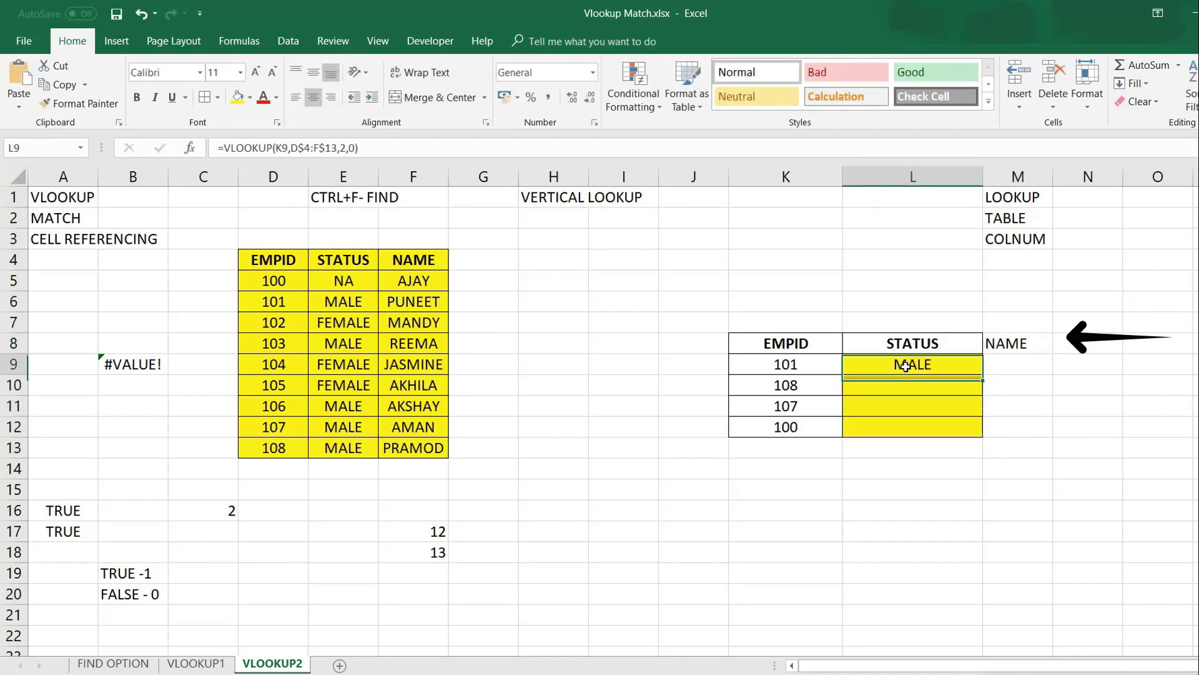
pyautogui.press('Up')
pyautogui.moveTo(781, 343); pyautogui.dragTo(1018, 342)
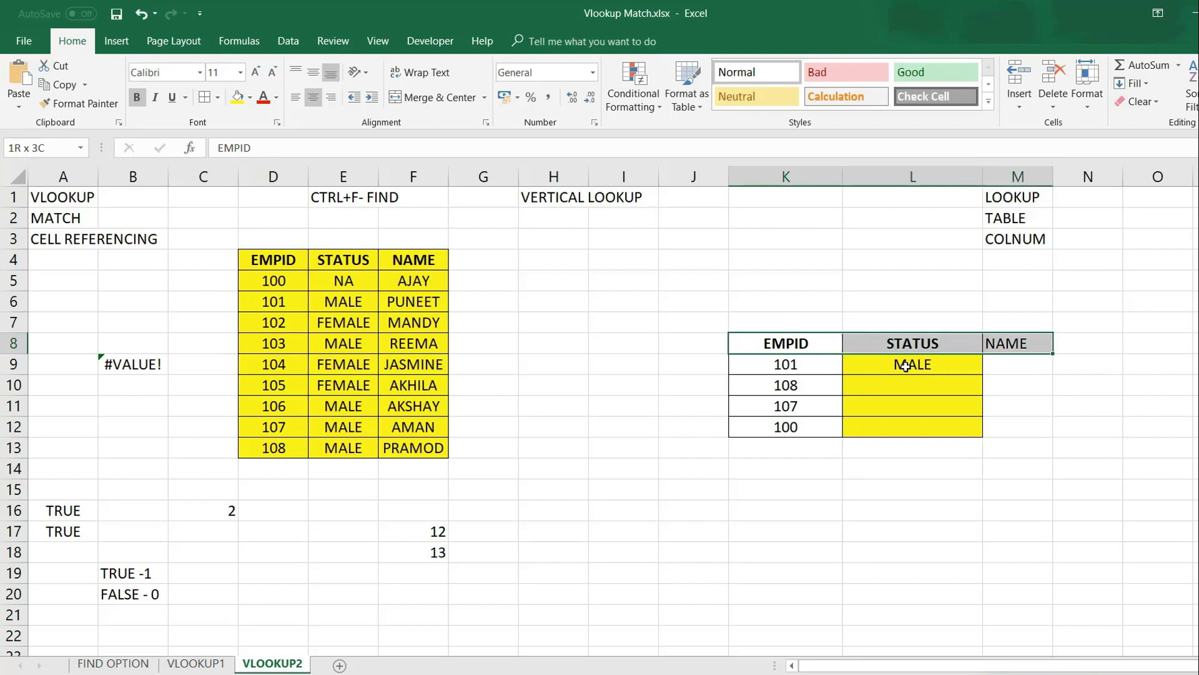
# Fill the header row K8:M8 and the NAME result cells yellow
pyautogui.click(237, 98)
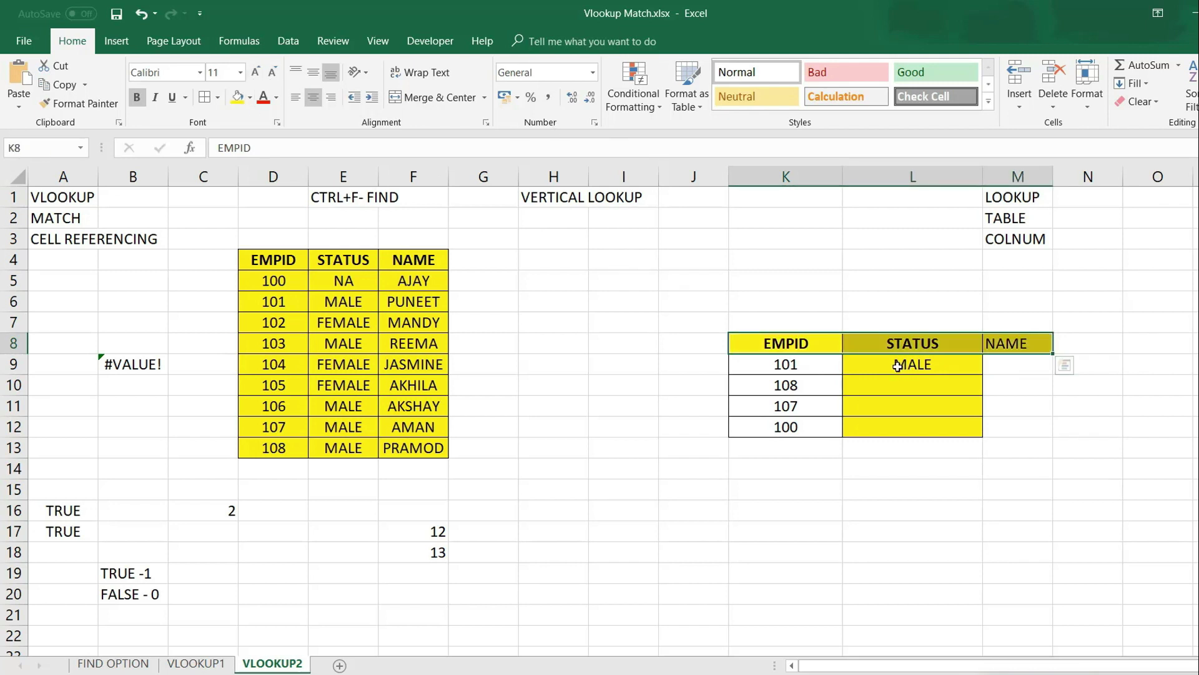
pyautogui.click(925, 368)
pyautogui.hotkey('shift', 'Right')
pyautogui.hotkey('shift', 'Down')
pyautogui.hotkey('shift', 'Down')
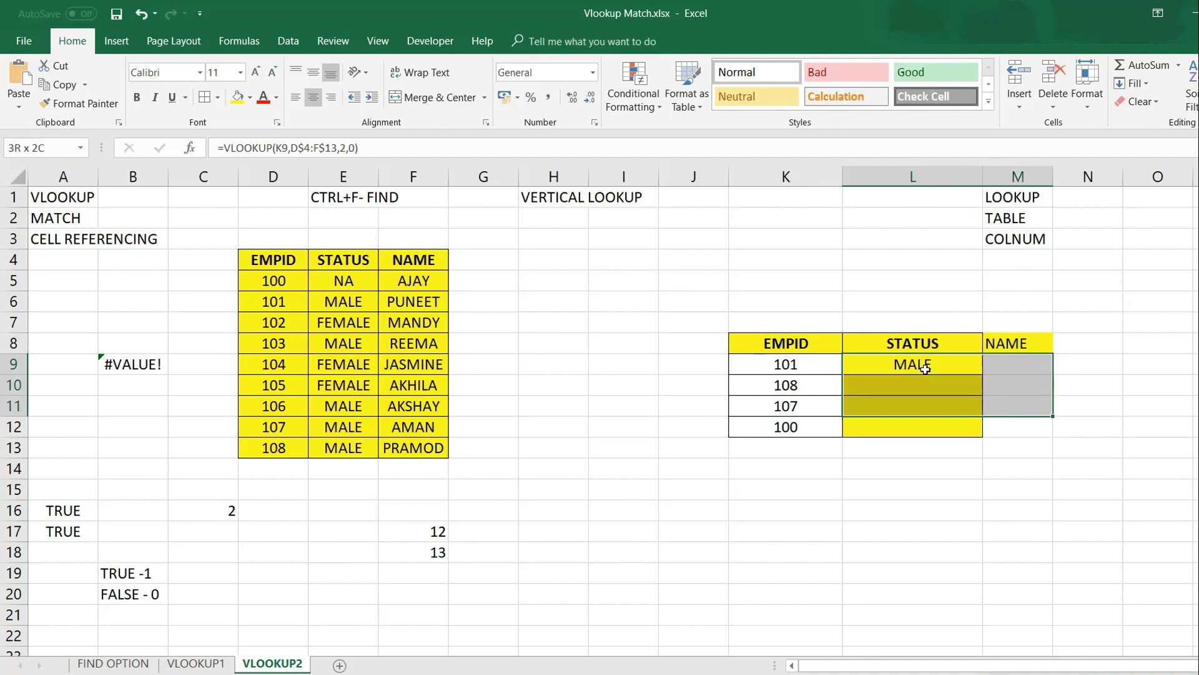
pyautogui.hotkey('shift', 'Down')
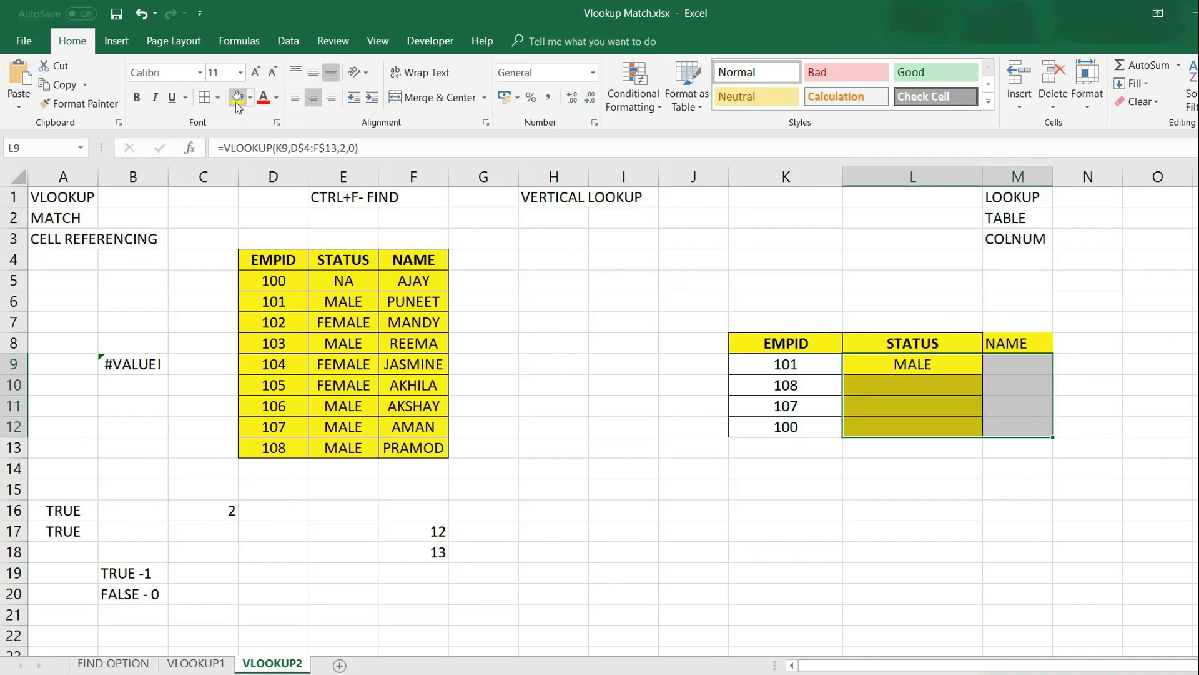
pyautogui.click(237, 98)
pyautogui.click(759, 320)
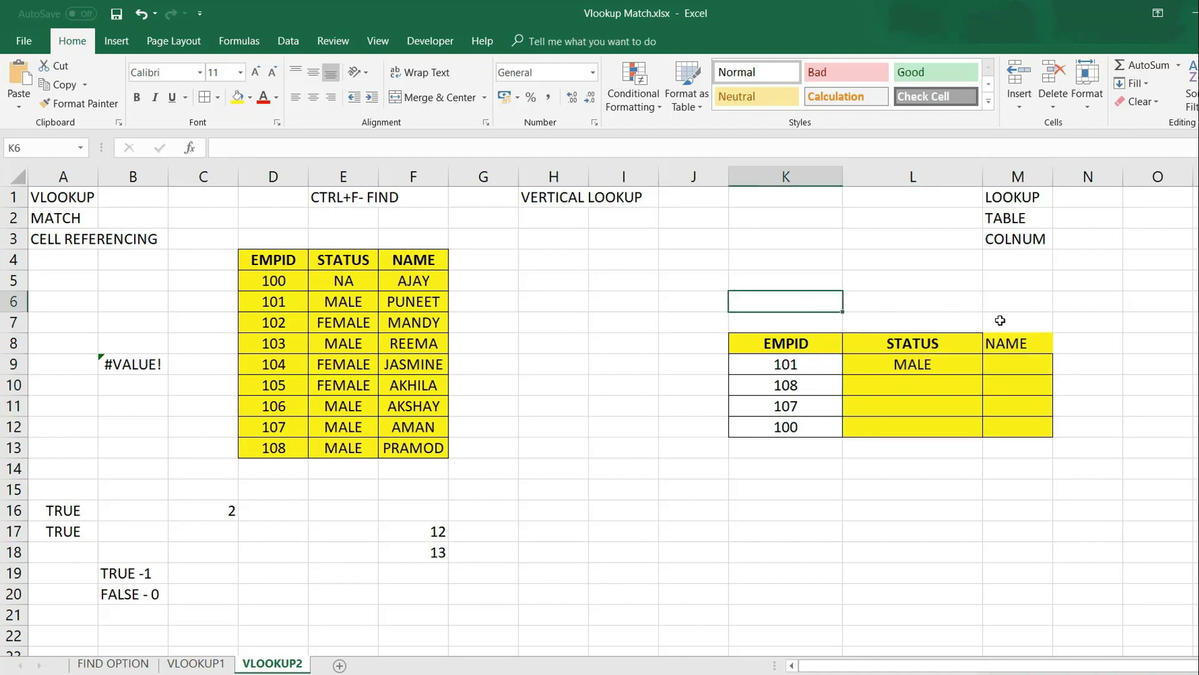
# Reselect the K8:M8 headers and re-confirm L9's lookup formula unchanged
pyautogui.click(842, 338)
pyautogui.hotkey('shift', 'Right')
pyautogui.hotkey('shift', 'Right')
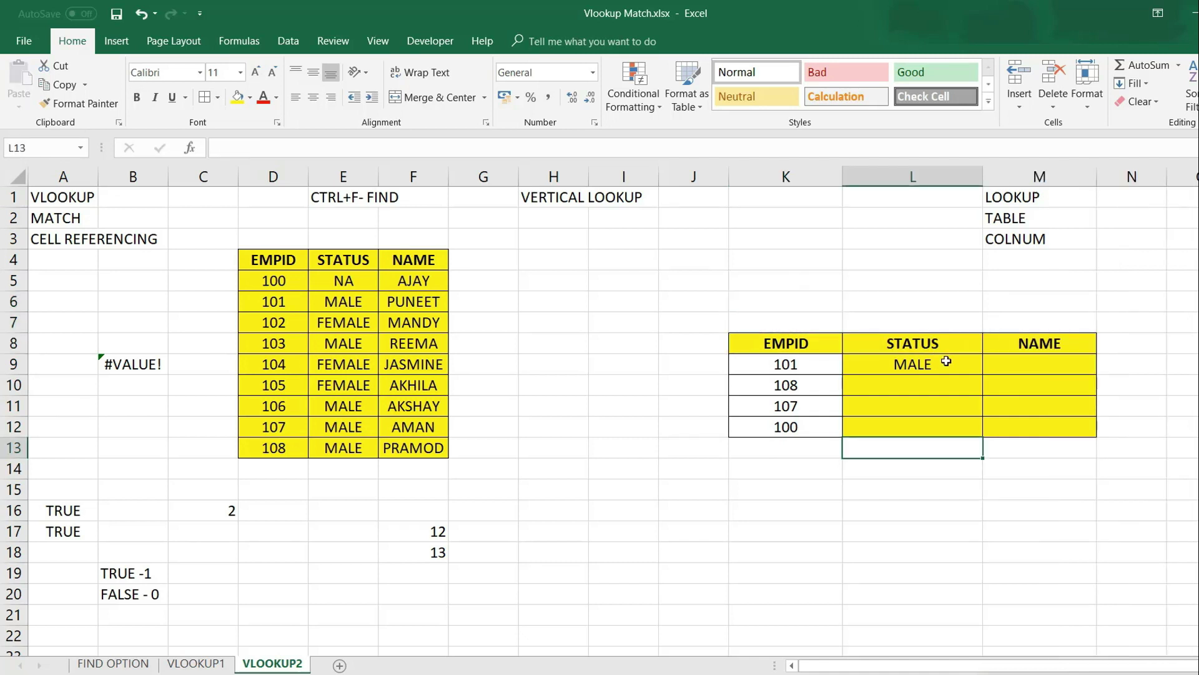
pyautogui.click(946, 361)
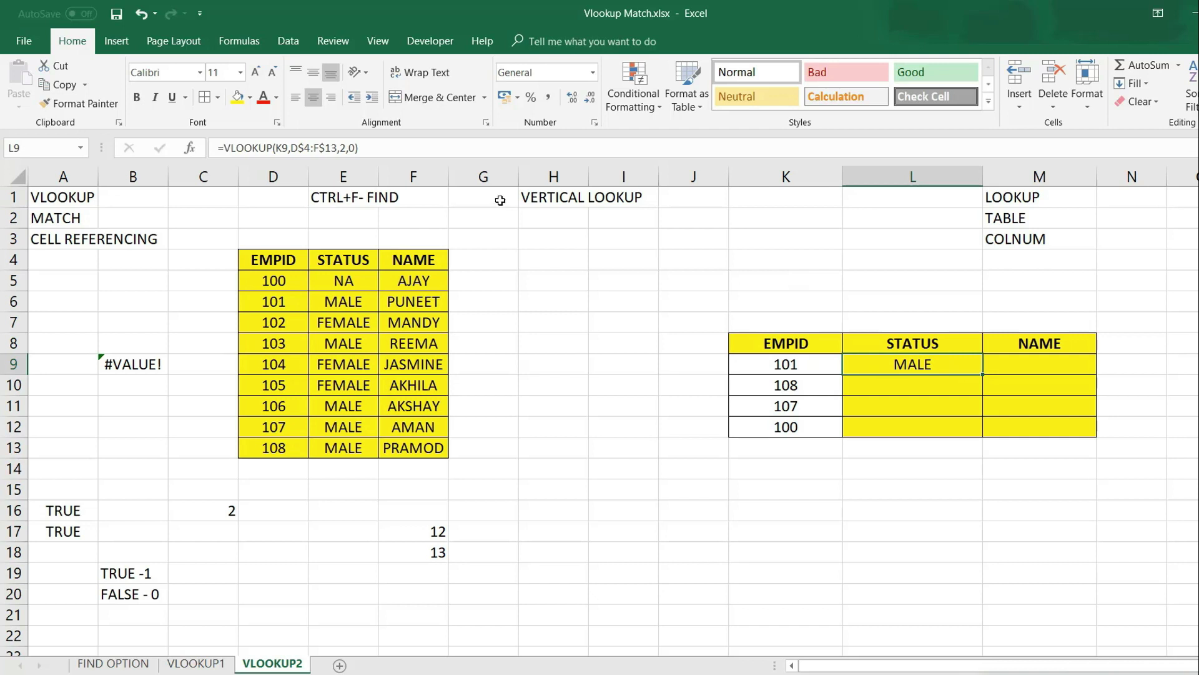
pyautogui.press('F2')
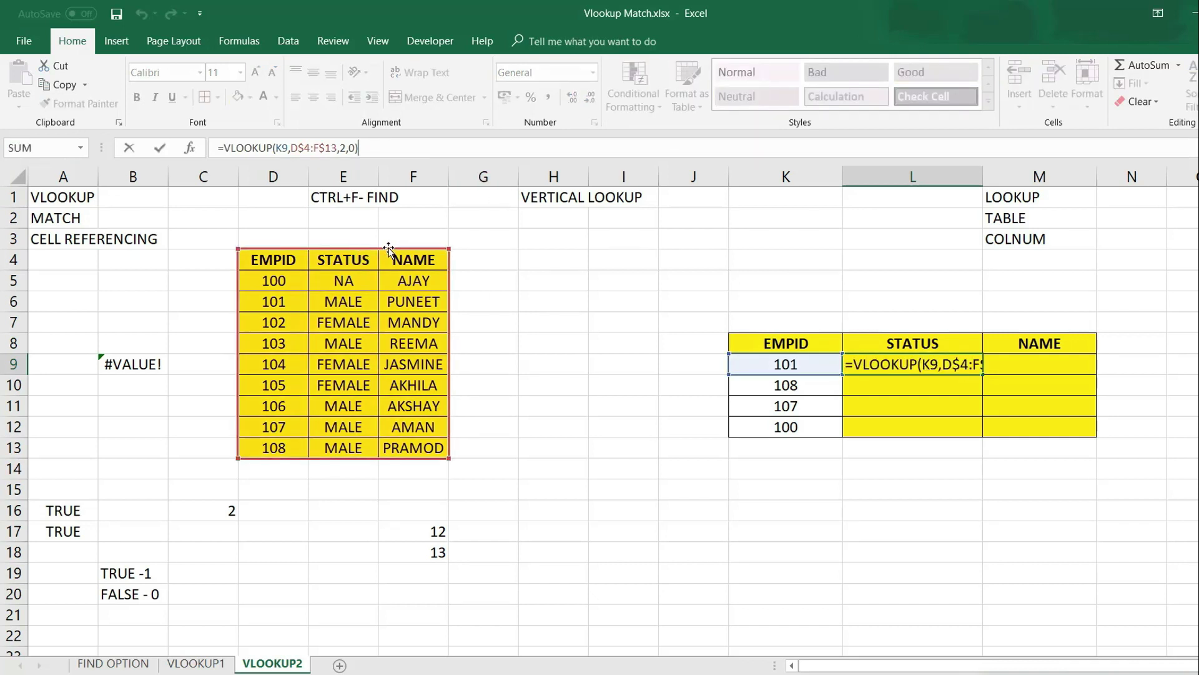
pyautogui.press('Return')
pyautogui.press('Up')
pyautogui.moveTo(984, 374); pyautogui.dragTo(1062, 370)
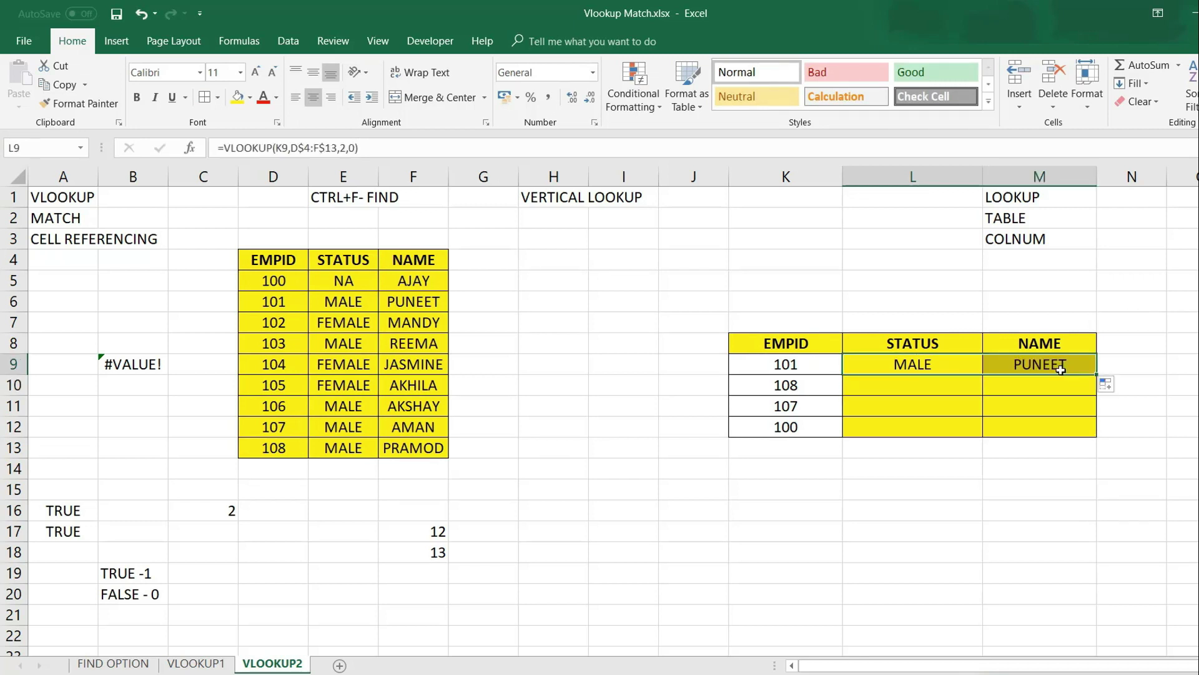
pyautogui.click(1061, 369)
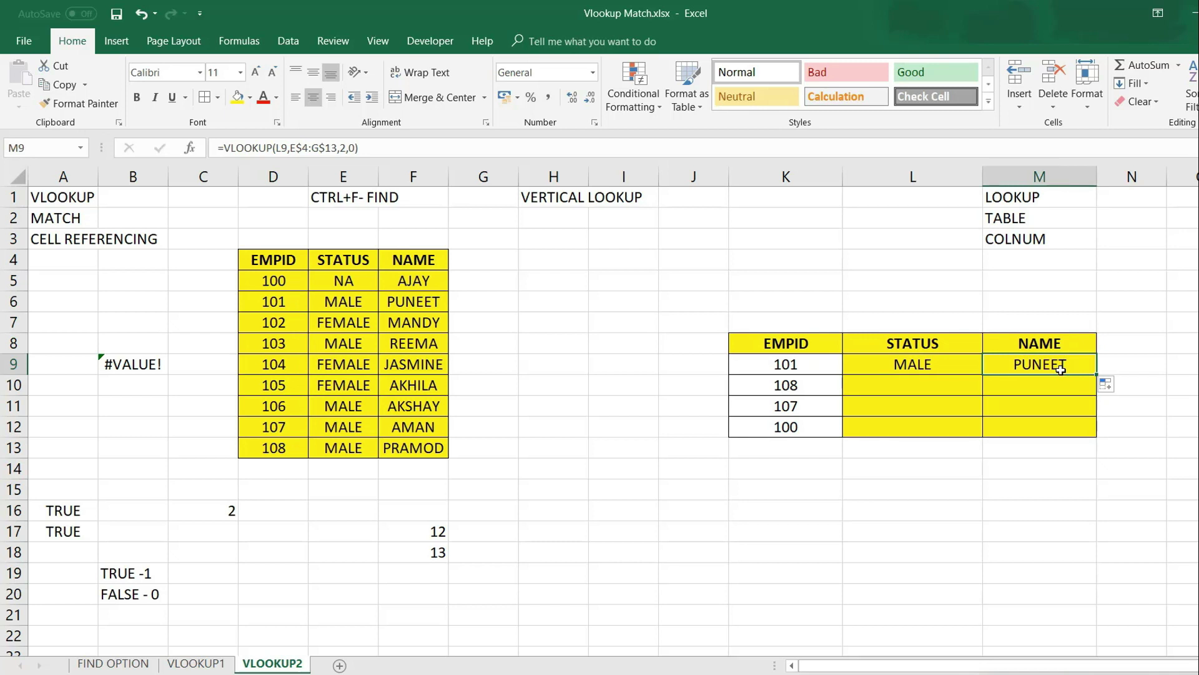
pyautogui.click(333, 148)
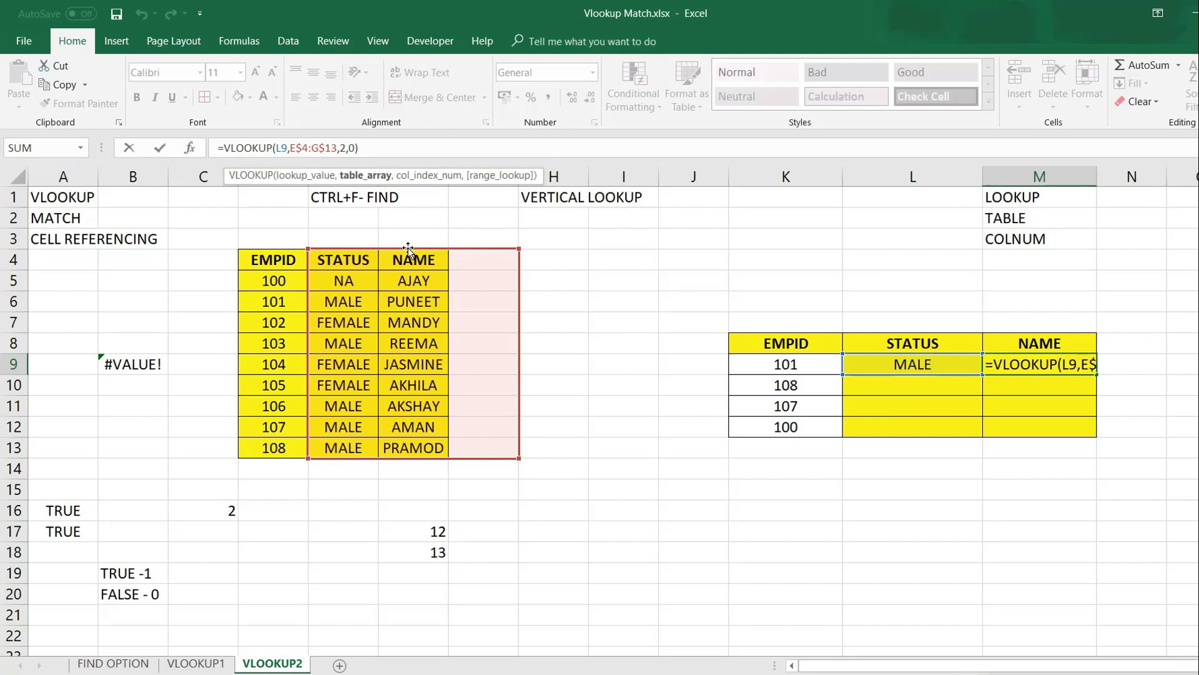
pyautogui.press('Return')
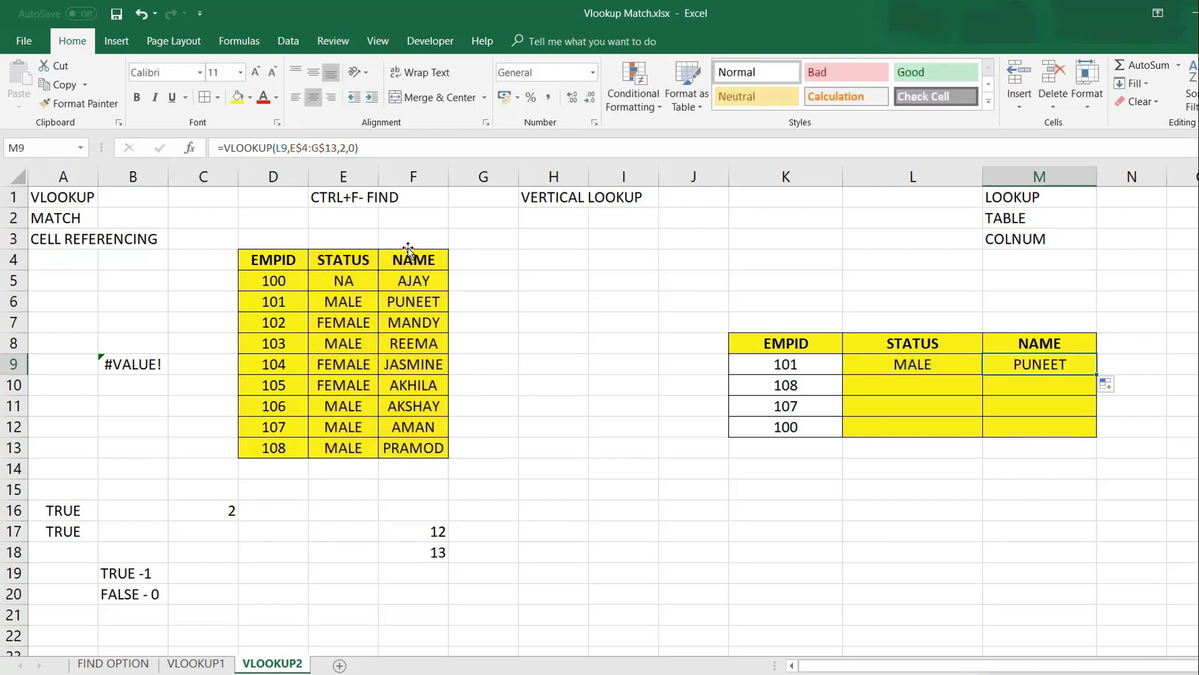
pyautogui.click(806, 361)
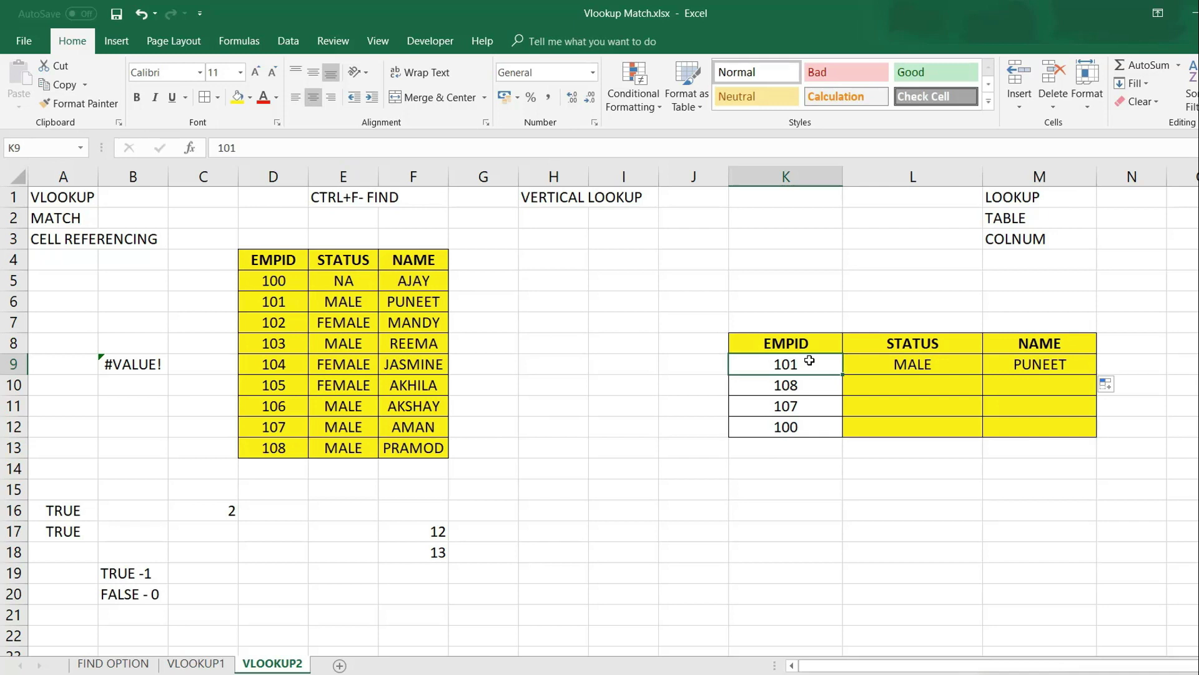
pyautogui.moveTo(810, 360); pyautogui.dragTo(802, 439)
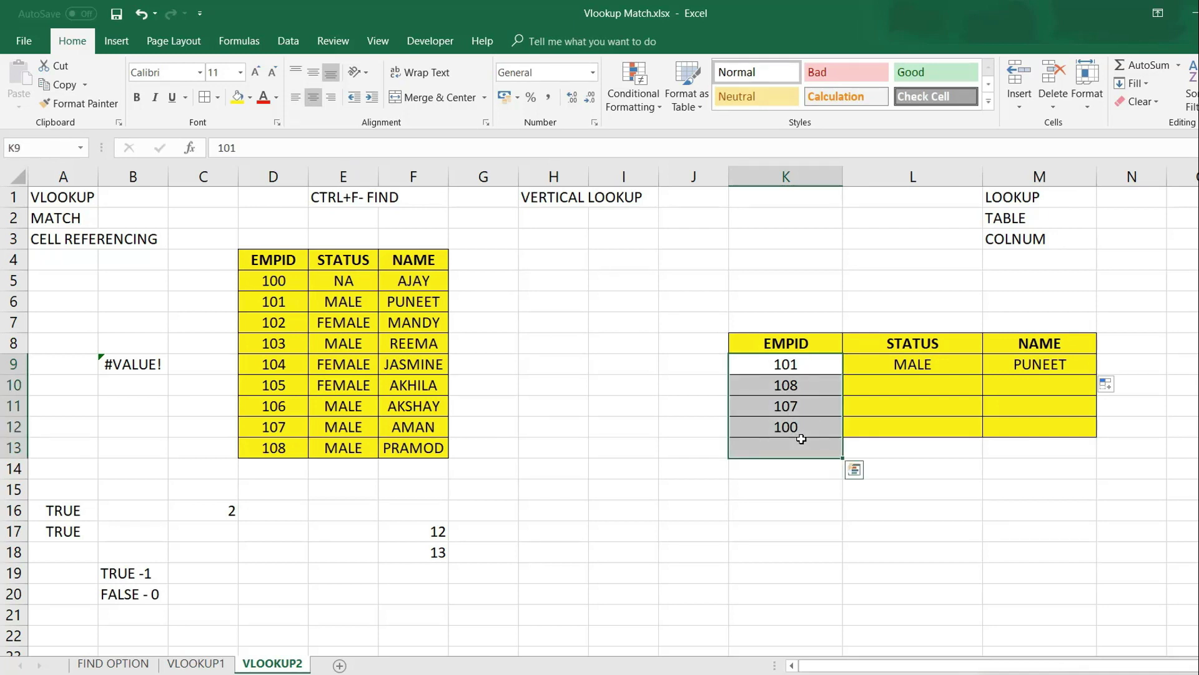
pyautogui.click(770, 360)
pyautogui.click(1009, 367)
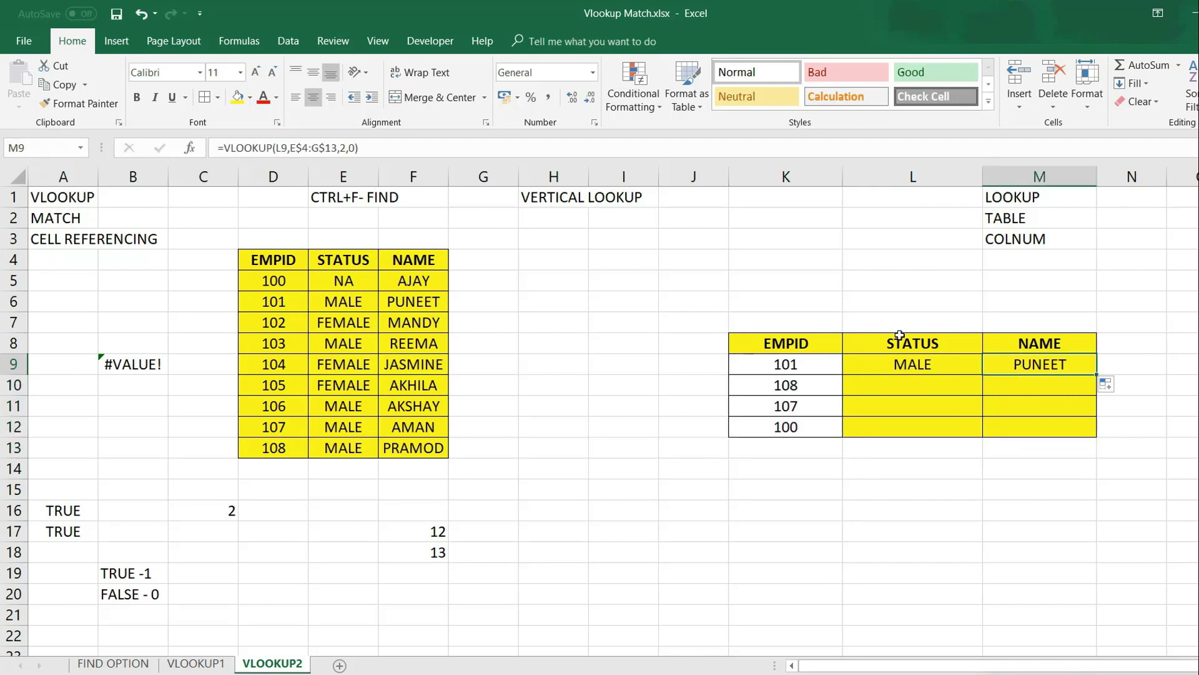
pyautogui.click(337, 149)
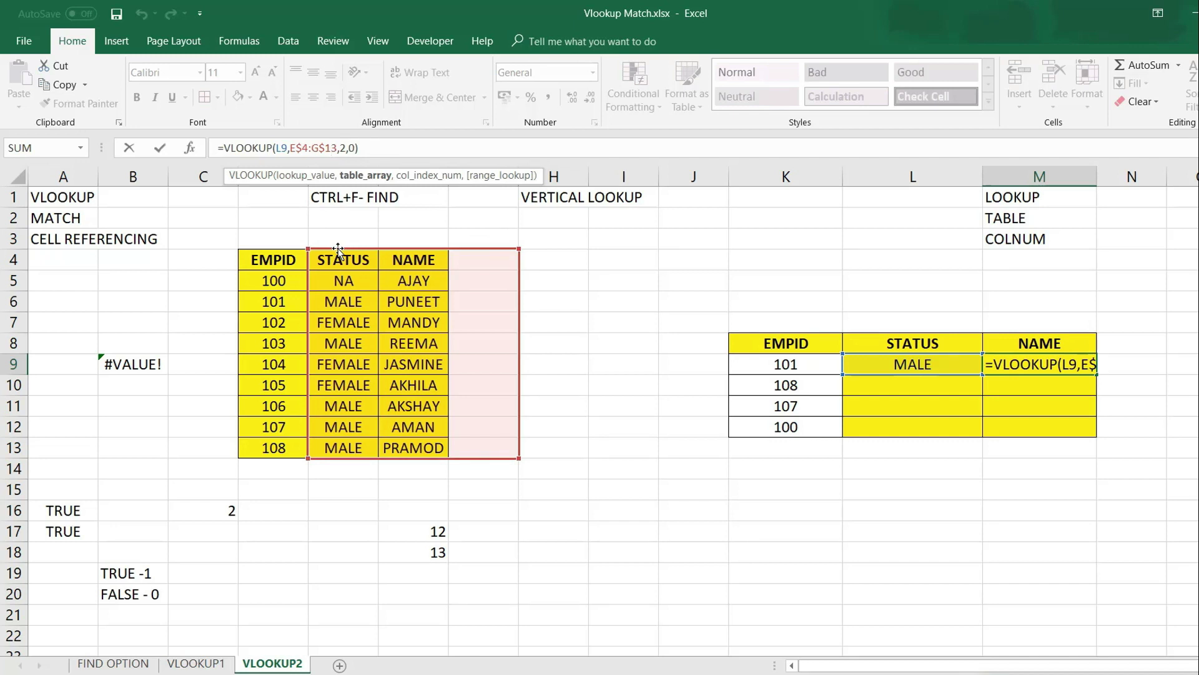
pyautogui.press('Return')
pyautogui.click(364, 281)
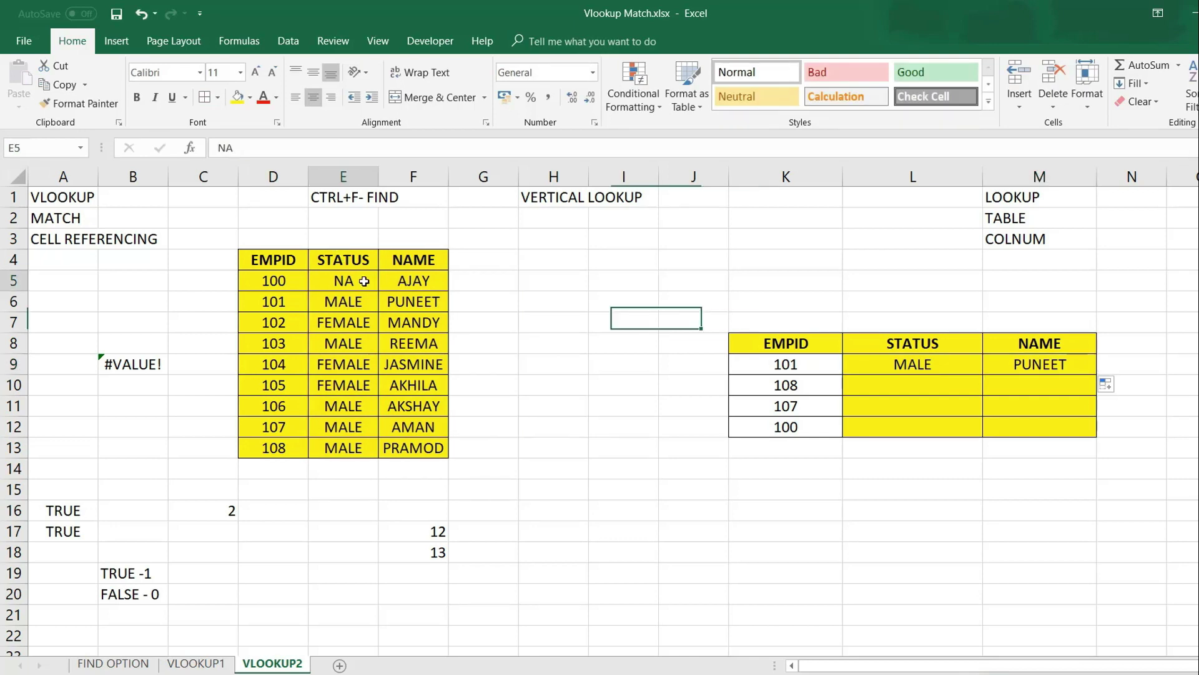
pyautogui.write('MALE')
pyautogui.press('Return')
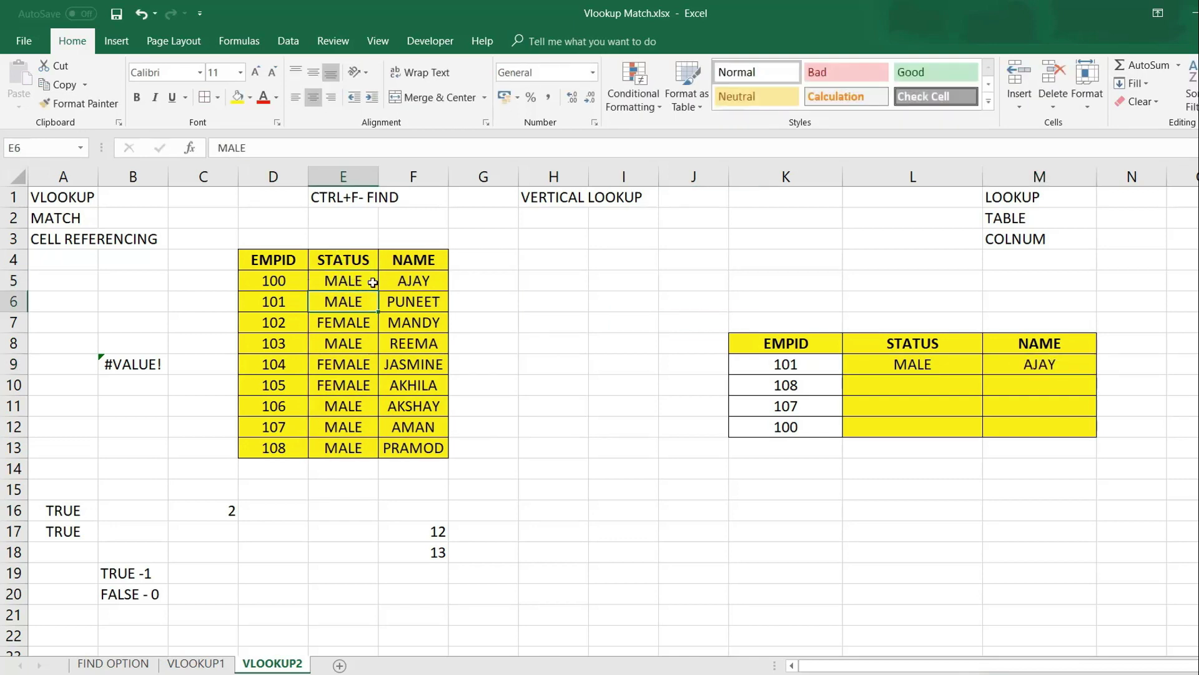
pyautogui.click(1051, 359)
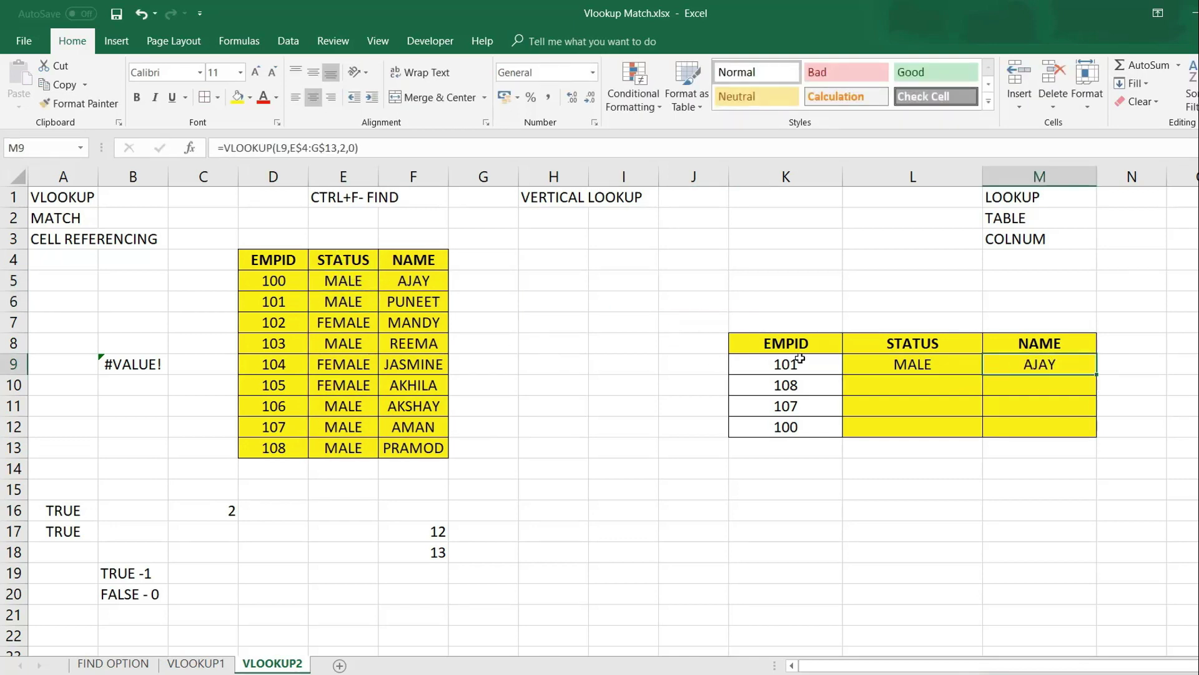
pyautogui.click(799, 358)
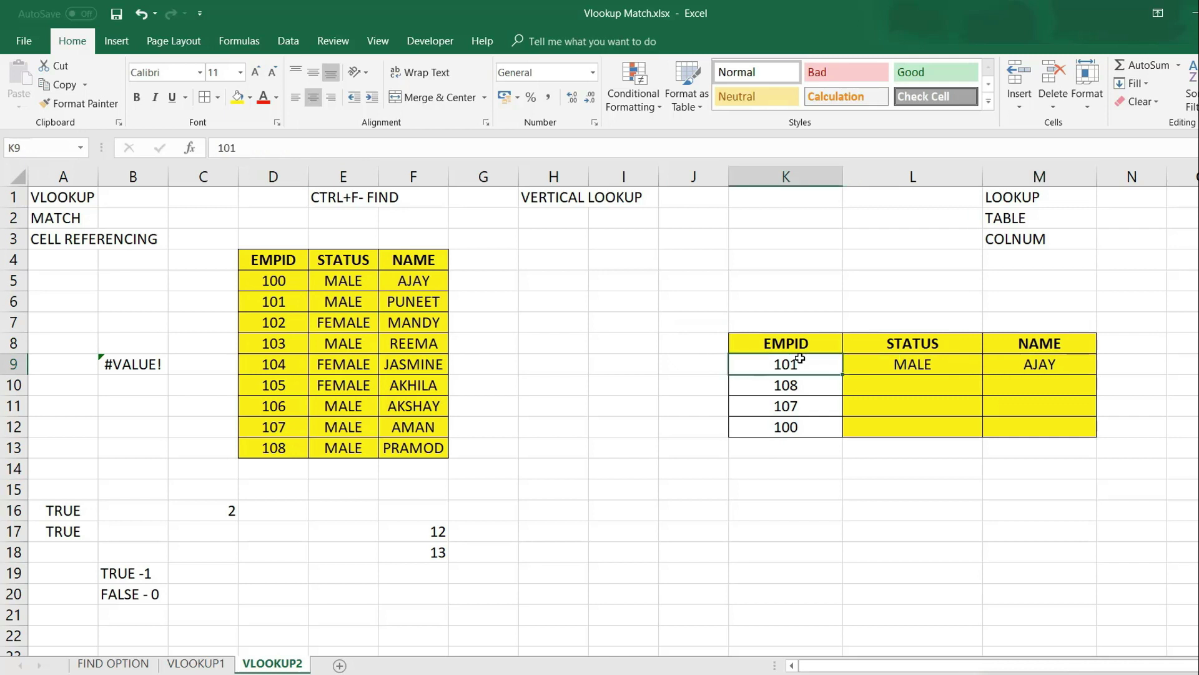
pyautogui.click(346, 303)
pyautogui.click(397, 302)
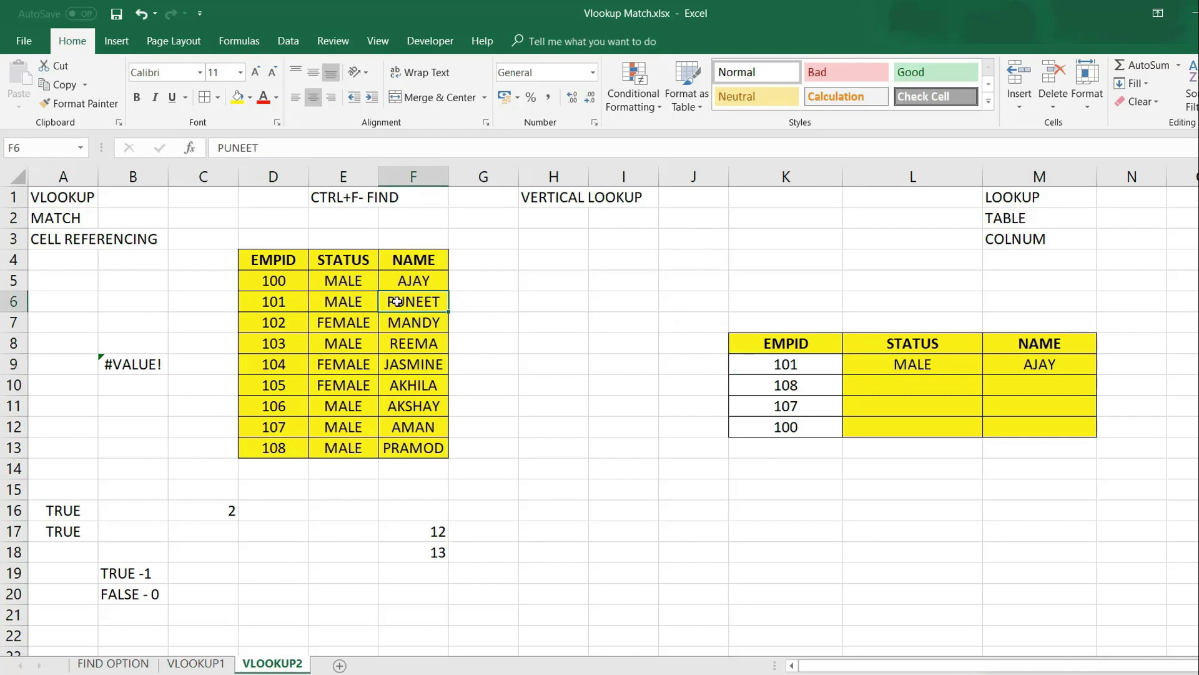
pyautogui.click(1055, 365)
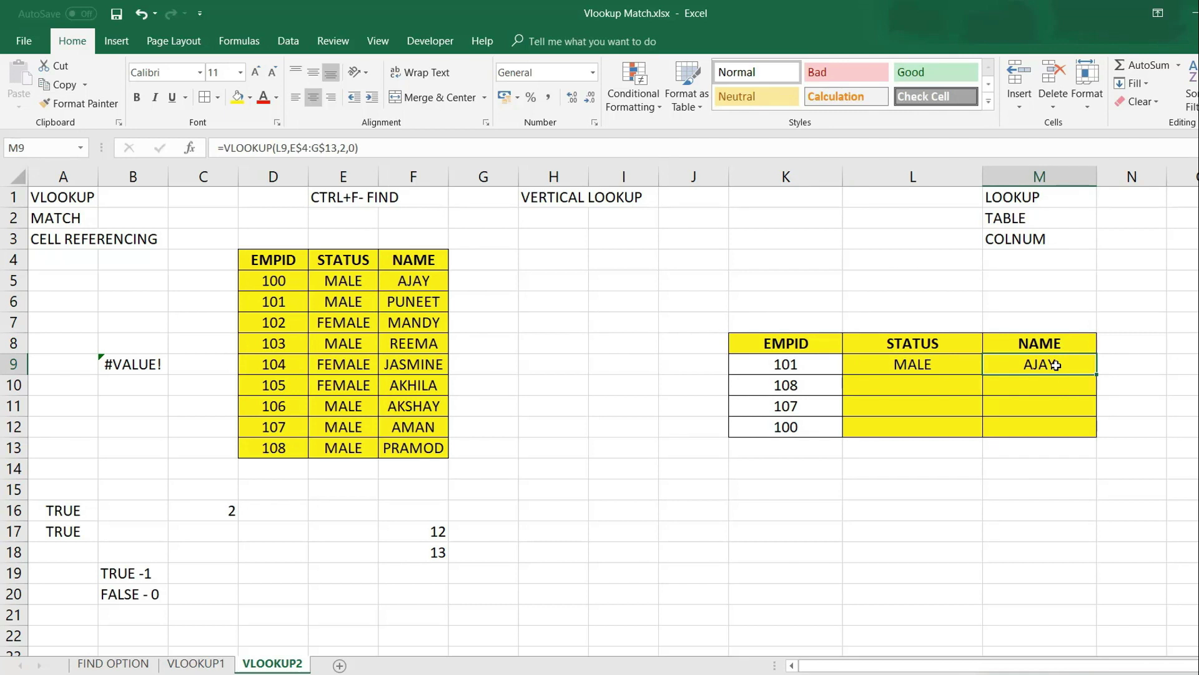
pyautogui.click(339, 150)
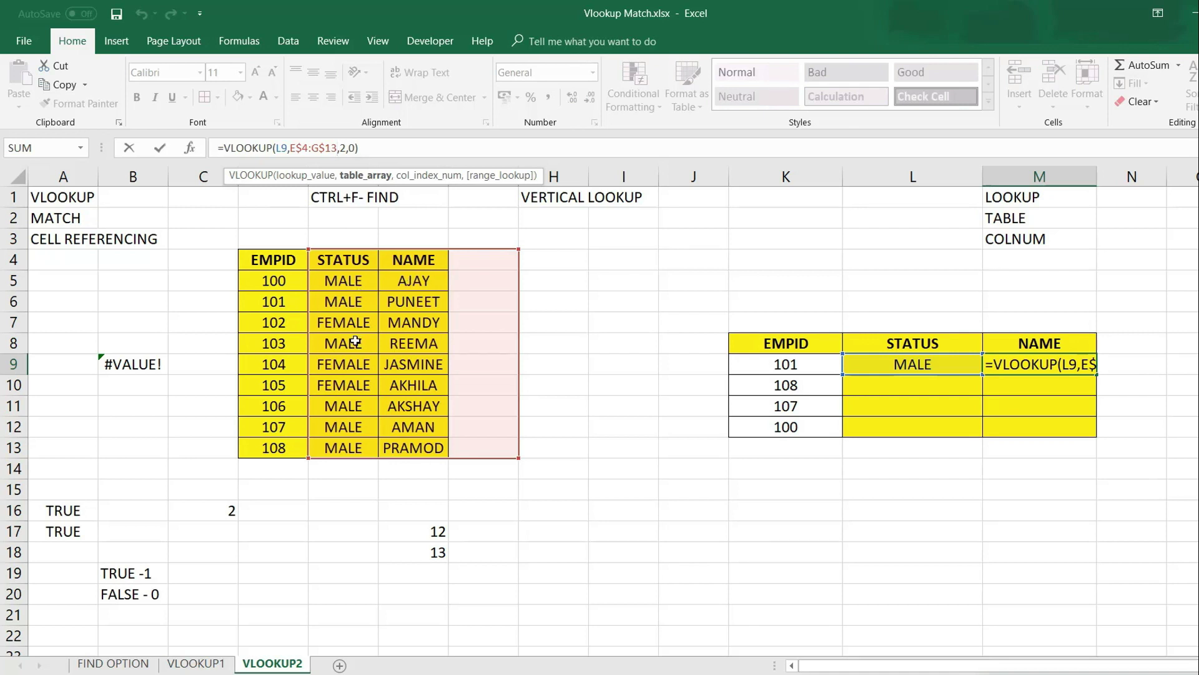
pyautogui.hotkey('ctrl', 'Return')
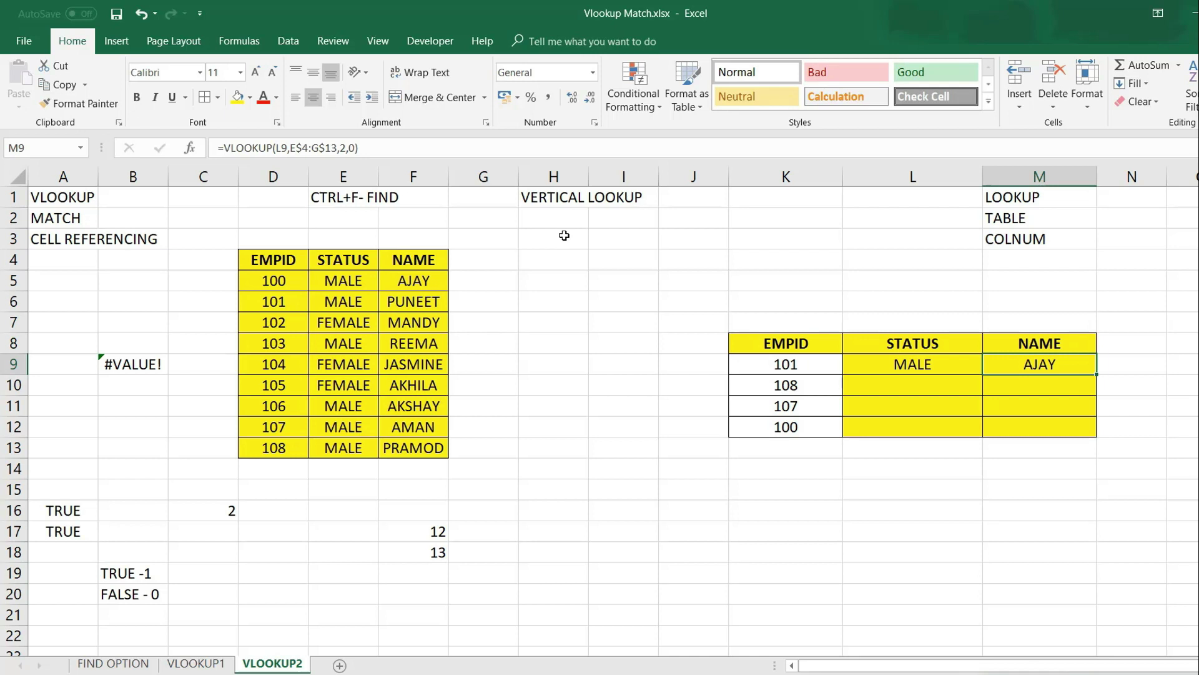
pyautogui.click(286, 340)
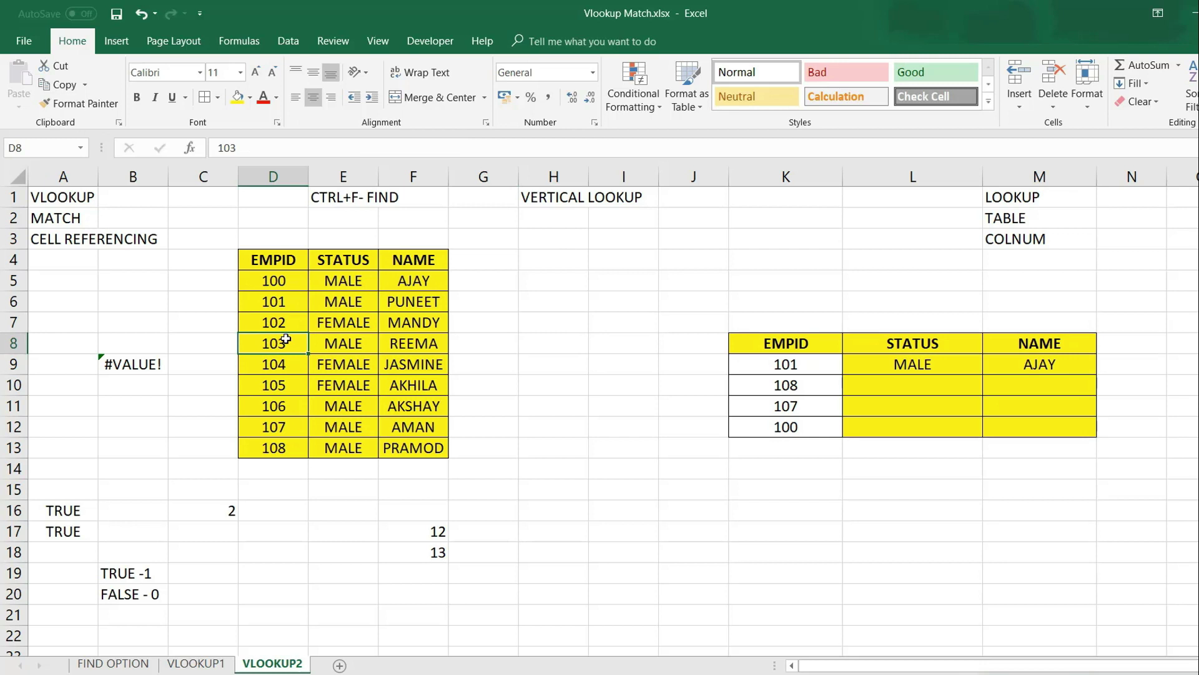
pyautogui.write('101')
pyautogui.press('Up')
pyautogui.press('Up')
pyautogui.hotkey('shift', 'Right')
pyautogui.hotkey('shift', 'Right')
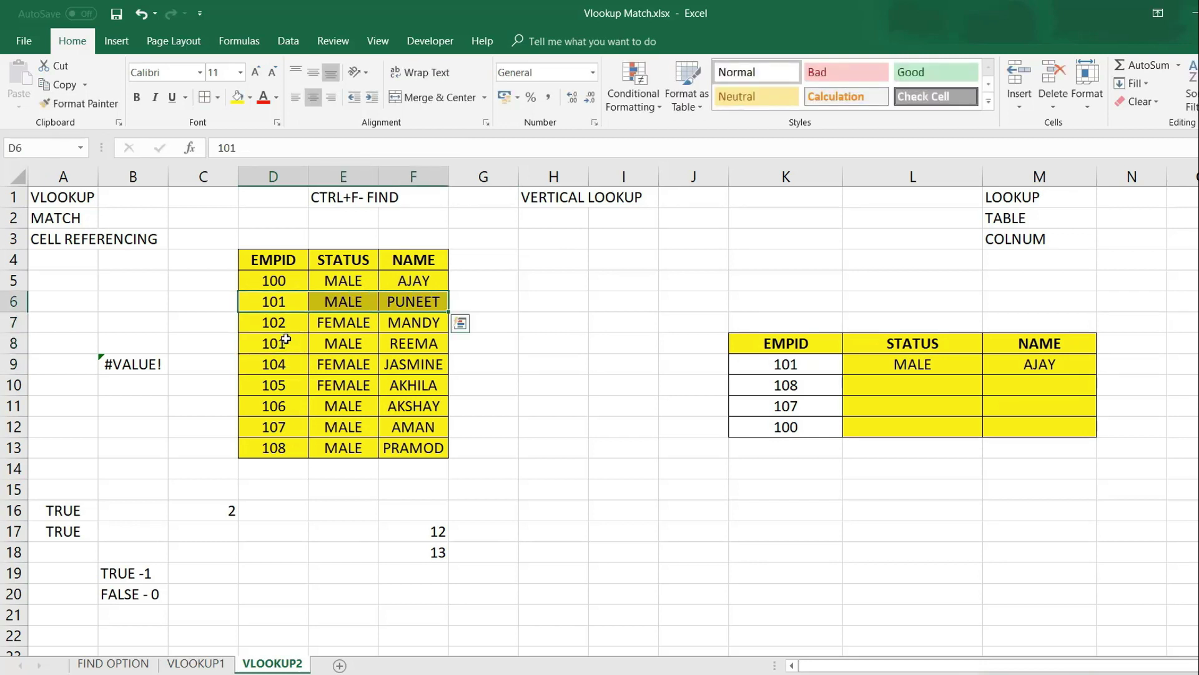
pyautogui.click(285, 339)
pyautogui.hotkey('shift', 'Right')
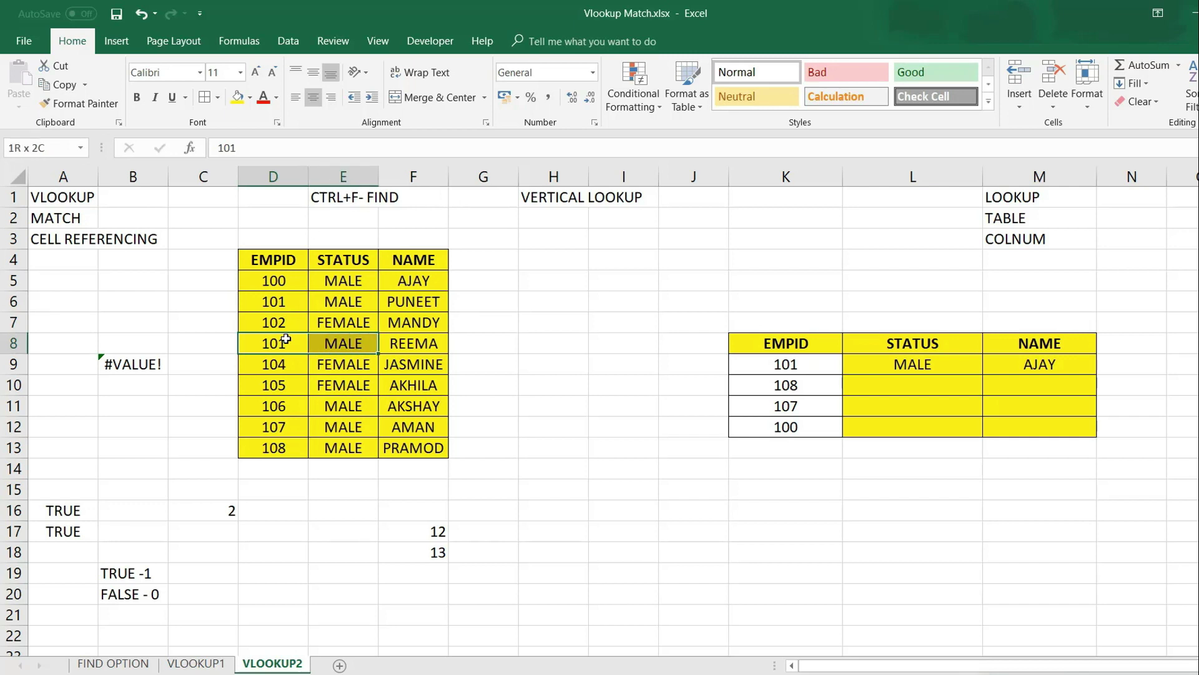
pyautogui.hotkey('shift', 'Right')
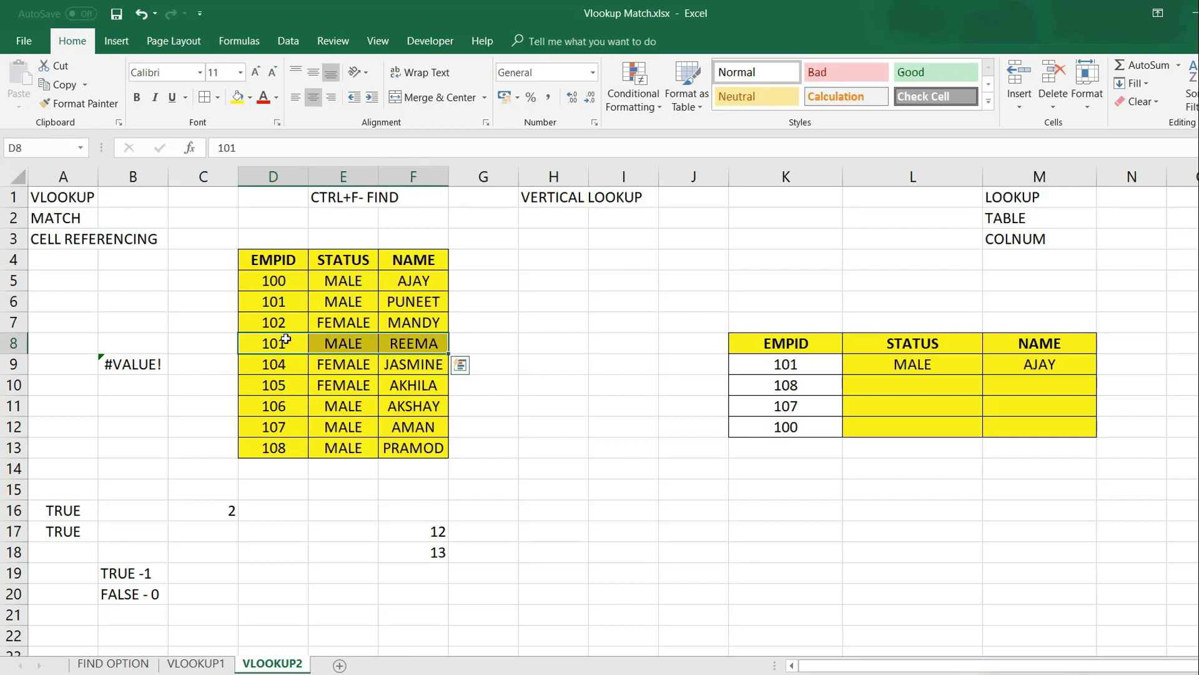
pyautogui.hotkey('ctrl', 'z')
pyautogui.hotkey('ctrl', 'z')
pyautogui.hotkey('ctrl', 'z')
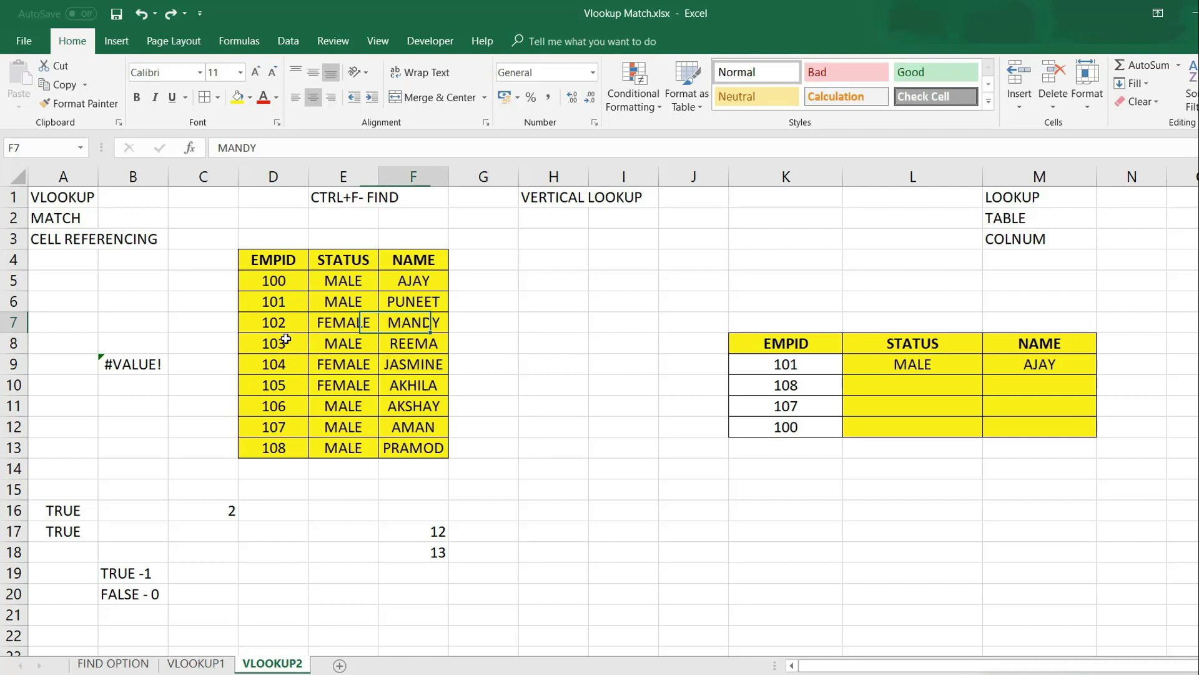
pyautogui.press('Right')
pyautogui.press('Right')
pyautogui.press('Right')
pyautogui.press('Right')
pyautogui.press('Right')
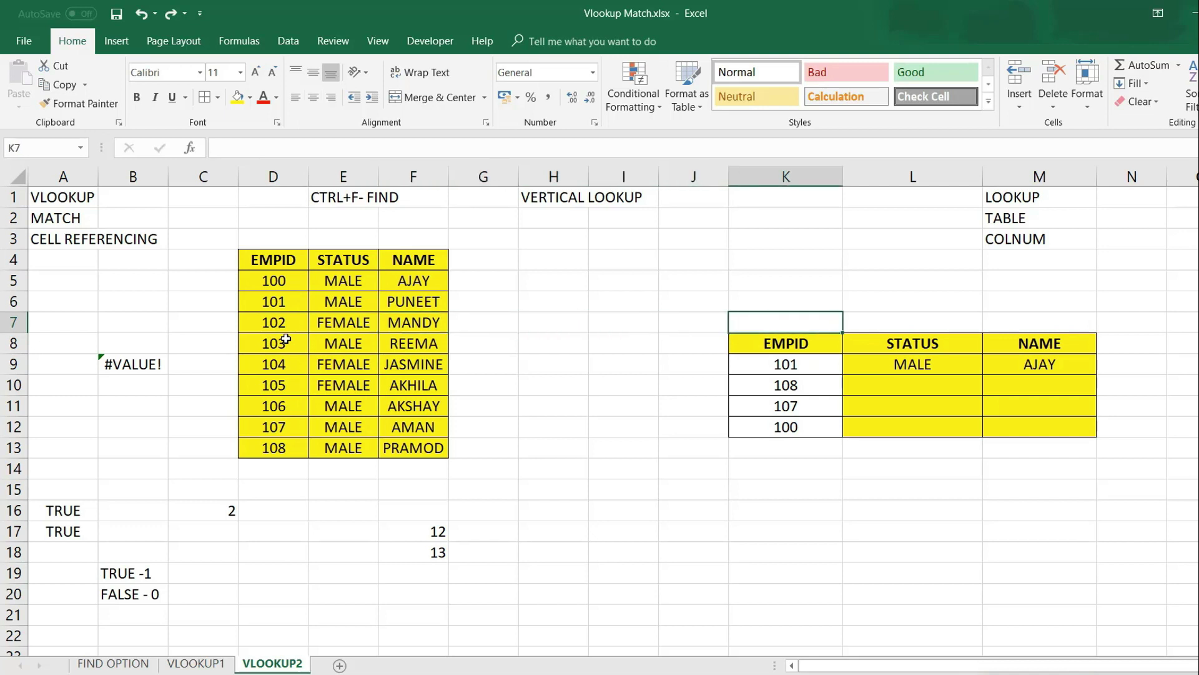
pyautogui.press('Down')
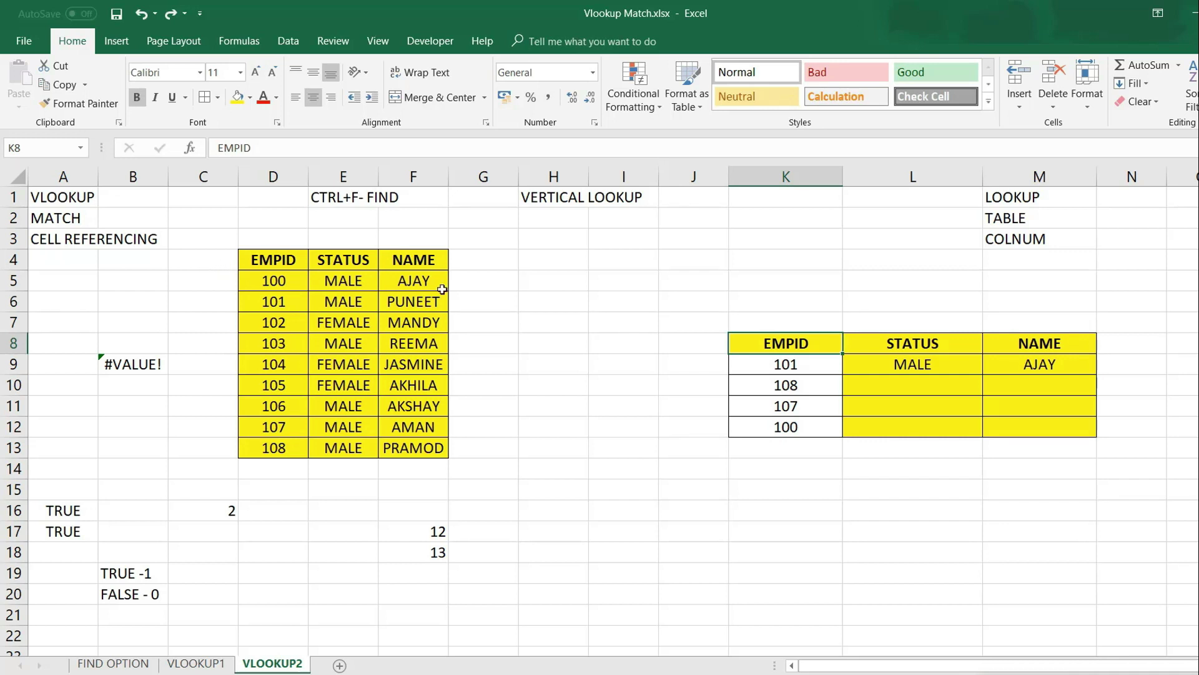
# Type the note 'LOOKUP VALUE IN VLOOKUP SHOULD BE UNIQUE AND AVAILABLE IN BOTH TABLES' in I4
pyautogui.click(624, 265)
pyautogui.write('LOOKUP VALUE IN VLOOKUP SHOULD BE UNIQUE')
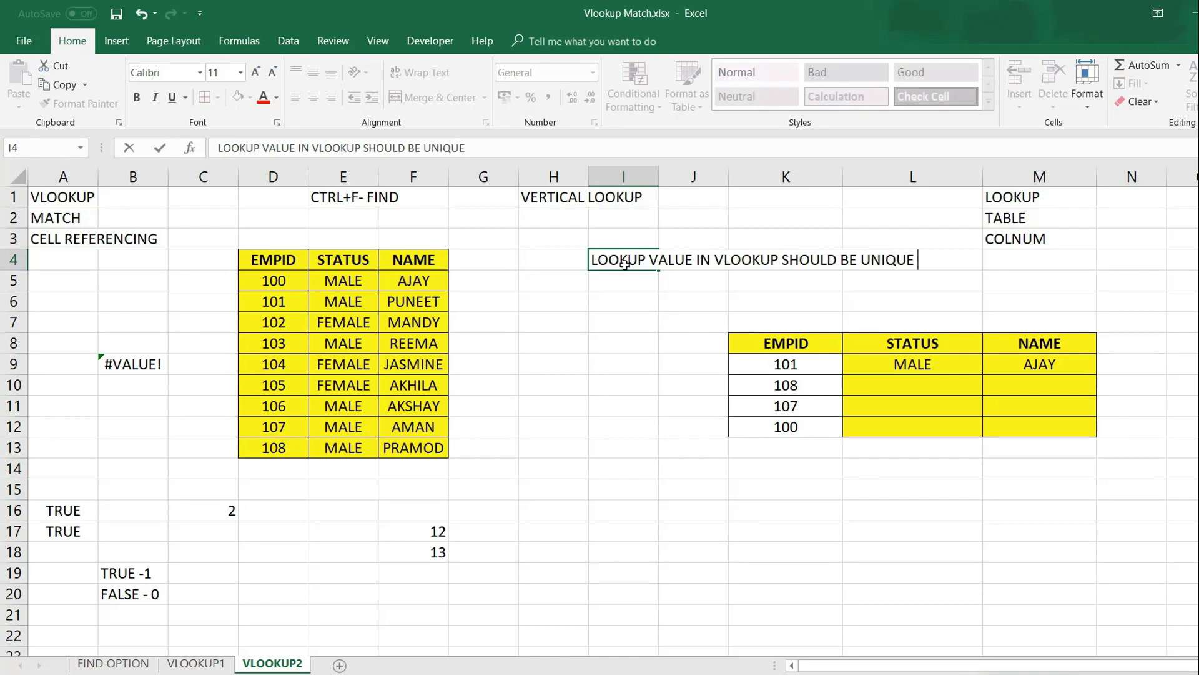
pyautogui.write(' AND AVAILABLE ')
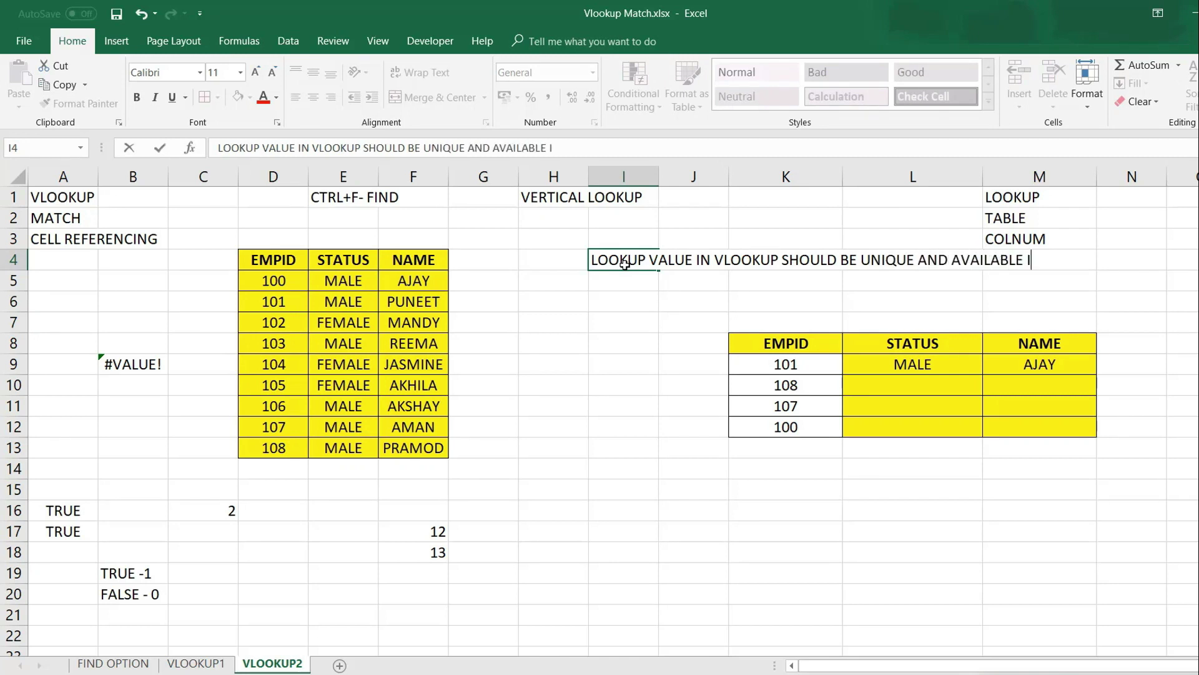
pyautogui.write('IN BOTH TABLES')
pyautogui.press('Return')
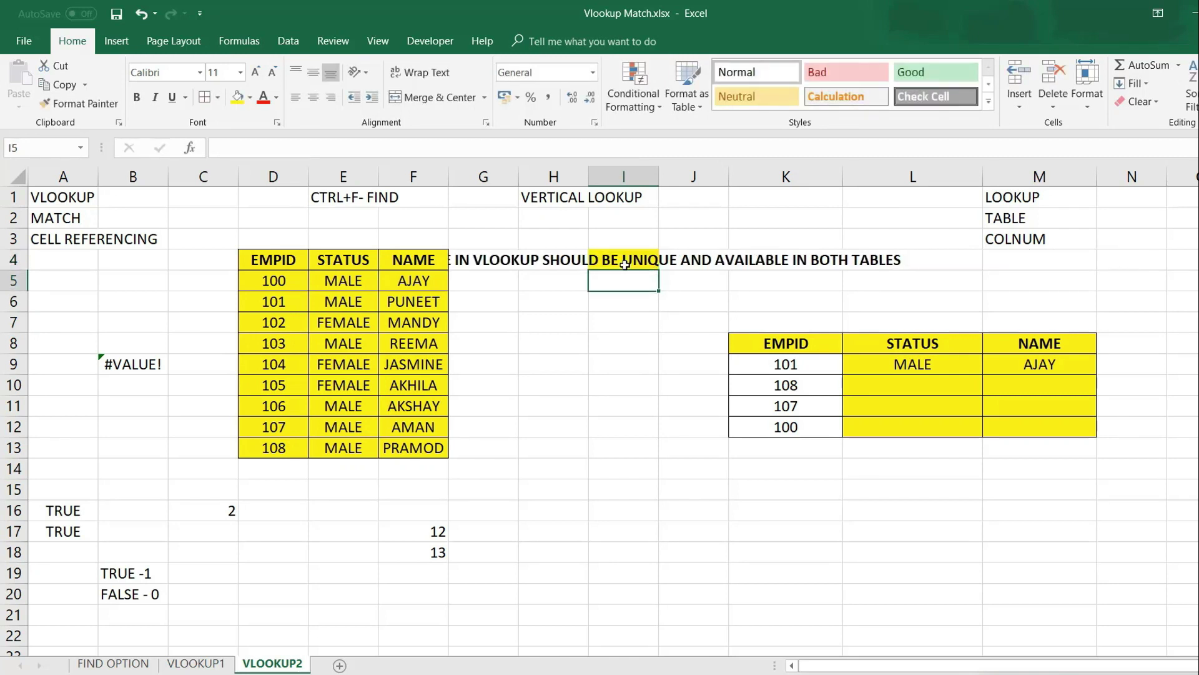
# Clear the EMPID values D4:D13 to show #N/A lookups, then undo to restore them
pyautogui.click(275, 263)
pyautogui.hotkey('ctrl', 'shift', 'Down')
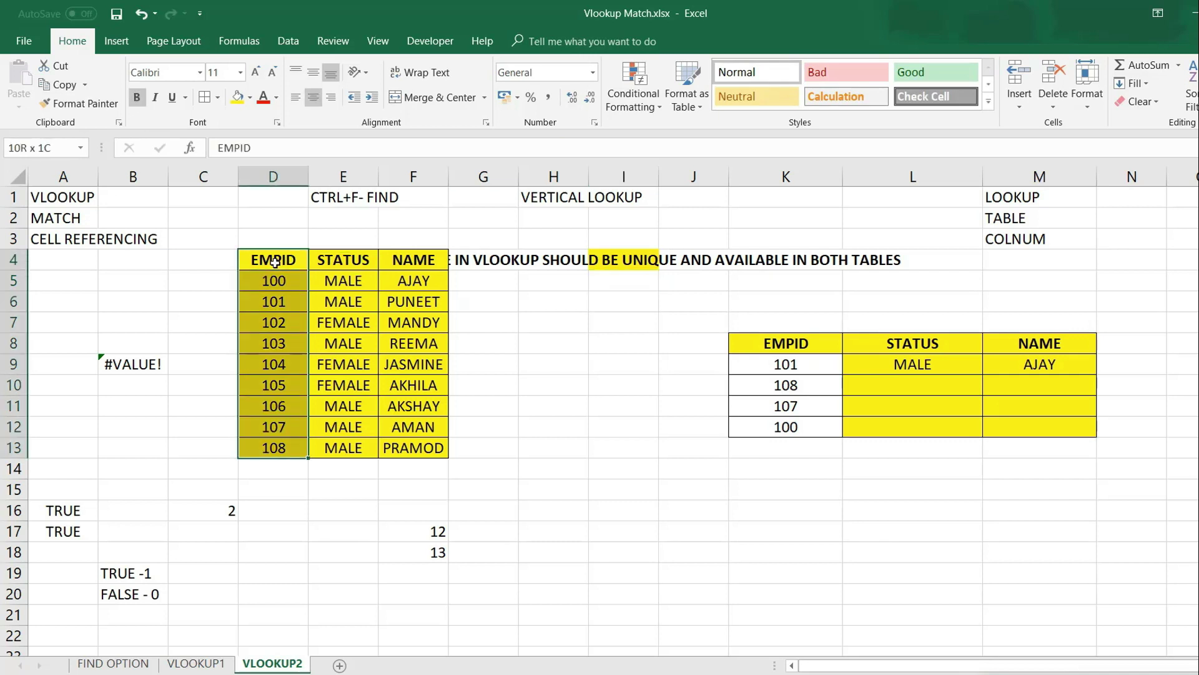
pyautogui.press('Delete')
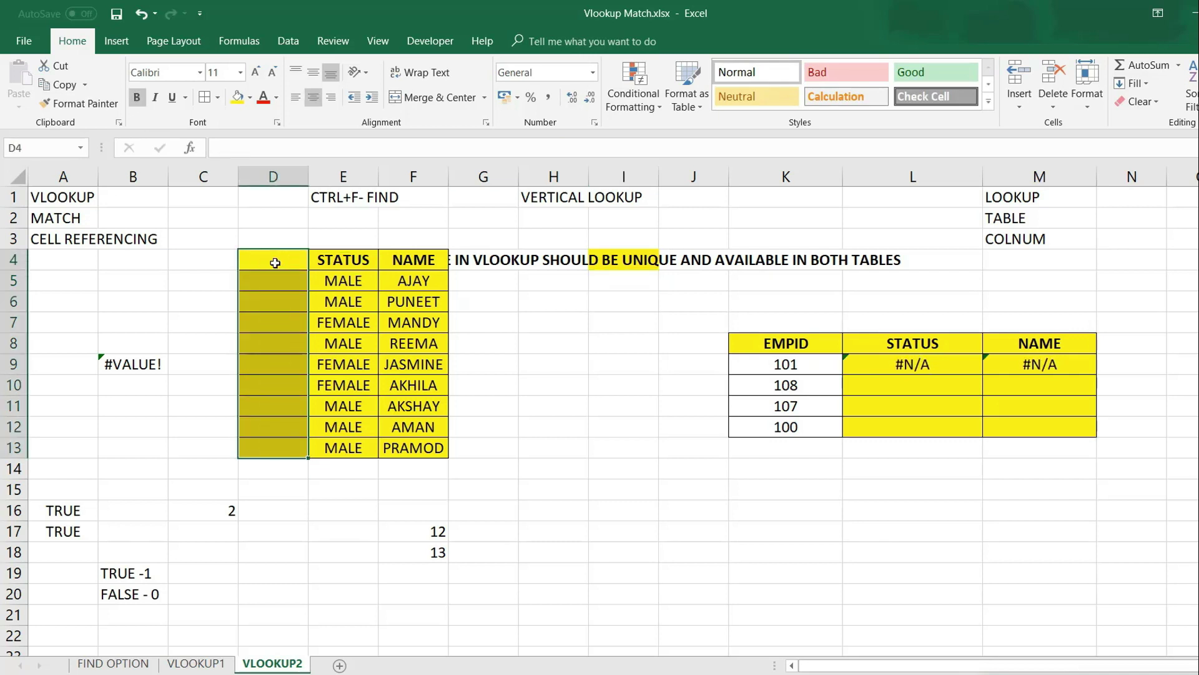
pyautogui.click(792, 363)
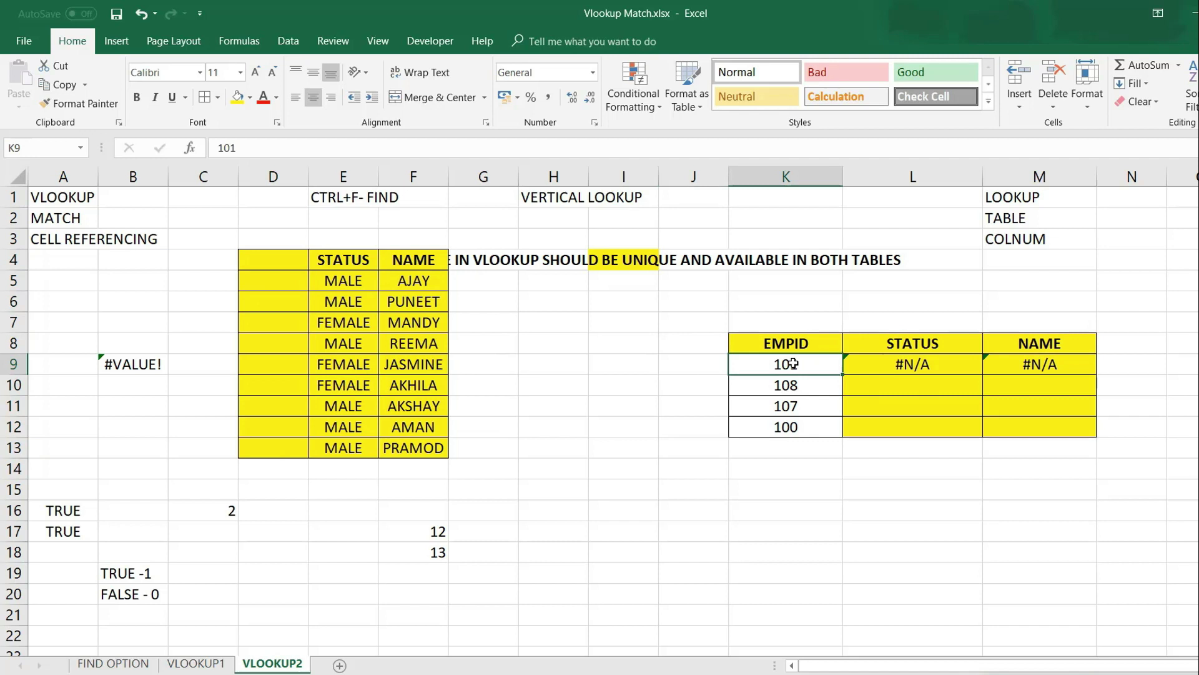
pyautogui.hotkey('ctrl', 'z')
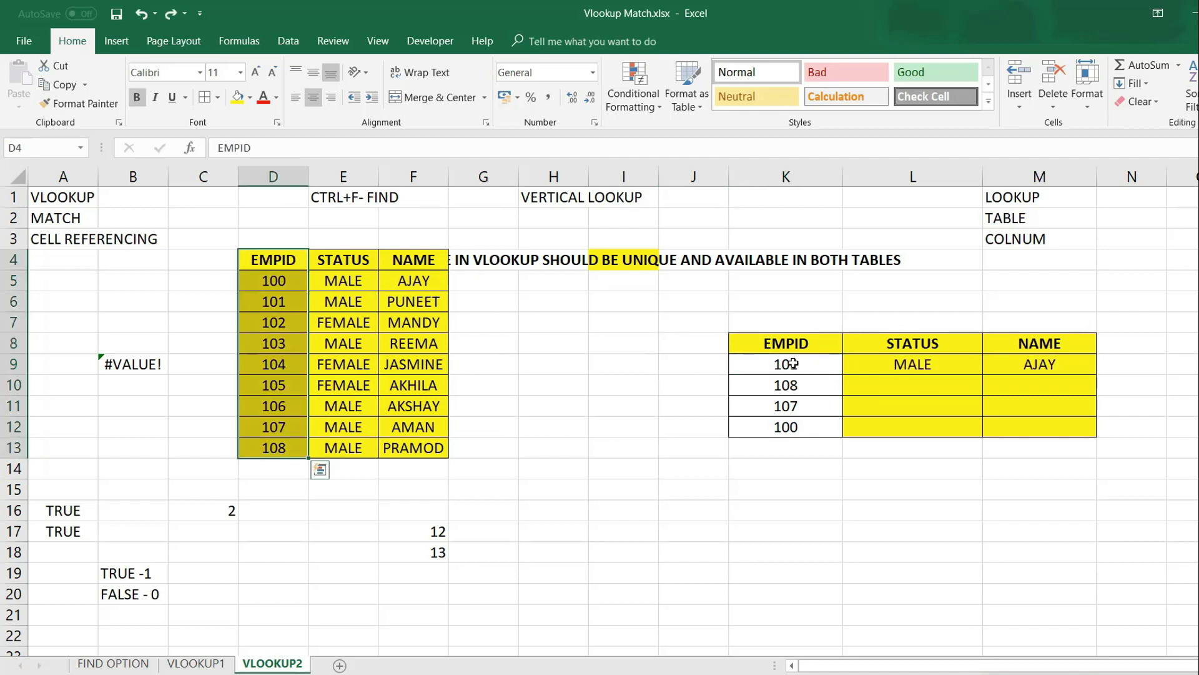
pyautogui.click(807, 426)
pyautogui.click(791, 363)
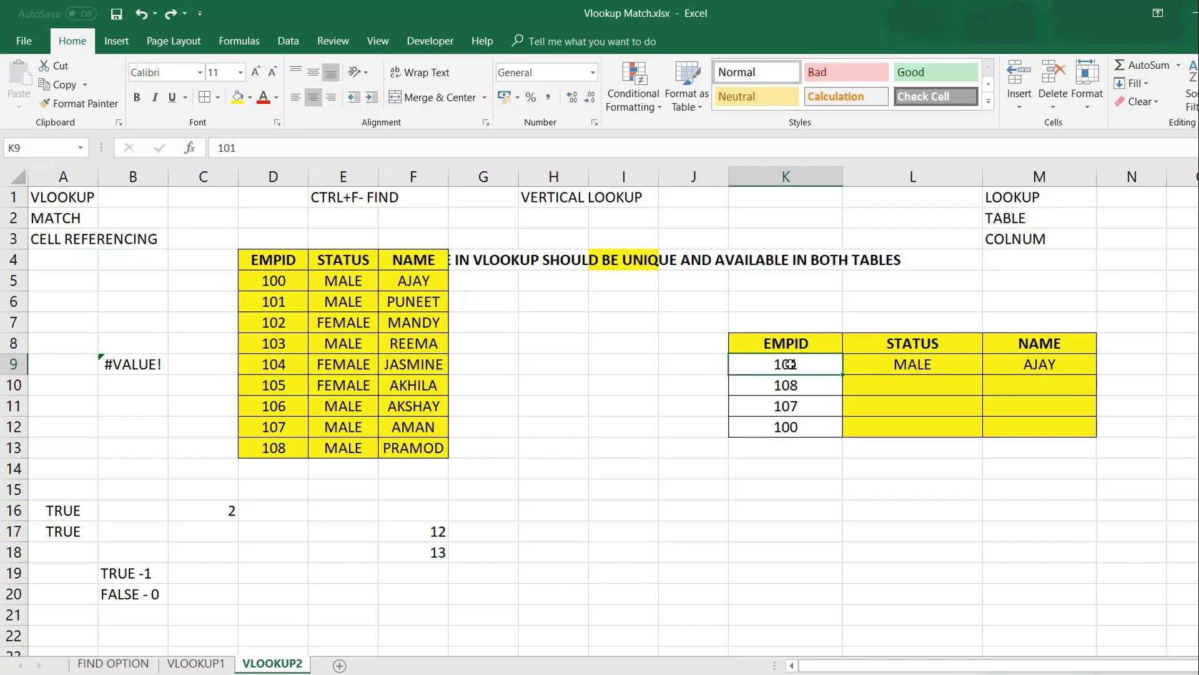
# Clear the NAME lookup result from M9
pyautogui.click(926, 363)
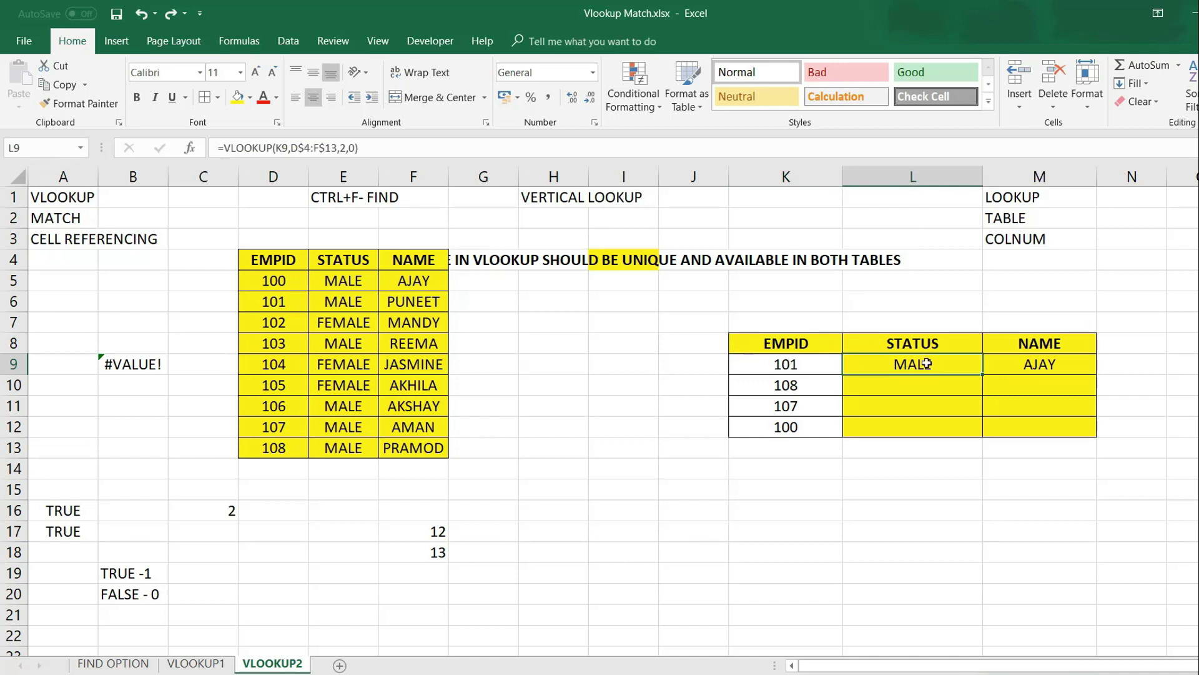
pyautogui.click(1030, 368)
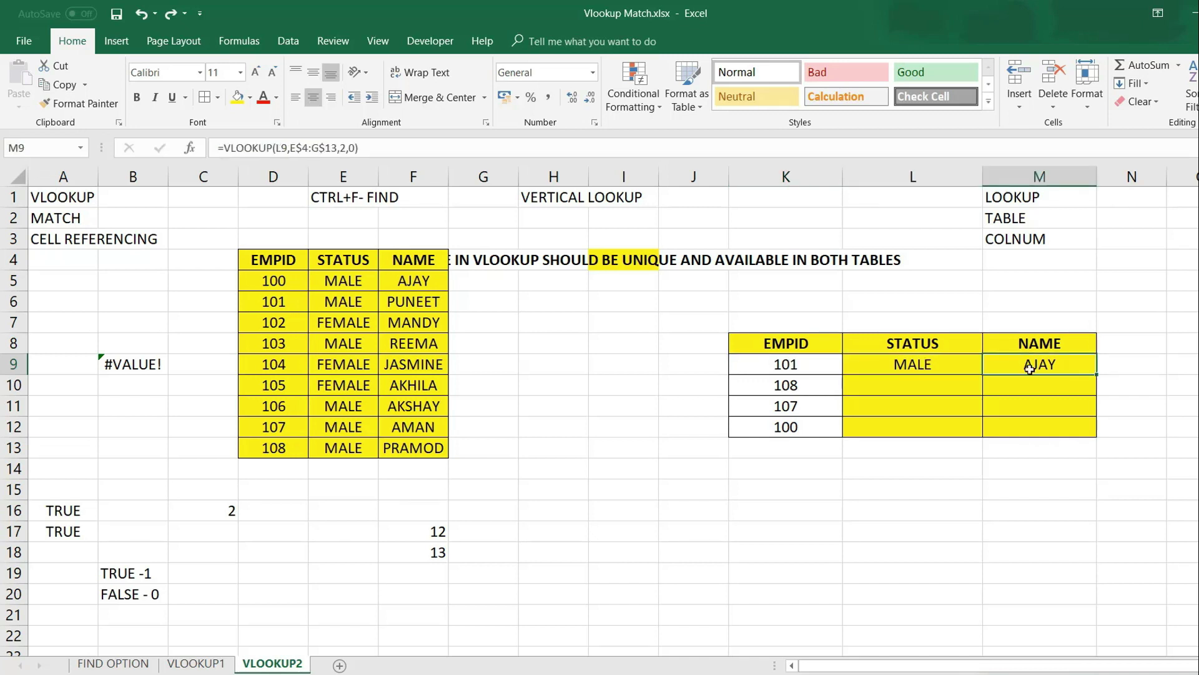
pyautogui.press('Delete')
# Insert $ signs in L9's formula to make $K9 and $D$4:$F$13
pyautogui.click(954, 373)
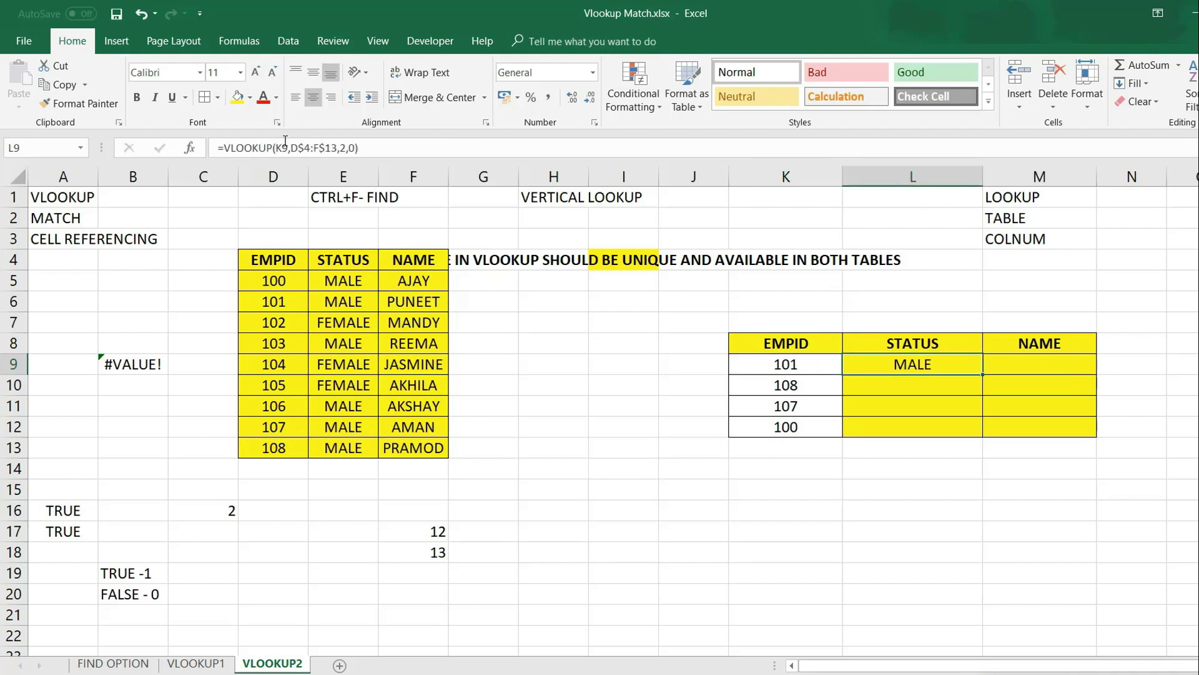
pyautogui.click(282, 147)
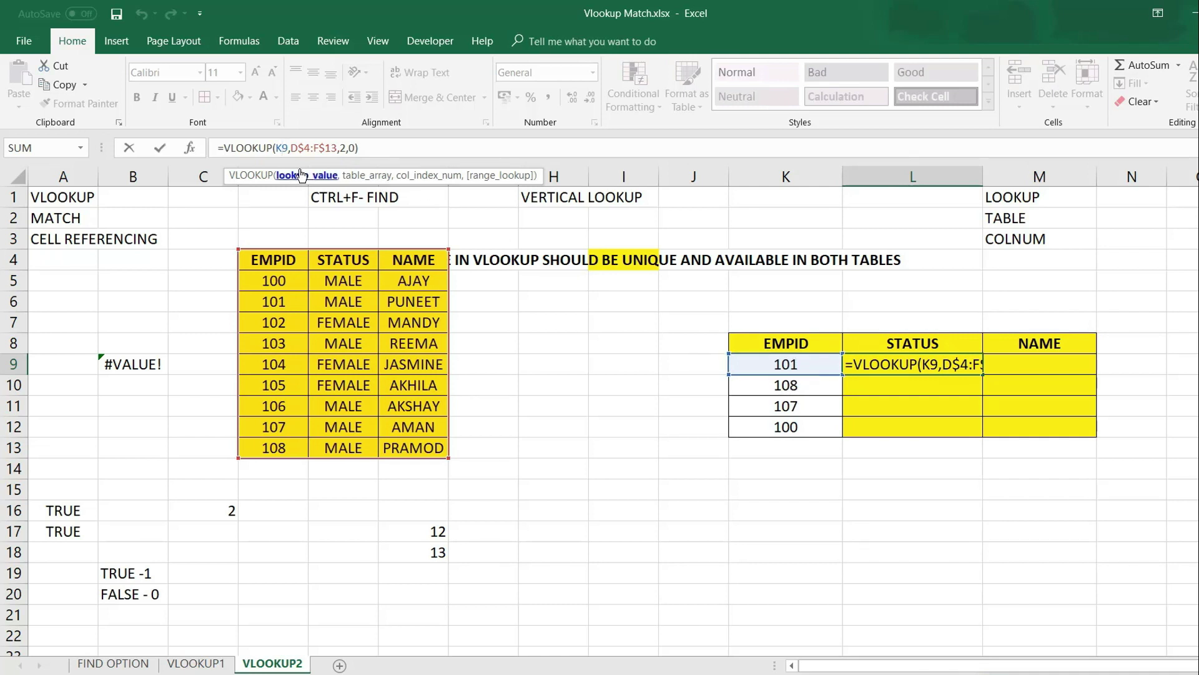
pyautogui.click(277, 148)
pyautogui.write('$')
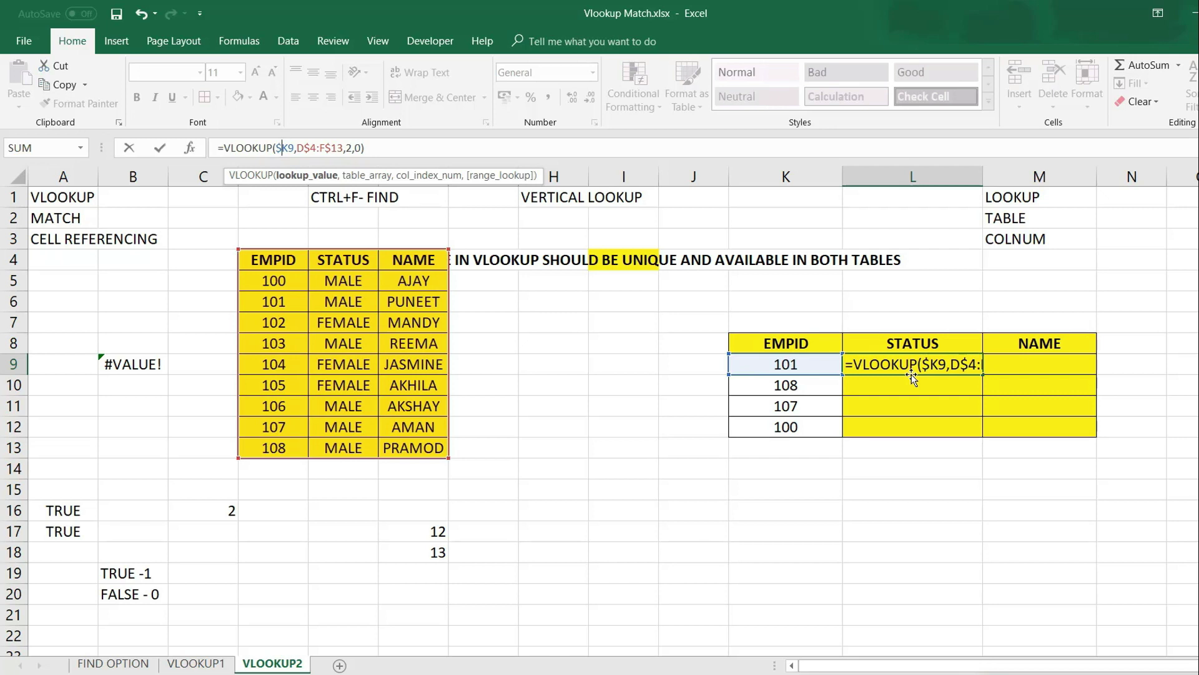
pyautogui.click(299, 148)
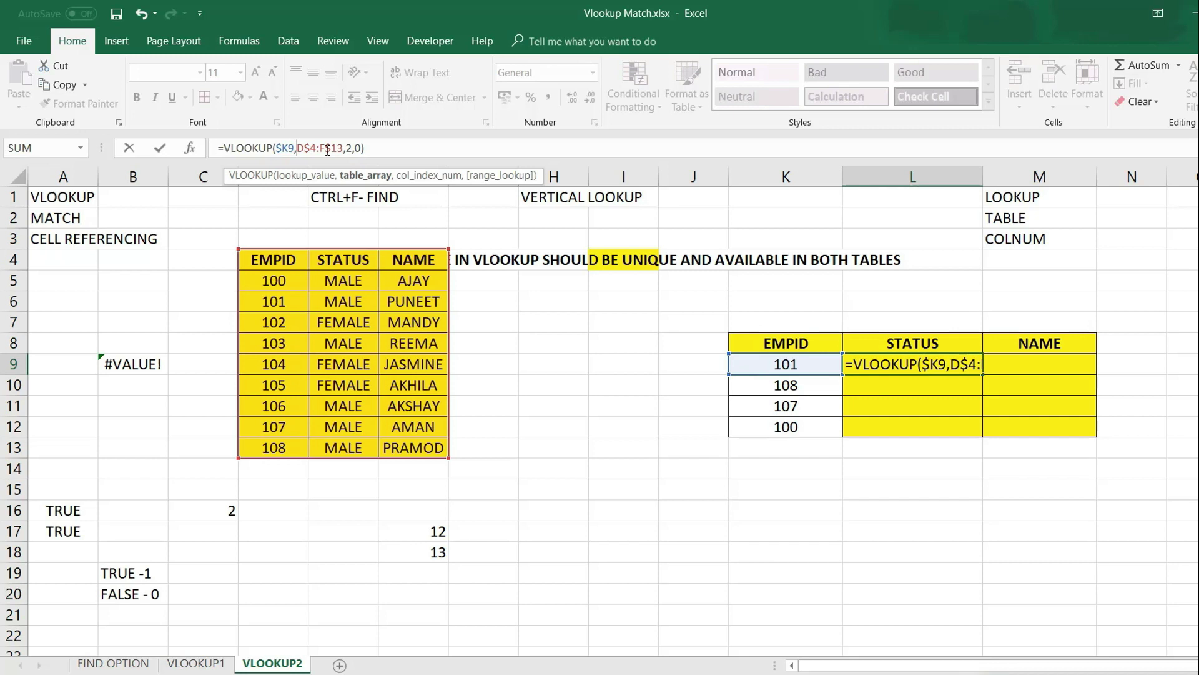
pyautogui.write('$')
pyautogui.click(327, 150)
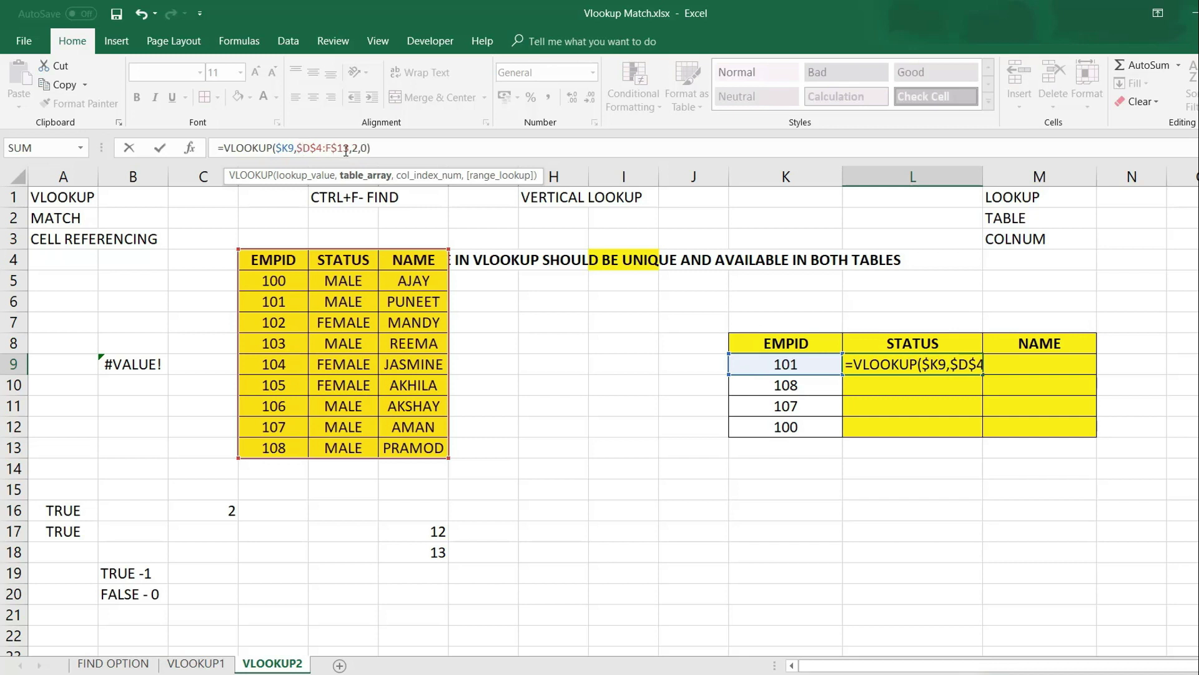
pyautogui.write('$')
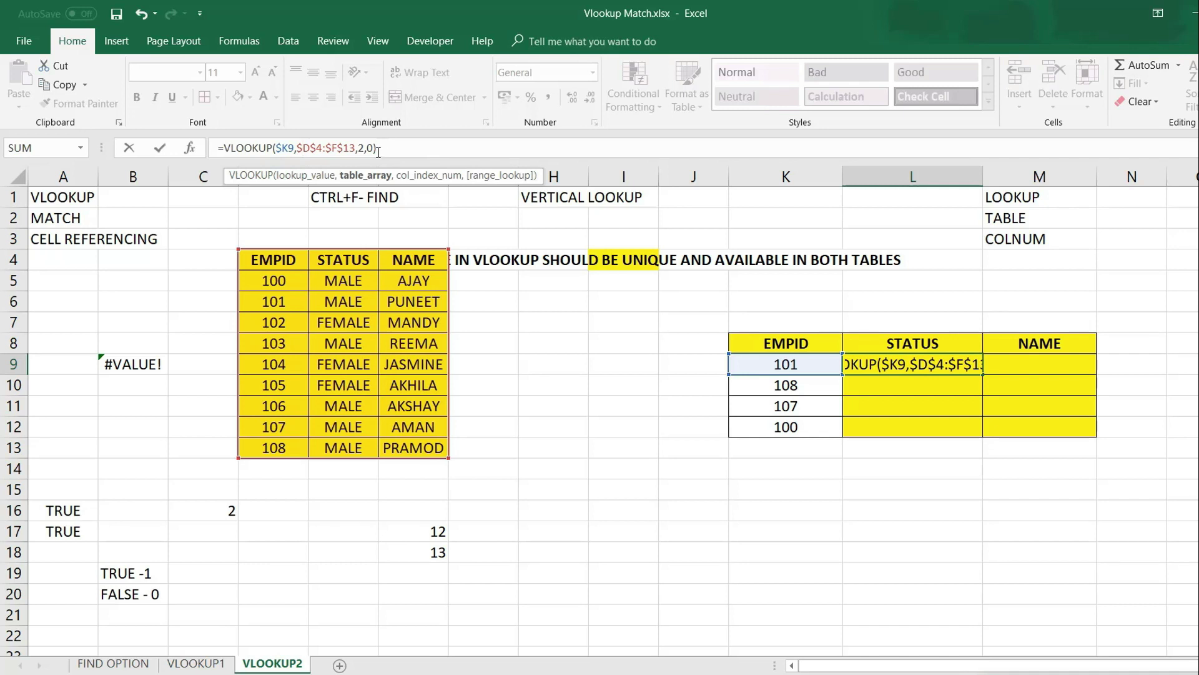
# Commit the STATUS VLOOKUP in L9, and copy it to M9 as a NAME lookup using column 3
pyautogui.hotkey('ctrl', 'Return')
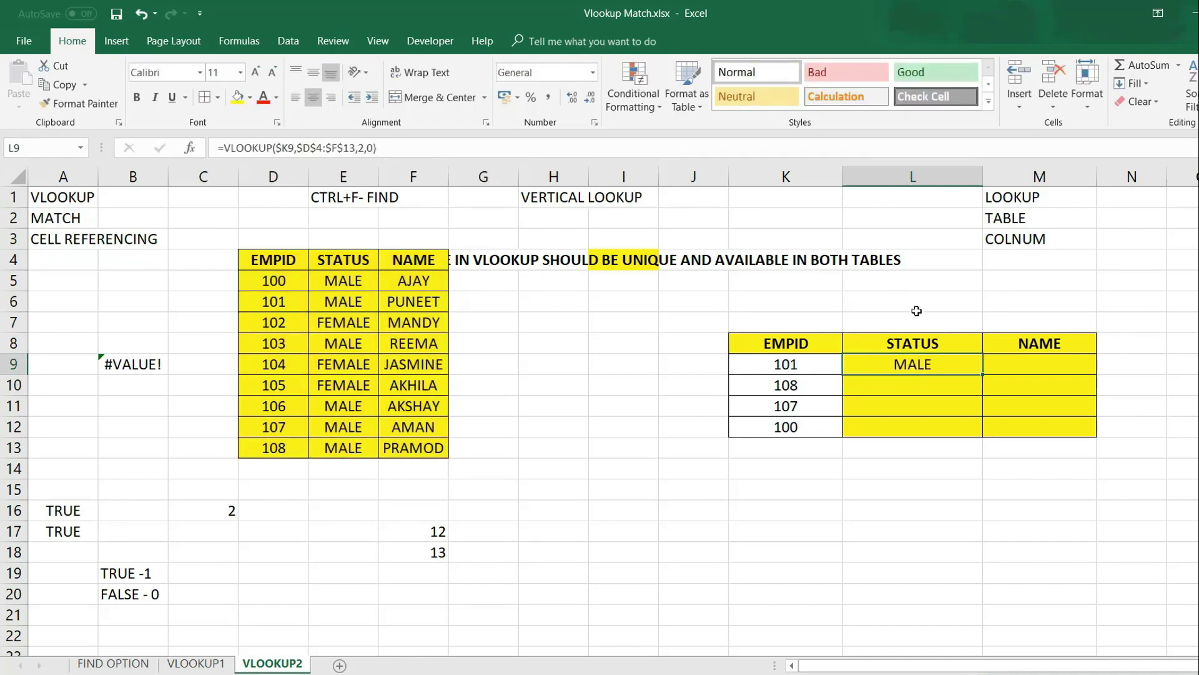
pyautogui.moveTo(901, 356); pyautogui.dragTo(1055, 367)
pyautogui.click(1055, 368)
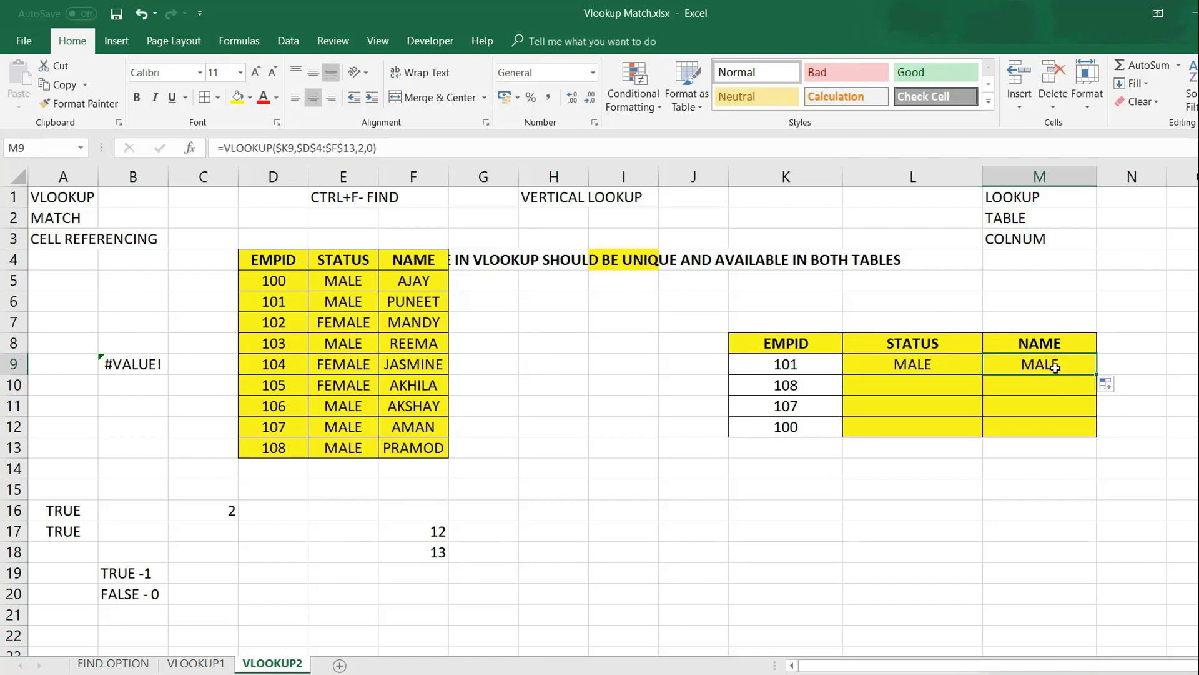
pyautogui.click(339, 147)
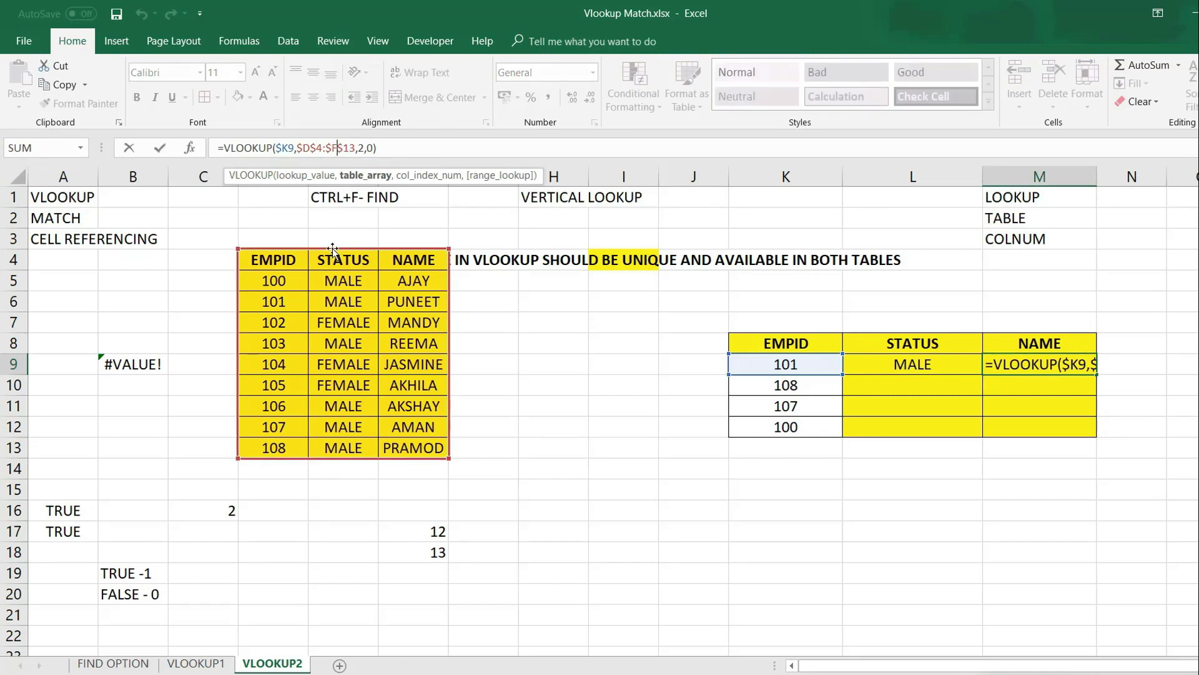
pyautogui.moveTo(336, 250)
pyautogui.mouseDown()
pyautogui.moveTo(530, 265)
pyautogui.moveTo(366, 257)
pyautogui.mouseUp()
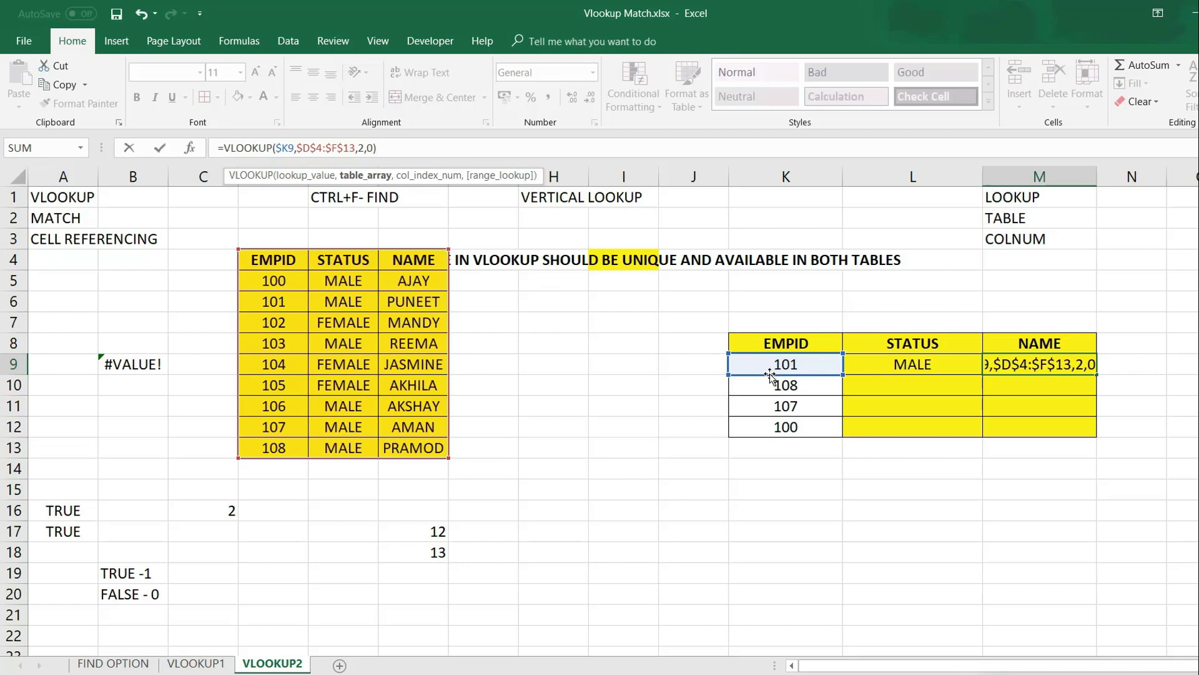
pyautogui.hotkey('ctrl', 'Return')
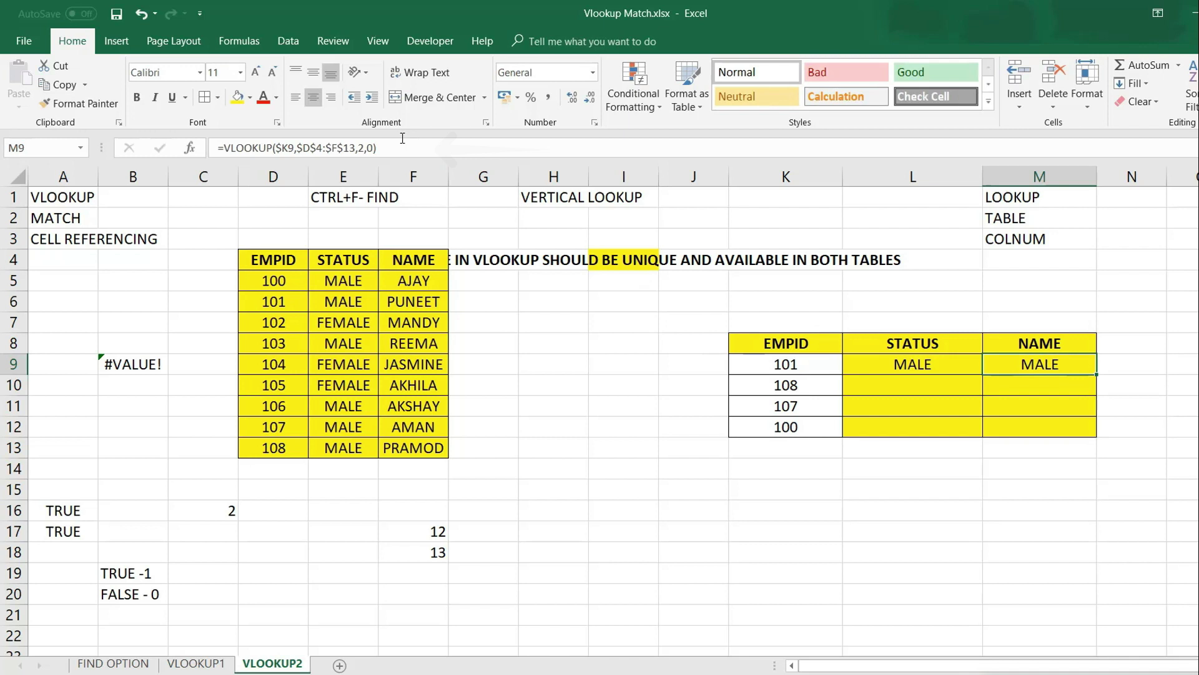
pyautogui.click(366, 148)
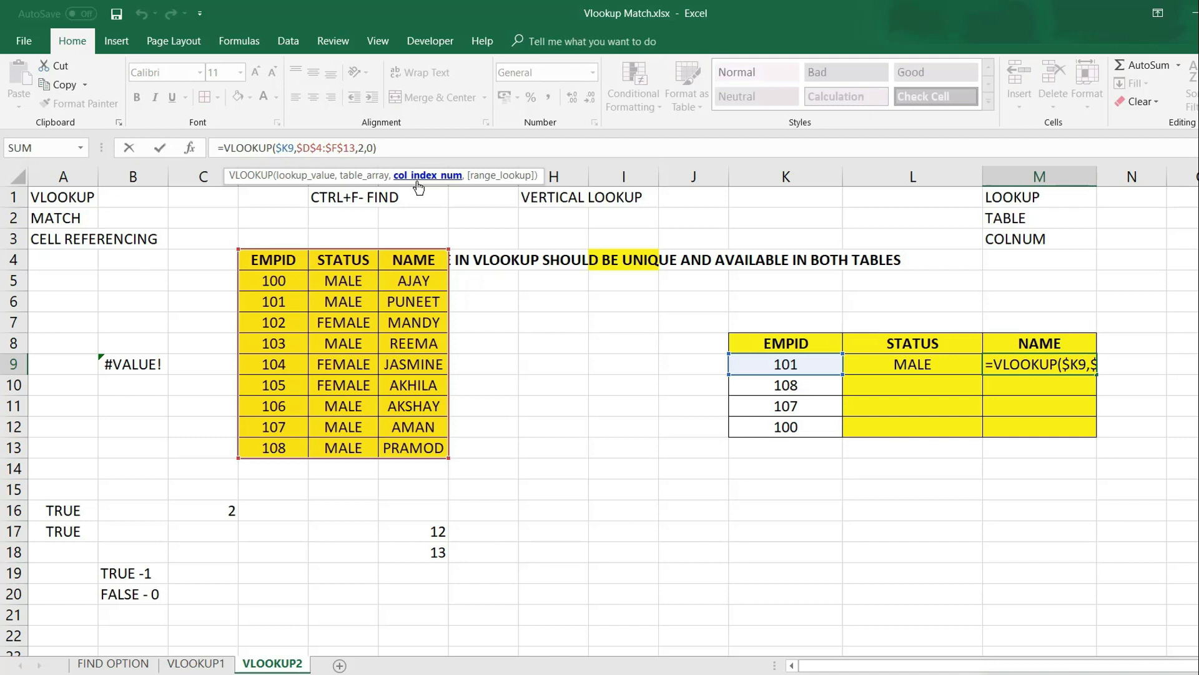
pyautogui.press('BackSpace')
pyautogui.write('3')
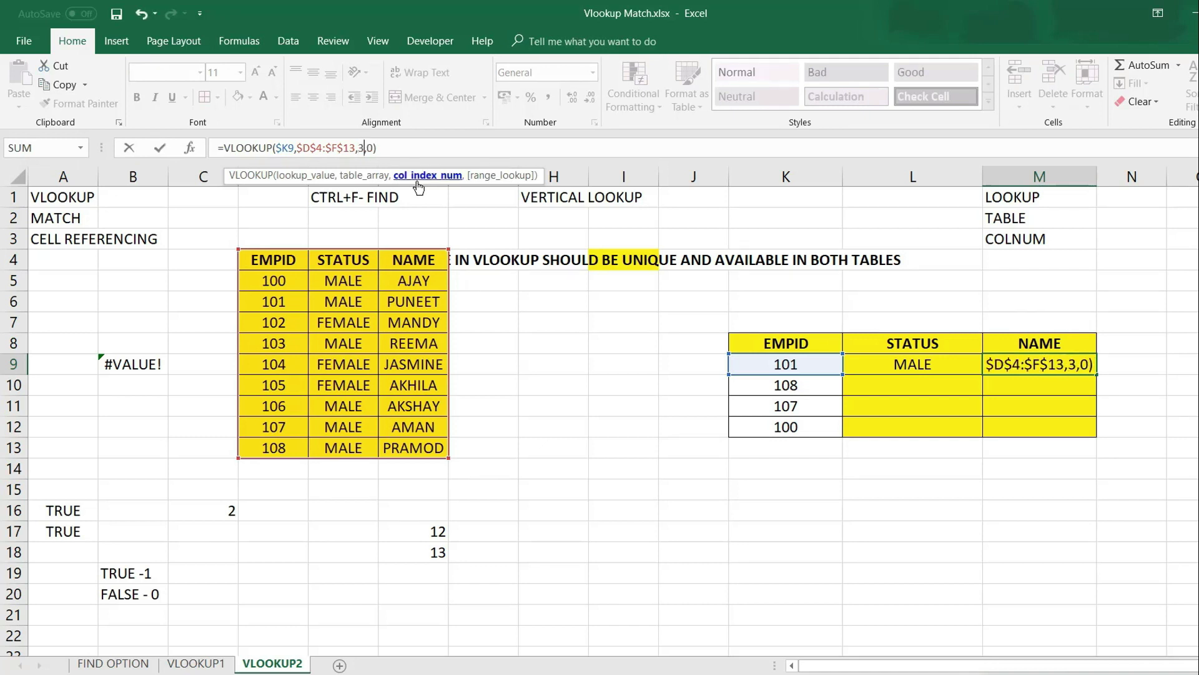
pyautogui.press('Return')
# Fill the L9:M9 lookups down to row 12 for EMPIDs 108, 107 and 100
pyautogui.press('Up')
pyautogui.press('Left')
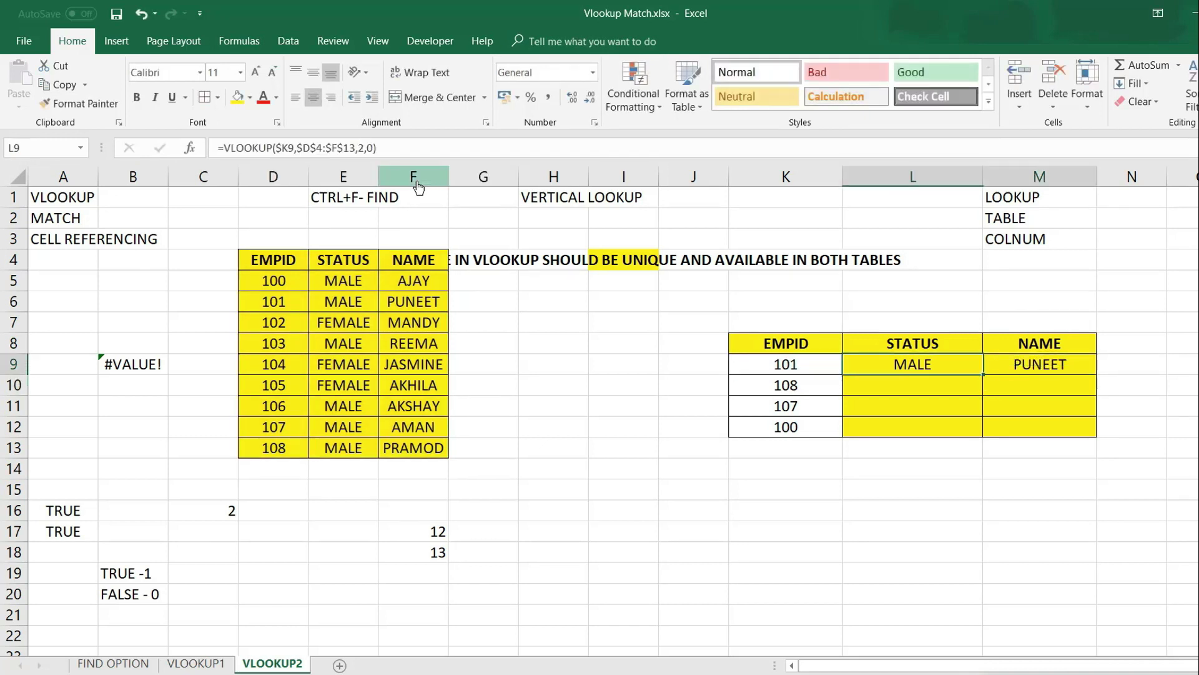
pyautogui.hotkey('shift', 'Right')
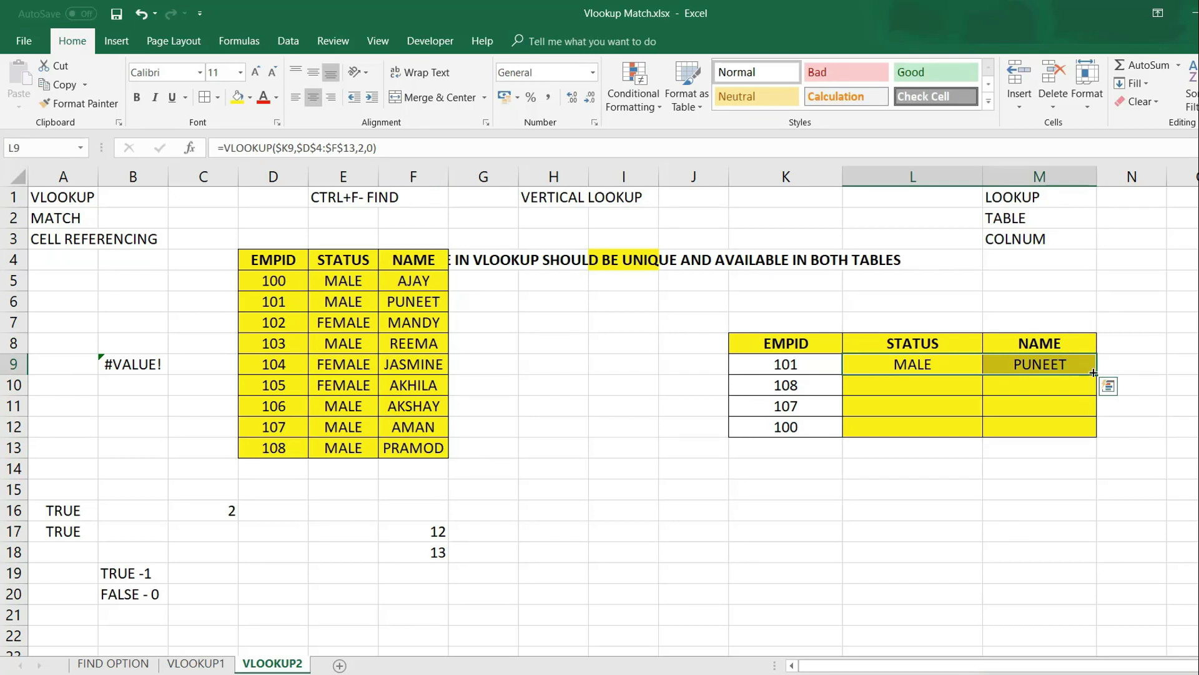
pyautogui.moveTo(1093, 373); pyautogui.dragTo(1096, 432)
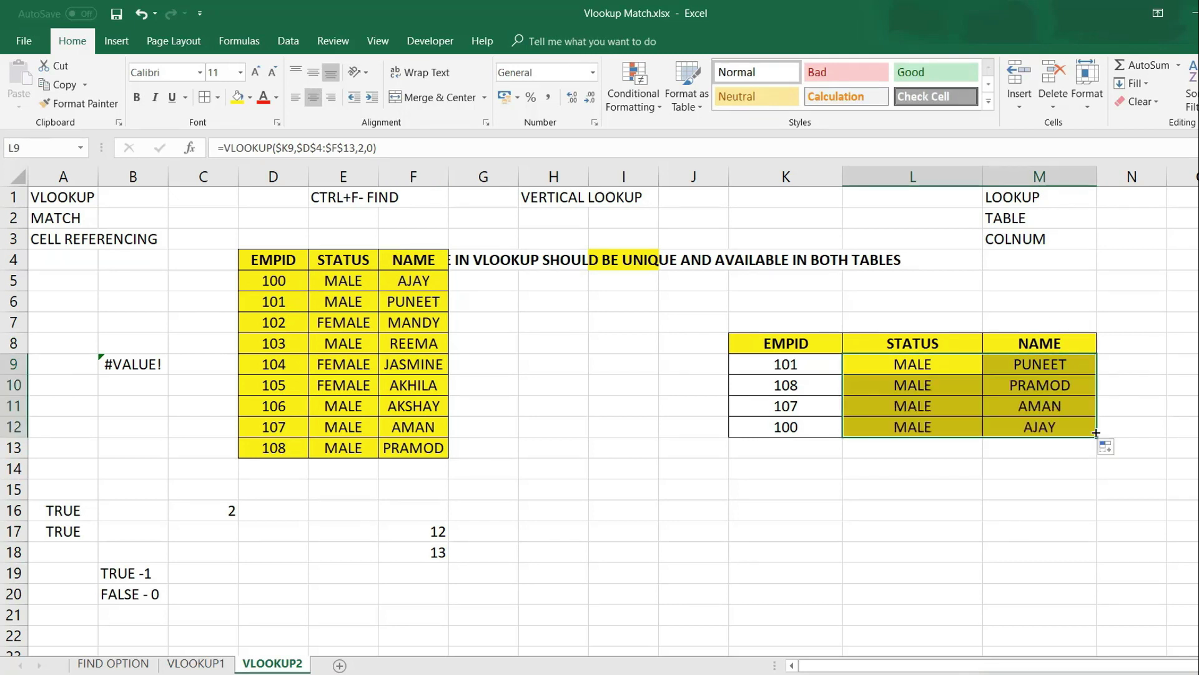
pyautogui.click(623, 531)
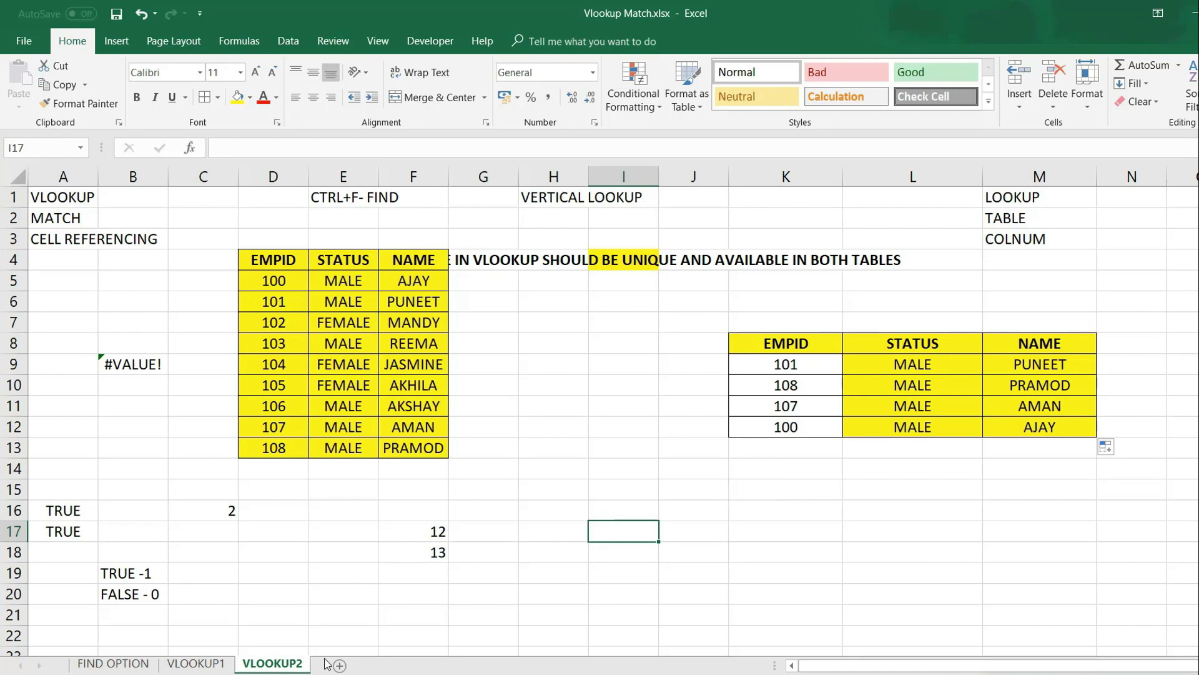
# Create a copy of the VLOOKUP2 sheet placed at the end of the workbook
pyautogui.rightClick(281, 664)
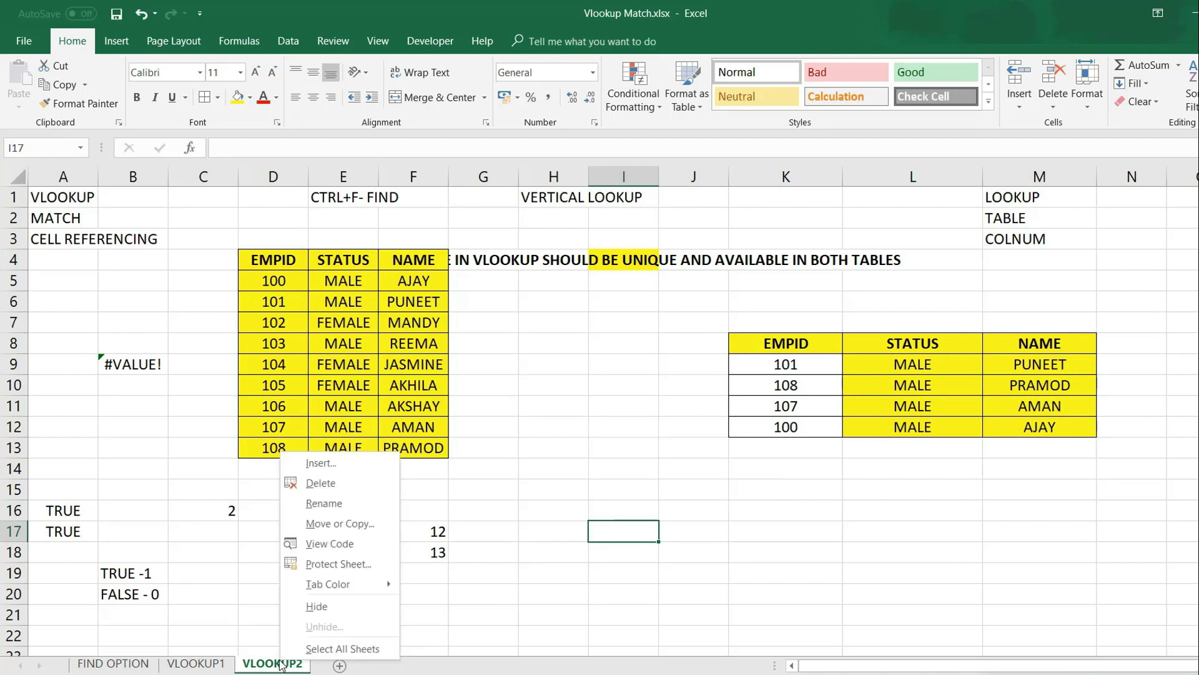
pyautogui.click(360, 528)
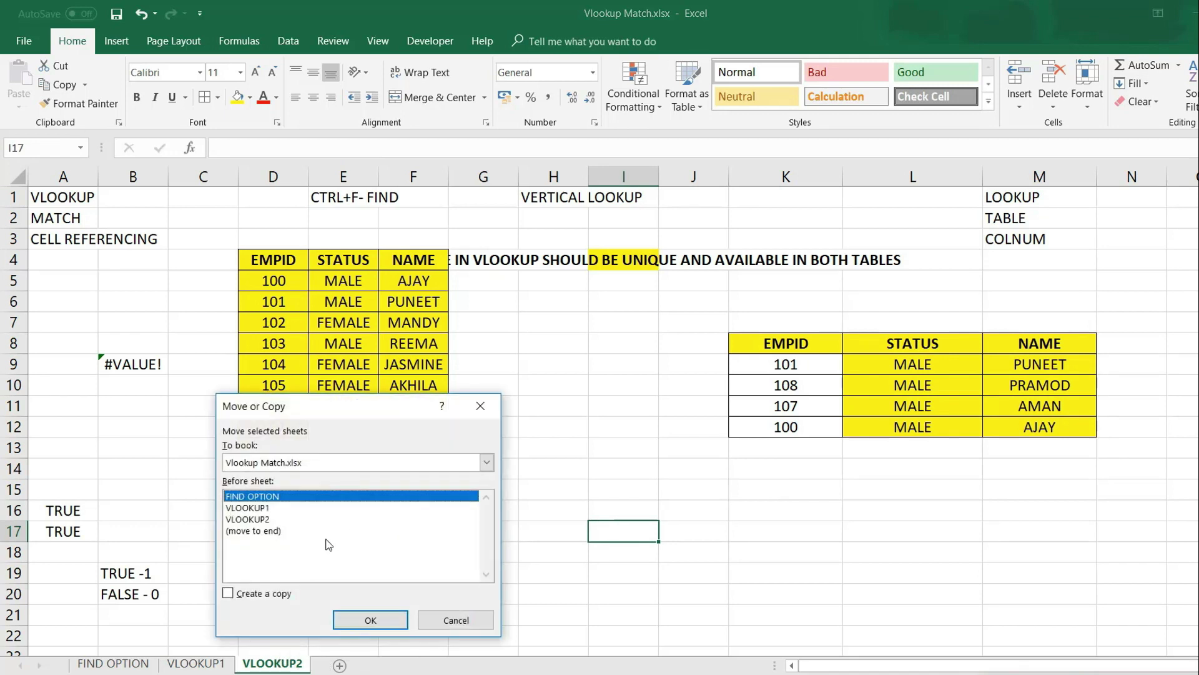
pyautogui.click(261, 531)
pyautogui.click(265, 595)
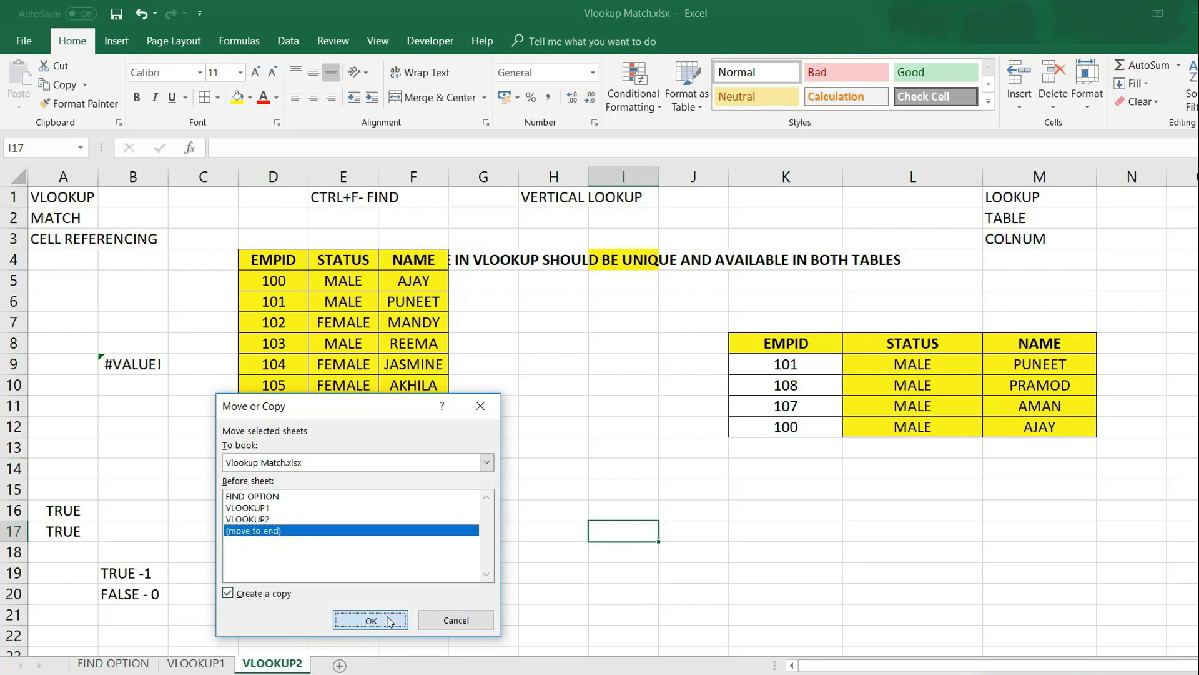
pyautogui.click(371, 620)
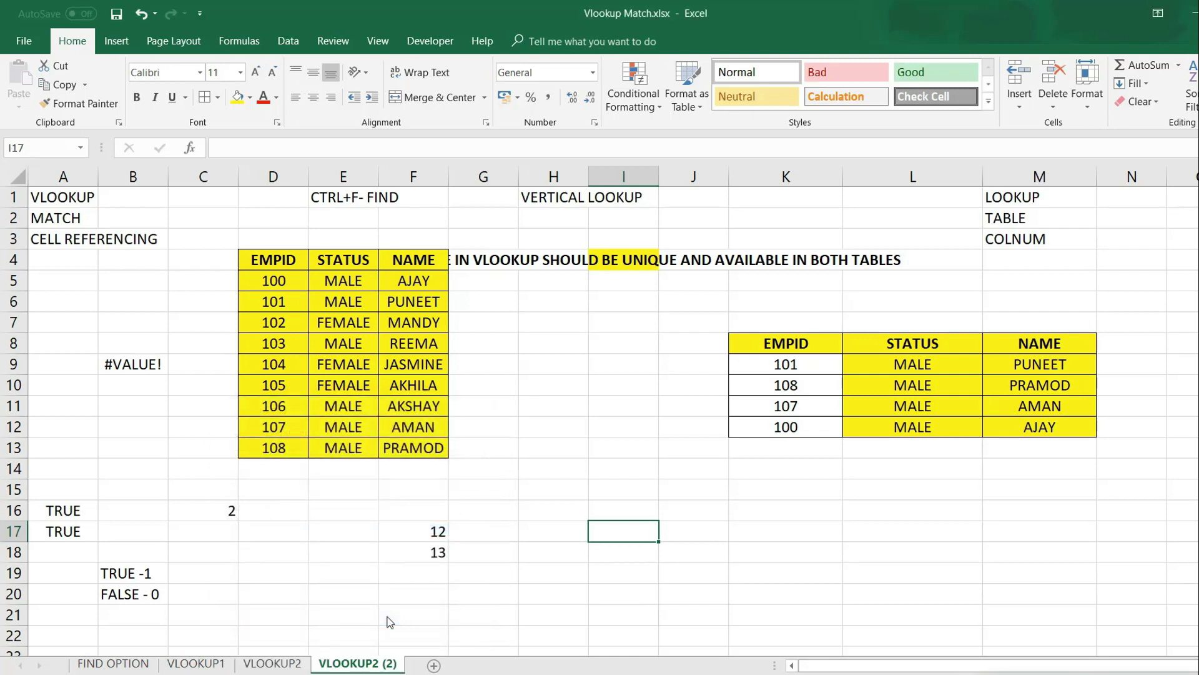
# Clear the contents of column A, row 1 and column B on the copied sheet
pyautogui.click(75, 184)
pyautogui.press('Delete')
pyautogui.hotkey('shift', 'space')
pyautogui.press('Delete')
pyautogui.press('Down')
pyautogui.press('Down')
pyautogui.press('Up')
pyautogui.press('Up')
pyautogui.press('Right')
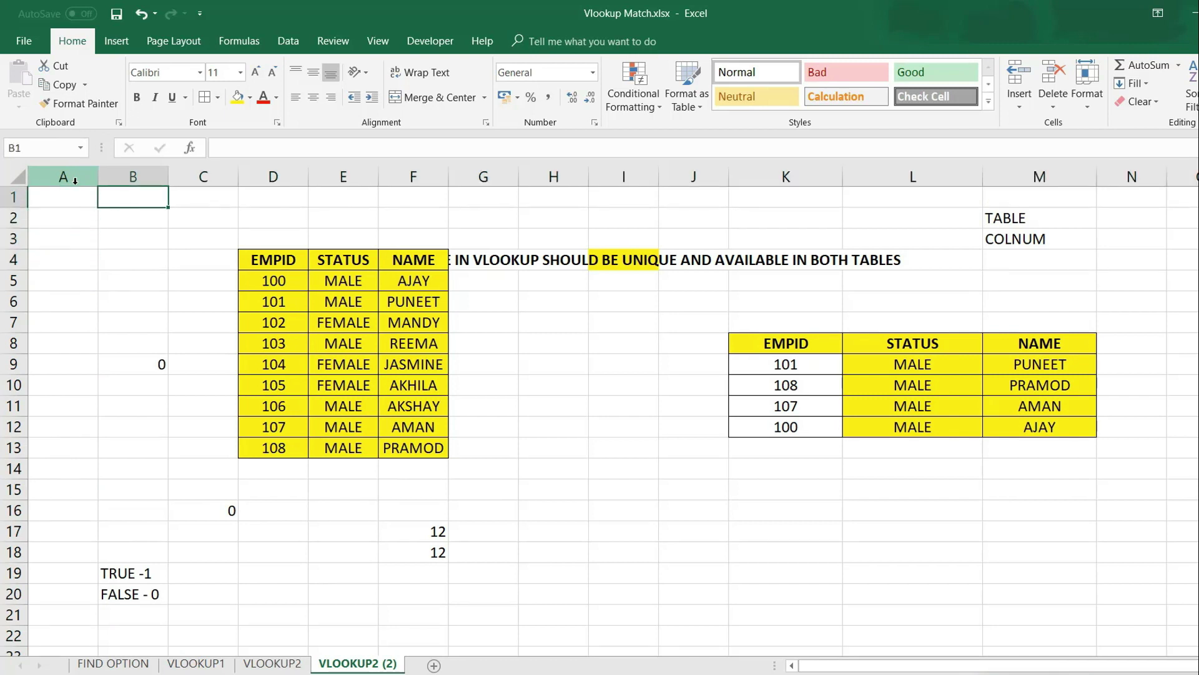
pyautogui.hotkey('ctrl', 'space')
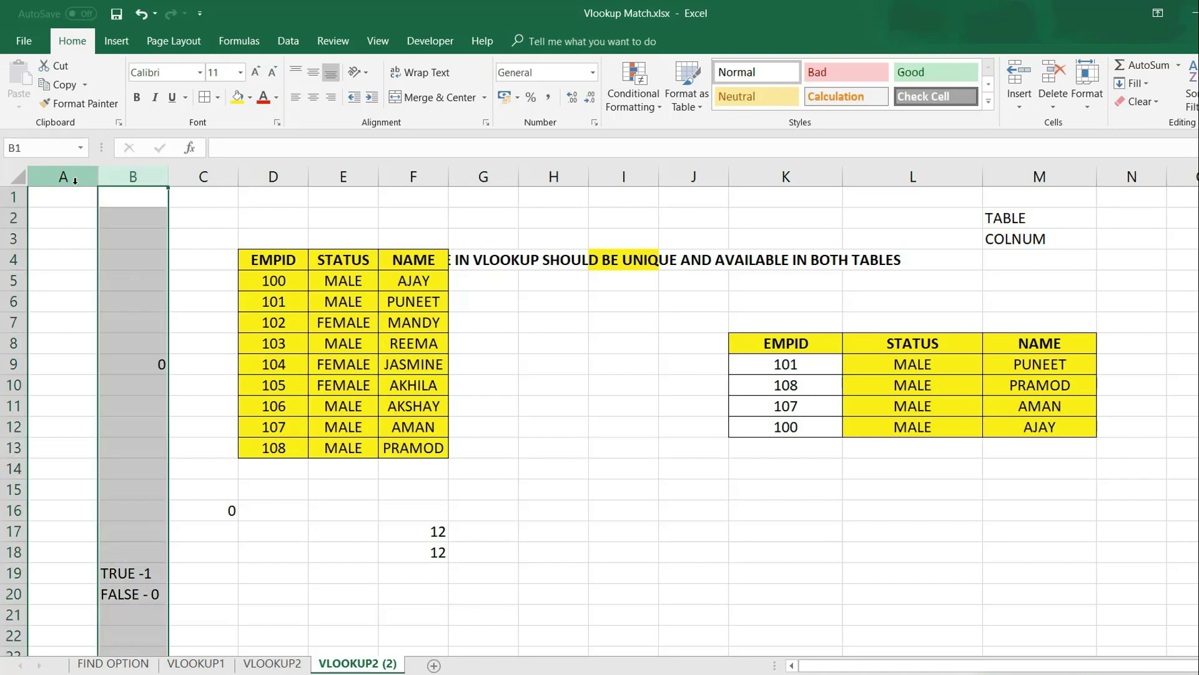
pyautogui.press('Delete')
pyautogui.press('Up')
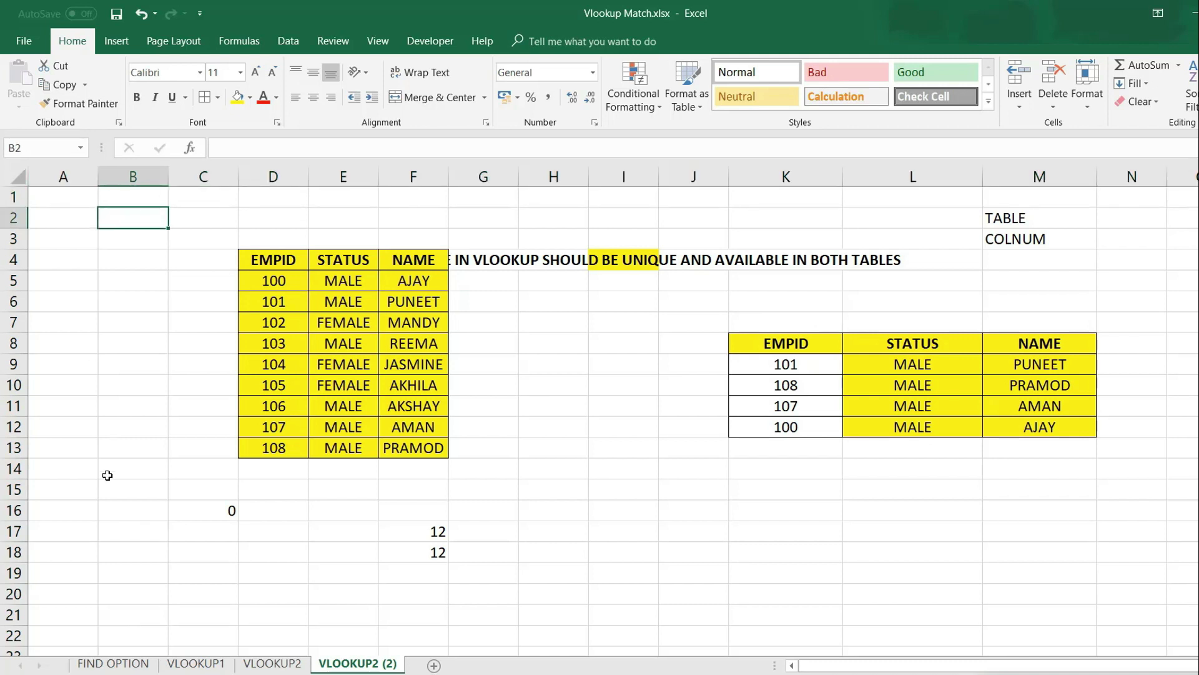
# Enter sample entries along row 16 and jump across them with Ctrl+Right, Ctrl+Left and Home
pyautogui.click(98, 500)
pyautogui.press('Tab')
pyautogui.press('Tab')
pyautogui.press('Tab')
pyautogui.press('Tab')
pyautogui.write('FA')
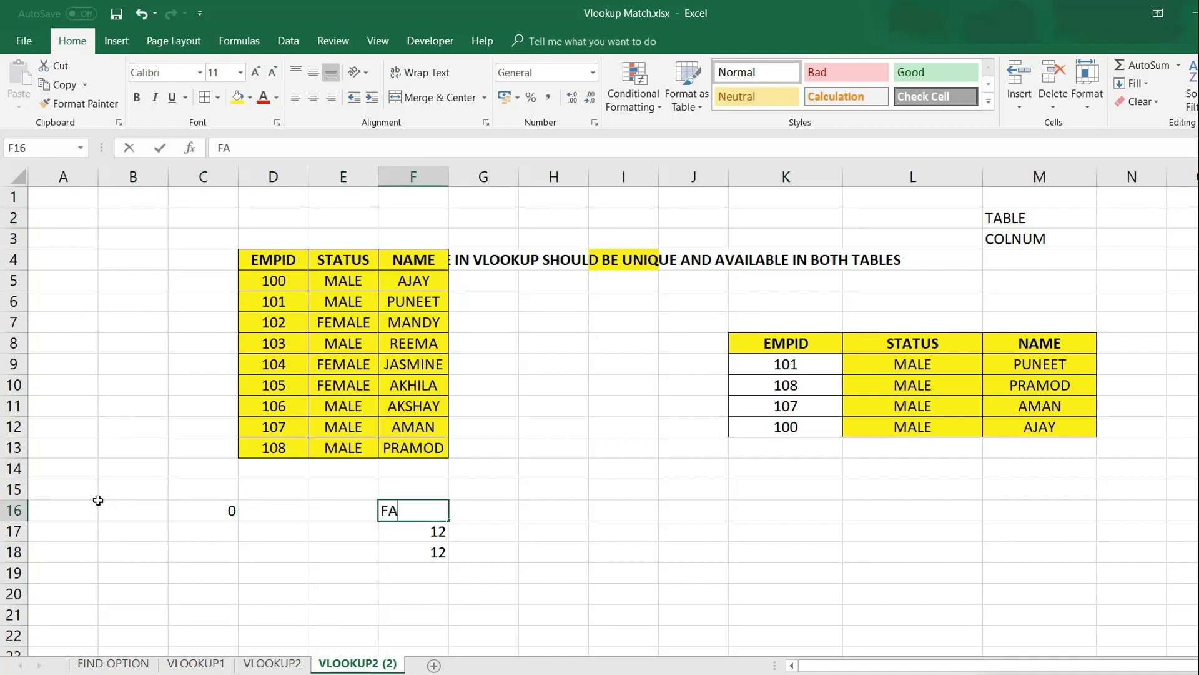
pyautogui.write('\tDA\tDA\tDA\tDA\tD\tASD\tAD\tQAD\tSADAS')
pyautogui.hotkey('shift', 'Tab')
pyautogui.press('Tab')
pyautogui.press('Tab')
pyautogui.hotkey('ctrl', 'Right')
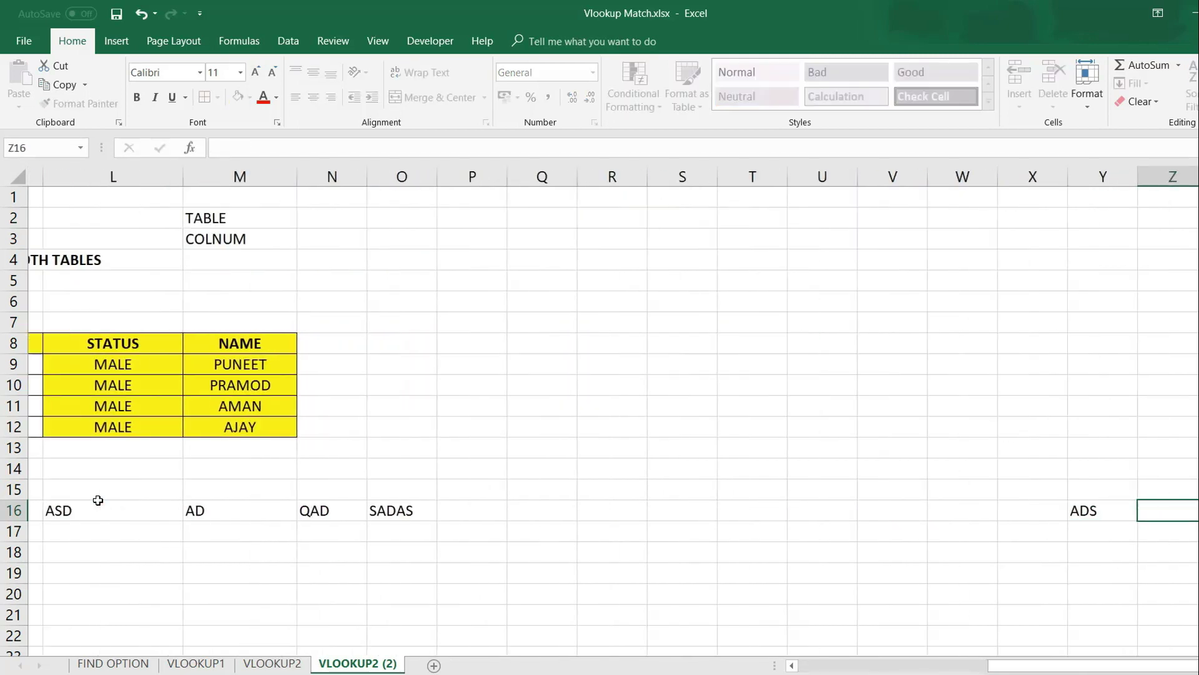
pyautogui.hotkey('ctrl', 'Left')
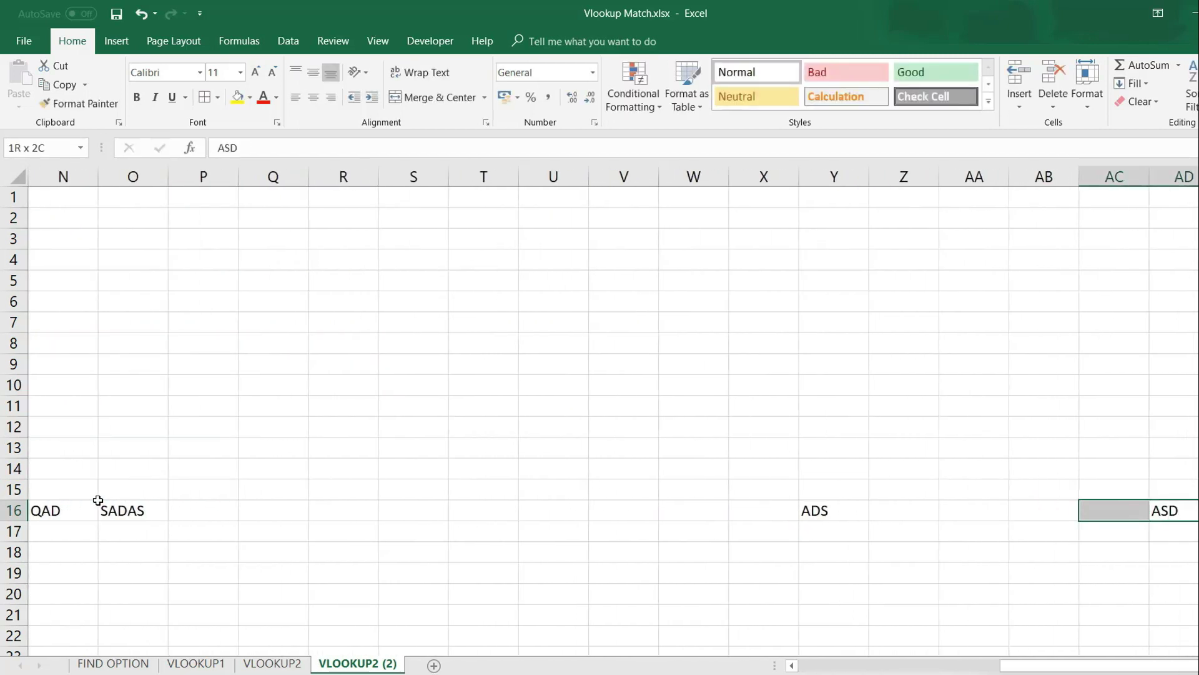
pyautogui.press('Home')
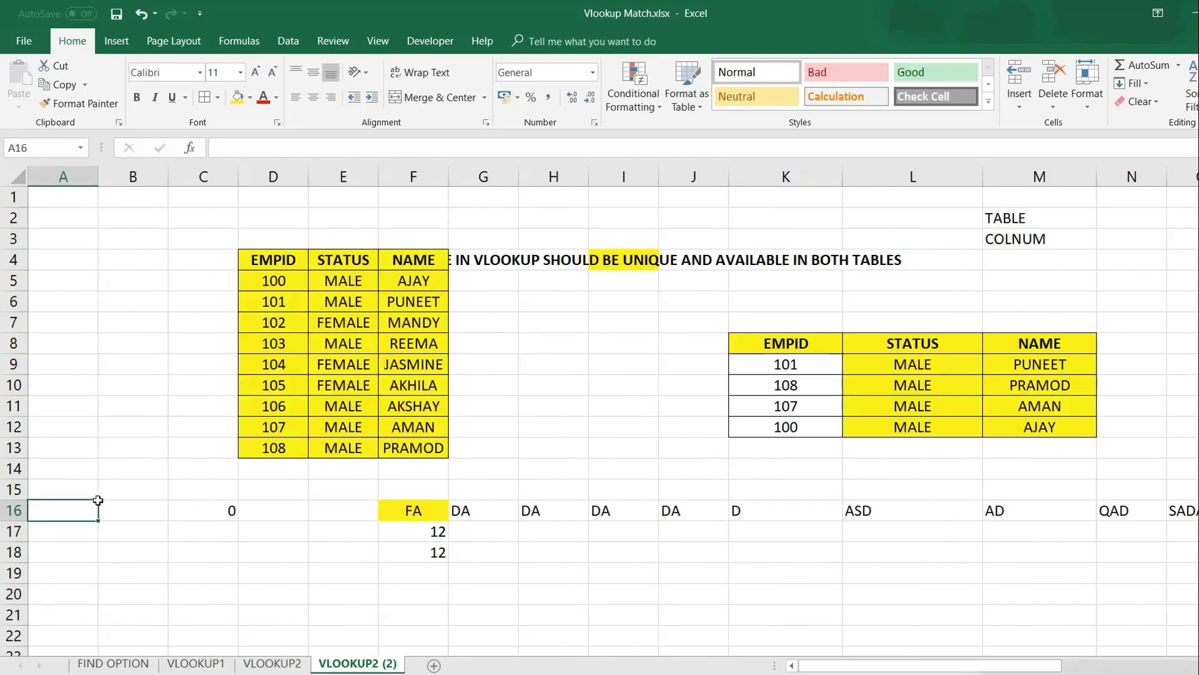
# Clear rows 16, 17 and 18 using Shift+Space row selection
pyautogui.hotkey('shift', 'space')
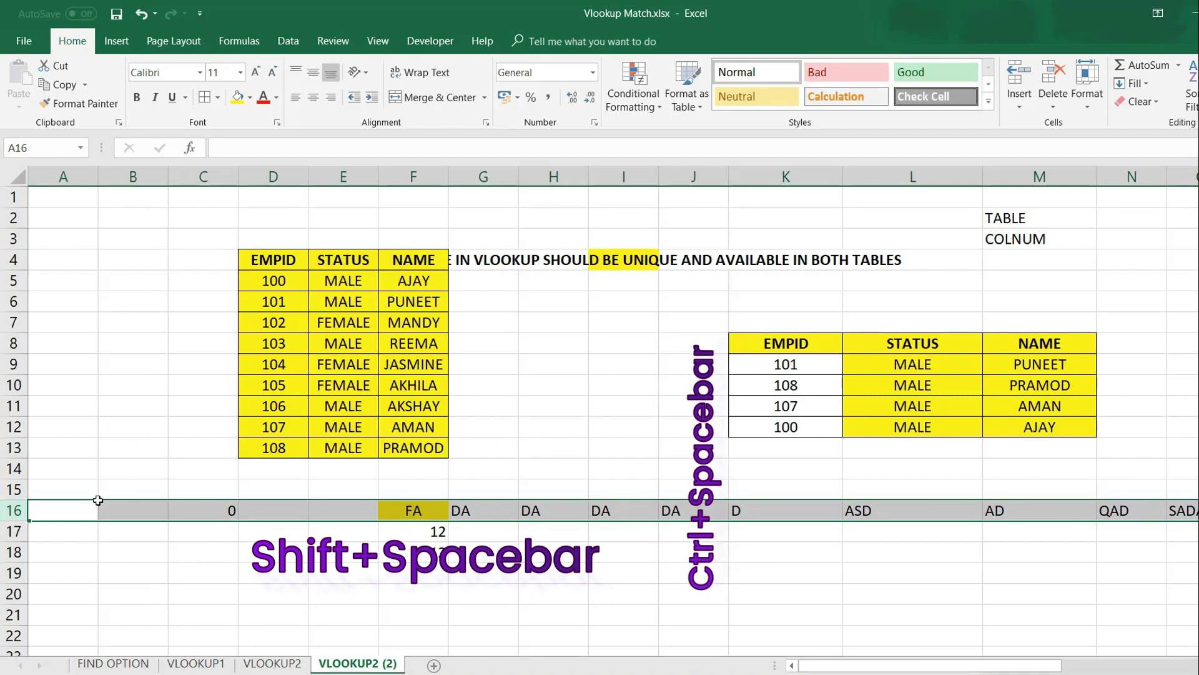
pyautogui.press('Delete')
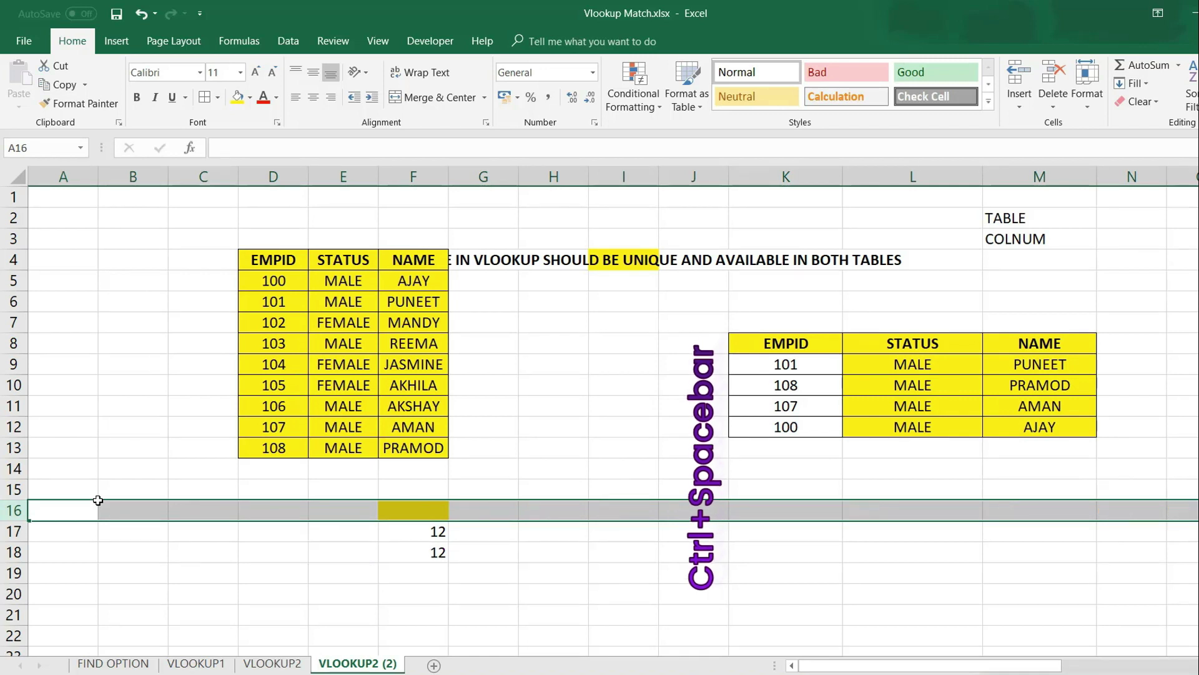
pyautogui.press('Down')
pyautogui.hotkey('shift', 'space')
pyautogui.press('Delete')
pyautogui.press('Down')
pyautogui.hotkey('shift', 'space')
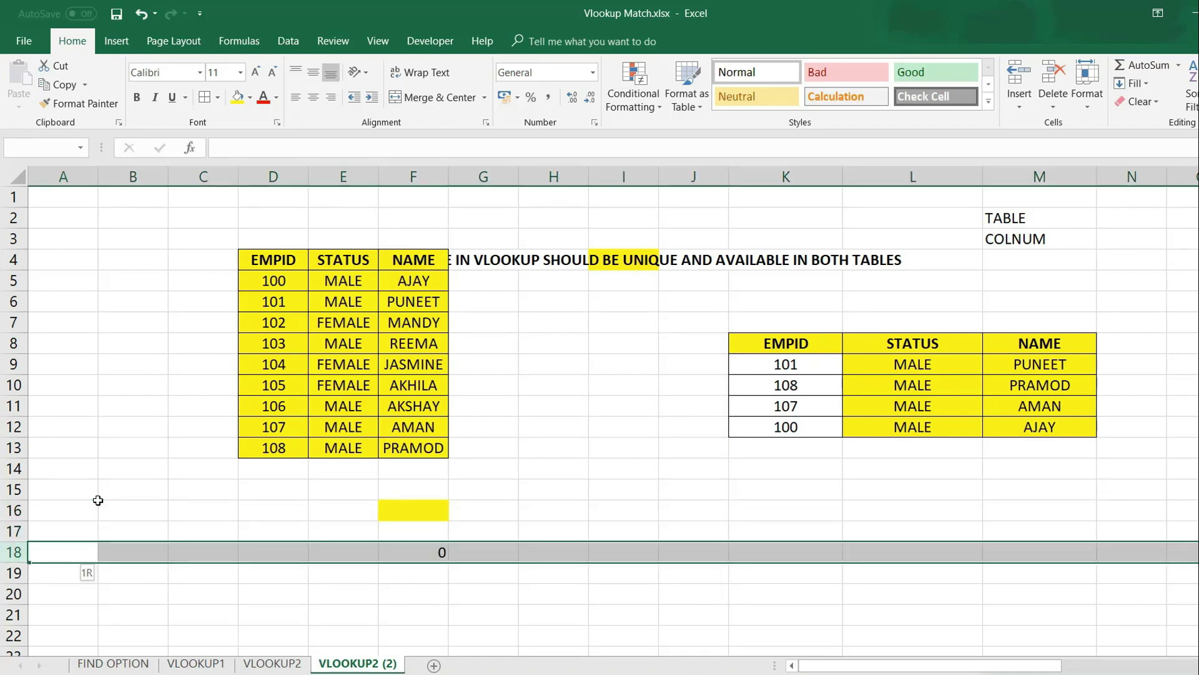
pyautogui.press('Delete')
# Enter 'SHIFT SPACEBAR' in A1 and 'ROW SELECTION' in C1
pyautogui.hotkey('ctrl', 'Home')
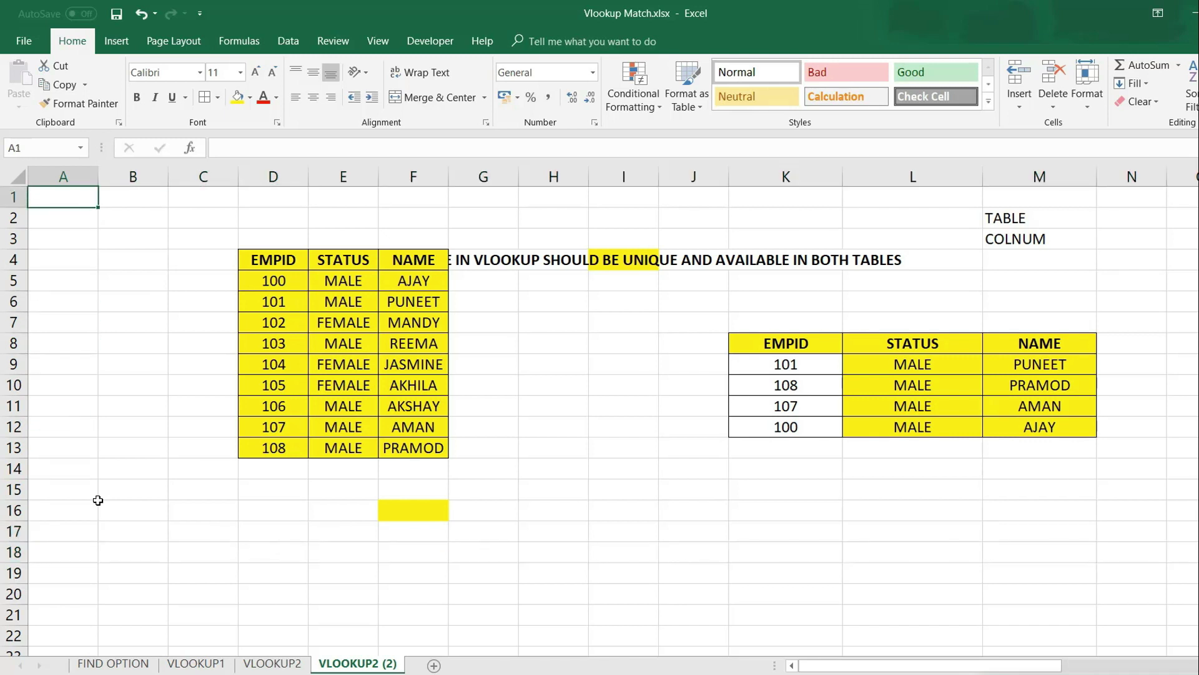
pyautogui.write('SHIFT ')
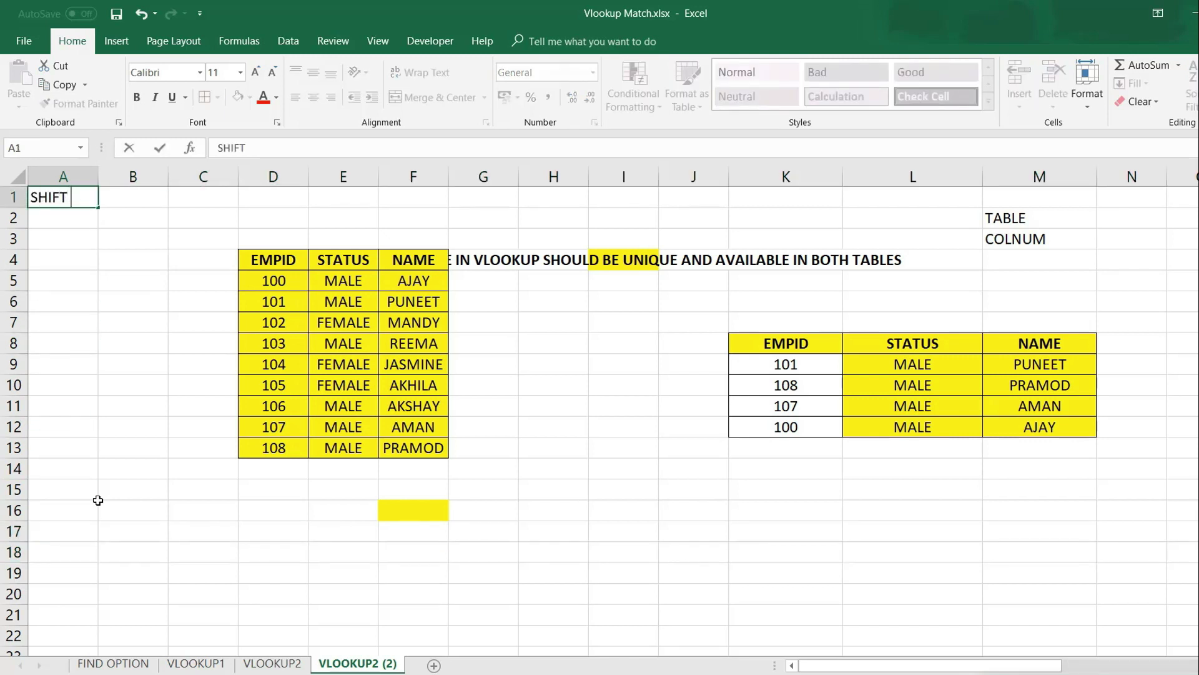
pyautogui.write('SPACEBAR')
pyautogui.press('Return')
pyautogui.press('Up')
pyautogui.press('Right')
pyautogui.press('Right')
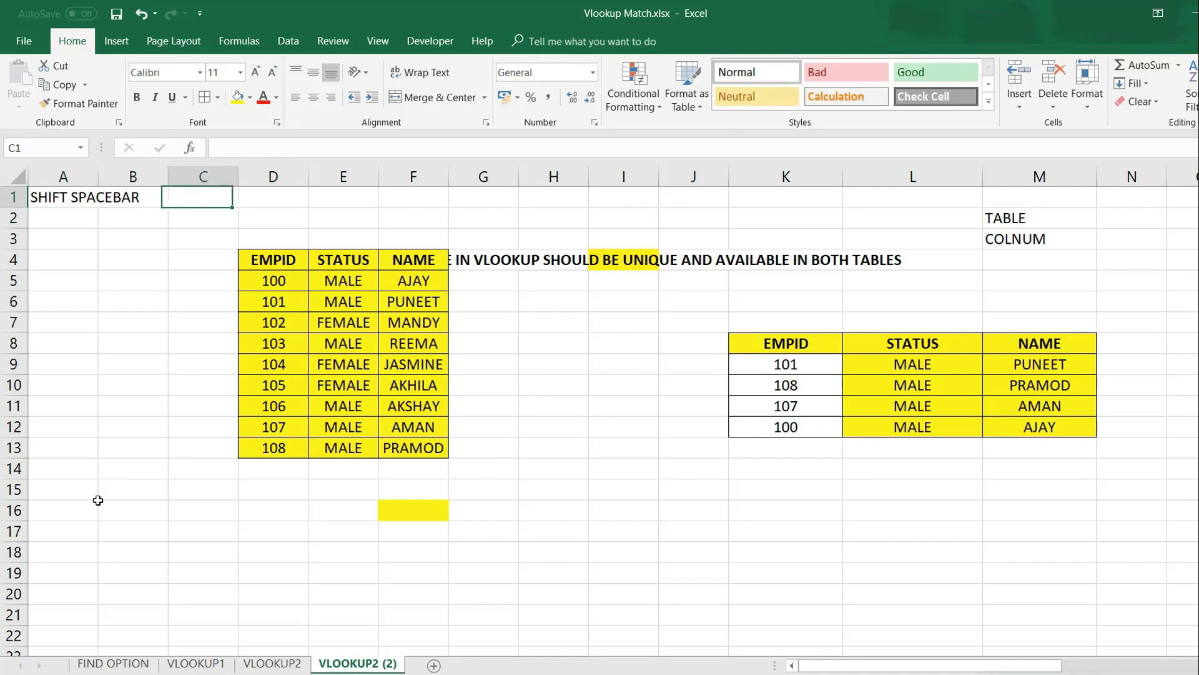
pyautogui.write('ROW SELECTION')
pyautogui.press('Return')
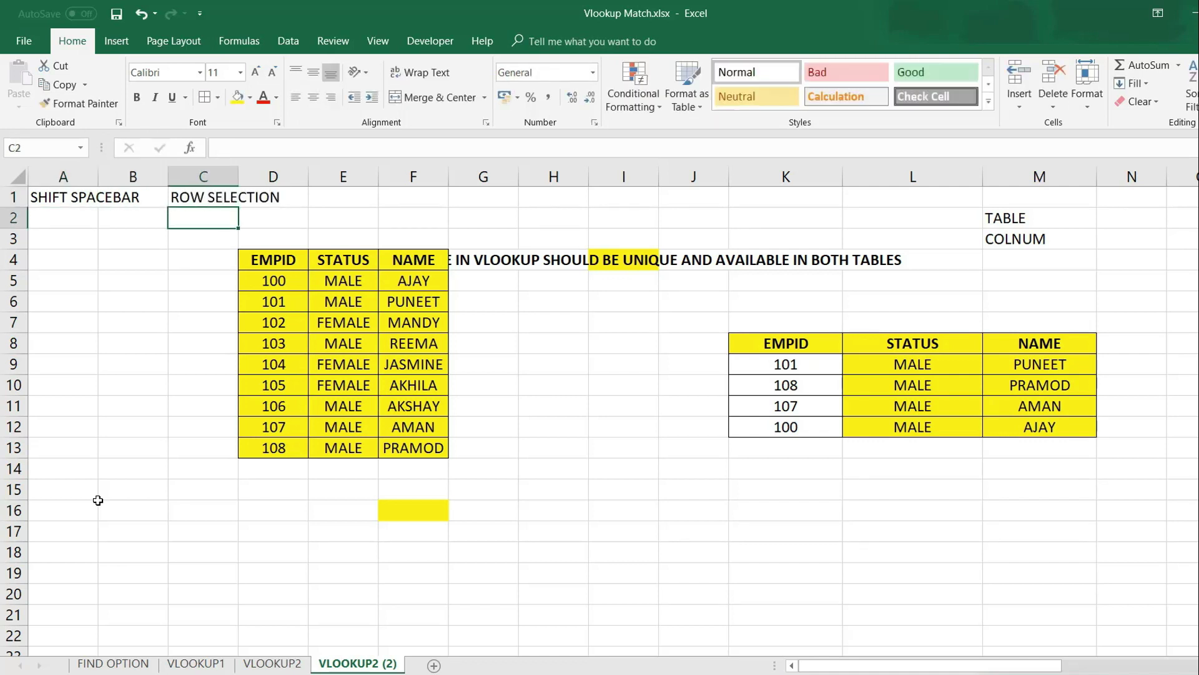
# Enter 'CTRL SPACEBAR' in A2 and 'COLUMN SELECTION' in C2, then save the workbook
pyautogui.press('Left')
pyautogui.press('Left')
pyautogui.write('CTRL SPACEBAR')
pyautogui.press('Tab')
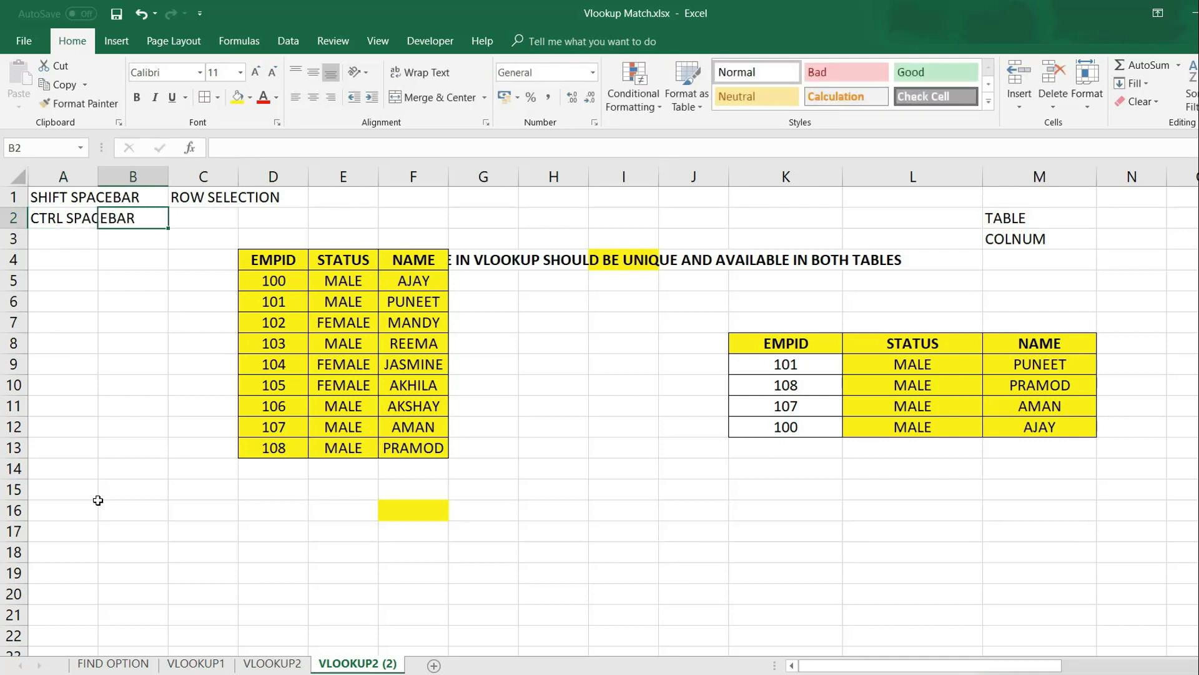
pyautogui.press('Tab')
pyautogui.write('COLUMN SELECTION')
pyautogui.press('Return')
pyautogui.click(321, 552)
pyautogui.hotkey('ctrl', 's')
# Delete the leftover row-4 note and fill headers SUB1 to SUB5 across G4:K4
pyautogui.click(834, 364)
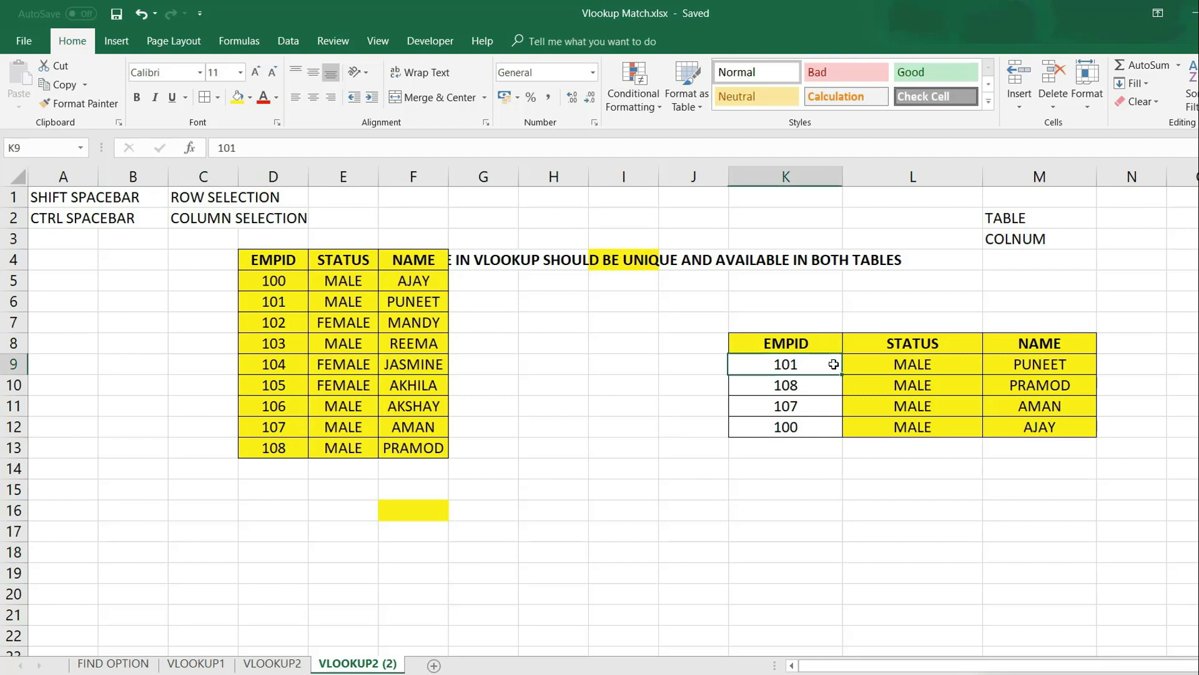
pyautogui.click(488, 260)
pyautogui.press('Right')
pyautogui.press('Right')
pyautogui.press('Delete')
pyautogui.press('Left')
pyautogui.press('Left')
pyautogui.press('Left')
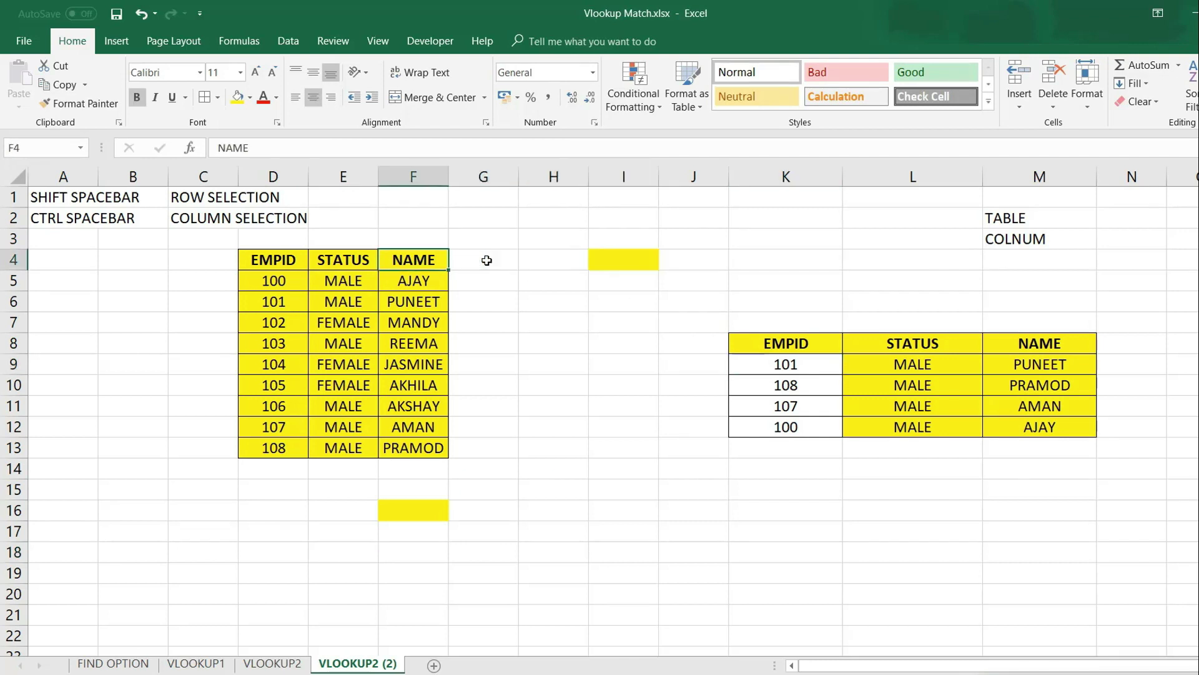
pyautogui.click(487, 260)
pyautogui.write('SUB1')
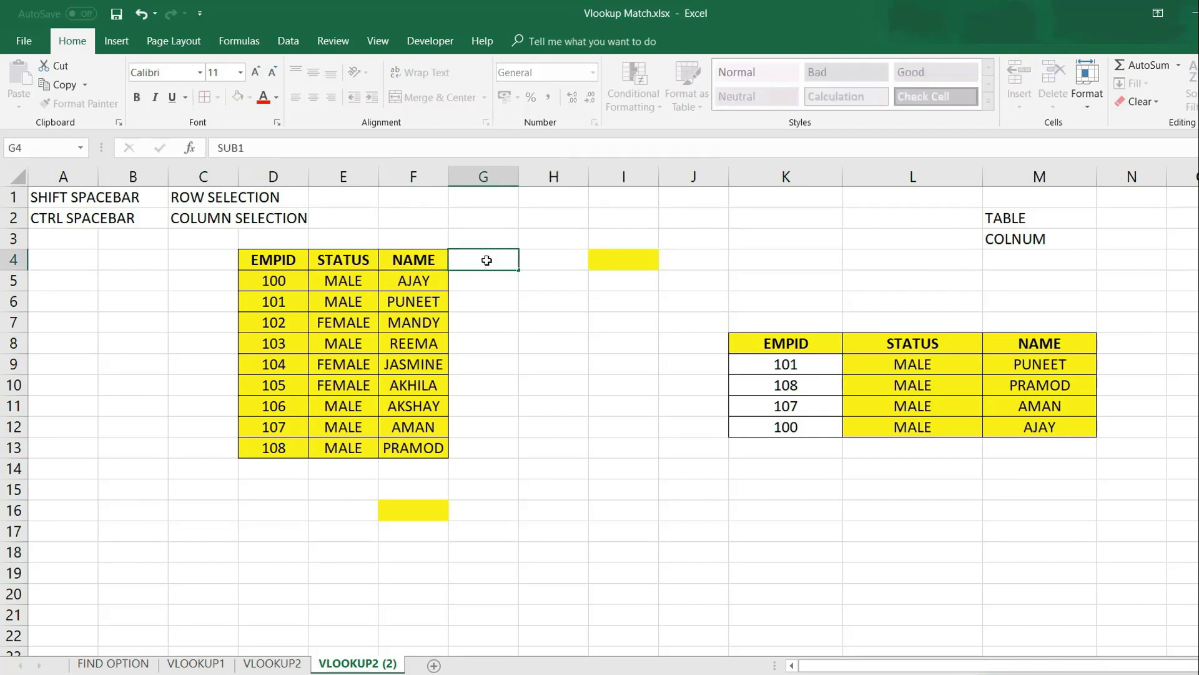
pyautogui.hotkey('ctrl', 'Return')
pyautogui.moveTo(519, 270); pyautogui.dragTo(843, 268)
# Move the K8:M12 lookup table down so it starts at H17
pyautogui.click(782, 345)
pyautogui.hotkey('ctrl', 'shift', 'Right')
pyautogui.hotkey('ctrl', 'shift', 'Down')
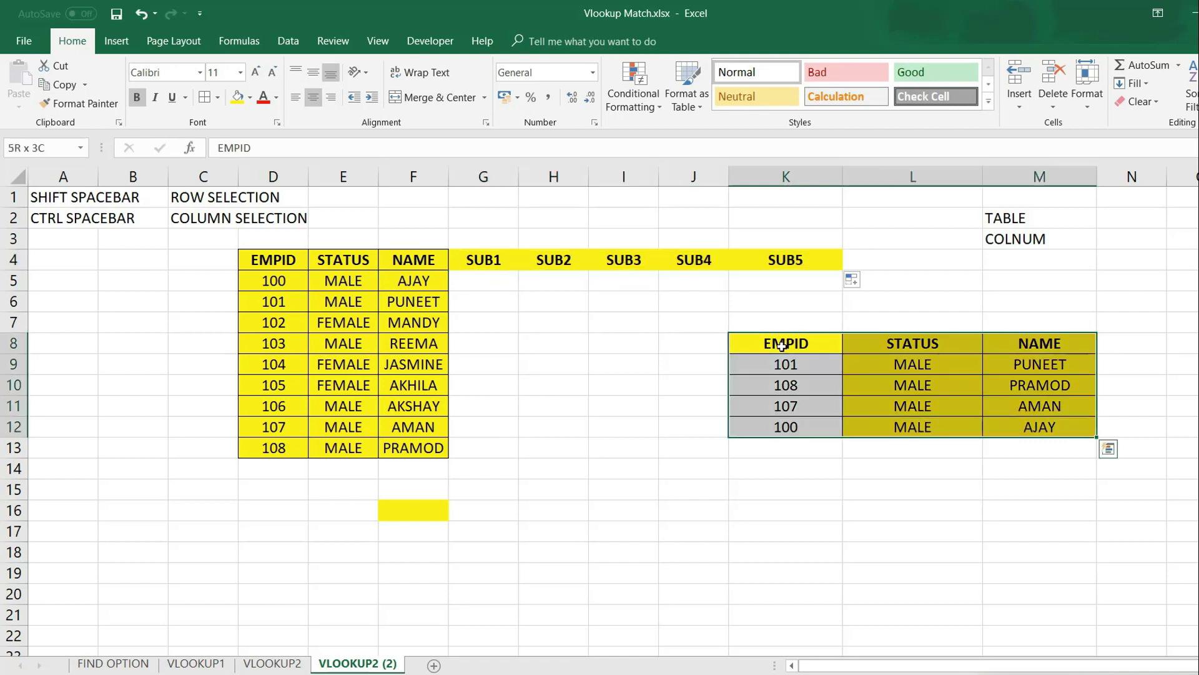
pyautogui.press('F2')
pyautogui.press('Escape')
pyautogui.hotkey('ctrl', 'c')
pyautogui.press('Down')
pyautogui.press('Down')
pyautogui.press('Down')
pyautogui.press('Left')
pyautogui.press('Left')
pyautogui.press('Up')
pyautogui.press('Left')
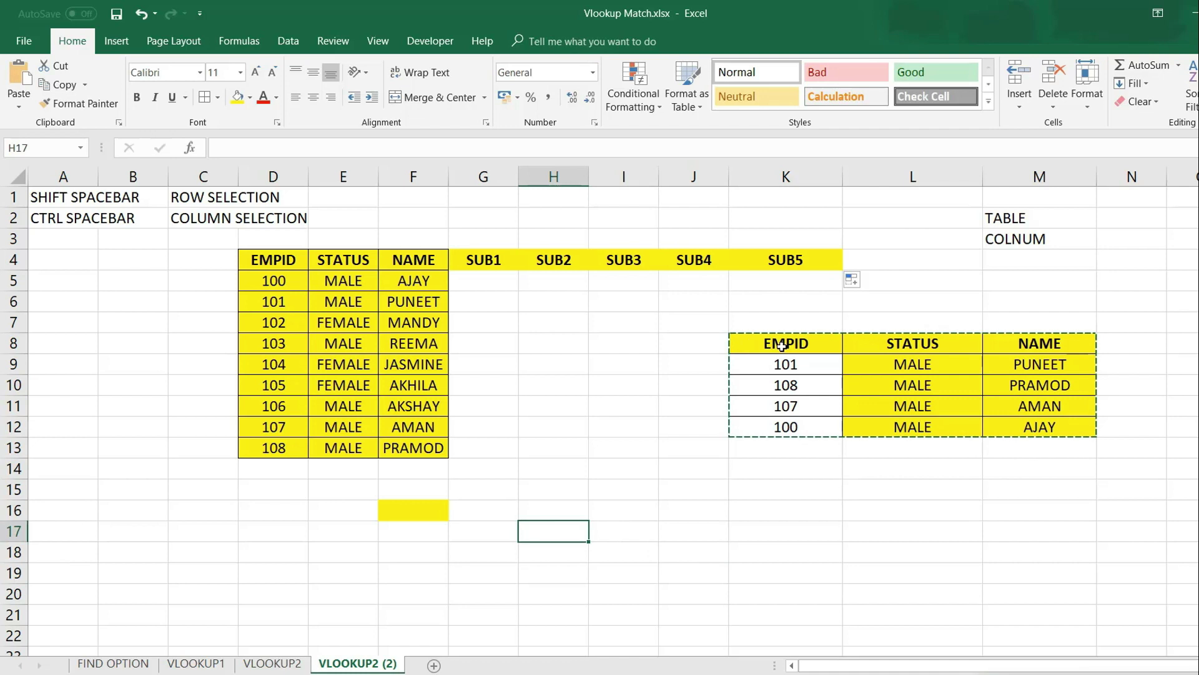
pyautogui.hotkey('ctrl', 'v')
pyautogui.press('Down')
pyautogui.press('Down')
pyautogui.press('Right')
pyautogui.hotkey('shift', 'Right')
pyautogui.hotkey('shift', 'Right')
pyautogui.hotkey('shift', 'Down')
pyautogui.hotkey('shift', 'Down')
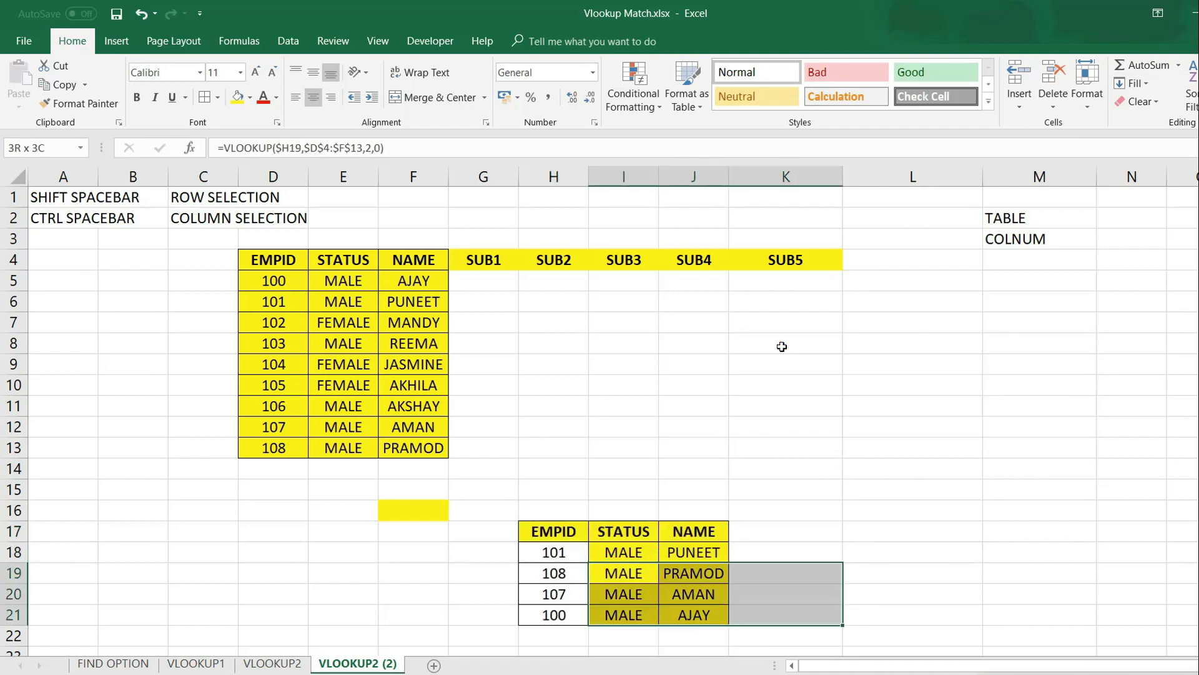
pyautogui.hotkey('ctrl', 'z')
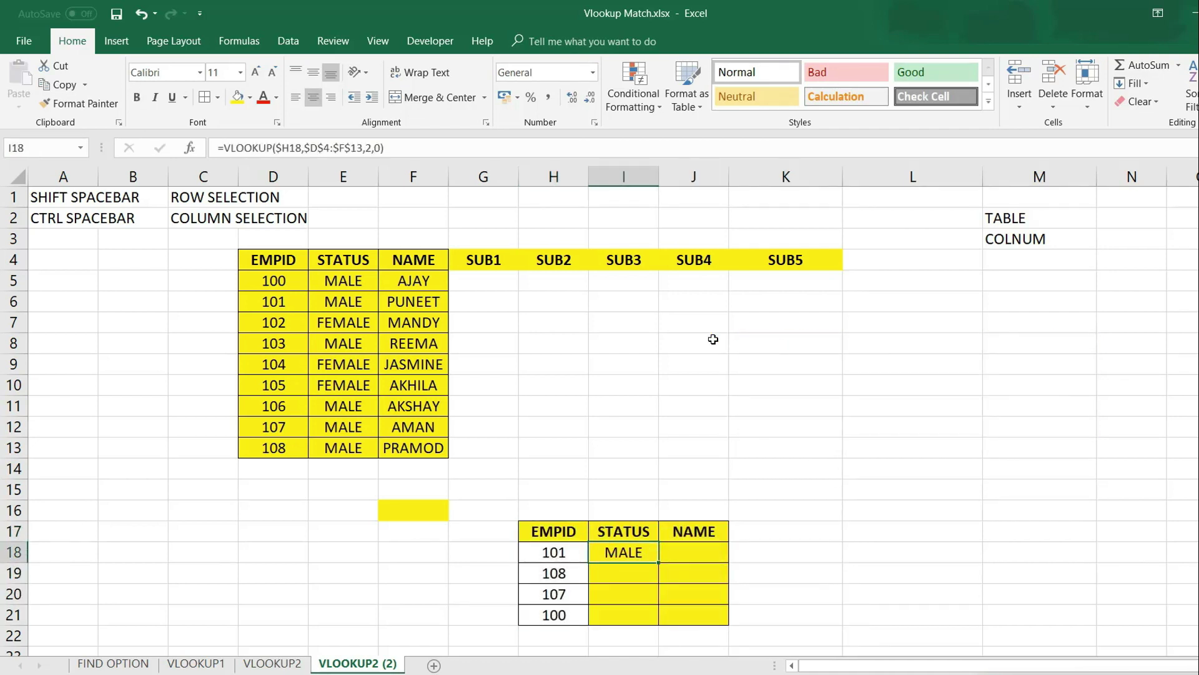
# Select the SUB1–SUB5 mark cells to receive a formula
pyautogui.click(498, 289)
pyautogui.hotkey('shift', 'Right')
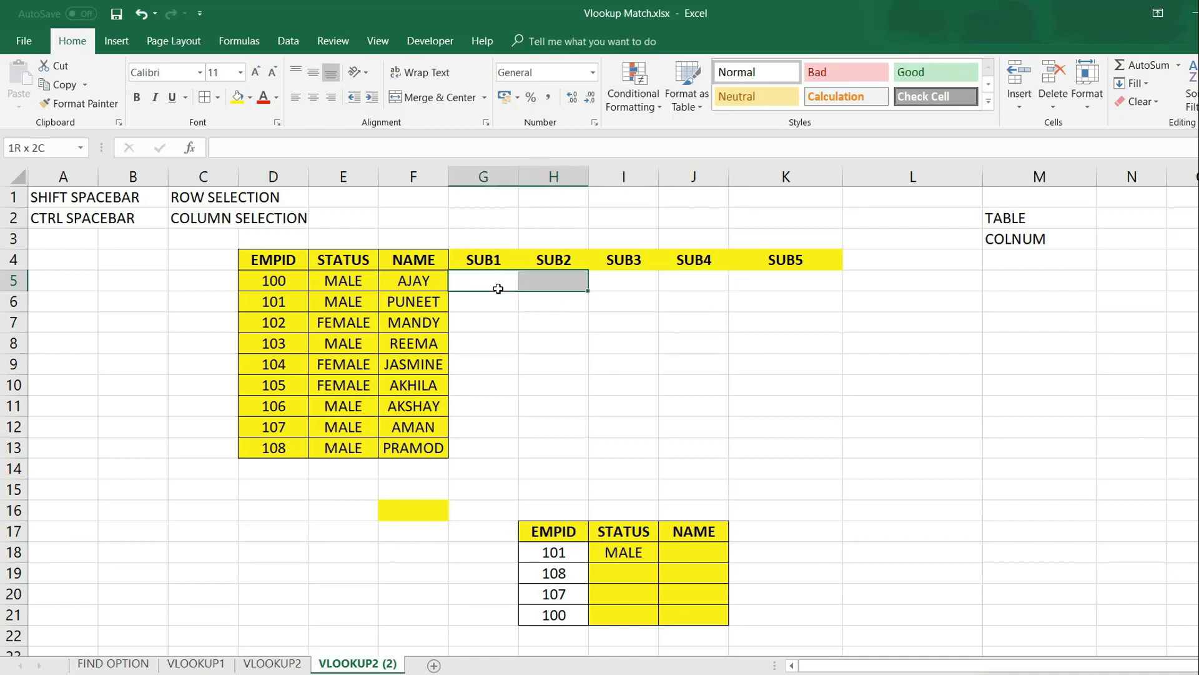
pyautogui.hotkey('shift', 'Right')
pyautogui.hotkey('shift', 'Right')
pyautogui.hotkey('shift', 'Right')
pyautogui.hotkey('shift', 'Right')
pyautogui.hotkey('shift', 'Left')
pyautogui.hotkey('shift', 'Down')
pyautogui.hotkey('shift', 'Down')
pyautogui.hotkey('shift', 'Down')
pyautogui.click(237, 148)
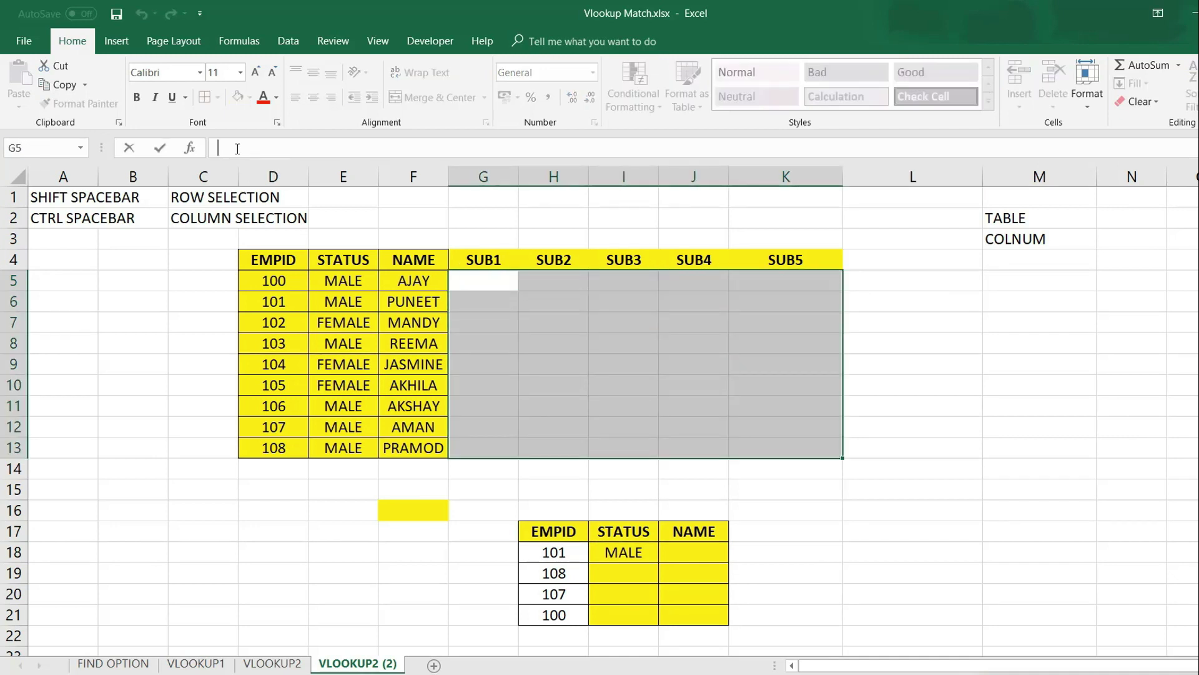
# Fill the mark cells with =RANDBETWEEN(10,40) and convert them to fixed values
pyautogui.write('=RAND')
pyautogui.press('Down')
pyautogui.press('Tab')
pyautogui.write('10,40)')
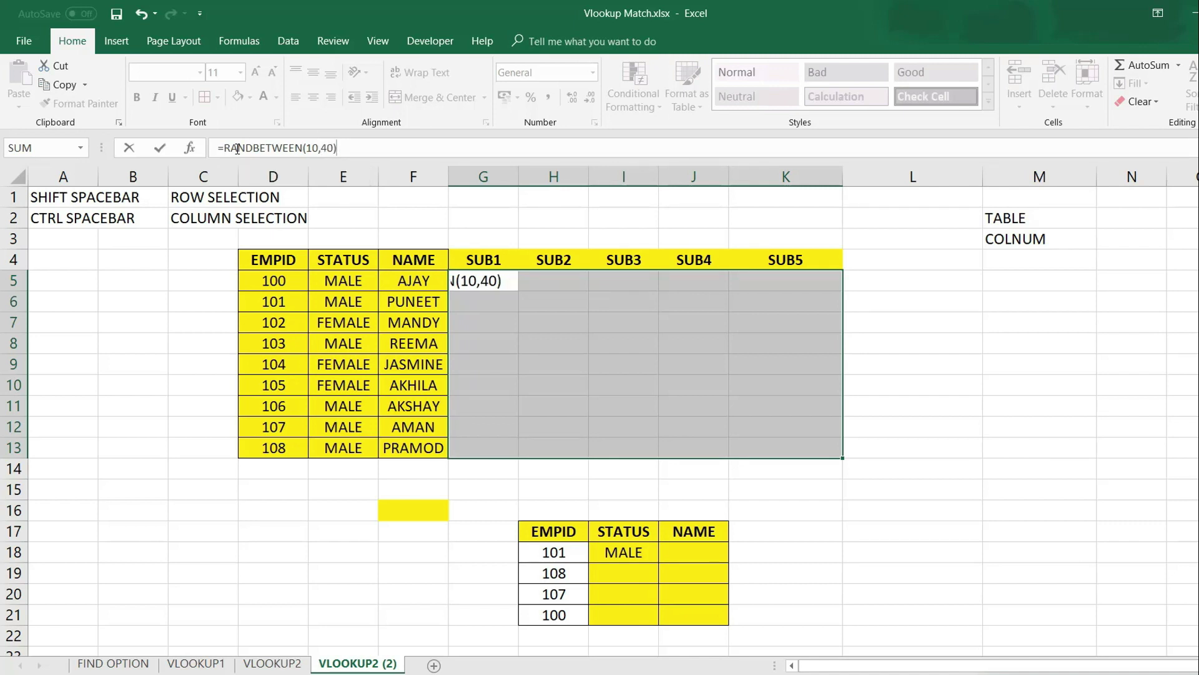
pyautogui.hotkey('ctrl', 'Return')
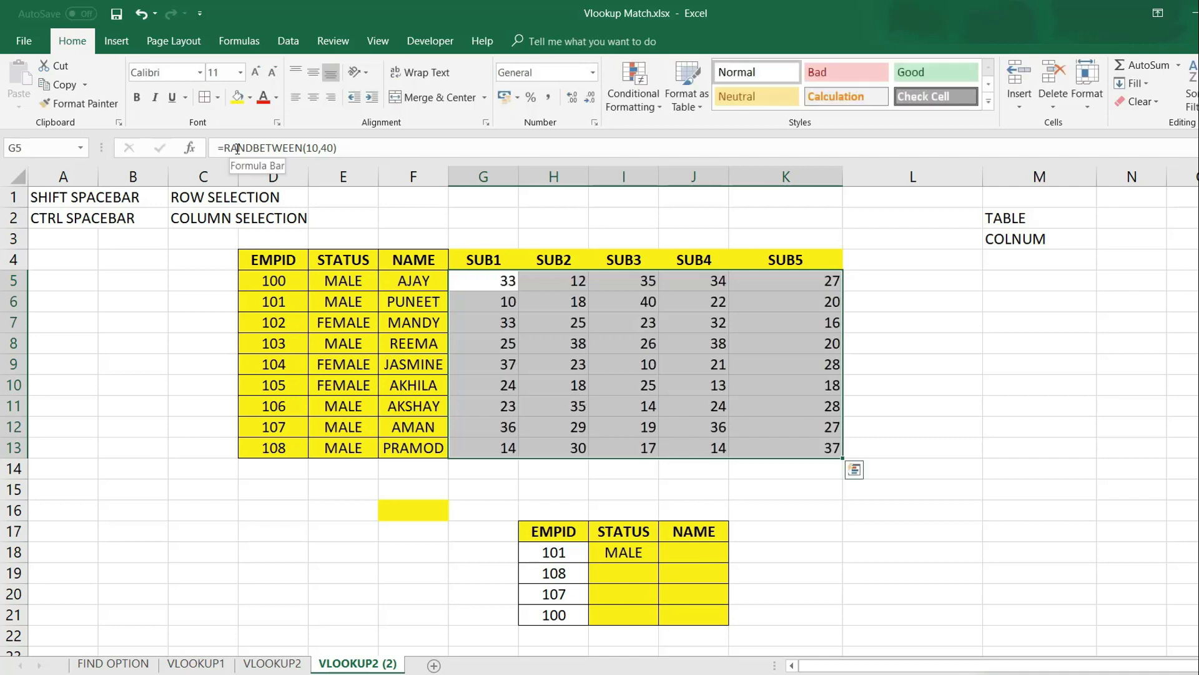
pyautogui.hotkey('ctrl', 'c')
pyautogui.hotkey('ctrl', 'alt', 'v')
pyautogui.press('v')
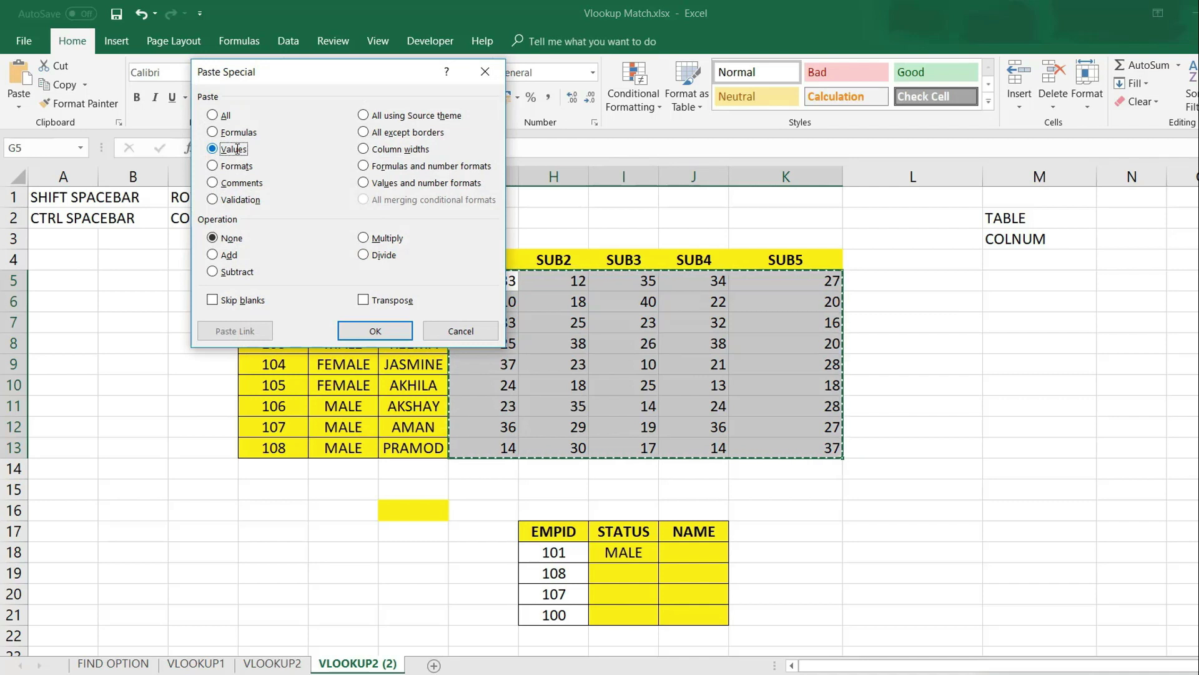
pyautogui.press('Return')
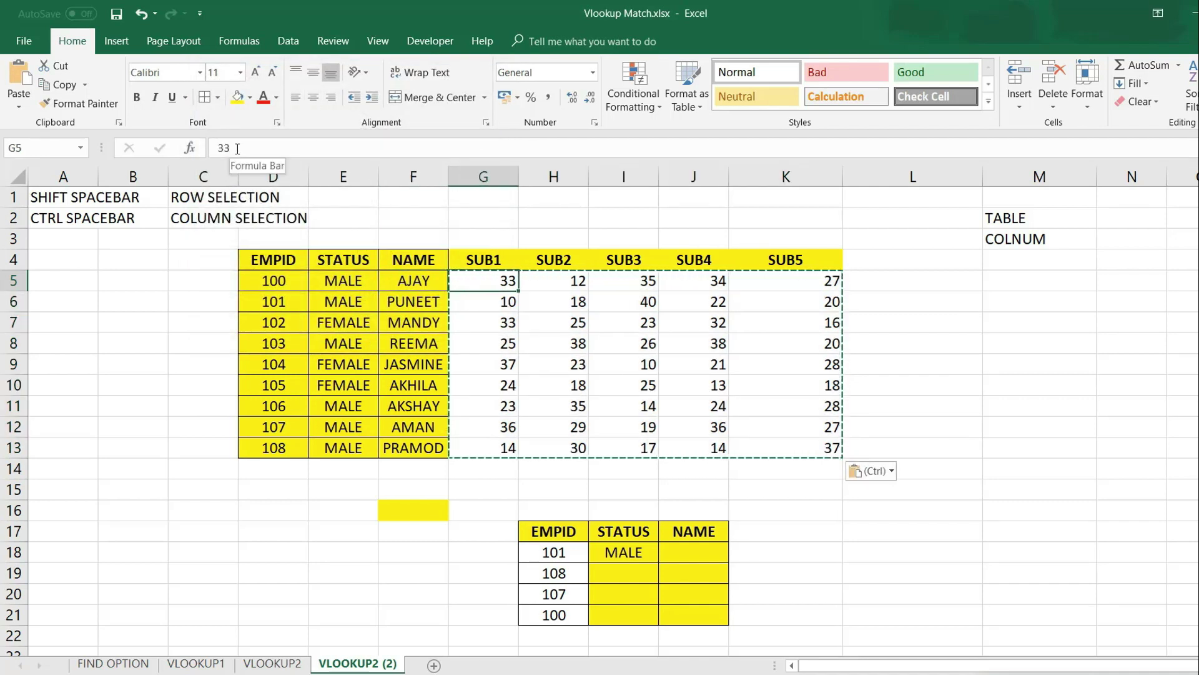
# Centre the marks and remove the yellow fill from F16 with Format Painter
pyautogui.hotkey('ctrl', 'shift', 'Right')
pyautogui.hotkey('ctrl', 'shift', 'Down')
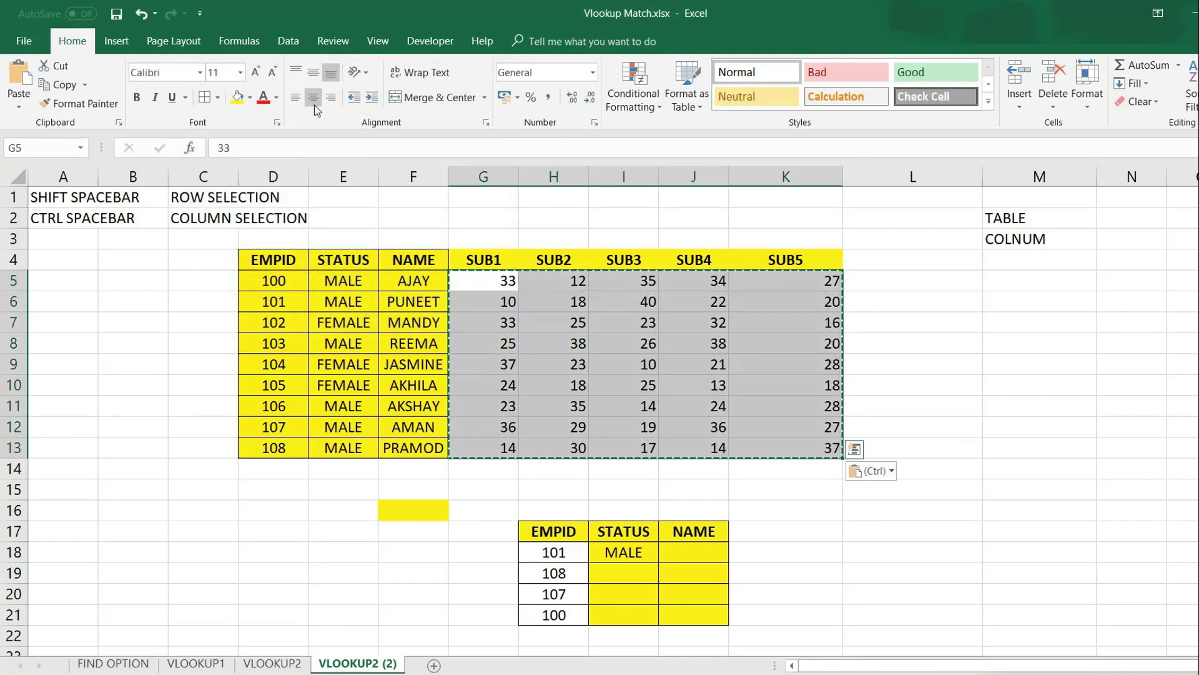
pyautogui.click(314, 99)
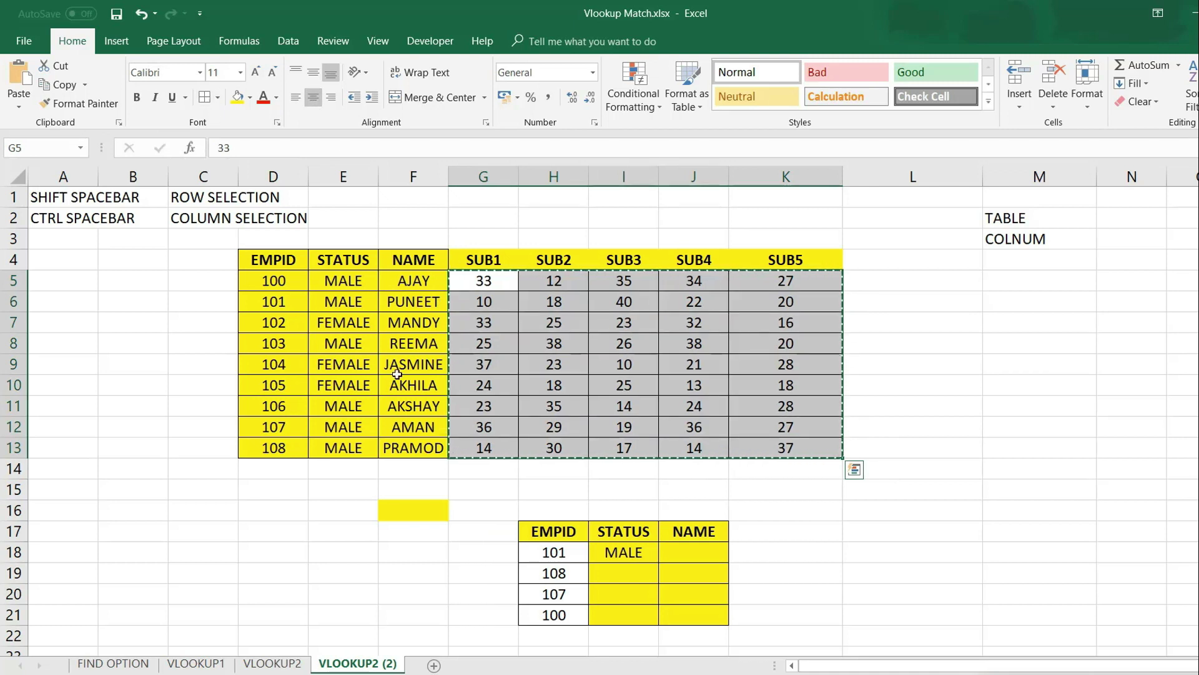
pyautogui.click(397, 373)
pyautogui.click(267, 516)
pyautogui.click(80, 103)
pyautogui.click(413, 509)
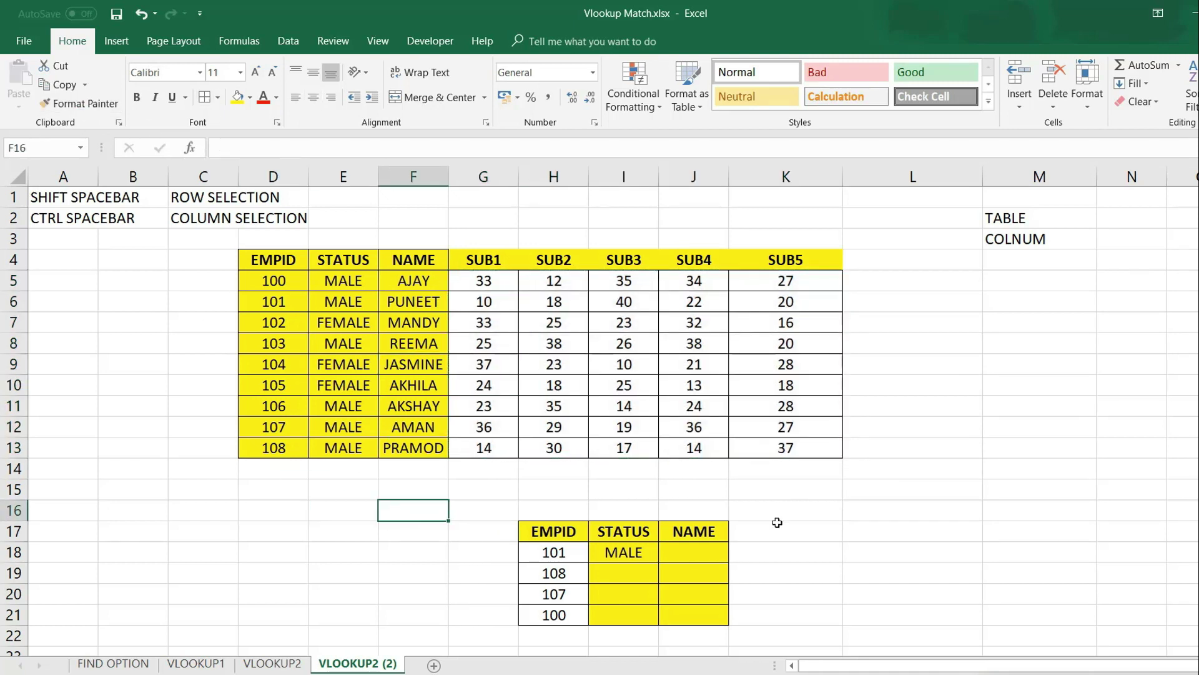
# Paste the subject headers into row 17 beside the lookup table
pyautogui.click(777, 522)
pyautogui.hotkey('ctrl', 'v')
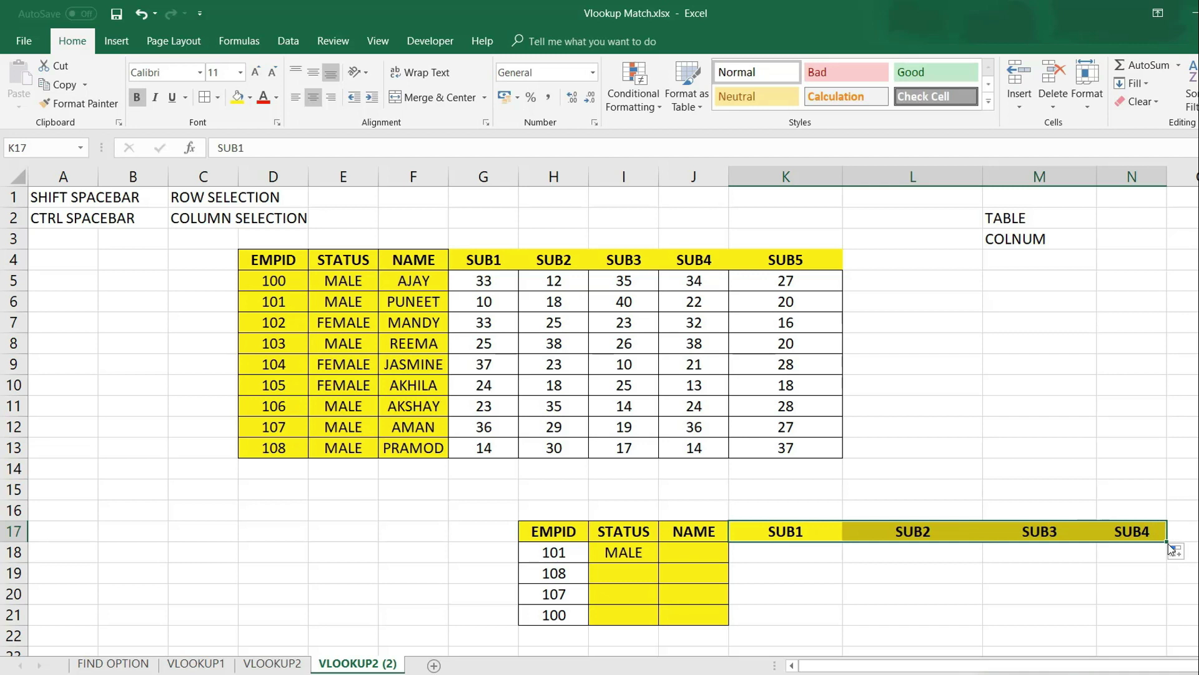
pyautogui.click(612, 550)
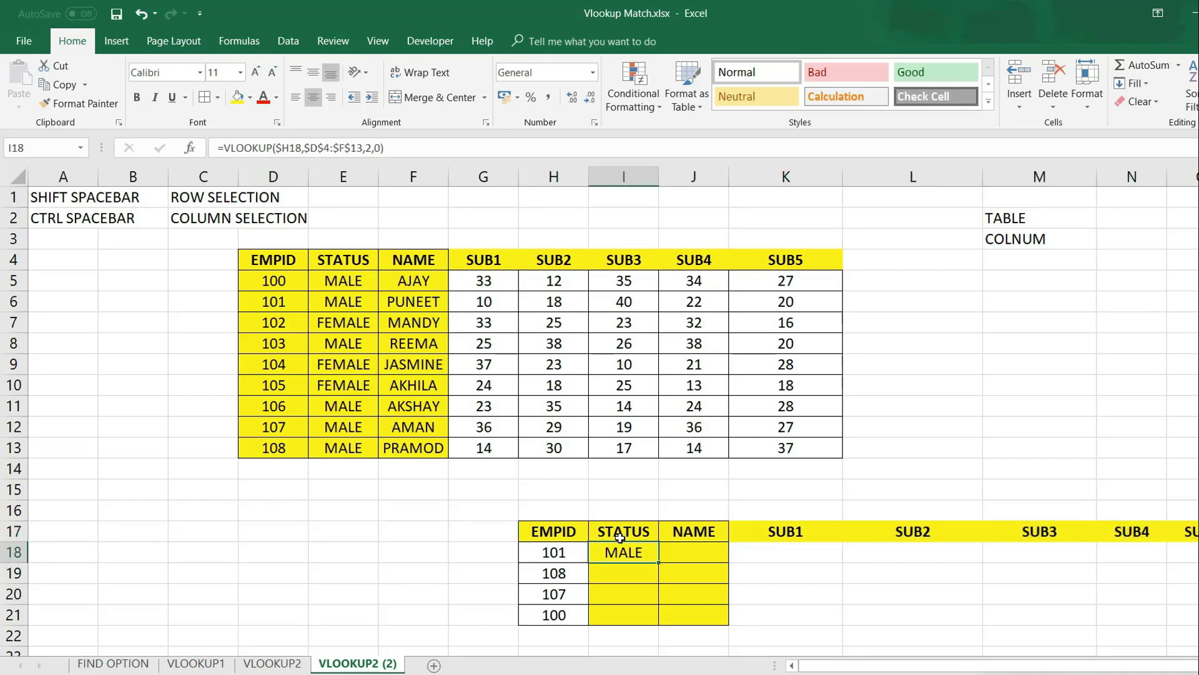
# Fill the lower lookup table's header row, EMPID through SUB5, with blue
pyautogui.hotkey('ctrl', 'a')
pyautogui.click(249, 97)
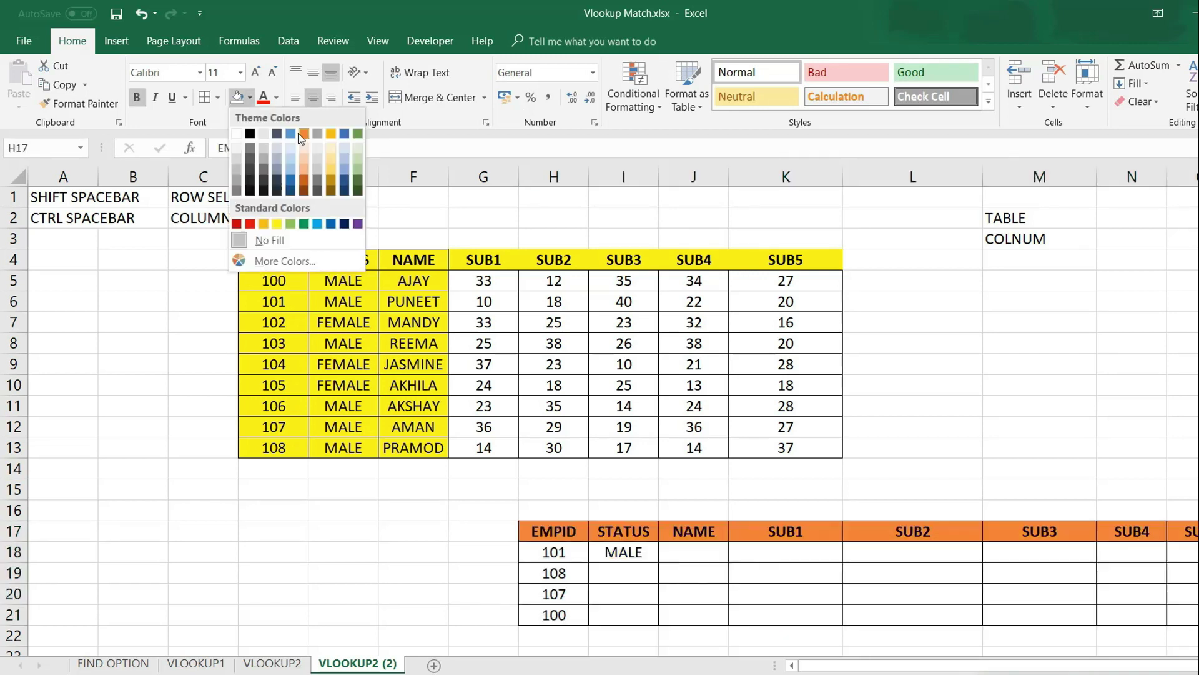
pyautogui.click(294, 134)
pyautogui.click(132, 531)
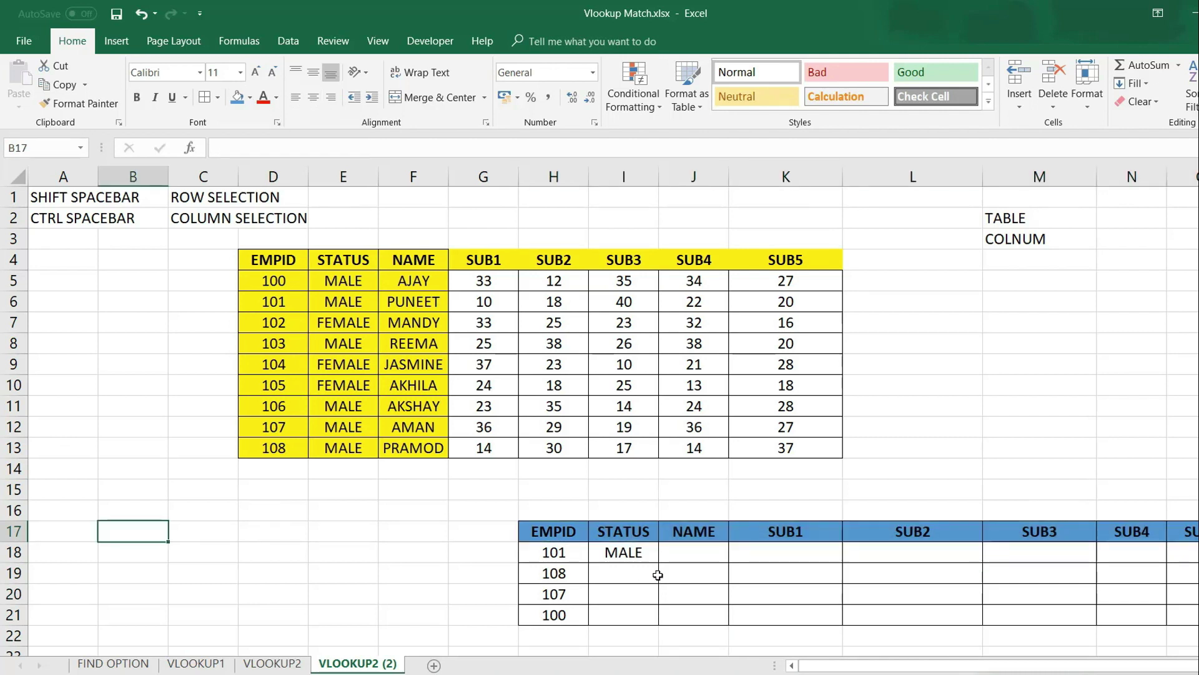
# Review the subject headers and the existing STATUS lookup formula
pyautogui.click(438, 265)
pyautogui.press('Right')
pyautogui.press('Right')
pyautogui.press('Left')
pyautogui.press('Right')
pyautogui.press('Right')
pyautogui.press('Right')
pyautogui.press('Right')
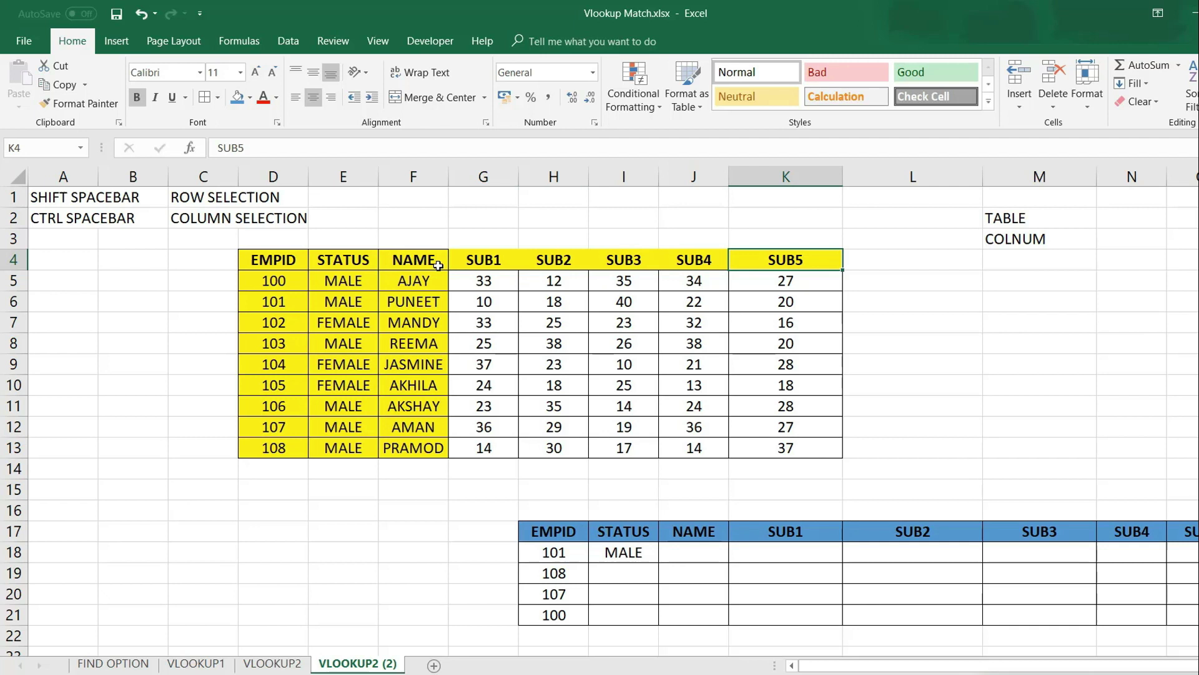
pyautogui.click(634, 549)
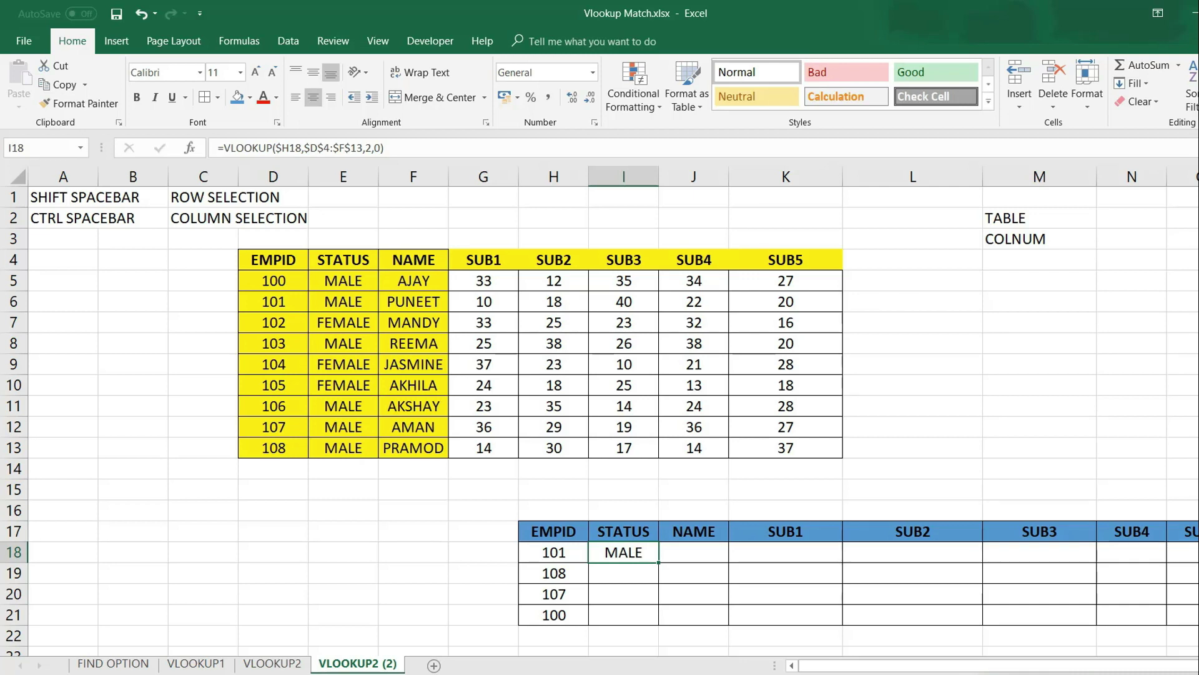
pyautogui.scroll(-1, 676, 384)
pyautogui.scroll(-1, 676, 385)
pyautogui.scroll(-1, 676, 384)
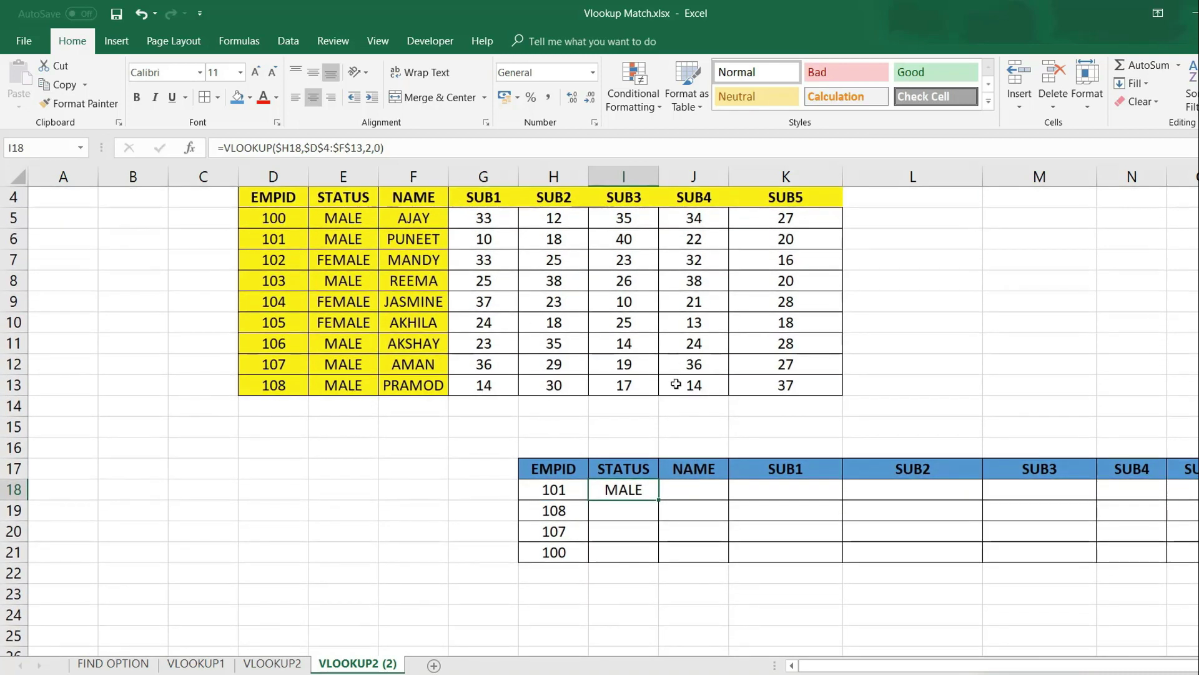
# Widen the I18 STATUS formula's range to give =VLOOKUP($H18,$D$4:$K$13,2,0)
pyautogui.click(367, 147)
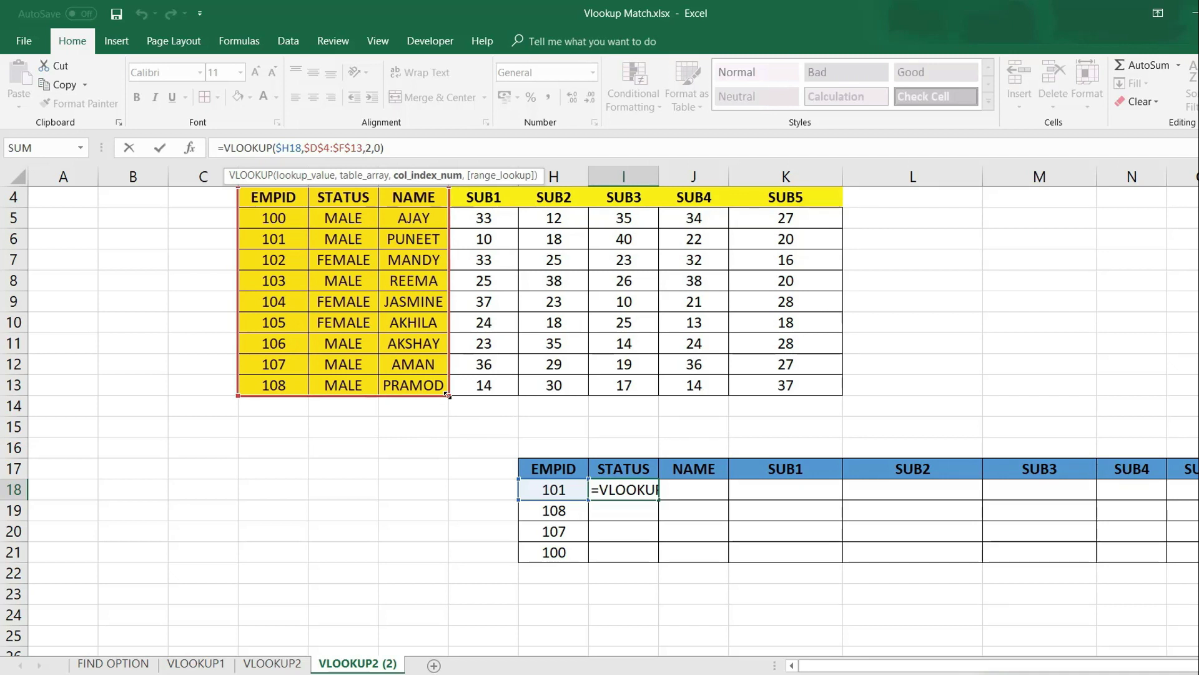
pyautogui.moveTo(448, 394); pyautogui.dragTo(816, 392)
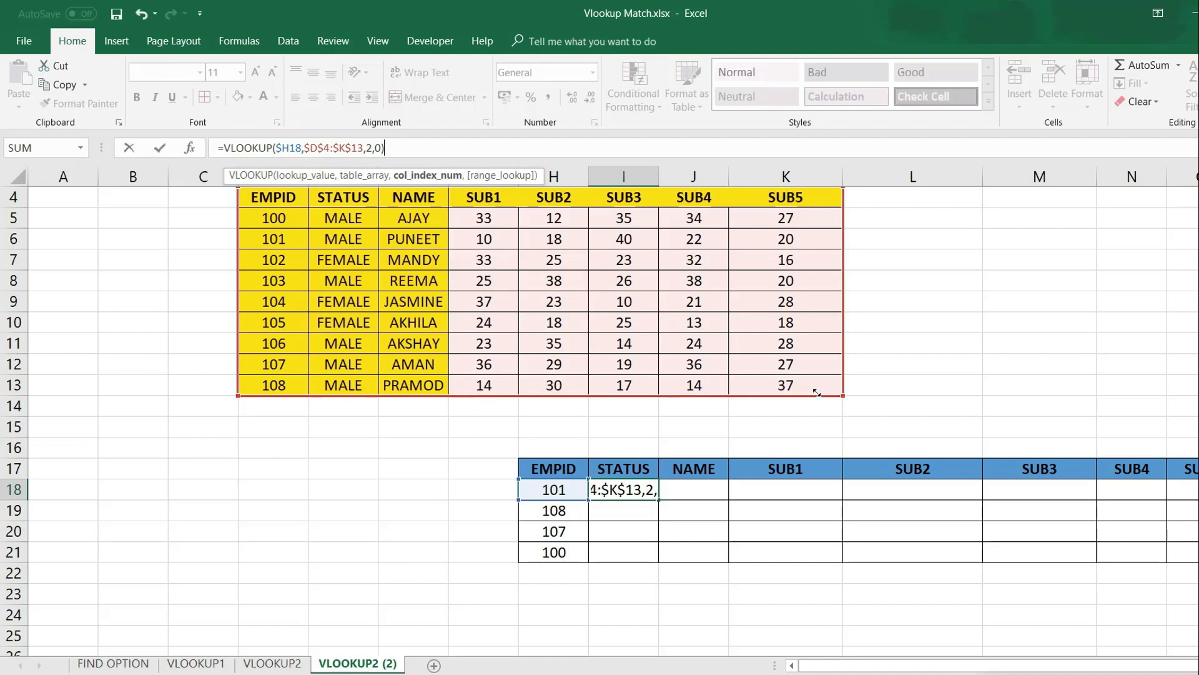
pyautogui.click(348, 149)
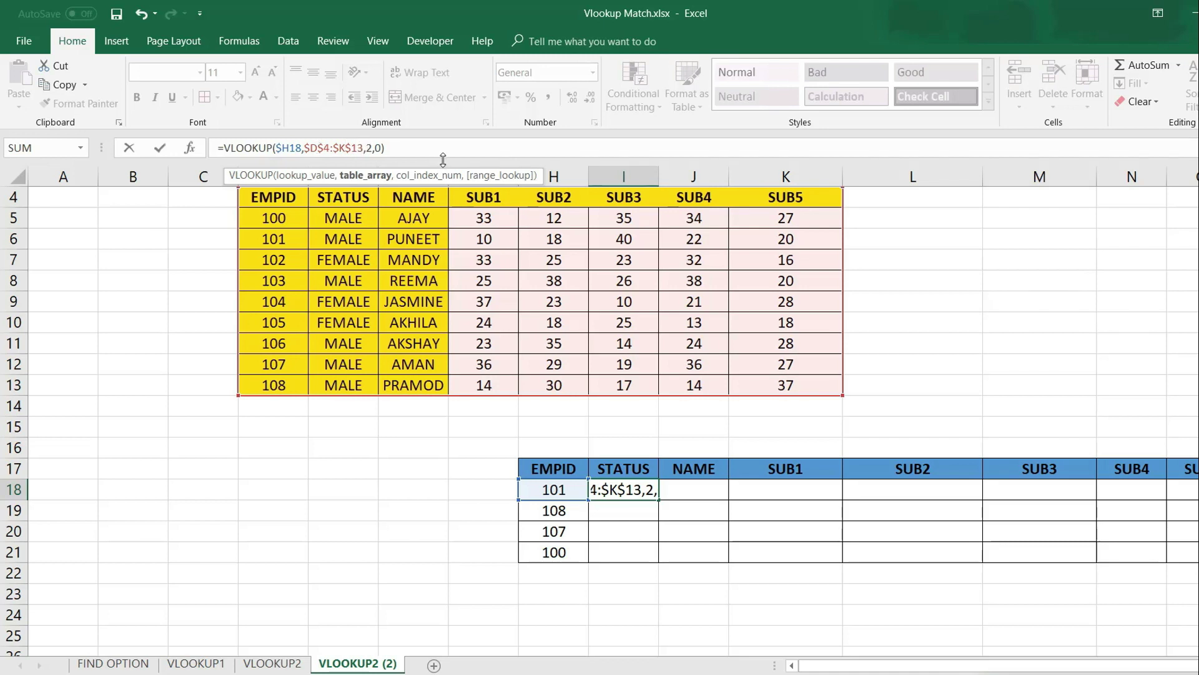
pyautogui.hotkey('ctrl', 'Return')
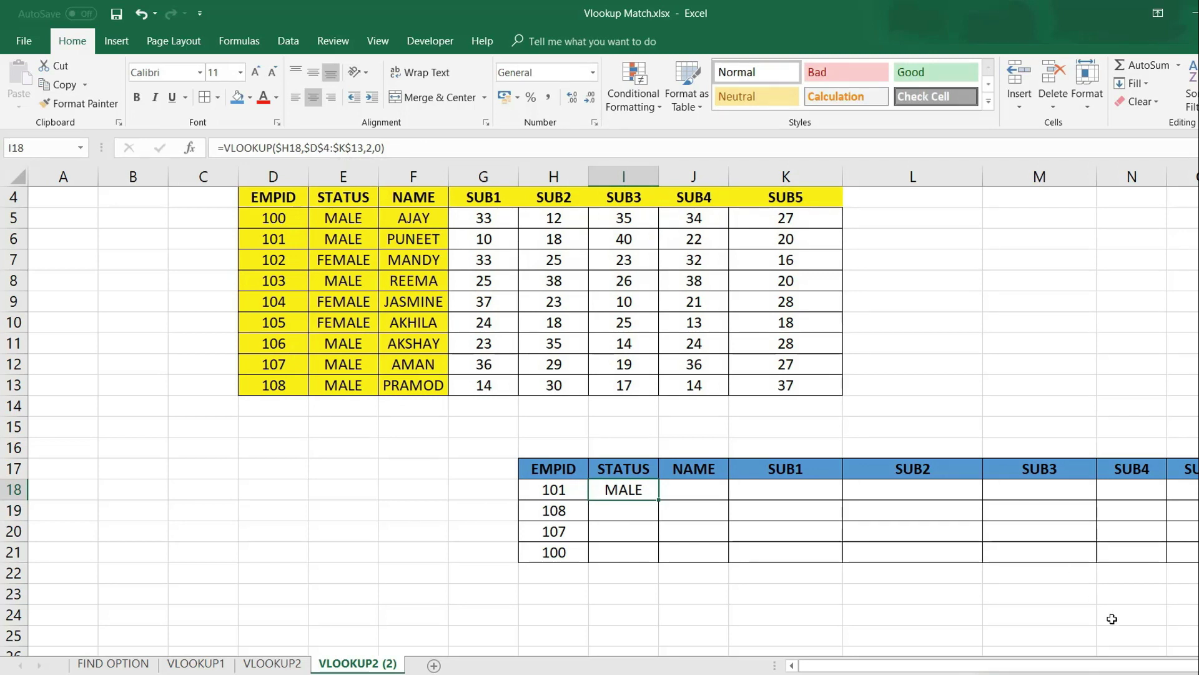
pyautogui.click(1151, 671)
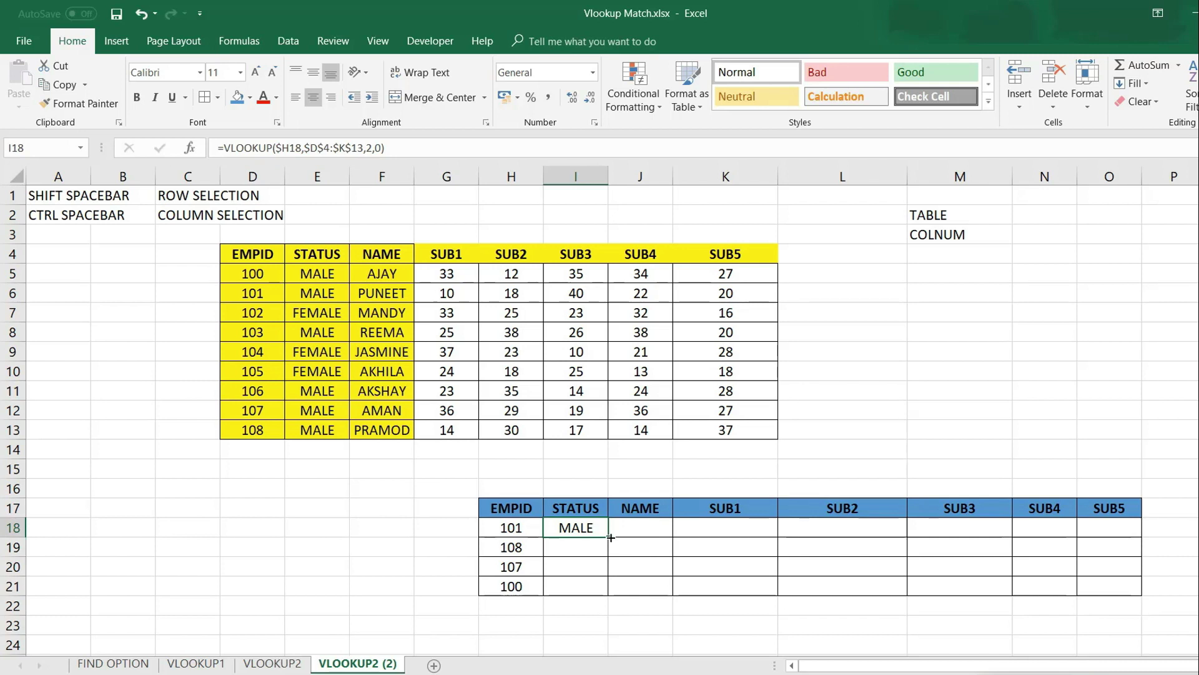
# Copy 101's lookup across row 18 to SUB5 and set the NAME lookup's column number to 3
pyautogui.moveTo(609, 537); pyautogui.dragTo(1157, 553)
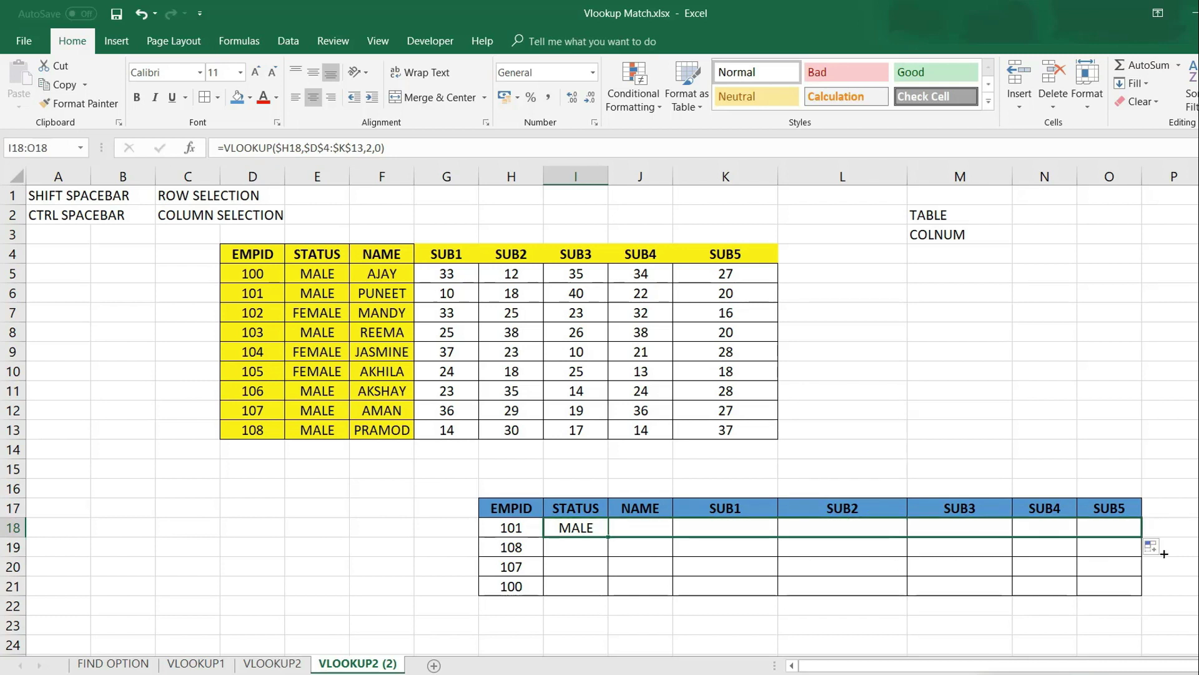
pyautogui.click(656, 528)
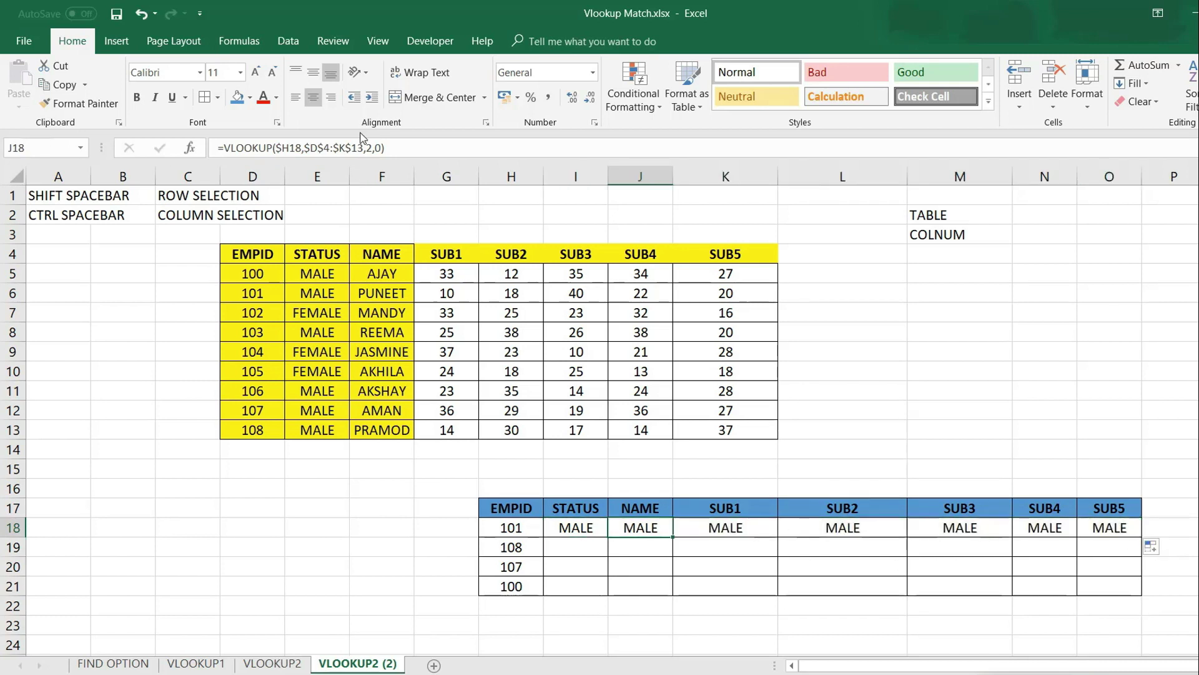
pyautogui.click(372, 148)
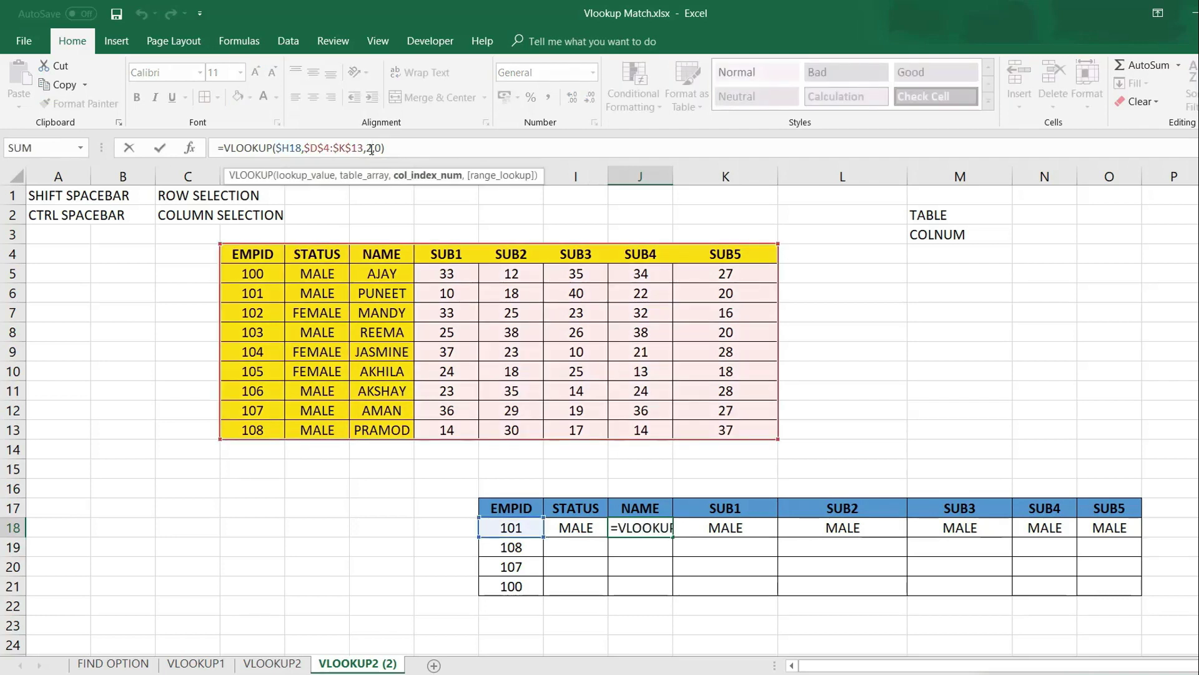
pyautogui.press('BackSpace')
pyautogui.write('3')
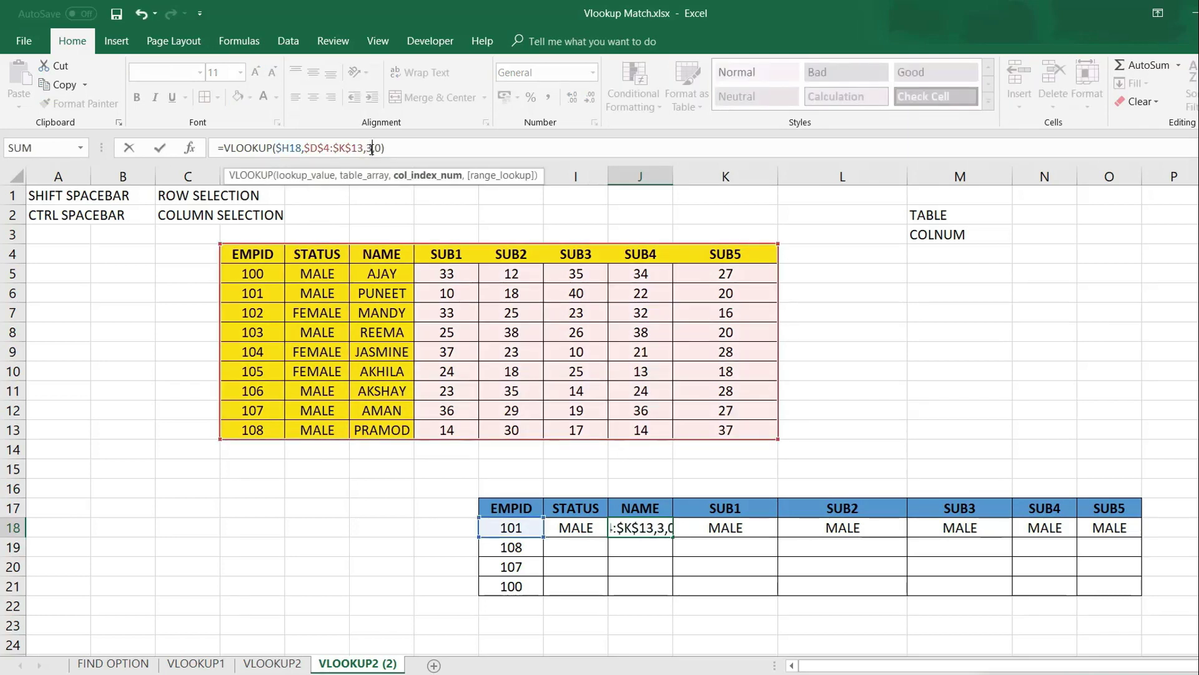
pyautogui.press('Tab')
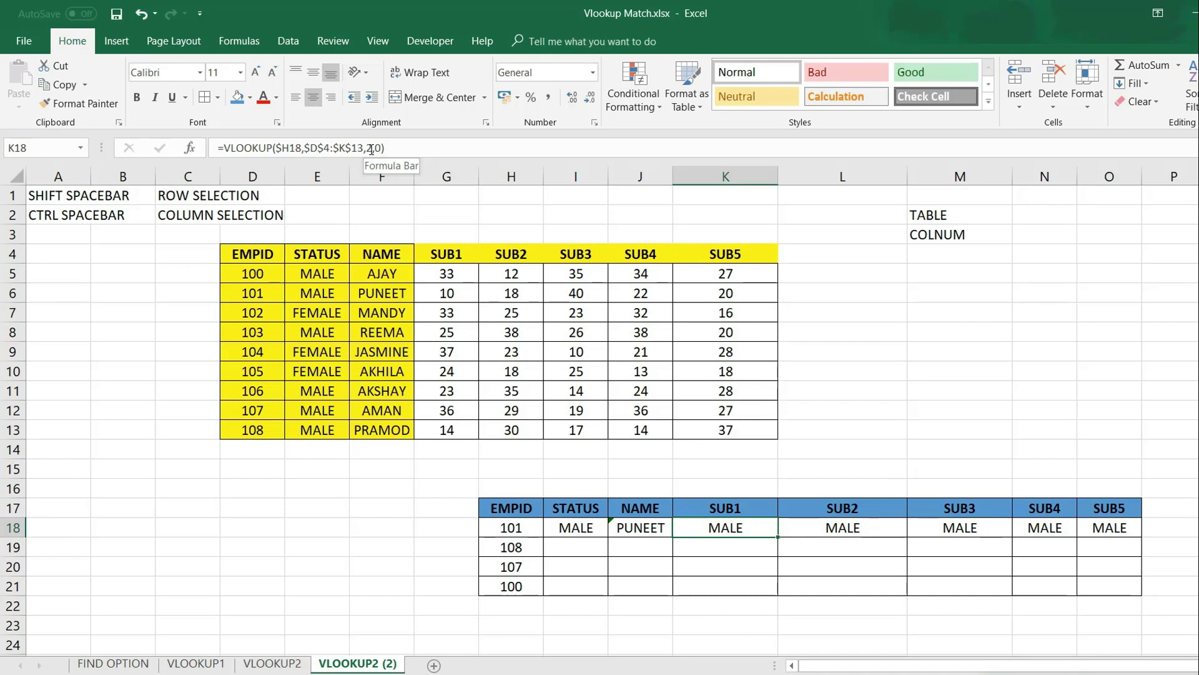
# Set column numbers 4, 5 and 6 in the SUB1, SUB2 and SUB3 lookups
pyautogui.click(372, 148)
pyautogui.press('BackSpace')
pyautogui.write('4')
pyautogui.press('Tab')
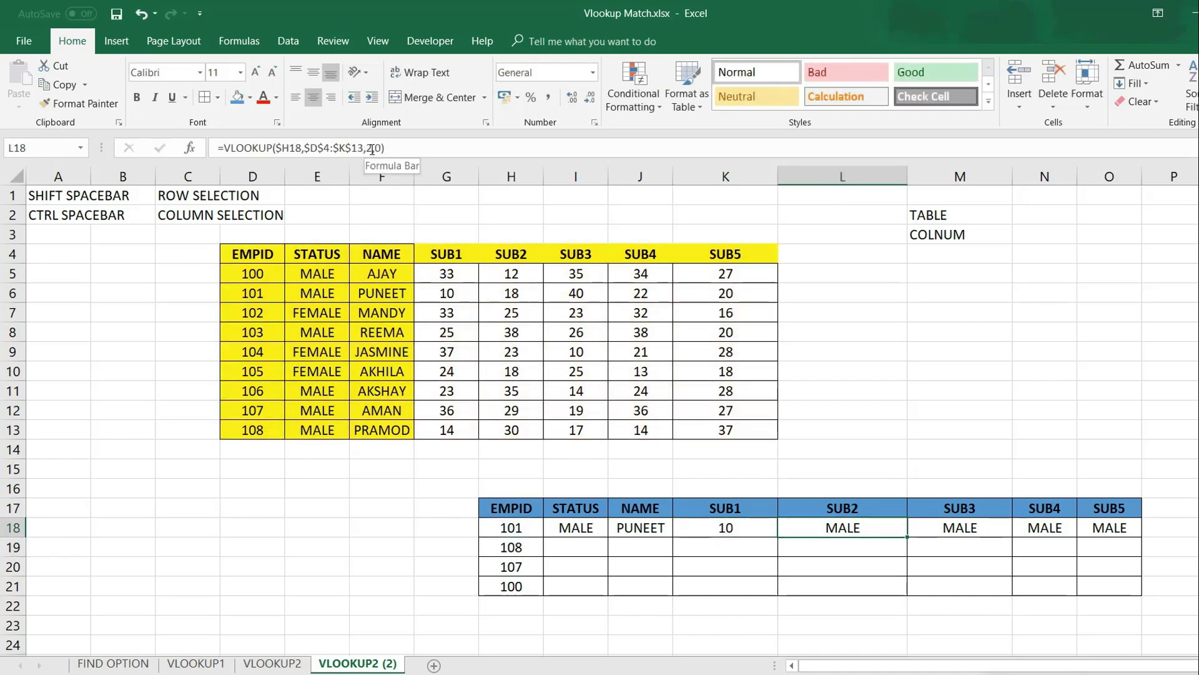
pyautogui.click(371, 148)
pyautogui.press('BackSpace')
pyautogui.write('5')
pyautogui.press('Tab')
pyautogui.click(372, 148)
pyautogui.press('BackSpace')
pyautogui.write('6')
pyautogui.press('Tab')
# Set column numbers 7 and 8 in the SUB4 and SUB5 lookups
pyautogui.click(372, 148)
pyautogui.press('BackSpace')
pyautogui.write('7')
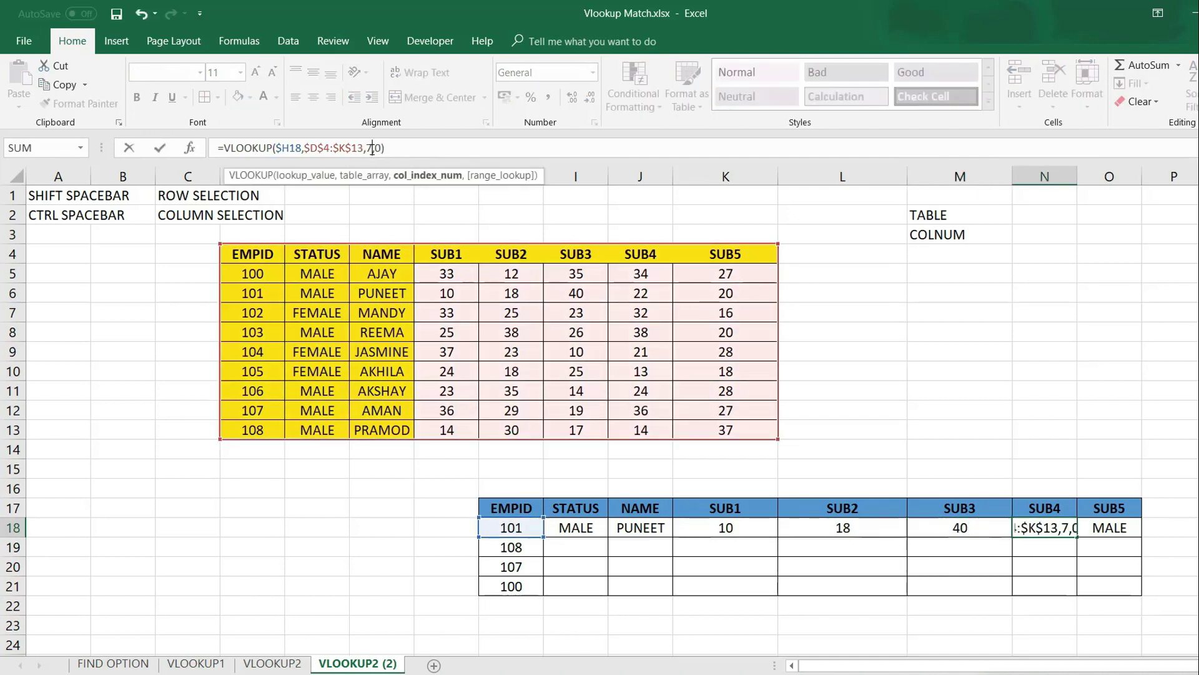
pyautogui.press('Tab')
pyautogui.click(372, 149)
pyautogui.press('BackSpace')
pyautogui.write('8')
pyautogui.press('Return')
pyautogui.press('Up')
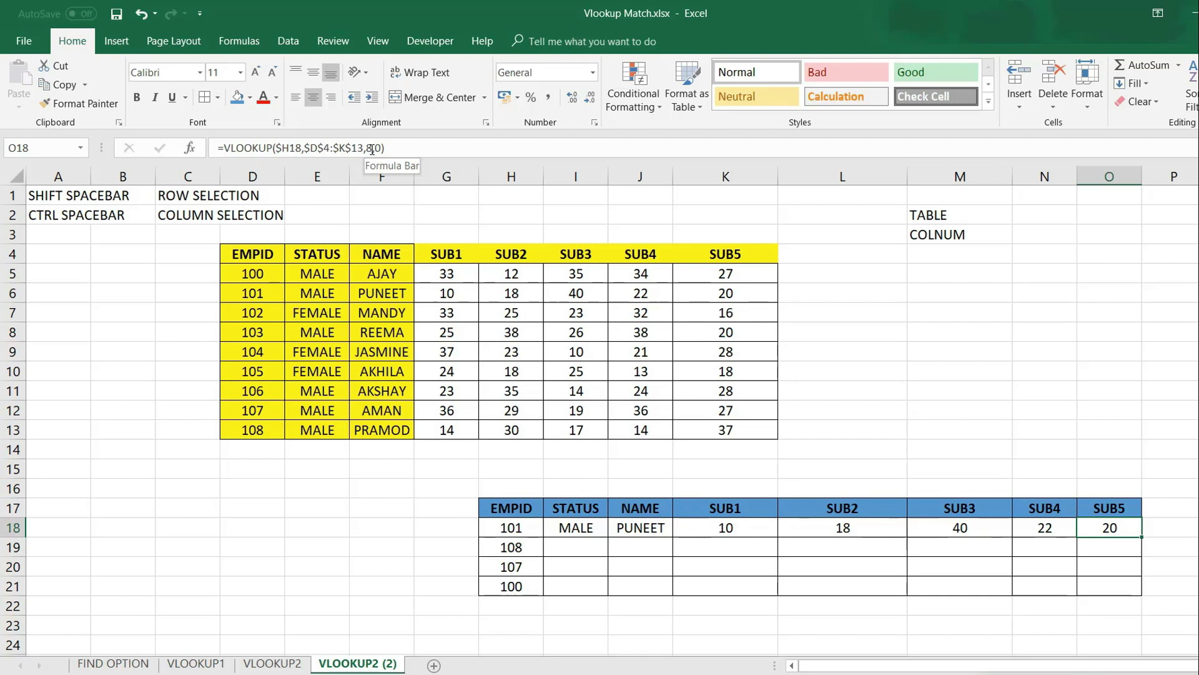
# Fill 101's lookups in I18:O18 down to row 21 for employees 108, 107 and 100
pyautogui.click(577, 529)
pyautogui.hotkey('ctrl', 'shift', 'Right')
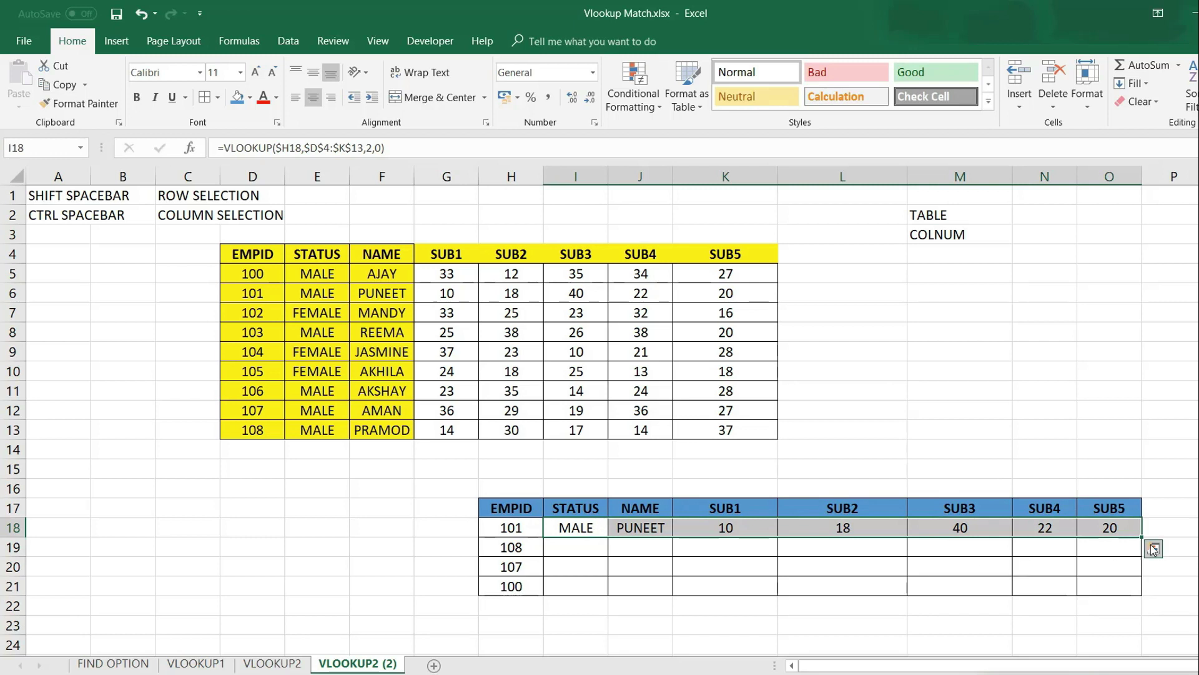
pyautogui.moveTo(1145, 537); pyautogui.dragTo(1139, 592)
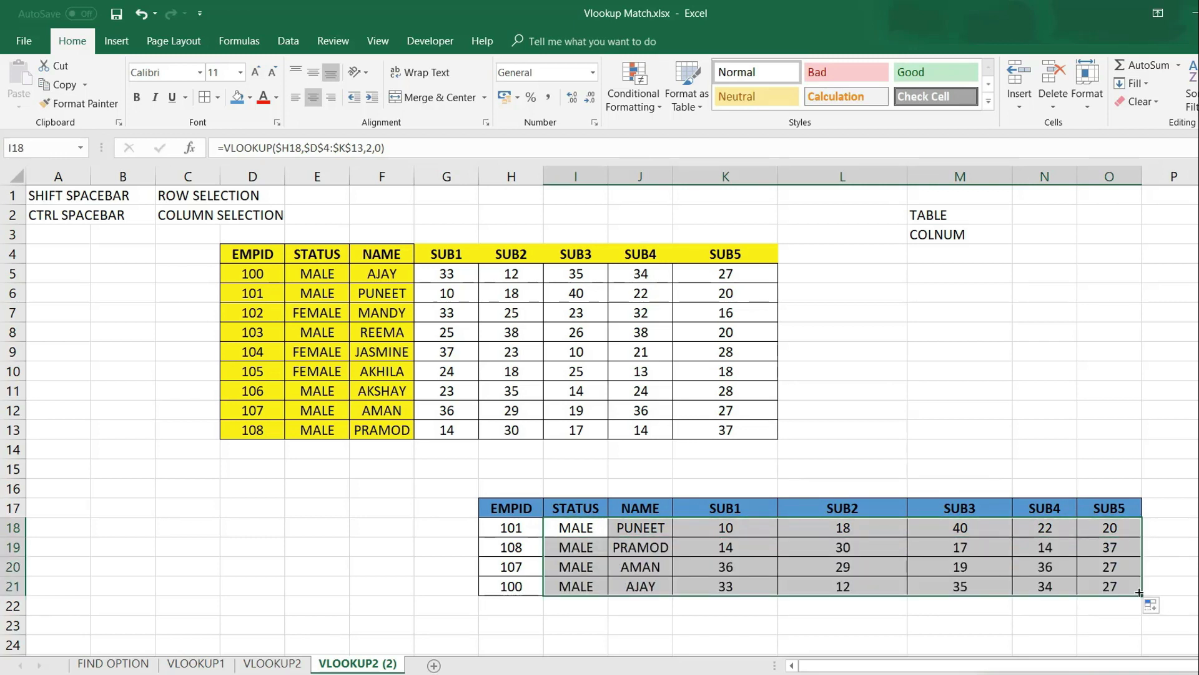
pyautogui.scroll(-1, 1139, 593)
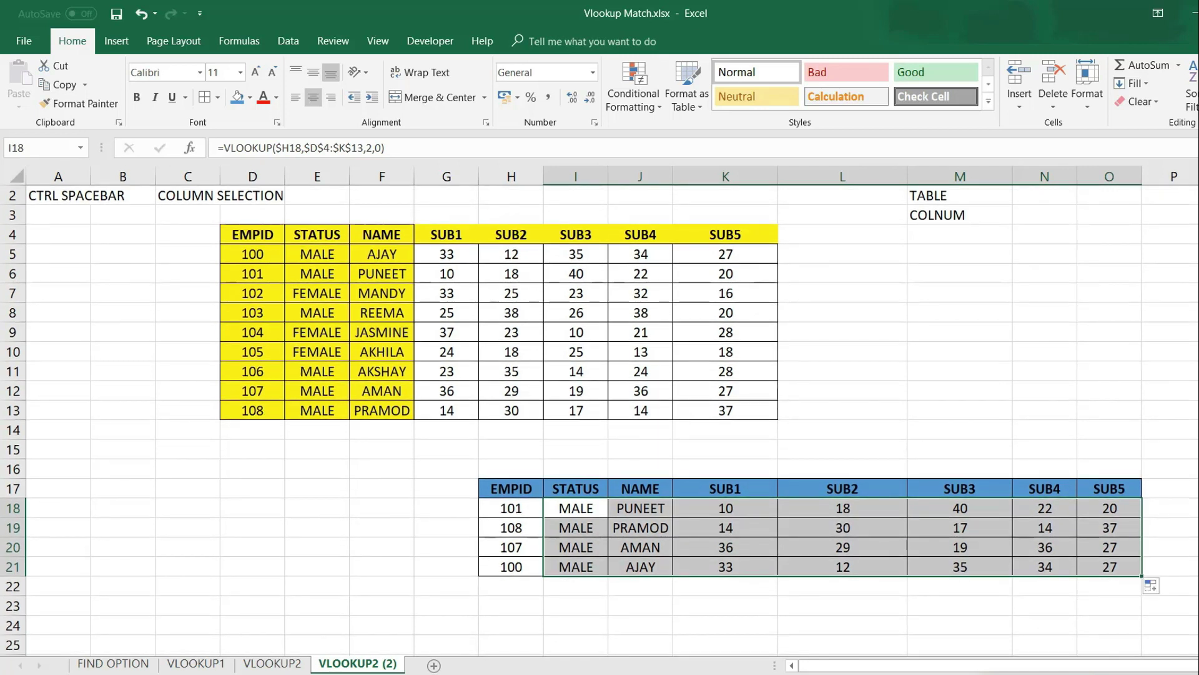
# Clear the filled-down and copied lookup results, keeping only 101's STATUS result in I18
pyautogui.doubleClick(576, 533)
pyautogui.hotkey('ctrl', 'z')
pyautogui.hotkey('ctrl', 'z')
pyautogui.hotkey('ctrl', 'z')
pyautogui.hotkey('ctrl', 'z')
pyautogui.press('Up')
pyautogui.press('Up')
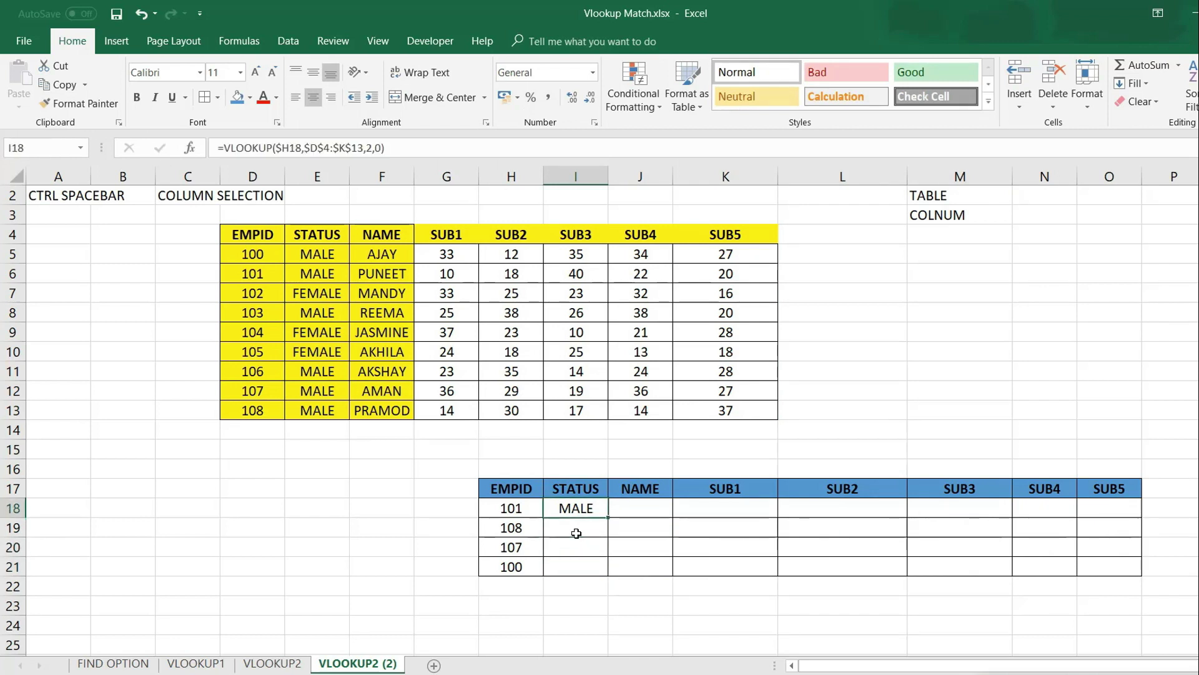
pyautogui.press('Right')
pyautogui.press('Right')
pyautogui.press('Right')
pyautogui.press('Right')
pyautogui.press('Right')
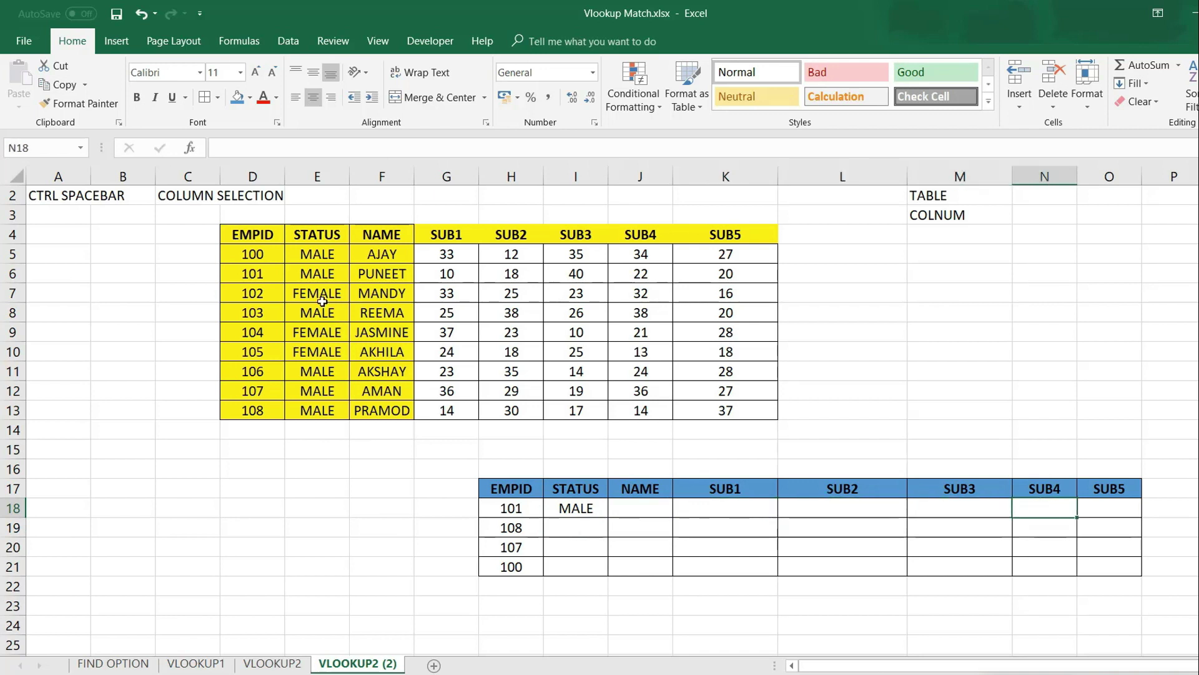
# Enter column numbers 2 through 8 in E3:K3 above the source table headers
pyautogui.click(311, 220)
pyautogui.write('2')
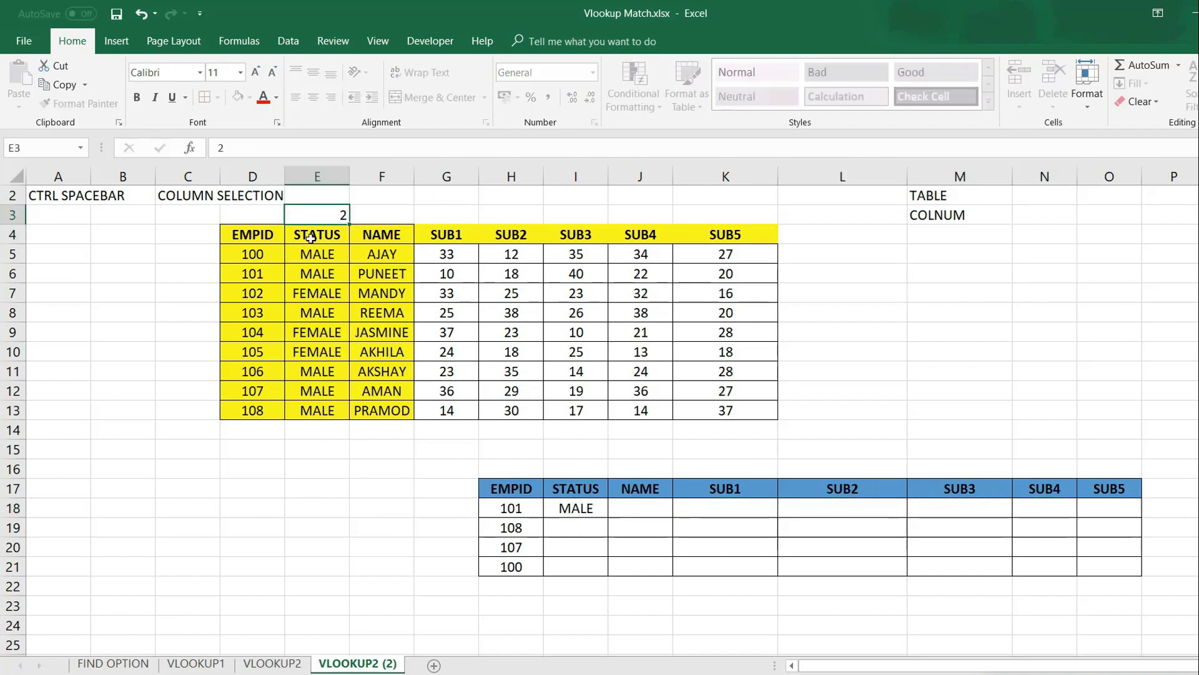
pyautogui.press('Tab')
pyautogui.write('3')
pyautogui.press('Tab')
pyautogui.write('4')
pyautogui.press('Tab')
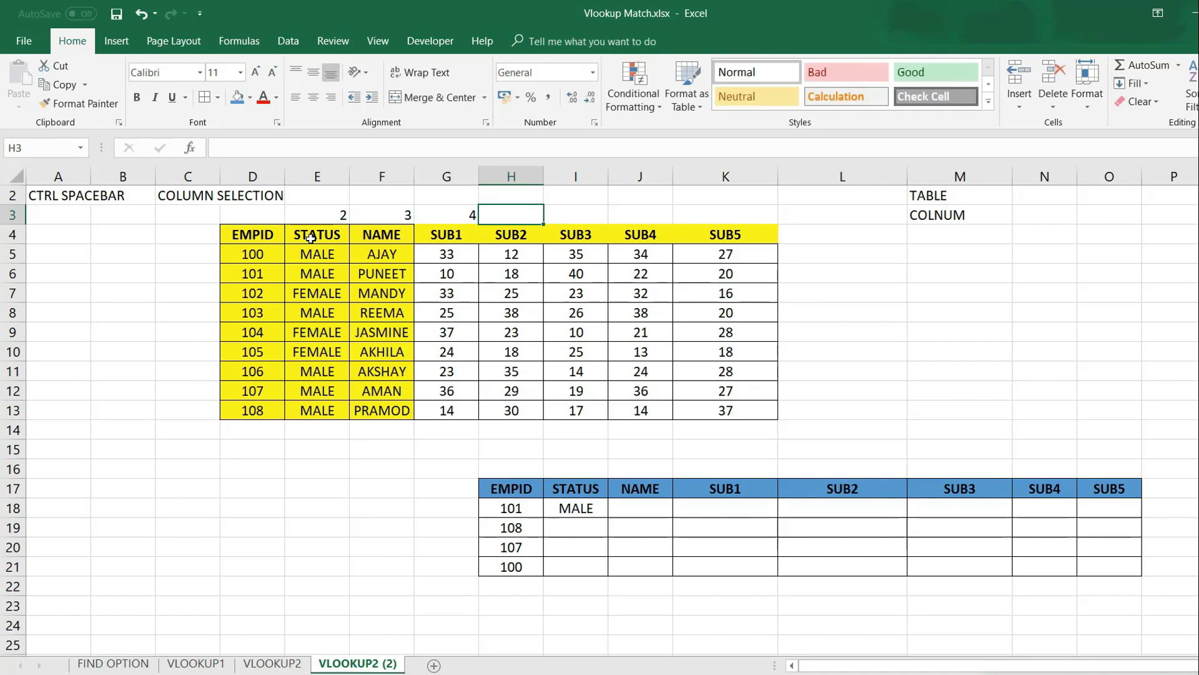
pyautogui.write('5')
pyautogui.press('Tab')
pyautogui.write('6')
pyautogui.press('Tab')
pyautogui.write('7')
pyautogui.press('Tab')
pyautogui.write('8')
pyautogui.press('Tab')
pyautogui.press('Left')
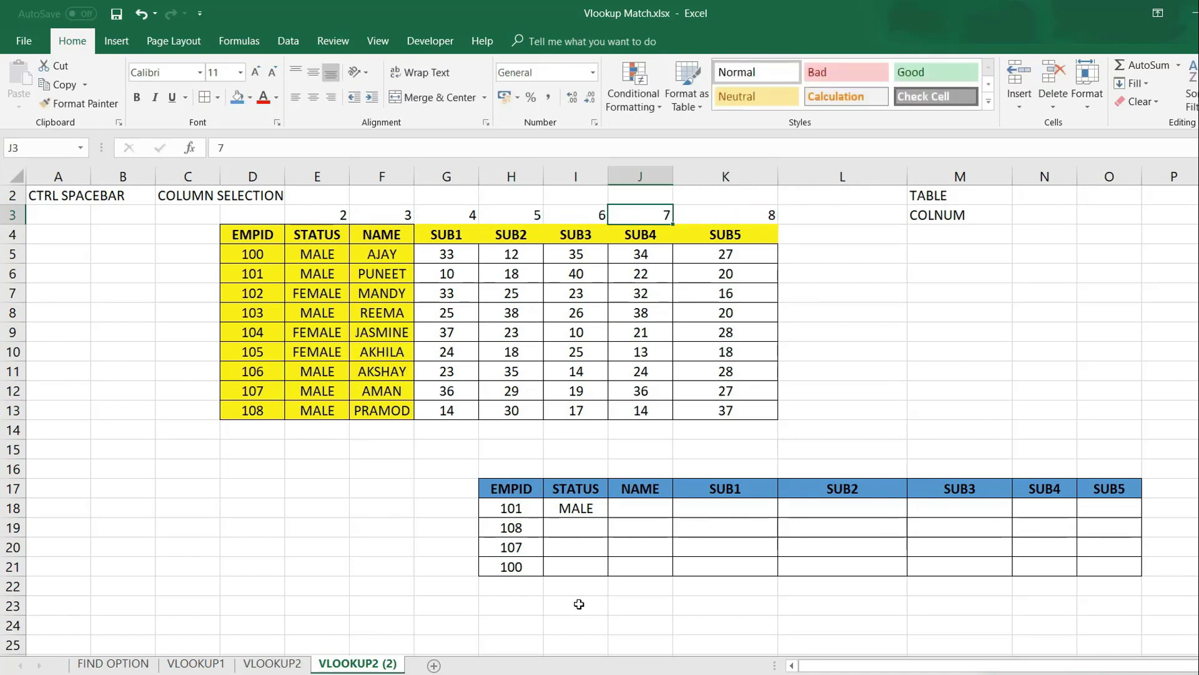
# Create a centred, blue-filled 2–8 series in I23:O23 beneath the lookup results
pyautogui.click(585, 607)
pyautogui.write('2')
pyautogui.press('Return')
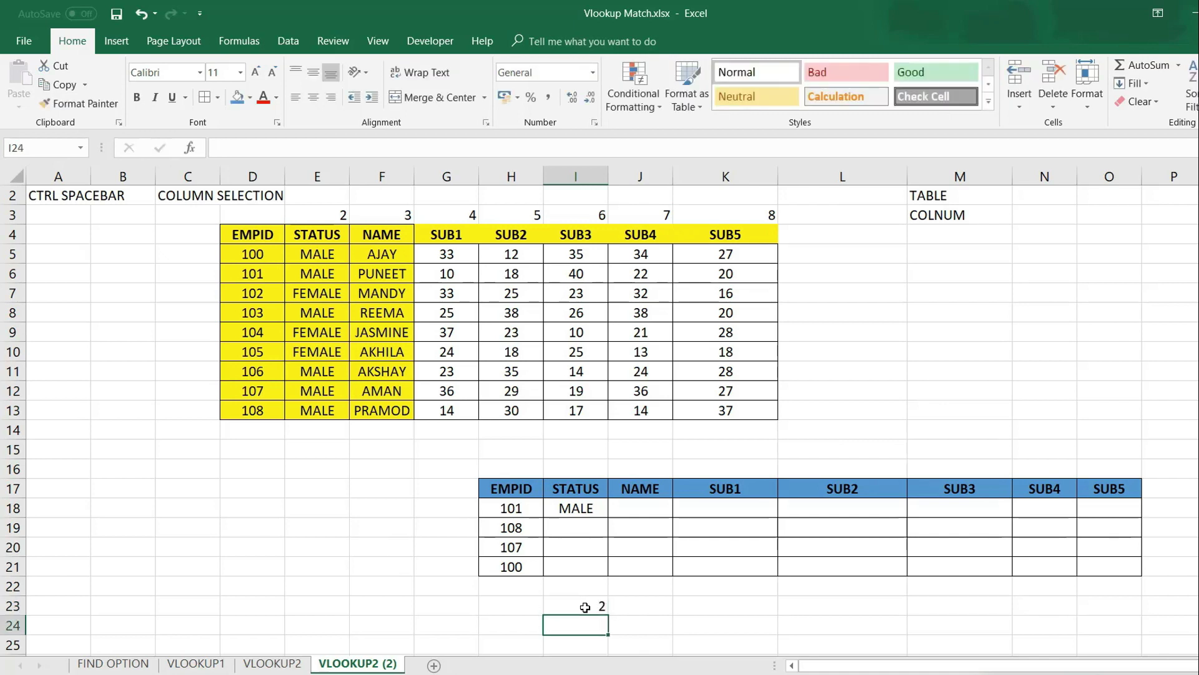
pyautogui.click(585, 607)
pyautogui.moveTo(608, 615); pyautogui.dragTo(1166, 620)
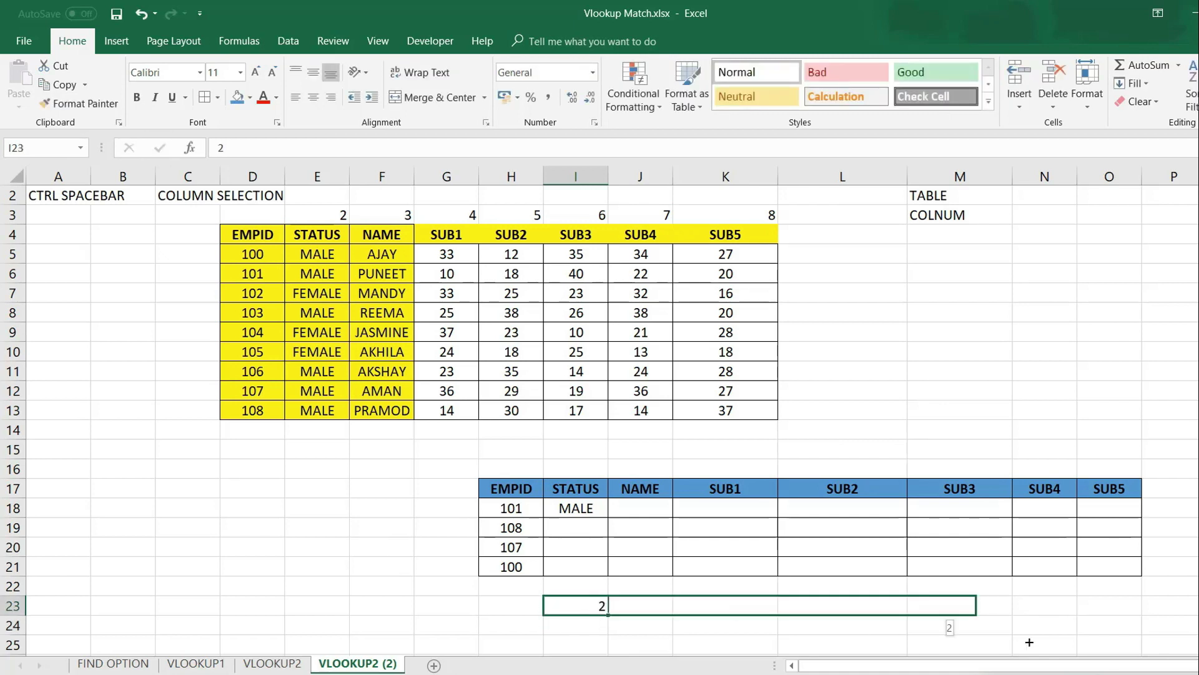
pyautogui.click(1157, 626)
pyautogui.click(1162, 567)
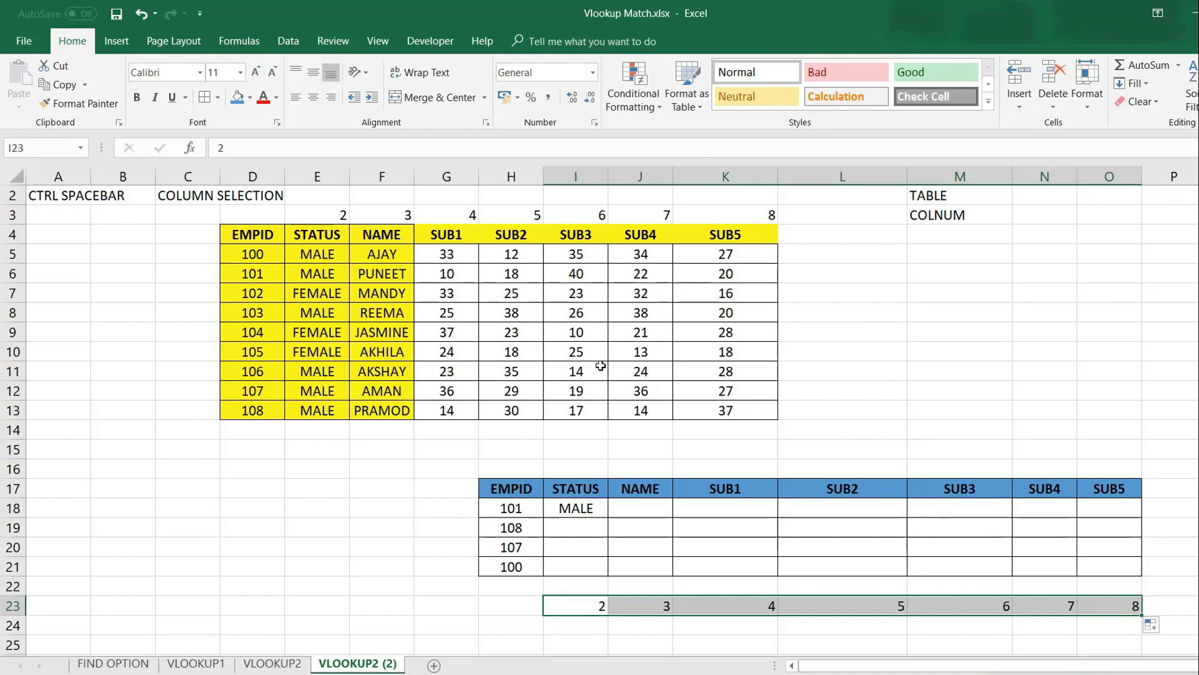
pyautogui.click(312, 96)
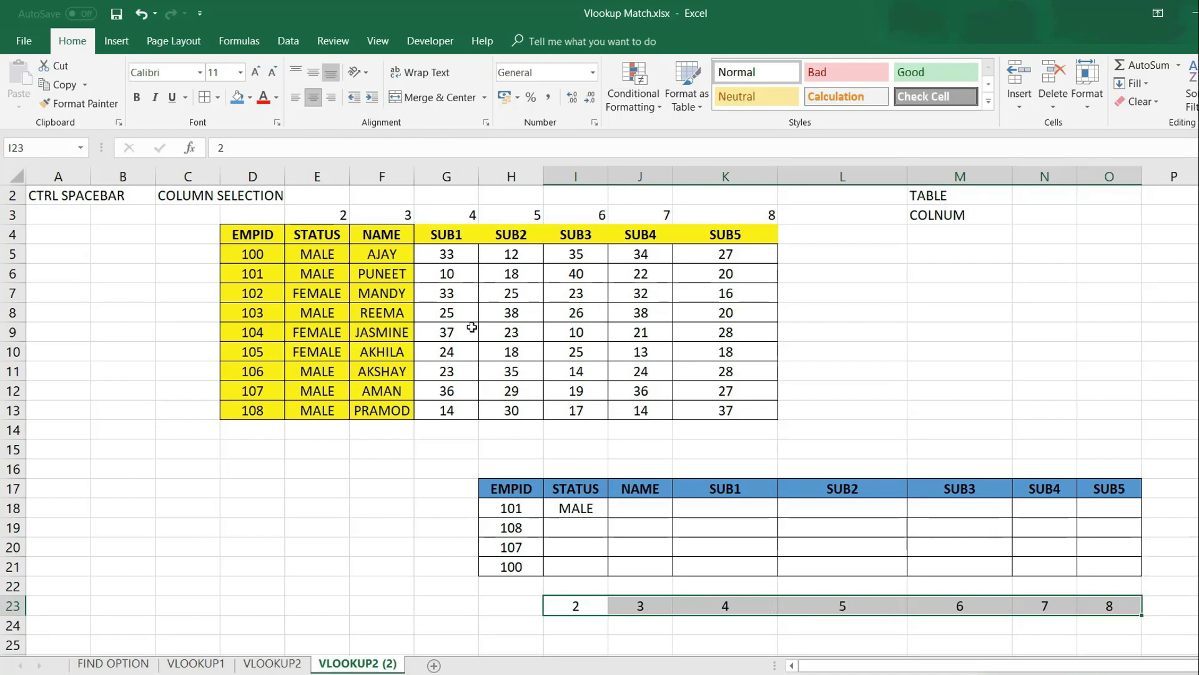
pyautogui.click(240, 99)
pyautogui.click(587, 507)
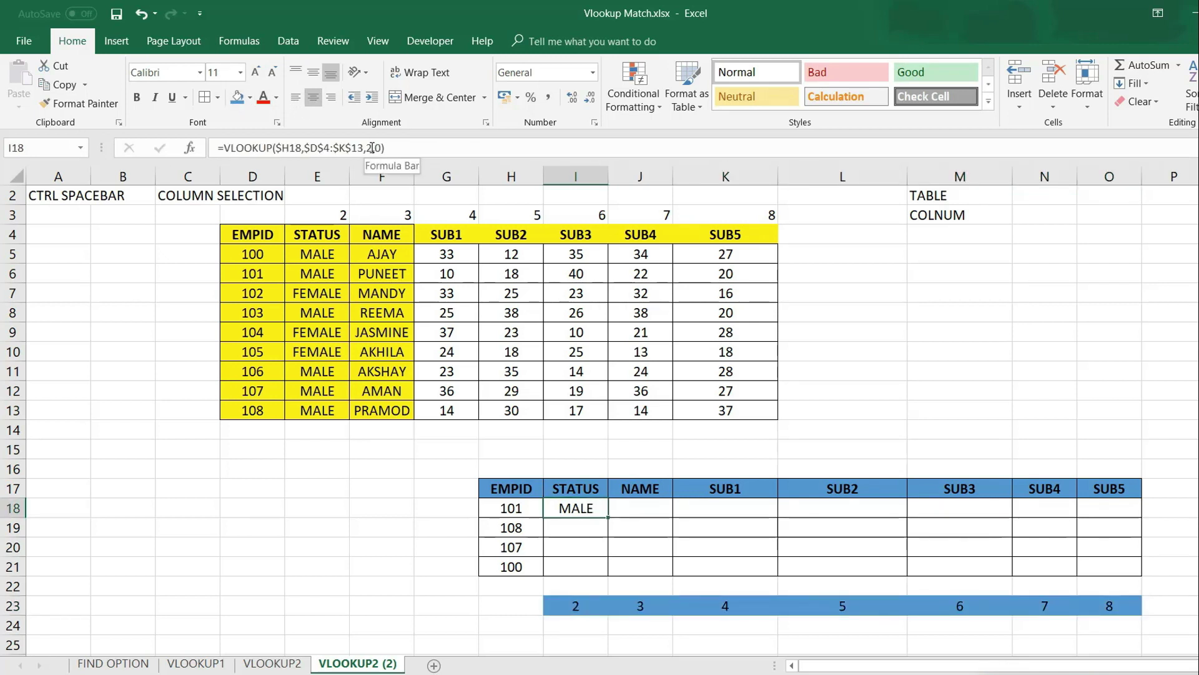
# Replace the STATUS lookup's column number 2 with I23, then copy it across to O18
pyautogui.click(372, 148)
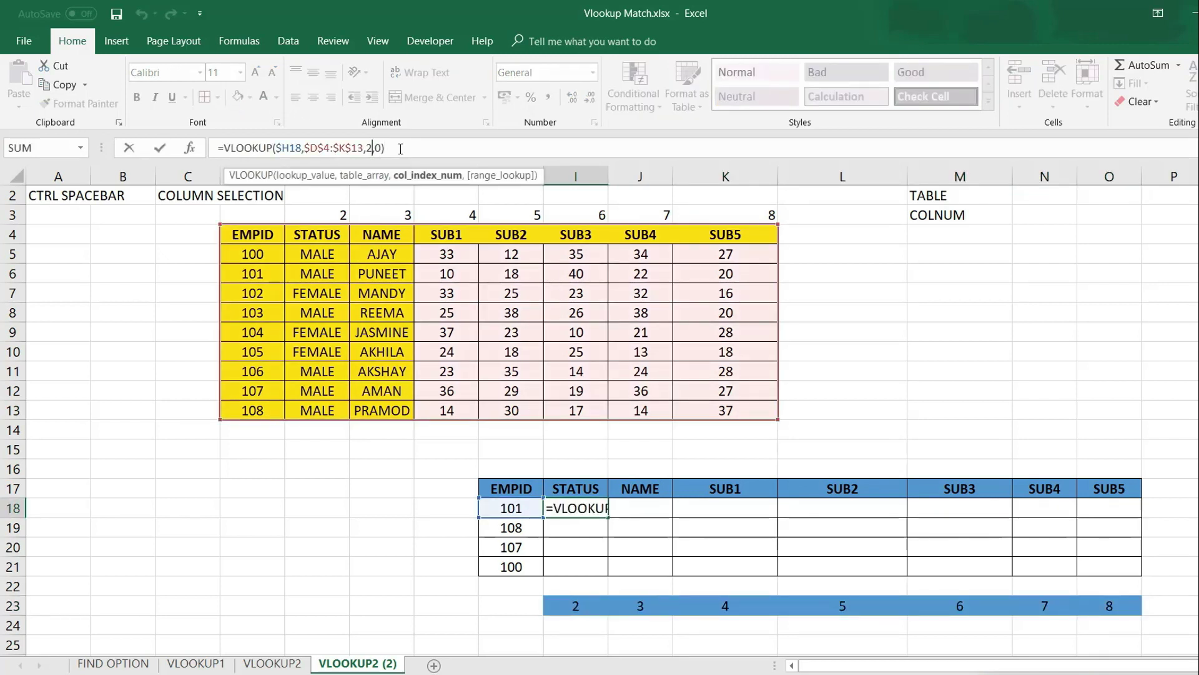
pyautogui.press('BackSpace')
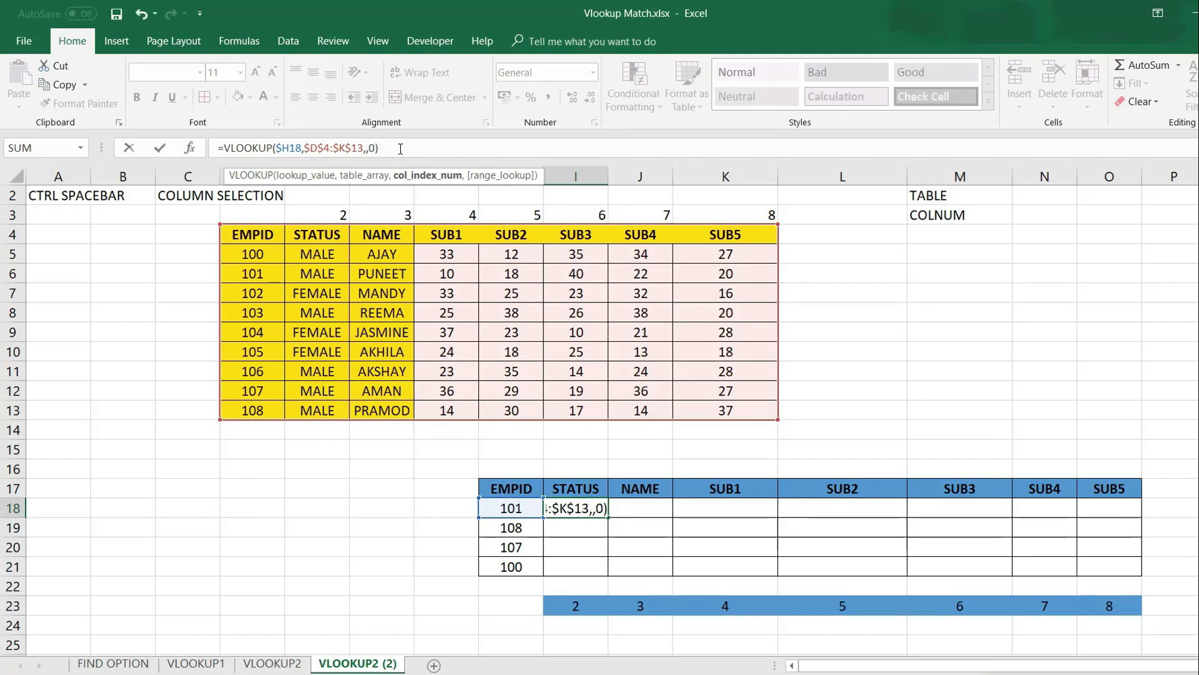
pyautogui.click(589, 604)
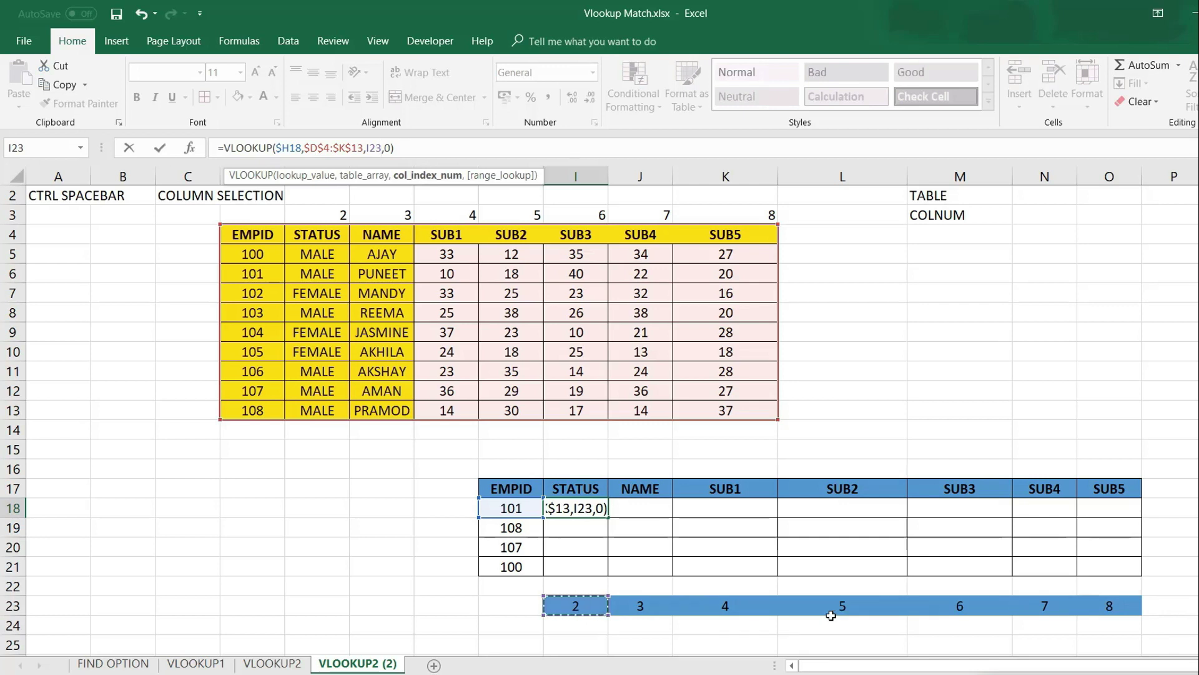
pyautogui.hotkey('ctrl', 'Return')
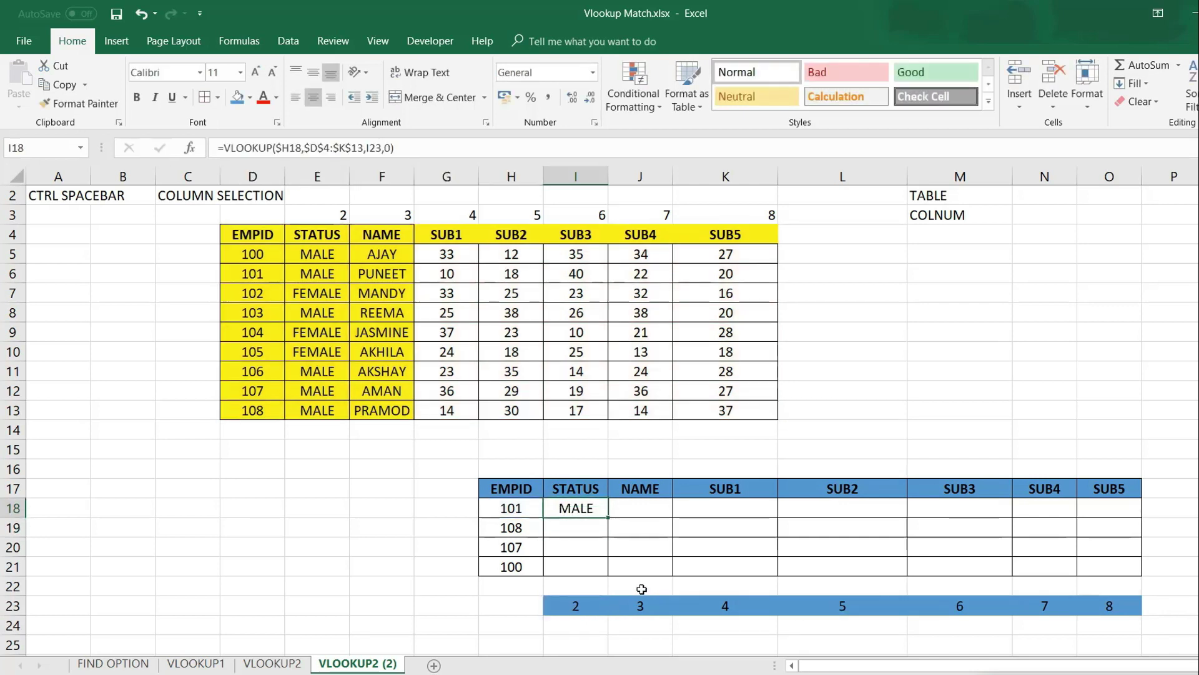
pyautogui.moveTo(608, 518); pyautogui.dragTo(1116, 533)
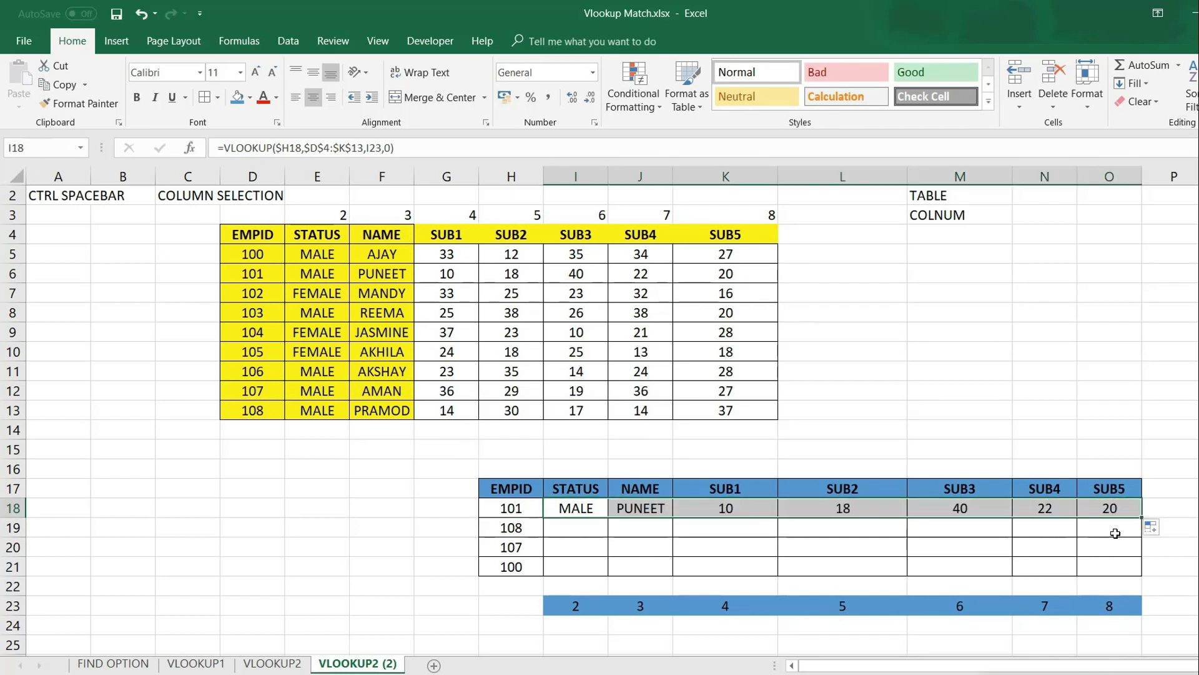
pyautogui.click(643, 507)
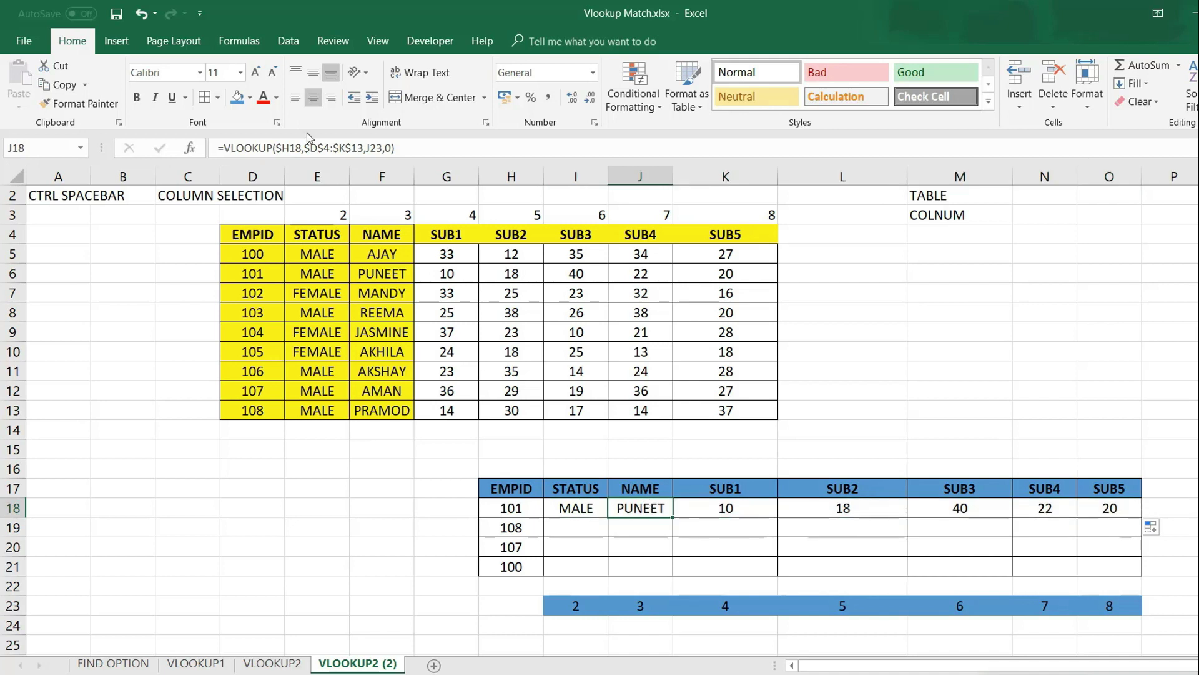
# Inspect the copied NAME and SUB2 lookup formulas without changing them
pyautogui.click(374, 150)
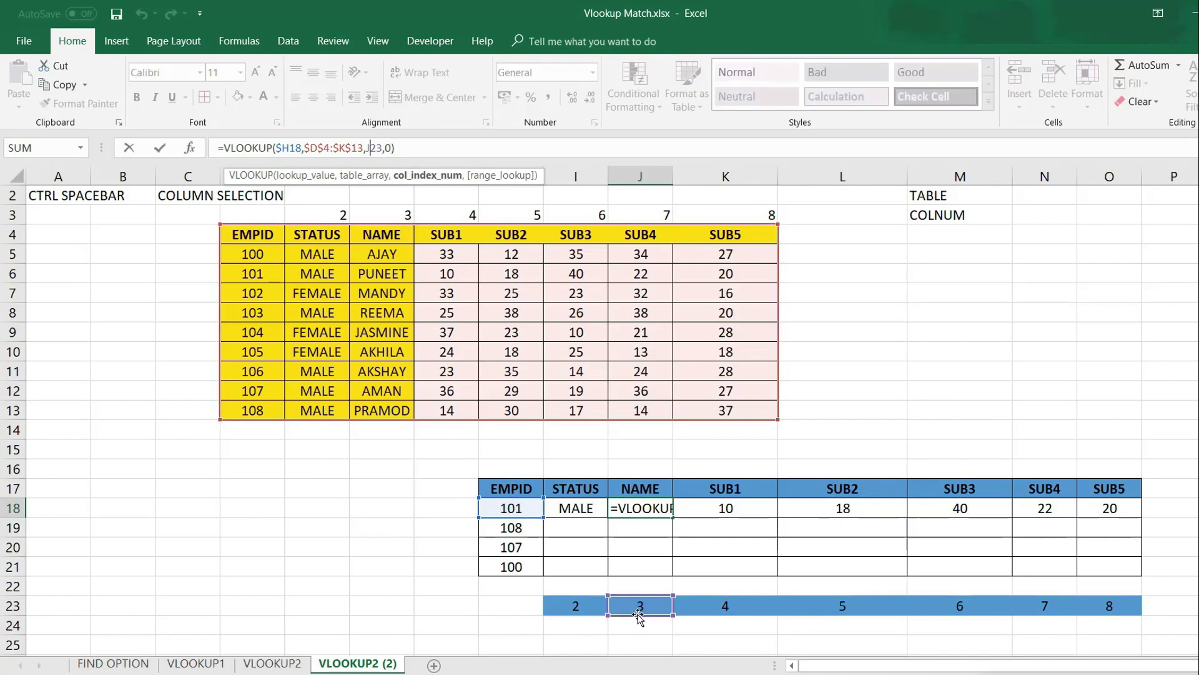
pyautogui.hotkey('ctrl', 'Return')
pyautogui.press('Right')
pyautogui.press('Right')
pyautogui.press('Right')
pyautogui.press('Right')
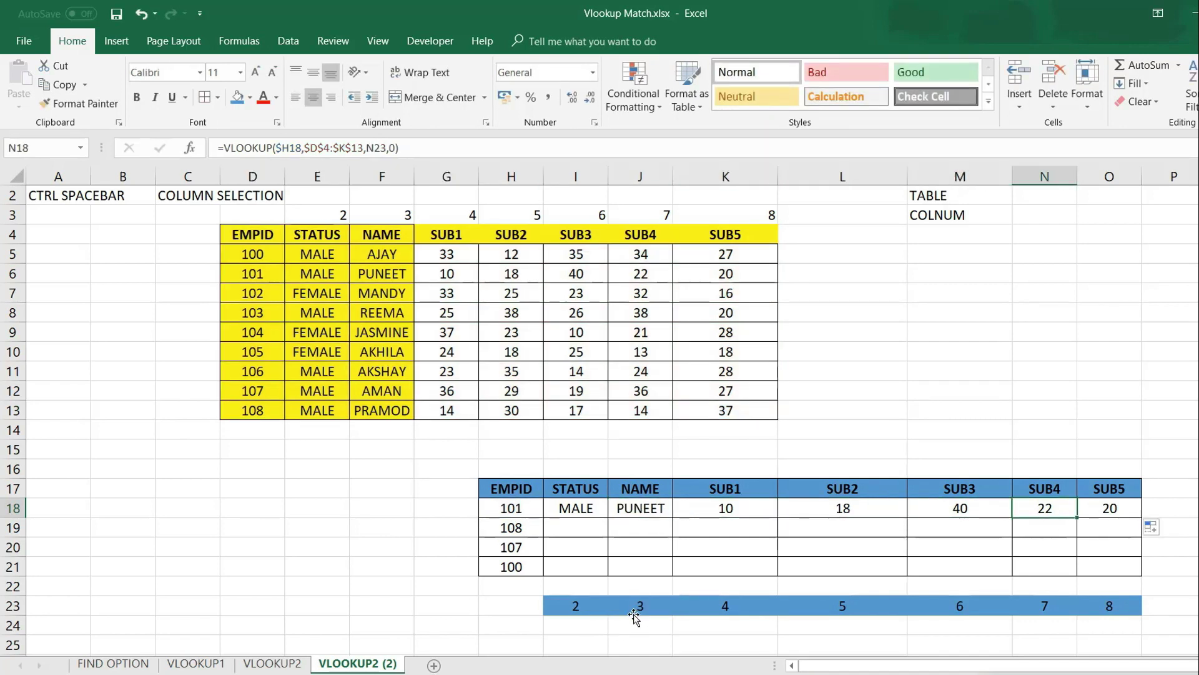
pyautogui.press('Left')
pyautogui.press('Left')
pyautogui.press('F2')
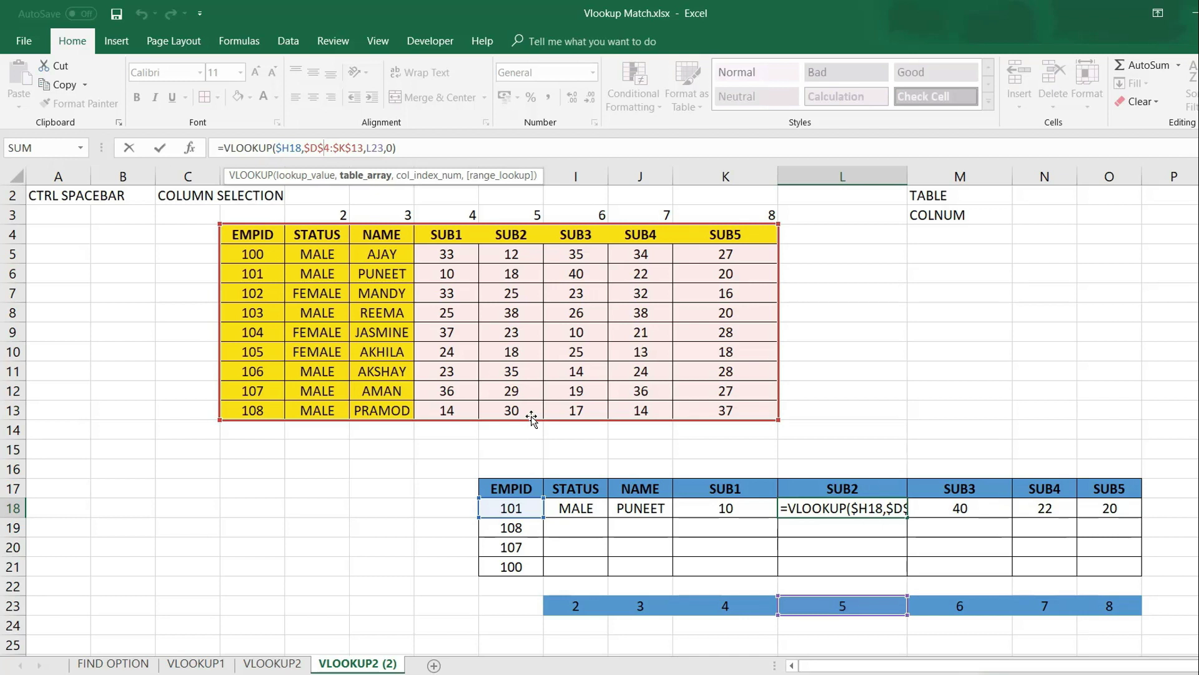
pyautogui.hotkey('ctrl', 'Return')
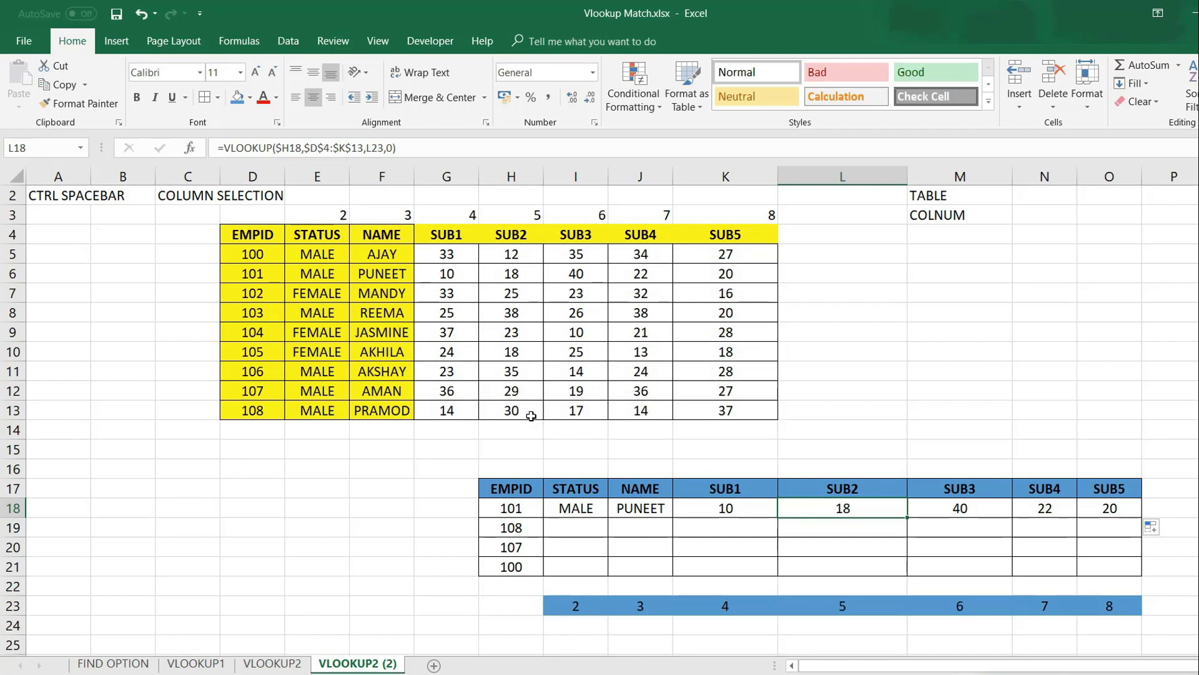
# Copy the STATUS lookup down to 108, inspect its #VALUE! error, and delete it
pyautogui.click(568, 509)
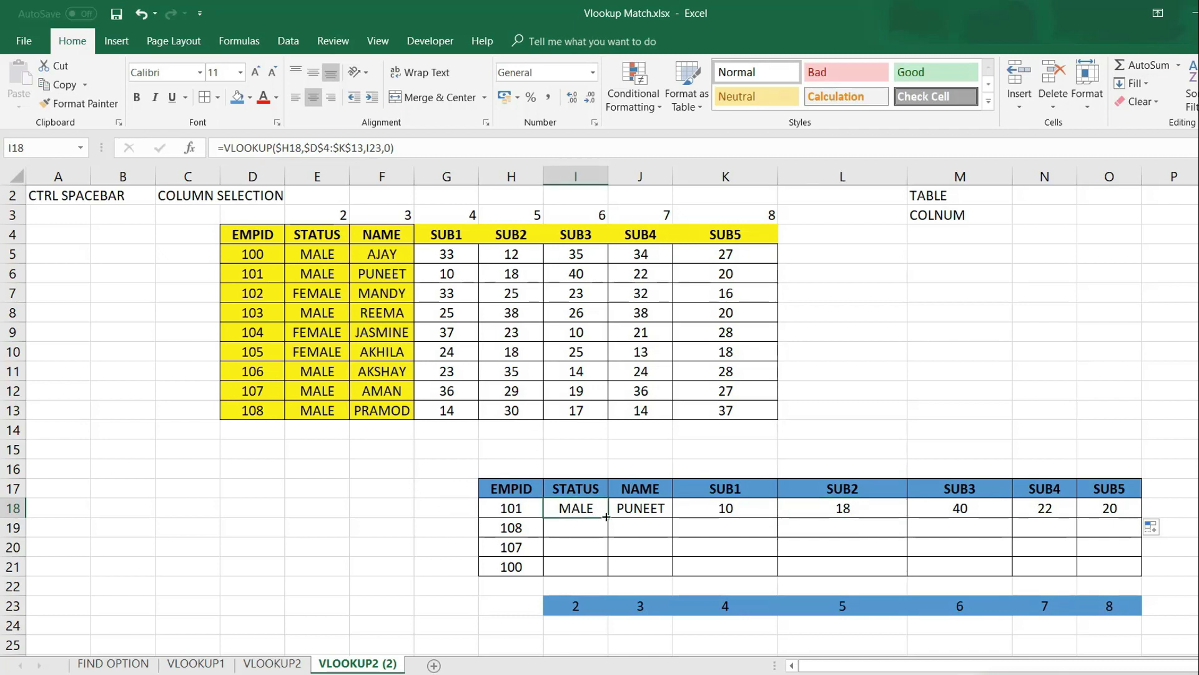
pyautogui.moveTo(607, 521); pyautogui.dragTo(609, 538)
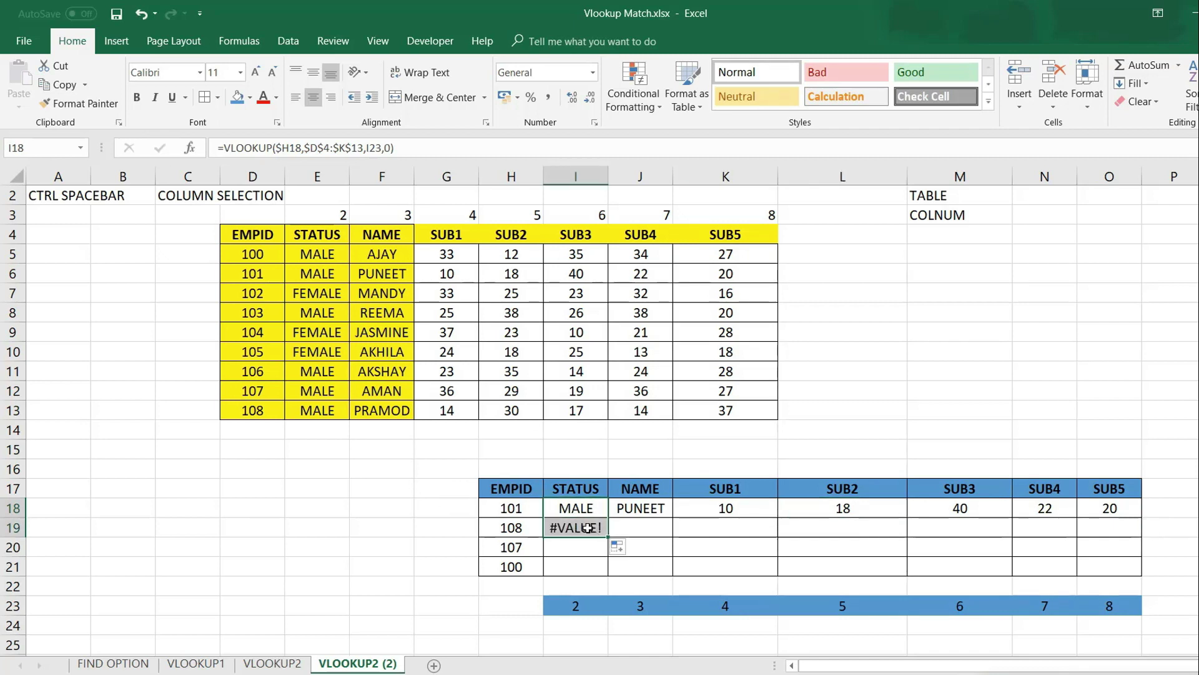
pyautogui.press('F2')
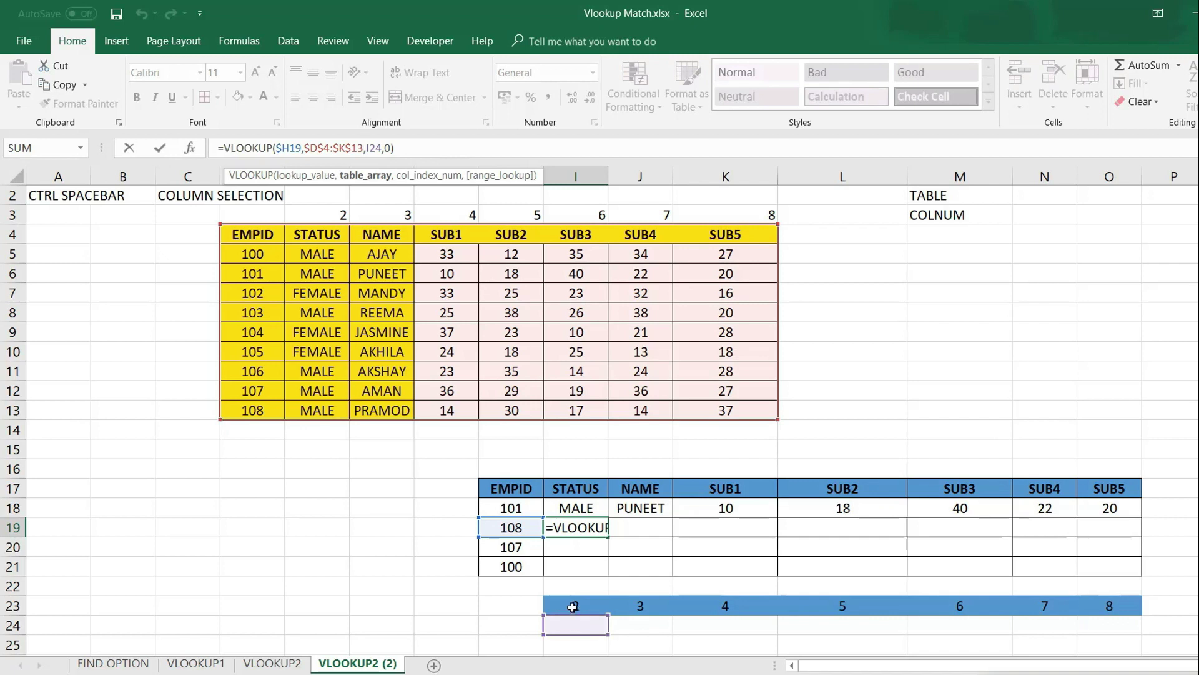
pyautogui.hotkey('ctrl', 'Return')
pyautogui.press('Down')
pyautogui.press('Up')
pyautogui.press('Delete')
# Delete 101's copied NAME through SUB5 lookups in J18:O18, keeping only STATUS
pyautogui.press('Up')
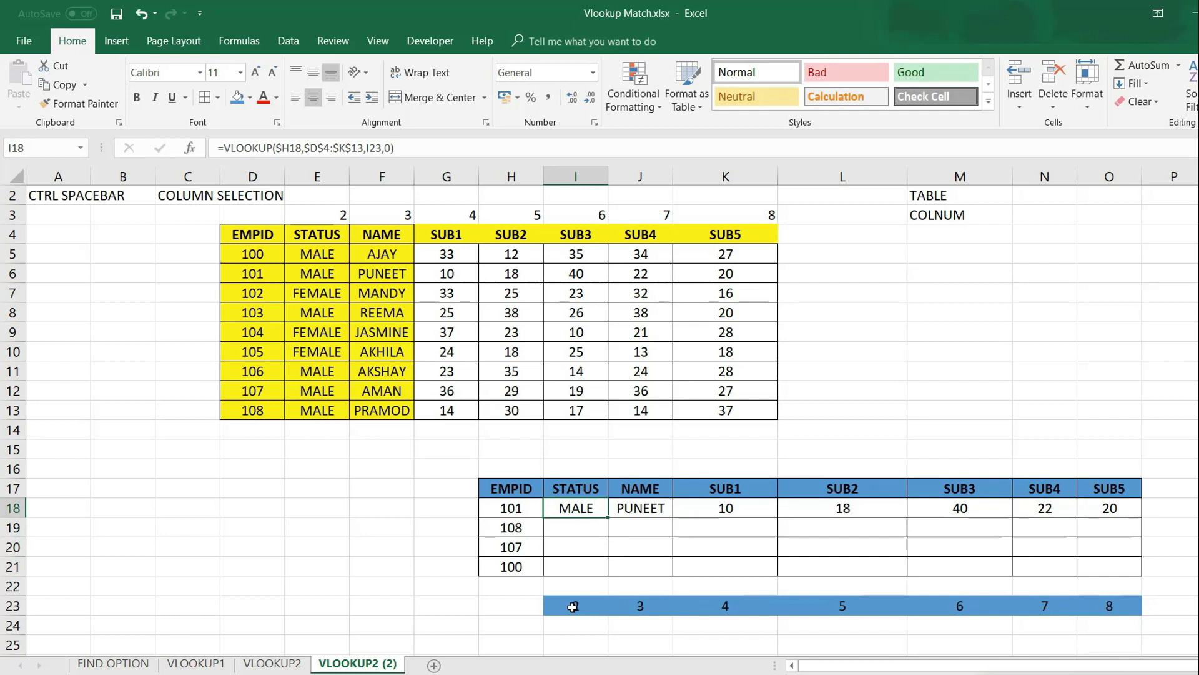
pyautogui.hotkey('ctrl', 'shift', 'Right')
pyautogui.press('Right')
pyautogui.hotkey('ctrl', 'shift', 'Right')
pyautogui.press('Delete')
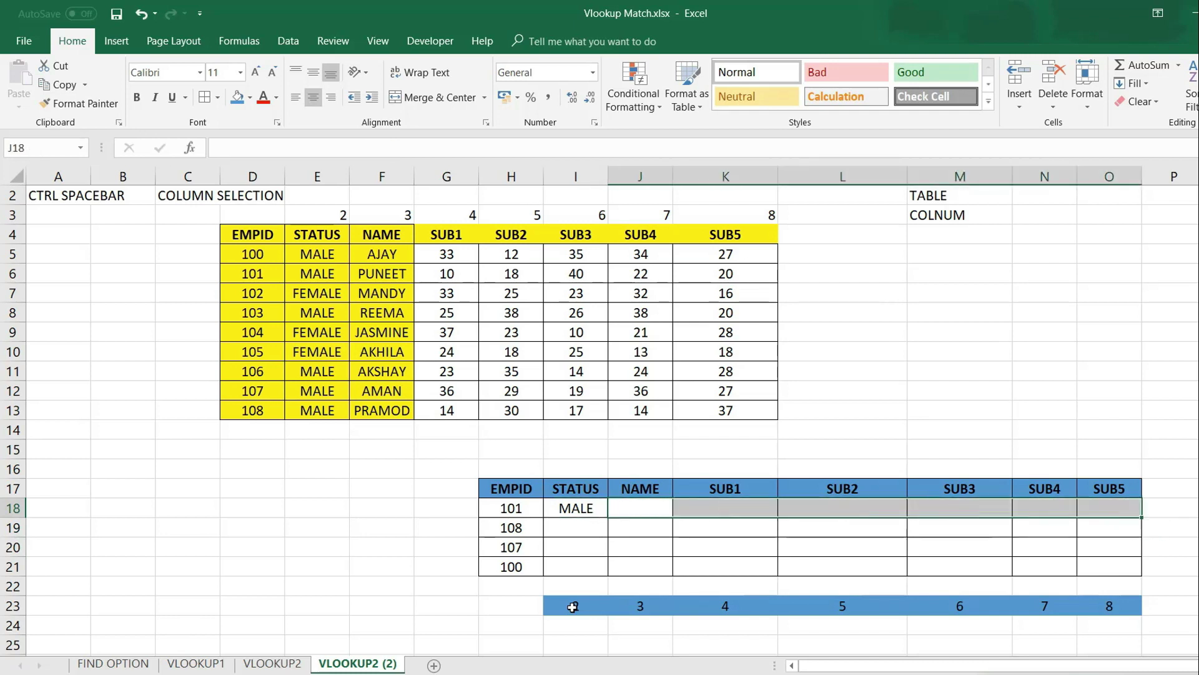
pyautogui.press('Left')
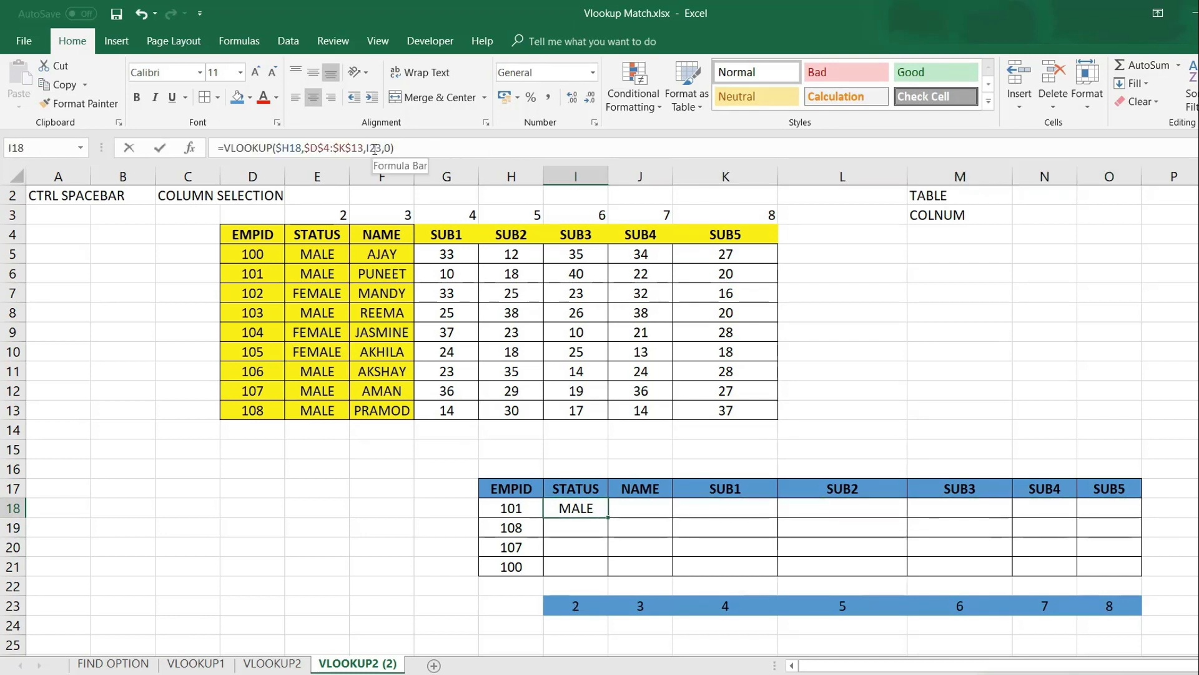
pyautogui.click(375, 148)
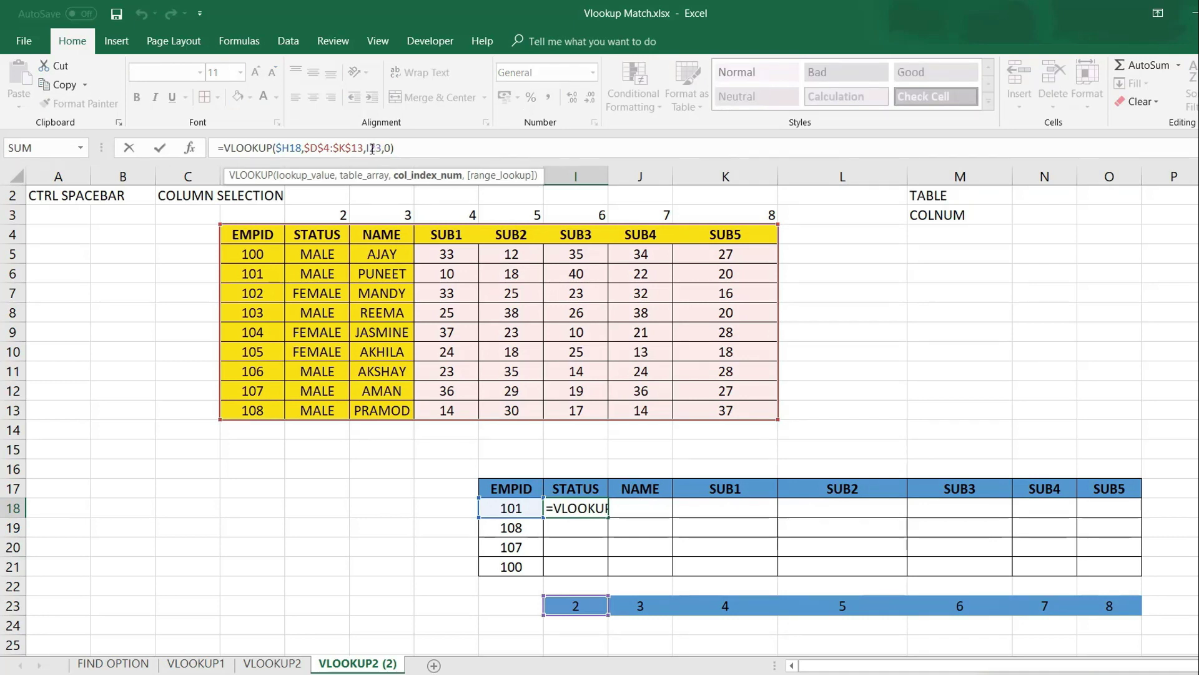
# Anchor I18's column-number reference as I$23 and fill the lookup across to column O and down to row 21
pyautogui.press('Escape')
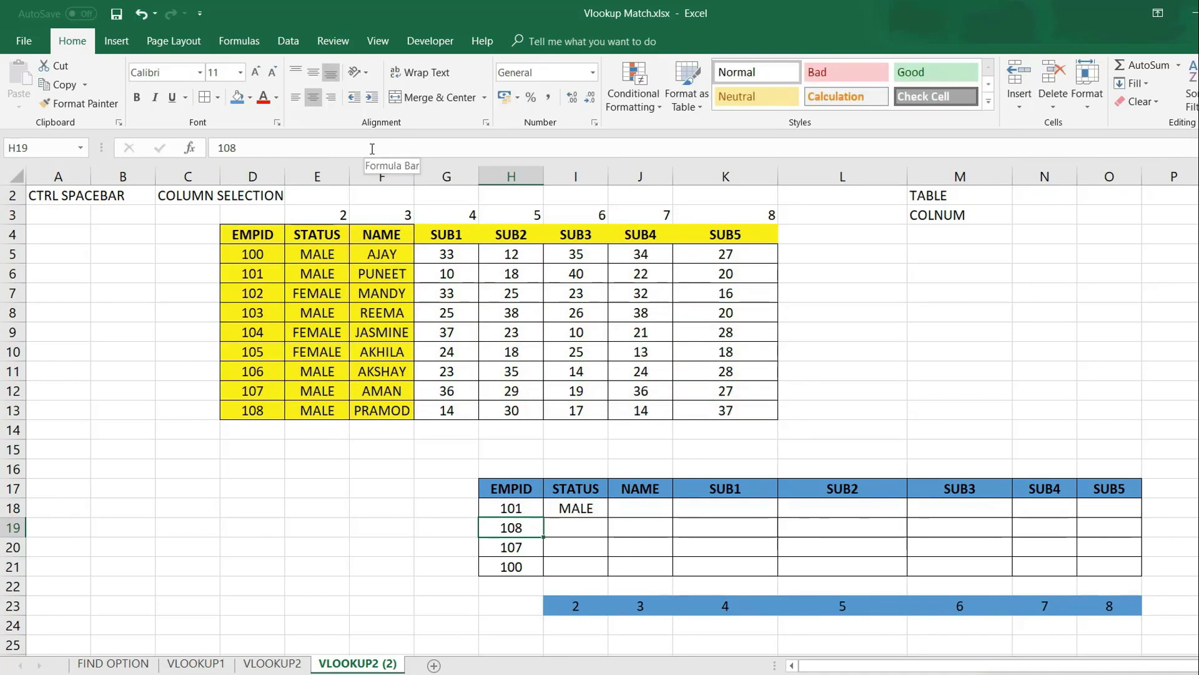
pyautogui.click(372, 148)
pyautogui.press('F4')
pyautogui.press('F4')
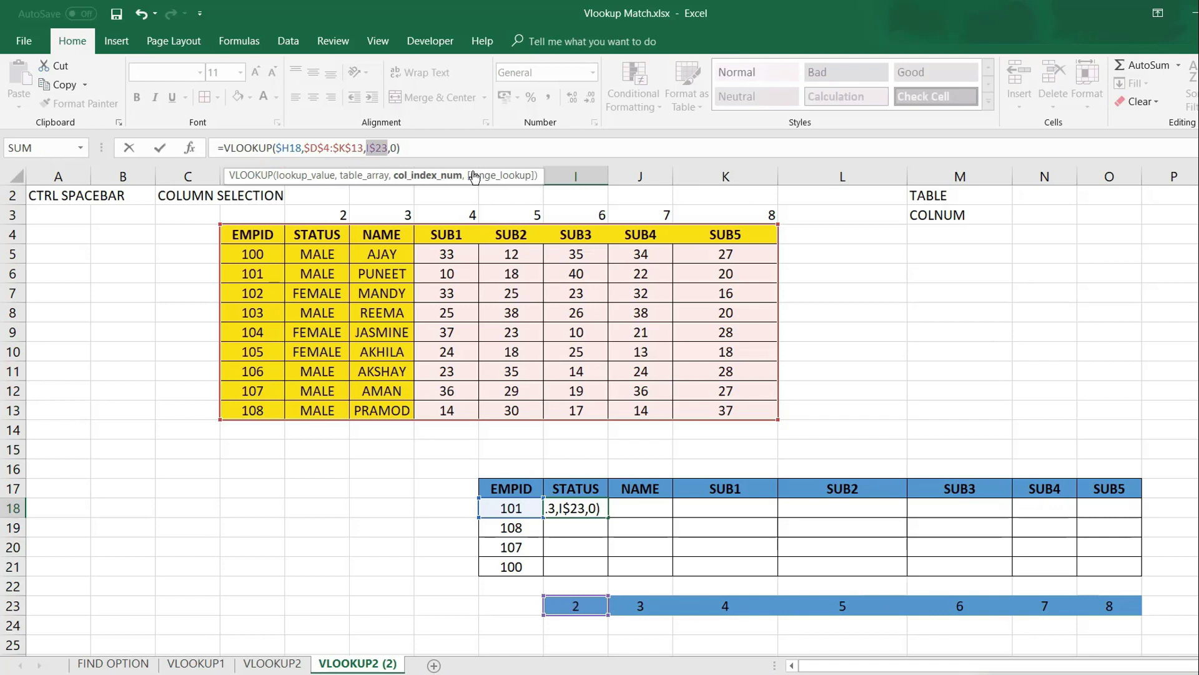
pyautogui.click(438, 141)
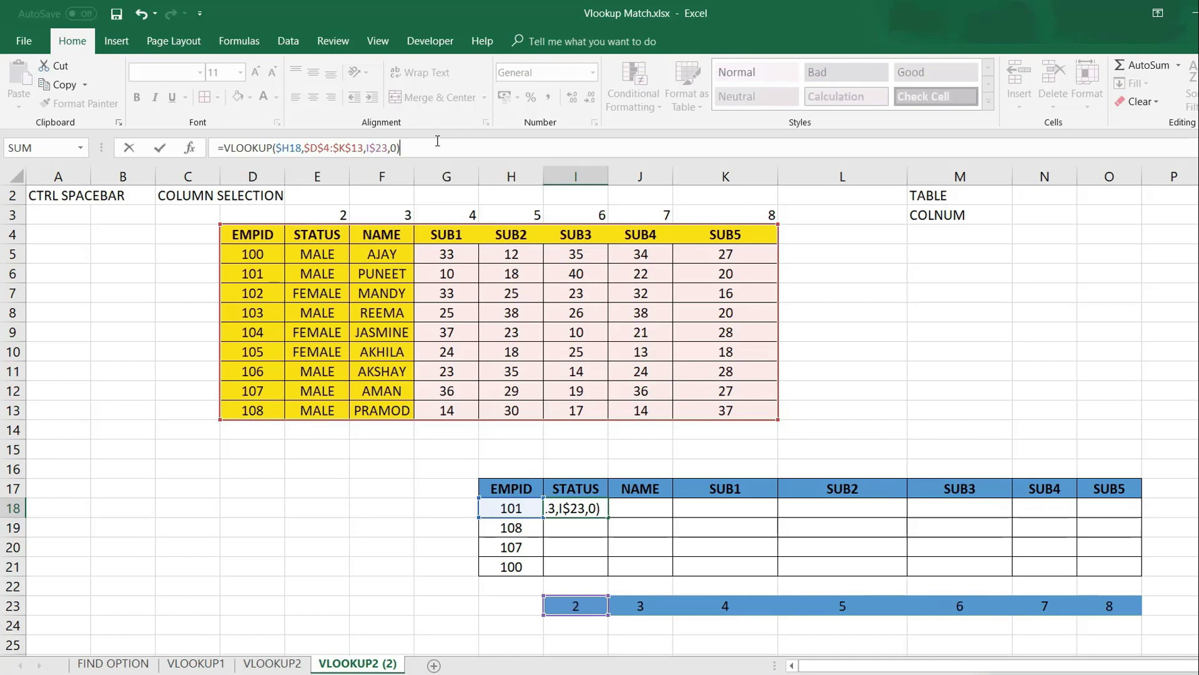
pyautogui.hotkey('ctrl', 'Return')
pyautogui.moveTo(609, 519)
pyautogui.mouseDown()
pyautogui.moveTo(1142, 519)
pyautogui.moveTo(1138, 574)
pyautogui.mouseUp()
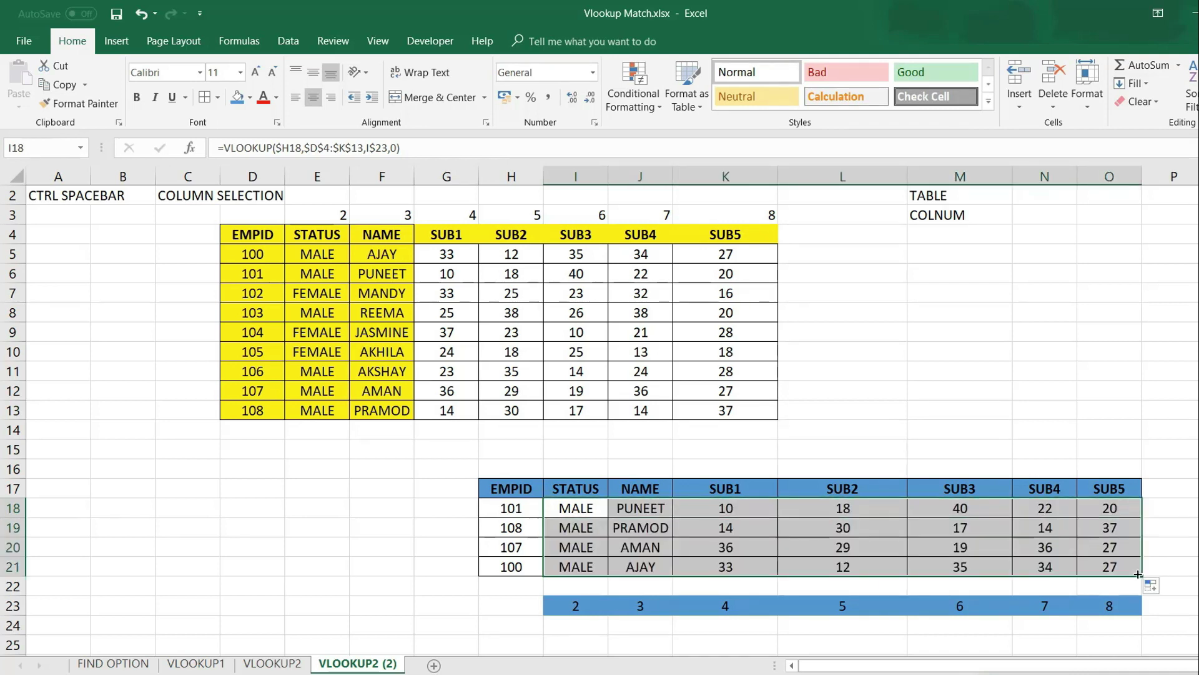
# Rename the sheet to VLOOKUP3
pyautogui.click(319, 620)
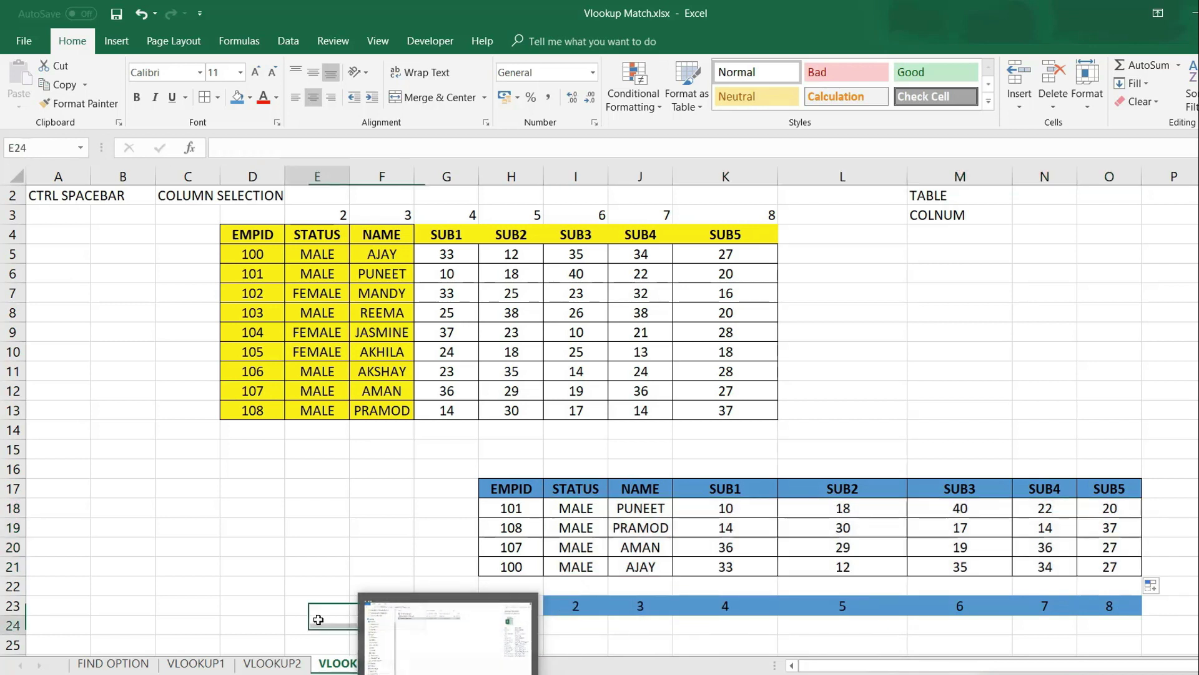
pyautogui.doubleClick(340, 663)
pyautogui.write('VLOOKUP3')
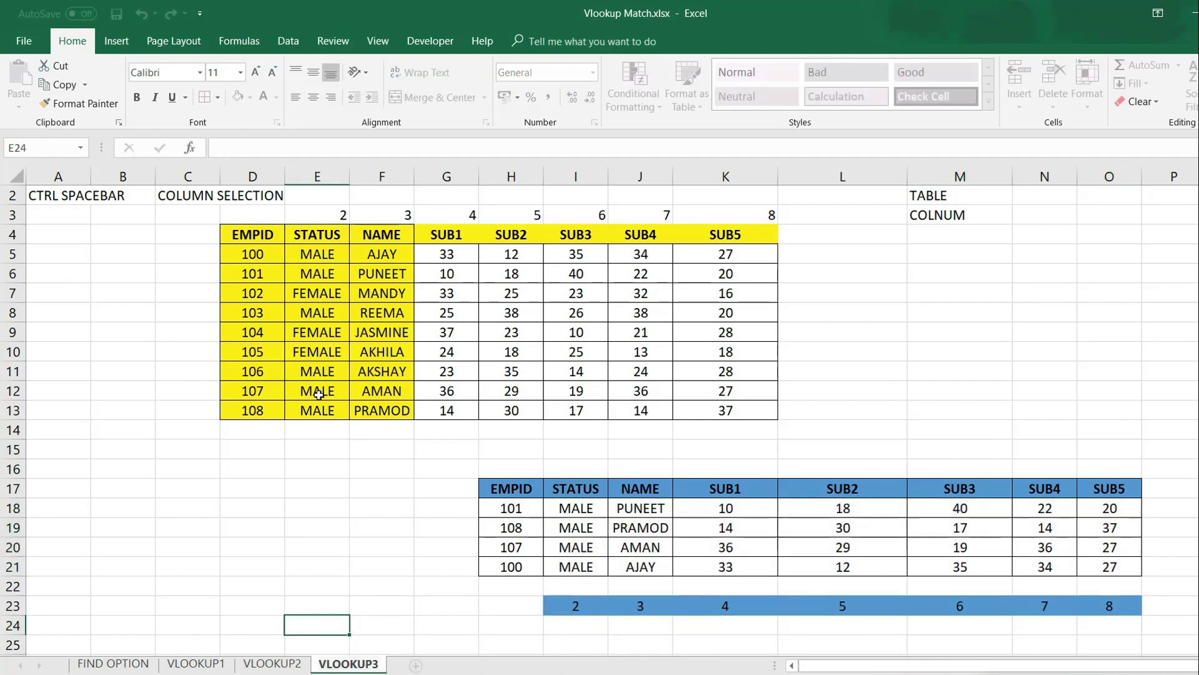
pyautogui.click(318, 394)
# Select the I23:O23 column-number row to review it
pyautogui.click(372, 504)
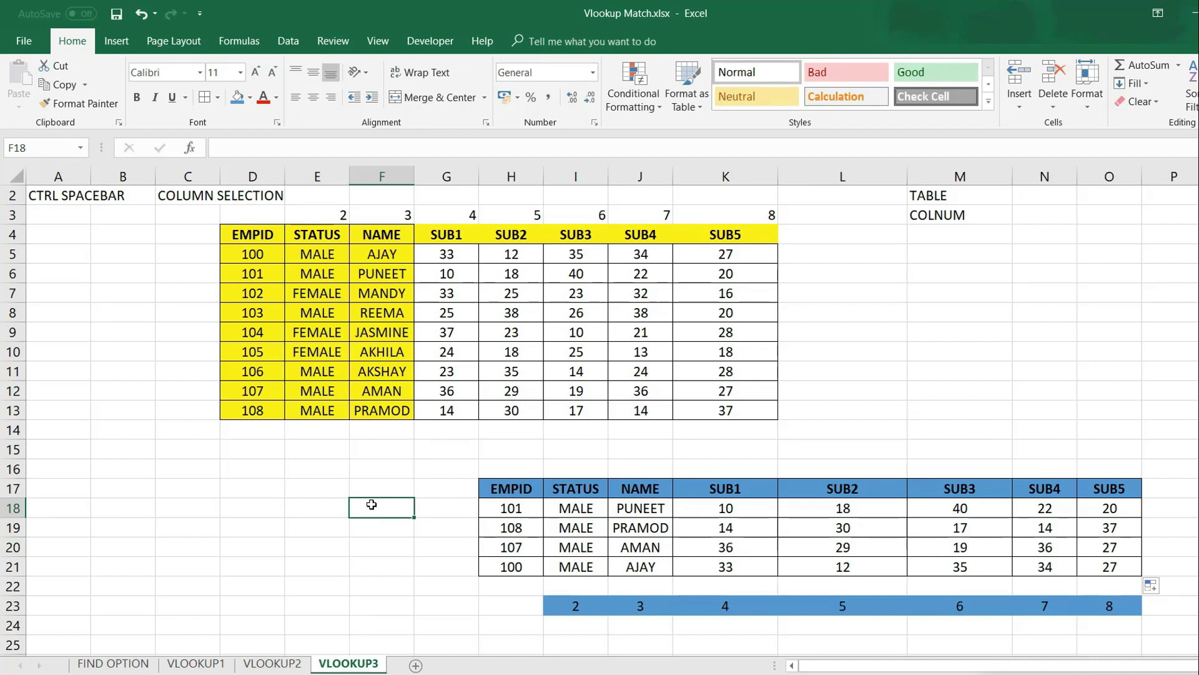
pyautogui.click(583, 605)
pyautogui.press('Right')
pyautogui.press('Right')
pyautogui.press('Right')
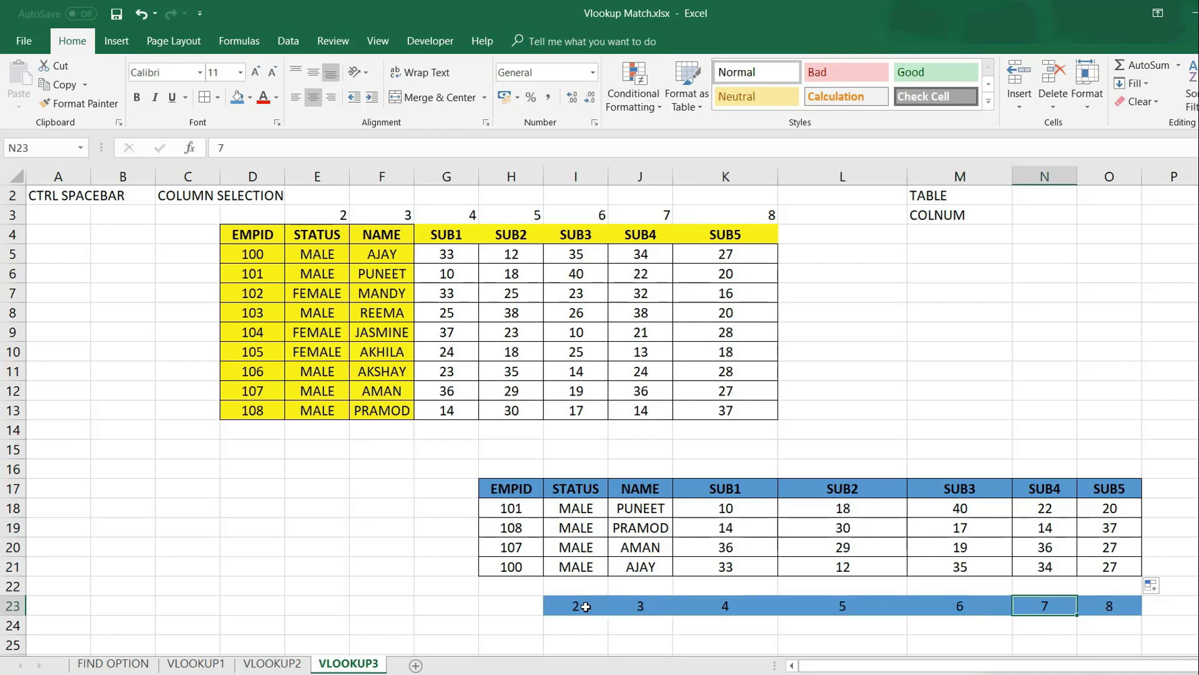
pyautogui.click(585, 606)
pyautogui.hotkey('ctrl', 'shift', 'Right')
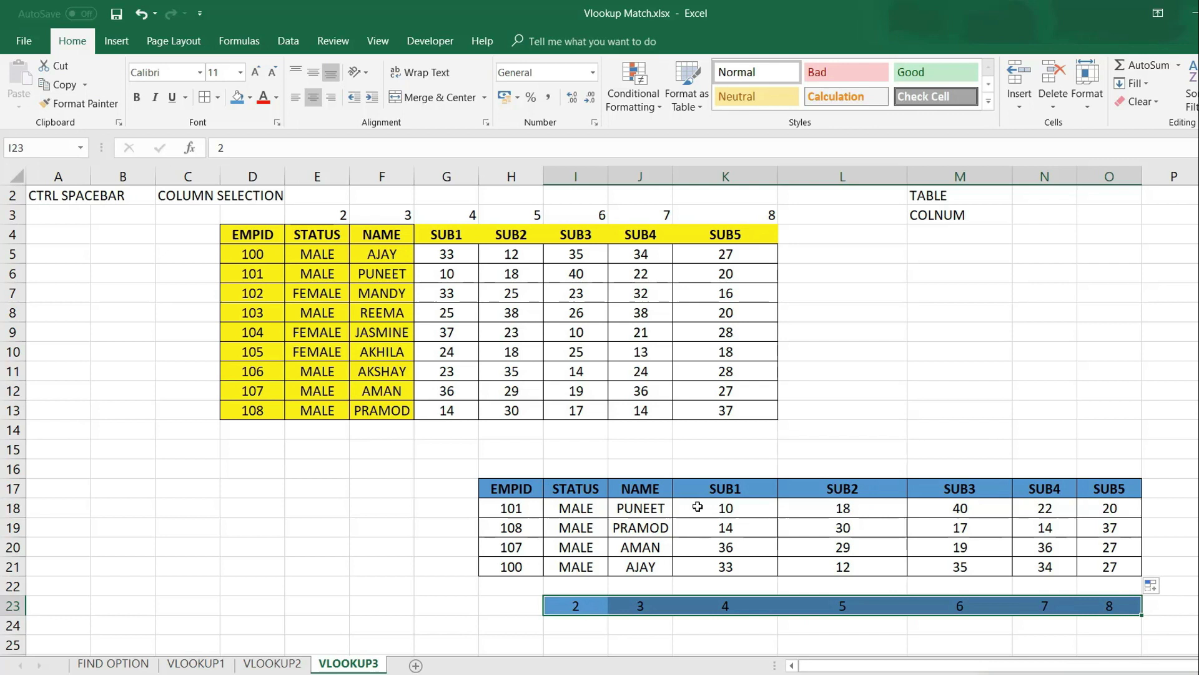
# Compare the lower table's headers I17:O17 with the source headers E4:K4
pyautogui.click(725, 497)
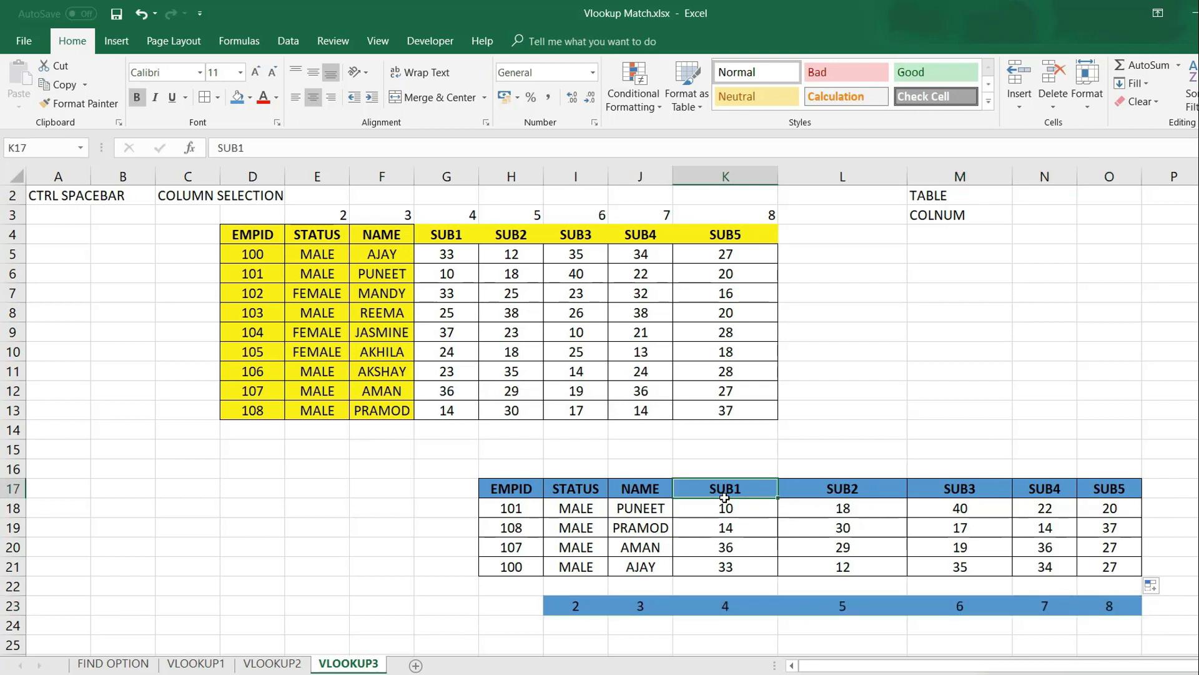
pyautogui.press('Left')
pyautogui.press('Left')
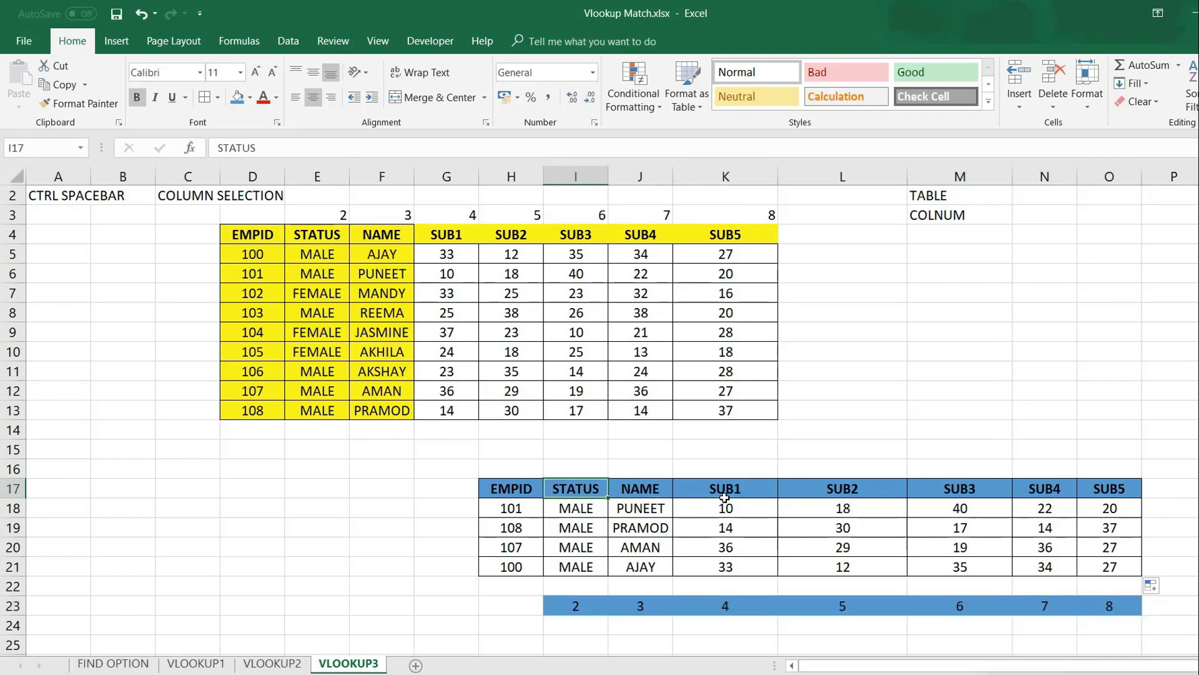
pyautogui.hotkey('ctrl', 'shift', 'Right')
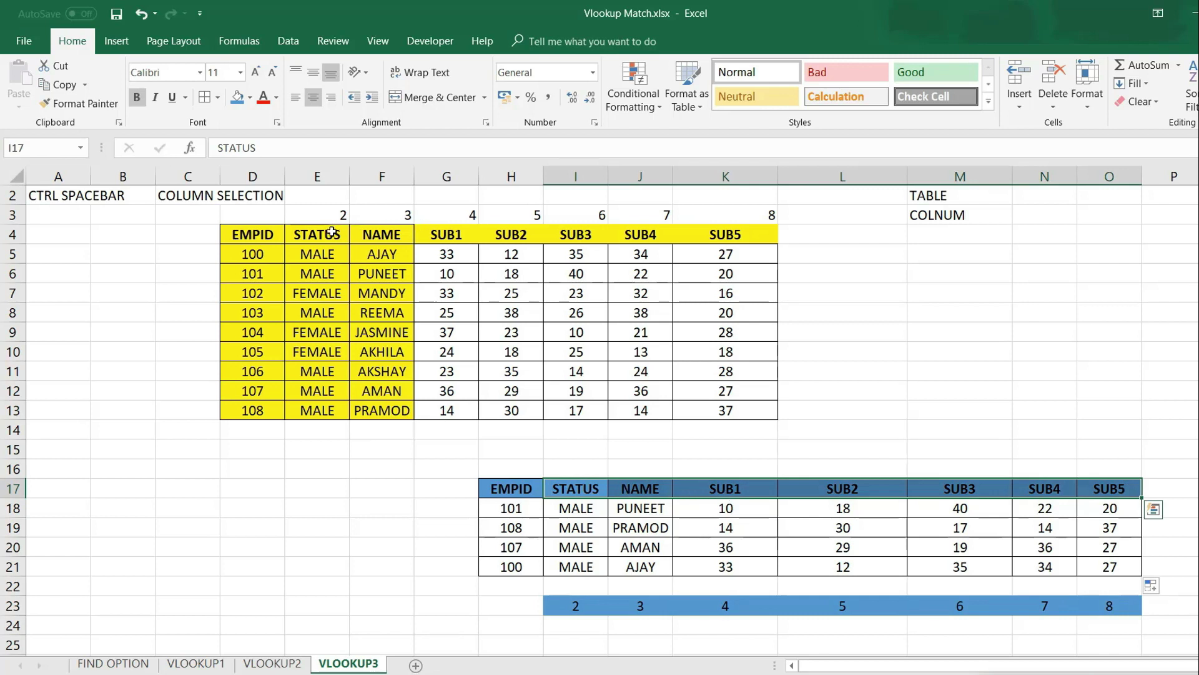
pyautogui.click(329, 232)
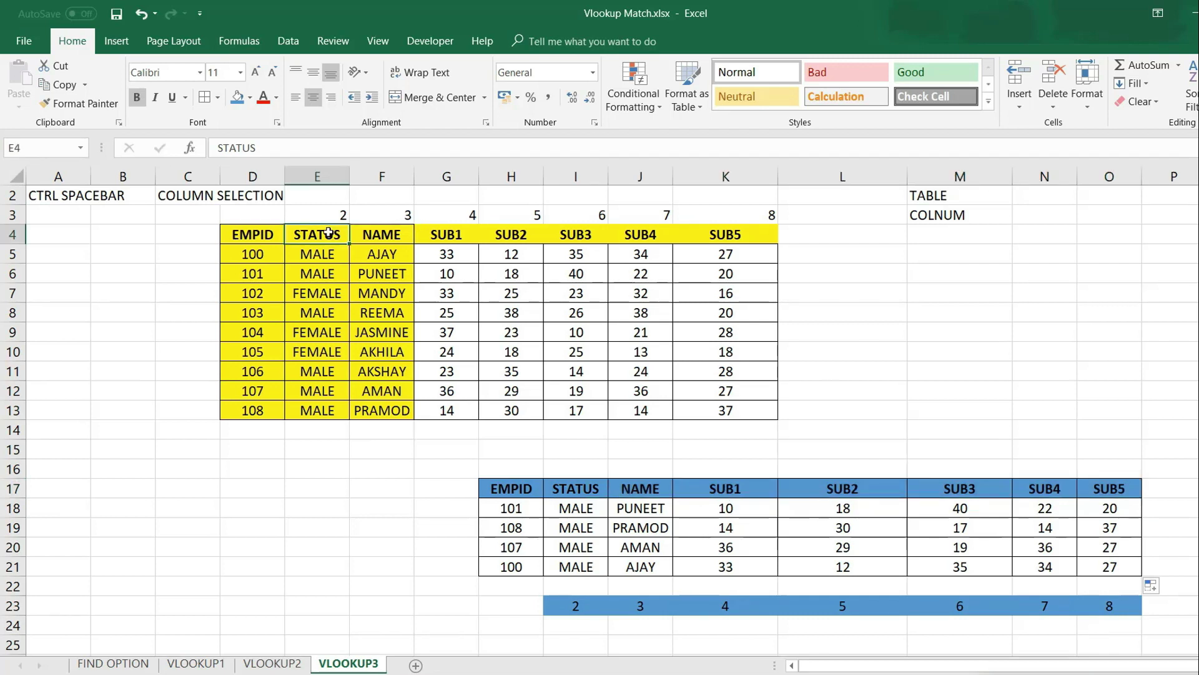
pyautogui.hotkey('ctrl', 'shift', 'Right')
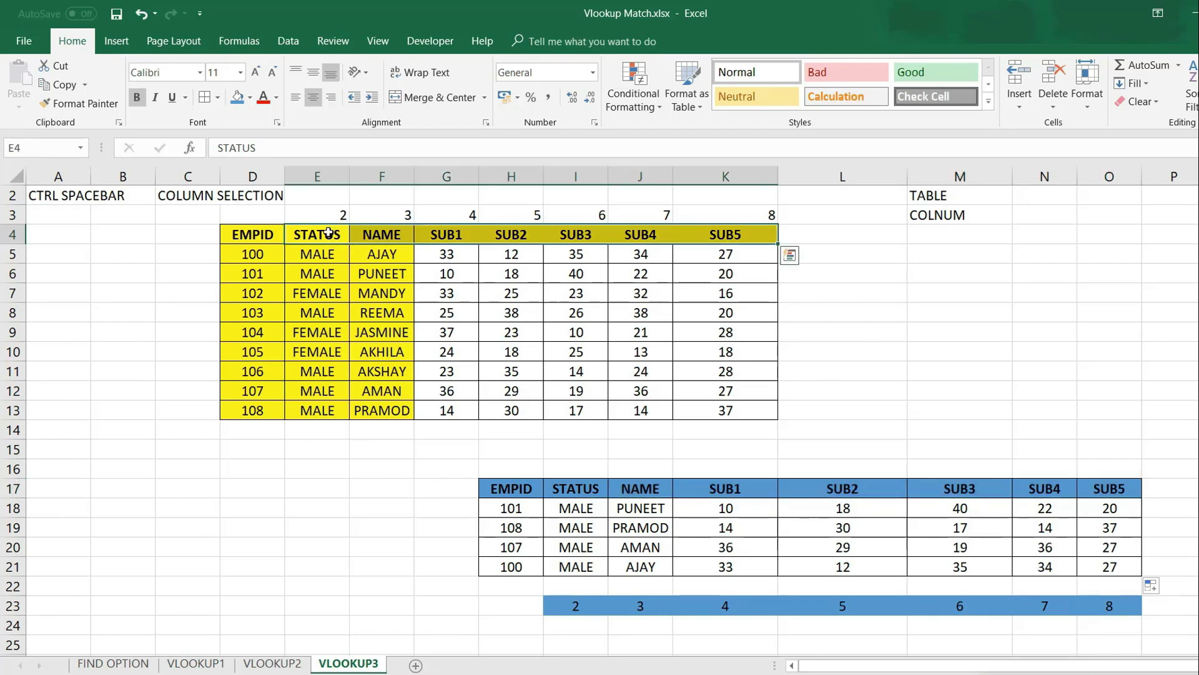
pyautogui.click(584, 490)
pyautogui.hotkey('ctrl', 'shift', 'Right')
pyautogui.press('Down')
pyautogui.press('Down')
pyautogui.press('Down')
pyautogui.press('Down')
pyautogui.press('Down')
pyautogui.press('Down')
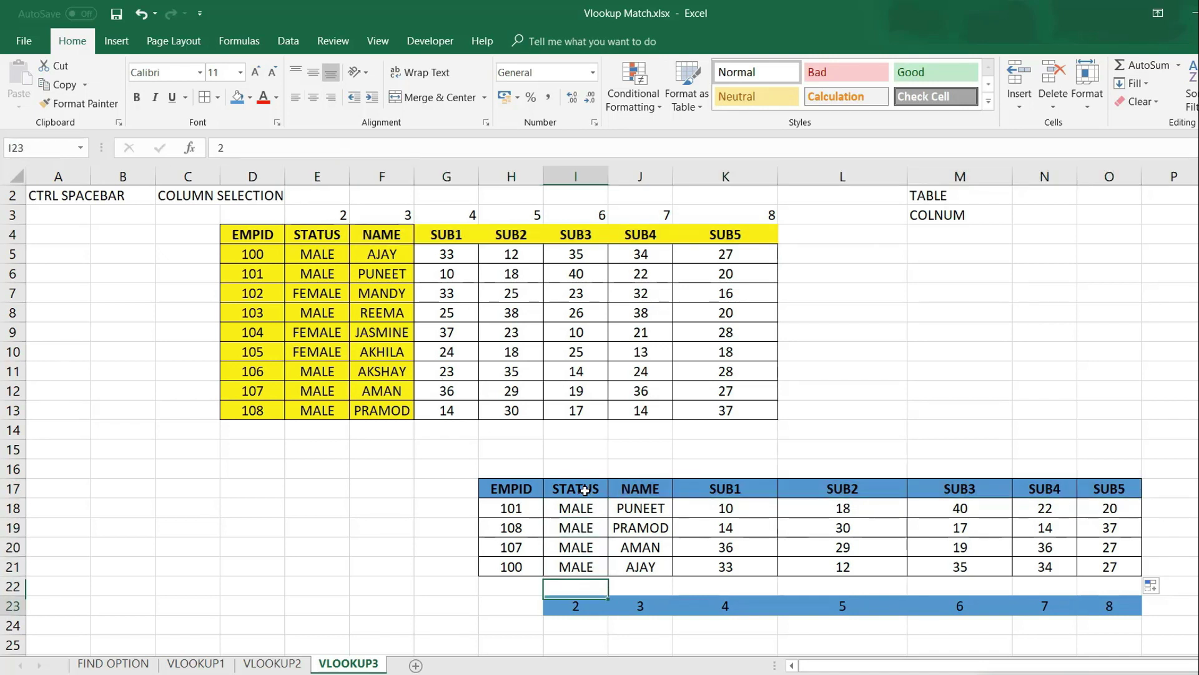
pyautogui.press('Up')
pyautogui.press('Up')
pyautogui.press('Up')
pyautogui.press('Up')
pyautogui.press('Up')
pyautogui.press('Up')
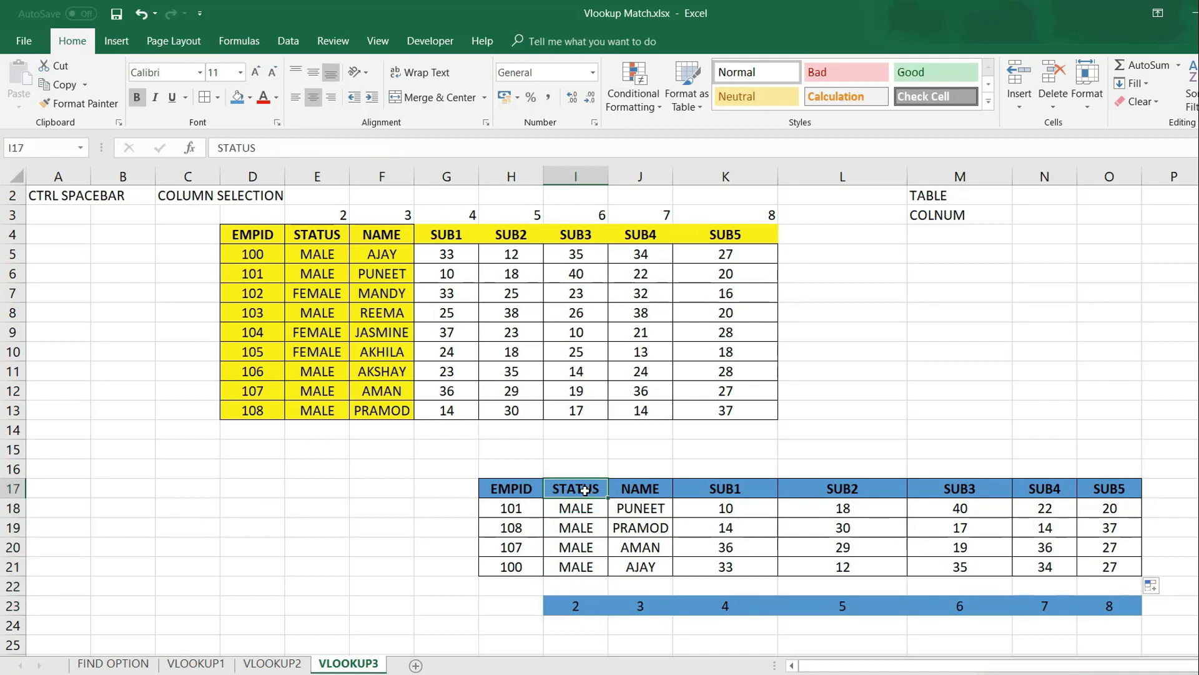
pyautogui.write('NAME')
pyautogui.press('Right')
pyautogui.press('Right')
pyautogui.press('Right')
pyautogui.write('STAT')
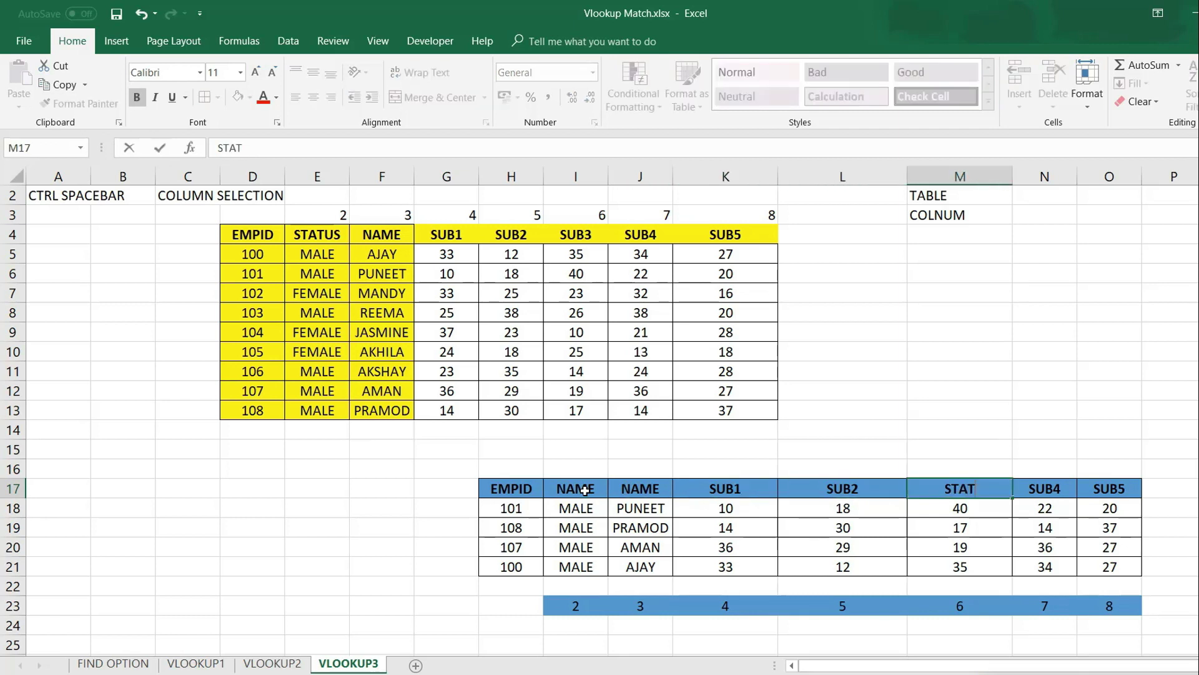
pyautogui.write('US')
pyautogui.press('Return')
pyautogui.press('Up')
pyautogui.press('Down')
pyautogui.hotkey('ctrl', 'shift', 'Down')
pyautogui.press('Down')
pyautogui.press('Down')
pyautogui.press('Down')
pyautogui.press('Down')
pyautogui.press('Down')
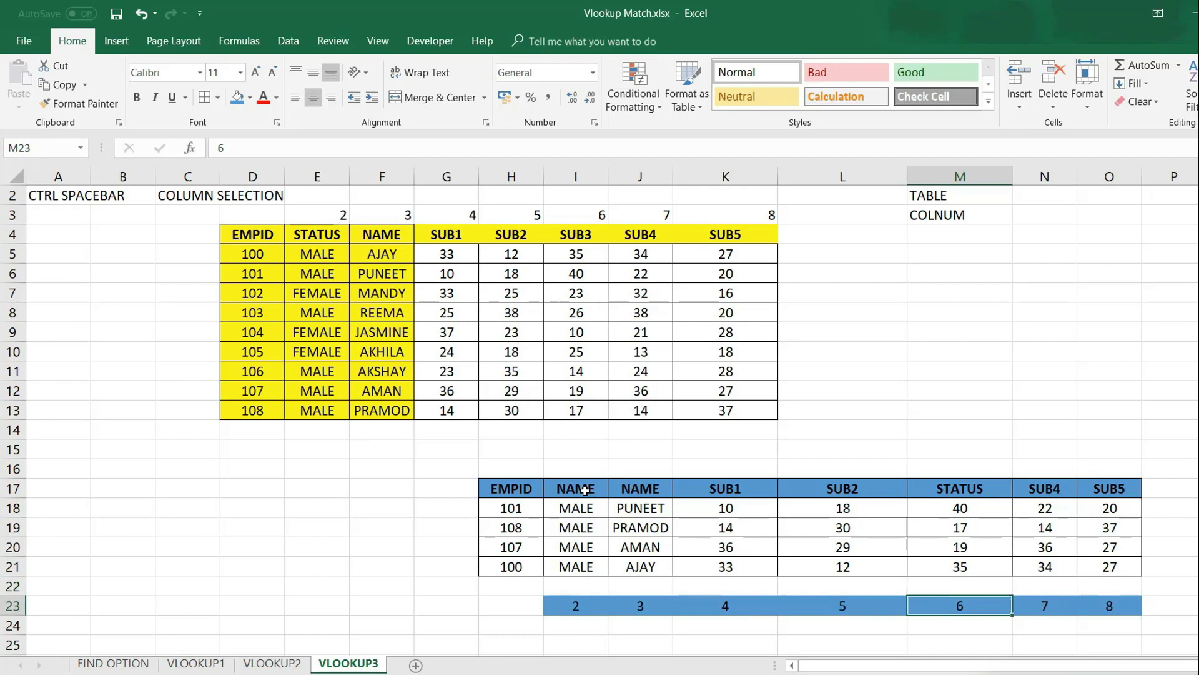
pyautogui.write('2')
pyautogui.press('Return')
pyautogui.press('Up')
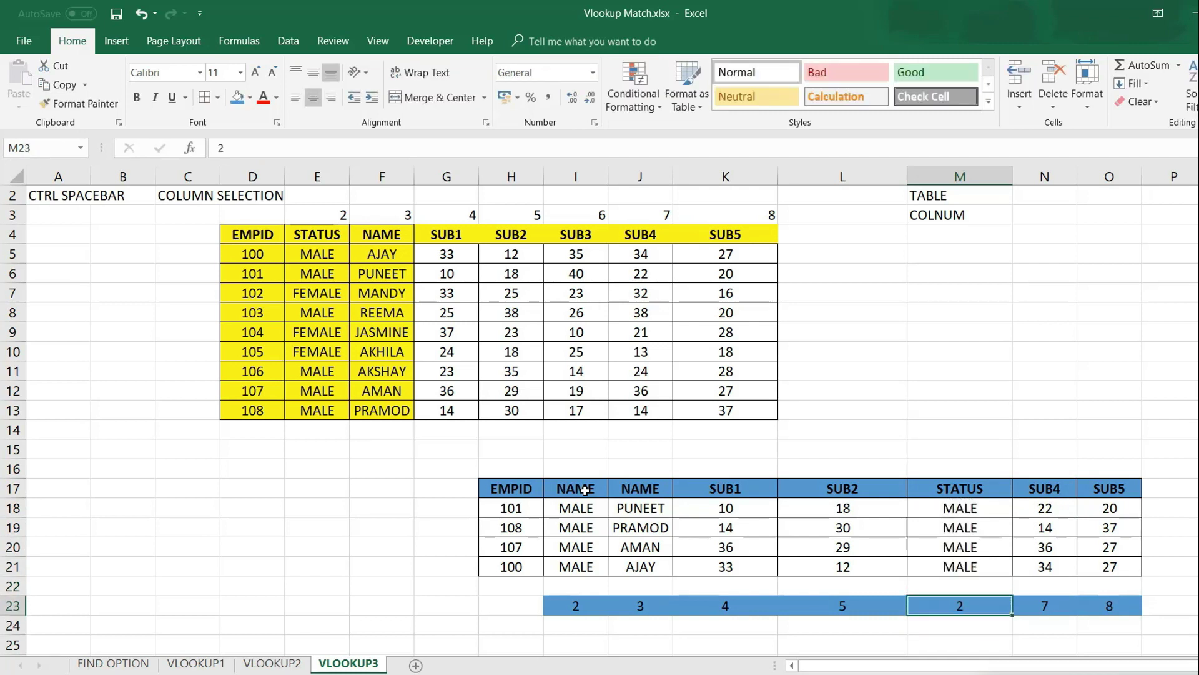
pyautogui.press('Up')
pyautogui.press('Up')
pyautogui.press('Up')
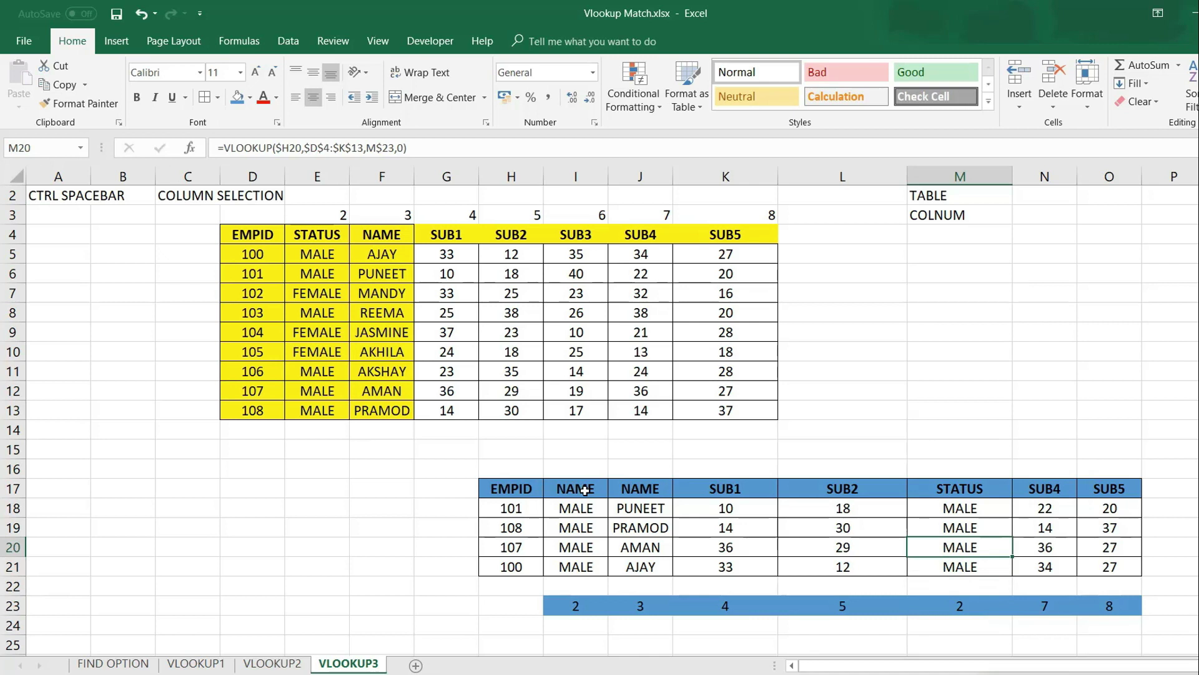
pyautogui.hotkey('ctrl', 'z')
pyautogui.hotkey('ctrl', 'z')
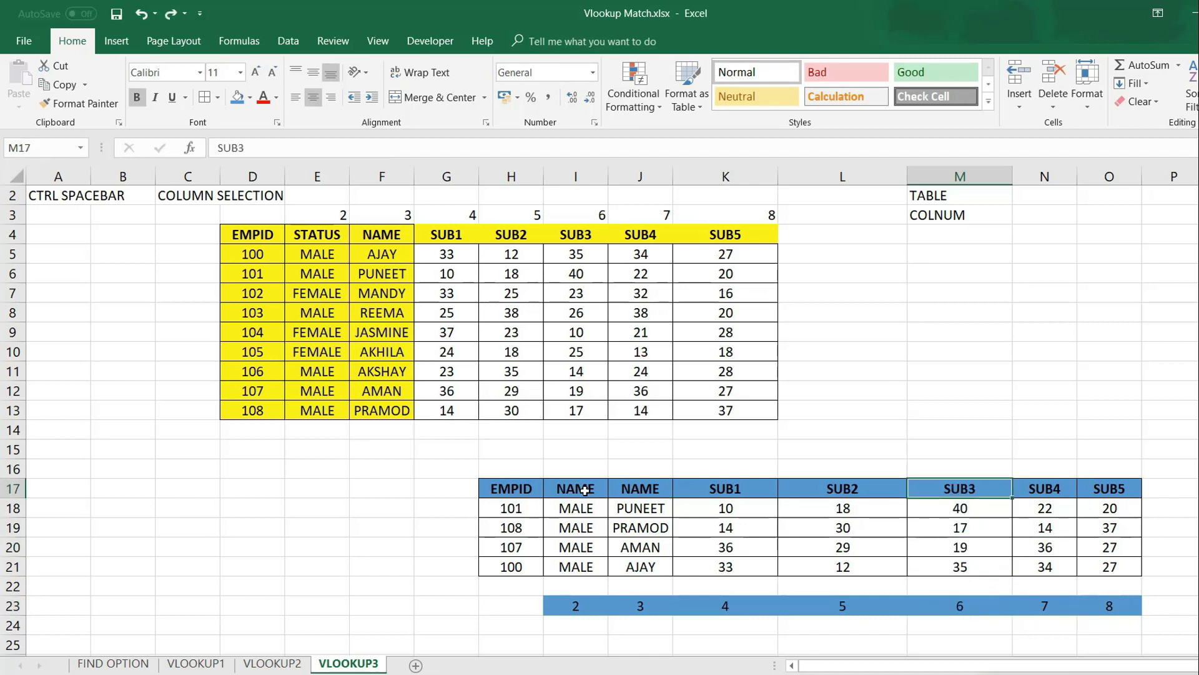
pyautogui.hotkey('ctrl', 'z')
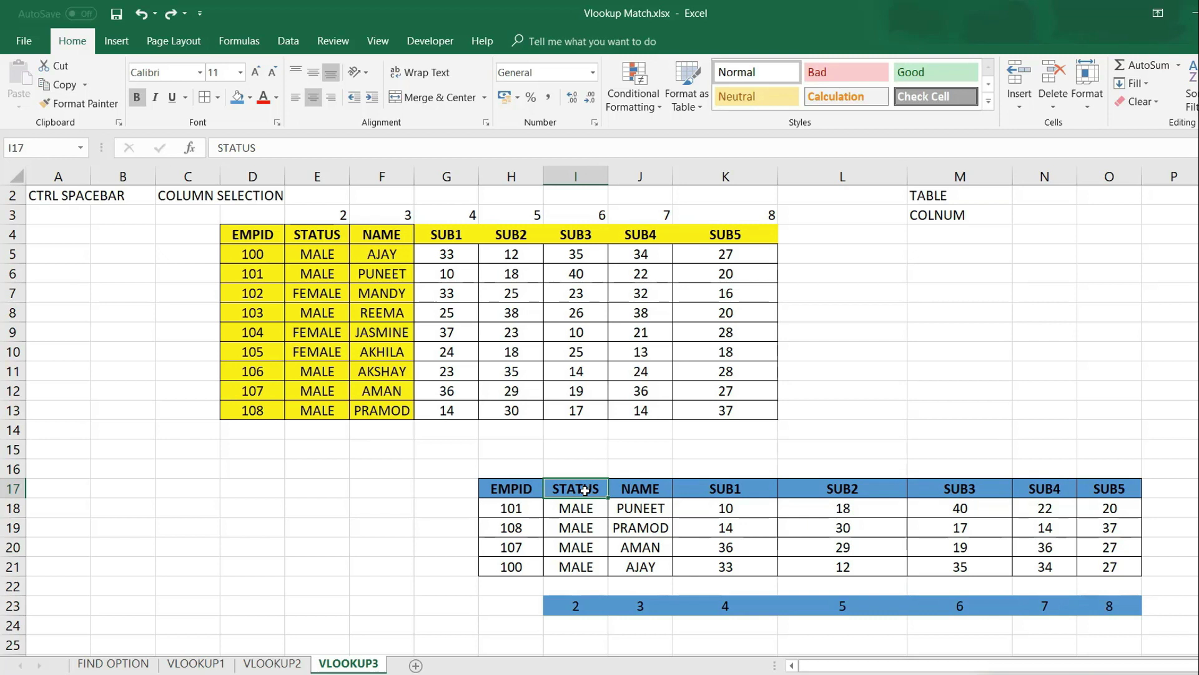
pyautogui.hotkey('shift', 'Right')
pyautogui.hotkey('shift', 'Right')
pyautogui.hotkey('shift', 'Right')
pyautogui.hotkey('shift', 'Right')
pyautogui.hotkey('shift', 'Right')
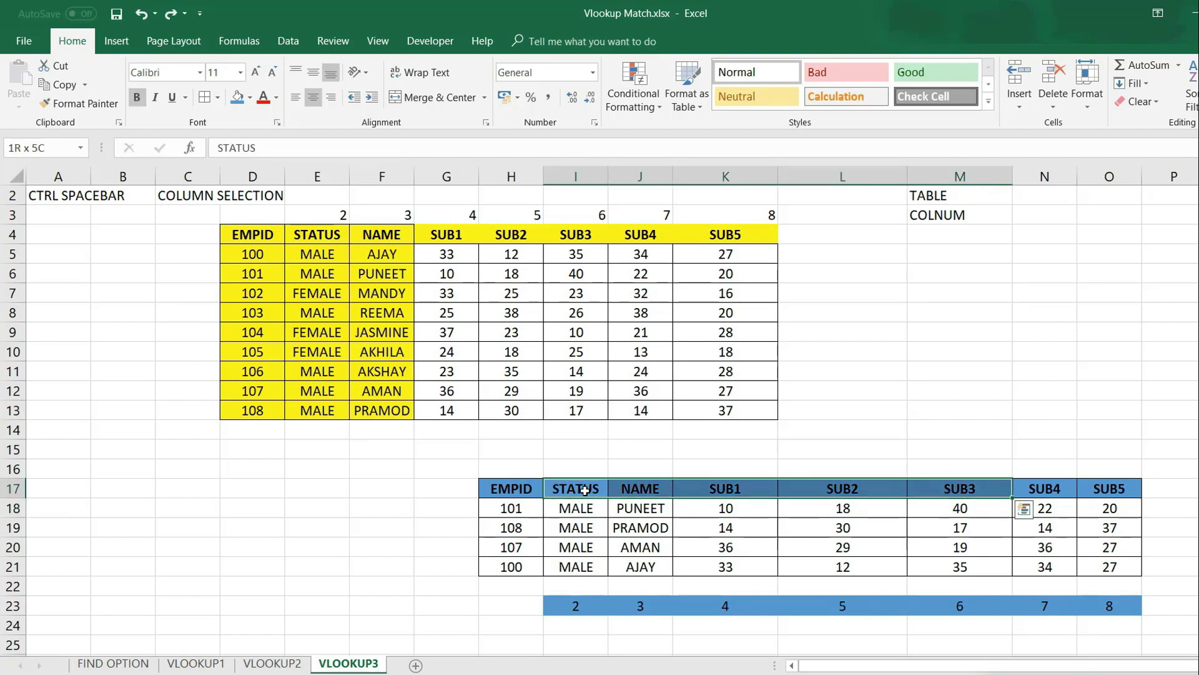
pyautogui.press('Down')
pyautogui.press('Down')
pyautogui.press('Down')
pyautogui.press('Down')
pyautogui.press('Down')
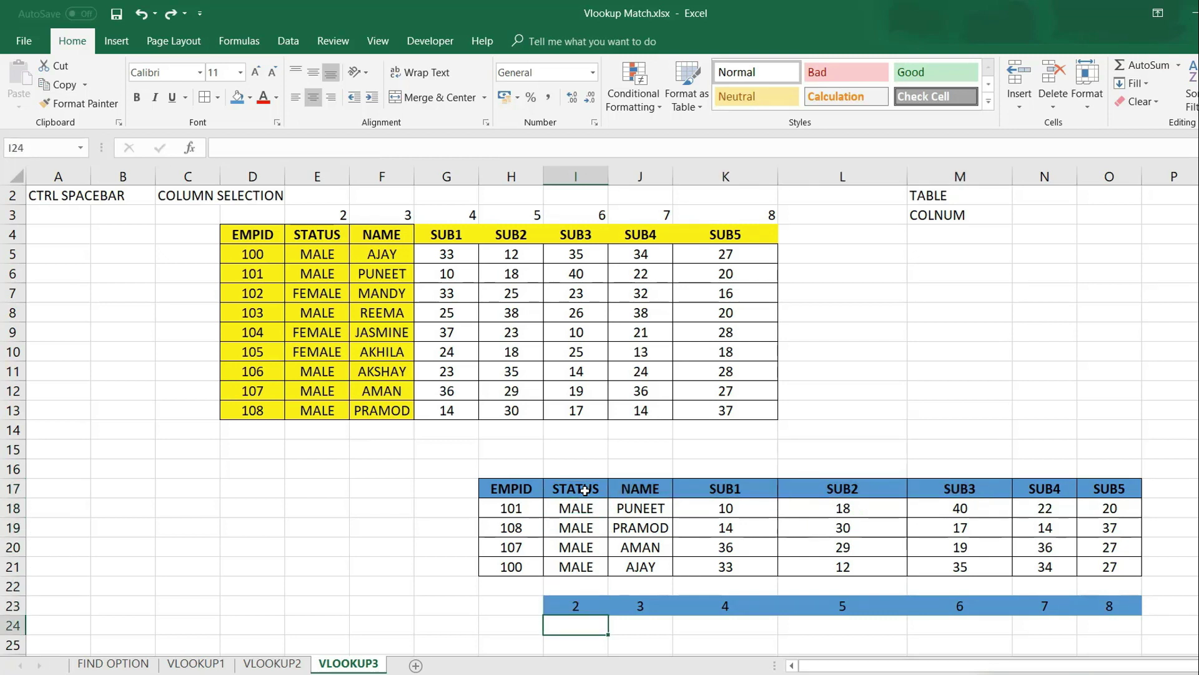
pyautogui.hotkey('shift', 'Right')
pyautogui.hotkey('shift', 'Right')
pyautogui.hotkey('shift', 'Right')
pyautogui.hotkey('shift', 'Right')
pyautogui.hotkey('shift', 'Right')
pyautogui.hotkey('shift', 'Right')
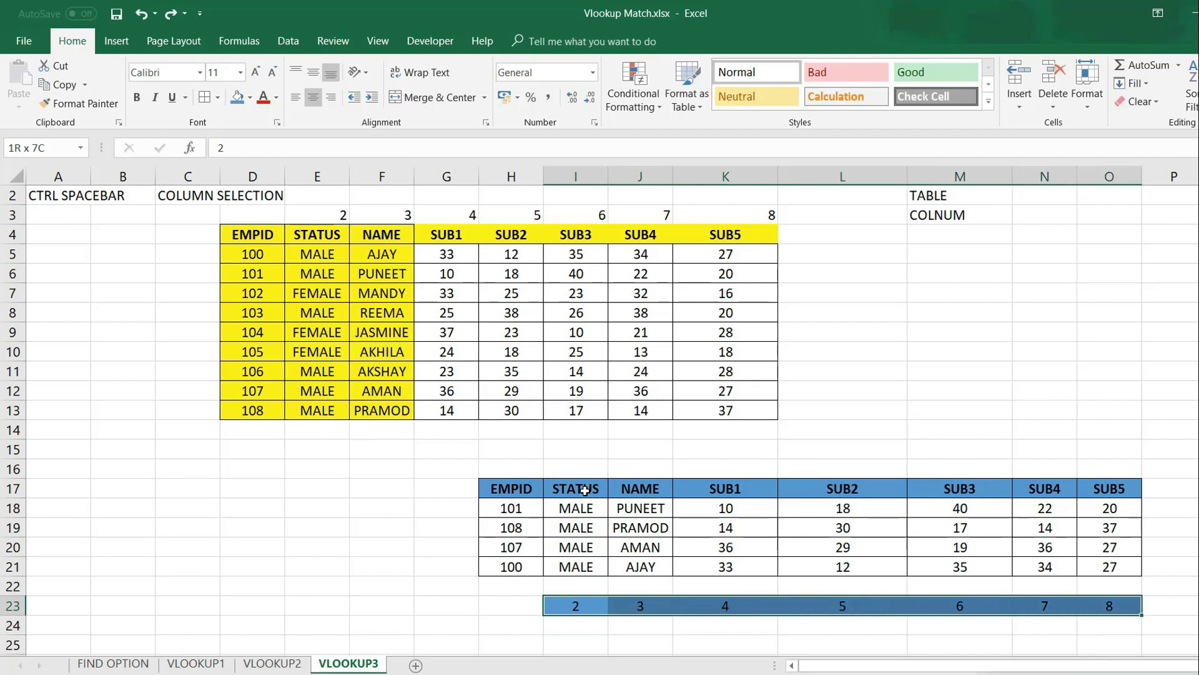
pyautogui.click(318, 567)
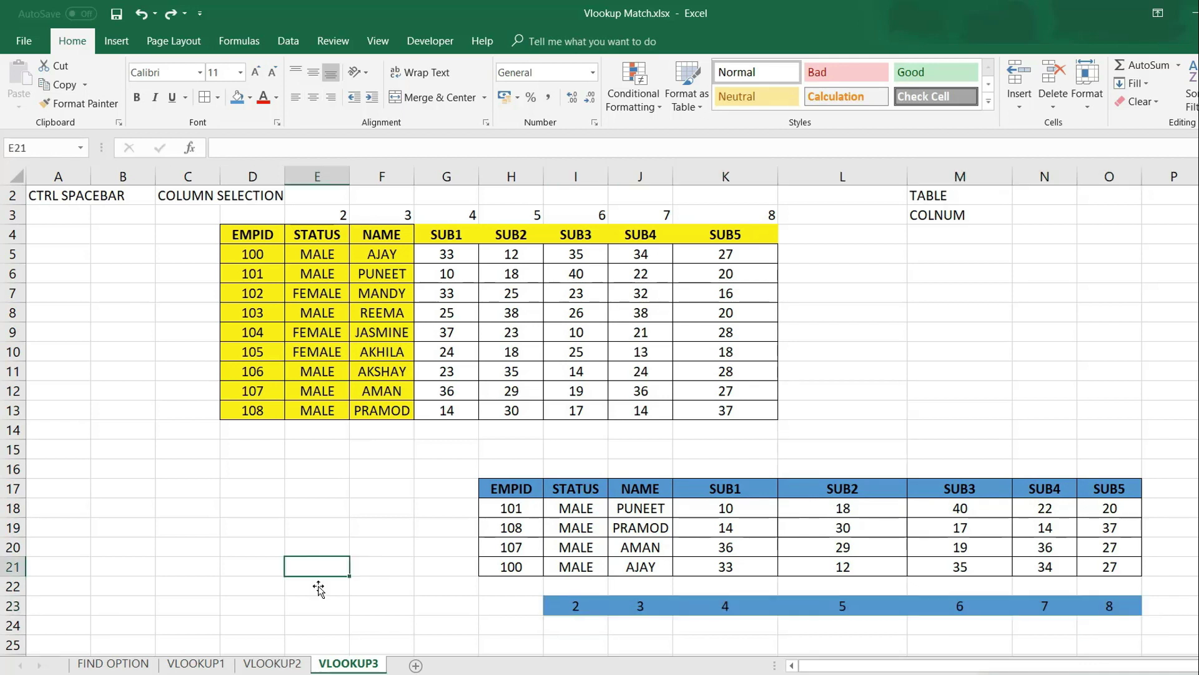
# Duplicate the VLOOKUP3 sheet as VLOOKUP3 (2) at the end of the workbook
pyautogui.rightClick(353, 667)
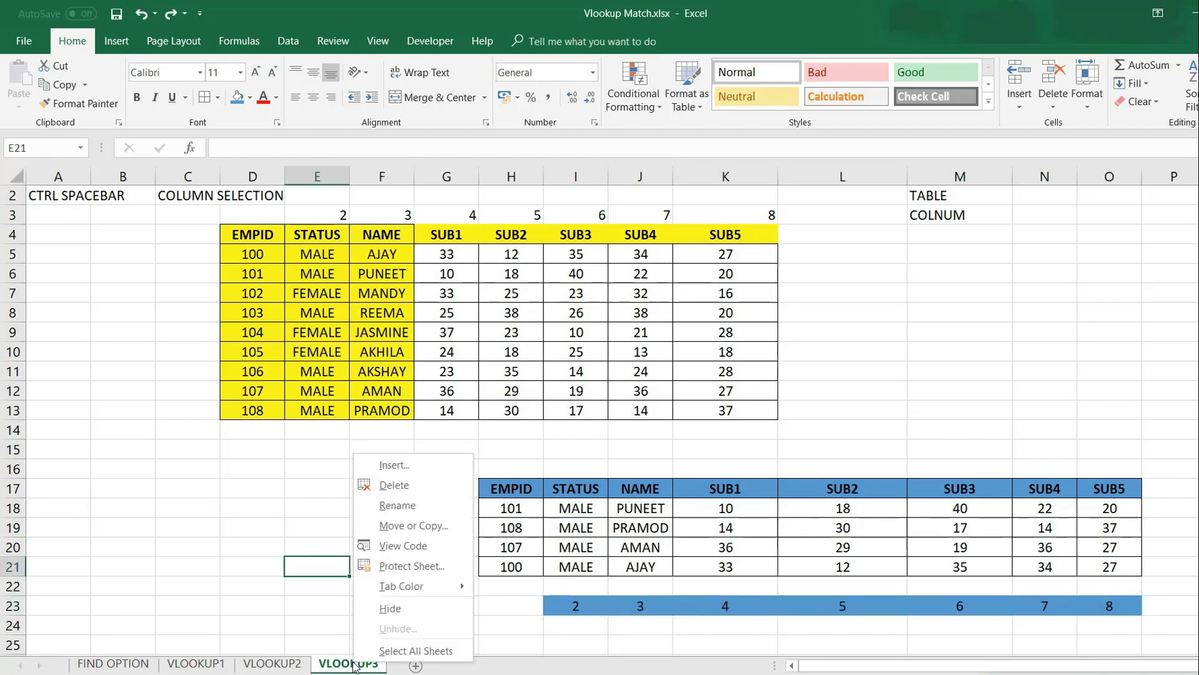
pyautogui.click(425, 524)
pyautogui.click(318, 540)
pyautogui.click(308, 592)
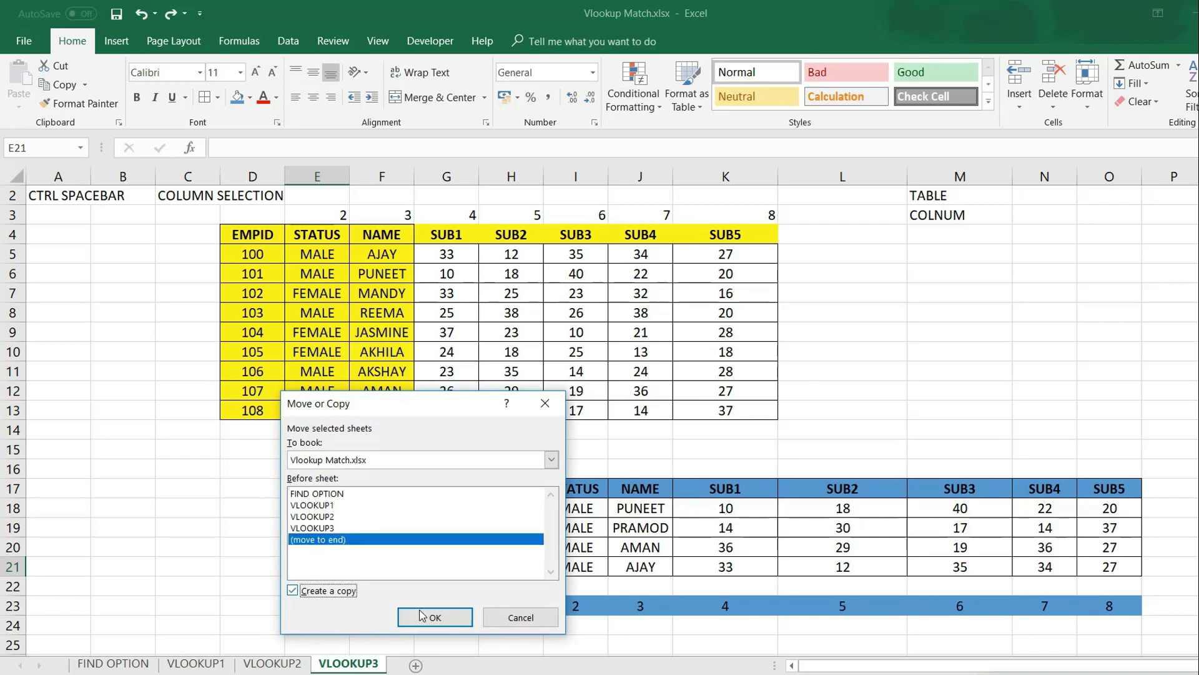
pyautogui.click(434, 617)
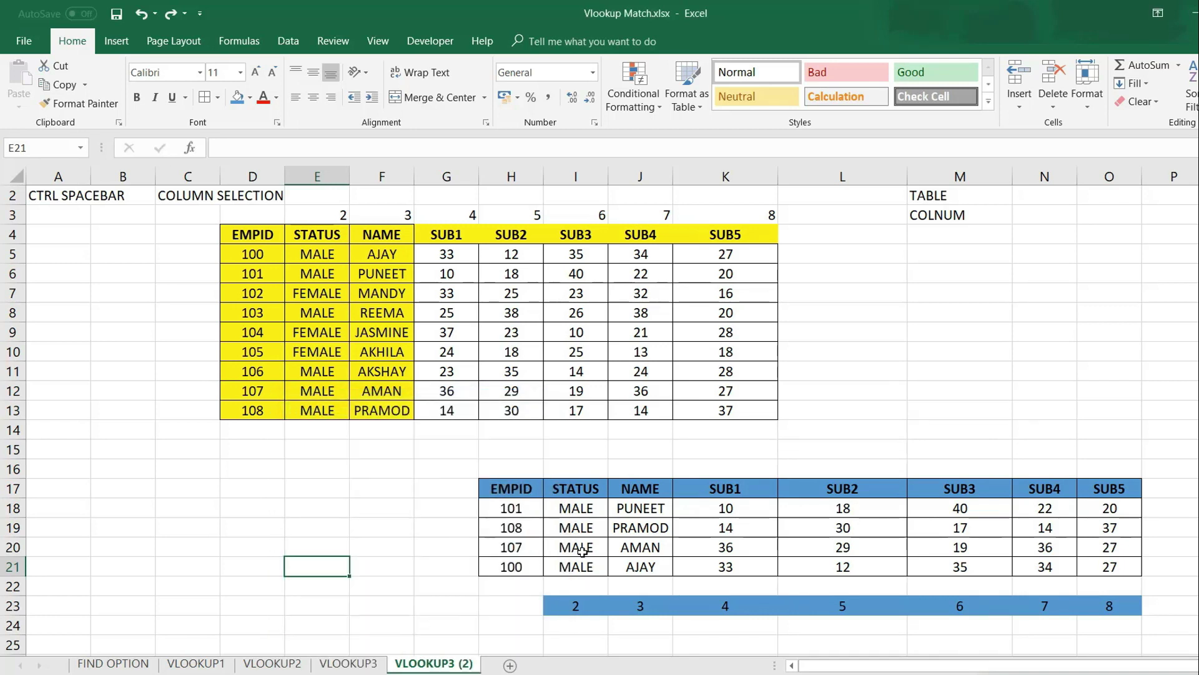
# Relabel the first four lower-table headers as NAME, SUB3, SUB2 and STATUS
pyautogui.click(637, 530)
pyautogui.press('Up')
pyautogui.press('Up')
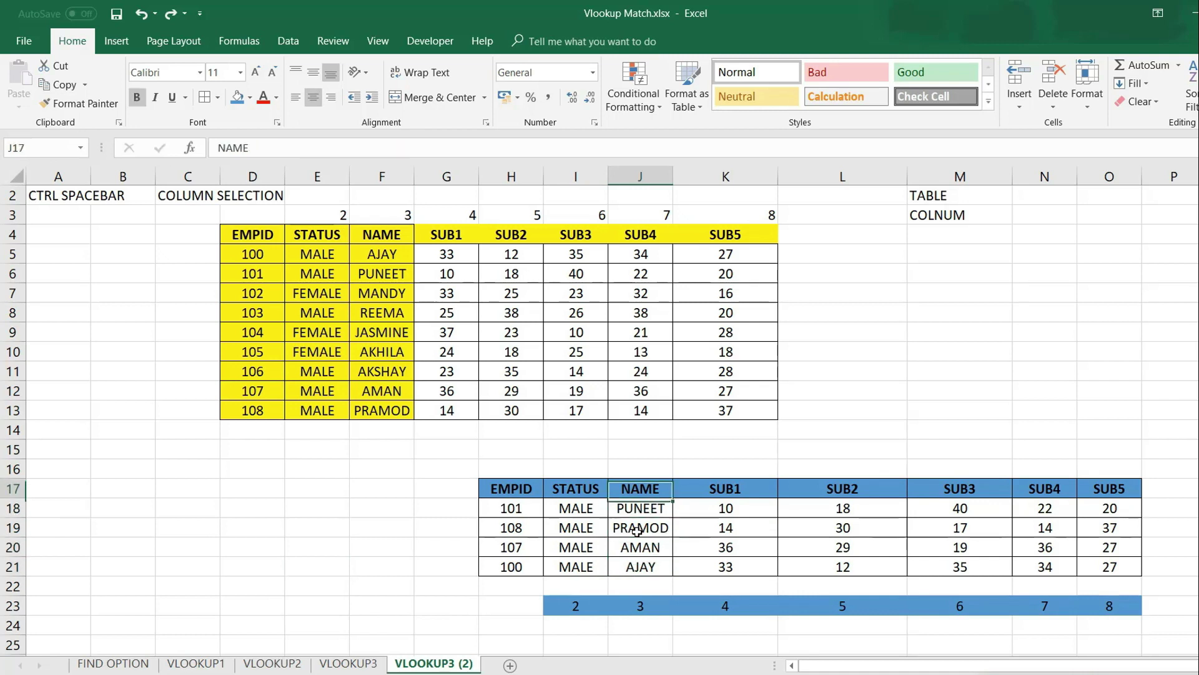
pyautogui.press('Left')
pyautogui.write('NA')
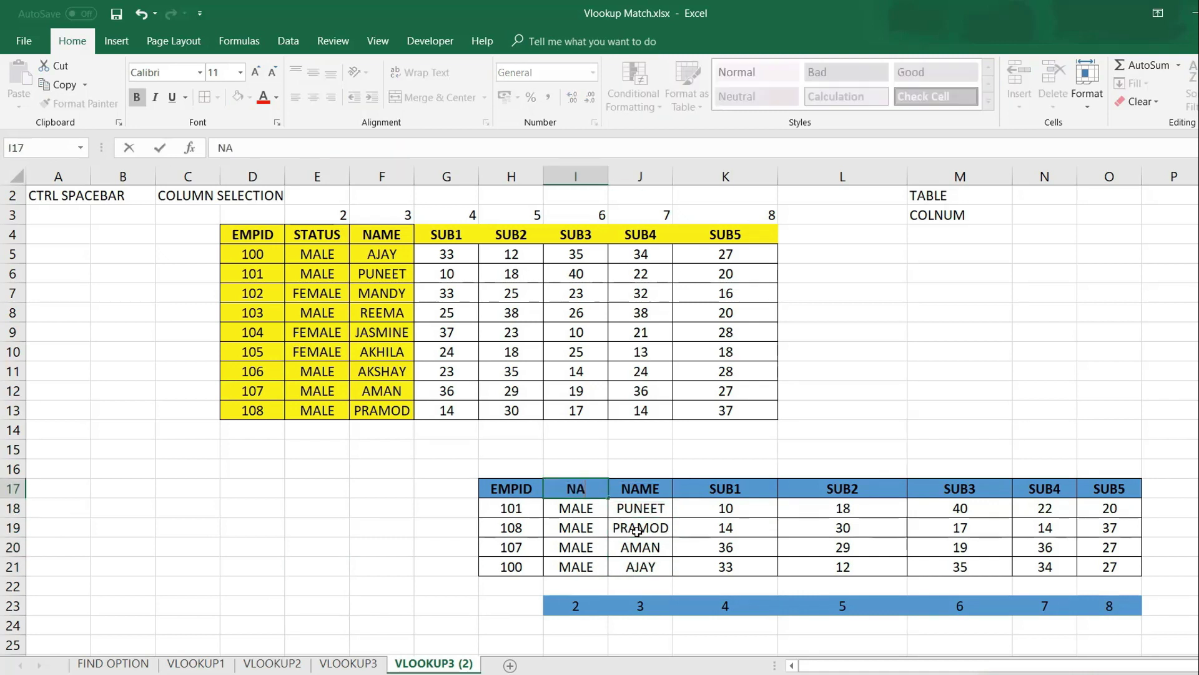
pyautogui.write('ME')
pyautogui.press('Tab')
pyautogui.write('SUBJ')
pyautogui.press('BackSpace')
pyautogui.write('3')
pyautogui.press('Tab')
pyautogui.write('SUB2')
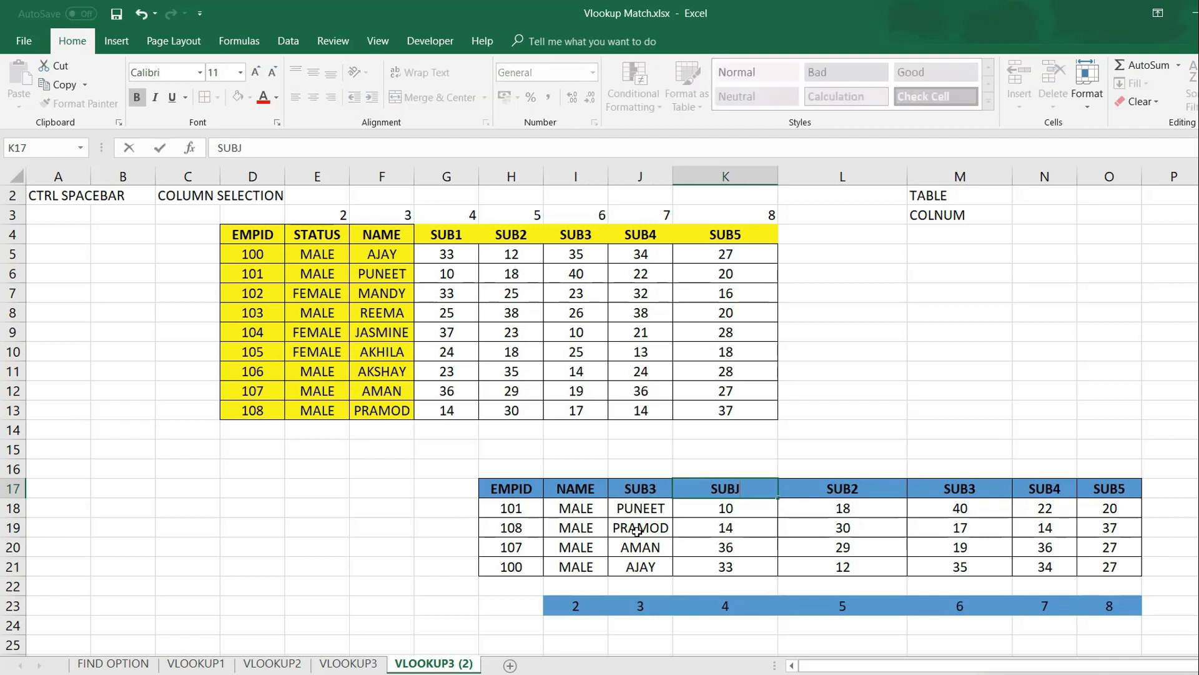
pyautogui.hotkey('ctrl', 'Return')
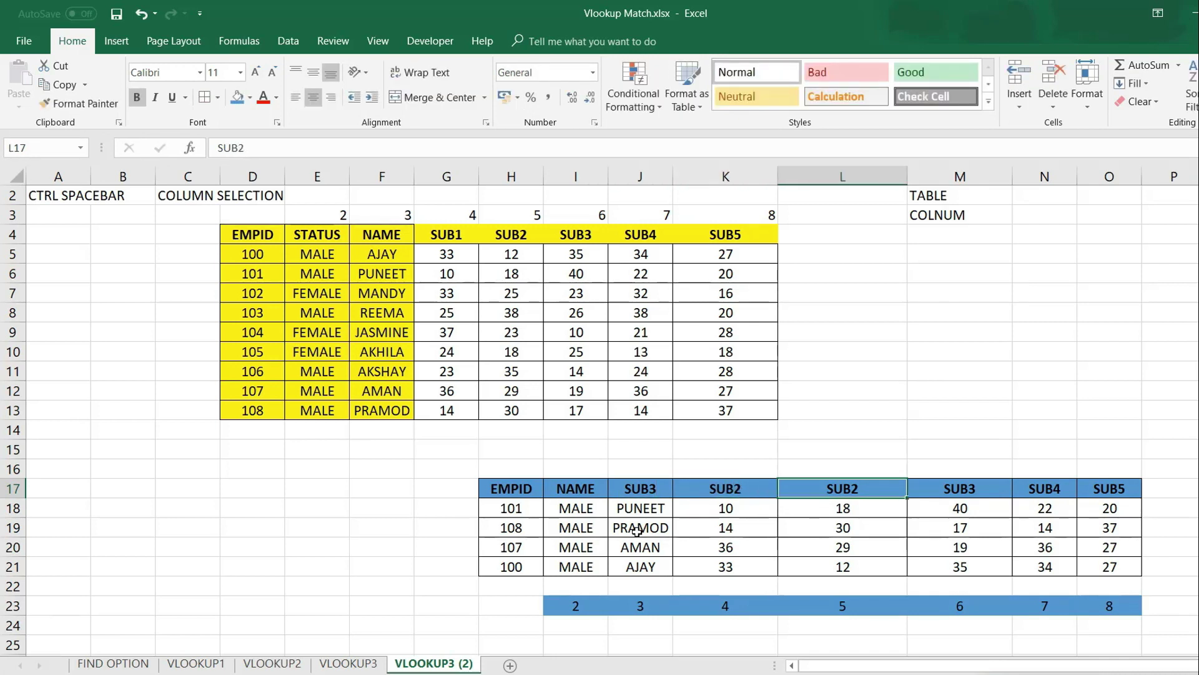
pyautogui.write('STATUS')
pyautogui.press('Return')
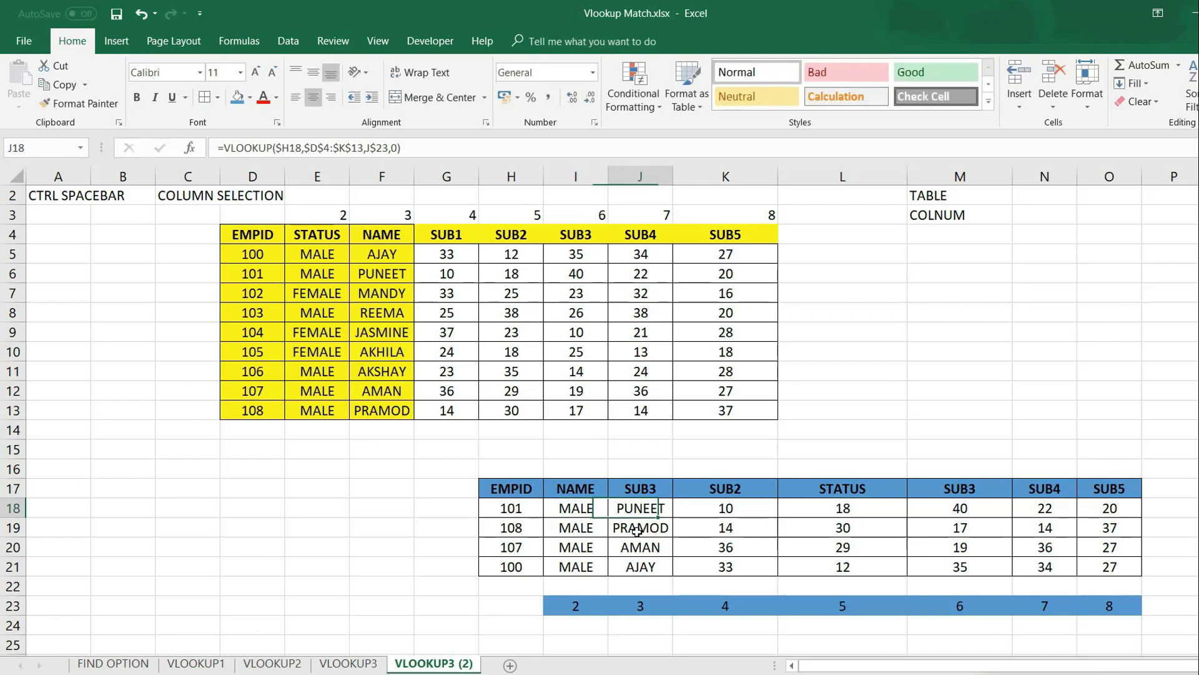
# Relabel the remaining headers as SUB4, SUB5 and SUB1
pyautogui.press('Up')
pyautogui.press('Right')
pyautogui.write('SUB')
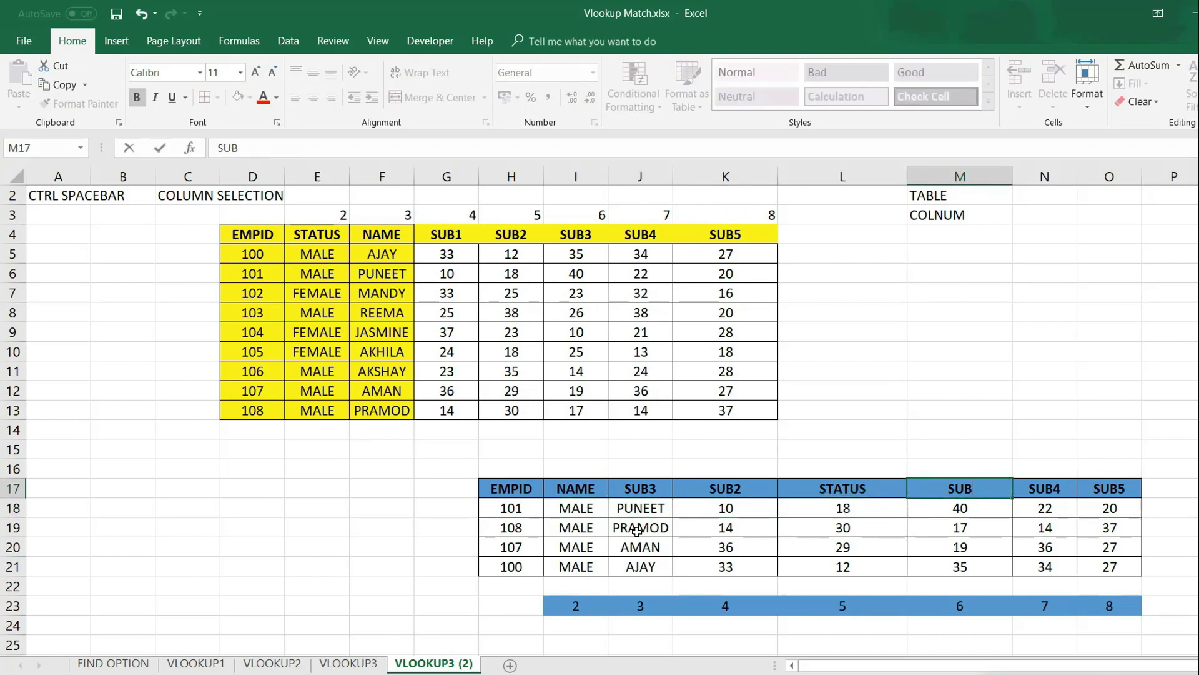
pyautogui.write('4')
pyautogui.press('Tab')
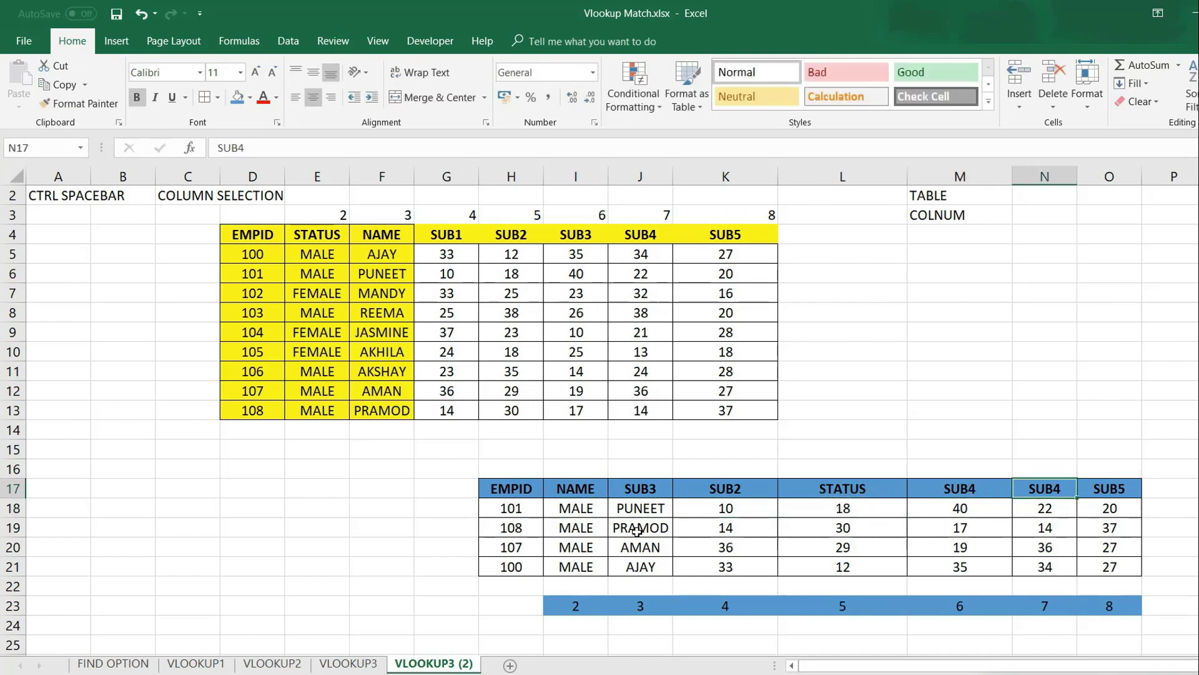
pyautogui.write('SUB5')
pyautogui.press('Tab')
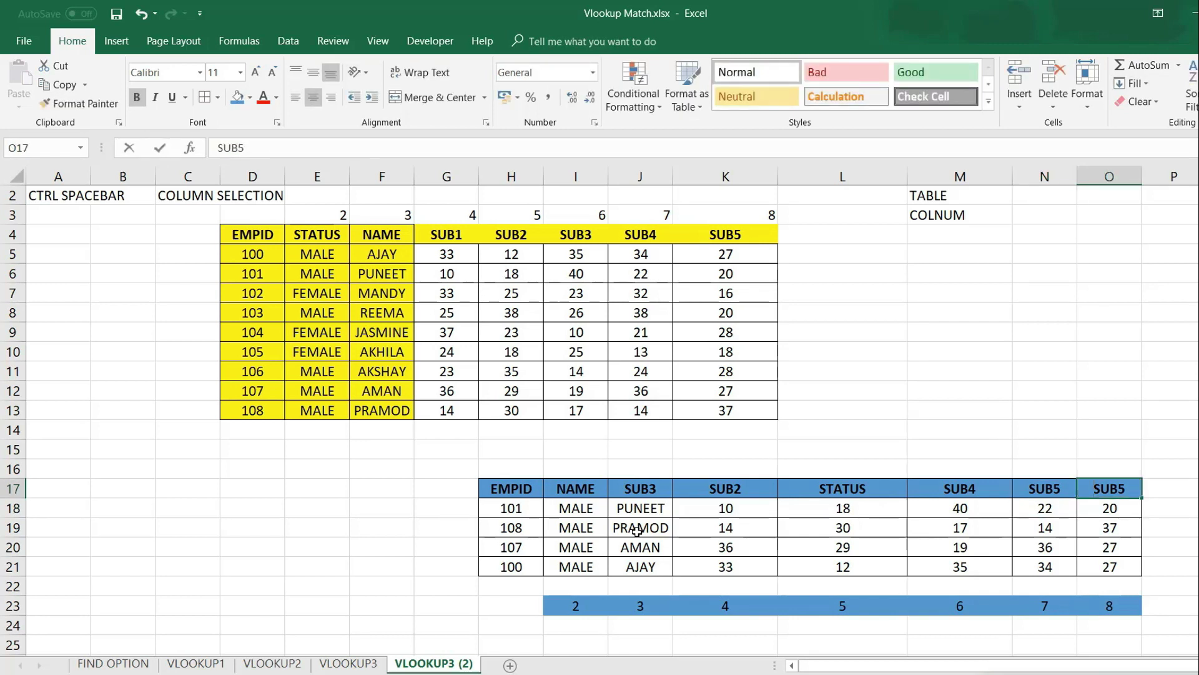
pyautogui.write('SUB1')
pyautogui.press('Return')
# Clear the old column numbers in row 23 and the lookup results in I19:O21
pyautogui.press('Left')
pyautogui.press('Left')
pyautogui.press('Left')
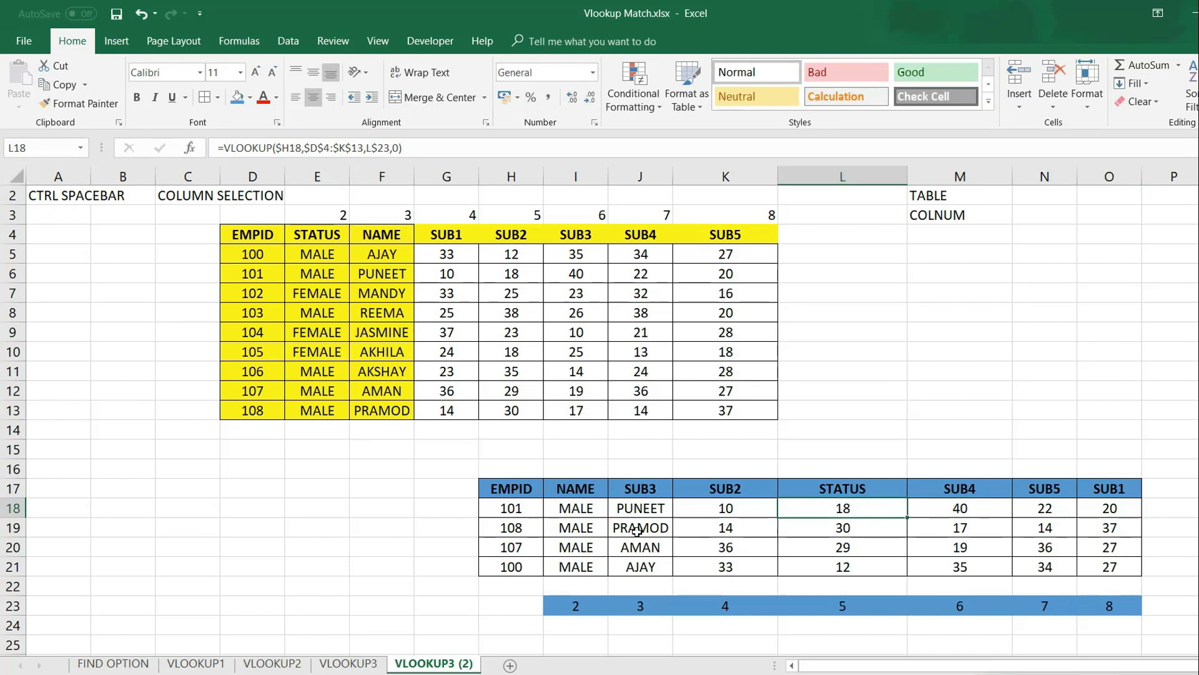
pyautogui.press('Left')
pyautogui.press('Left')
pyautogui.press('Left')
pyautogui.press('Down')
pyautogui.press('Down')
pyautogui.press('Down')
pyautogui.press('Down')
pyautogui.press('Down')
pyautogui.hotkey('shift', 'ctrl', 'Right')
pyautogui.press('Delete')
pyautogui.press('Up')
# Clear the lookup results in J18:O18 beside PUNEET
pyautogui.press('Up')
pyautogui.press('Up')
pyautogui.press('Up')
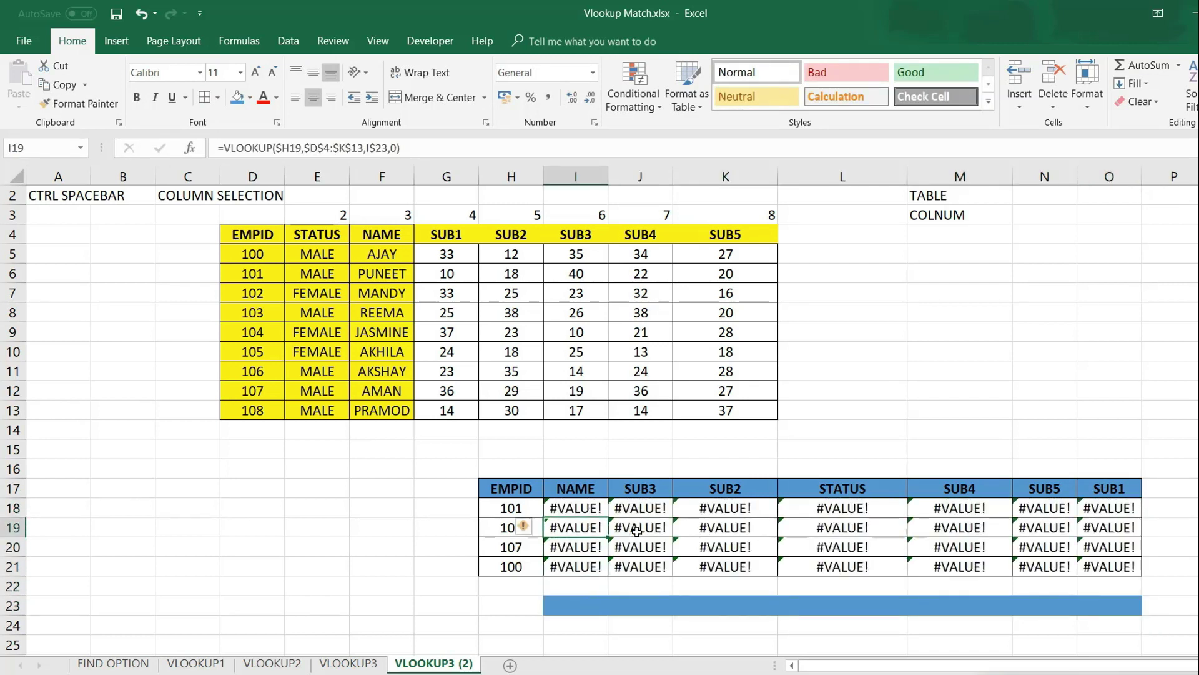
pyautogui.hotkey('shift', 'ctrl', 'Right')
pyautogui.hotkey('shift', 'ctrl', 'Down')
pyautogui.press('Delete')
pyautogui.press('Up')
pyautogui.press('Right')
pyautogui.hotkey('shift', 'ctrl', 'Right')
pyautogui.press('Delete')
pyautogui.press('Left')
pyautogui.press('Left')
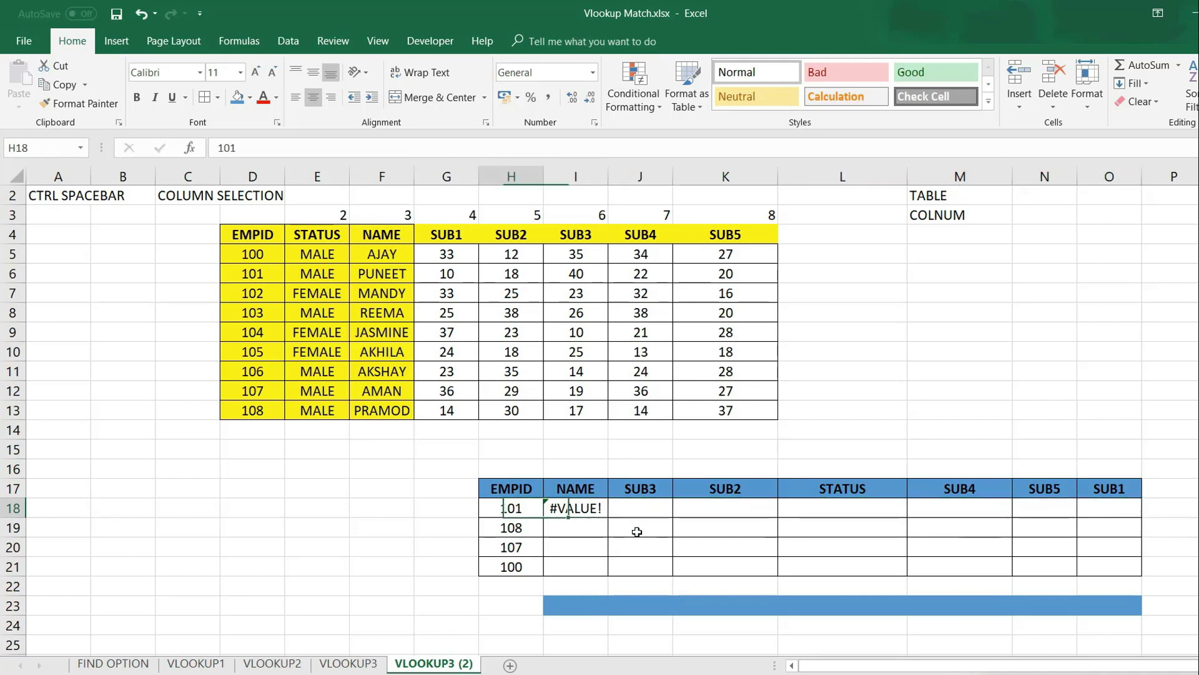
pyautogui.press('Right')
pyautogui.press('Down')
pyautogui.press('Down')
pyautogui.press('Down')
pyautogui.press('Down')
pyautogui.press('Down')
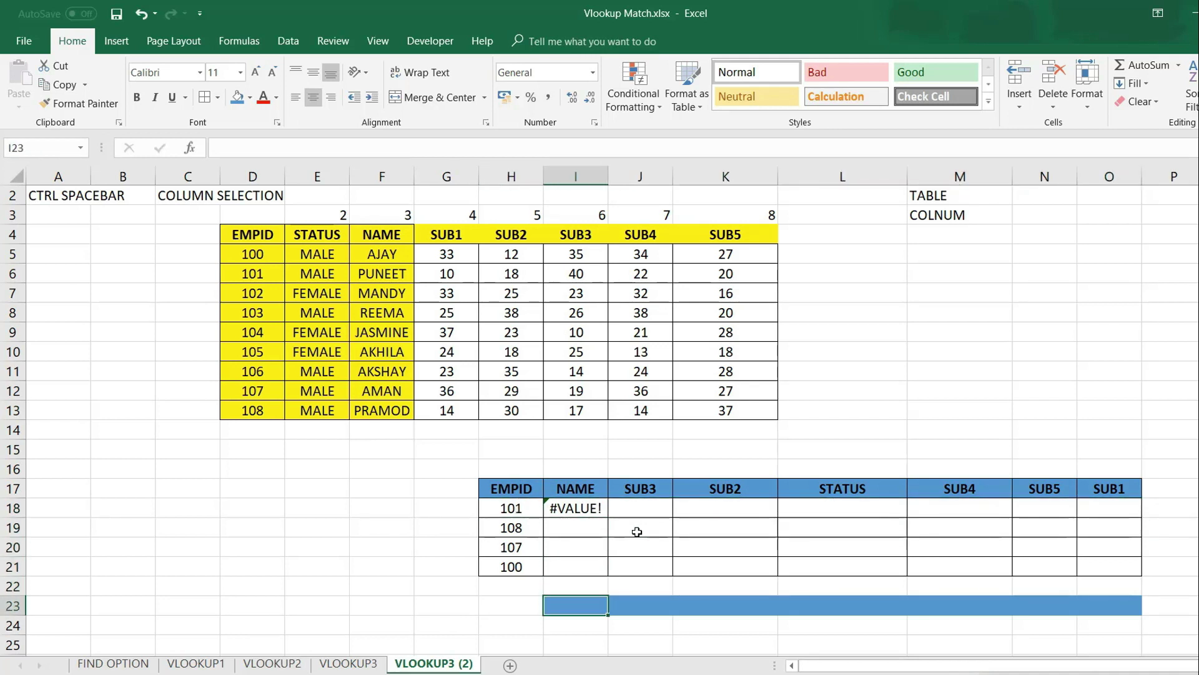
# Enter 3 in I23 as the NAME column number and count header positions
pyautogui.write('3')
pyautogui.press('Tab')
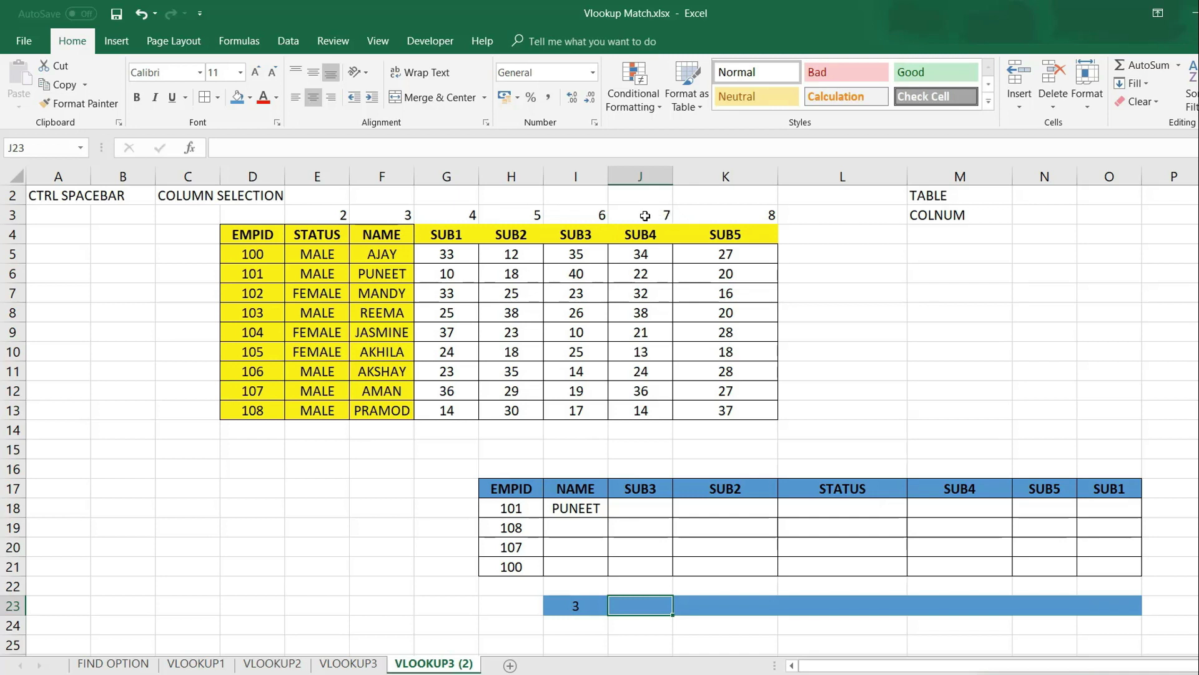
pyautogui.click(322, 213)
pyautogui.keyDown('shift'); pyautogui.click(744, 214); pyautogui.keyUp('shift')
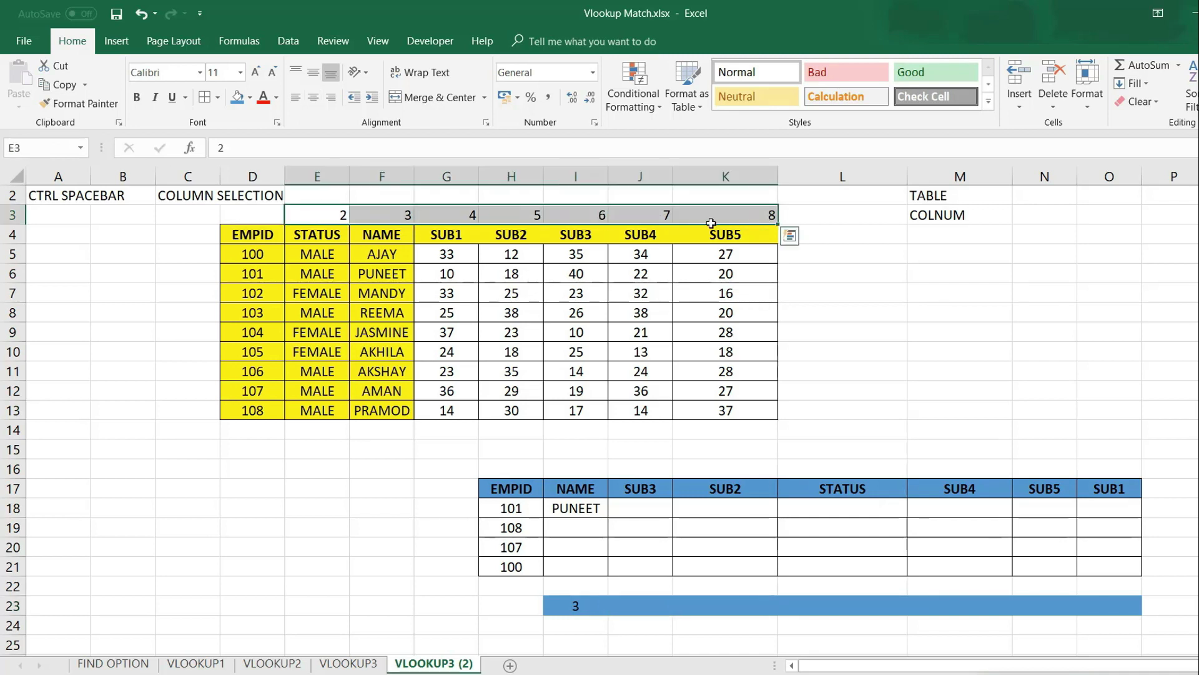
pyautogui.click(236, 242)
pyautogui.press('Right')
pyautogui.press('Right')
pyautogui.press('Right')
pyautogui.press('Right')
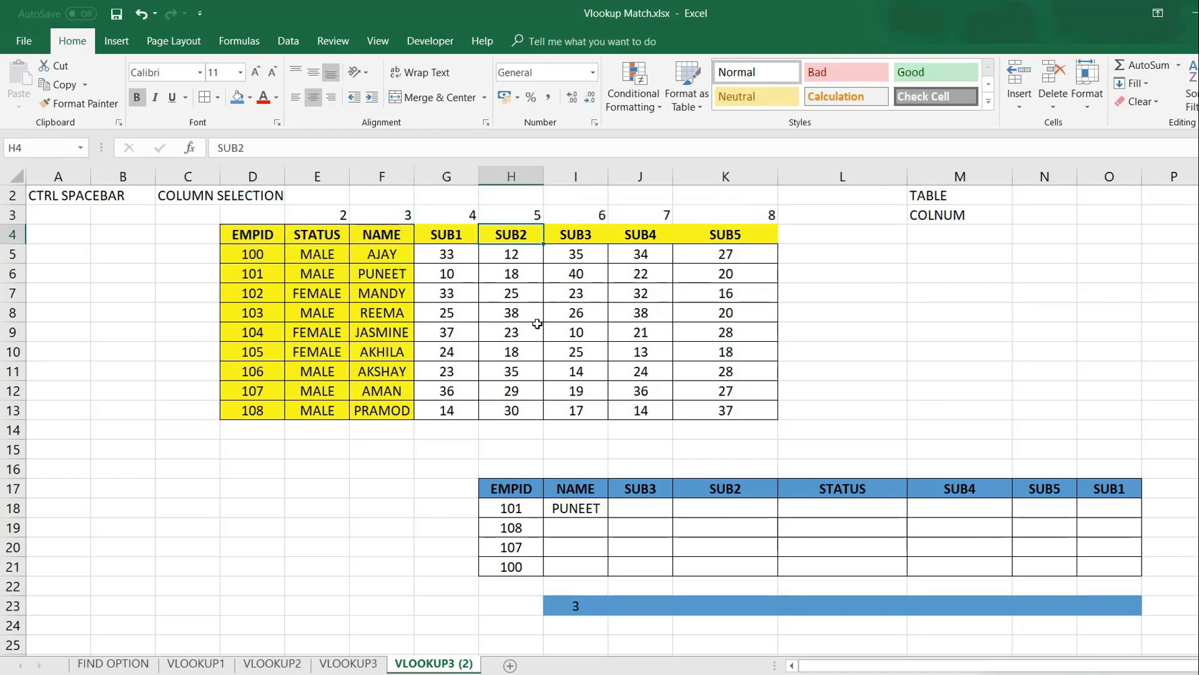
pyautogui.click(654, 609)
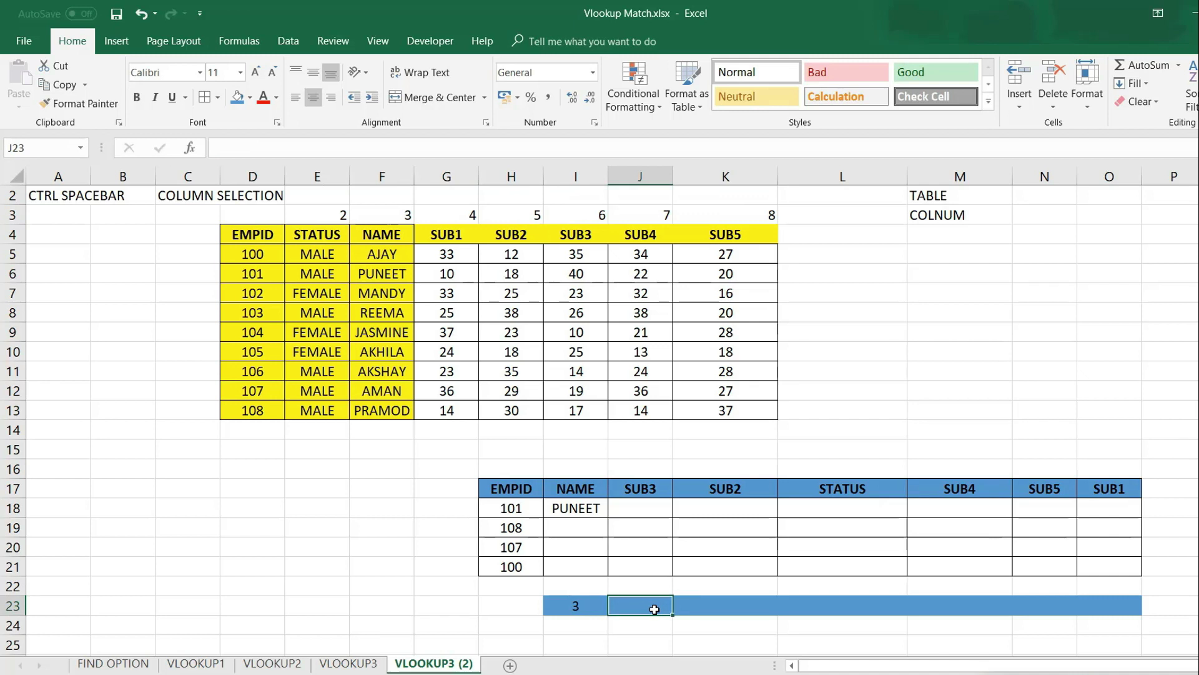
# Enter 6, 5 and 2 as the SUB3, SUB2 and STATUS column numbers
pyautogui.write('6')
pyautogui.press('Tab')
pyautogui.write('2')
pyautogui.press('Tab')
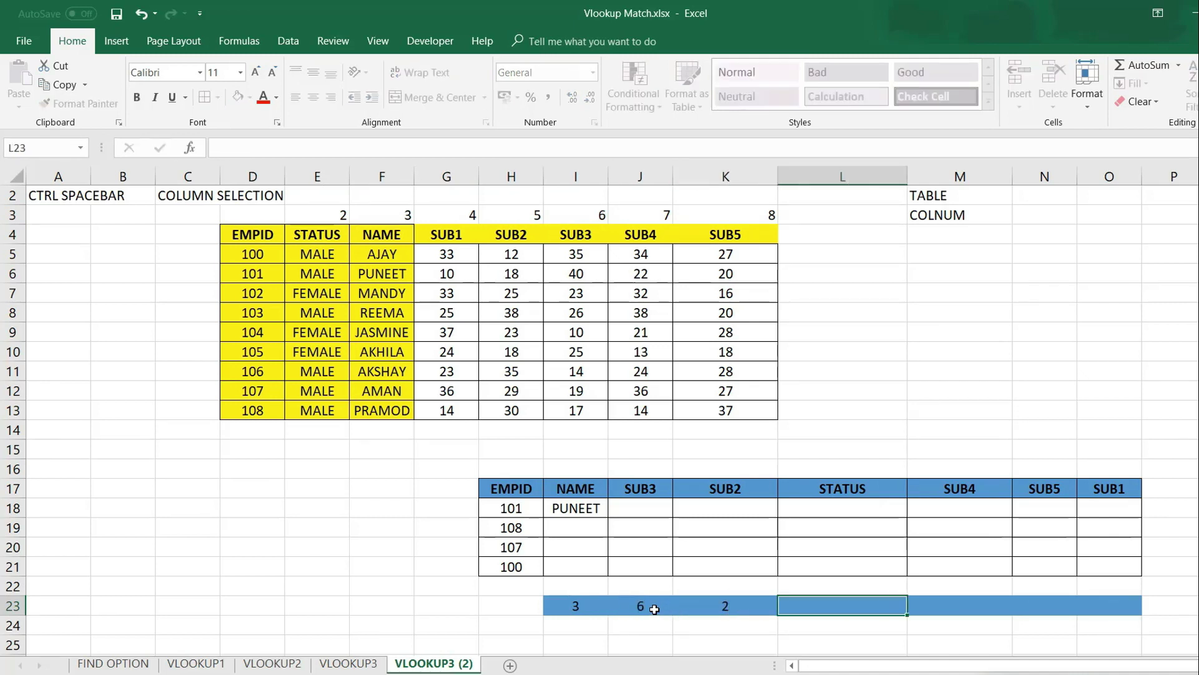
pyautogui.write('2')
pyautogui.press('Left')
pyautogui.press('Left')
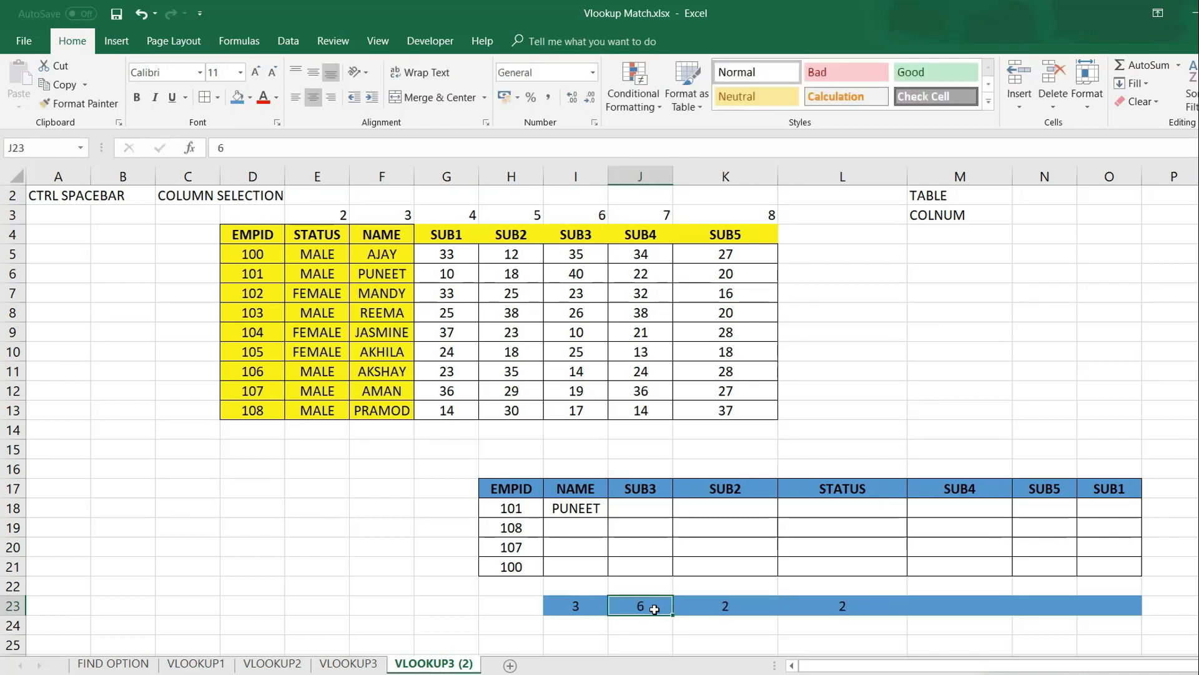
pyautogui.press('Right')
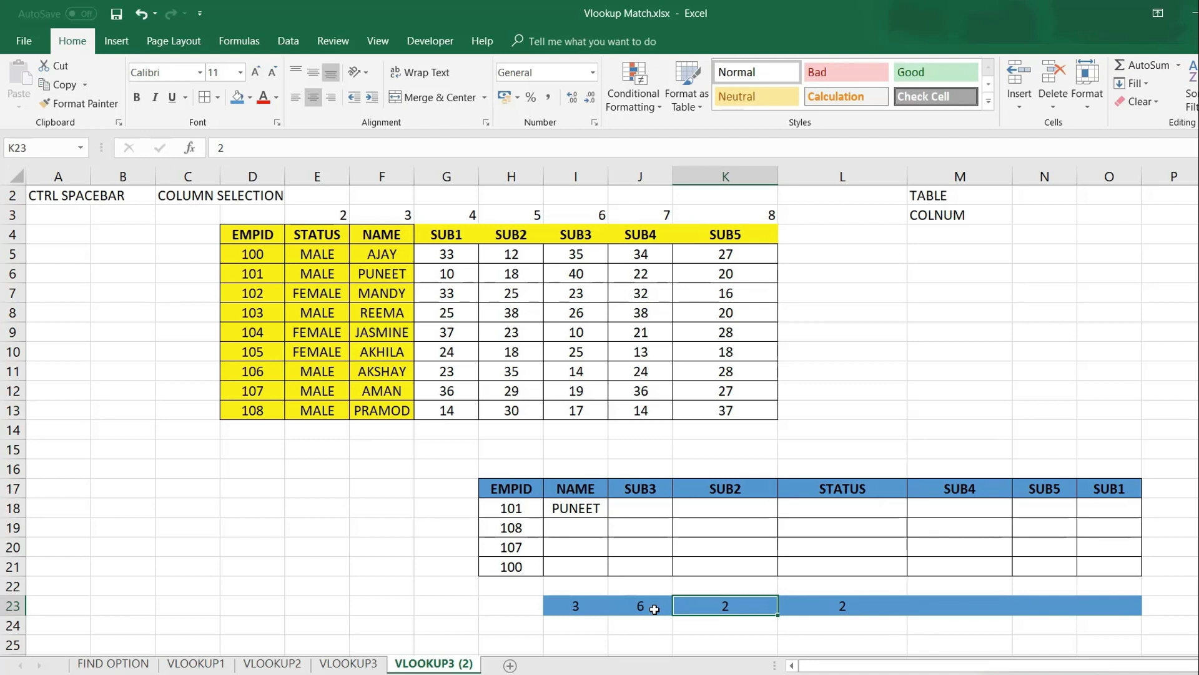
pyautogui.write('5')
pyautogui.press('Tab')
pyautogui.press('Tab')
pyautogui.press('Tab')
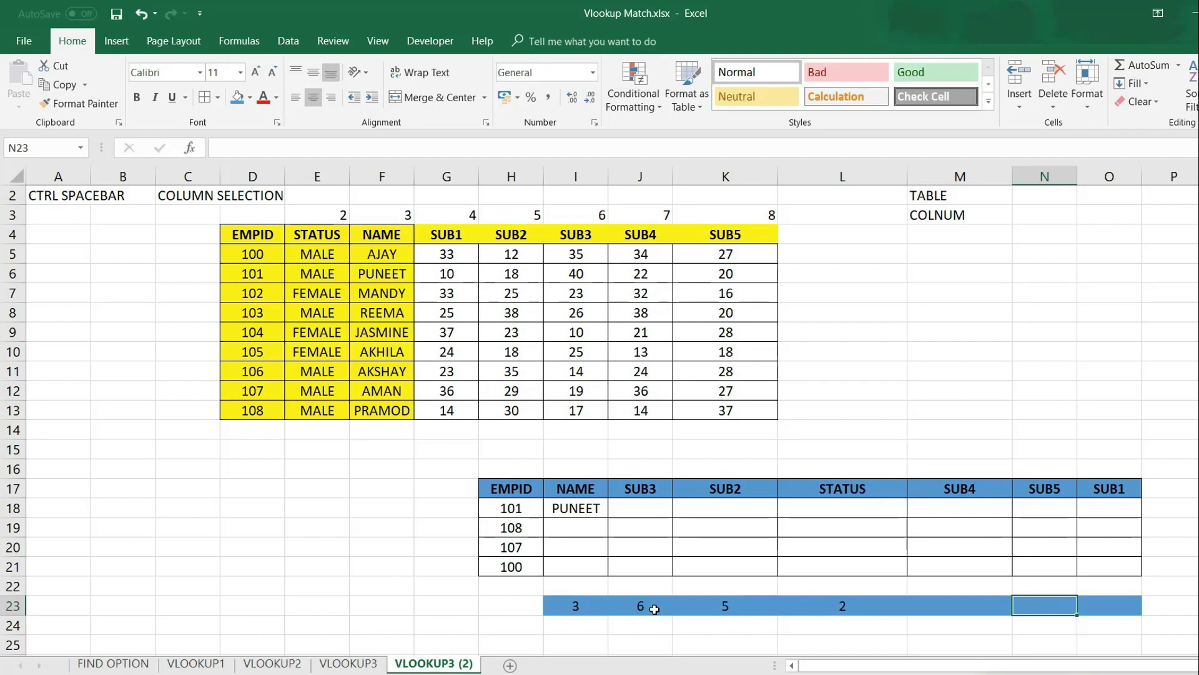
# Review the four new column numbers 3, 6, 5, 2 along row 23
pyautogui.press('Left')
pyautogui.press('Left')
pyautogui.press('Left')
pyautogui.press('Left')
pyautogui.press('Left')
pyautogui.hotkey('shift', 'Right')
pyautogui.hotkey('shift', 'Right')
pyautogui.hotkey('shift', 'Right')
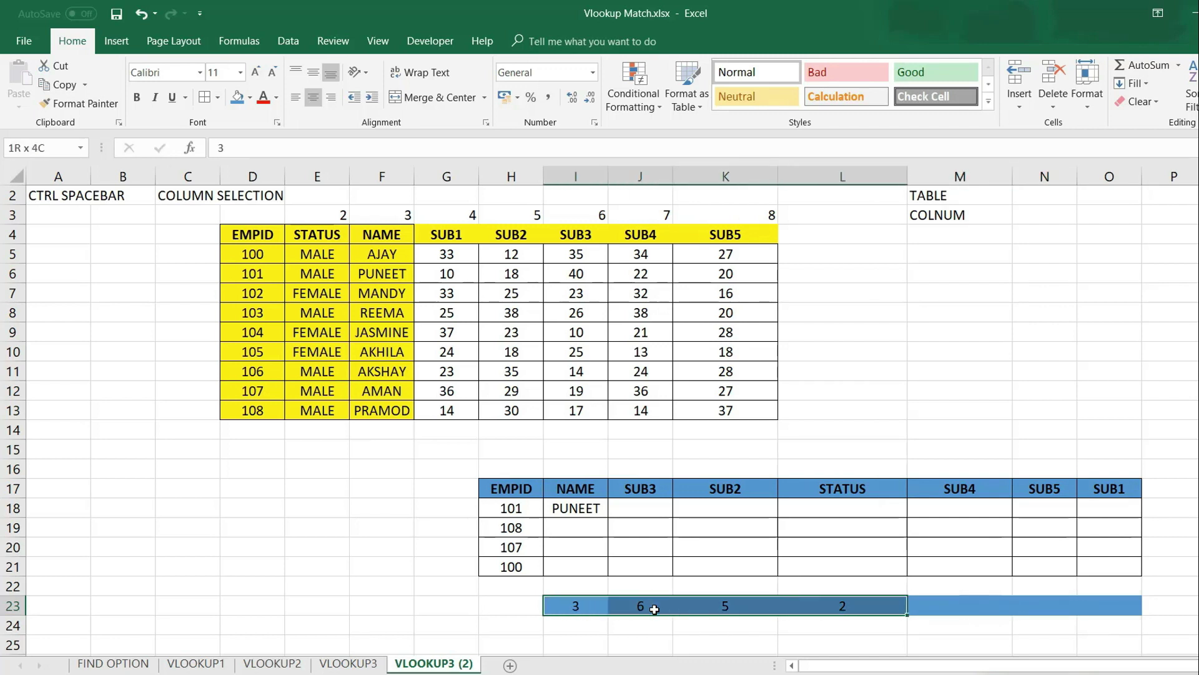
pyautogui.hotkey('shift', 'Right')
pyautogui.hotkey('shift', 'Right')
pyautogui.press('Left')
pyautogui.press('Right')
pyautogui.hotkey('shift', 'Right')
pyautogui.hotkey('shift', 'Right')
pyautogui.hotkey('shift', 'Right')
pyautogui.hotkey('shift', 'Left')
pyautogui.hotkey('shift', 'Left')
pyautogui.hotkey('shift', 'Left')
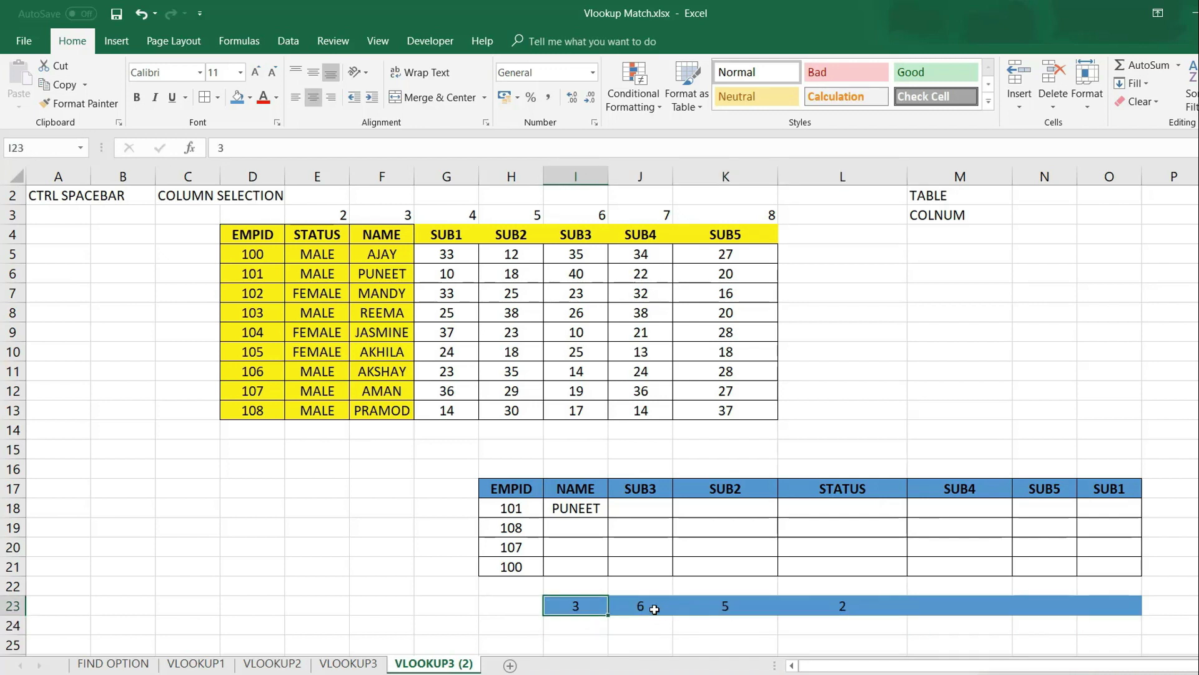
pyautogui.press('Right')
pyautogui.press('Right')
pyautogui.press('Right')
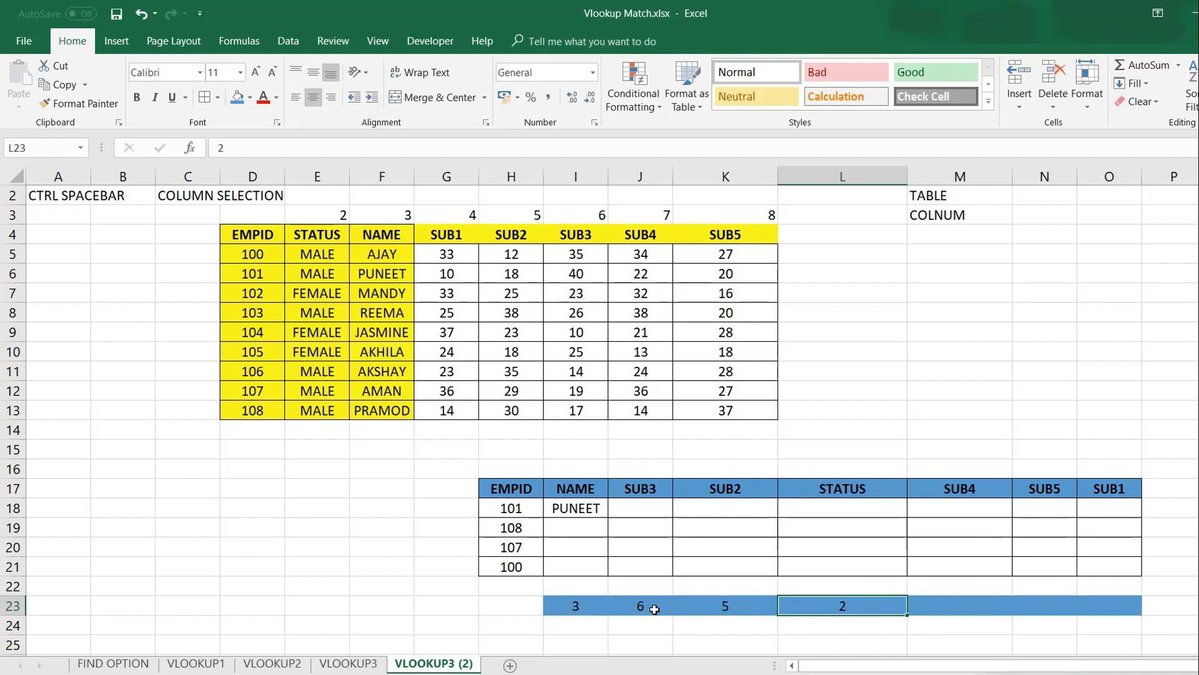
# Check the STATUS header's position in the source table's header row
pyautogui.click(585, 488)
pyautogui.press('Right')
pyautogui.press('Right')
pyautogui.press('Right')
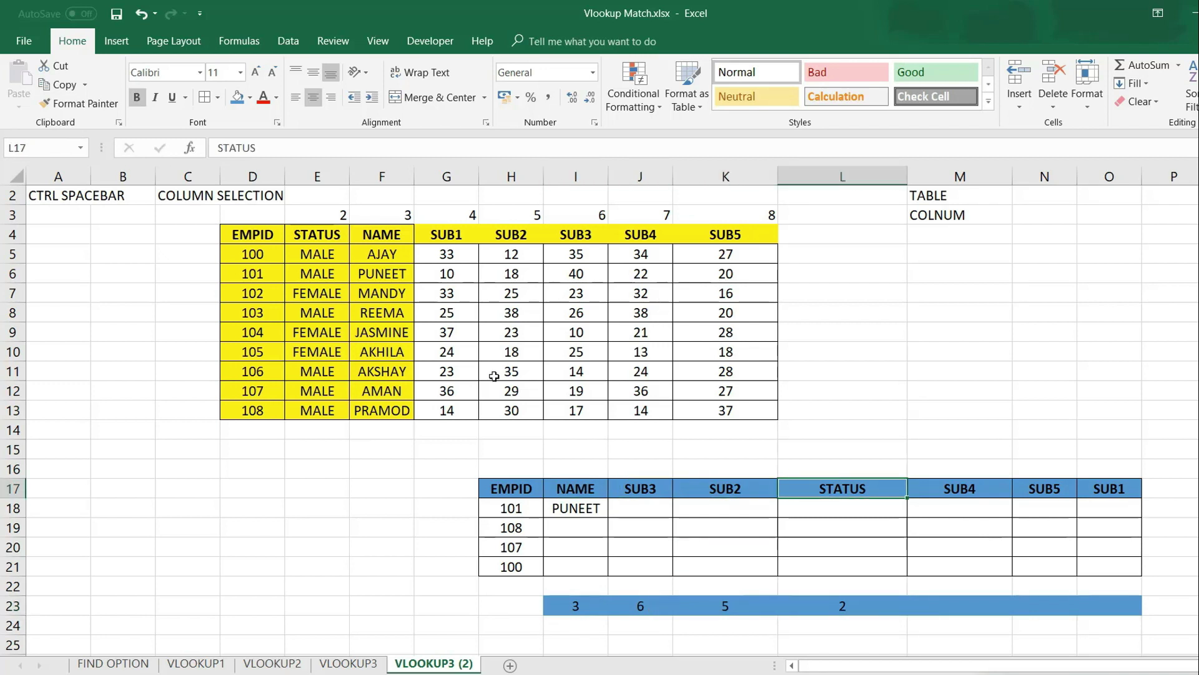
pyautogui.click(249, 231)
pyautogui.hotkey('ctrl', 'shift', 'Right')
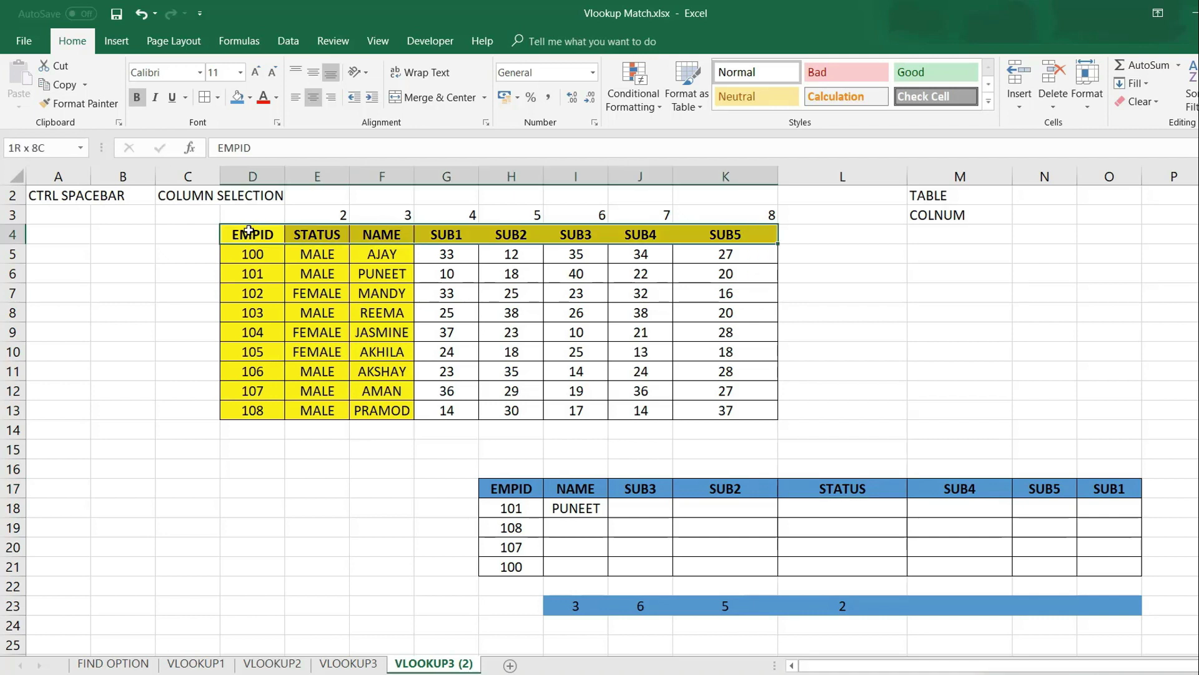
pyautogui.click(578, 604)
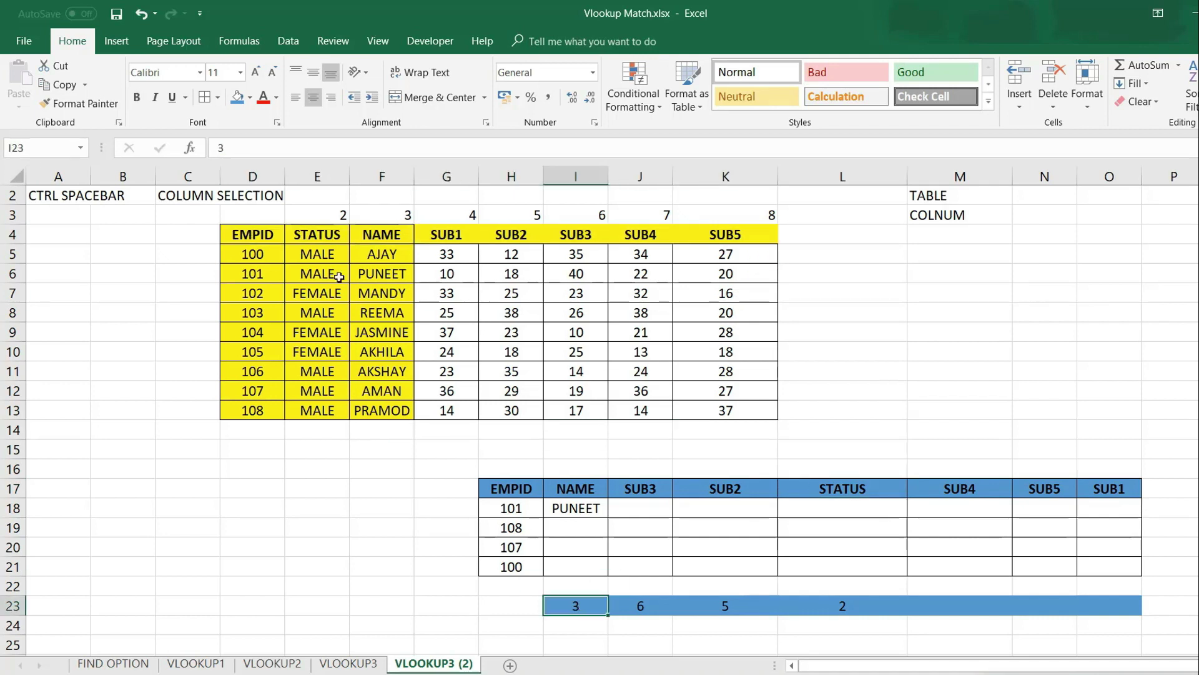
pyautogui.click(257, 231)
pyautogui.press('Right')
pyautogui.press('Right')
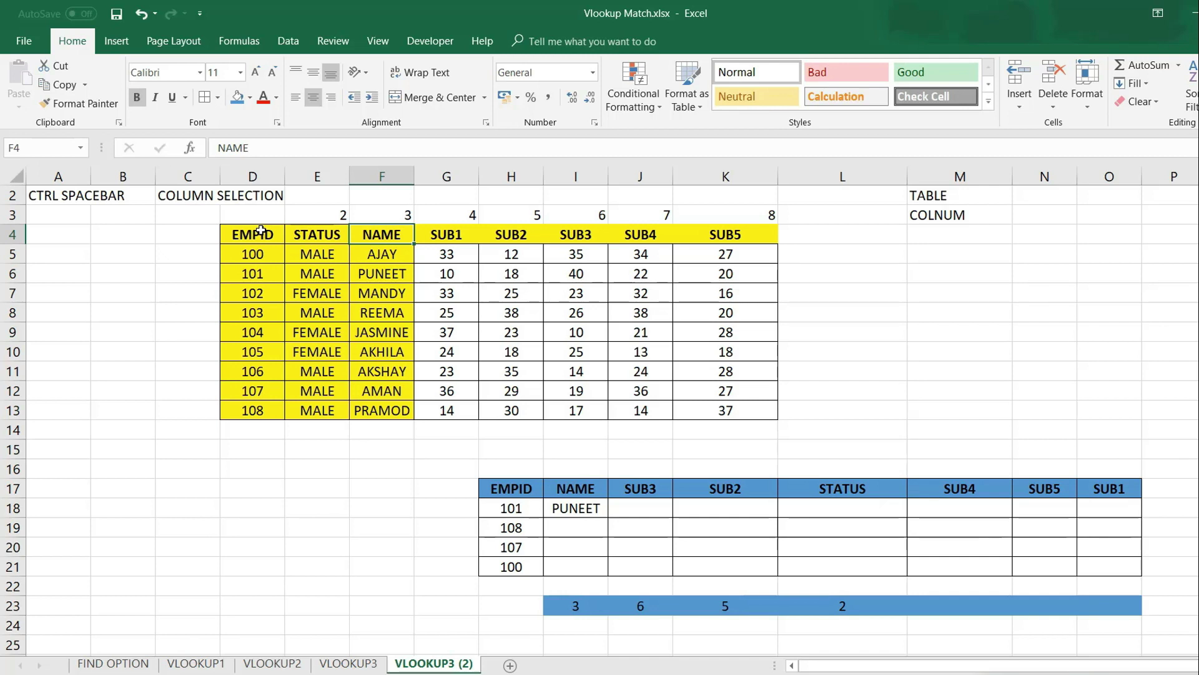
# Clear the row 2 notes and the COLNUM label, then add the blank Sheet6
pyautogui.click(5, 197)
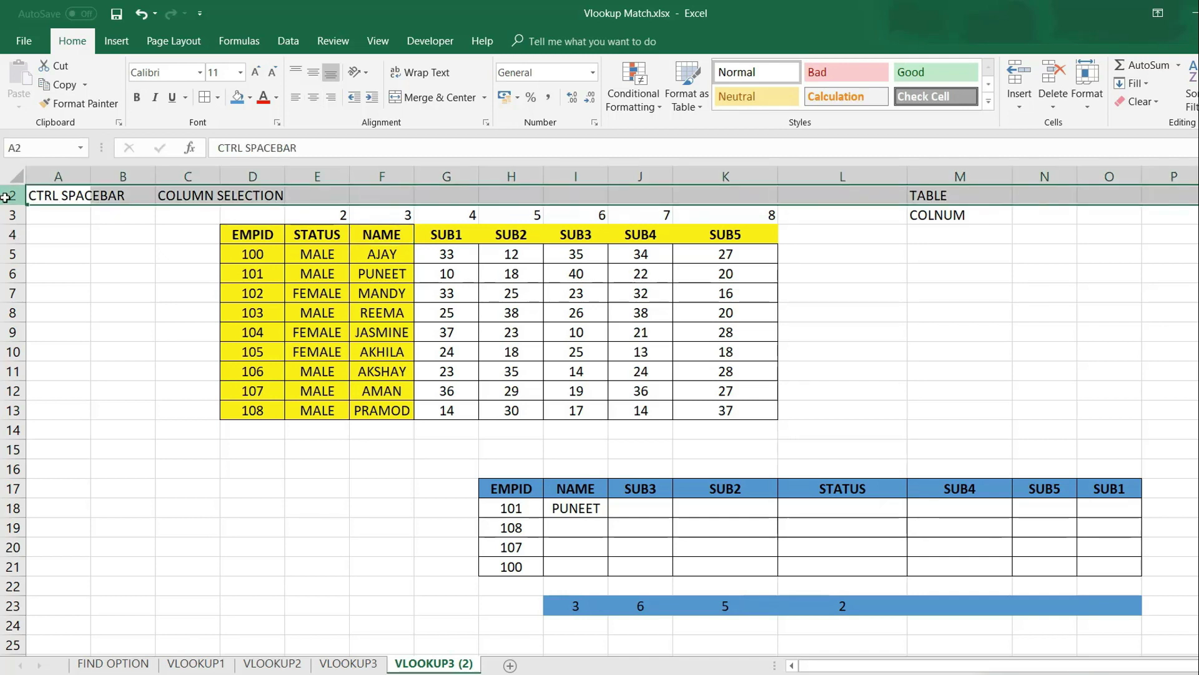
pyautogui.press('Delete')
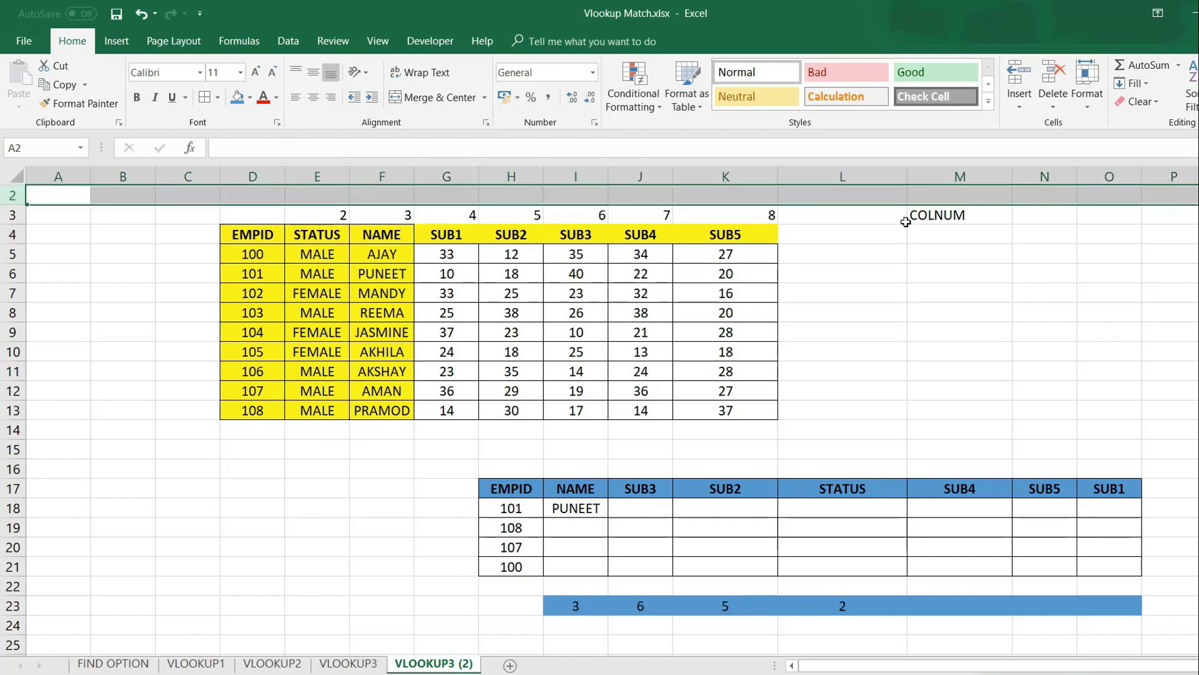
pyautogui.click(956, 210)
pyautogui.press('Delete')
pyautogui.click(143, 543)
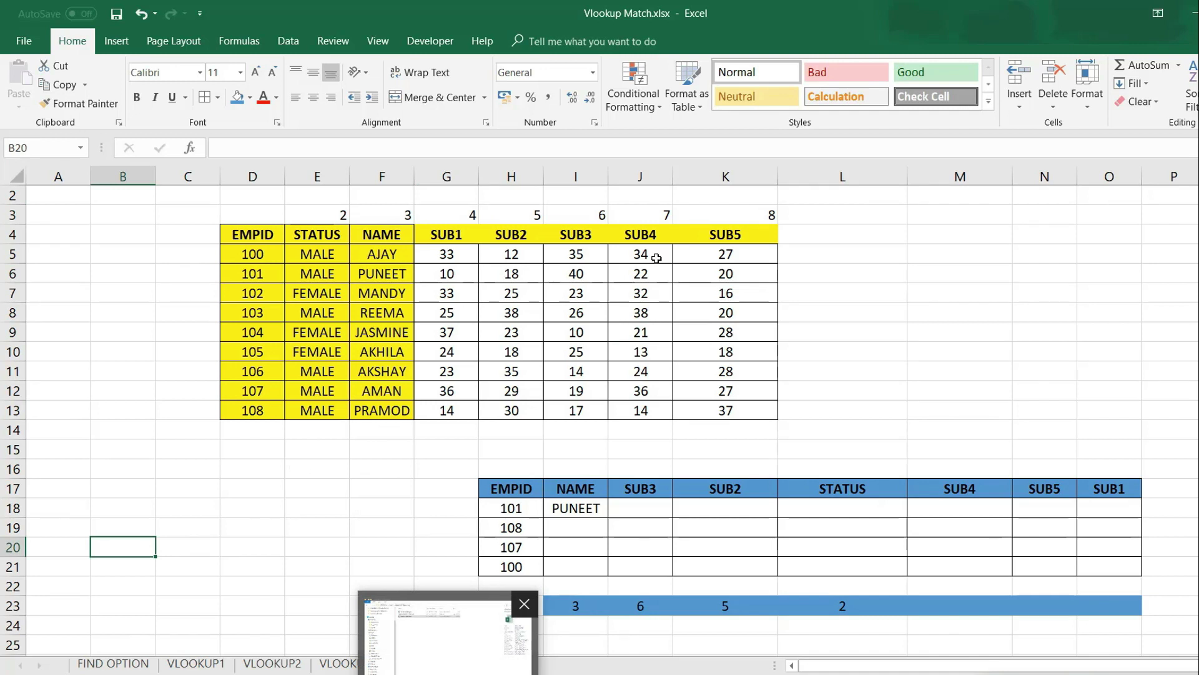
pyautogui.click(967, 356)
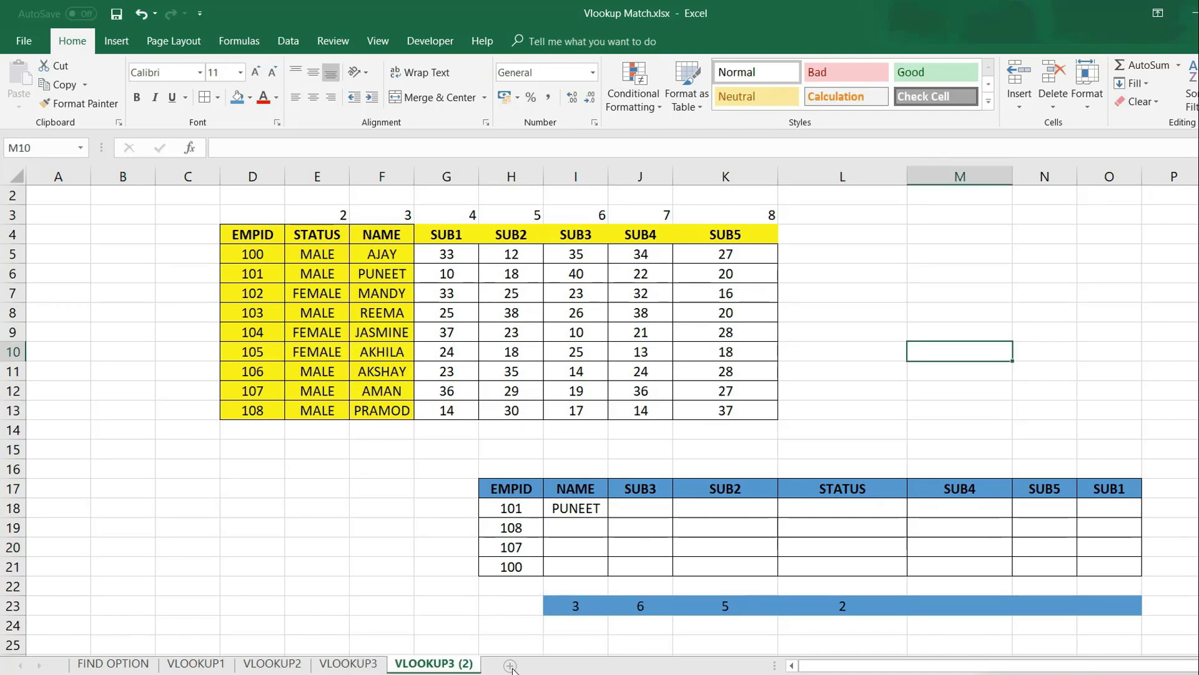
pyautogui.click(510, 666)
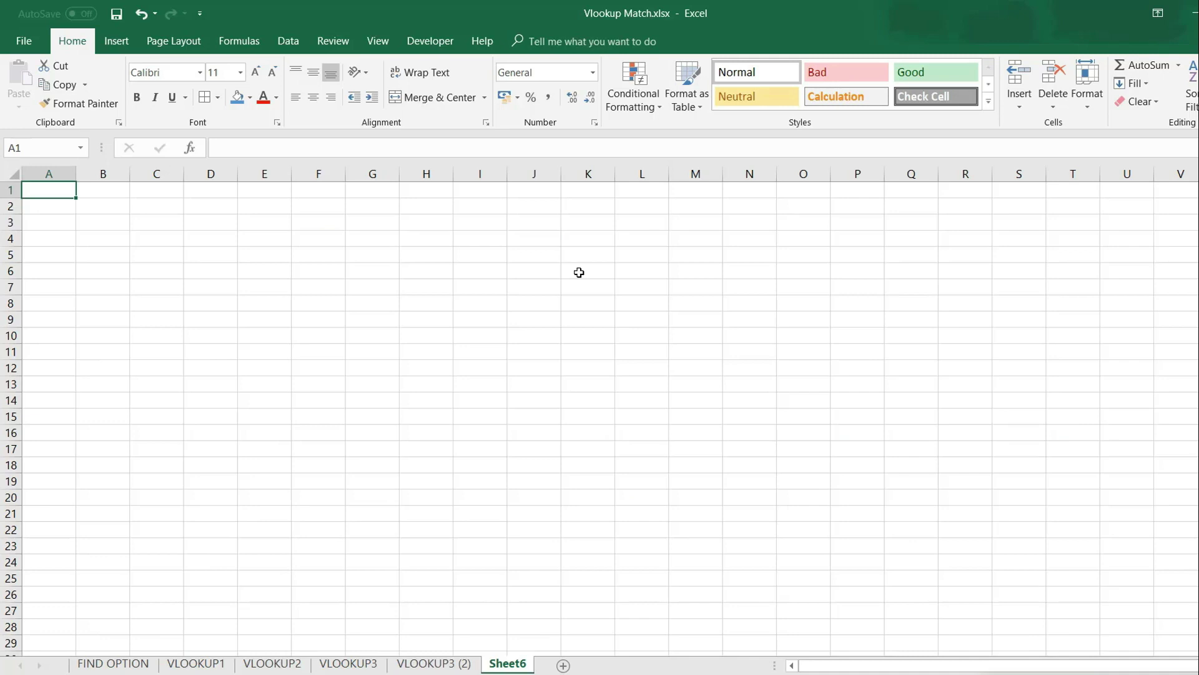
# Enter the note 'MATCH ALWAYS RETRUNS A NUMBER' in F3
pyautogui.scroll(1, 581, 271)
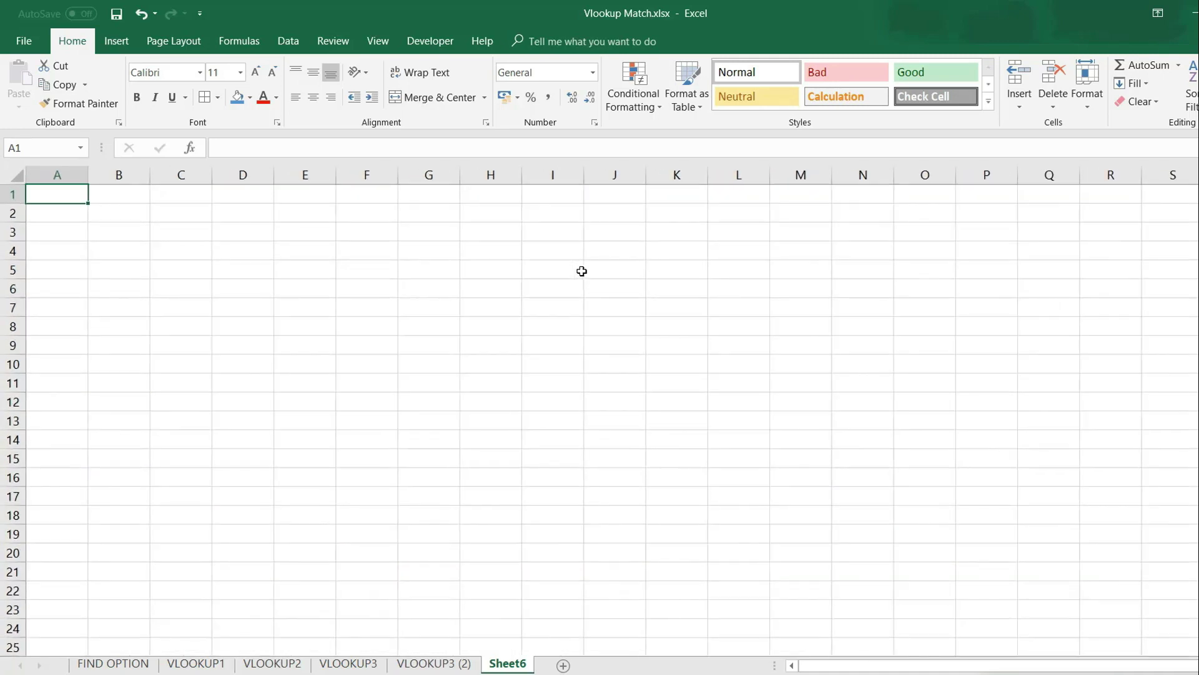
pyautogui.click(316, 289)
pyautogui.click(382, 297)
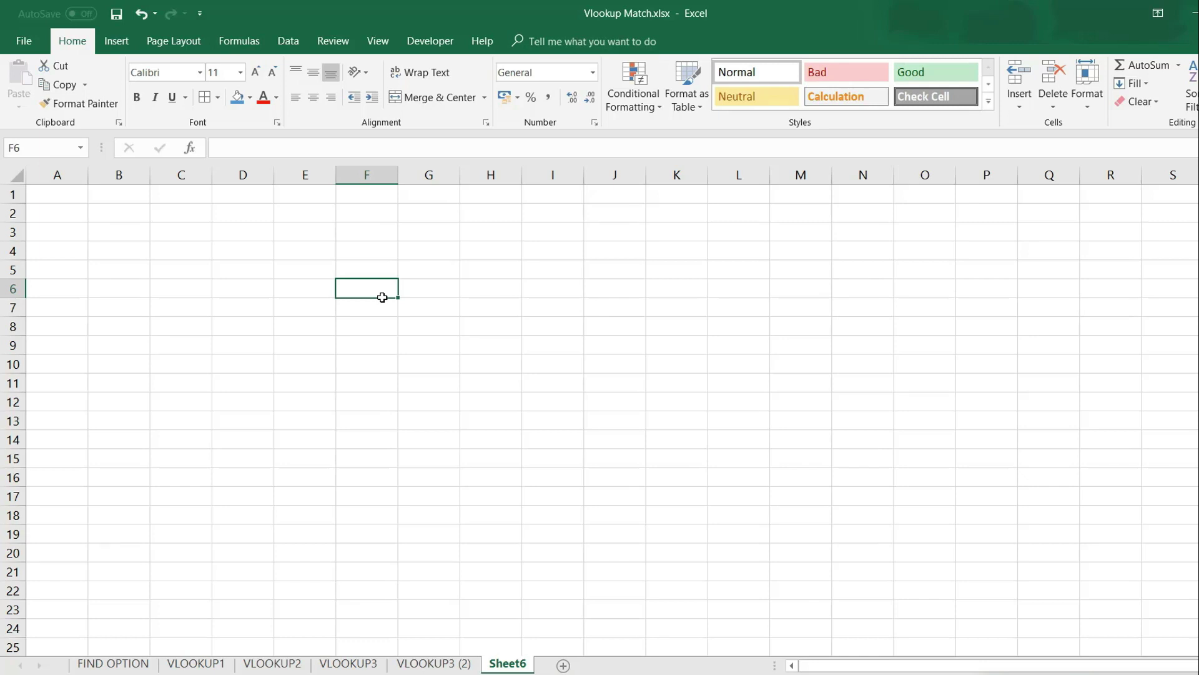
pyautogui.press('Up')
pyautogui.press('Up')
pyautogui.press('Up')
pyautogui.write('MATCH ')
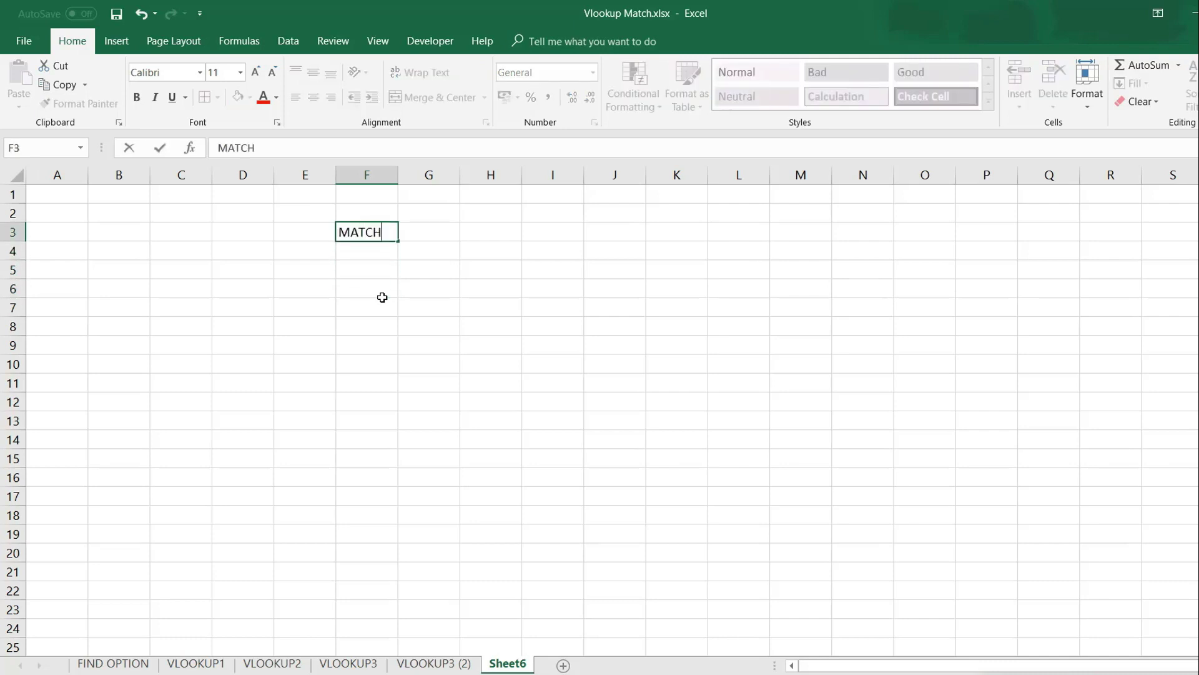
pyautogui.write('ALWAYS RETRUNS A NUMBER')
pyautogui.press('Return')
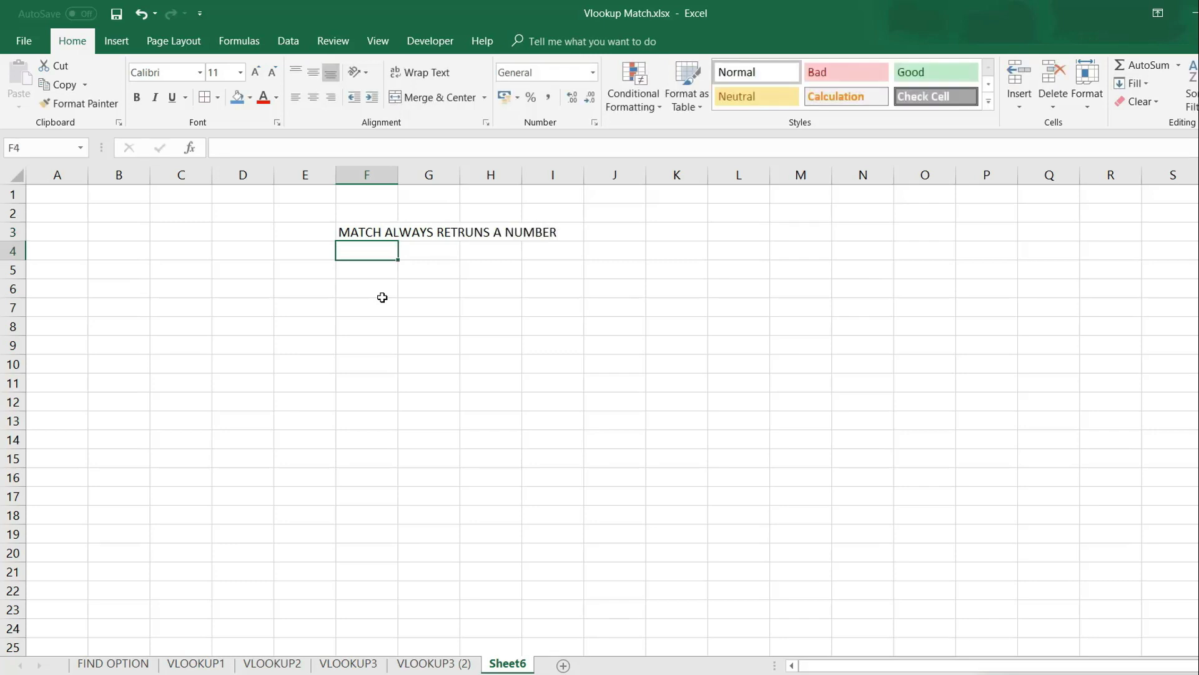
# List the nine names from PUNEET through AKSHAY down C8:C16
pyautogui.click(158, 331)
pyautogui.write('OP')
pyautogui.press('BackSpace')
pyautogui.press('BackSpace')
pyautogui.write('PUNEET')
pyautogui.press('Return')
pyautogui.write('AJAY AMAN MAT')
pyautogui.press('Return')
pyautogui.write('JARVIS')
pyautogui.press('Return')
pyautogui.write('COLEY CHERYL AMAN AKSHAY')
pyautogui.press('Return')
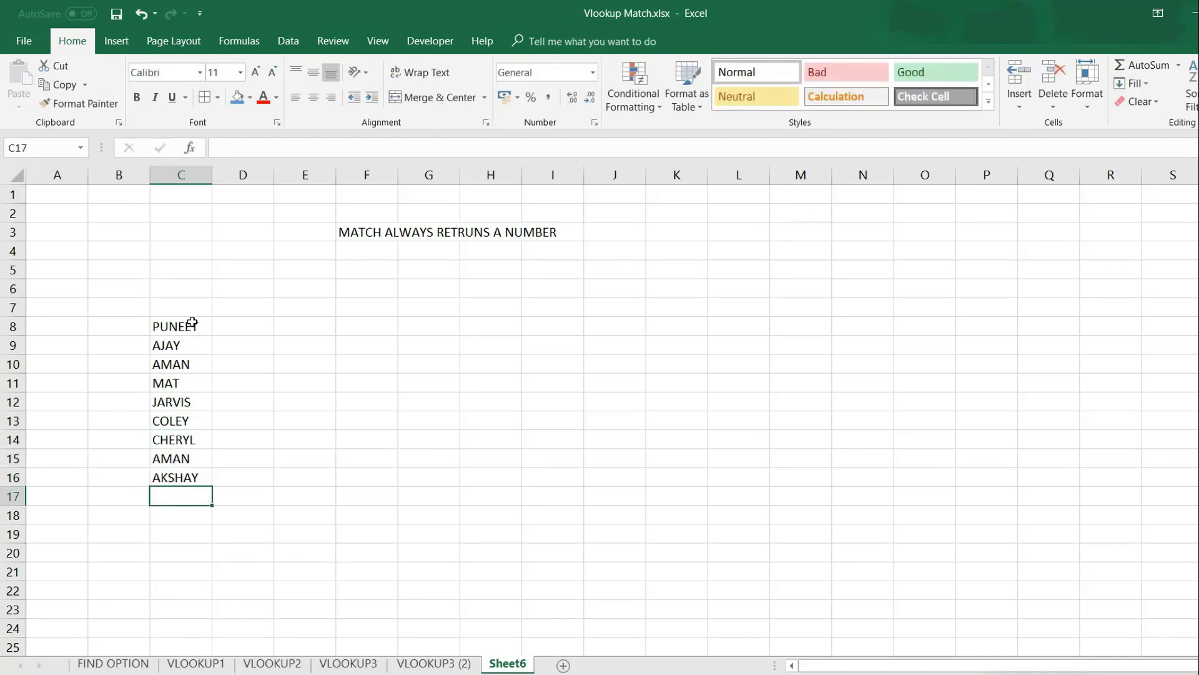
# Border the C8:C16 names, paste them transposed into G5:O5, and fill them blue
pyautogui.moveTo(193, 322); pyautogui.dragTo(182, 477)
pyautogui.click(210, 99)
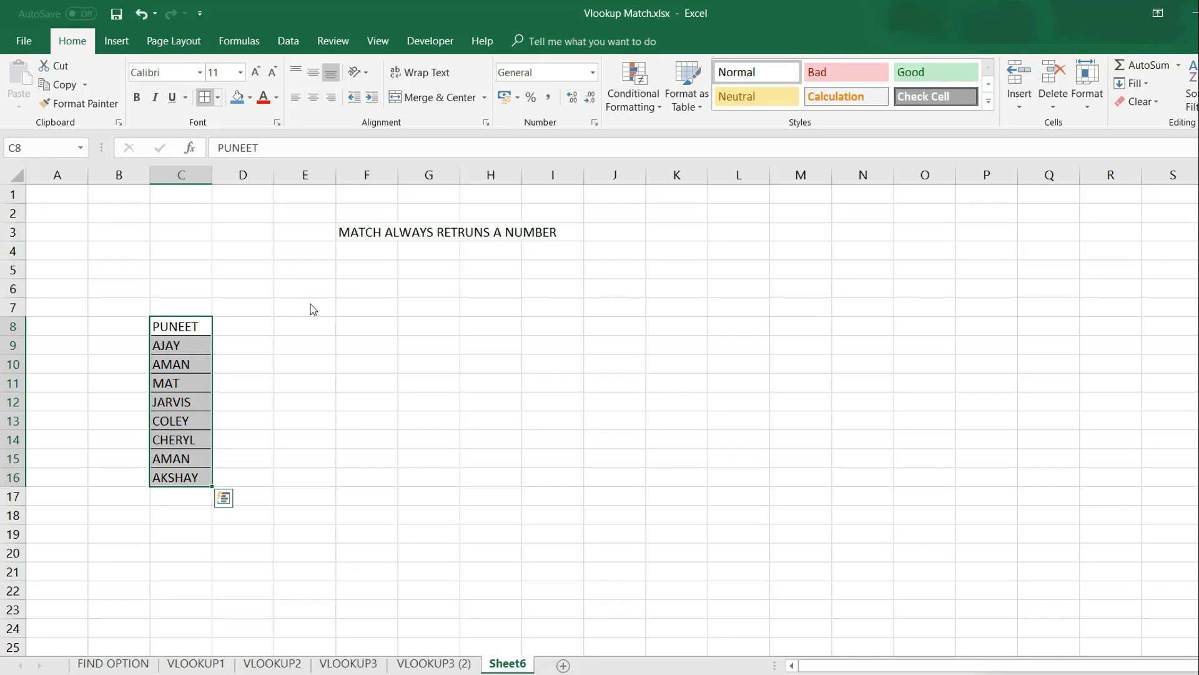
pyautogui.hotkey('ctrl', 'c')
pyautogui.click(449, 268)
pyautogui.hotkey('ctrl', 'alt', 'v')
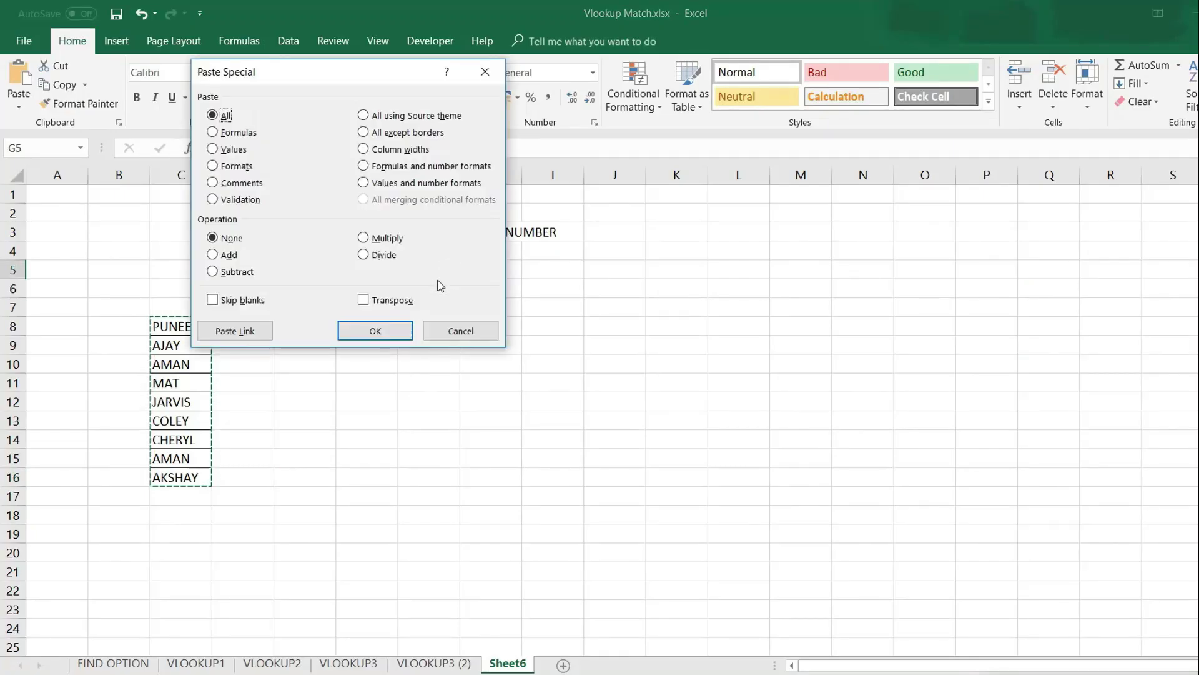
pyautogui.click(391, 300)
pyautogui.click(375, 331)
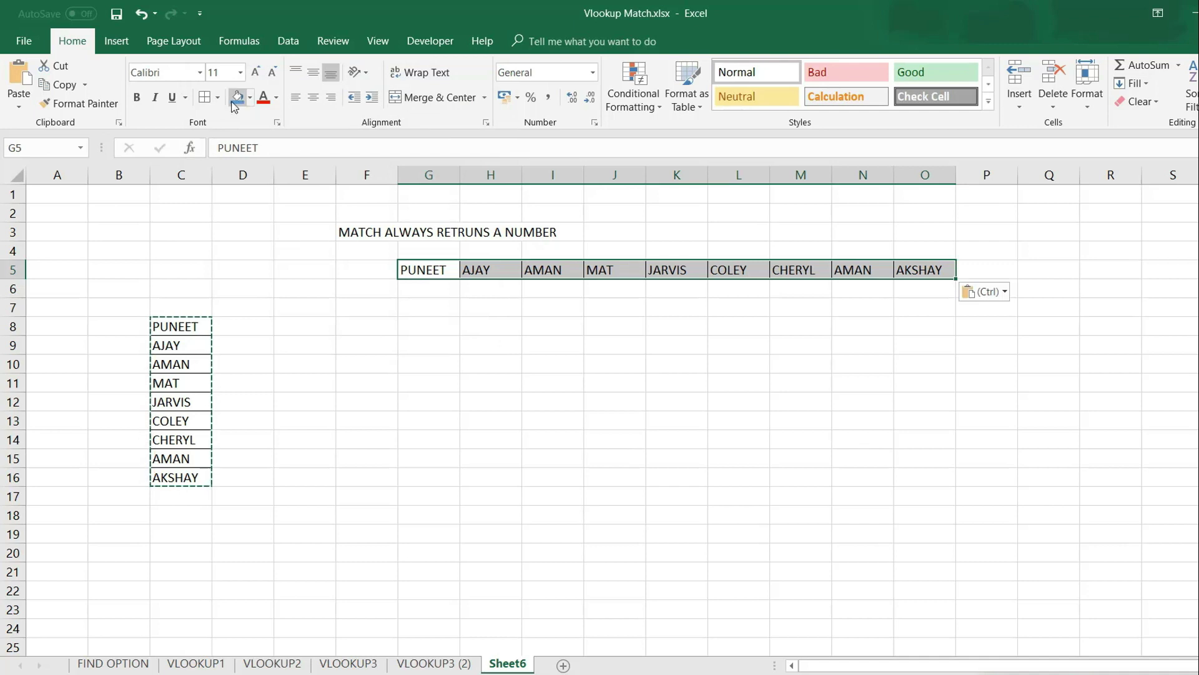
pyautogui.click(237, 97)
# Fill the C8:C16 name list light green
pyautogui.moveTo(182, 326); pyautogui.dragTo(181, 477)
pyautogui.click(249, 97)
pyautogui.click(294, 227)
pyautogui.click(429, 440)
# Type MAT in J14 and widen column C to about double width
pyautogui.click(615, 434)
pyautogui.write('MAT')
pyautogui.press('Return')
pyautogui.click(192, 324)
pyautogui.press('Down')
pyautogui.press('Down')
pyautogui.press('Down')
pyautogui.press('Down')
pyautogui.press('Up')
pyautogui.press('Up')
pyautogui.press('Up')
pyautogui.press('Up')
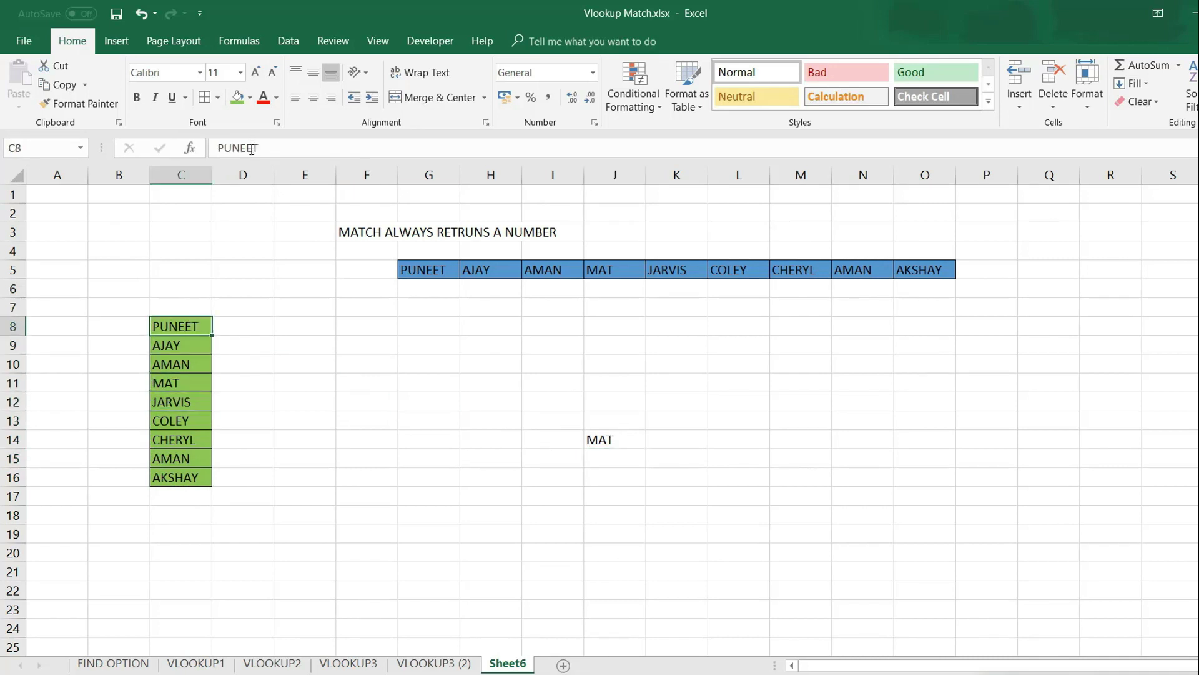
pyautogui.moveTo(211, 178); pyautogui.dragTo(274, 178)
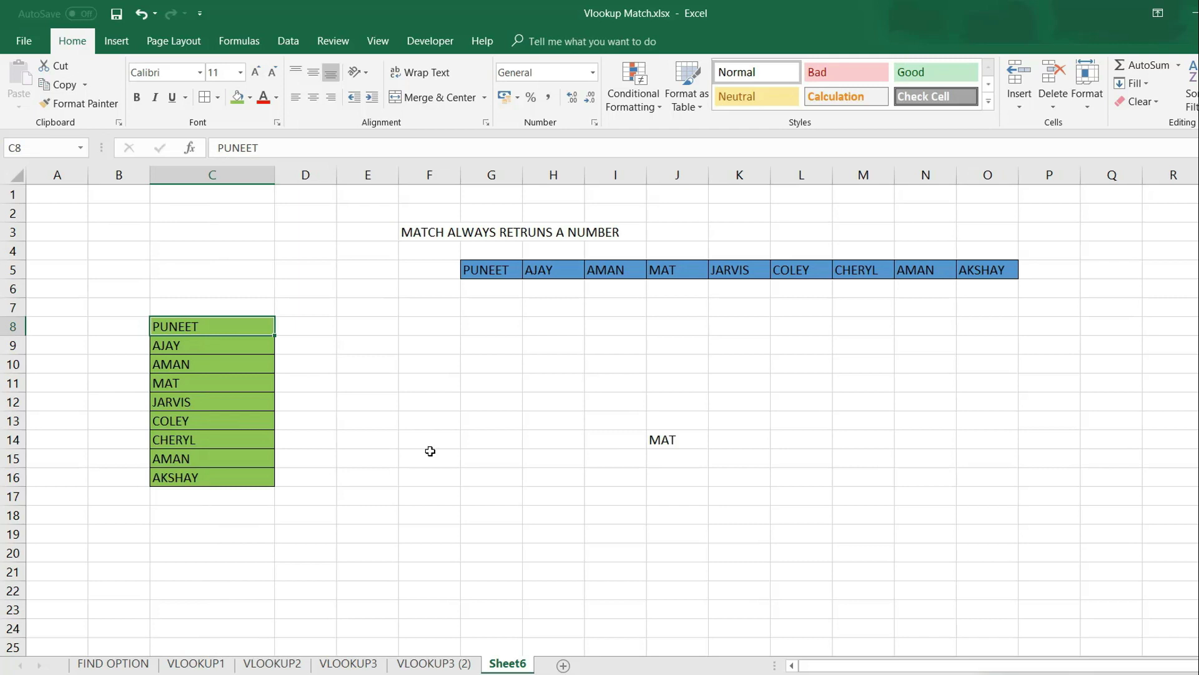
# Enter =MATCH(J14,C8:C16,0) in K14, returning 4 for MAT
pyautogui.click(676, 434)
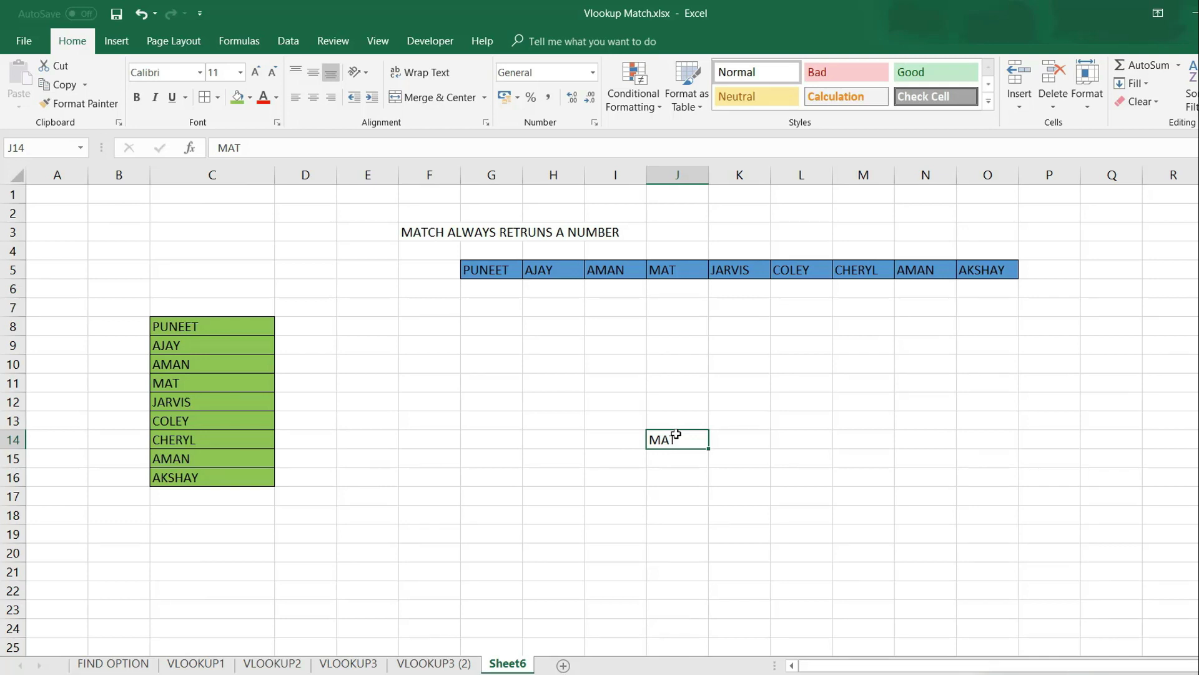
pyautogui.click(756, 447)
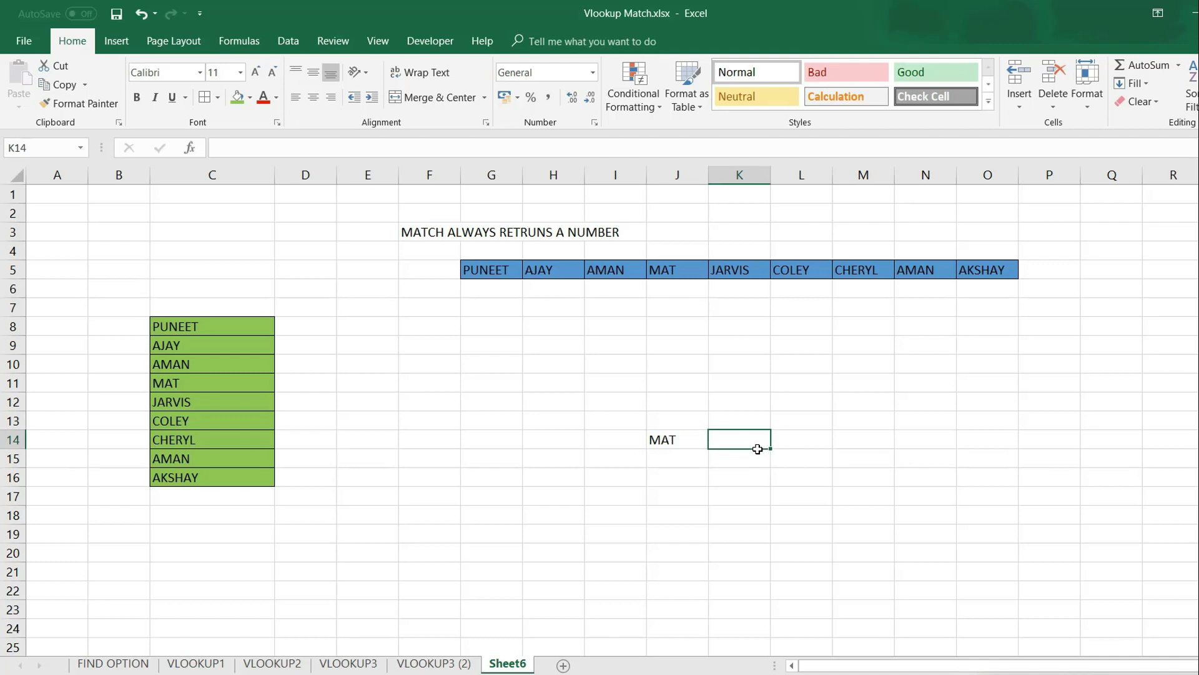
pyautogui.write('=MATCH(')
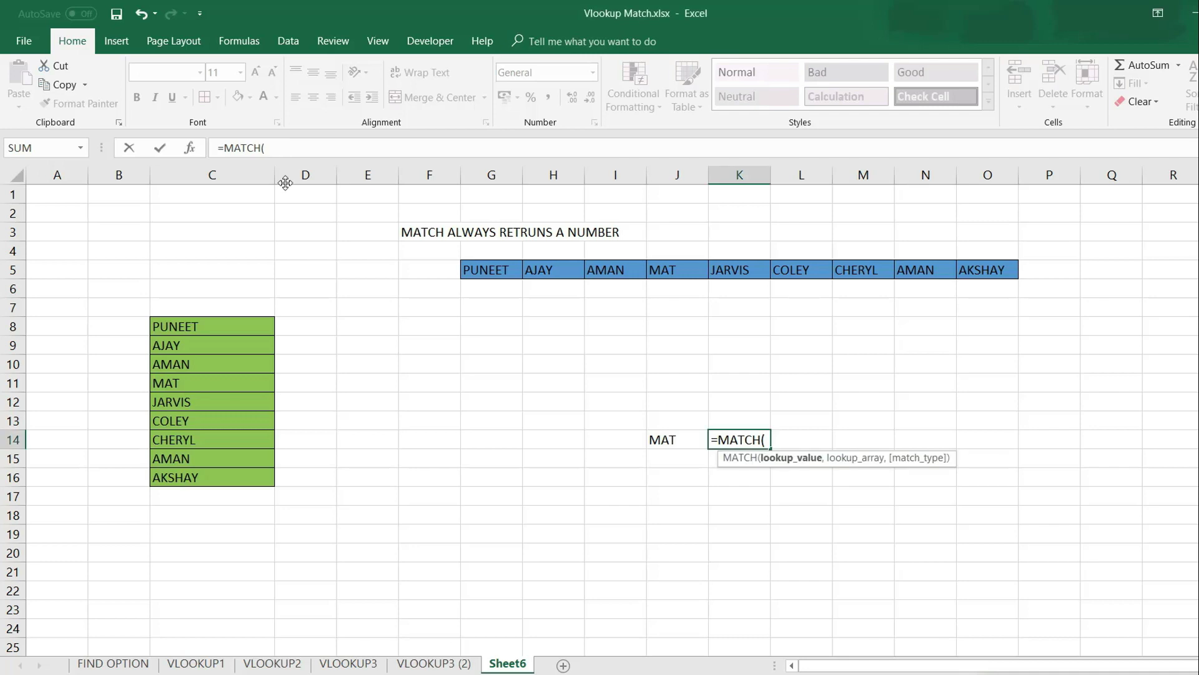
pyautogui.moveTo(286, 182); pyautogui.dragTo(286, 183)
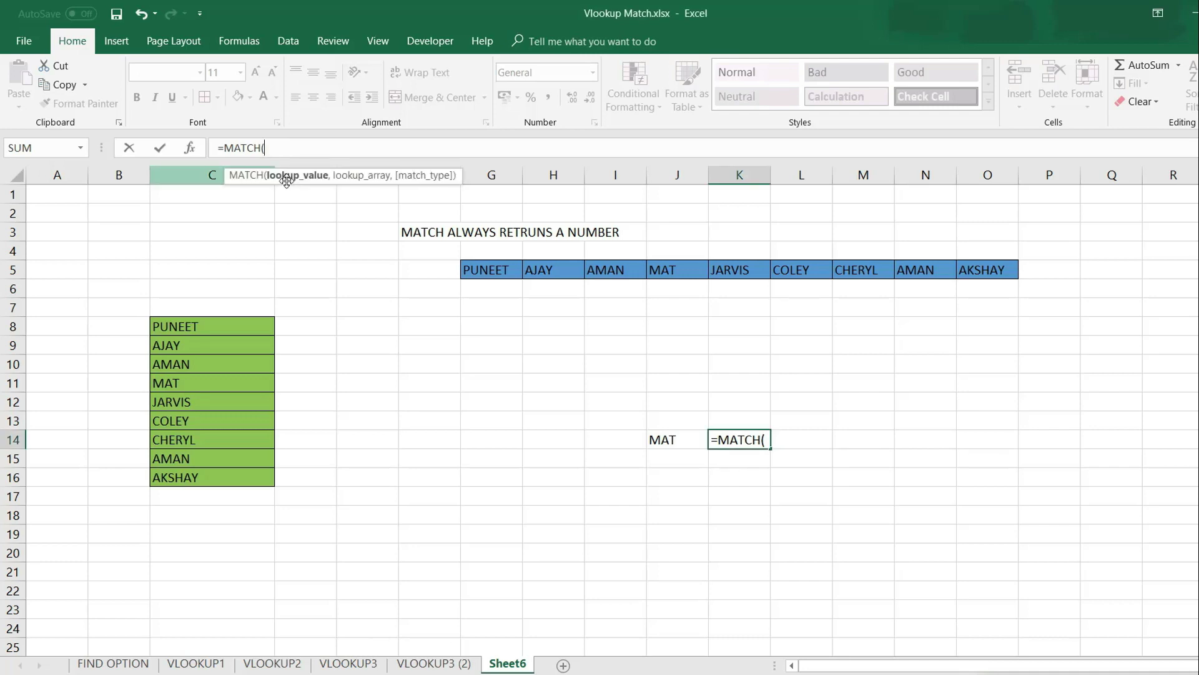
pyautogui.click(667, 441)
pyautogui.write(',')
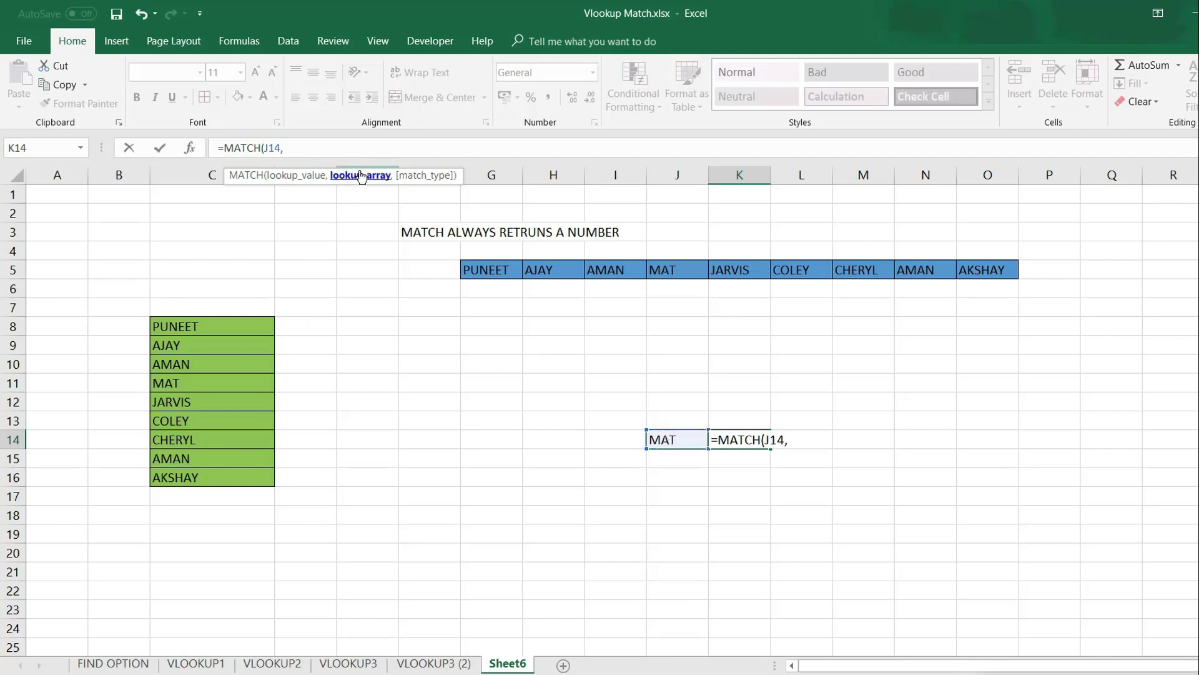
pyautogui.click(196, 329)
pyautogui.hotkey('ctrl', 'shift', 'Down')
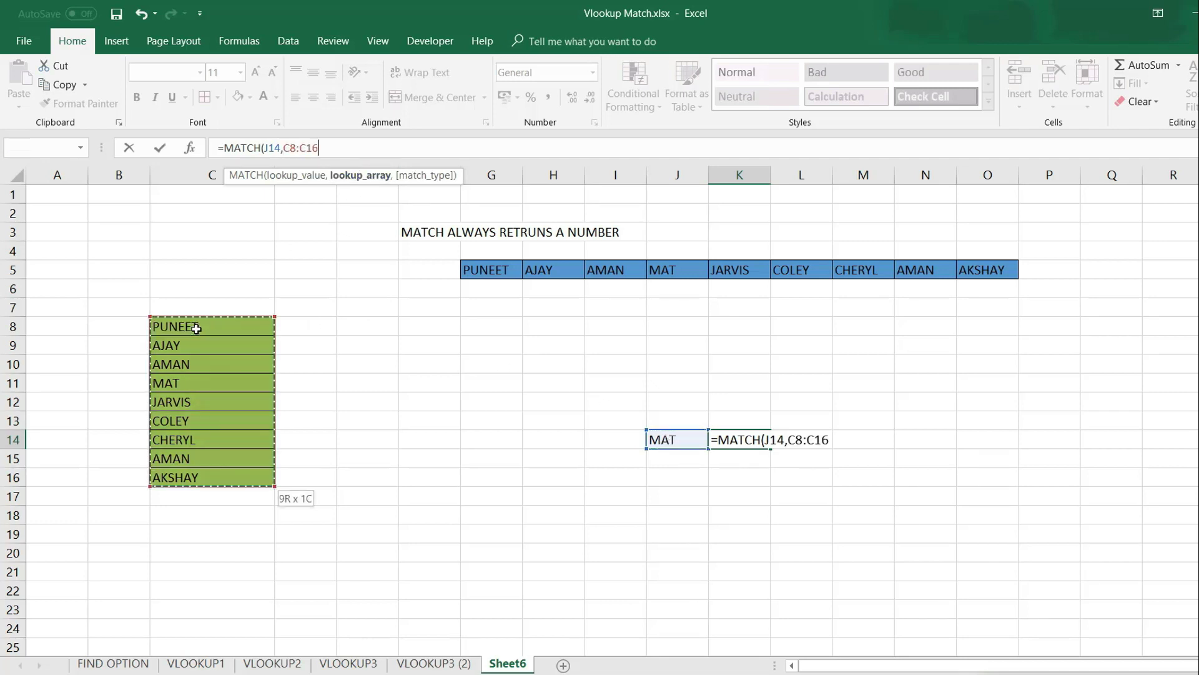
pyautogui.write(',')
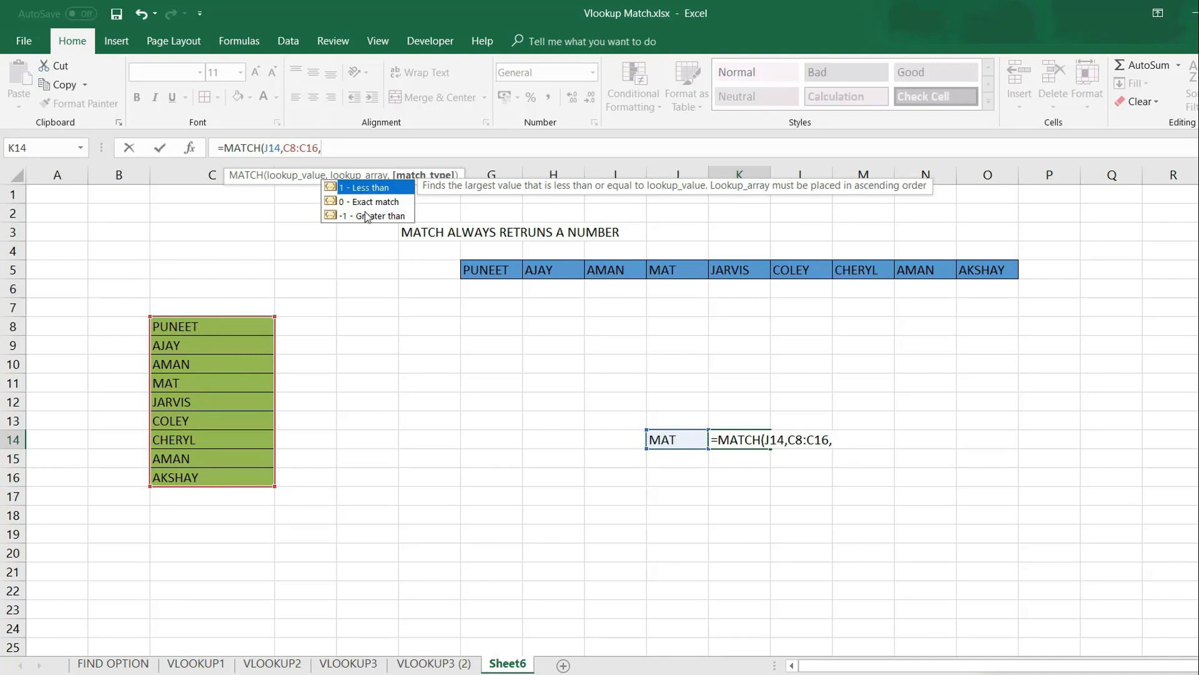
pyautogui.write('0')
pyautogui.write(')')
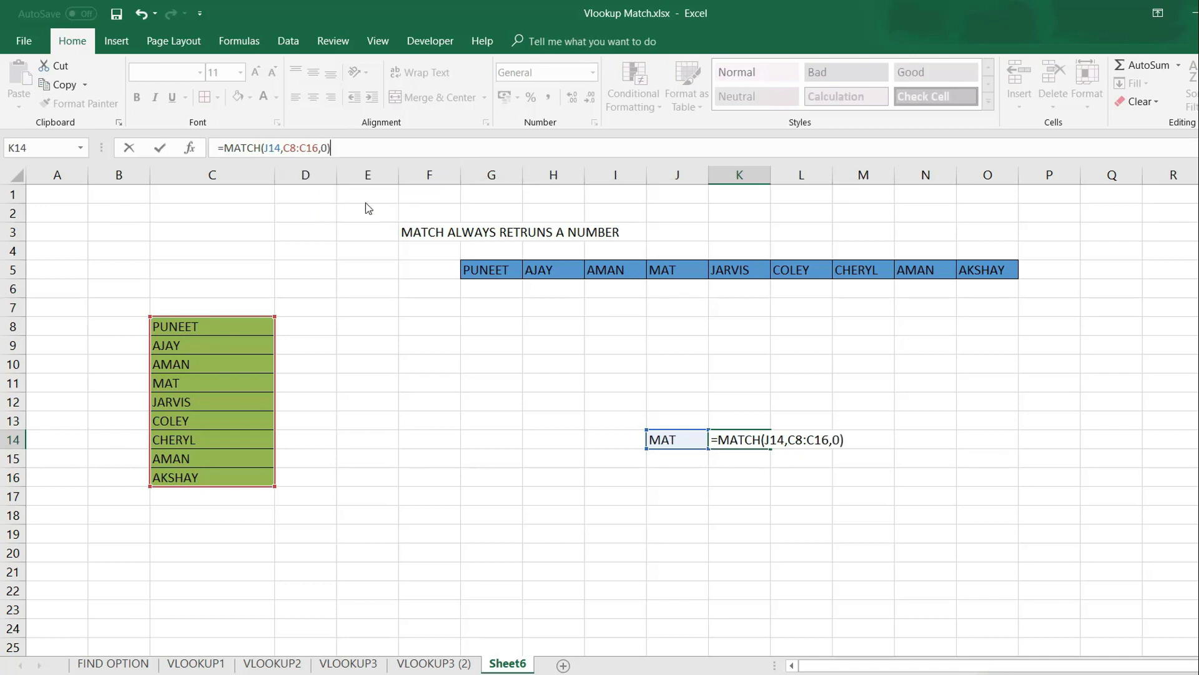
pyautogui.press('Return')
# Change J14 to PUNEET and then AJAY to test the MATCH result
pyautogui.press('Up')
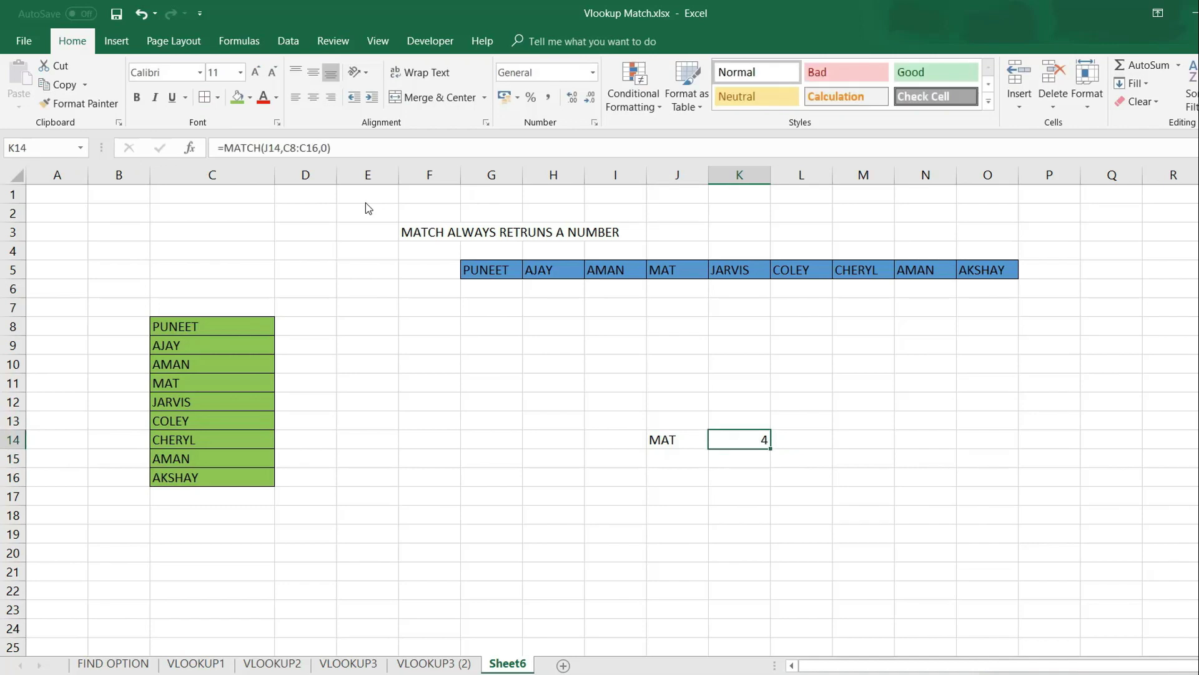
pyautogui.press('Left')
pyautogui.write('PUNEET')
pyautogui.press('Return')
pyautogui.press('Up')
pyautogui.write('AJAY')
pyautogui.press('Return')
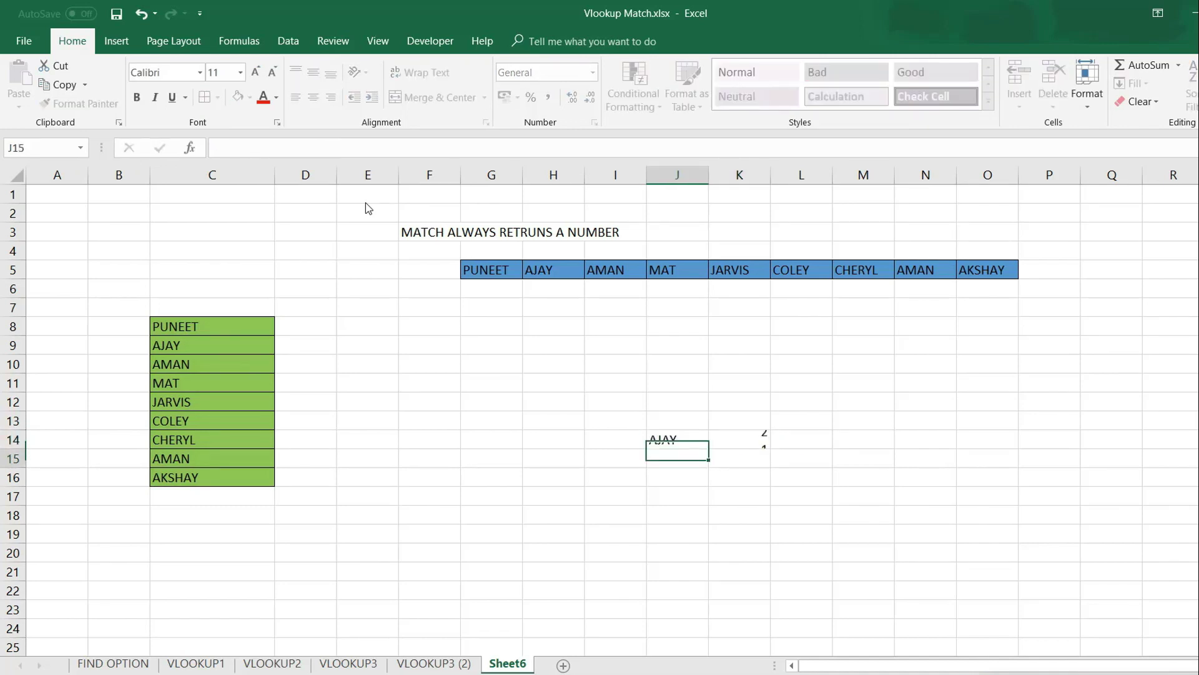
pyautogui.press('Up')
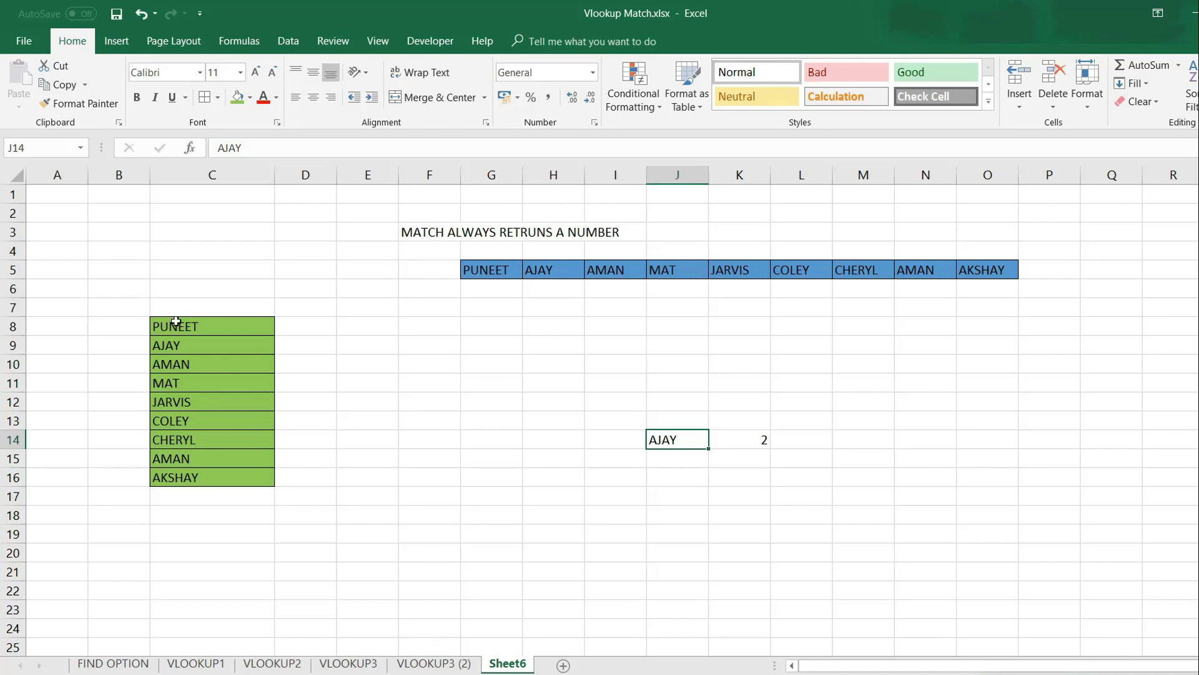
pyautogui.moveTo(206, 327); pyautogui.dragTo(206, 383)
pyautogui.moveTo(206, 326); pyautogui.dragTo(207, 478)
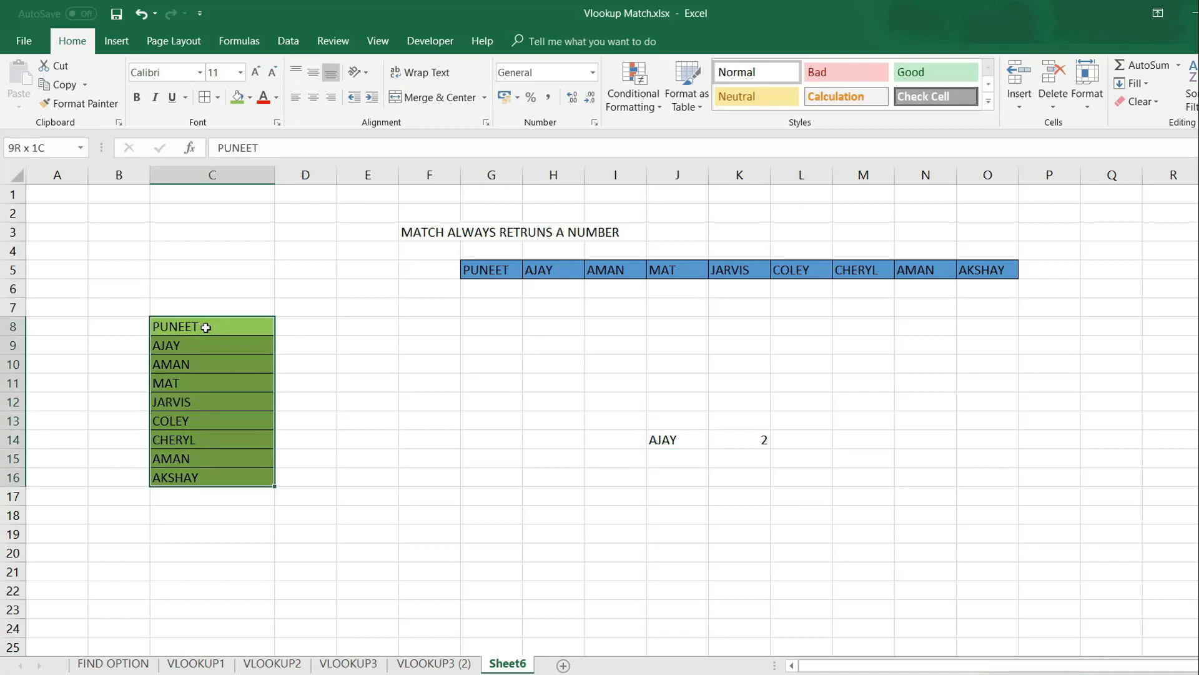
pyautogui.click(759, 437)
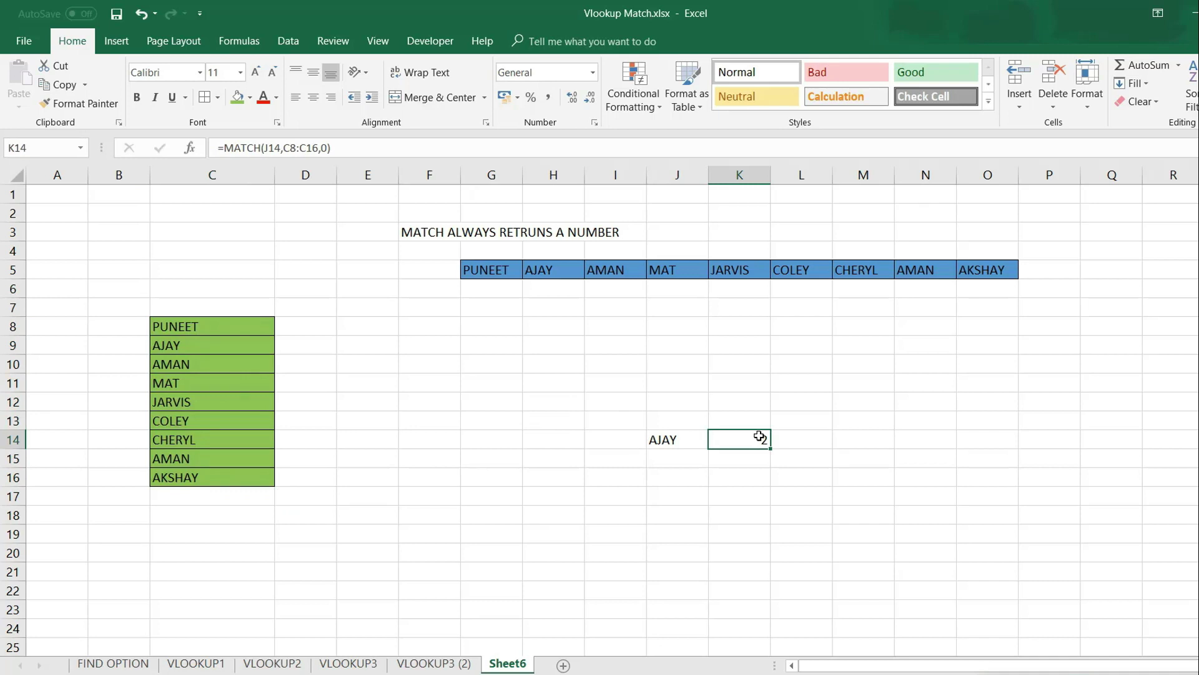
pyautogui.click(205, 343)
pyautogui.press('Up')
pyautogui.hotkey('ctrl', 'shift', 'Down')
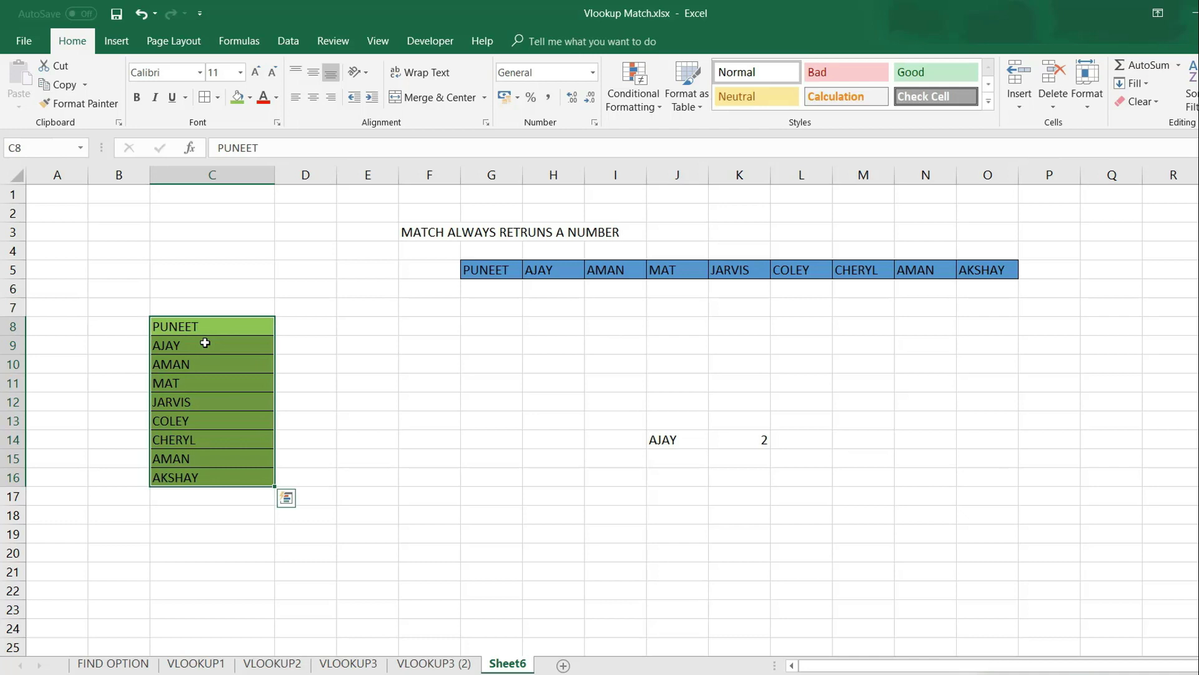
pyautogui.click(751, 442)
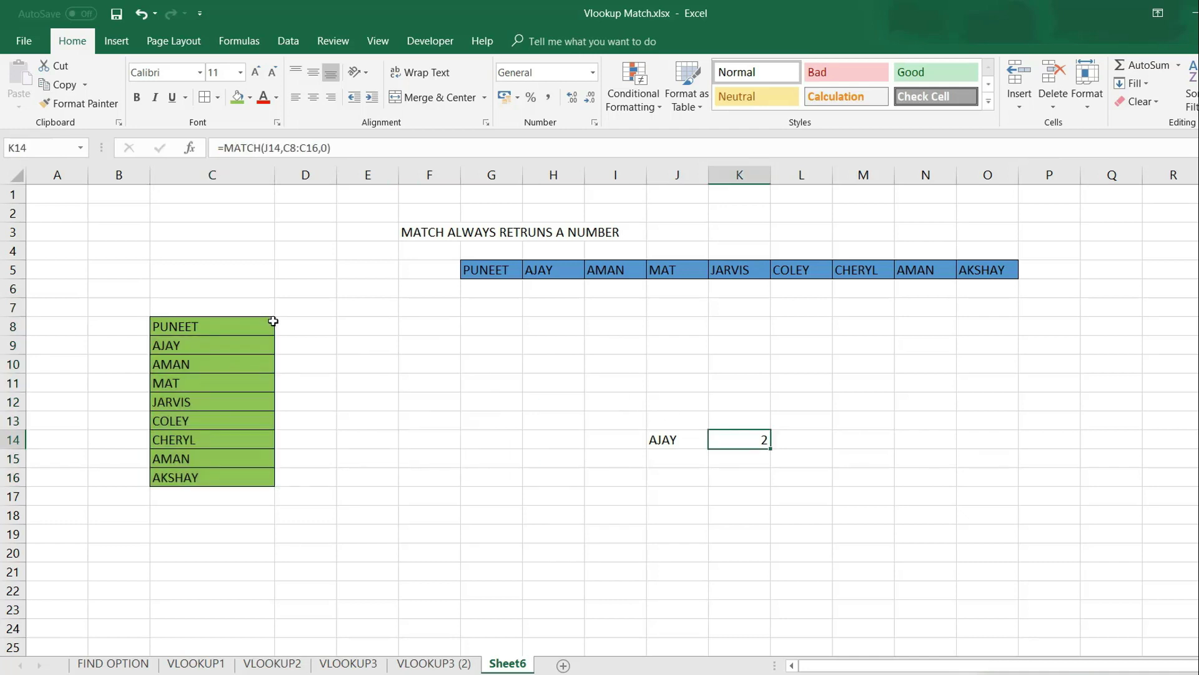
pyautogui.click(228, 321)
pyautogui.hotkey('shift', 'Down')
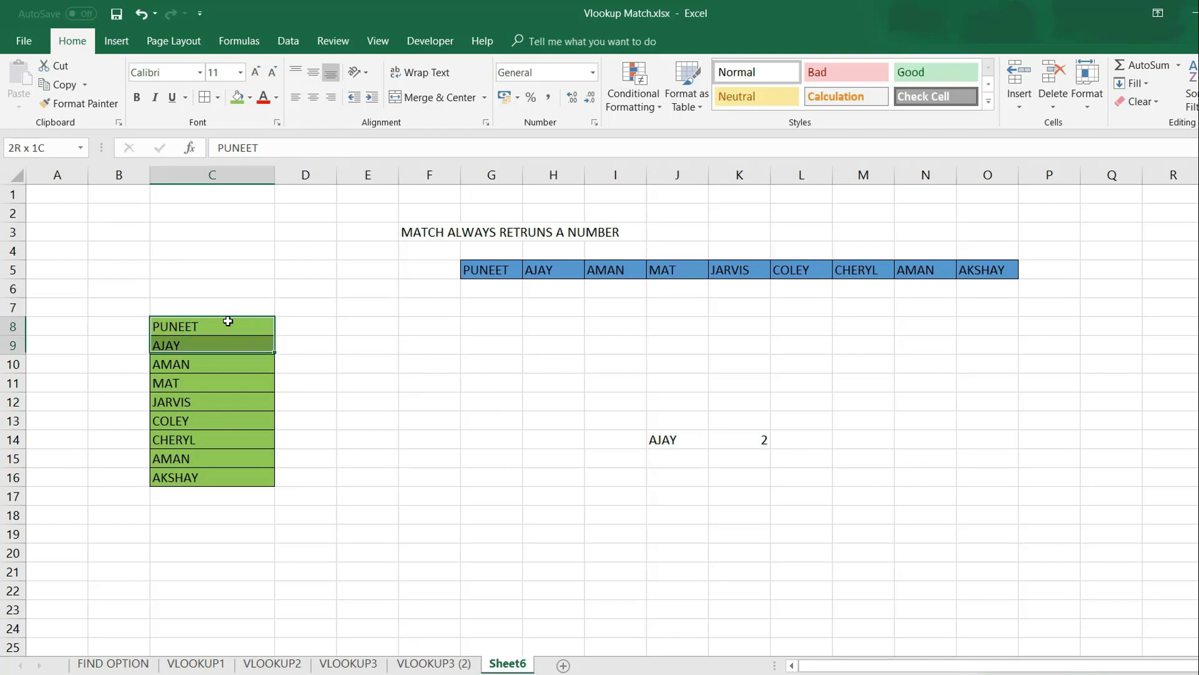
pyautogui.hotkey('shift', 'Down')
pyautogui.hotkey('shift', 'Down')
pyautogui.hotkey('shift', 'Down')
pyautogui.hotkey('shift', 'Down')
pyautogui.hotkey('shift', 'Down')
pyautogui.hotkey('shift', 'Down')
pyautogui.hotkey('shift', 'Down')
pyautogui.click(228, 321)
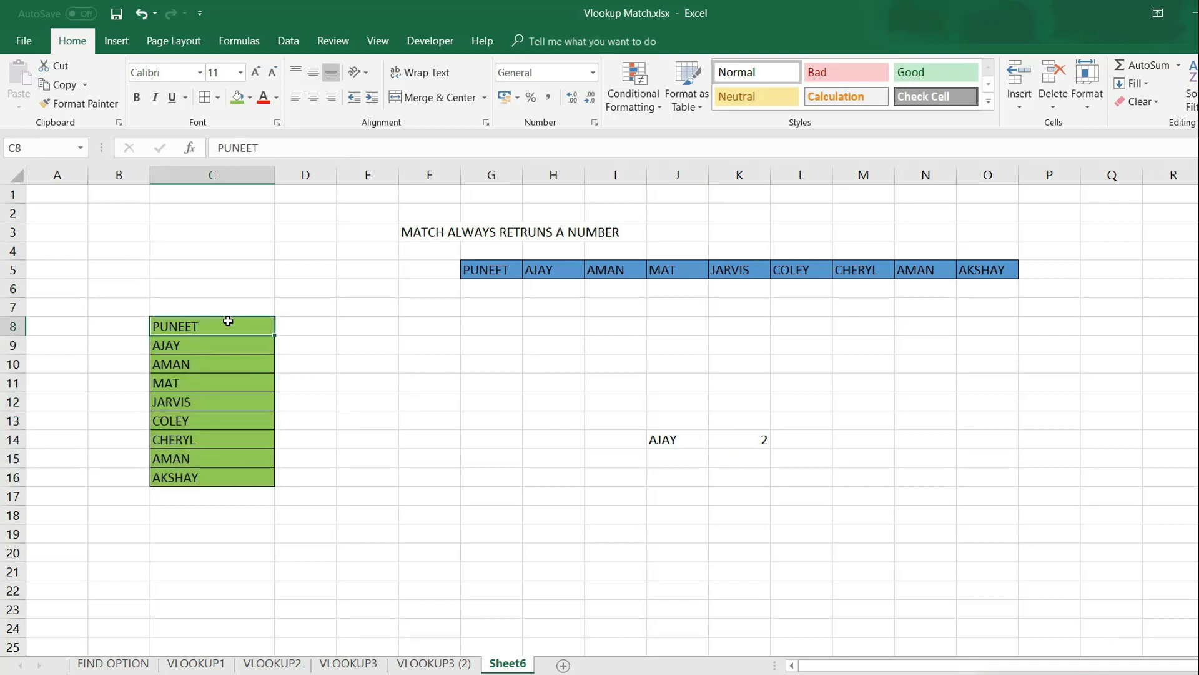
pyautogui.hotkey('shift', 'Right')
pyautogui.hotkey('shift', 'Right')
pyautogui.hotkey('shift', 'Right')
pyautogui.hotkey('shift', 'Right')
pyautogui.hotkey('shift', 'Right')
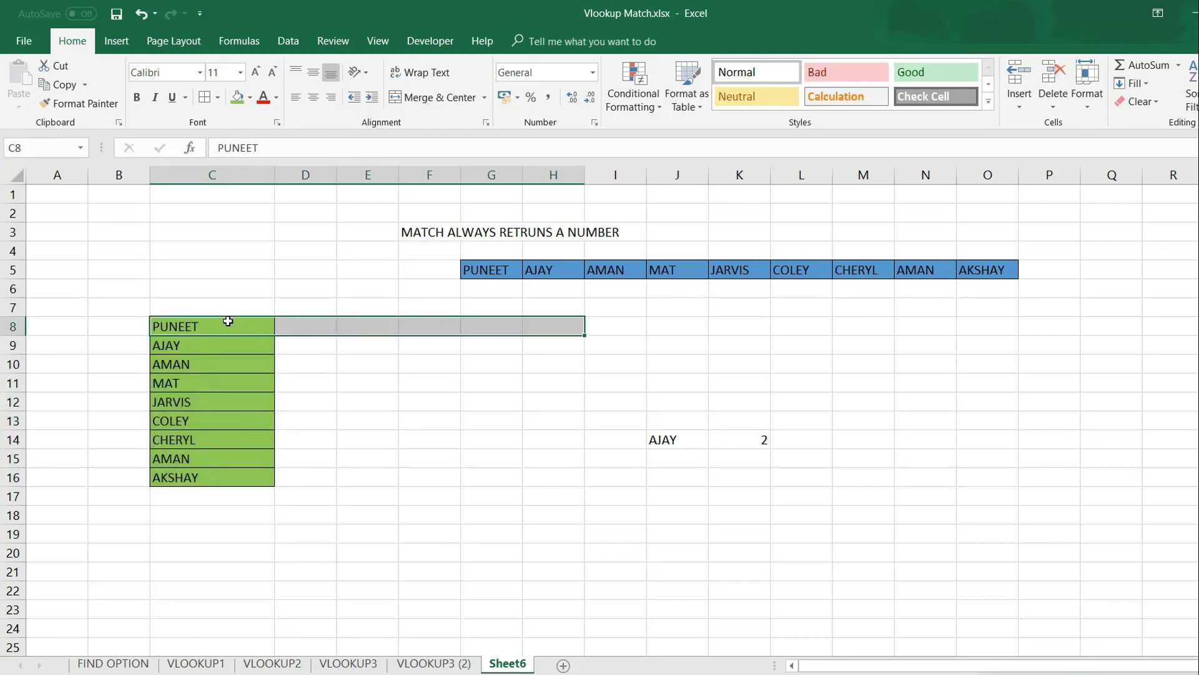
pyautogui.click(687, 536)
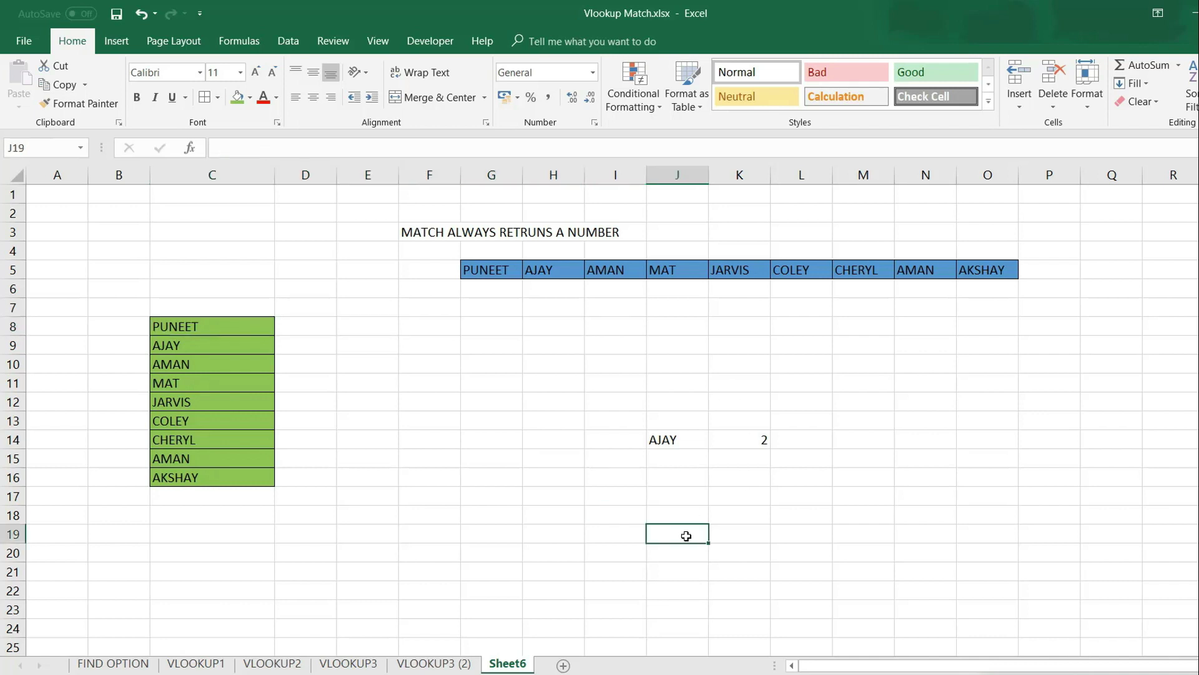
pyautogui.click(483, 270)
pyautogui.hotkey('ctrl', 'shift', 'Right')
# Centre the blue name row, then paste the VLOOKUP3 (2) headers EMPID–SUB5 over it at G5
pyautogui.click(312, 97)
pyautogui.click(491, 383)
pyautogui.click(434, 664)
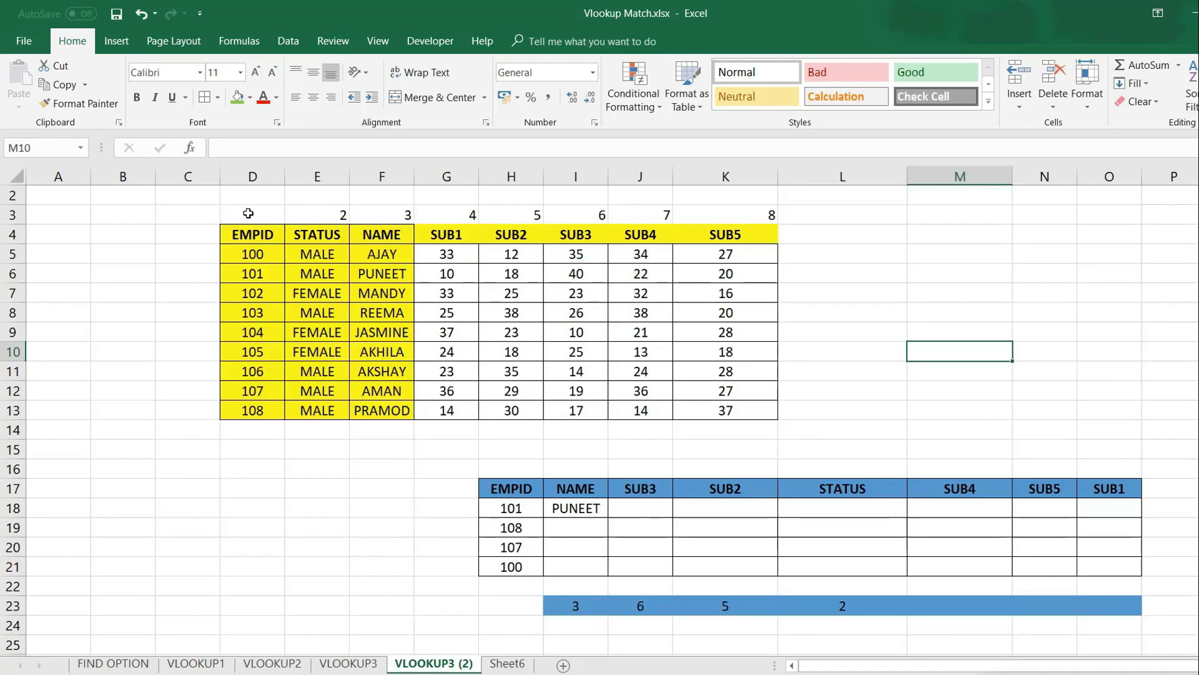
pyautogui.click(251, 235)
pyautogui.hotkey('ctrl', 'shift', 'Right')
pyautogui.hotkey('ctrl', 'c')
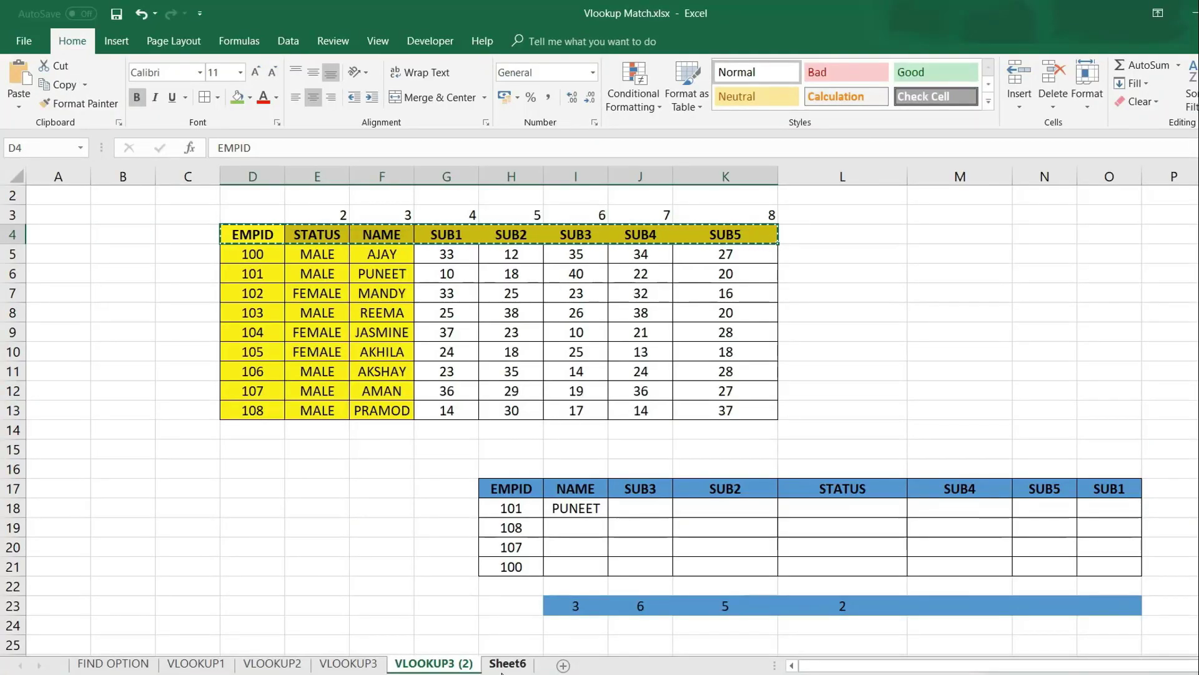
pyautogui.click(488, 270)
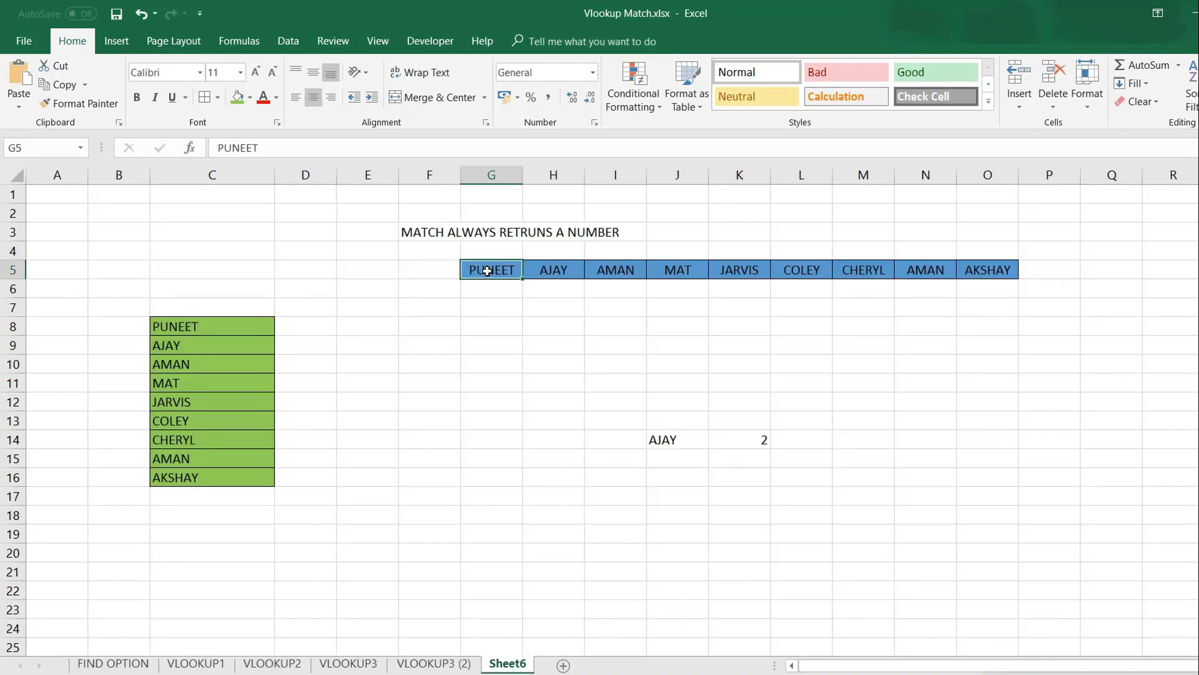
pyautogui.hotkey('ctrl', 'v')
# Clear the leftover AKSHAY from O5 and type NAME in I18
pyautogui.click(999, 271)
pyautogui.press('Delete')
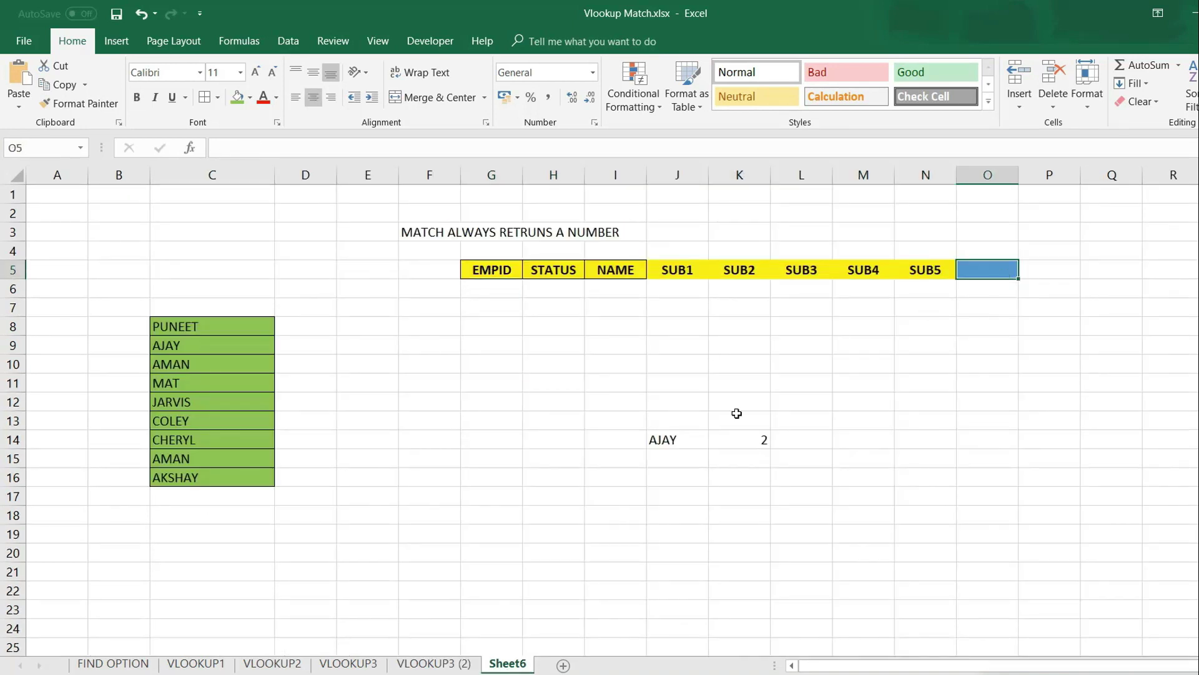
pyautogui.click(593, 516)
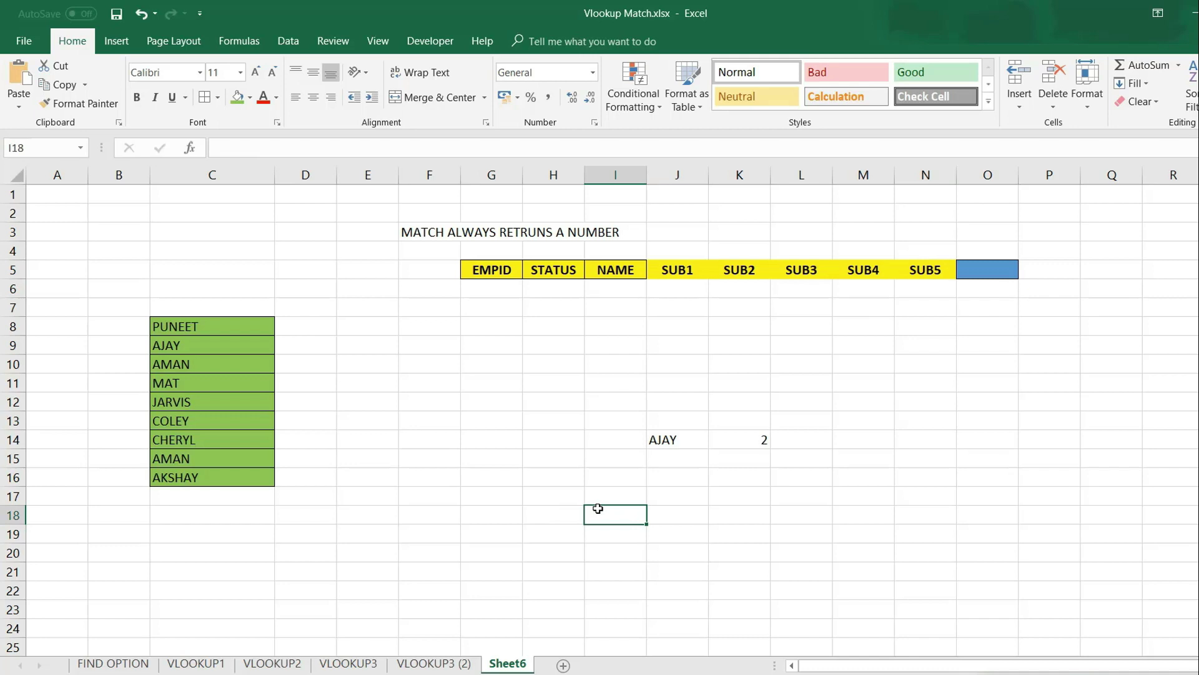
pyautogui.write('NAME')
pyautogui.press('Return')
pyautogui.click(597, 509)
pyautogui.click(487, 264)
pyautogui.press('Right')
pyautogui.press('Right')
pyautogui.press('Right')
pyautogui.press('Right')
pyautogui.press('Right')
pyautogui.press('Right')
pyautogui.press('Right')
# Delete the extra blue column after SUB5 and select the headers G5:N5
pyautogui.hotkey('ctrl', 'space')
pyautogui.hotkey('ctrl', '-')
pyautogui.click(488, 265)
pyautogui.hotkey('ctrl', 'shift', 'Right')
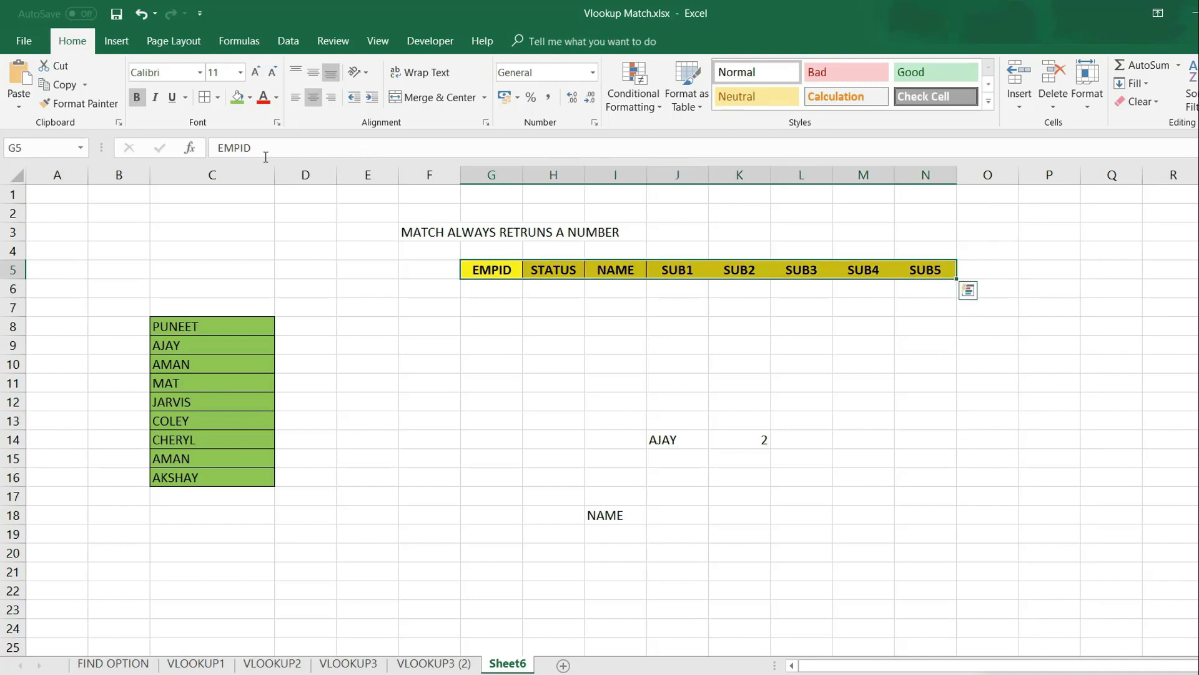
# Enter =MATCH(I18,G5:N5,0) in J18, returning 3 for NAME
pyautogui.click(695, 518)
pyautogui.write('=MA')
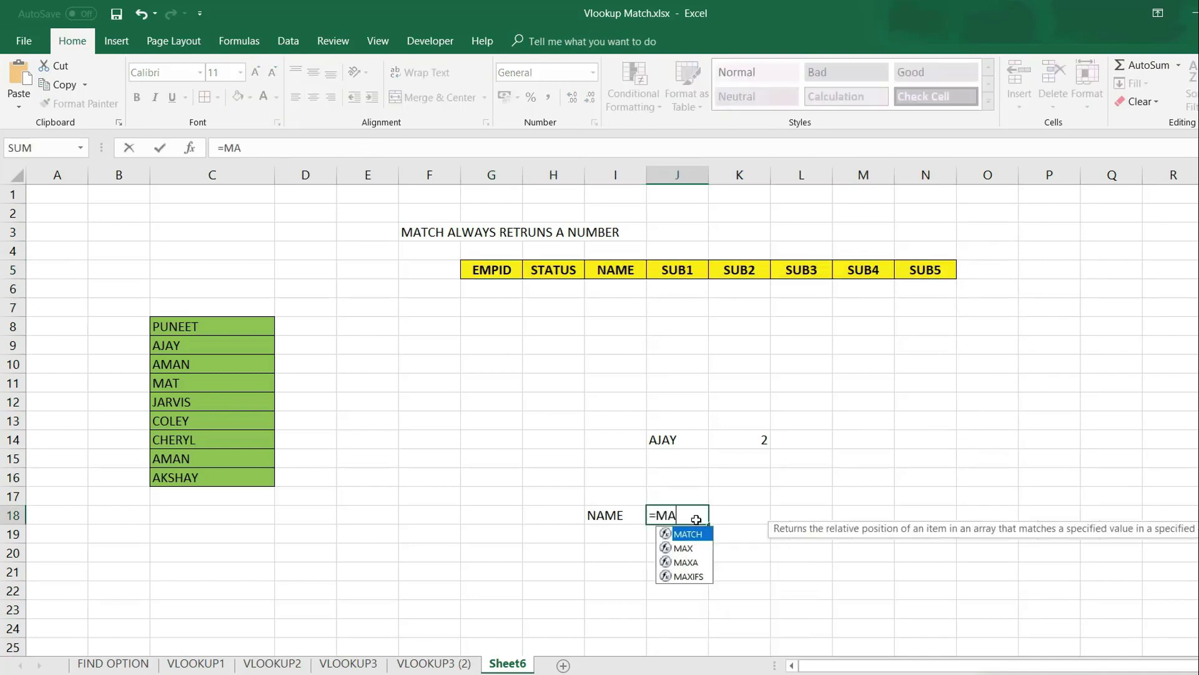
pyautogui.press('Tab')
pyautogui.press('Left')
pyautogui.write(',')
pyautogui.click(496, 279)
pyautogui.press('Up')
pyautogui.hotkey('shift', 'Right')
pyautogui.hotkey('shift', 'Right')
pyautogui.hotkey('shift', 'Right')
pyautogui.hotkey('shift', 'Right')
pyautogui.hotkey('shift', 'Right')
pyautogui.write(',0')
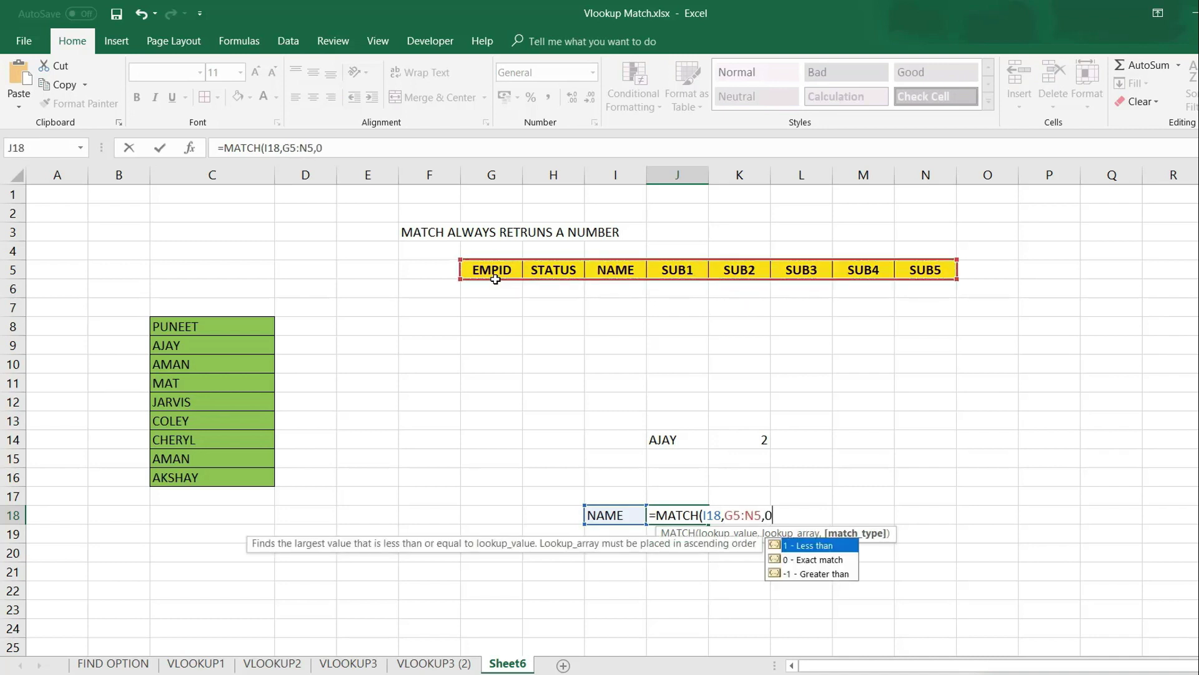
pyautogui.write(')')
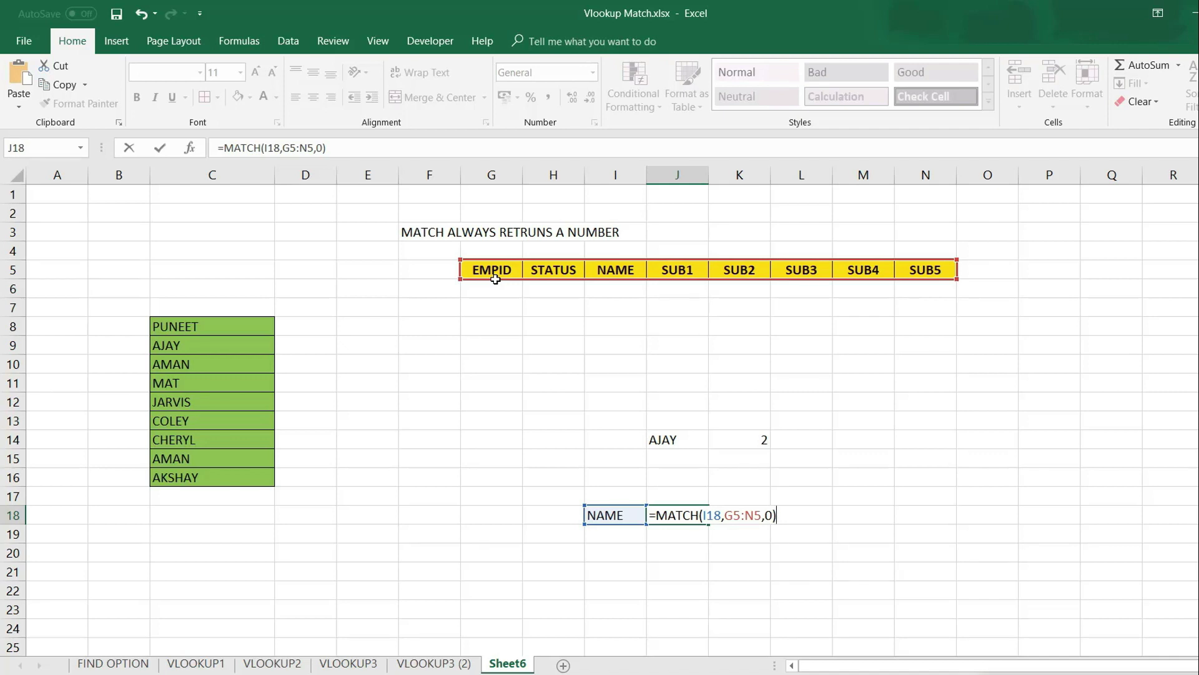
pyautogui.press('Return')
pyautogui.press('Up')
pyautogui.press('Left')
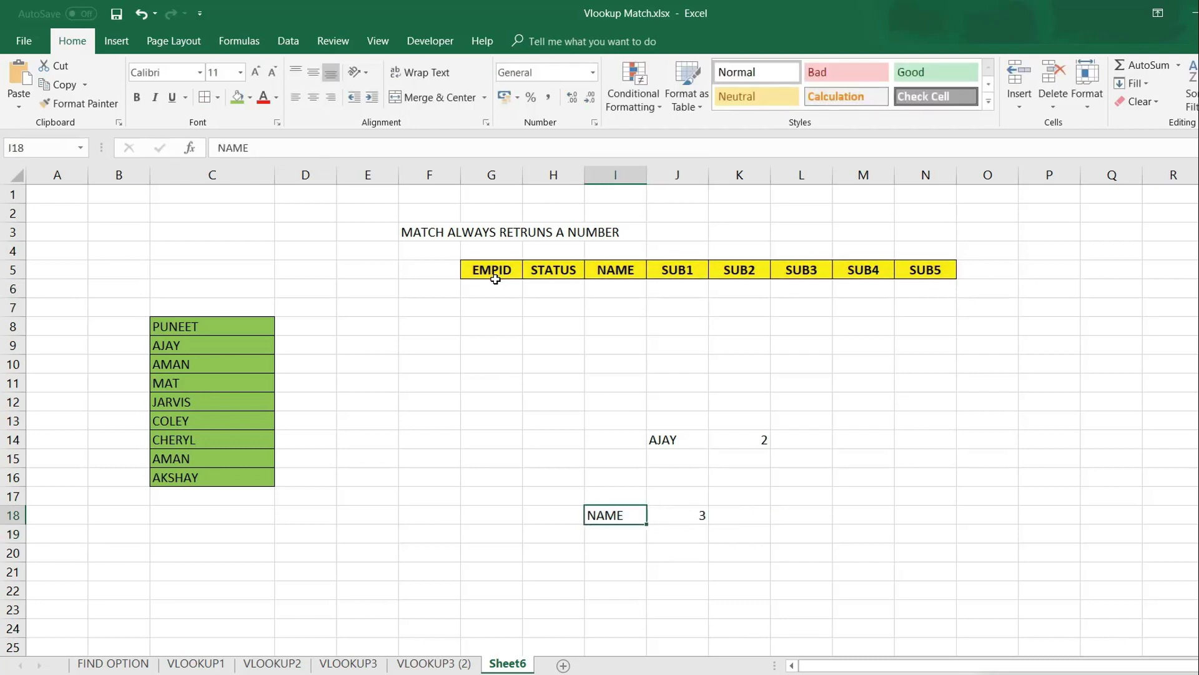
# Select the header row, then try SUB1 as the lookup value in I18
pyautogui.press('Right')
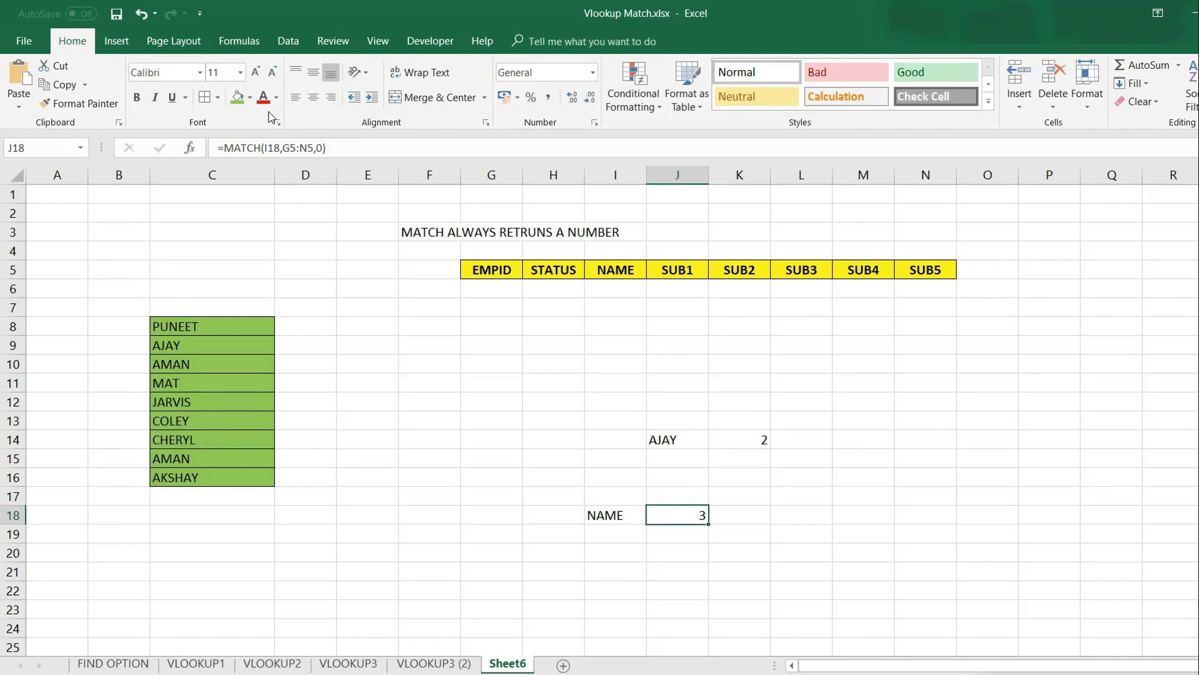
pyautogui.click(499, 263)
pyautogui.hotkey('ctrl', 'shift', 'Right')
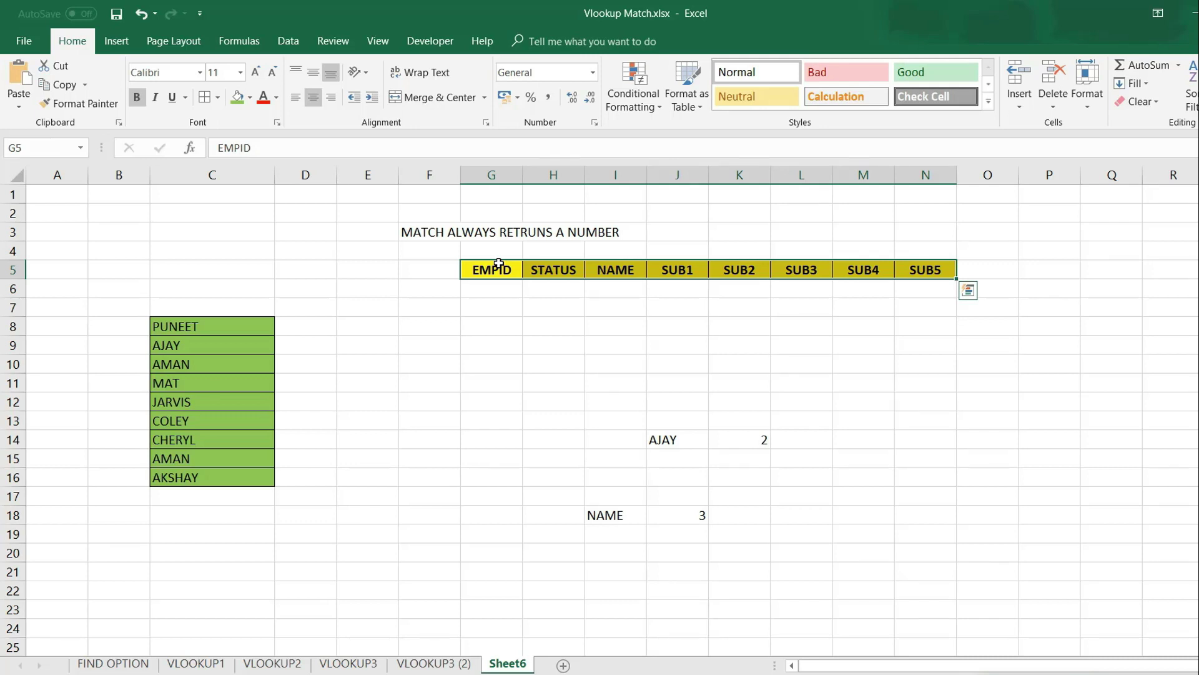
pyautogui.click(611, 516)
pyautogui.write('SUB')
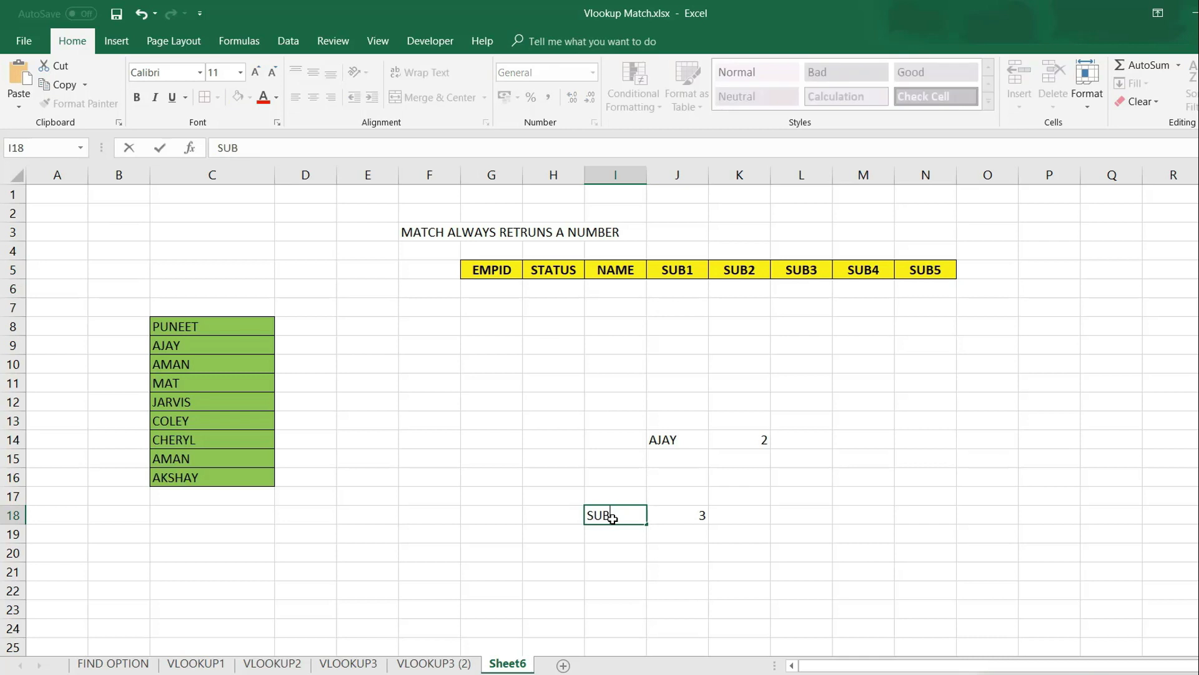
pyautogui.write('1')
pyautogui.press('Tab')
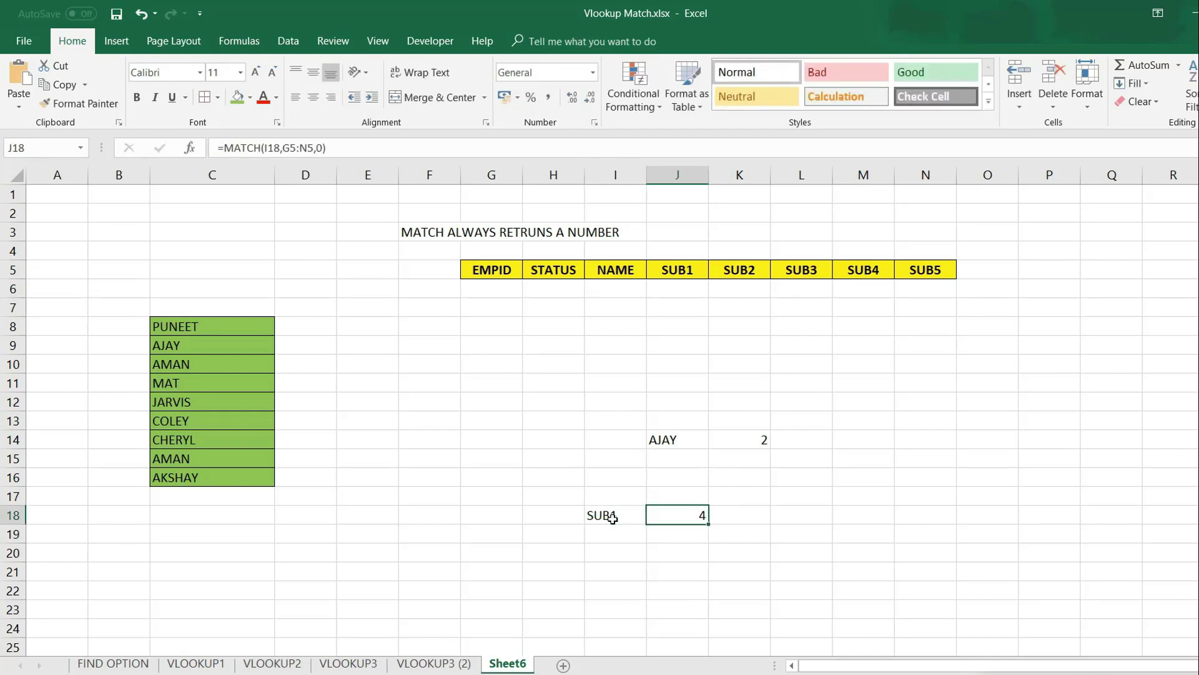
# Enter STATUS in I18 and inspect the MATCH result in J18
pyautogui.click(612, 518)
pyautogui.write('STAUT')
pyautogui.press('BackSpace')
pyautogui.press('BackSpace')
pyautogui.write('TUS')
pyautogui.press('Return')
pyautogui.click(612, 518)
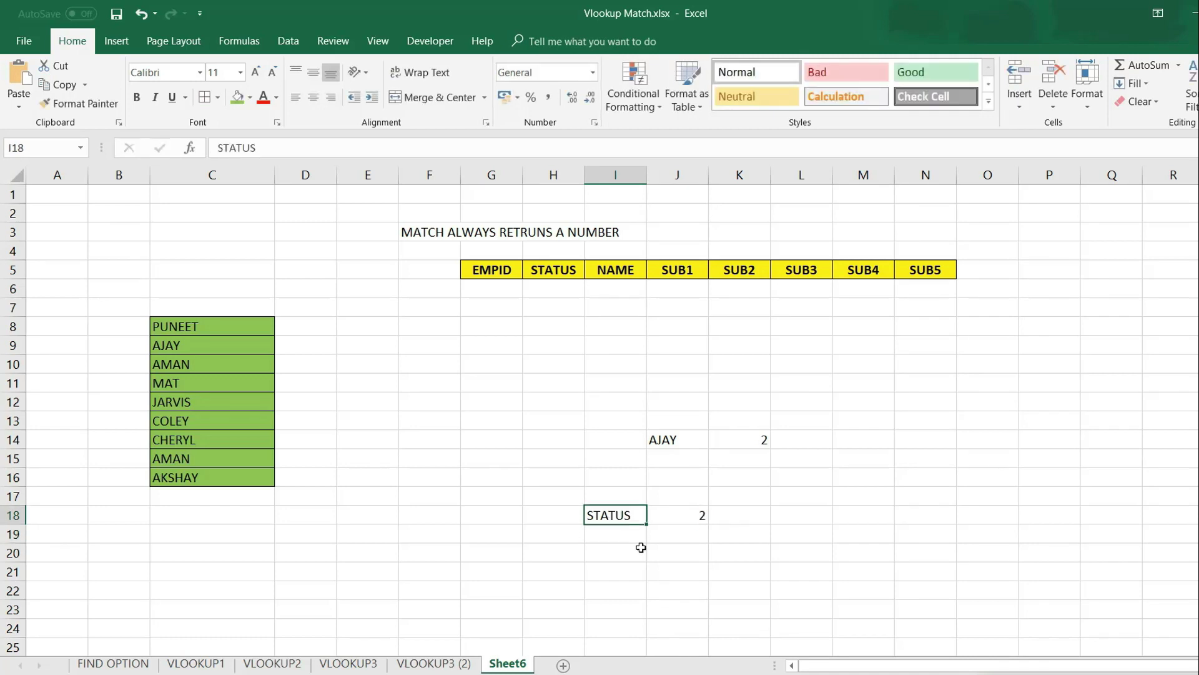
pyautogui.press('Right')
pyautogui.press('Left')
pyautogui.click(677, 514)
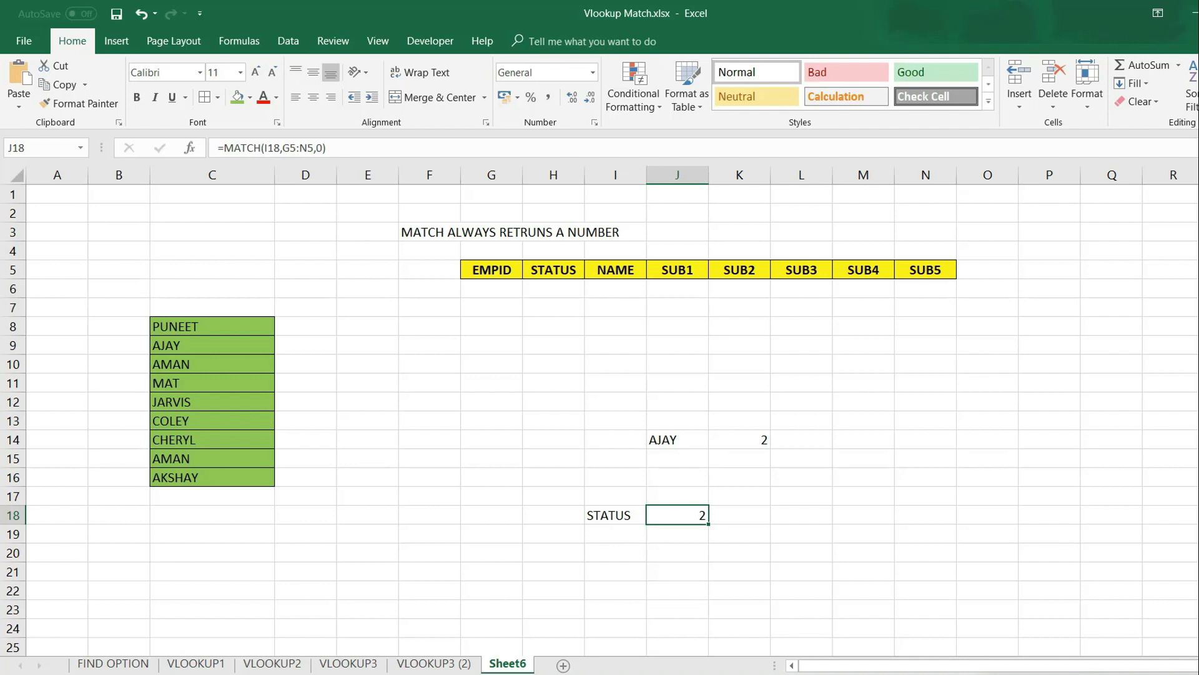
# Enter SUB5 in I18, try the spaced 'SUB 5' (#N/A), then undo back to SUB5
pyautogui.click(615, 515)
pyautogui.write('SUB5')
pyautogui.press('Return')
pyautogui.click(677, 514)
pyautogui.click(615, 514)
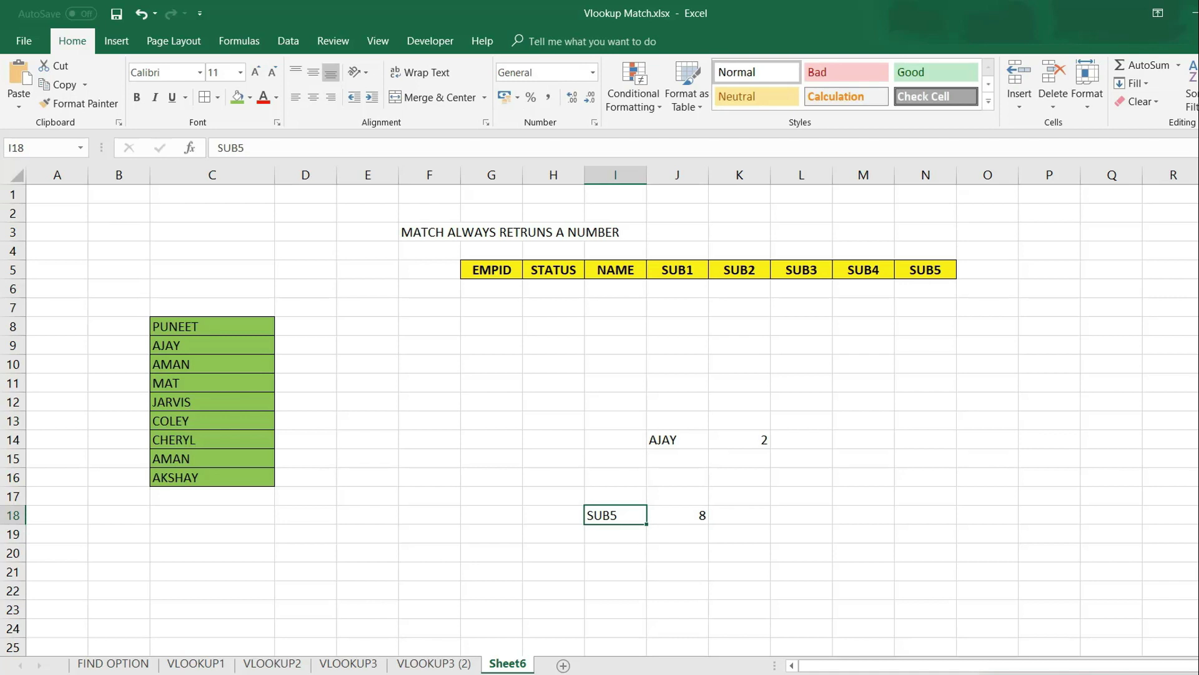
pyautogui.write('SUB 5')
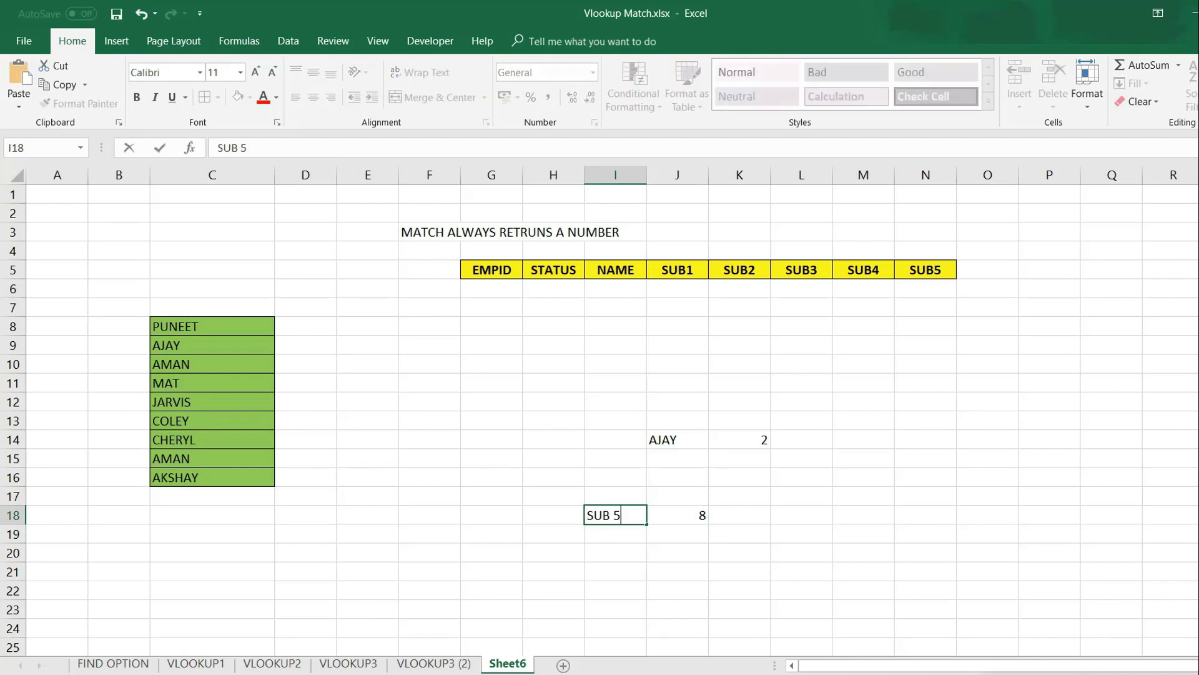
pyautogui.press('Return')
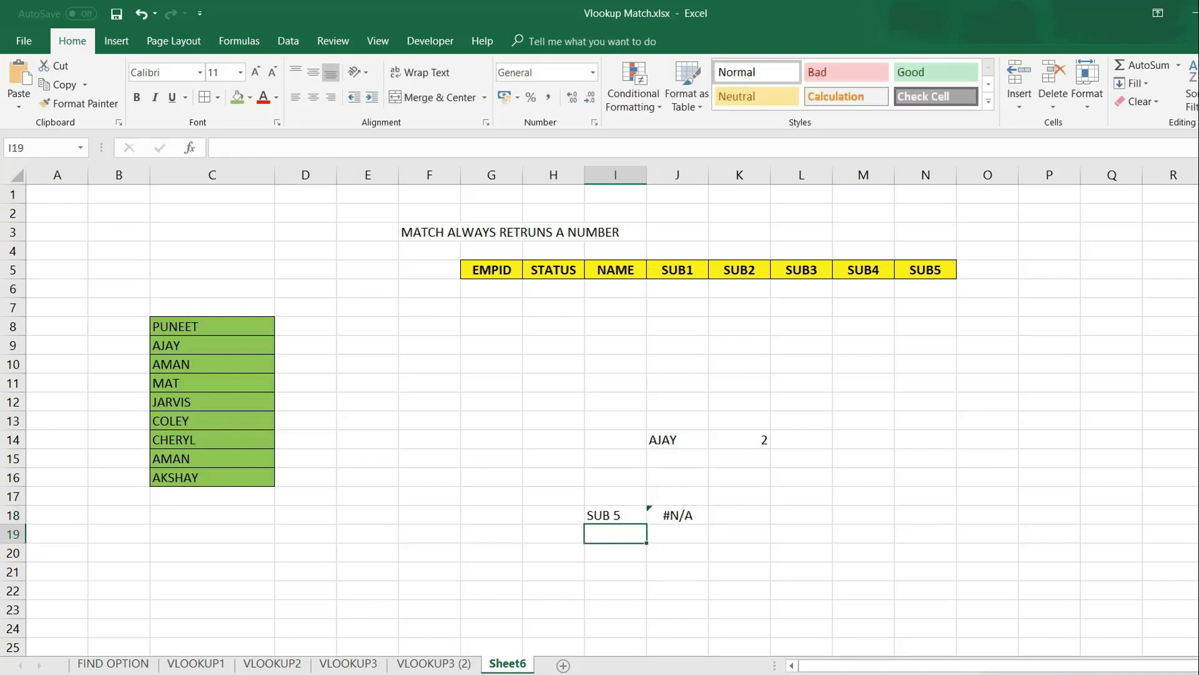
pyautogui.hotkey('ctrl', 'z')
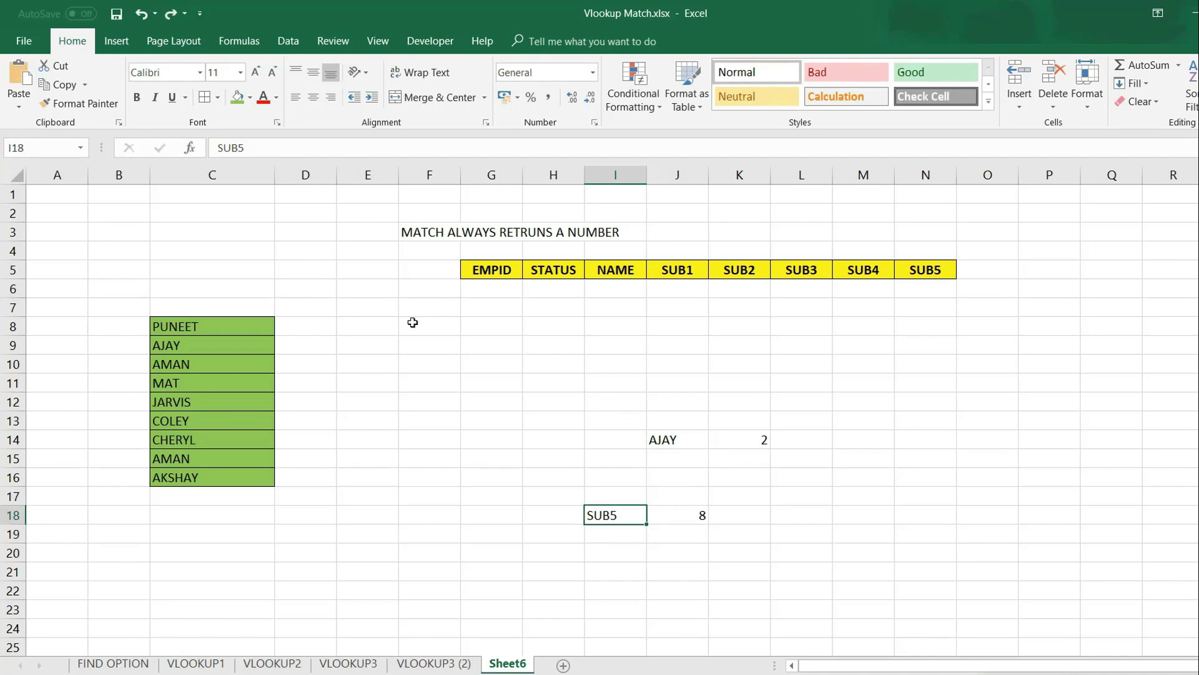
# Note in F1 that you cannot select more than 1 column if the table is vertical
pyautogui.click(442, 198)
pyautogui.write('YOU CANNO SELEC')
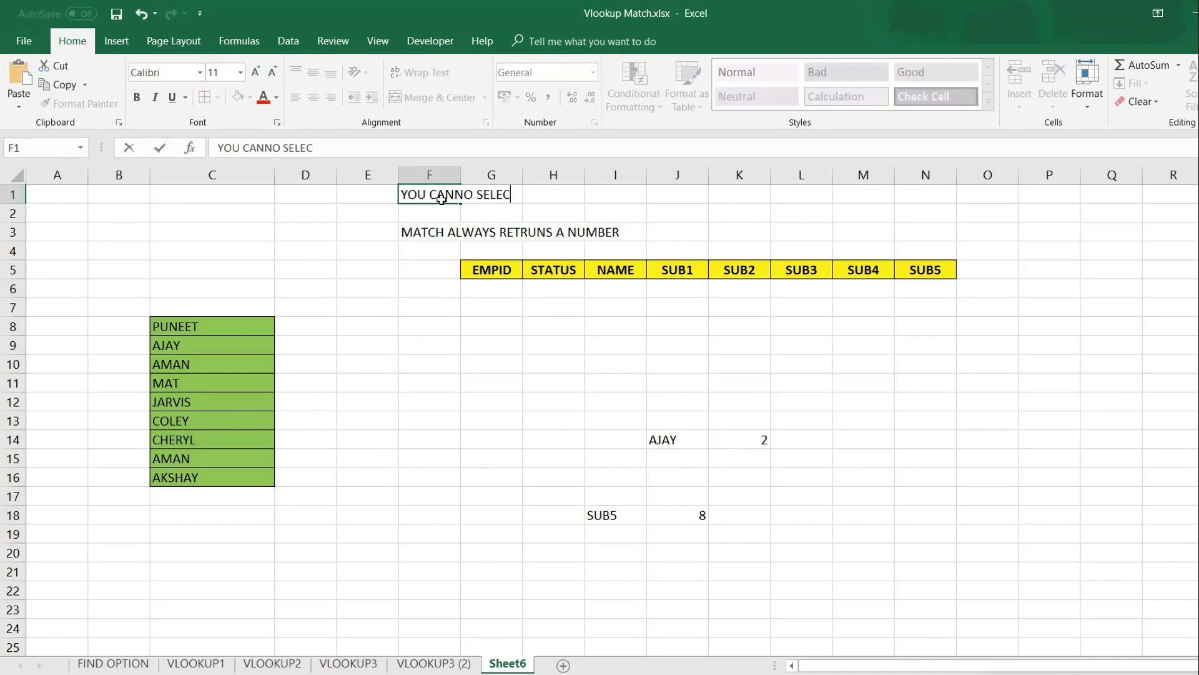
pyautogui.write('T MORE THAN 1 ')
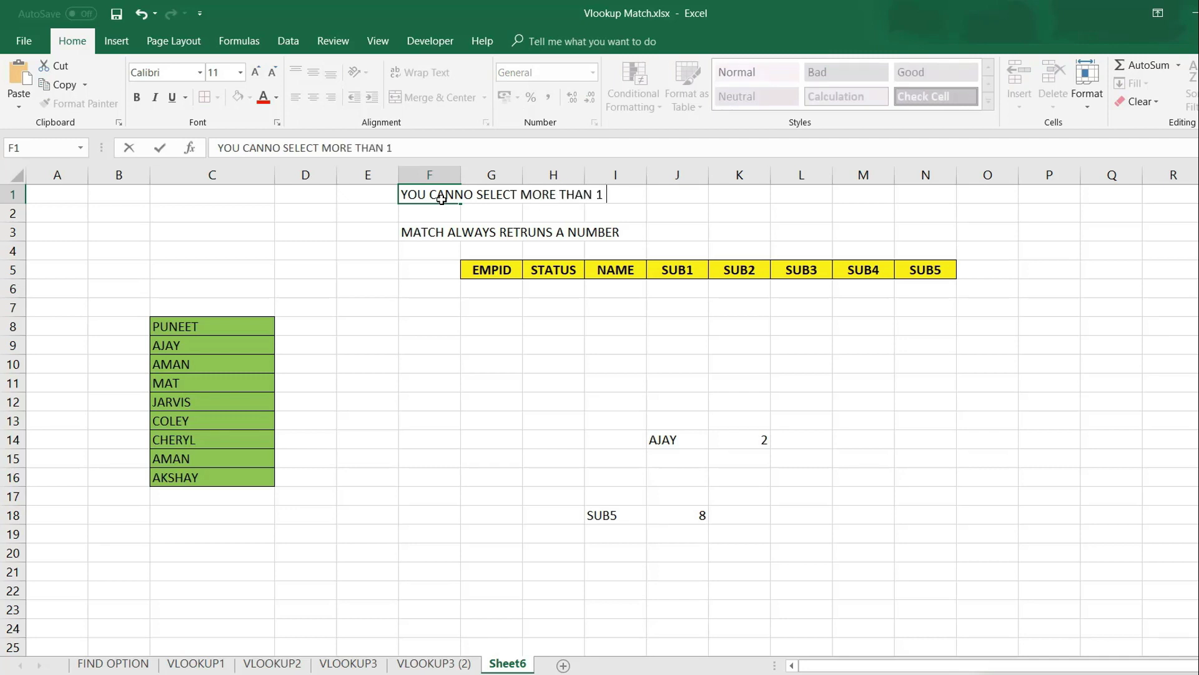
pyautogui.write('COLUMN IF TABLE IS')
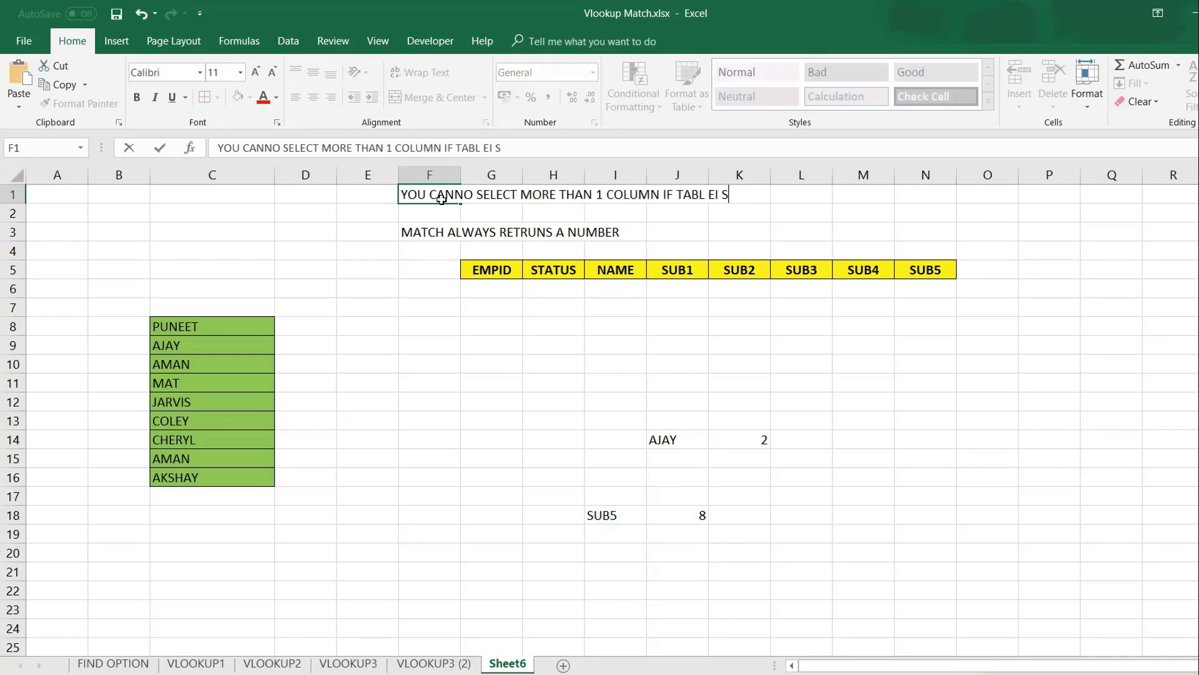
pyautogui.press('BackSpace')
pyautogui.write('S VERTICAL OR SM')
pyautogui.press('BackSpace')
pyautogui.write('AME WAY YOU CNA')
pyautogui.press('BackSpace')
pyautogui.press('BackSpace')
# Finish the note (only 1 row for horizontal tables) and enter 44, 54, 33, 44, 343, 3, 33, 33, 33 in D8:D16
pyautogui.write('ANNOT SELEC')
pyautogui.press('BackSpace')
pyautogui.write('CT MORE THAN 2')
pyautogui.press('BackSpace')
pyautogui.press('BackSpace')
pyautogui.write('1 ROW IF TBLE IS HORISZONTAL')
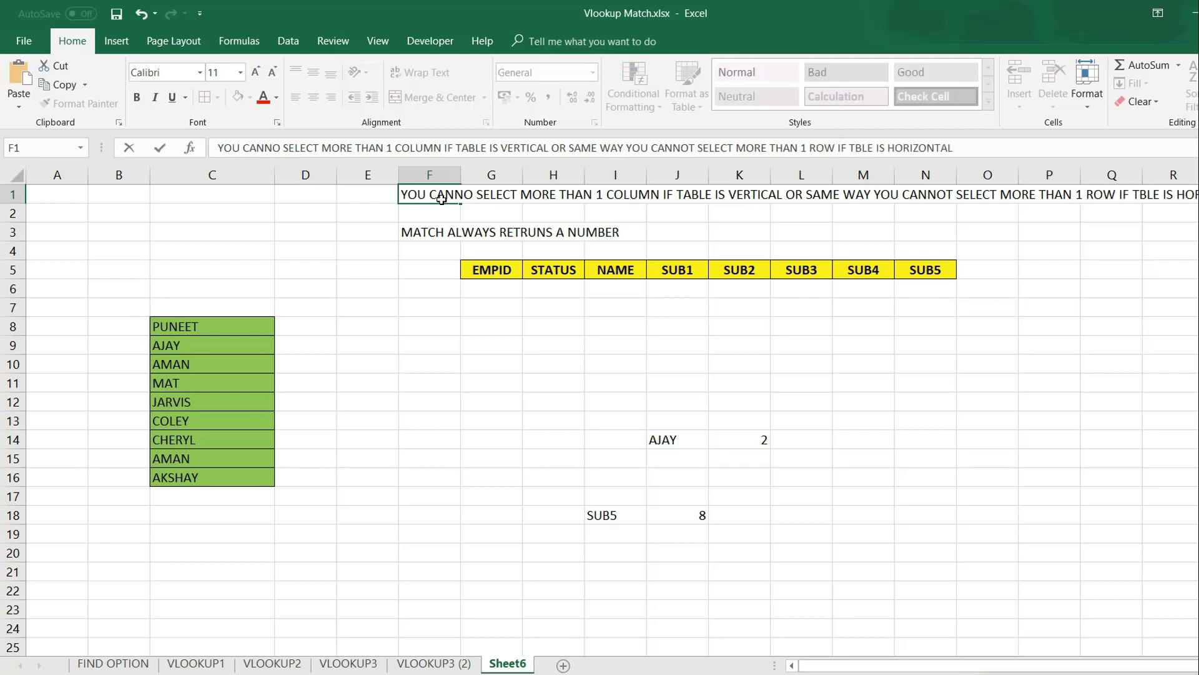
pyautogui.press('Return')
pyautogui.click(297, 322)
pyautogui.write('44 54 33 44 343 3 33 33 33')
pyautogui.hotkey('shift', 'Return')
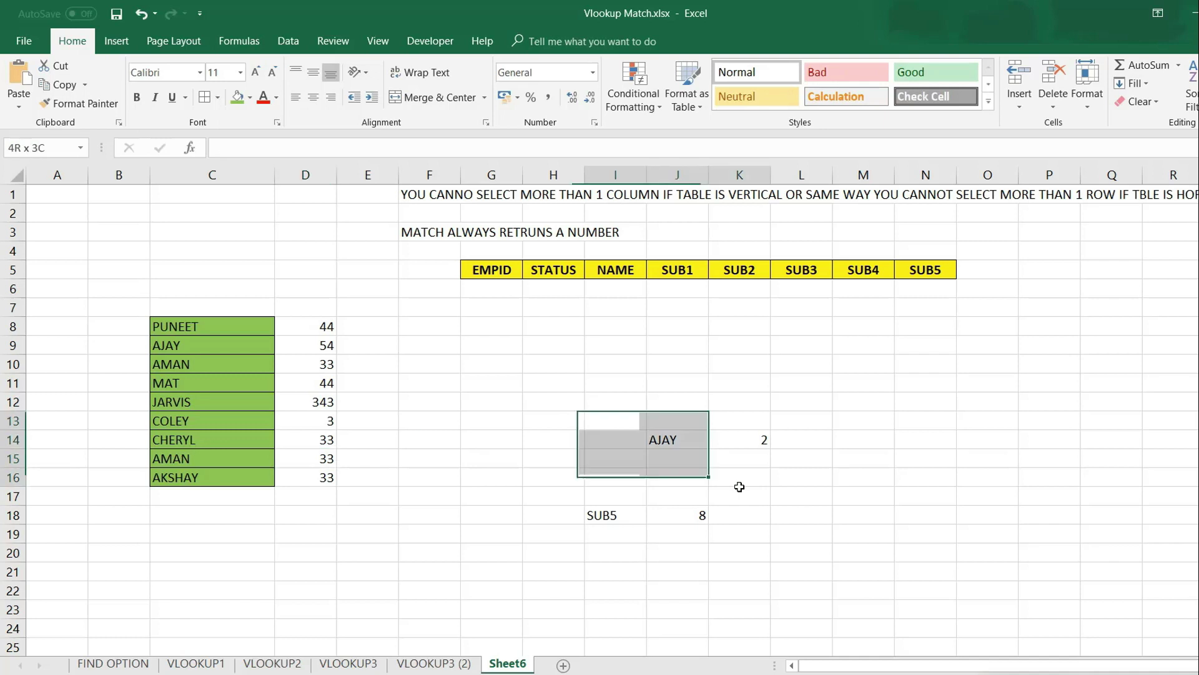
pyautogui.moveTo(598, 418); pyautogui.dragTo(750, 494)
pyautogui.click(743, 441)
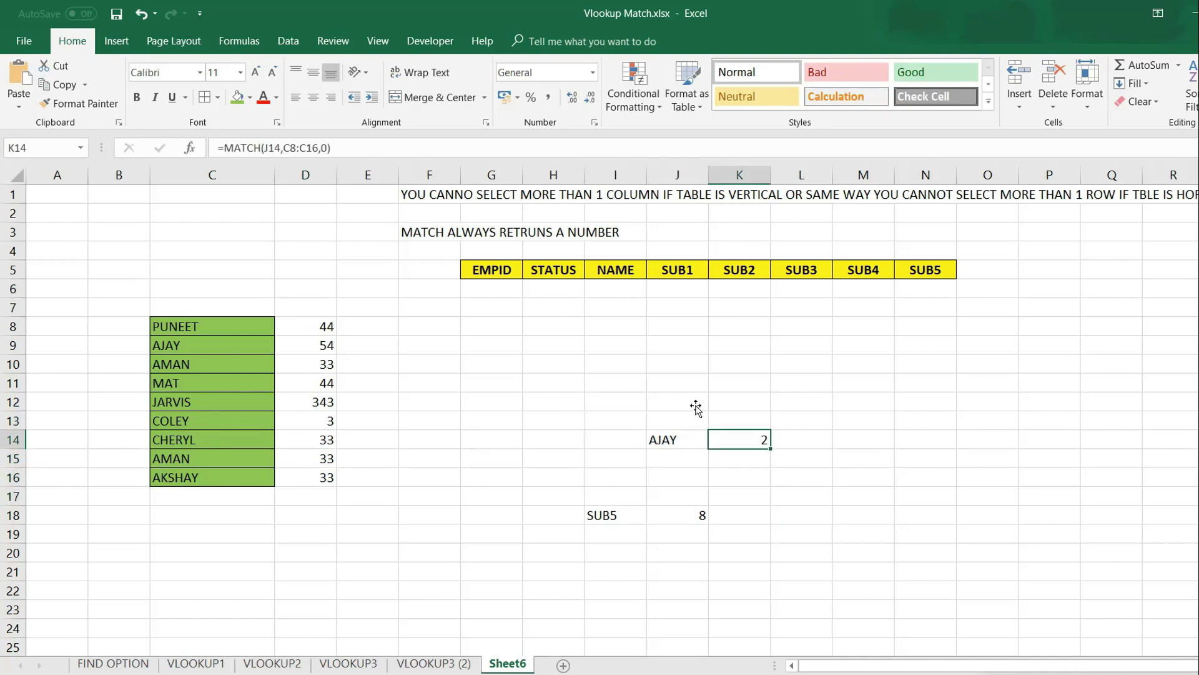
pyautogui.click(306, 148)
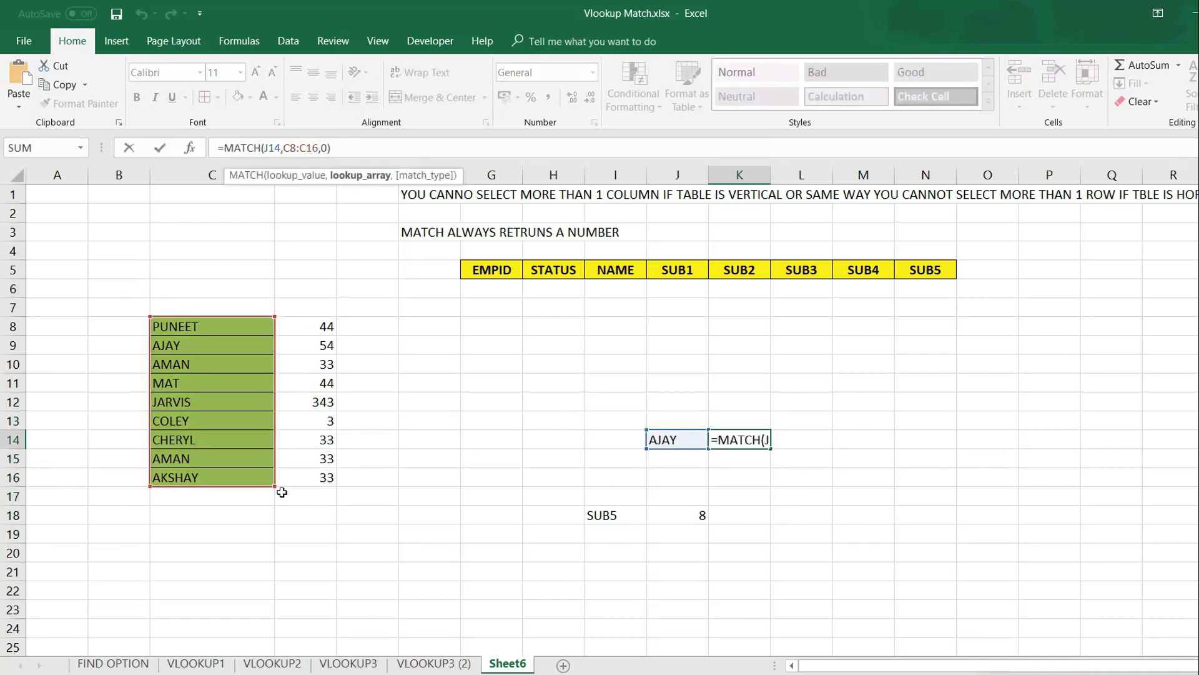
pyautogui.moveTo(275, 486); pyautogui.dragTo(326, 491)
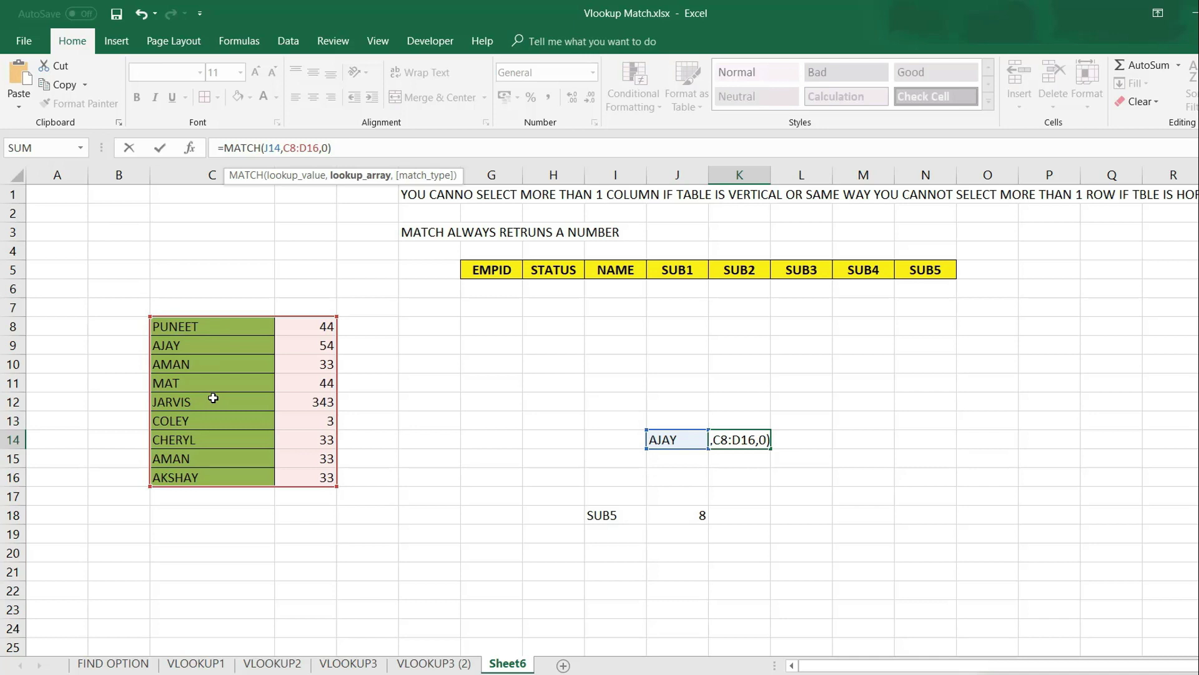
pyautogui.hotkey('ctrl', 'Return')
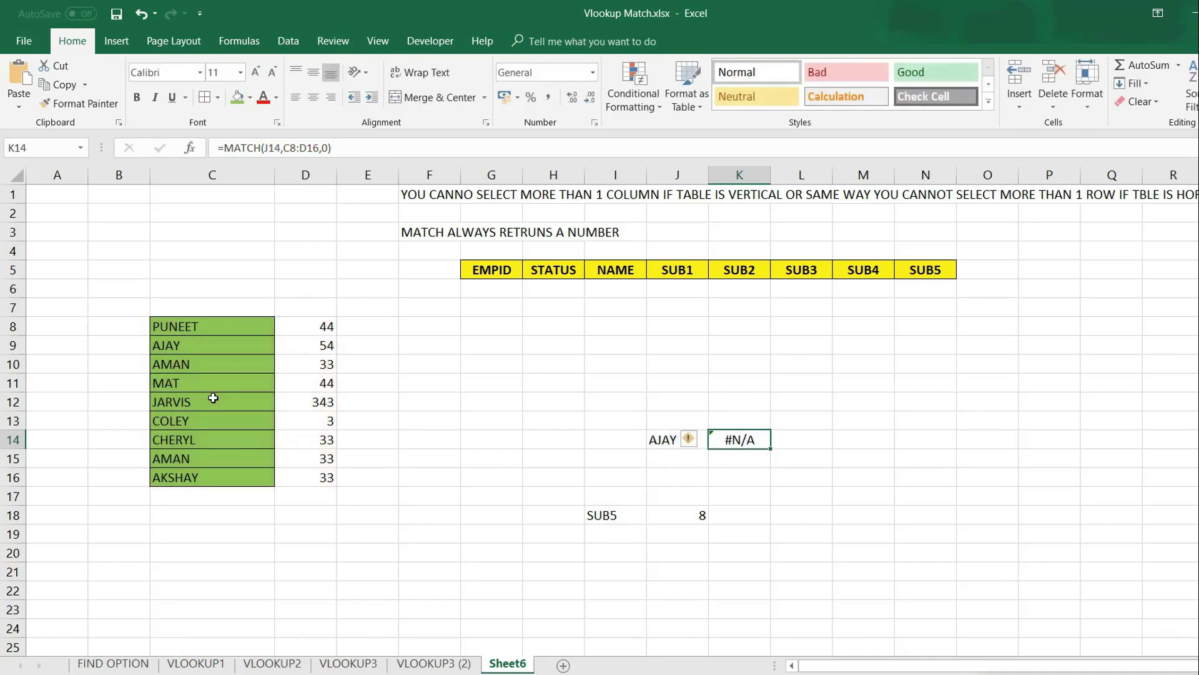
pyautogui.hotkey('ctrl', 'z')
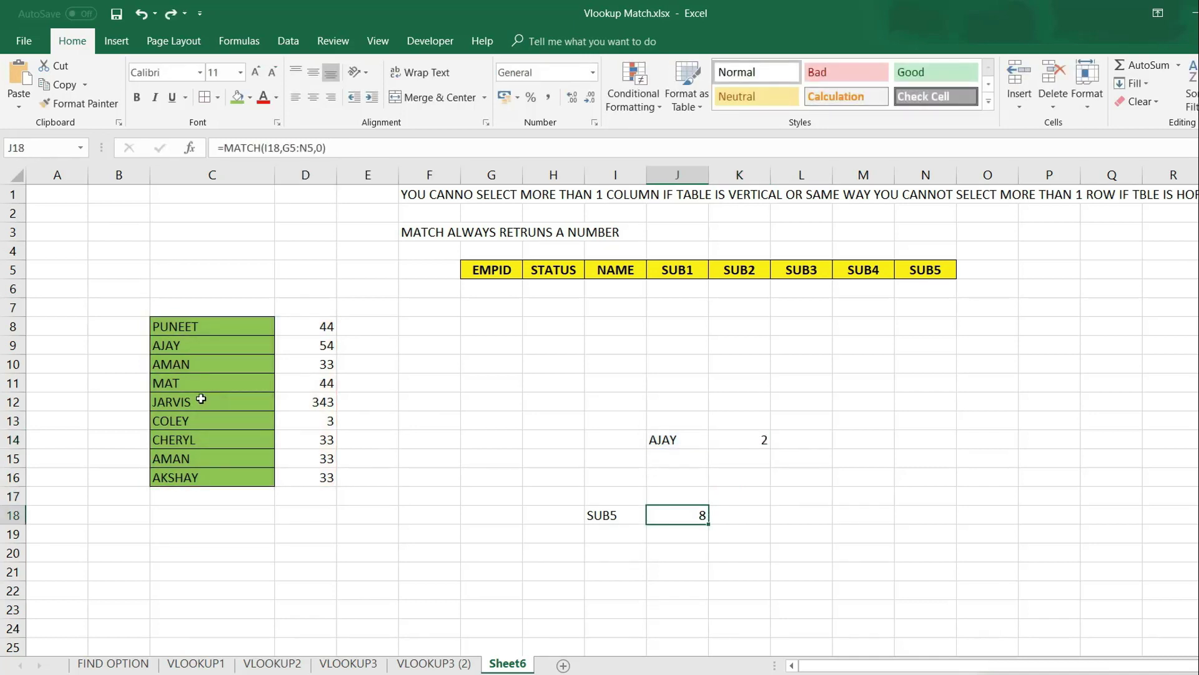
pyautogui.click(289, 148)
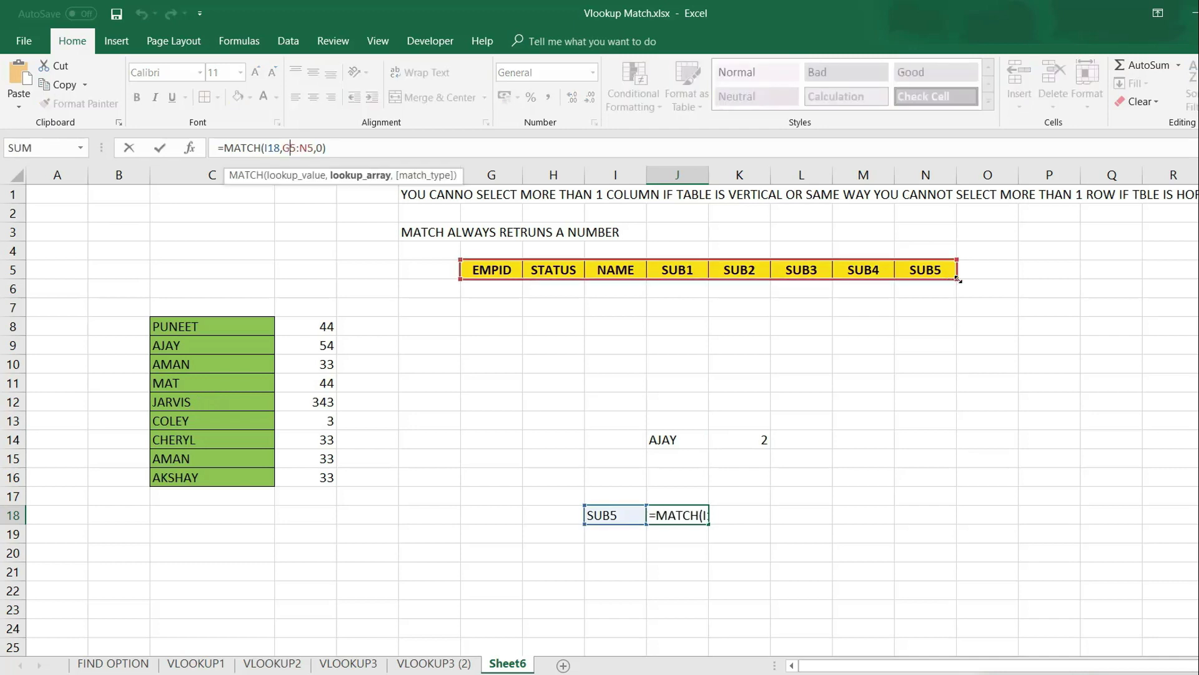
pyautogui.moveTo(956, 278); pyautogui.dragTo(954, 297)
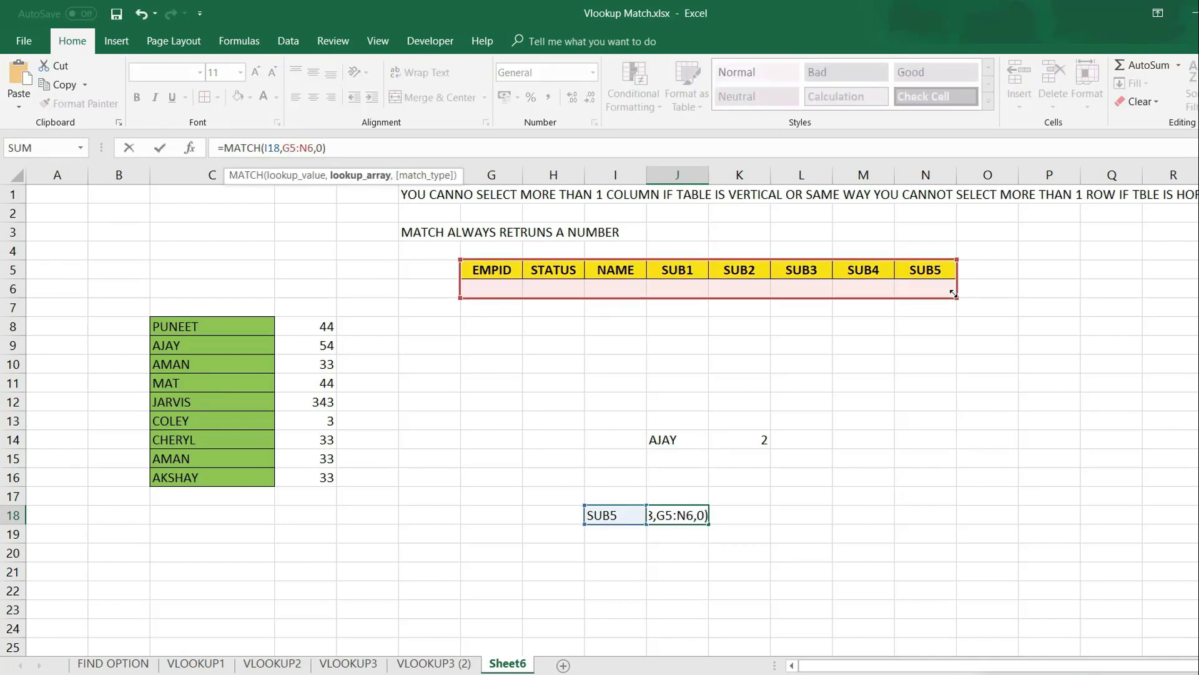
pyautogui.press('Return')
pyautogui.press('Up')
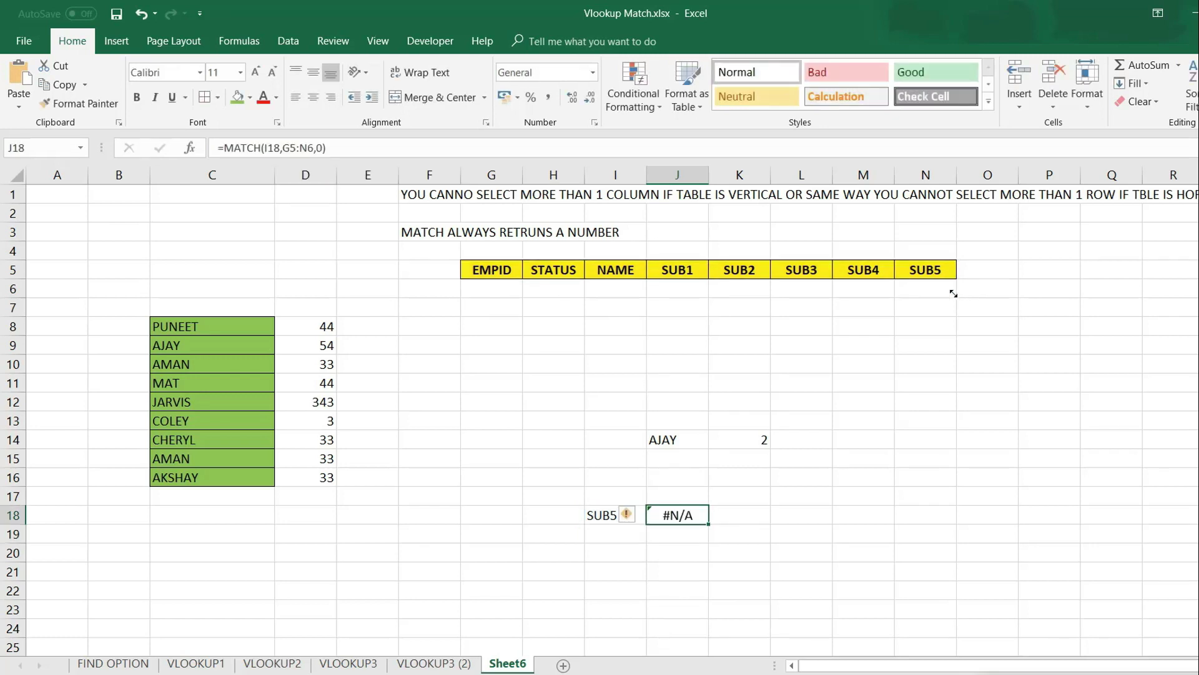
pyautogui.hotkey('ctrl', 'z')
pyautogui.click(496, 284)
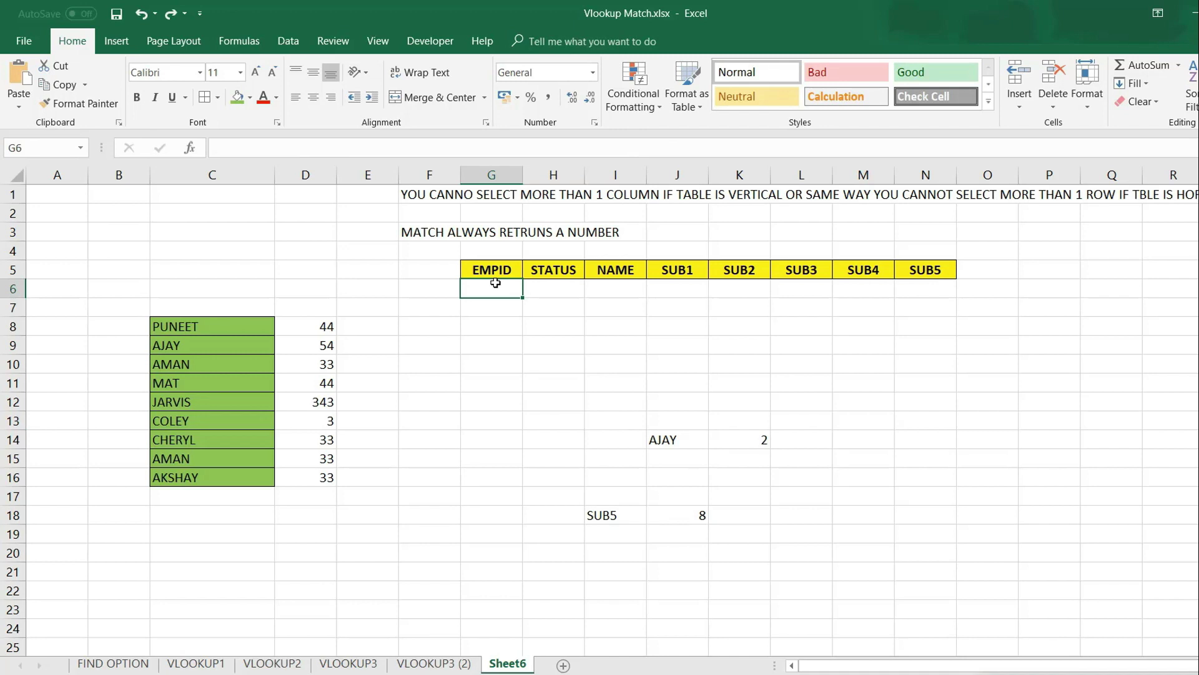
# Fill row 6 with the record 100, AJAY, MALE and scores 44, 55, 66, 36, 77
pyautogui.write('AJAY')
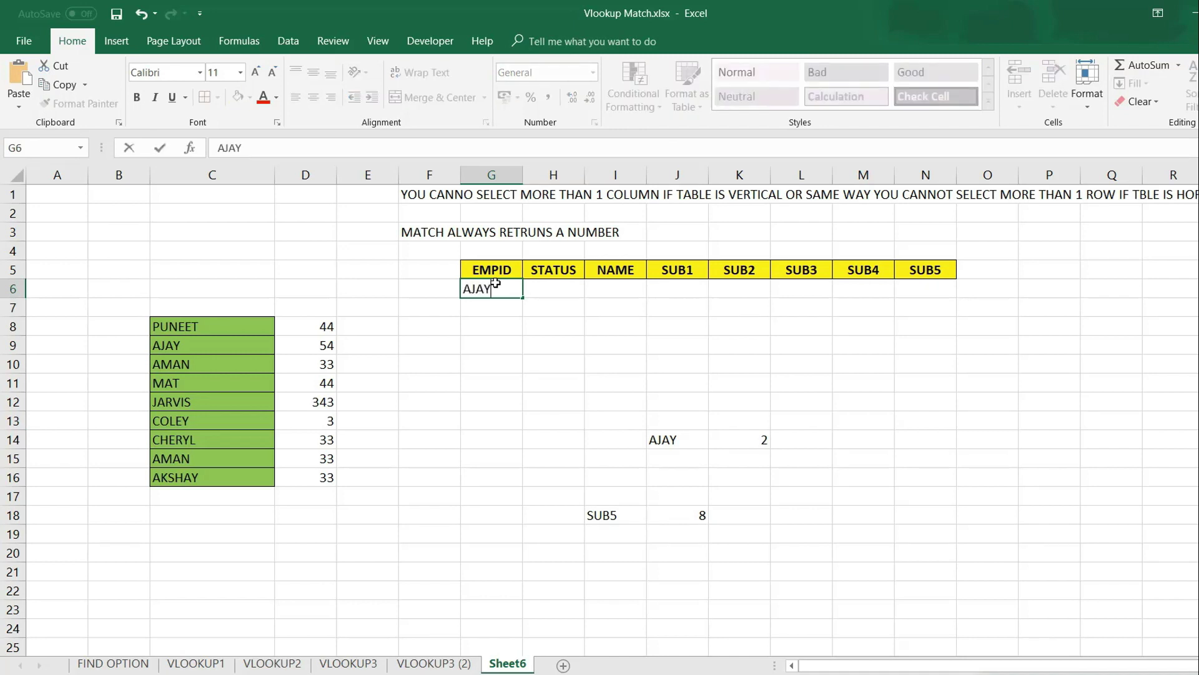
pyautogui.press('Tab')
pyautogui.write('MALE')
pyautogui.press('Tab')
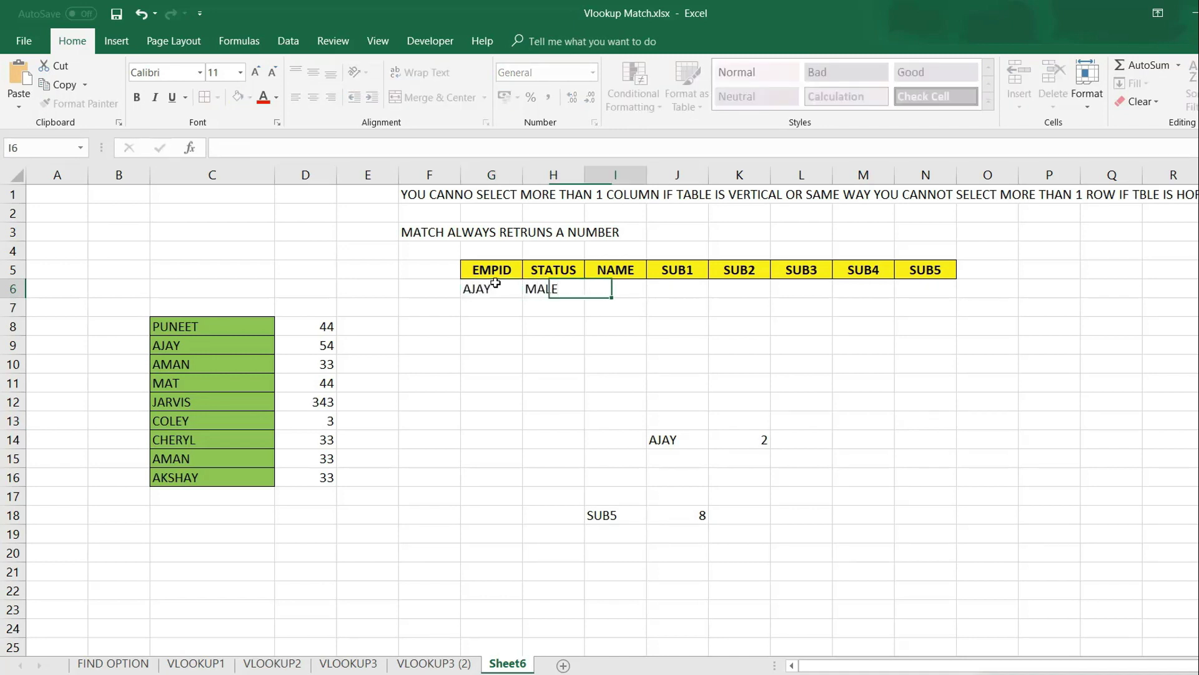
pyautogui.click(495, 284)
pyautogui.write('100')
pyautogui.press('Tab')
pyautogui.press('Tab')
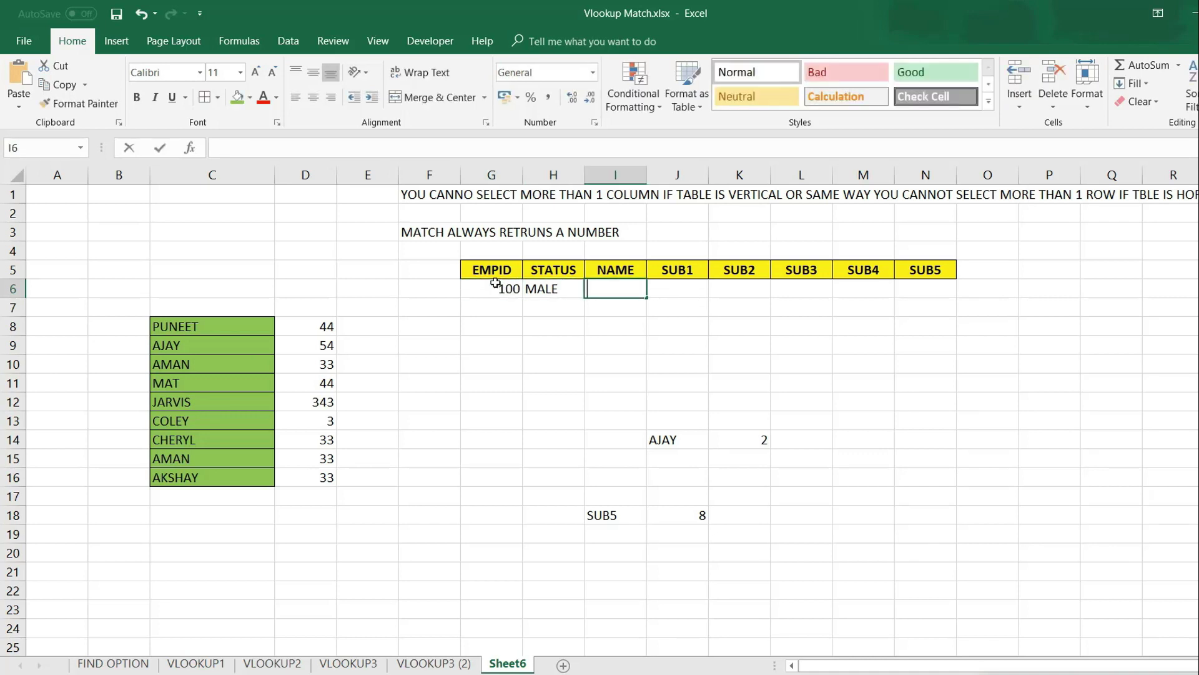
pyautogui.write('AJAY')
pyautogui.press('Tab')
pyautogui.write('44\t55\t66\t36\t77')
pyautogui.press('Tab')
# Try J18's MATCH range as G5:N6 and G6:N6, comparing the results
pyautogui.click(669, 516)
pyautogui.click(357, 145)
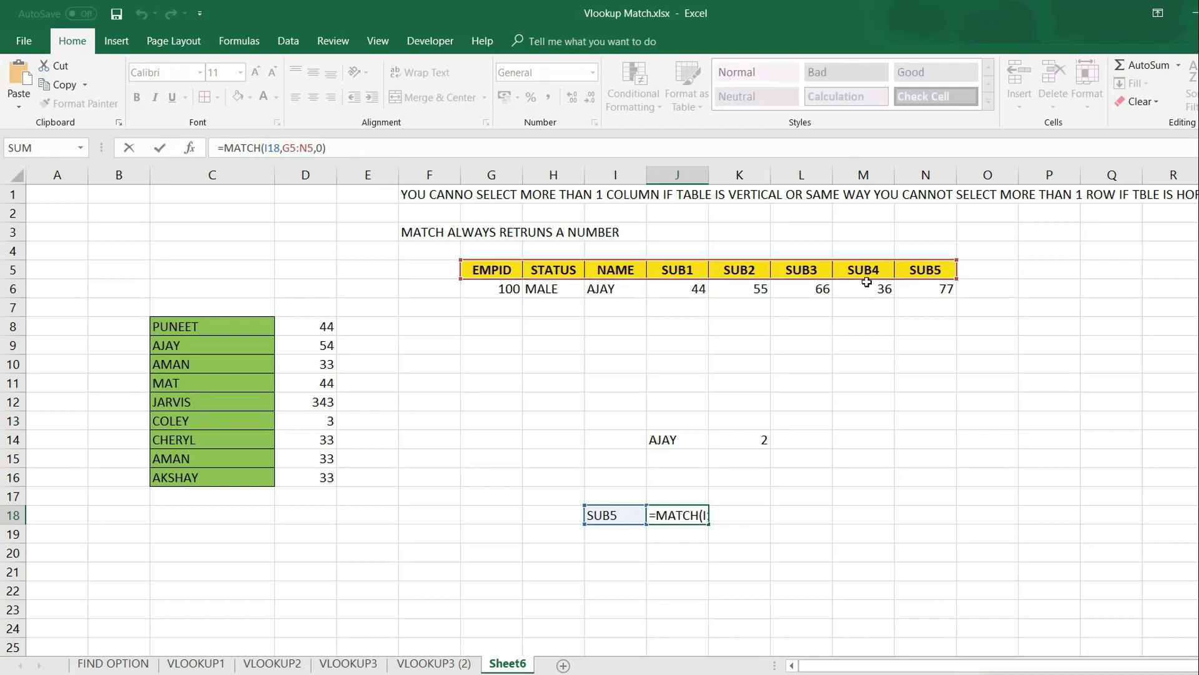
pyautogui.moveTo(956, 281); pyautogui.dragTo(954, 299)
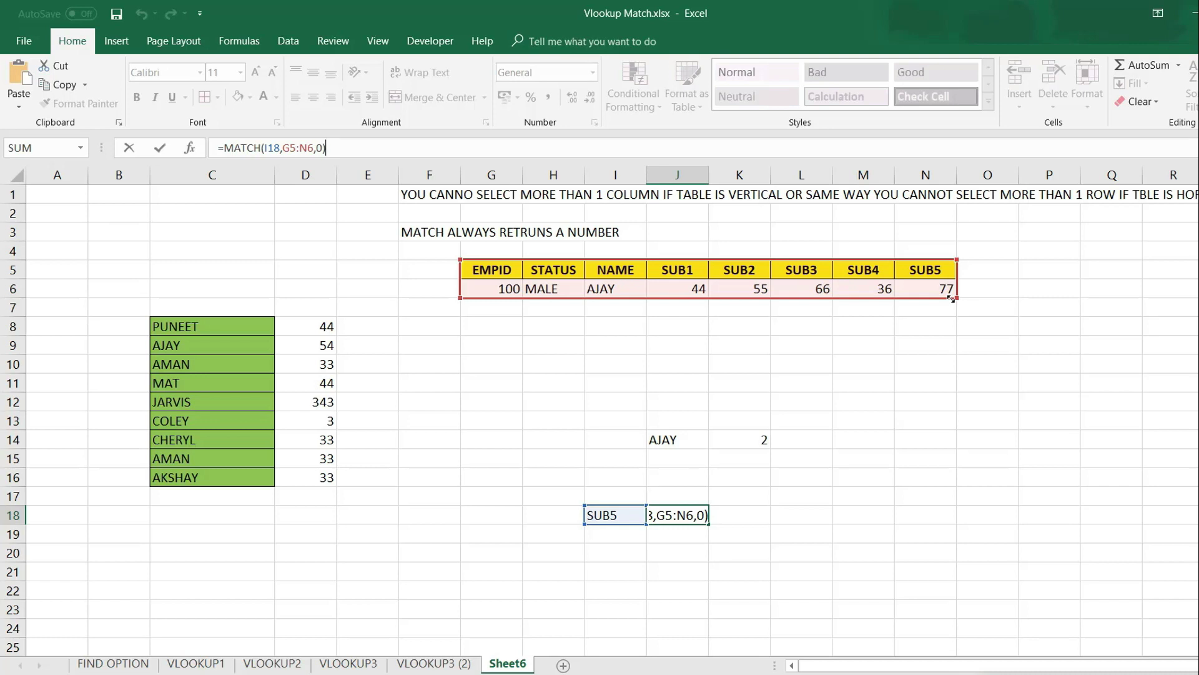
pyautogui.moveTo(951, 299); pyautogui.dragTo(944, 280)
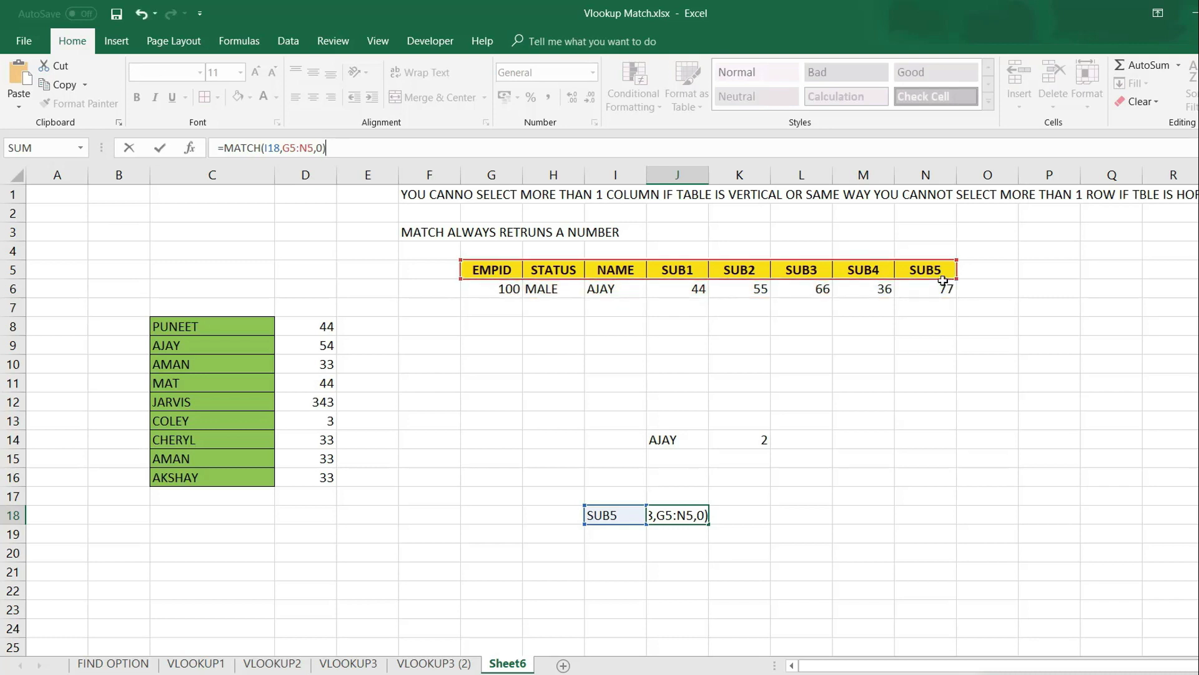
pyautogui.moveTo(918, 281); pyautogui.dragTo(920, 293)
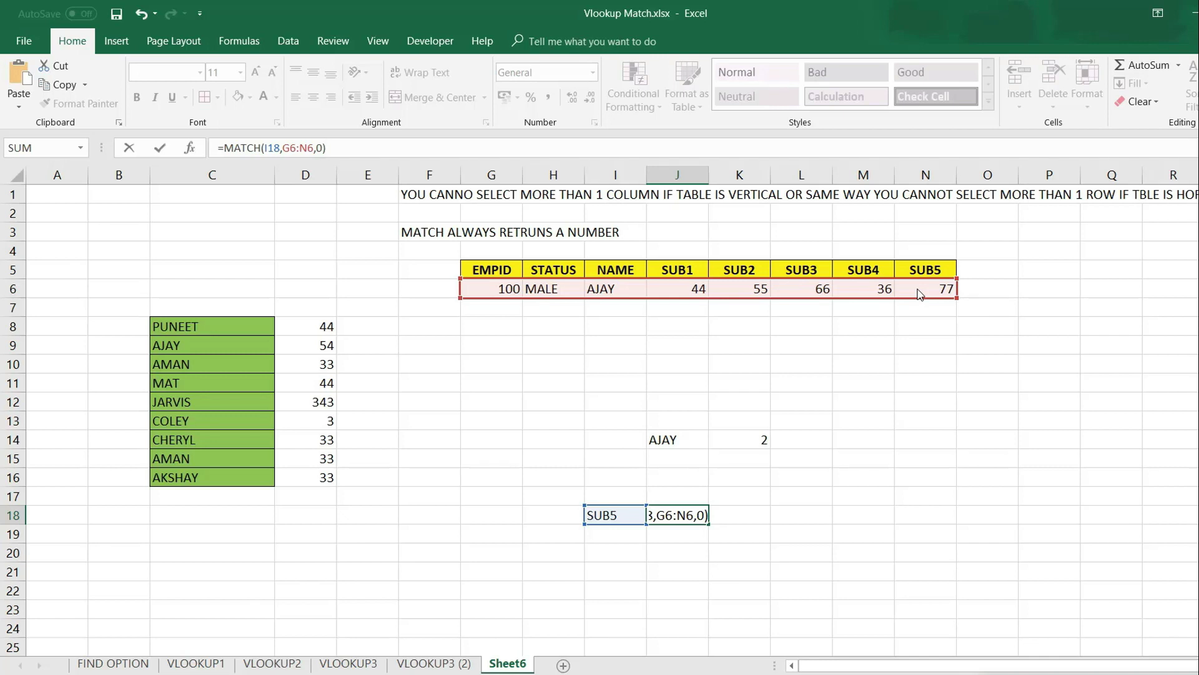
pyautogui.click(920, 294)
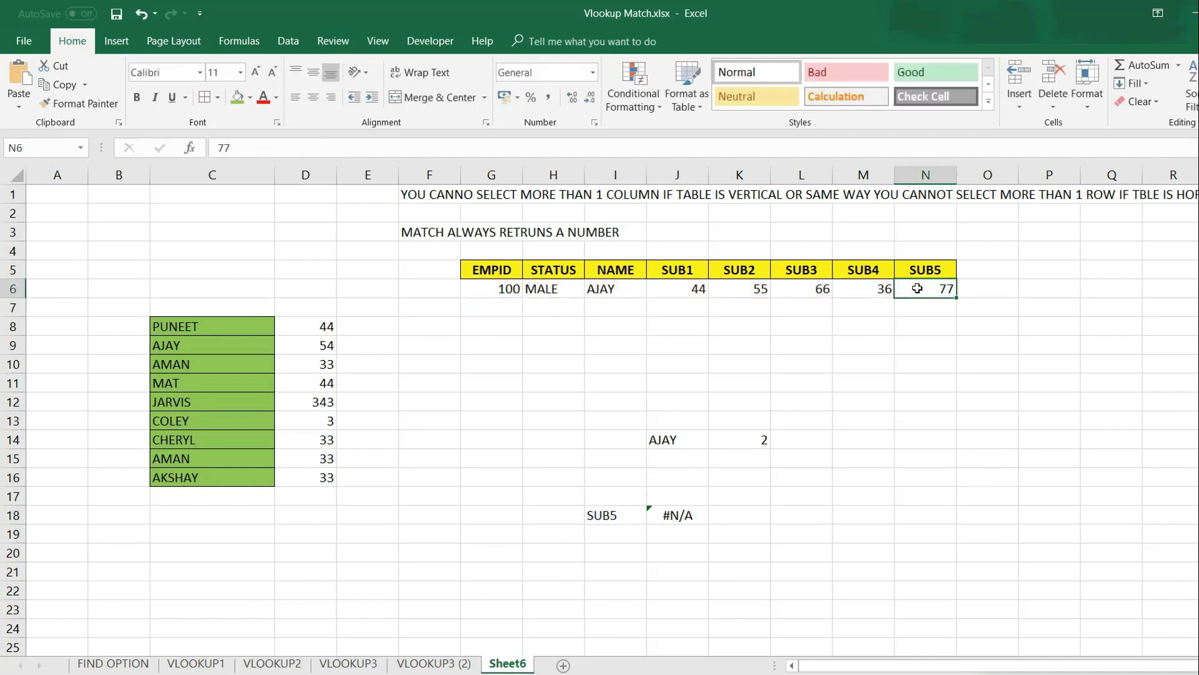
pyautogui.click(705, 513)
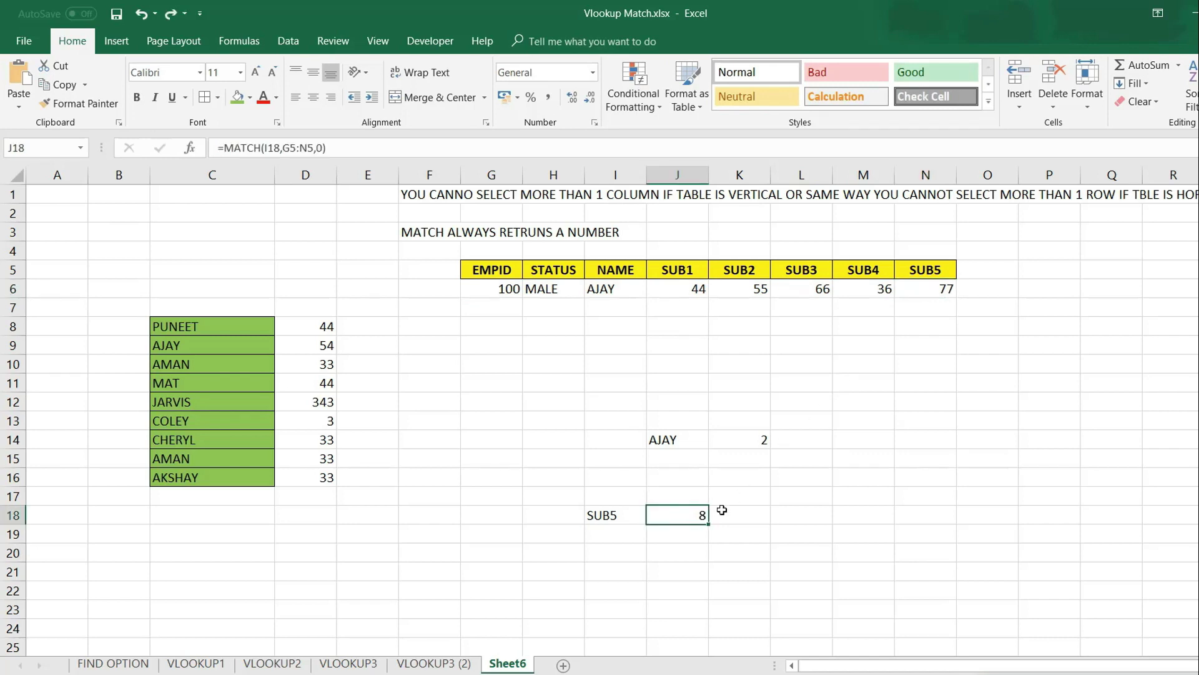
# Enter J18's MATCH (8), and keep K14's lookup list on C8:C16 after trying D8:D16, returning 2
pyautogui.click(292, 147)
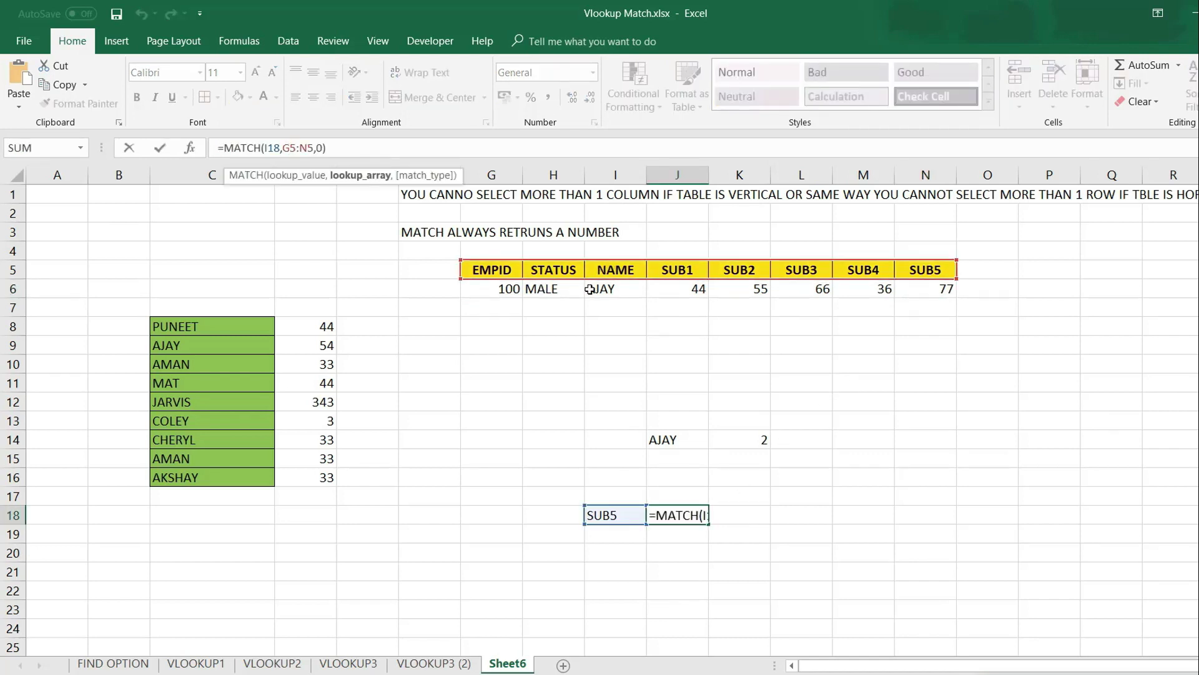
pyautogui.press('Return')
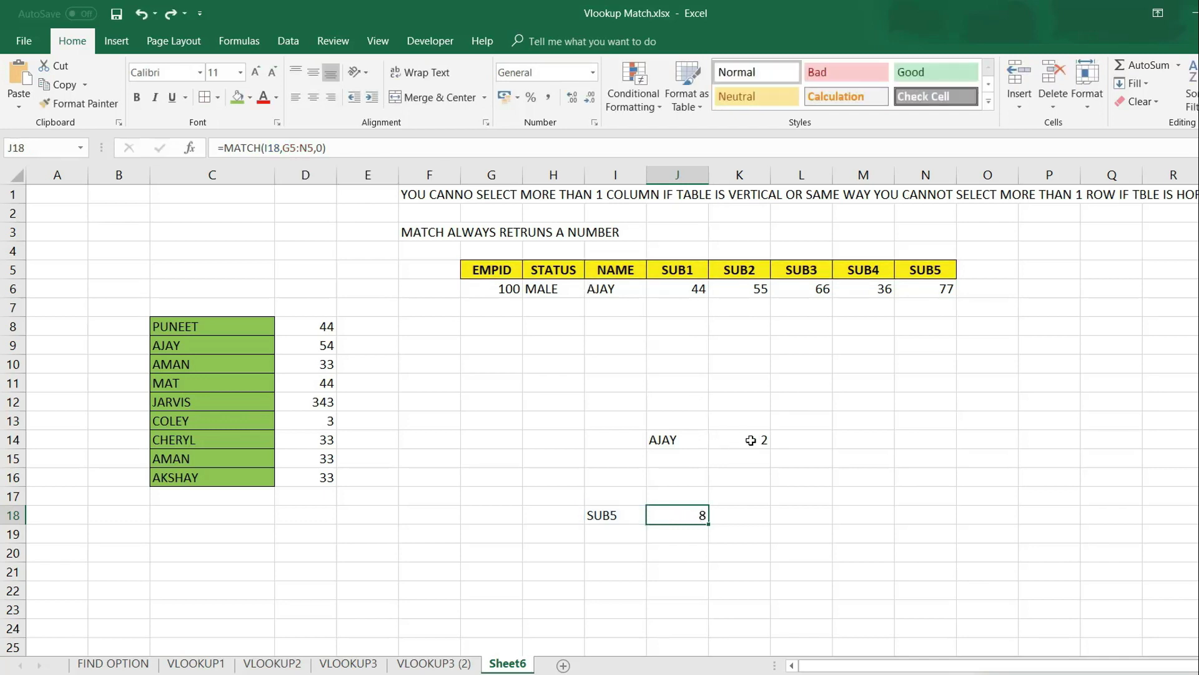
pyautogui.click(744, 440)
pyautogui.click(281, 147)
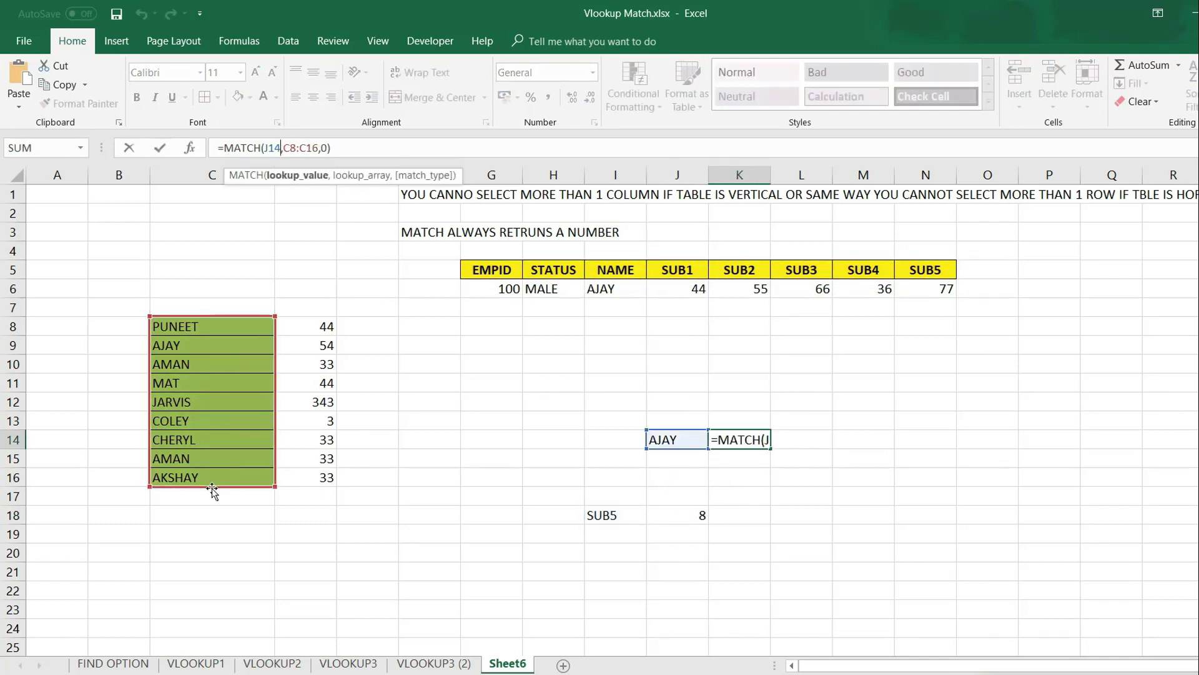
pyautogui.moveTo(212, 492); pyautogui.dragTo(303, 481)
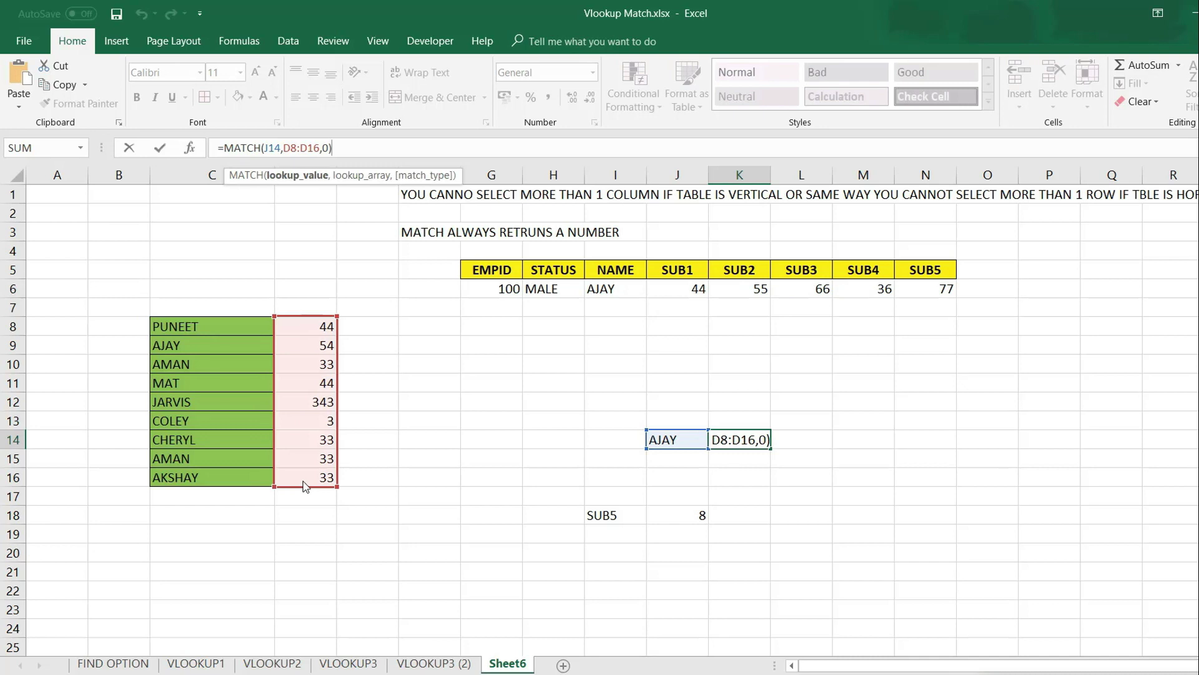
pyautogui.moveTo(303, 481); pyautogui.dragTo(242, 467)
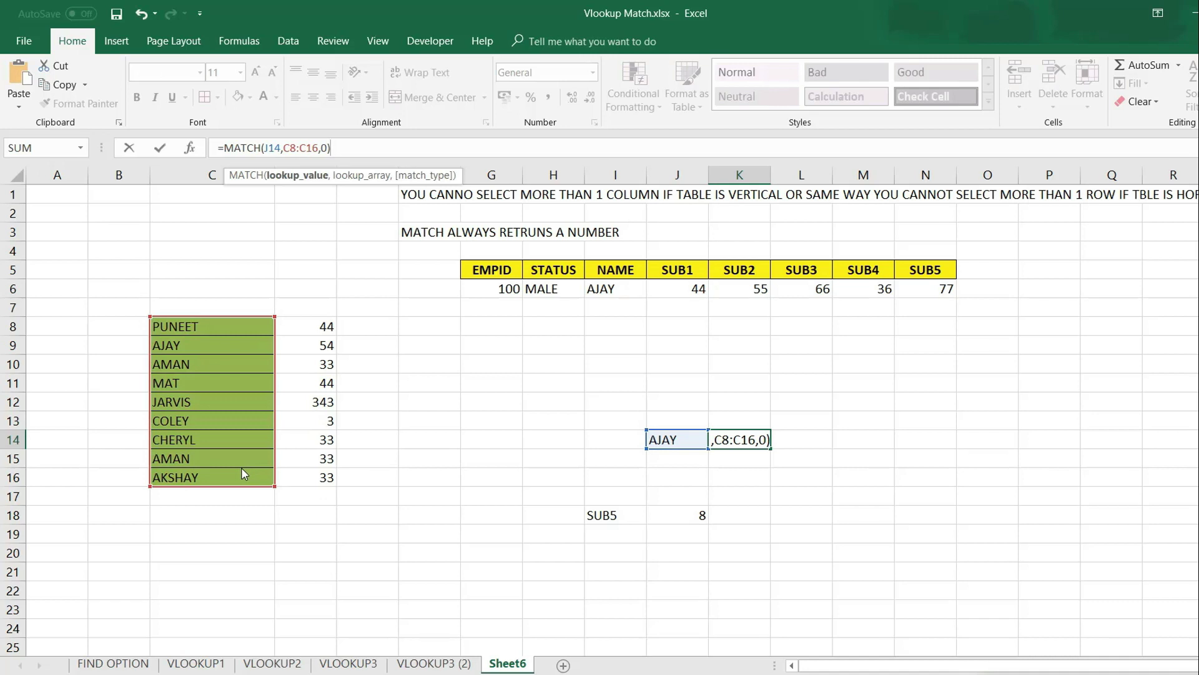
pyautogui.press('Return')
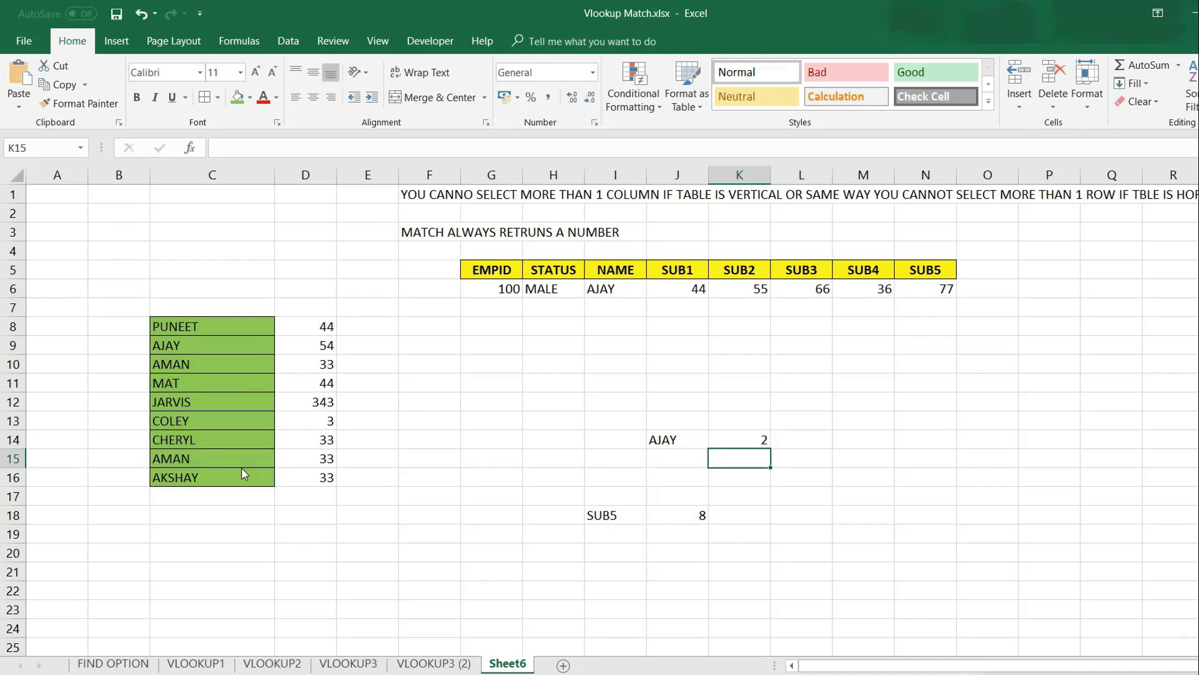
# Select row 9, then the whole name list C8:C16
pyautogui.click(681, 438)
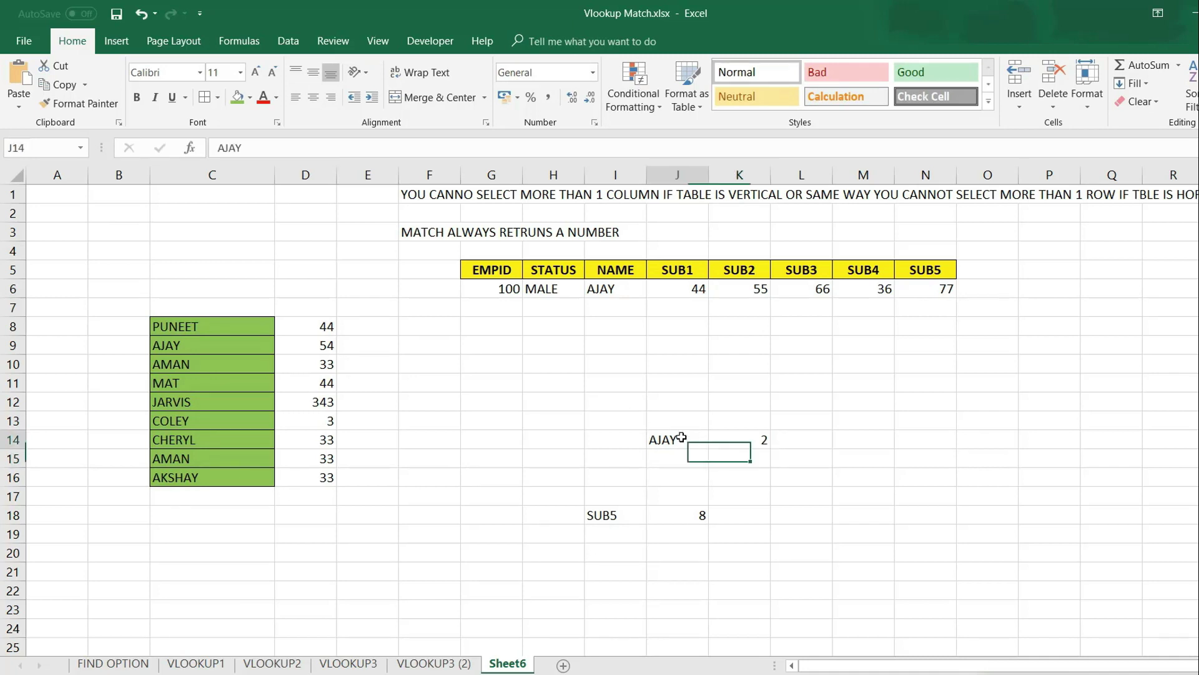
pyautogui.click(204, 344)
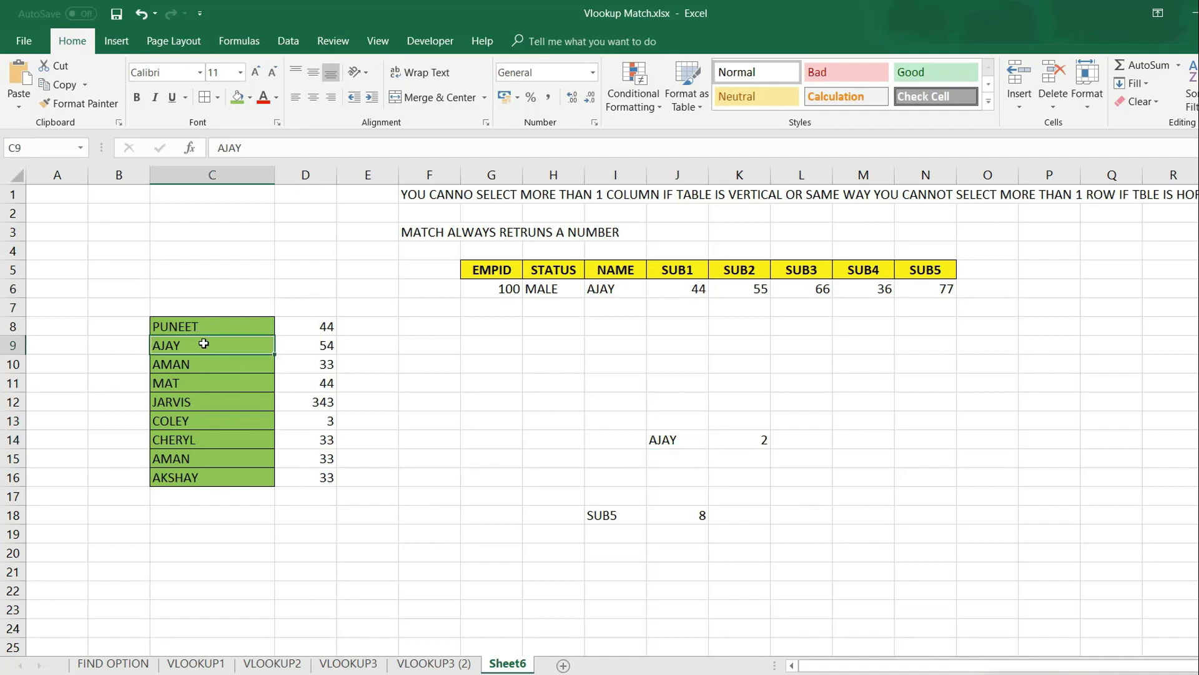
pyautogui.press('Left')
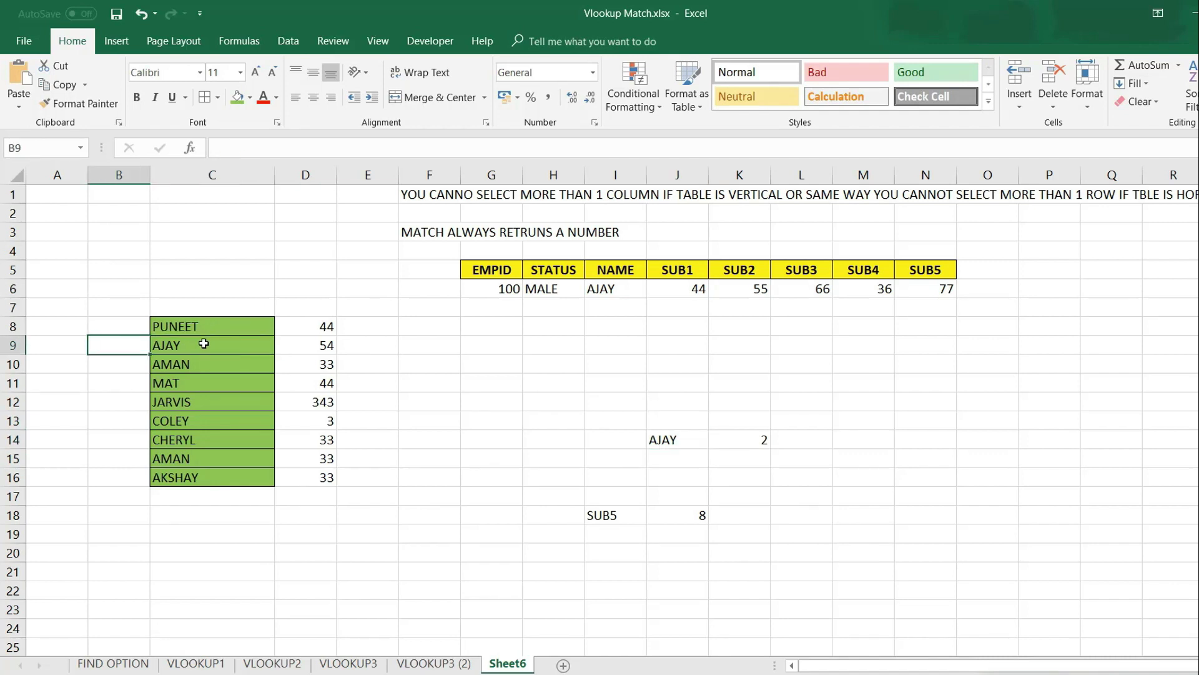
pyautogui.press('Left')
pyautogui.hotkey('shift', 'space')
pyautogui.click(204, 344)
pyautogui.press('Up')
pyautogui.hotkey('ctrl', 'shift', 'Down')
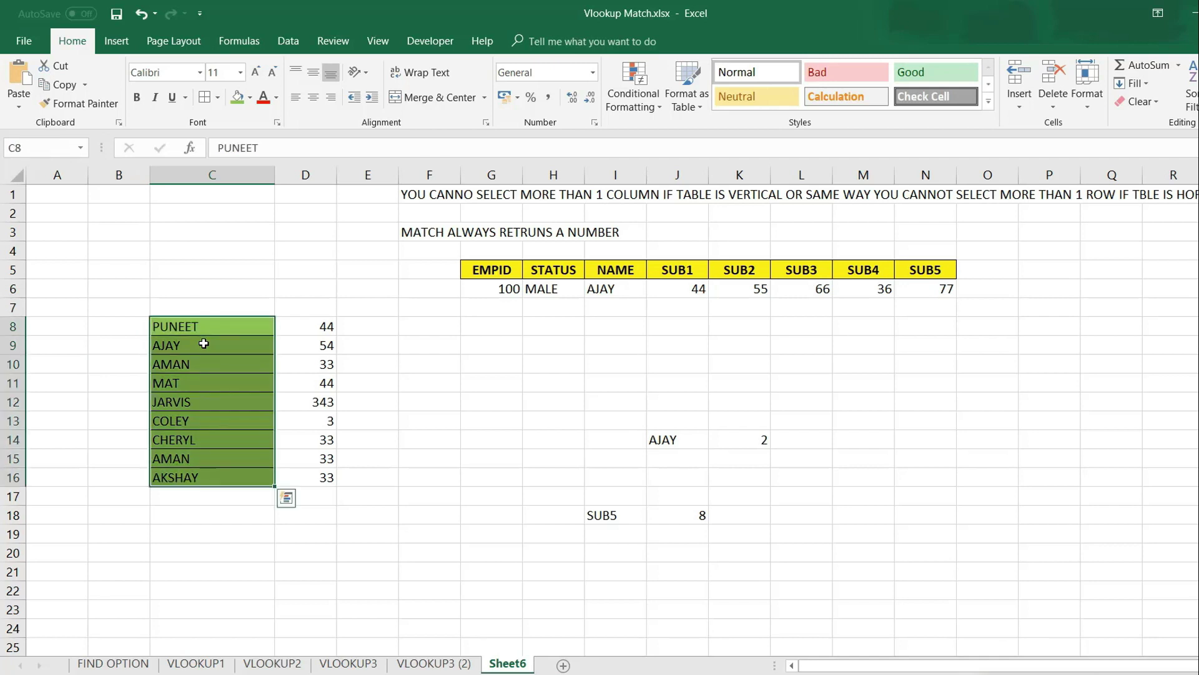
# Select column C from row 1 to the list end, then switch to the VLOOKUP3 (2) sheet
pyautogui.press('Up')
pyautogui.hotkey('ctrl', 'Up')
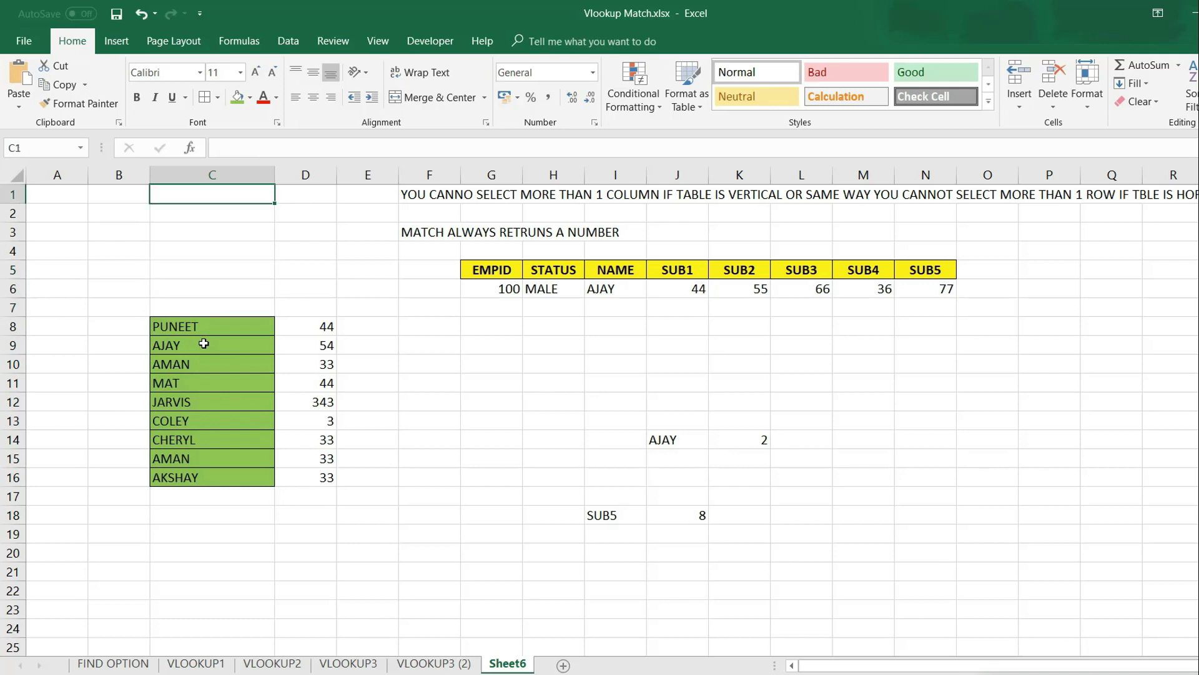
pyautogui.hotkey('shift', 'Right')
pyautogui.hotkey('shift', 'Down')
pyautogui.hotkey('shift', 'Down')
pyautogui.hotkey('shift', 'Down')
pyautogui.hotkey('shift', 'Down')
pyautogui.hotkey('shift', 'Down')
pyautogui.hotkey('shift', 'Down')
pyautogui.hotkey('shift', 'Down')
pyautogui.hotkey('shift', 'Down')
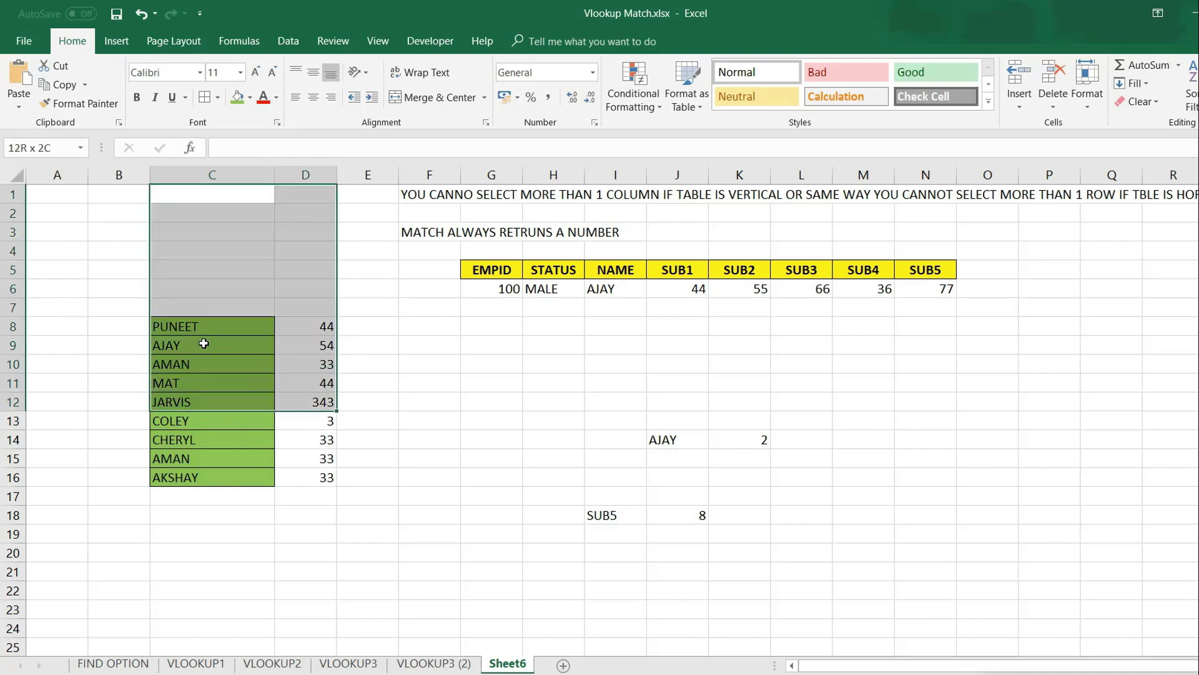
pyautogui.hotkey('shift', 'Down')
pyautogui.hotkey('shift', 'Down')
pyautogui.hotkey('shift', 'Down')
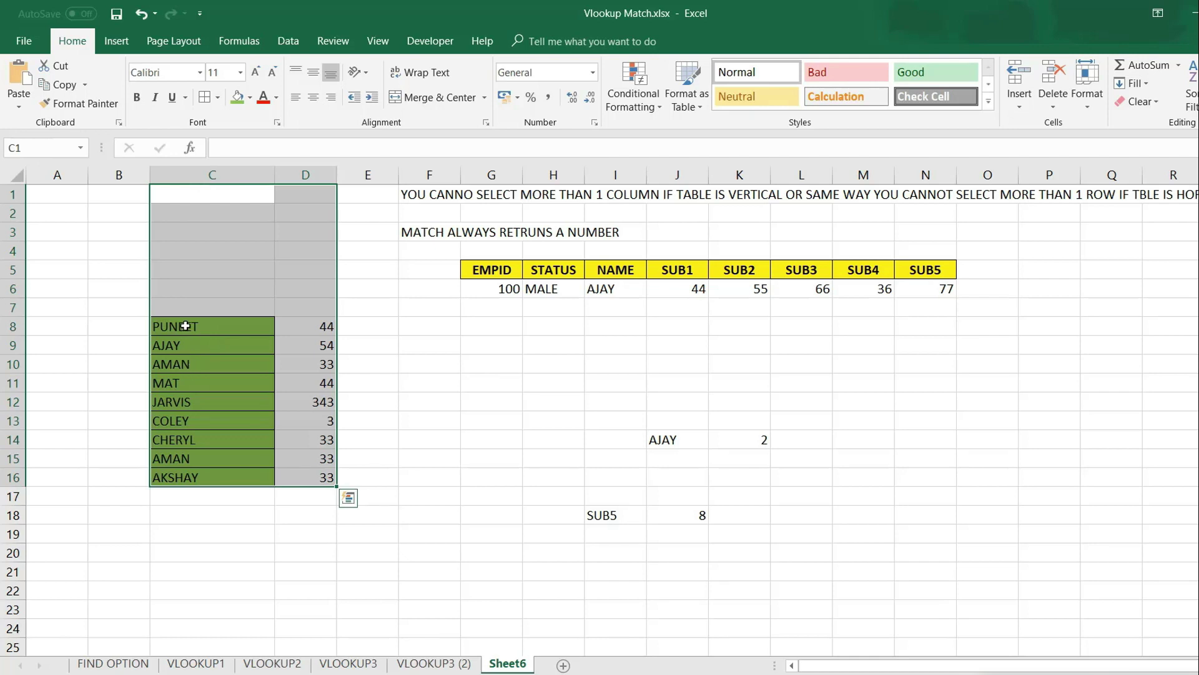
pyautogui.click(192, 193)
pyautogui.keyDown('shift'); pyautogui.click(172, 477); pyautogui.keyUp('shift')
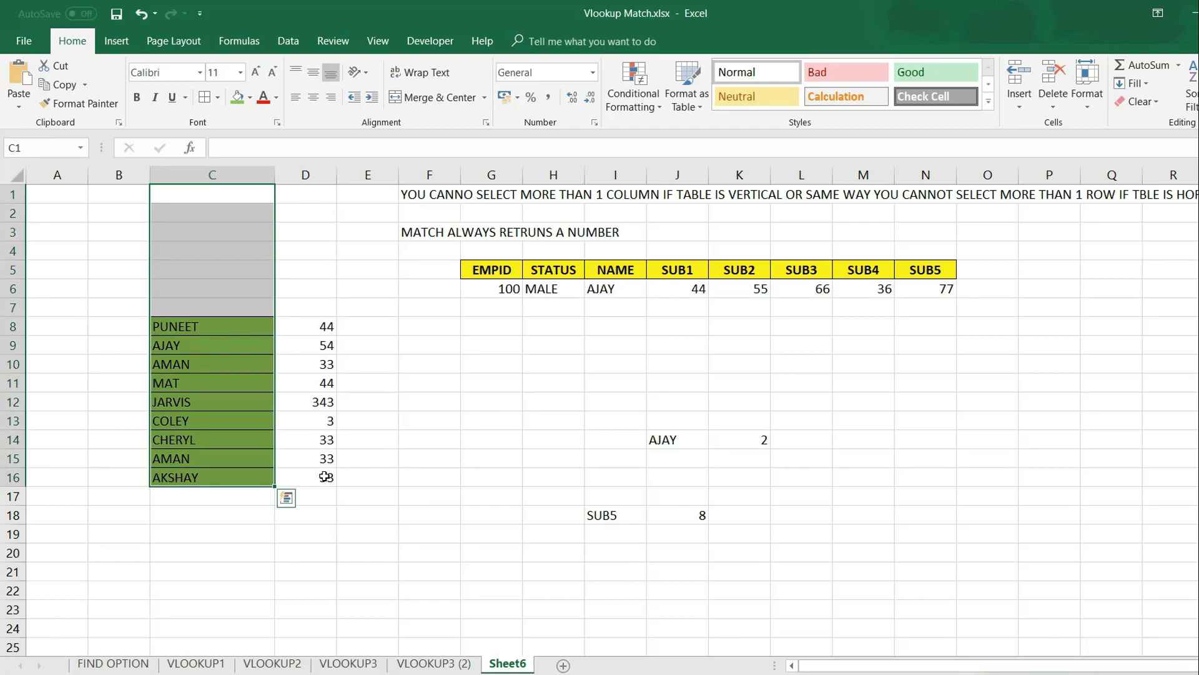
pyautogui.click(434, 663)
# Clear the old column numbers from I23:L23
pyautogui.click(575, 607)
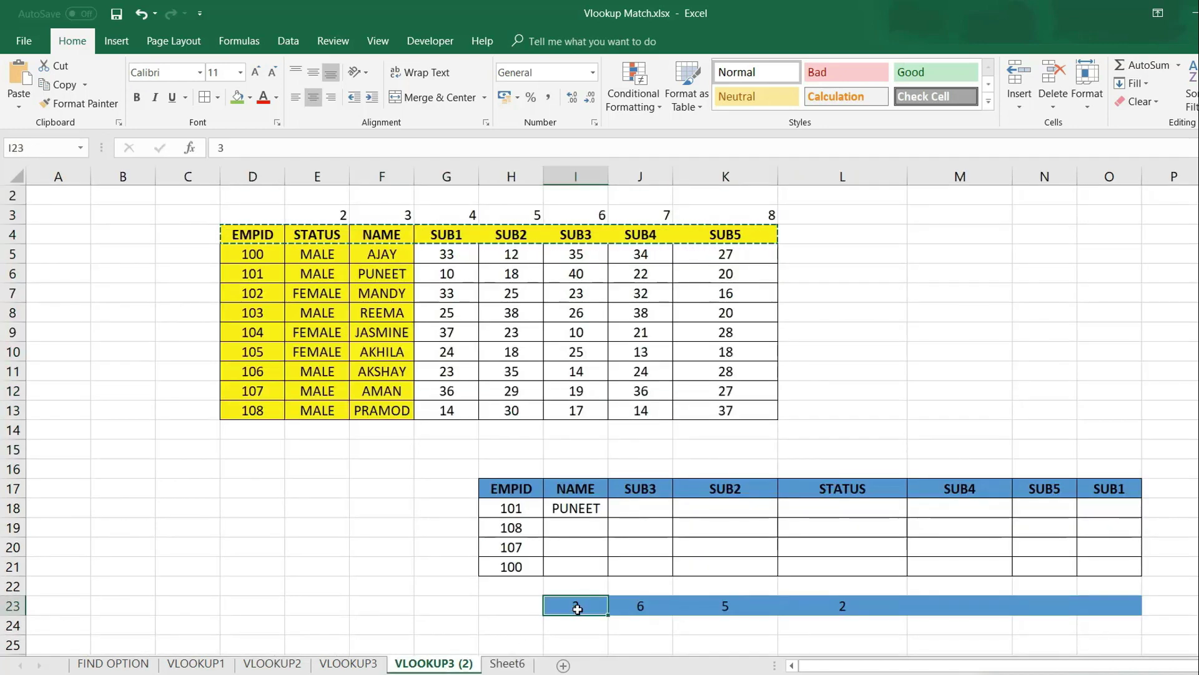
pyautogui.hotkey('shift', 'Right')
pyautogui.hotkey('shift', 'Right')
pyautogui.hotkey('shift', 'Right')
pyautogui.hotkey('shift', 'Right')
pyautogui.press('Delete')
# Draft =MATCH(I17,D4:K4 in I23, cancel it, and restart as =MATCH(F4
pyautogui.click(577, 608)
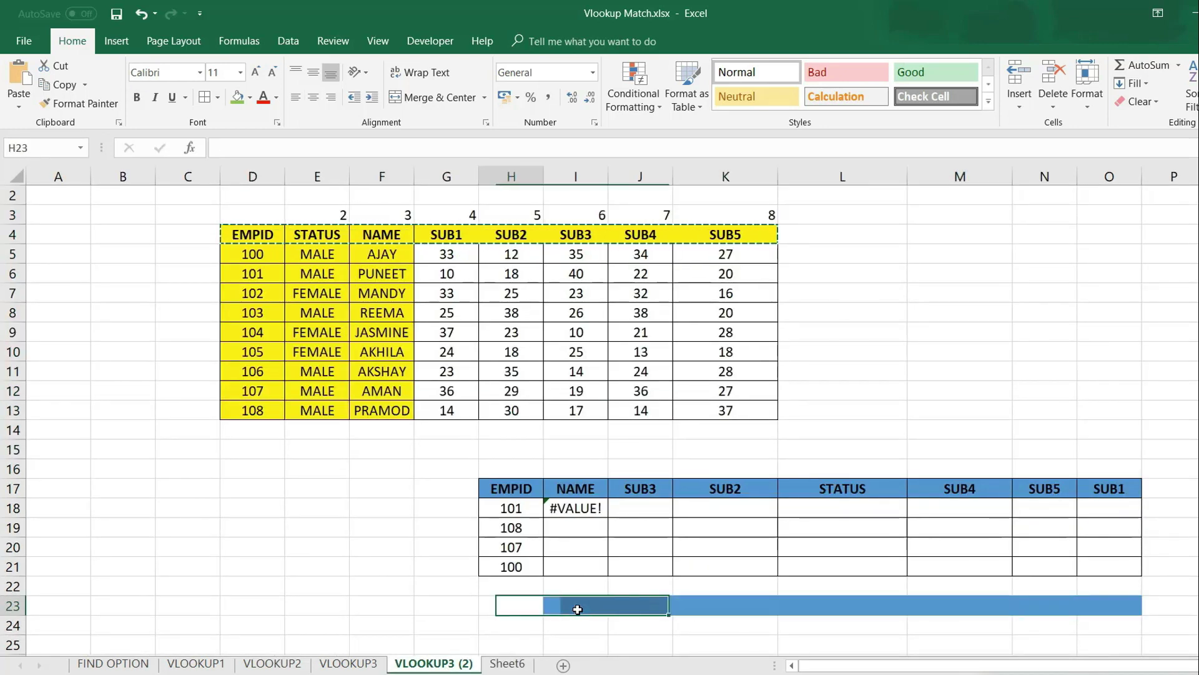
pyautogui.write('=MATCH(')
pyautogui.click(575, 489)
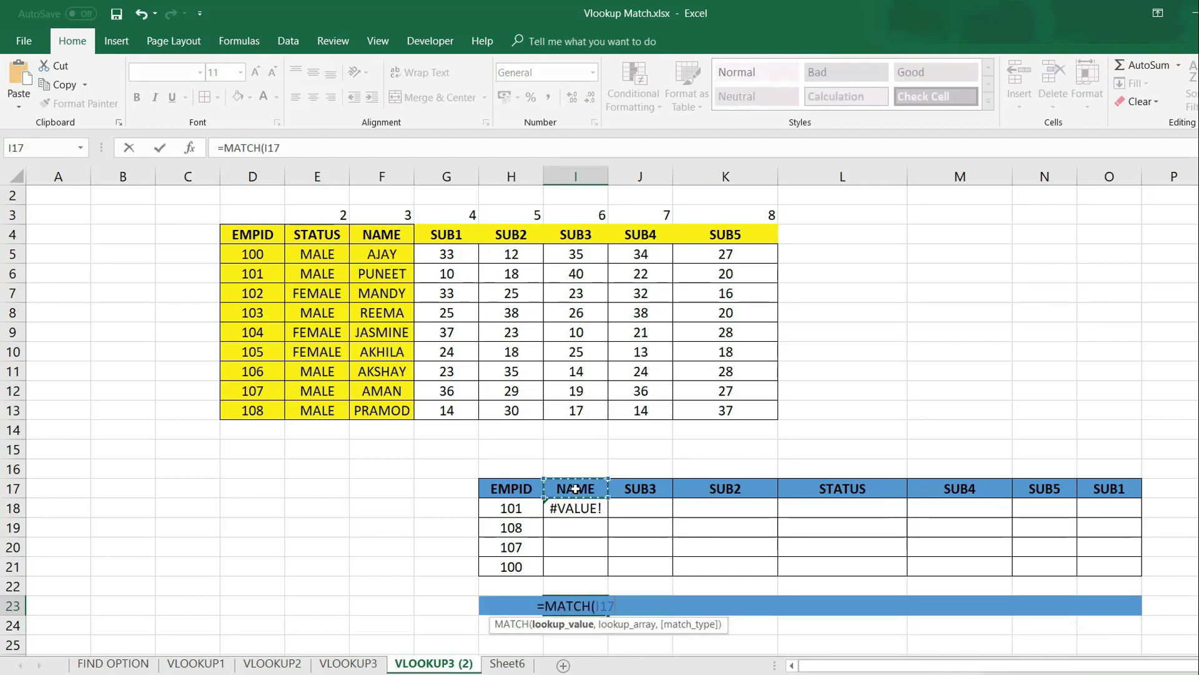
pyautogui.write(',')
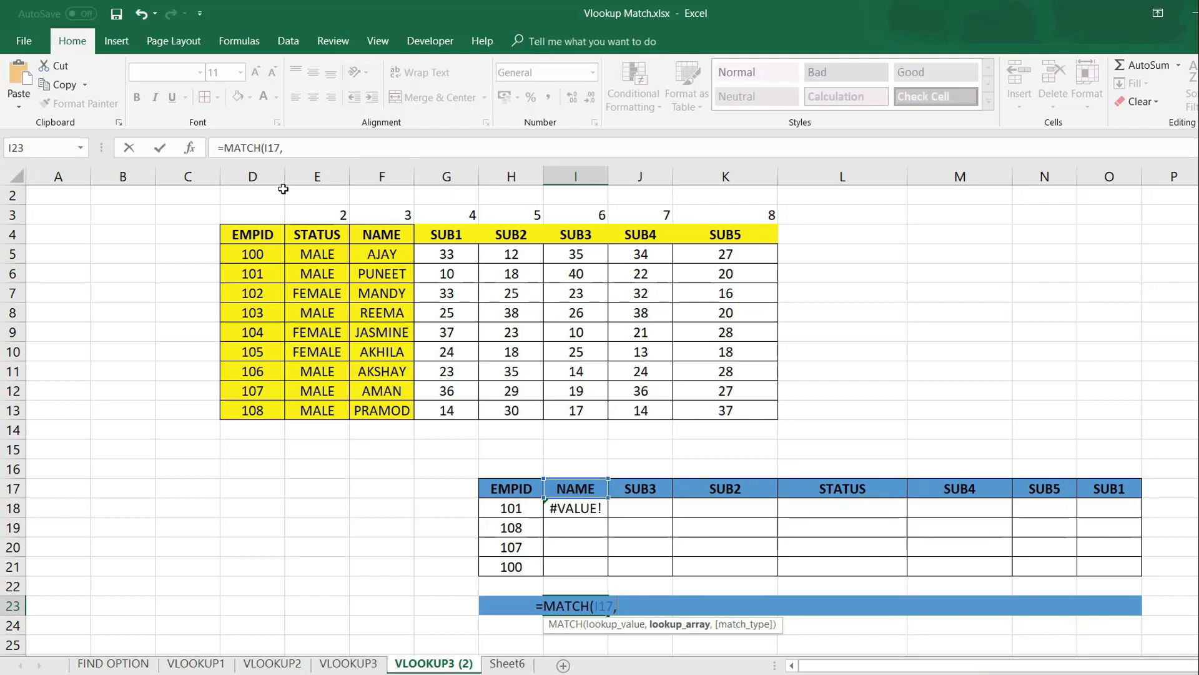
pyautogui.click(250, 233)
pyautogui.moveTo(740, 237); pyautogui.dragTo(749, 237)
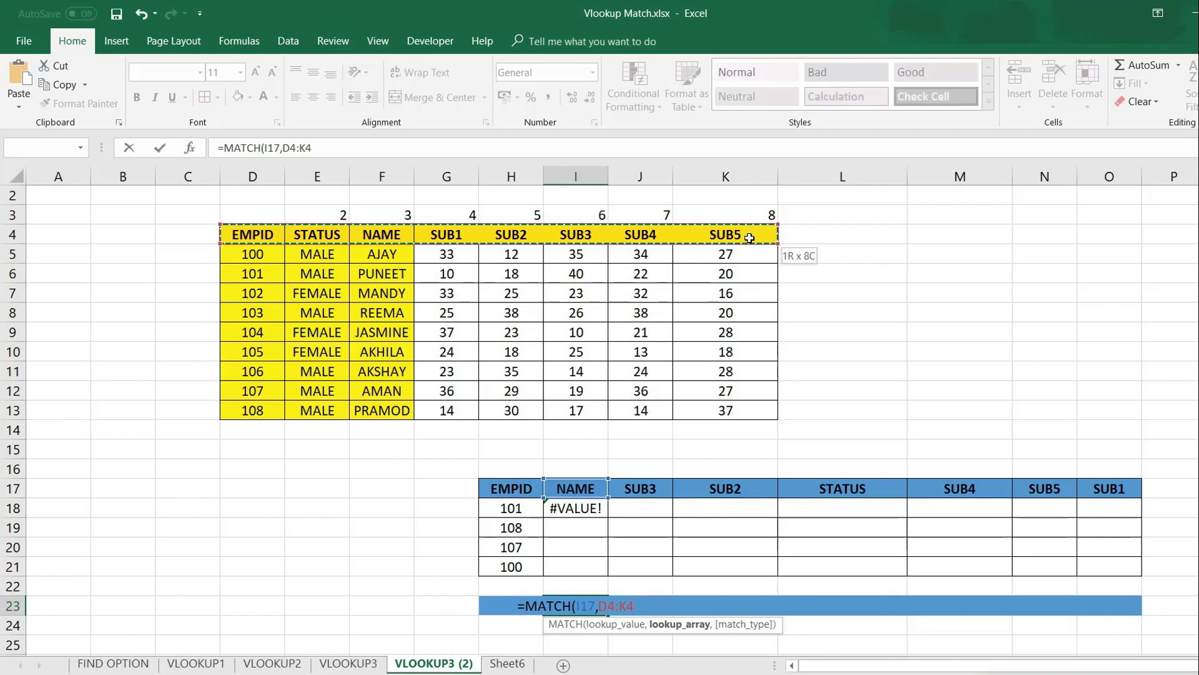
pyautogui.press('Escape')
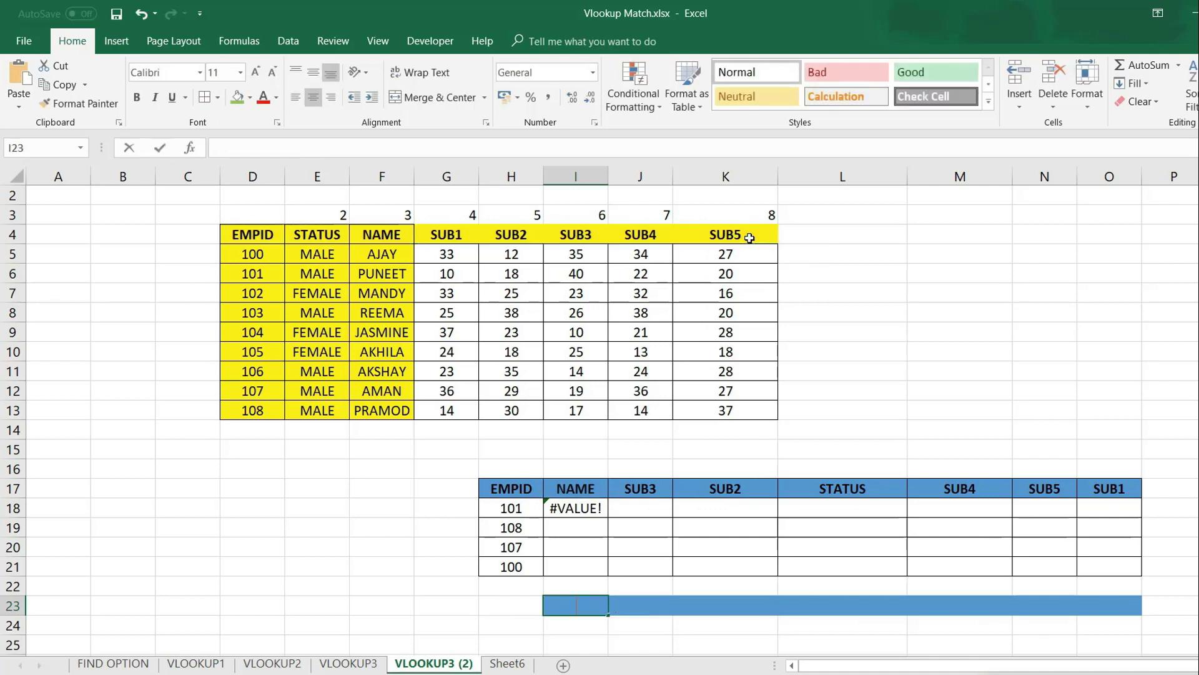
pyautogui.write('=MATCH')
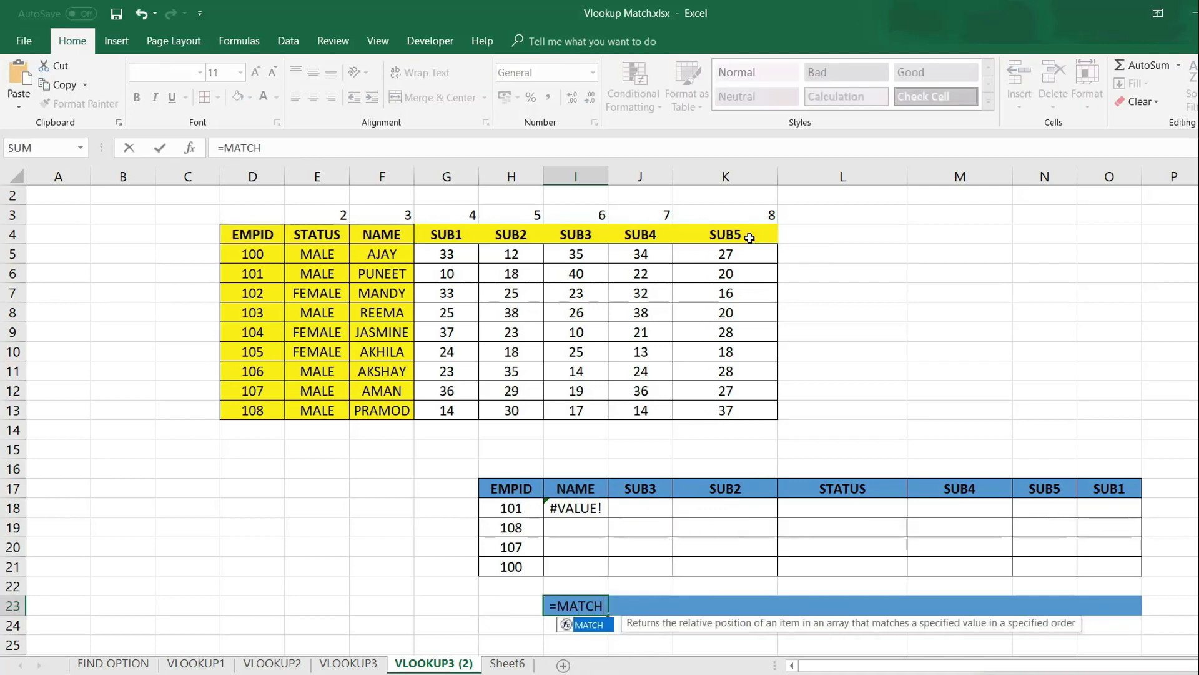
pyautogui.write('(')
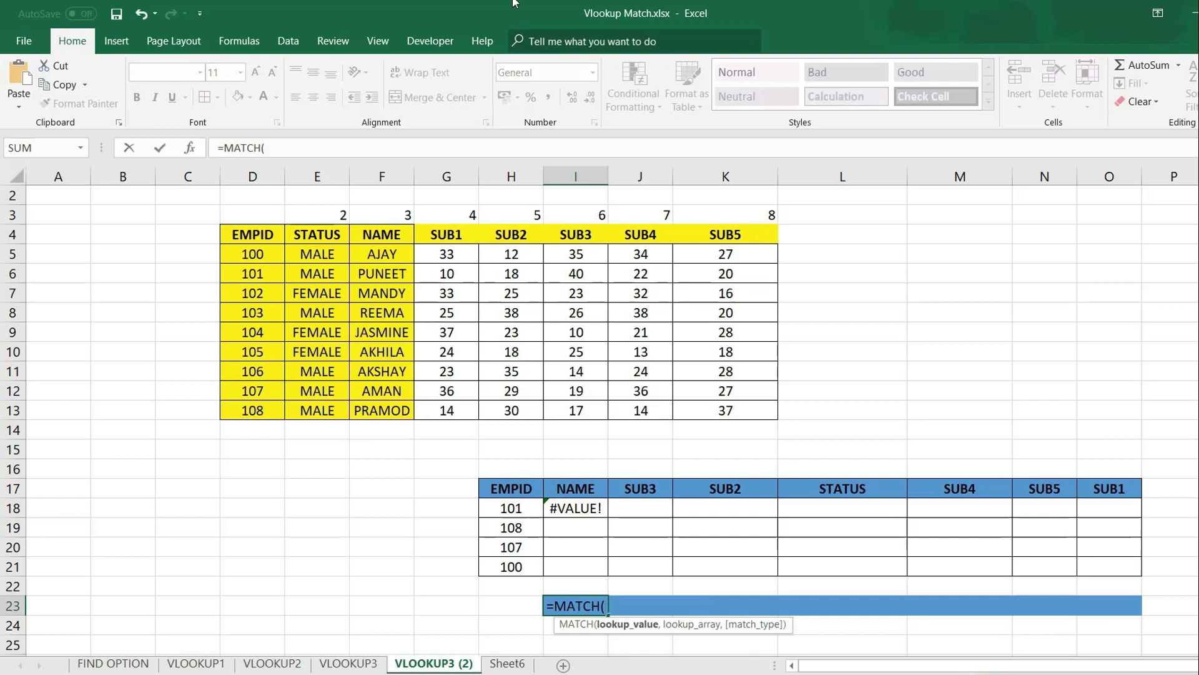
pyautogui.click(385, 236)
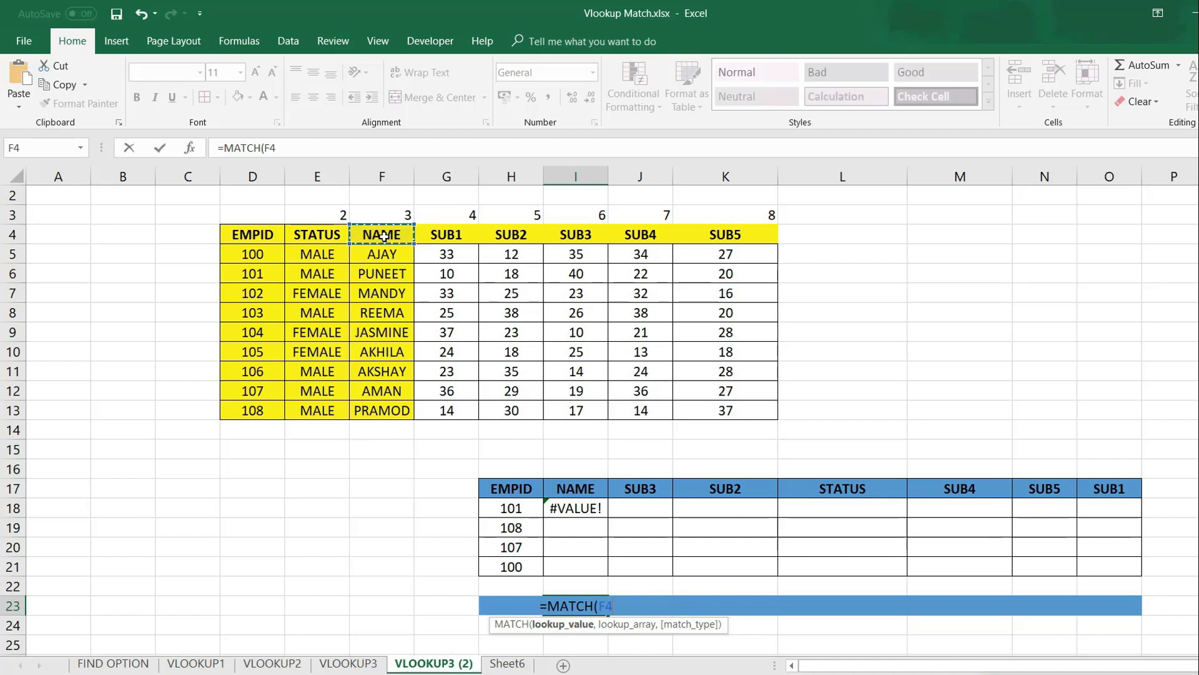
# Remove the wrong F4 reference, returning the I23 formula to =MATCH(
pyautogui.press('Right')
pyautogui.press('Right')
pyautogui.press('Right')
pyautogui.press('Right')
pyautogui.press('Right')
pyautogui.press('Right')
pyautogui.press('Right')
pyautogui.press('Right')
pyautogui.press('Right')
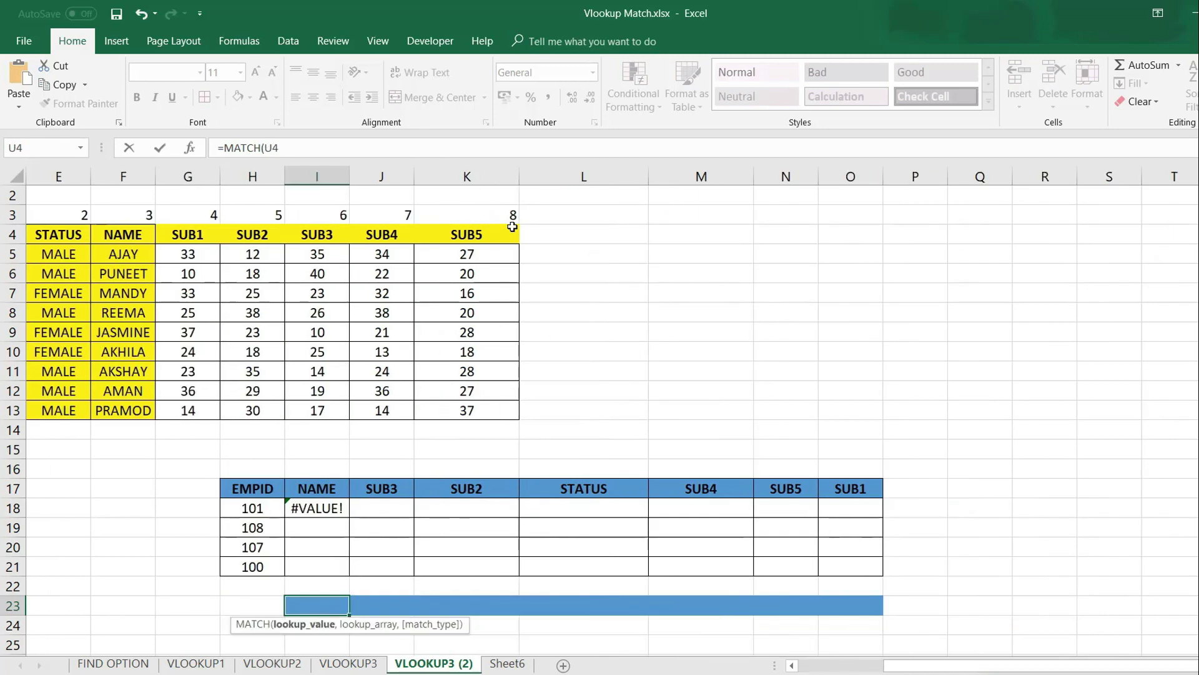
pyautogui.hscroll(-5, 512, 226)
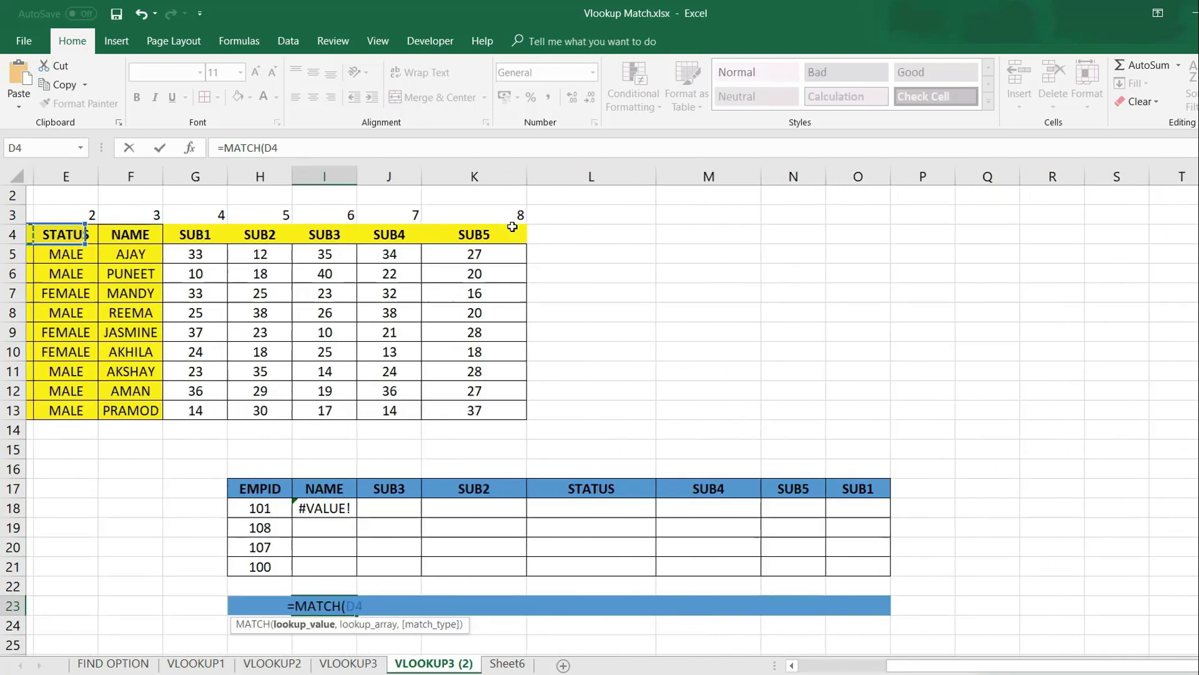
pyautogui.click(394, 488)
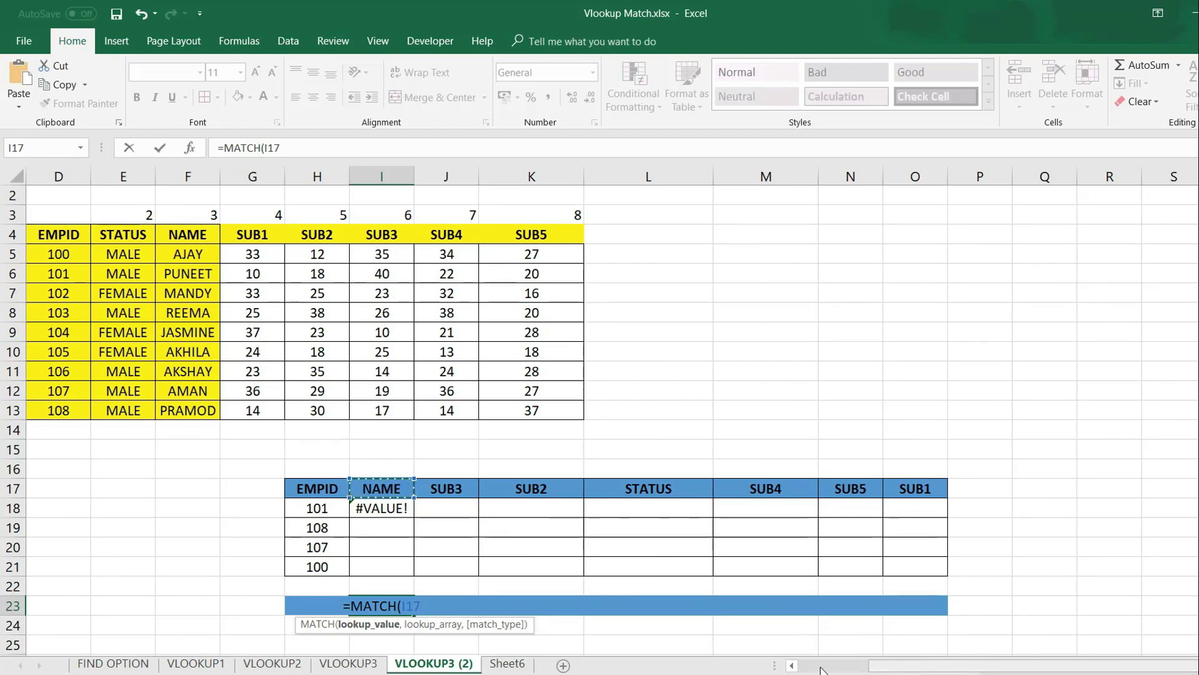
pyautogui.hscroll(-3, 824, 670)
pyautogui.click(388, 236)
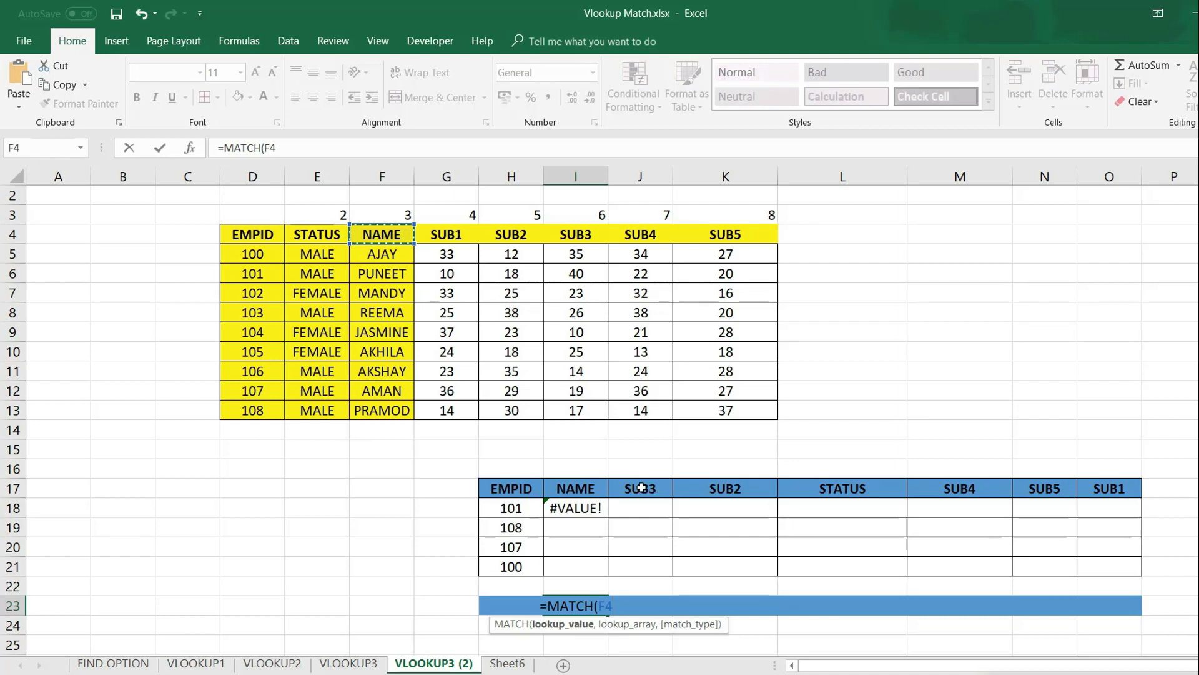
pyautogui.press('BackSpace')
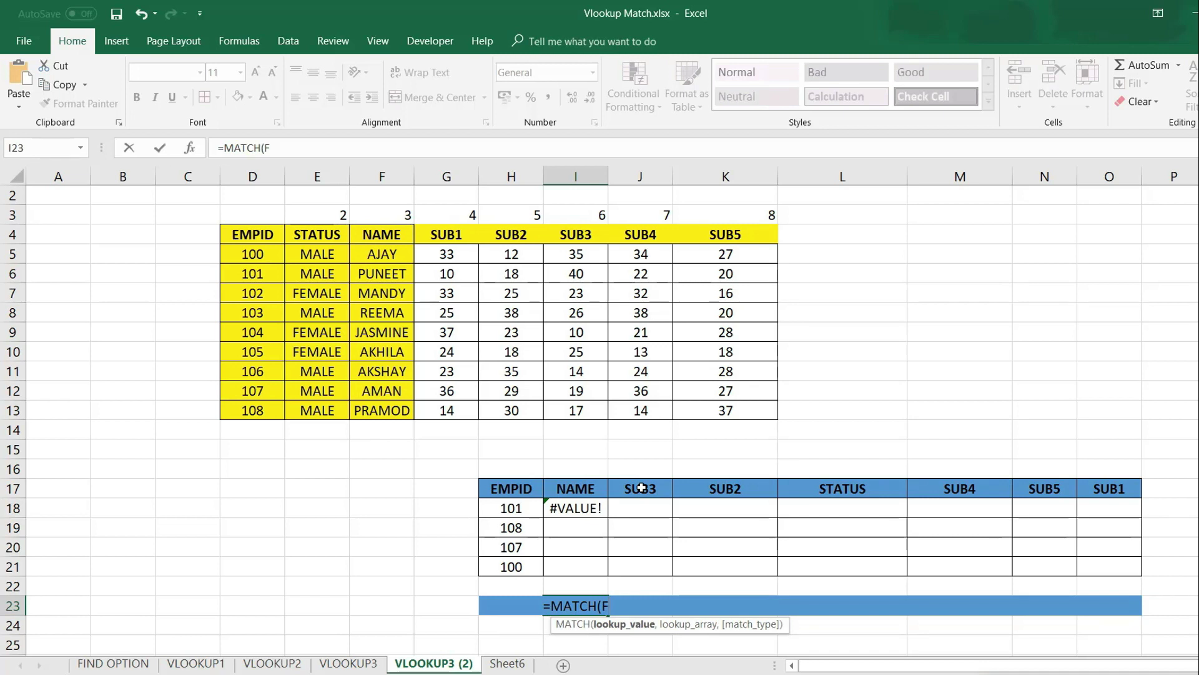
pyautogui.press('BackSpace')
pyautogui.press('BackSpace')
pyautogui.write('(')
# Complete =MATCH(I17,D4:K4,0) in I23, returning 3 so I18 shows PUNEET
pyautogui.click(580, 487)
pyautogui.write(',')
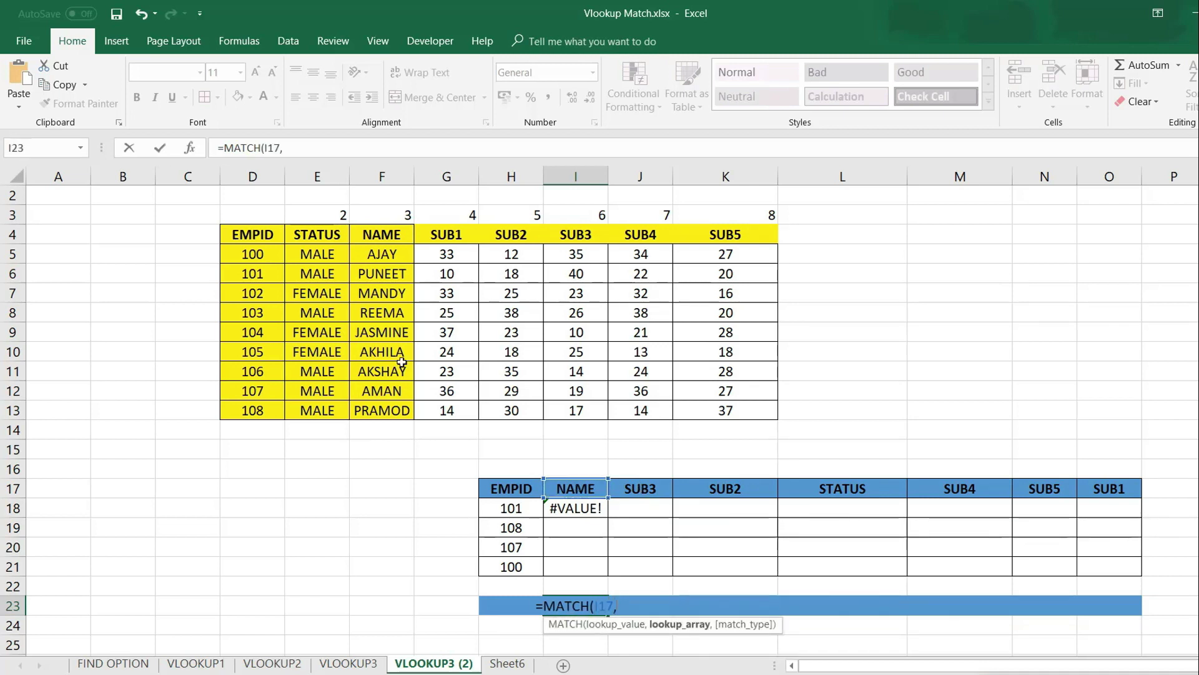
pyautogui.click(267, 231)
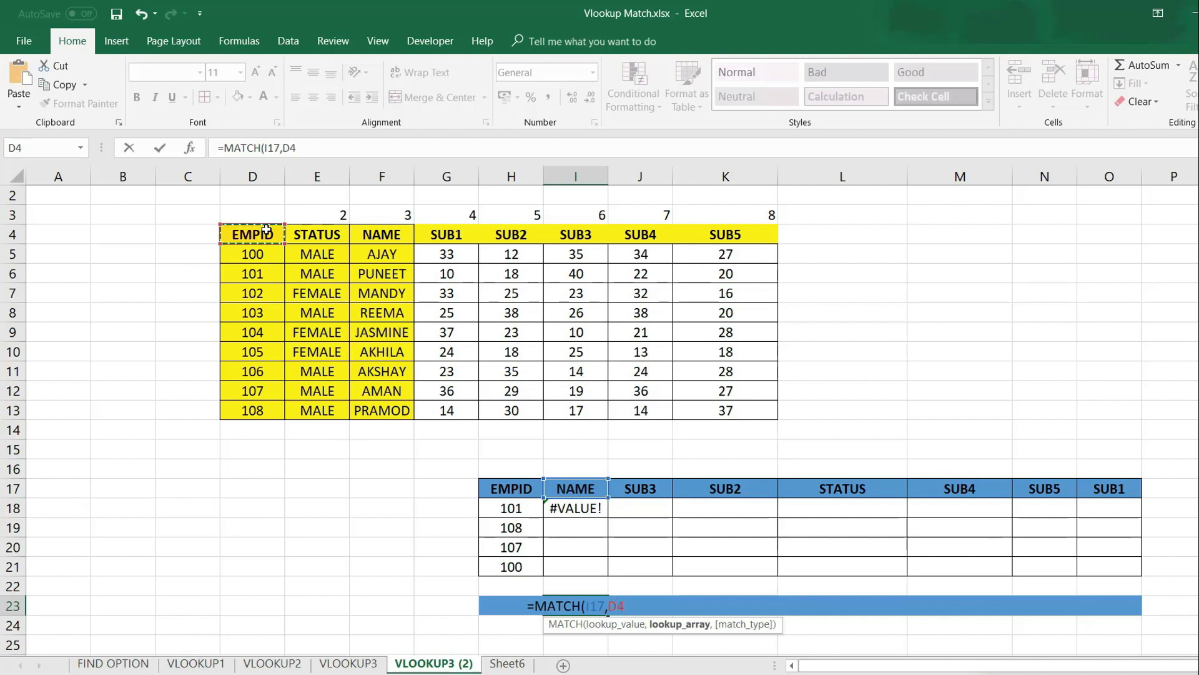
pyautogui.hotkey('ctrl', 'shift', 'Right')
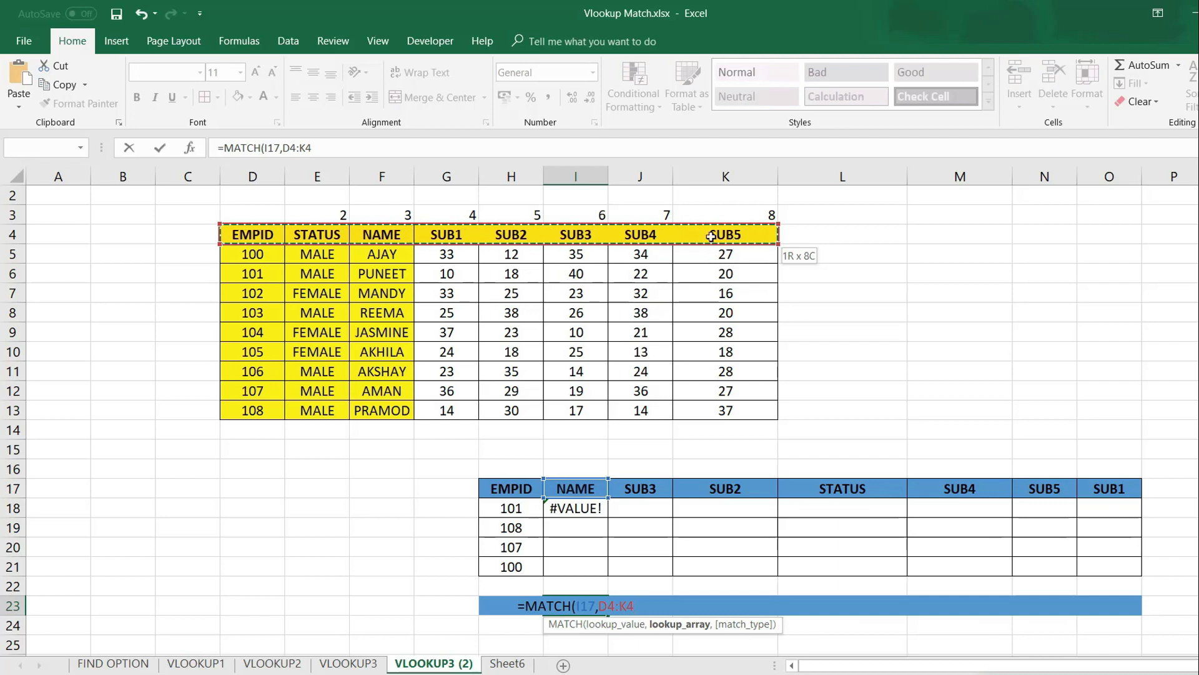
pyautogui.click(344, 148)
pyautogui.write(',')
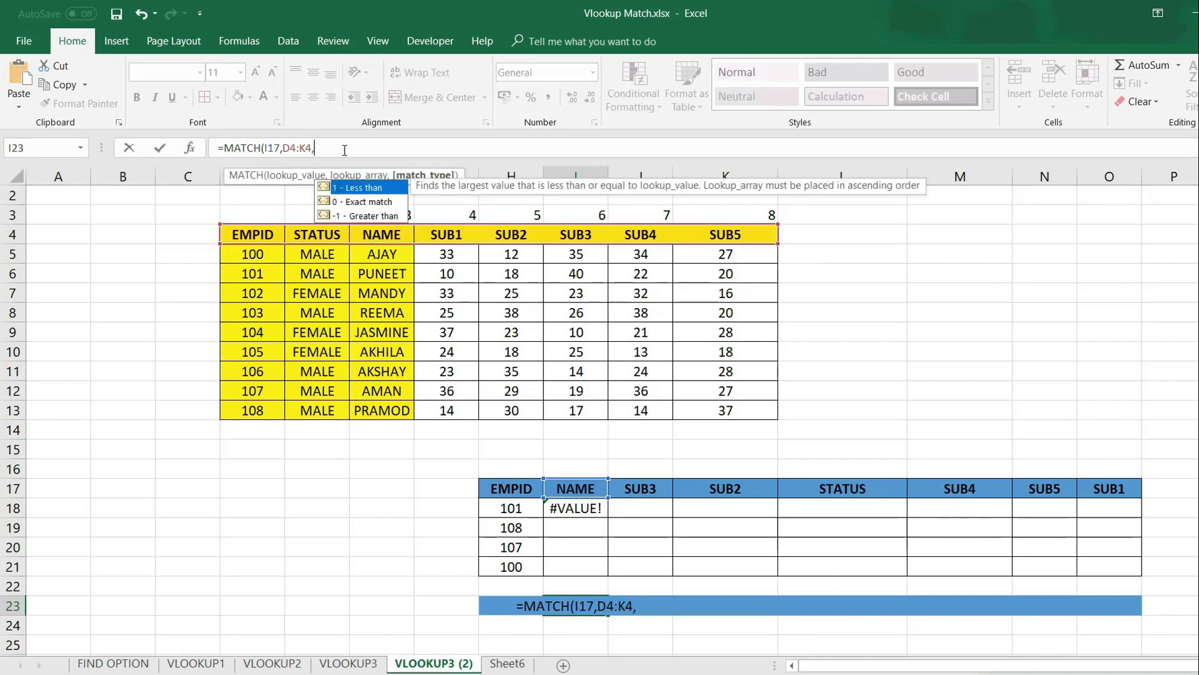
pyautogui.write('0)')
pyautogui.press('Return')
pyautogui.press('Up')
pyautogui.press('Up')
pyautogui.press('Up')
pyautogui.press('Up')
pyautogui.press('Up')
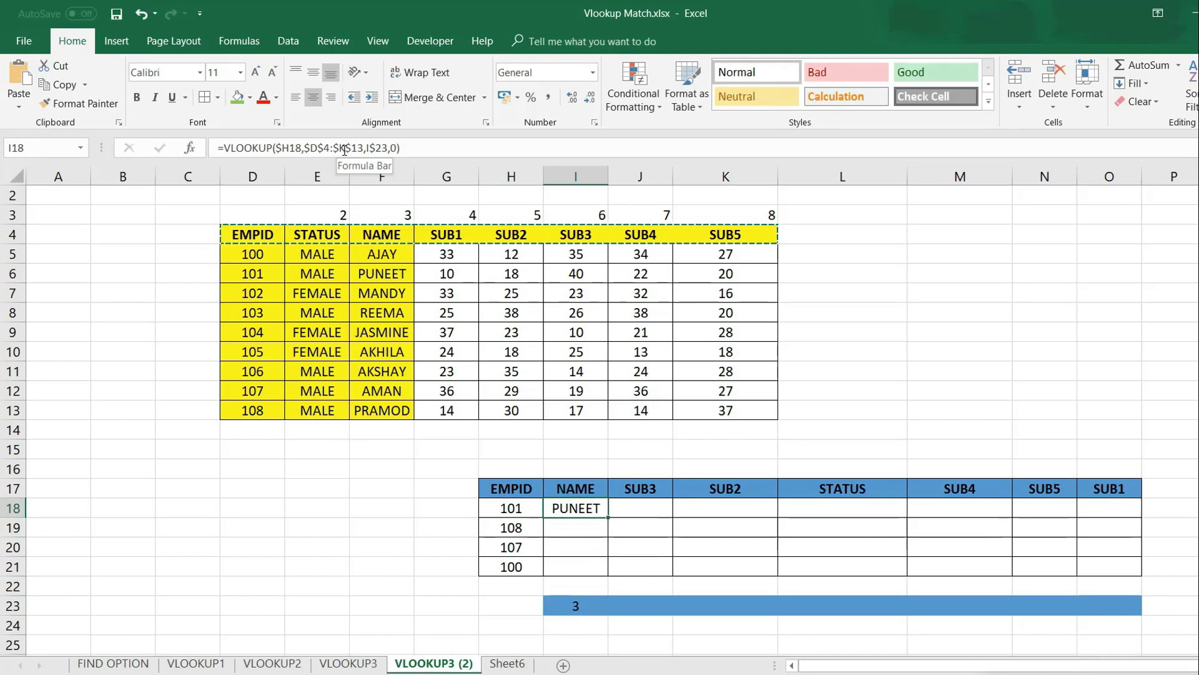
# Rename the I17 header to STATUS, then SUB5, and check I23's MATCH result
pyautogui.click(580, 479)
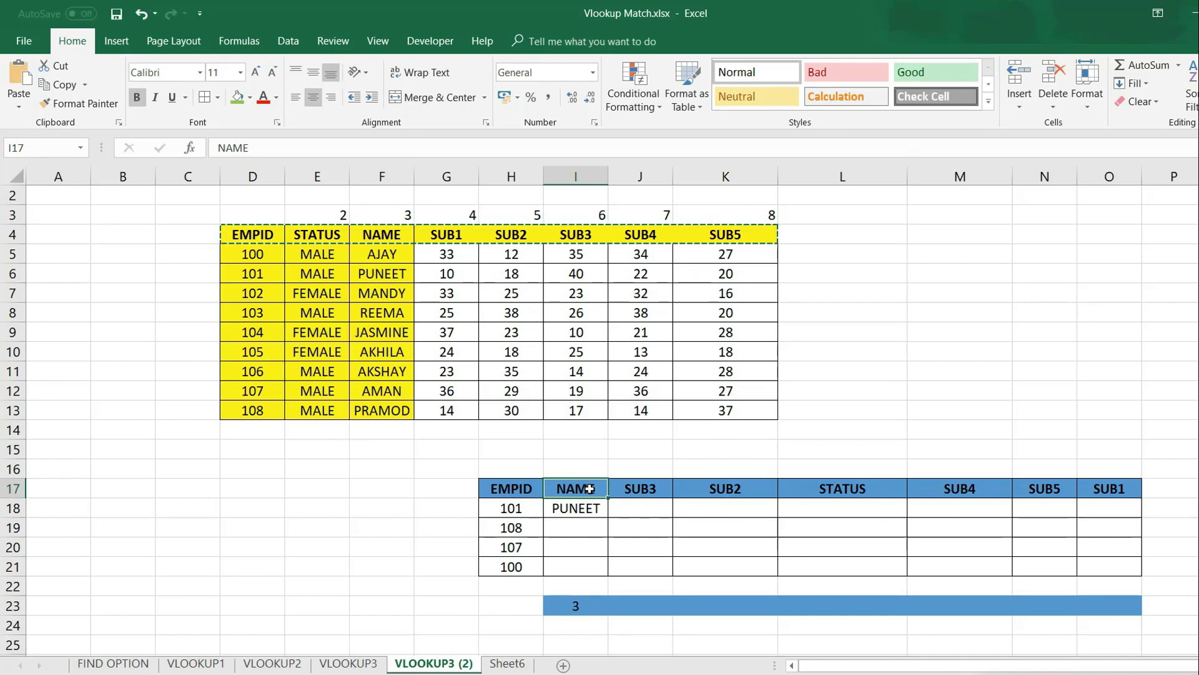
pyautogui.write('STATUS')
pyautogui.press('Return')
pyautogui.click(590, 489)
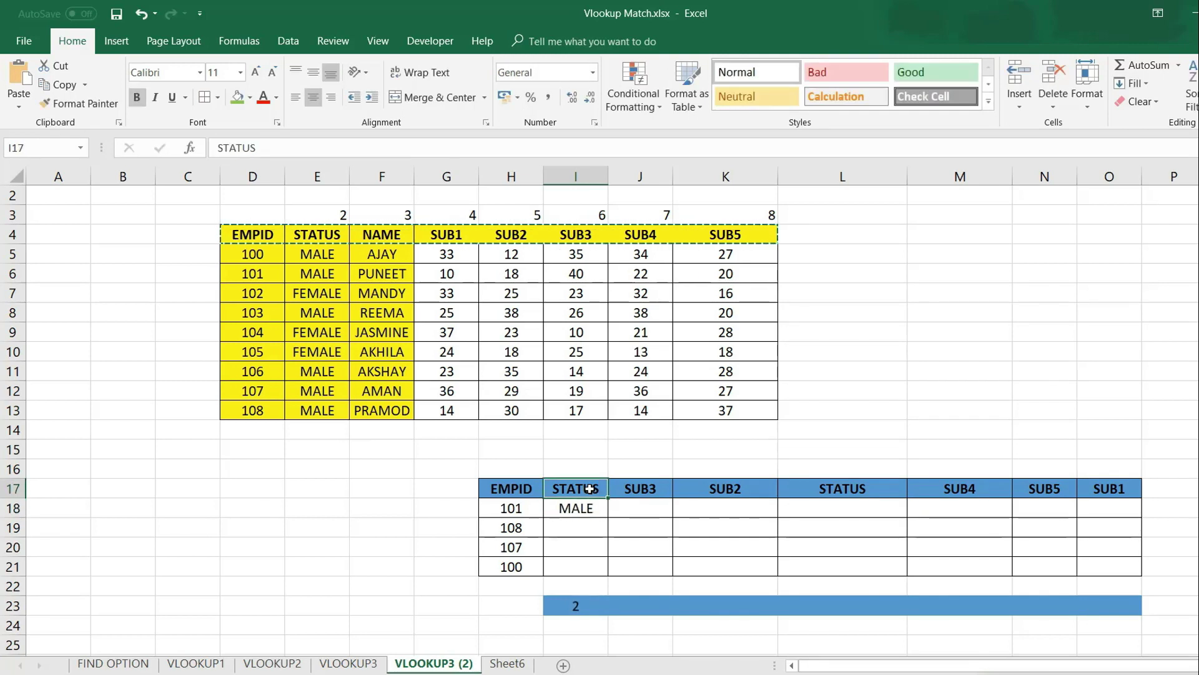
pyautogui.write('SUB5')
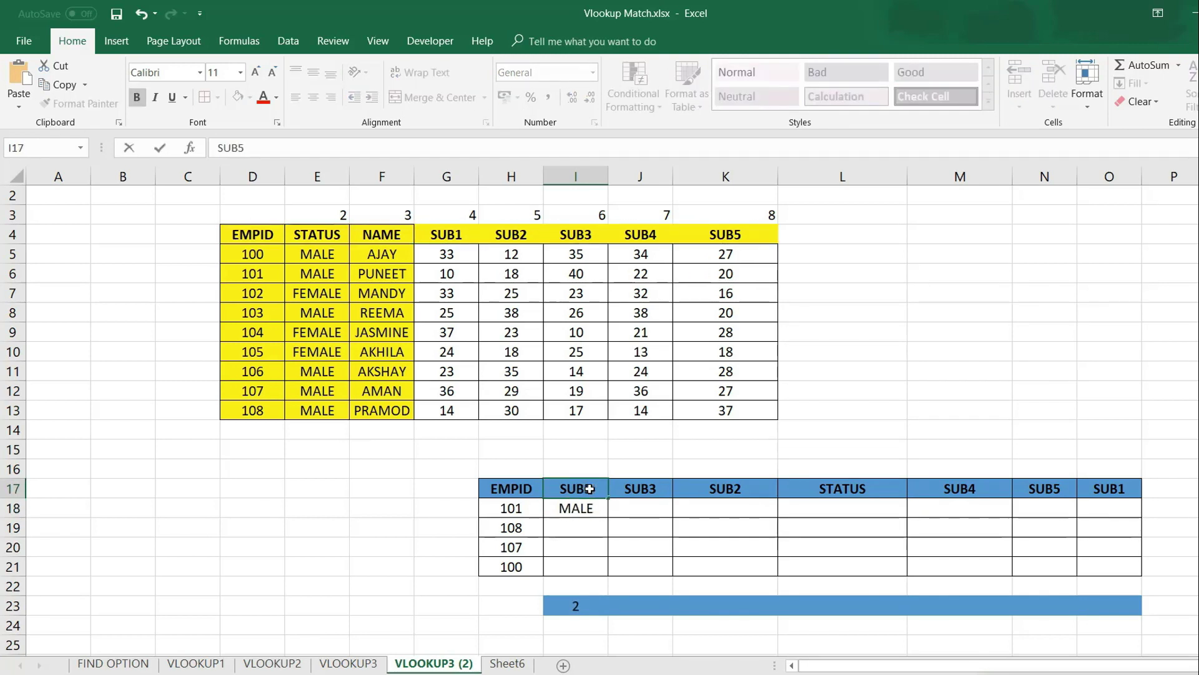
pyautogui.hotkey('ctrl', 'Return')
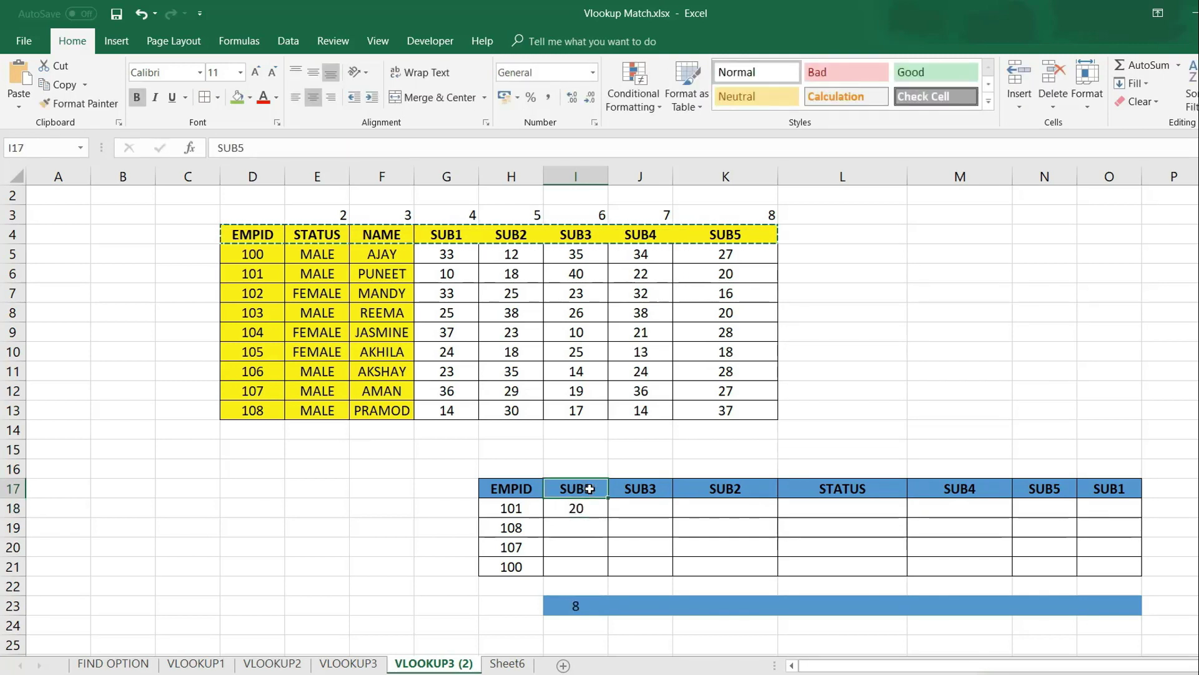
pyautogui.click(581, 606)
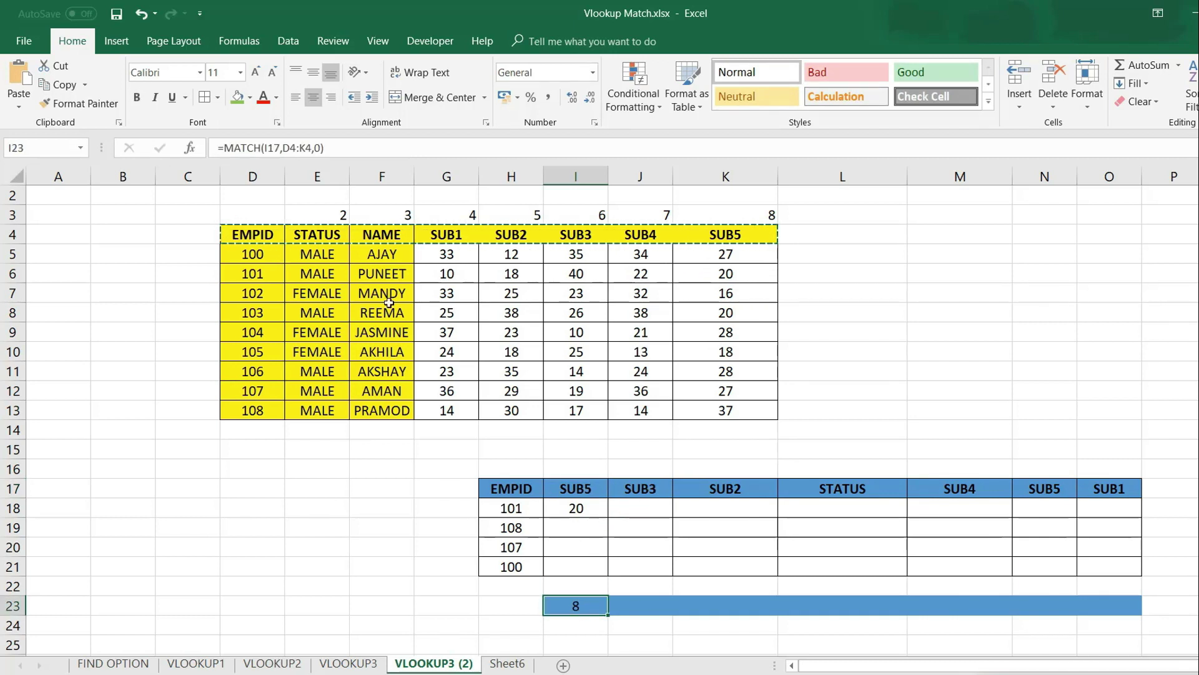
# Fix the header's stray space so I17 reads SUB5, giving 8 in I23 and 20 in I18
pyautogui.doubleClick(586, 485)
pyautogui.press('BackSpace')
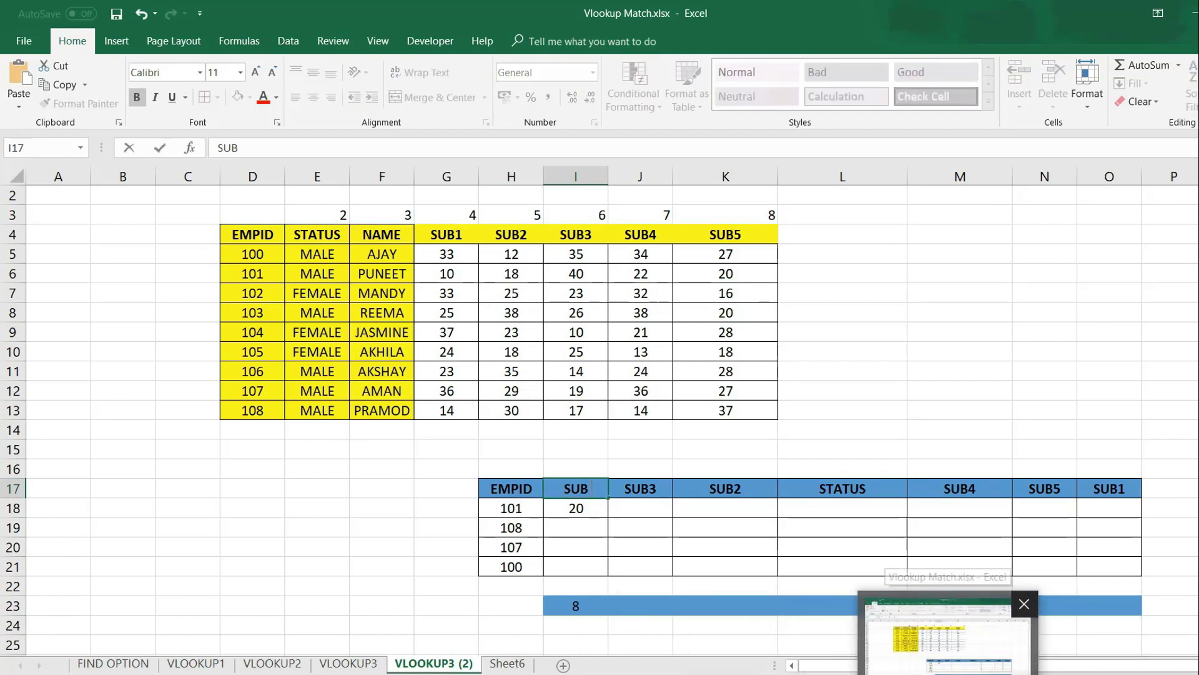
pyautogui.write('5')
pyautogui.press('Return')
pyautogui.press('Down')
pyautogui.press('Down')
pyautogui.press('Down')
pyautogui.press('Down')
pyautogui.press('Down')
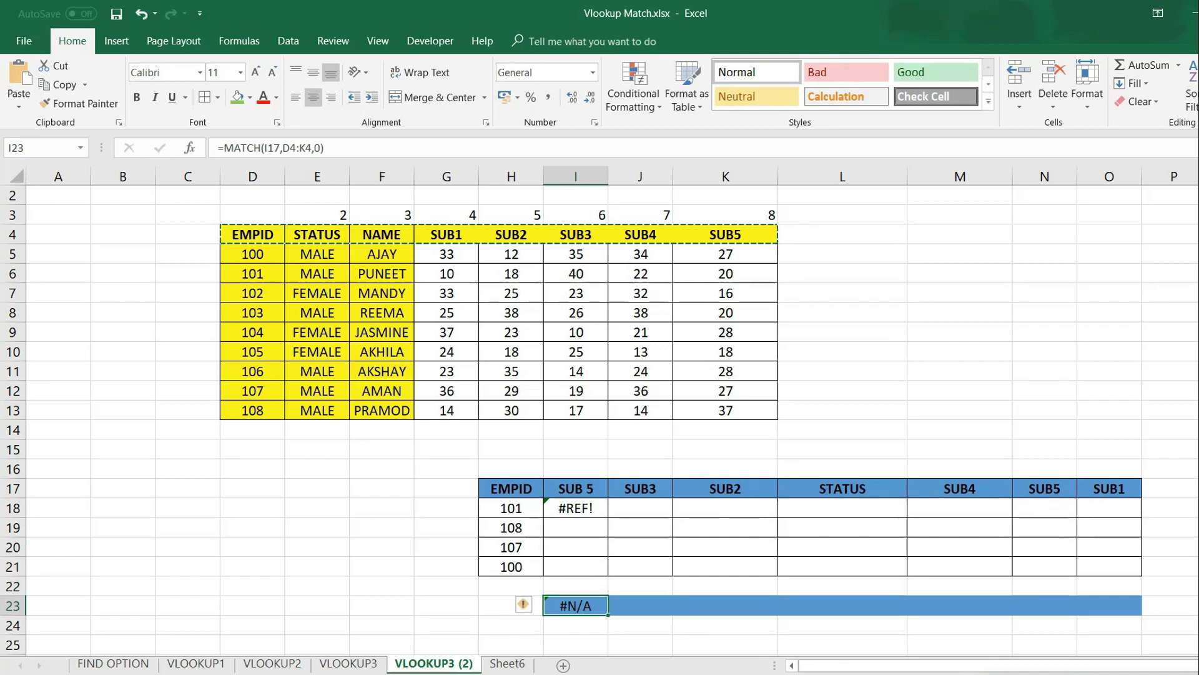
pyautogui.click(562, 483)
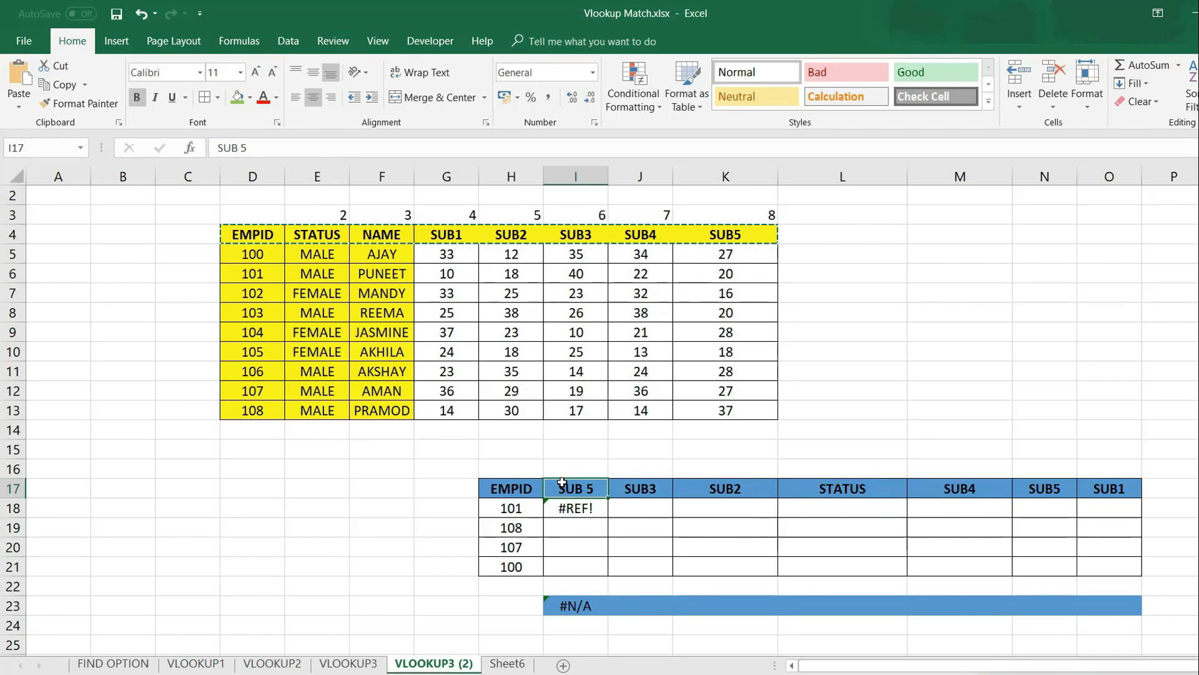
pyautogui.click(243, 148)
pyautogui.press('BackSpace')
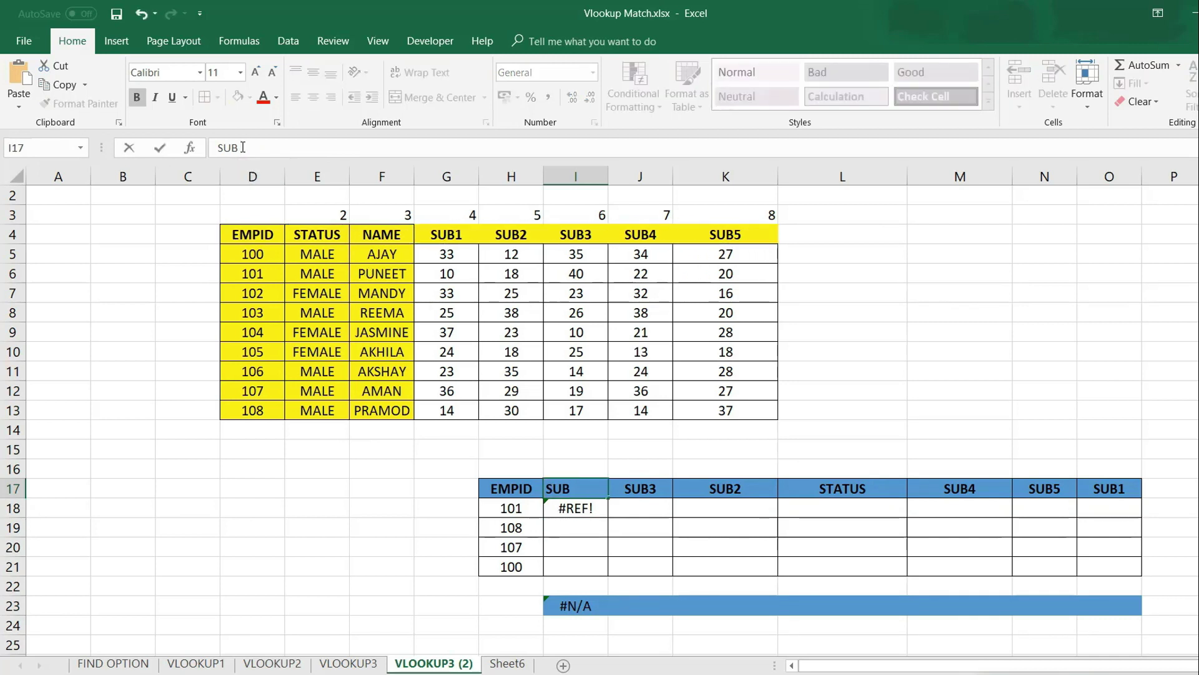
pyautogui.write('5')
pyautogui.press('Return')
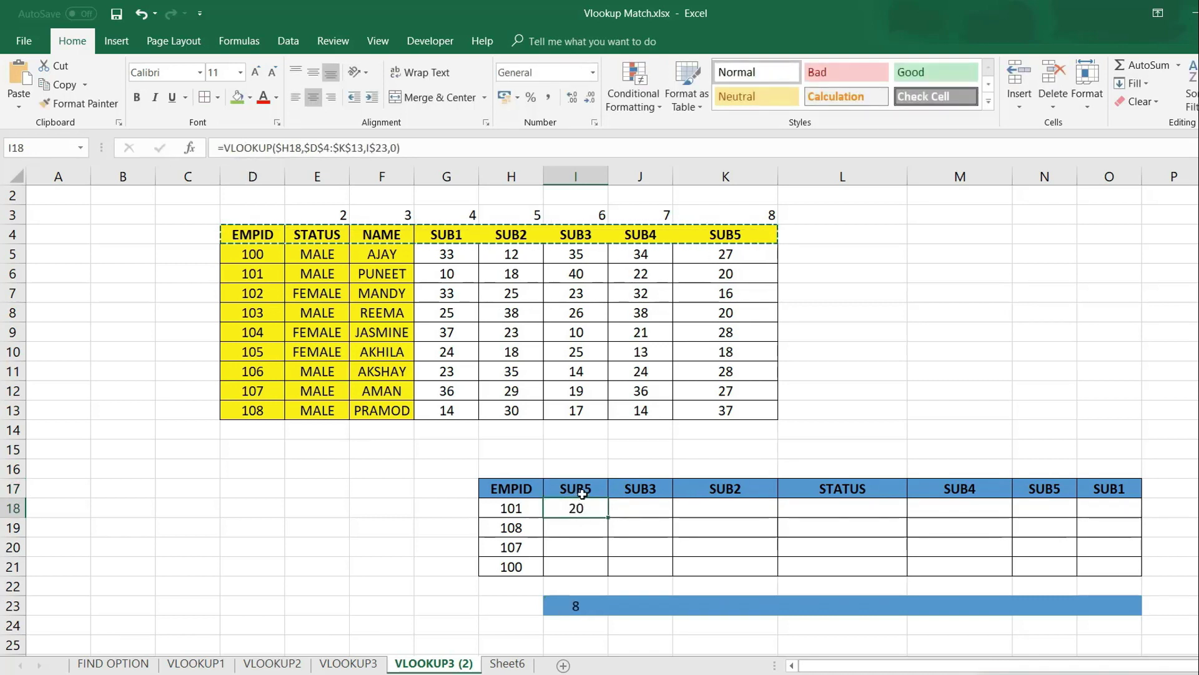
# Fill I23's MATCH formula into J23 and I18's VLOOKUP formula into J18
pyautogui.click(577, 607)
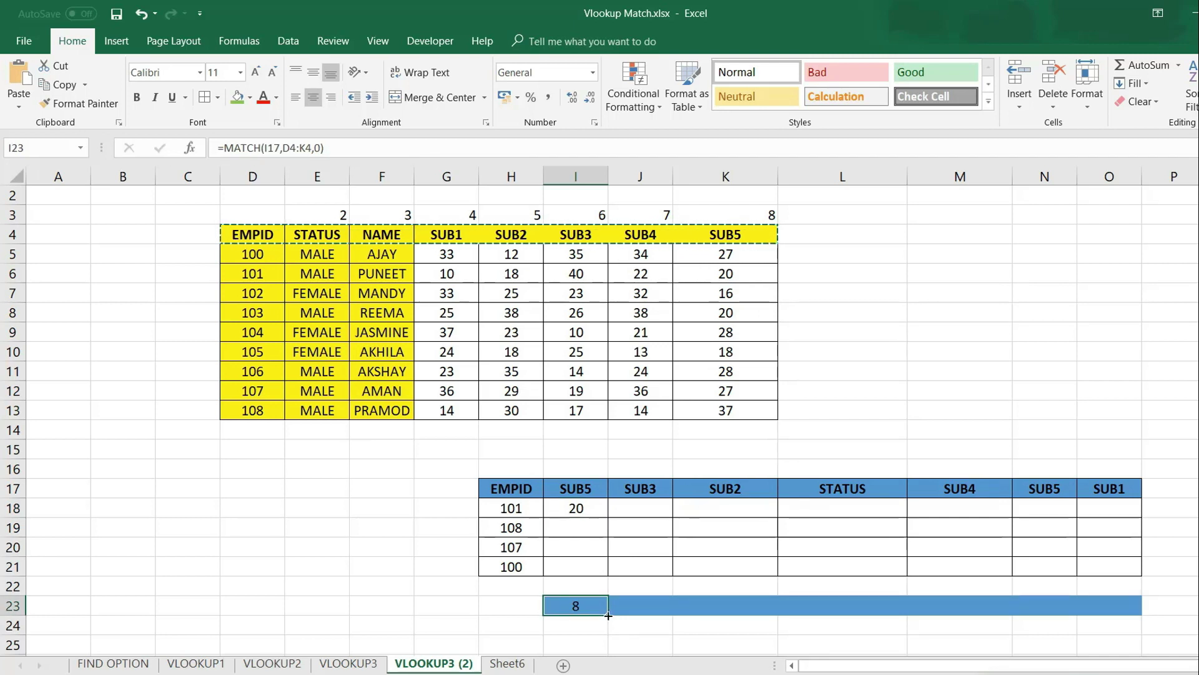
pyautogui.moveTo(609, 616); pyautogui.dragTo(670, 618)
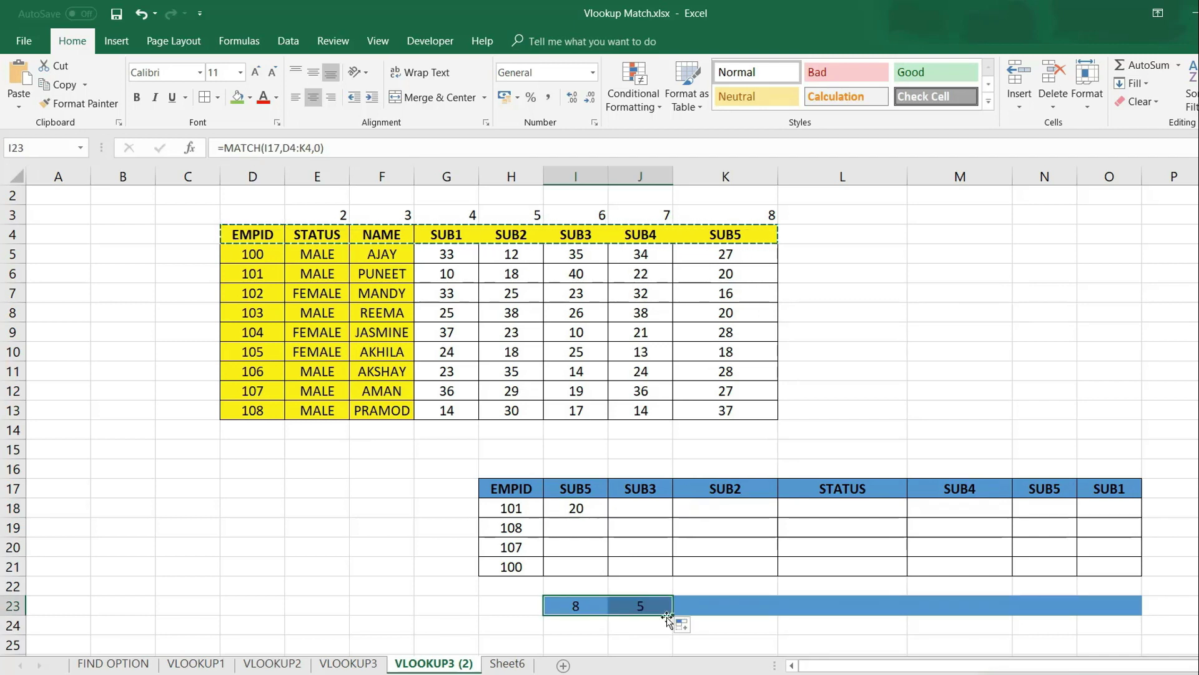
pyautogui.click(587, 515)
pyautogui.click(362, 147)
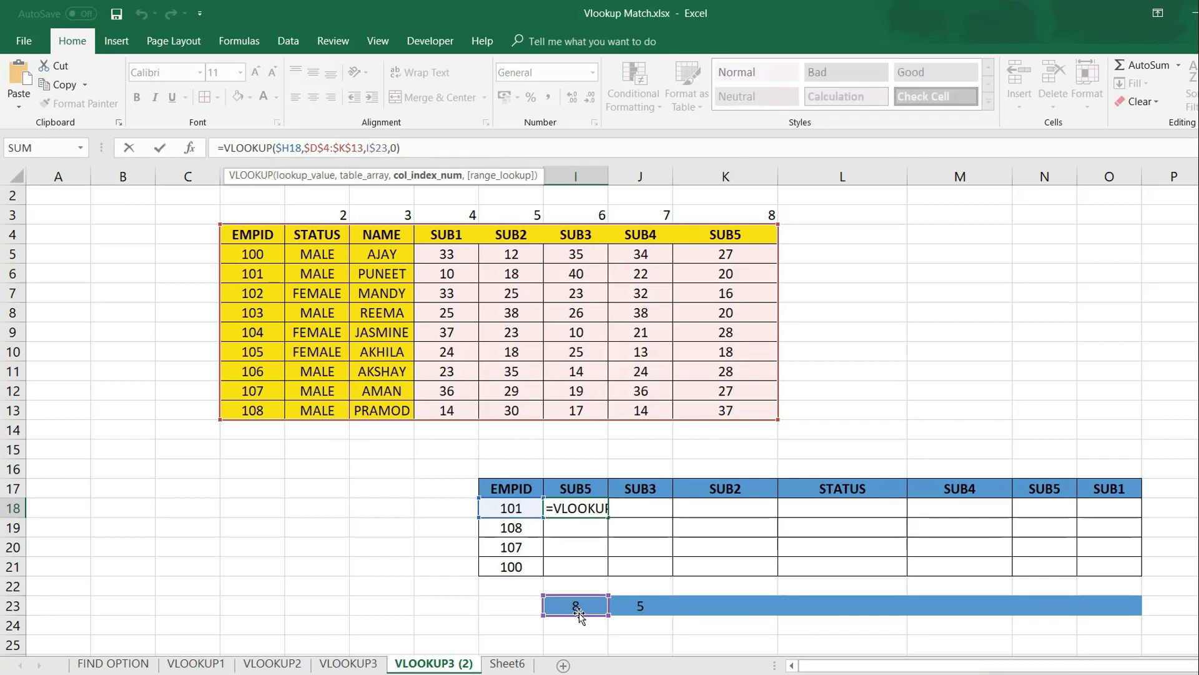
pyautogui.hotkey('ctrl', 'Return')
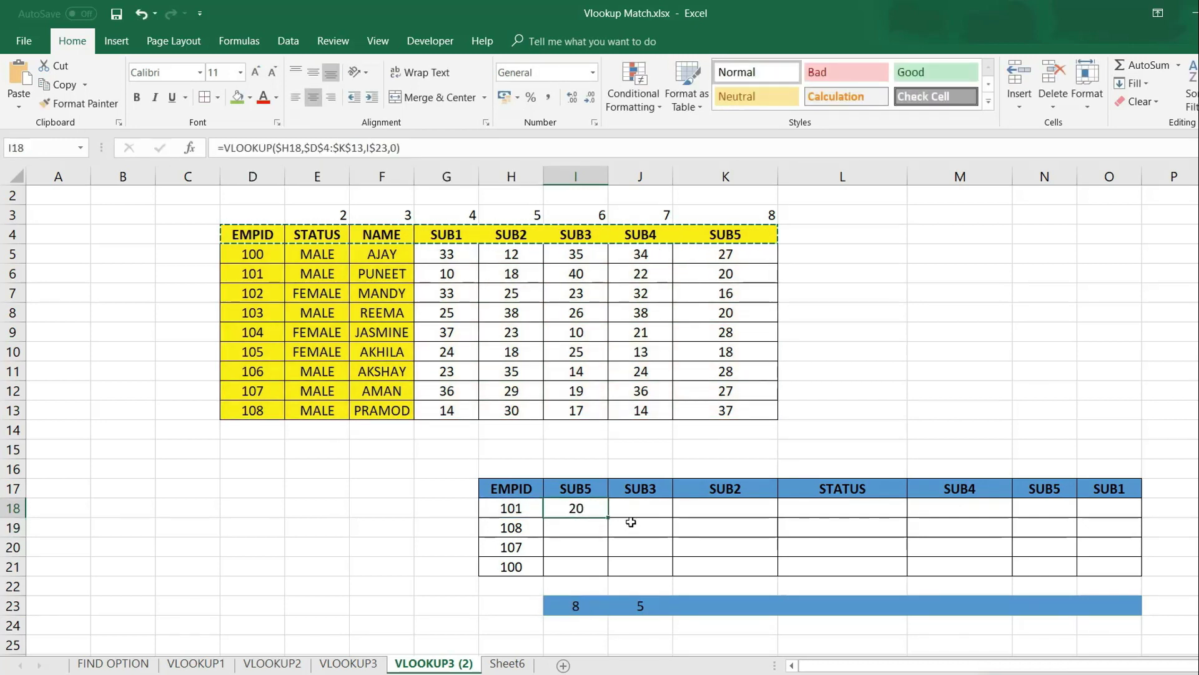
pyautogui.moveTo(608, 518); pyautogui.dragTo(657, 507)
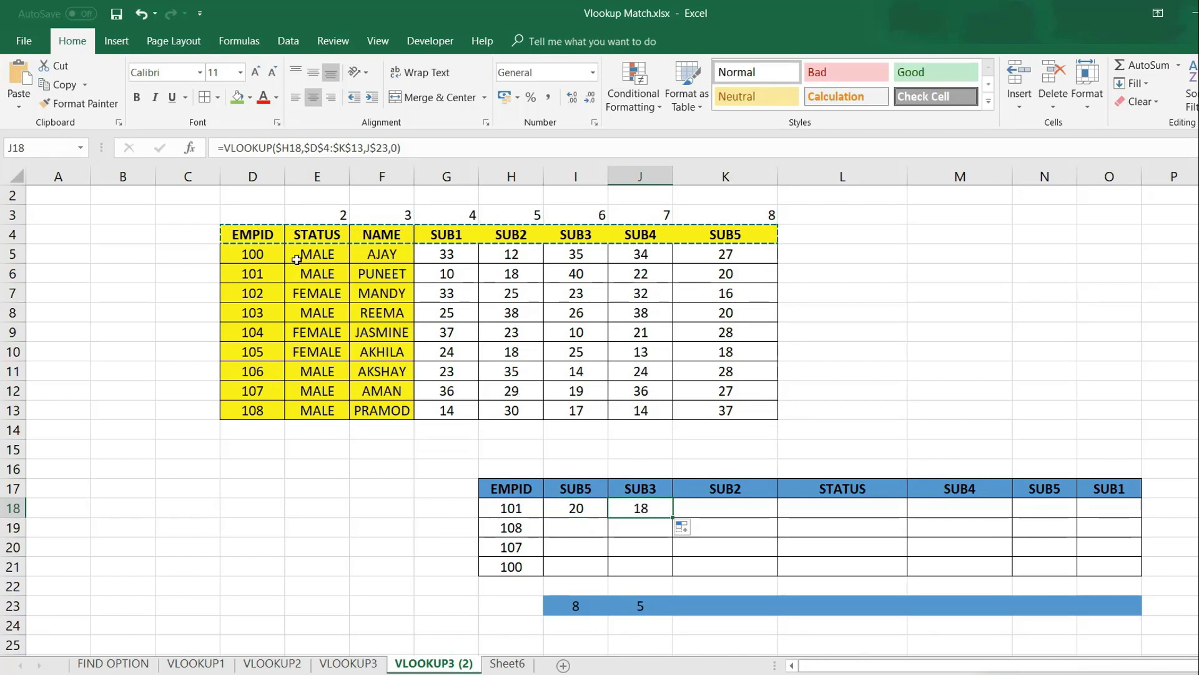
# Compare employee 101's row: SUB3 is 40, while J18 shows SUB2's 18
pyautogui.click(258, 280)
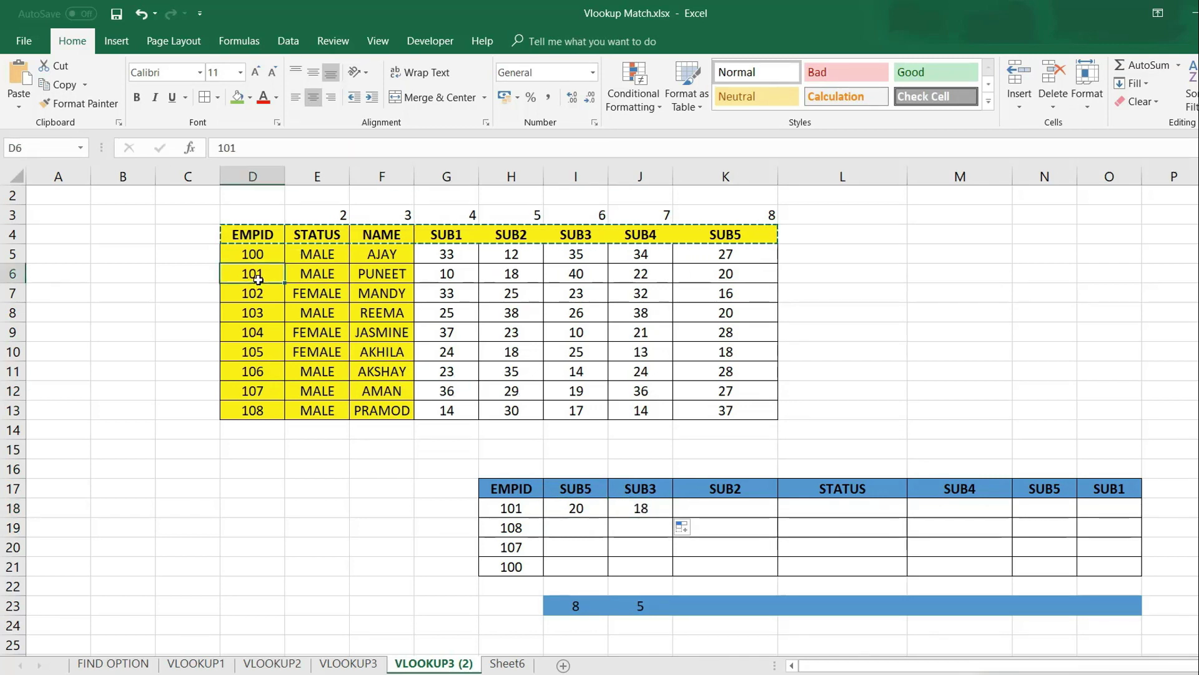
pyautogui.moveTo(258, 280); pyautogui.dragTo(568, 275)
pyautogui.click(575, 275)
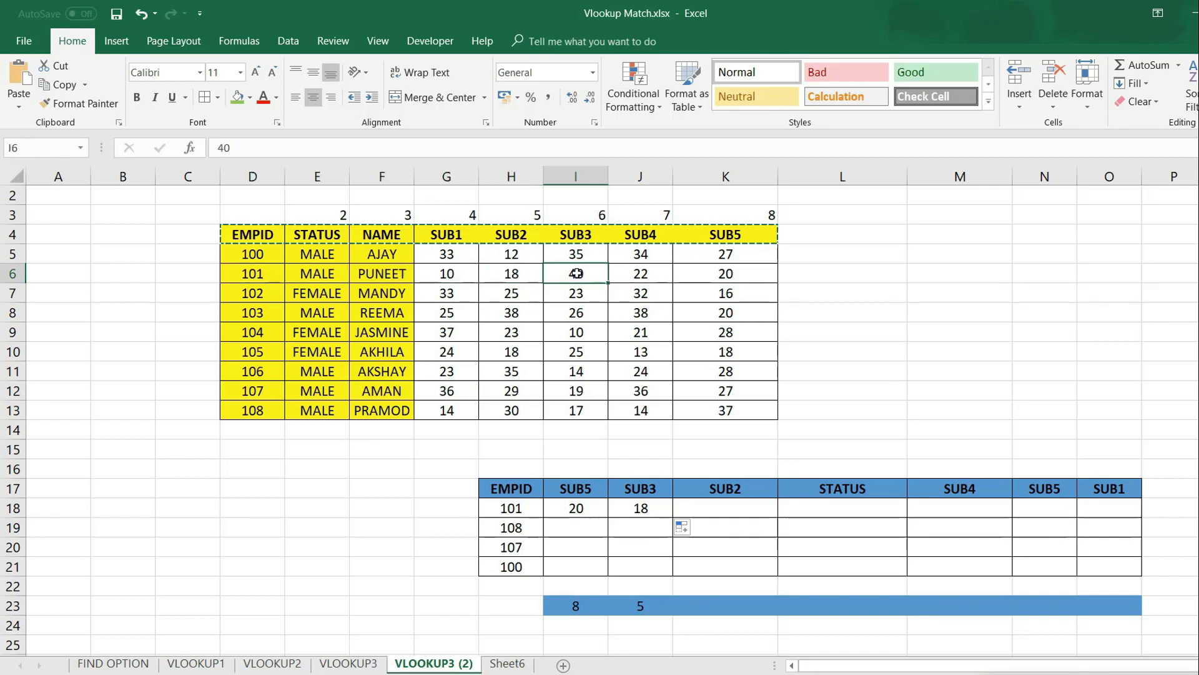
pyautogui.click(512, 275)
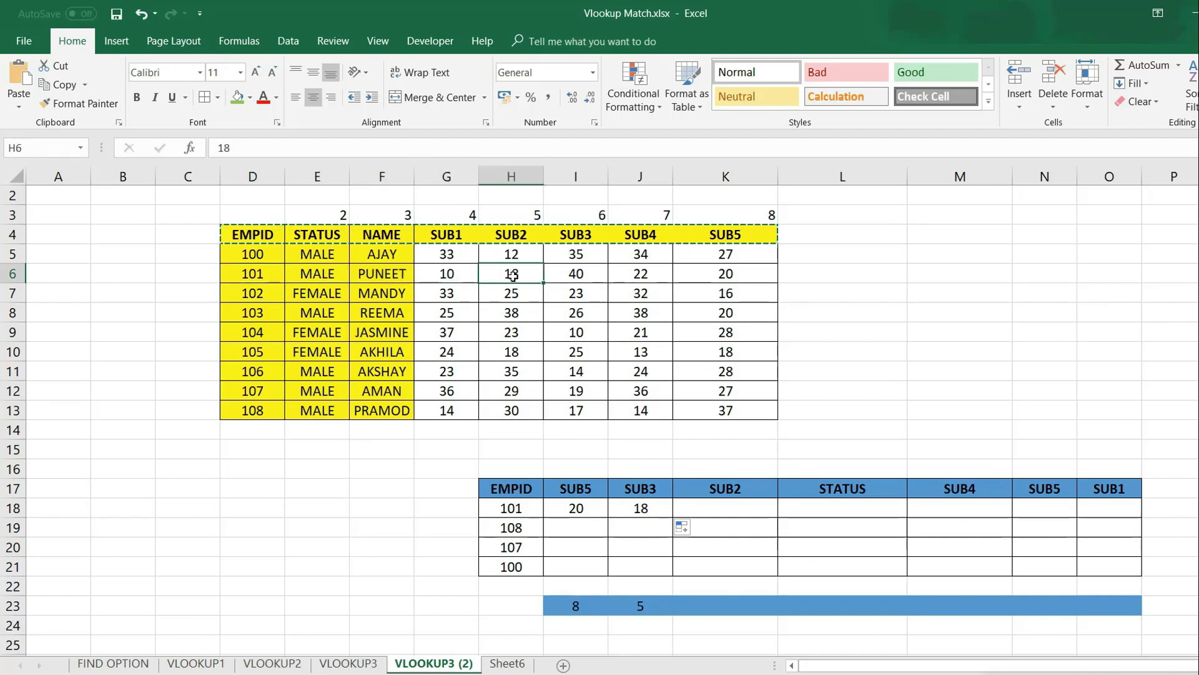
# Trace the error to J23's MATCH range shifted to E4:L4 and start editing it
pyautogui.click(650, 603)
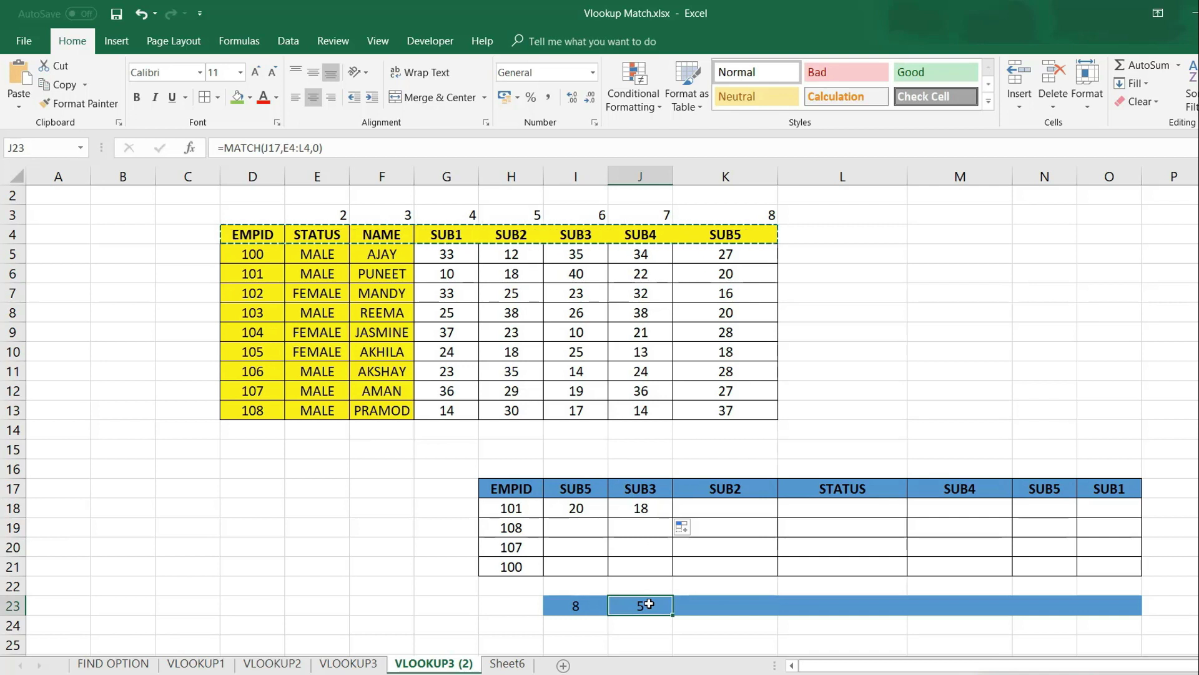
pyautogui.press('Escape')
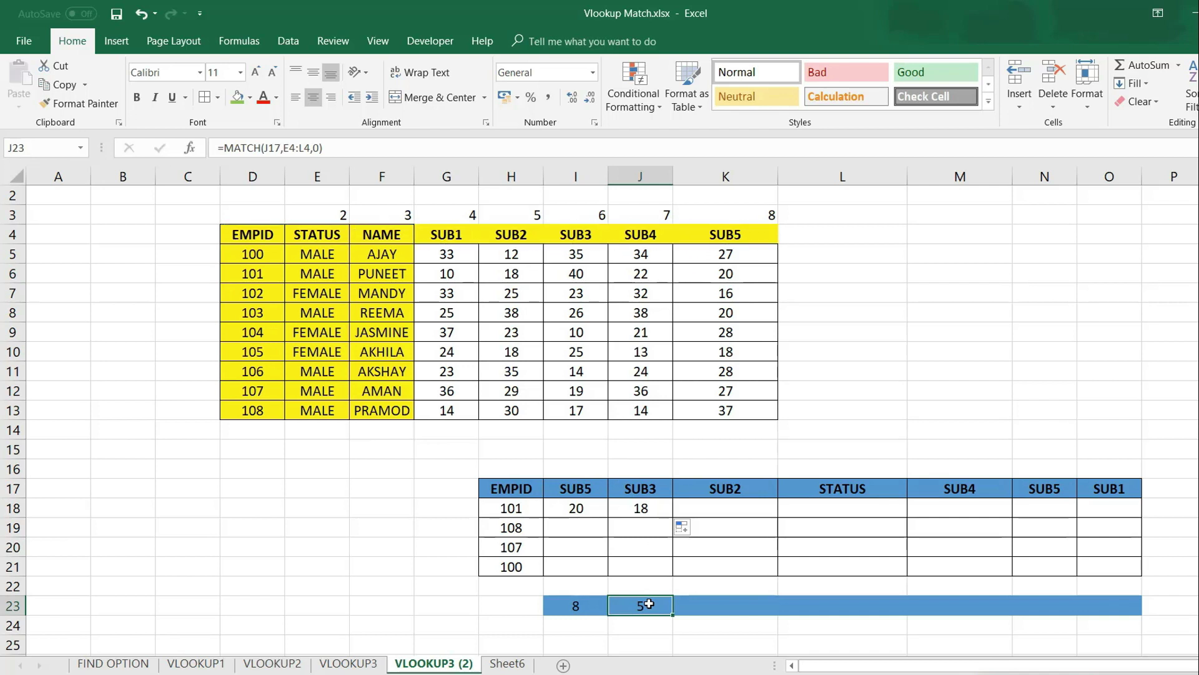
pyautogui.click(590, 214)
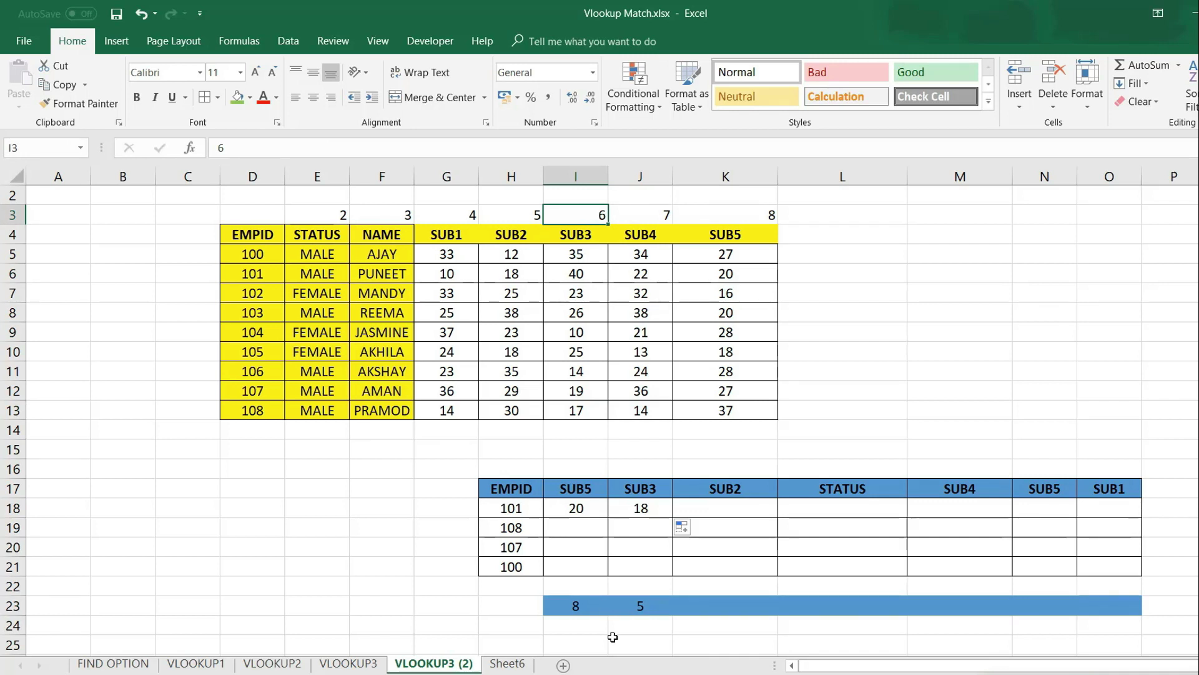
pyautogui.click(646, 606)
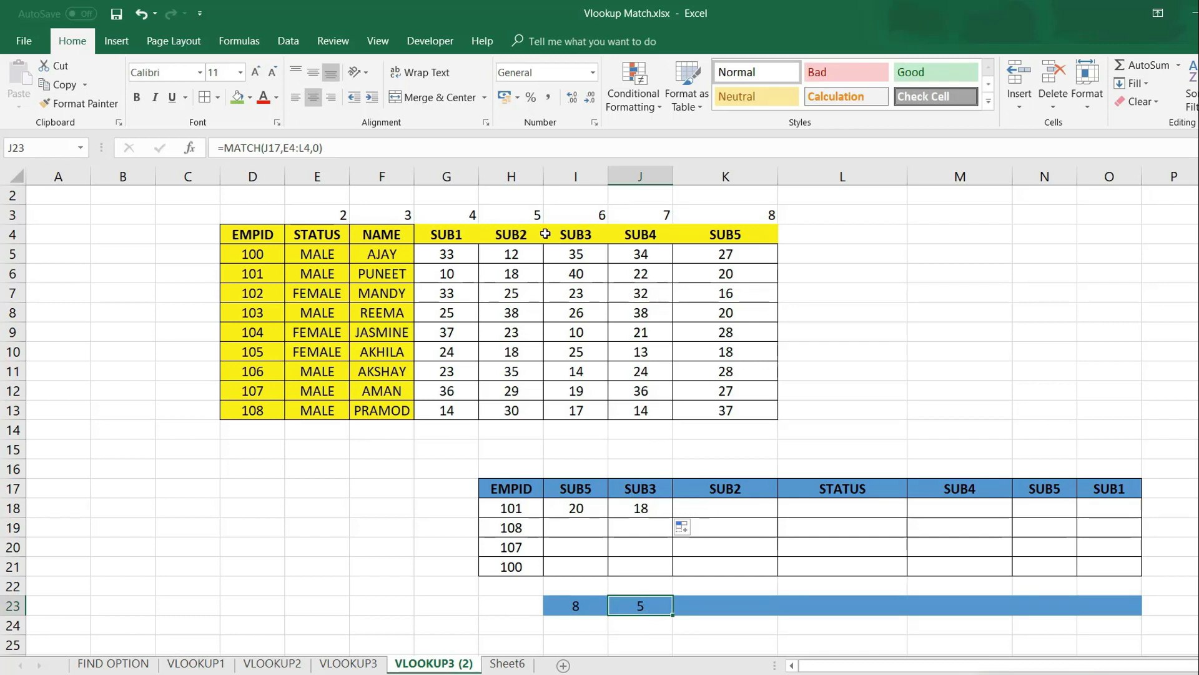
pyautogui.click(525, 234)
pyautogui.hotkey('shift', 'Down')
pyautogui.hotkey('shift', 'Down')
pyautogui.hotkey('shift', 'Down')
pyautogui.hotkey('shift', 'Down')
pyautogui.hotkey('shift', 'Down')
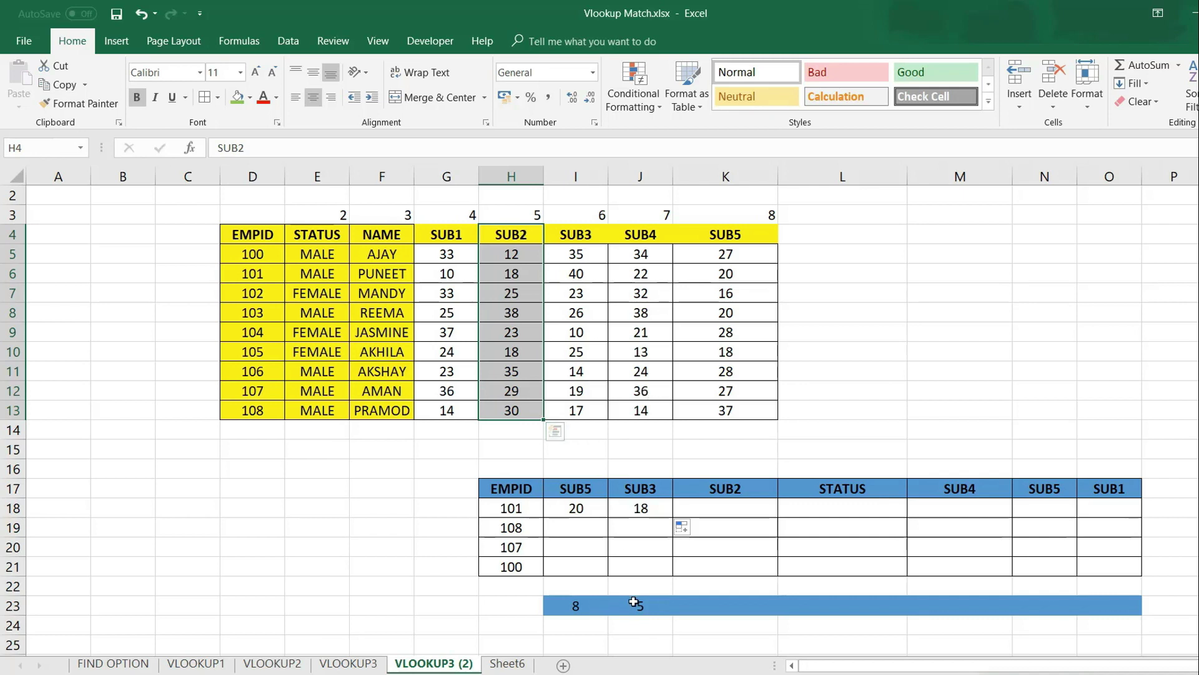
pyautogui.click(633, 605)
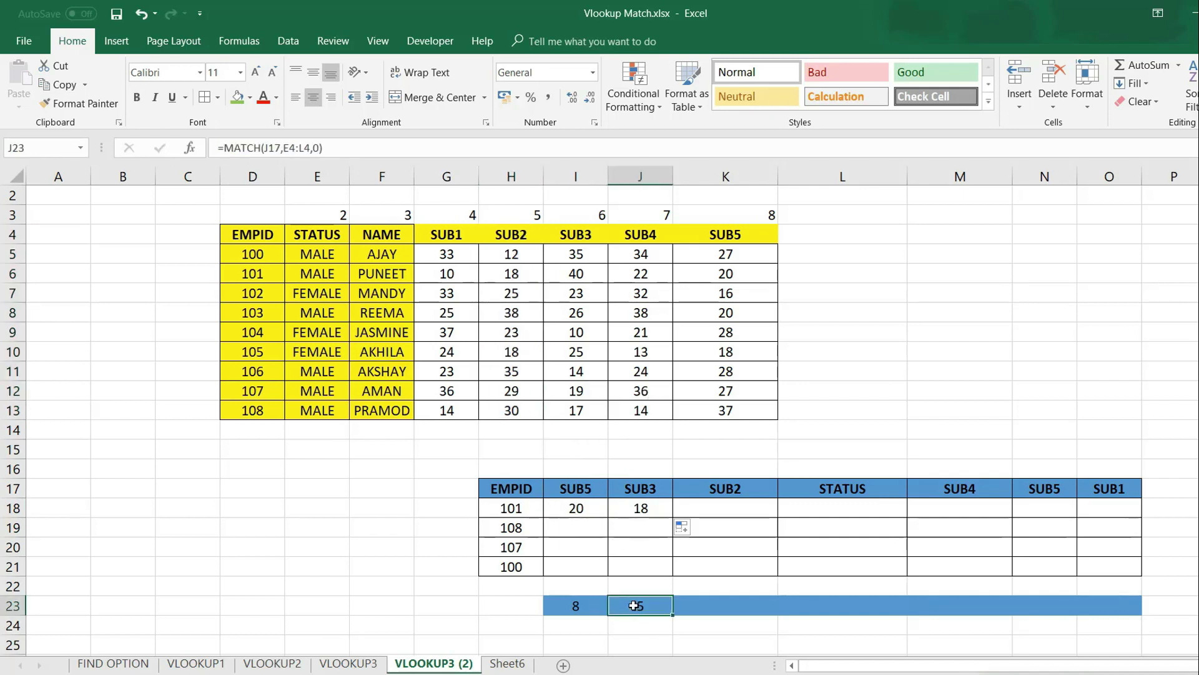
pyautogui.click(311, 147)
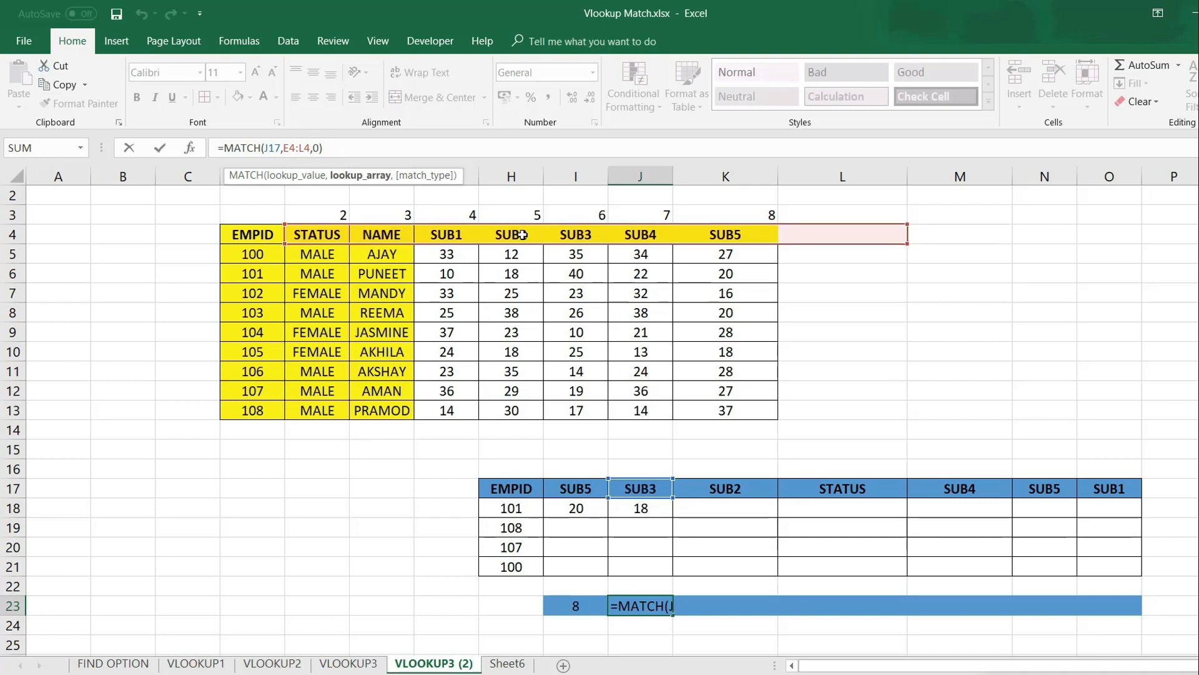
# Commit J23, then fix I23's formula to =MATCH(I17,$D4:$K4,0) with absolute references
pyautogui.hotkey('ctrl', 'Return')
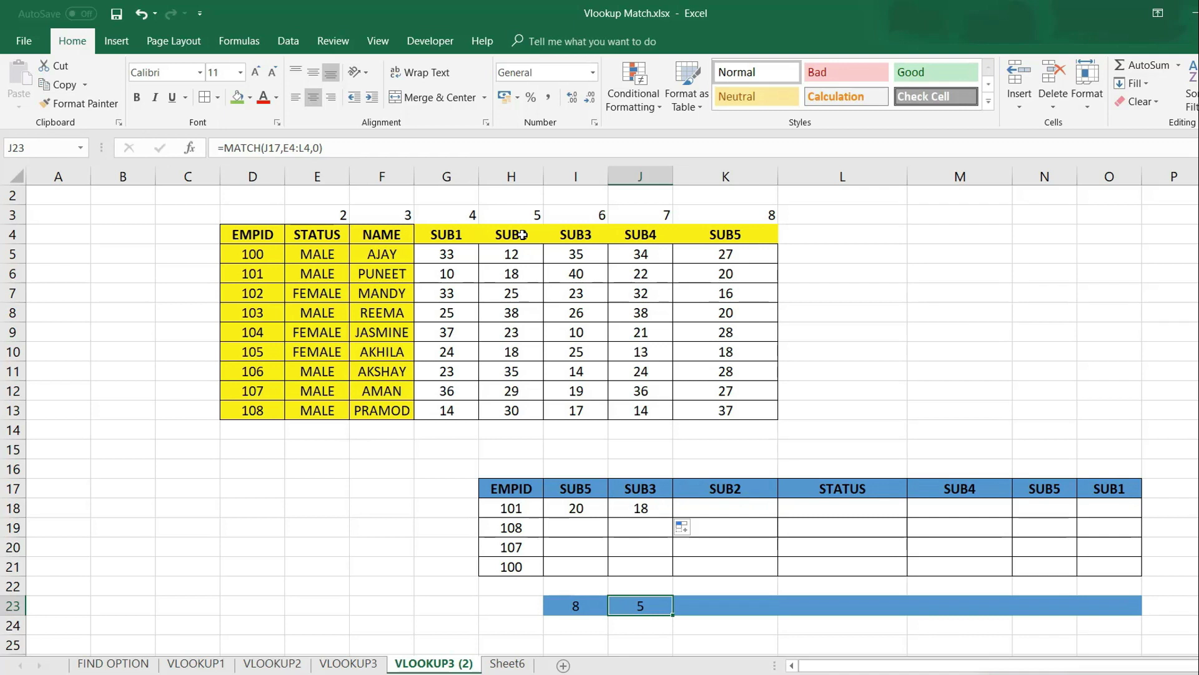
pyautogui.press('Left')
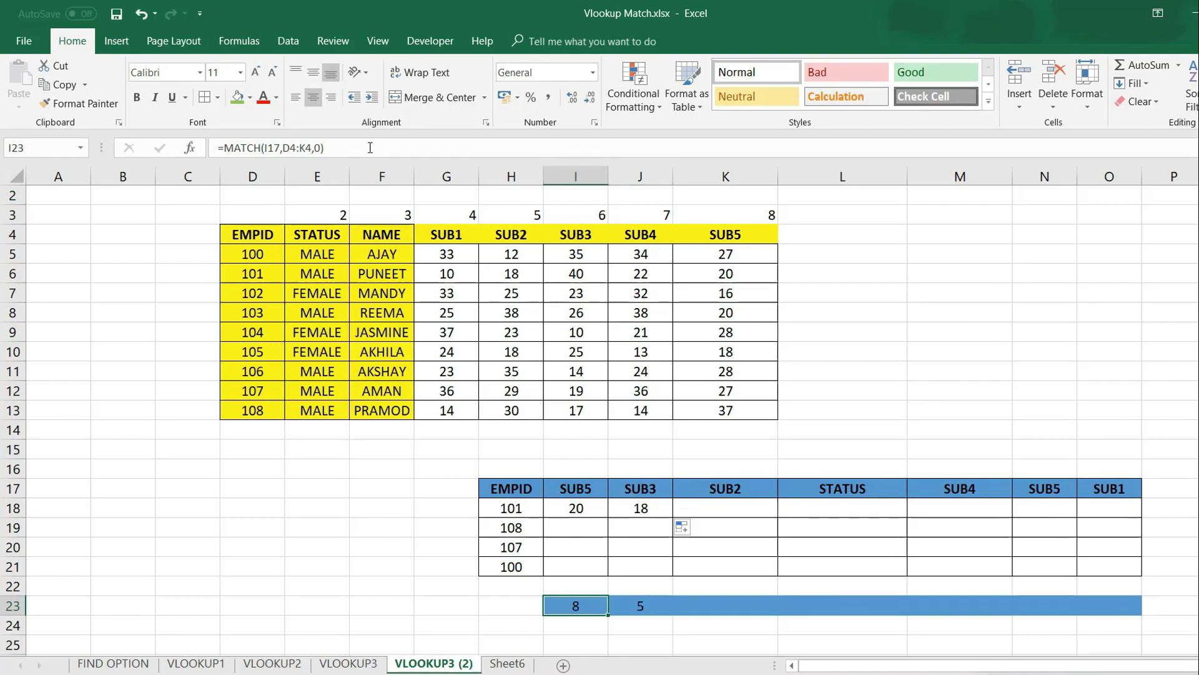
pyautogui.click(291, 148)
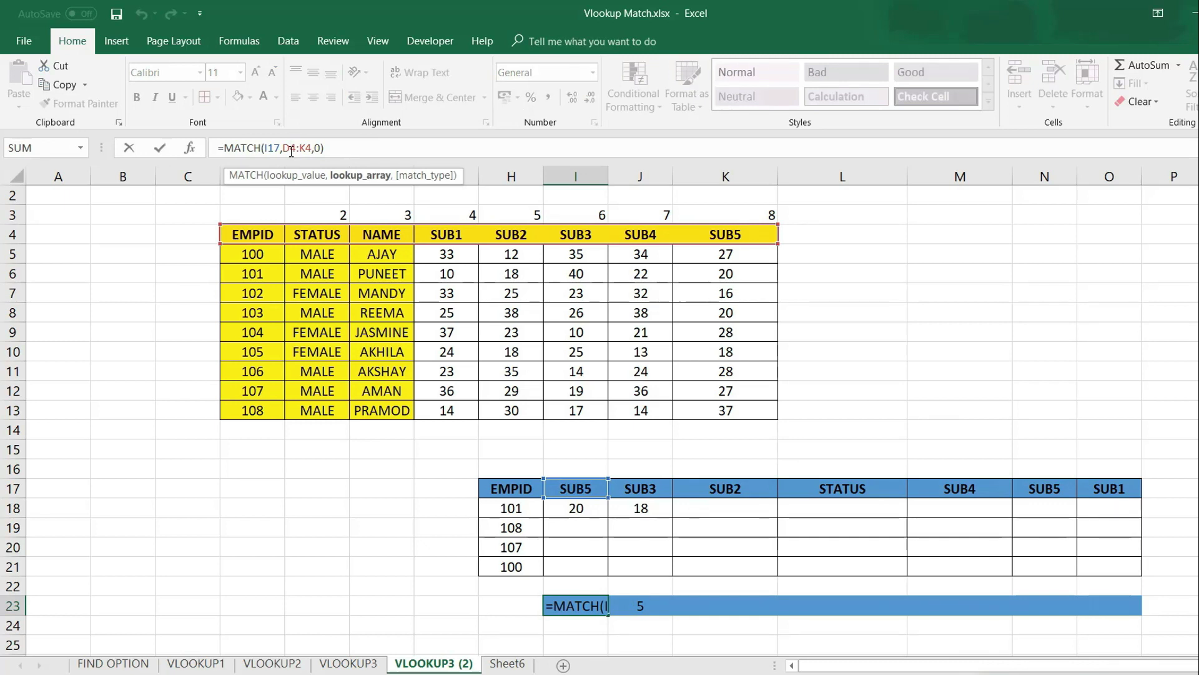
pyautogui.press('F4')
pyautogui.press('F4')
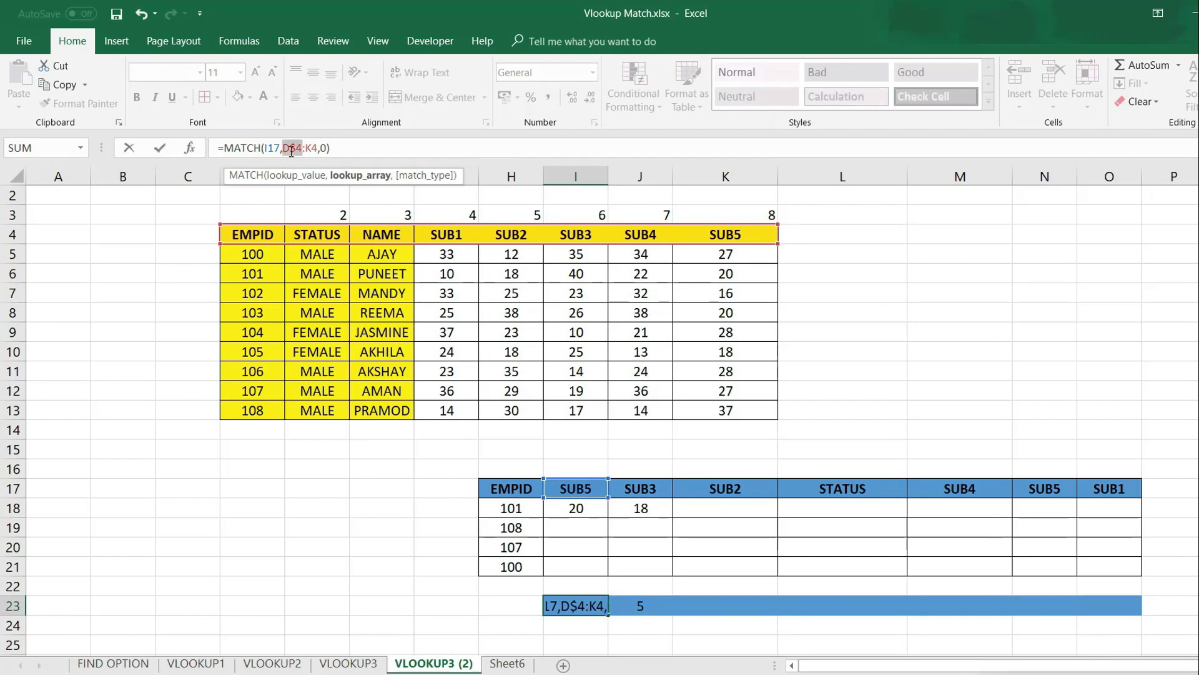
pyautogui.press('F4')
pyautogui.press('F4')
pyautogui.press('F4')
pyautogui.press('F4')
pyautogui.click(375, 150)
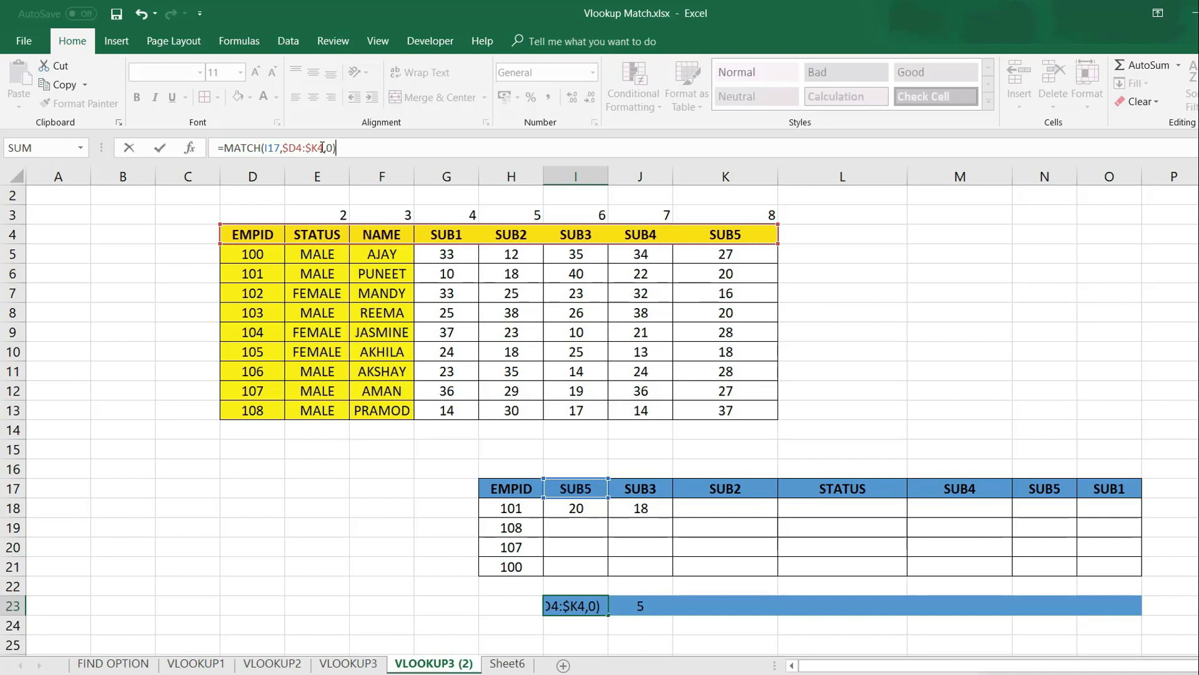
pyautogui.click(266, 148)
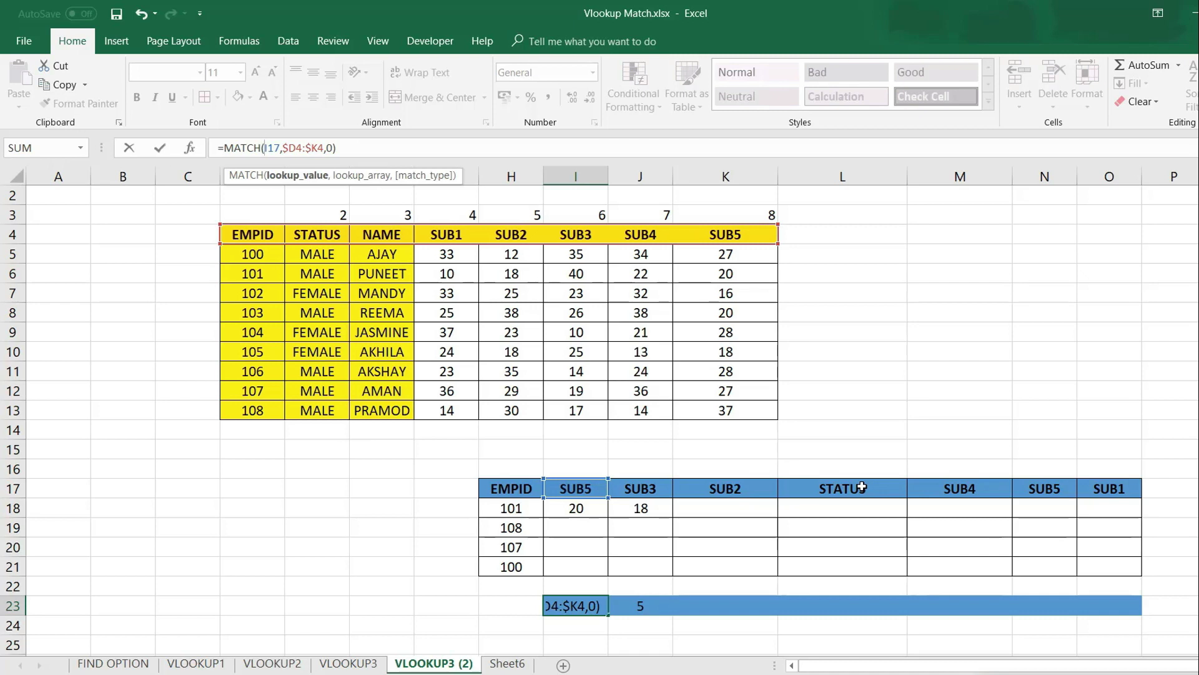
pyautogui.hotkey('ctrl', 'Return')
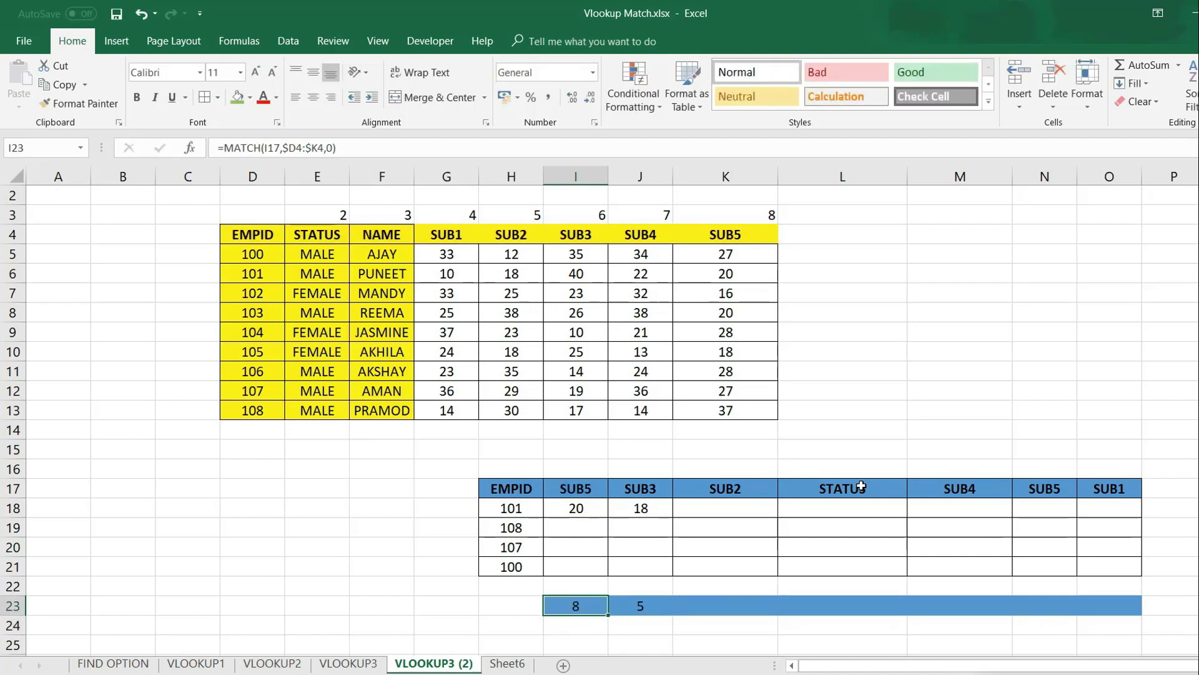
# Fill the MATCH formula across I23:O23 and check the copy in K23
pyautogui.moveTo(610, 616); pyautogui.dragTo(1142, 610)
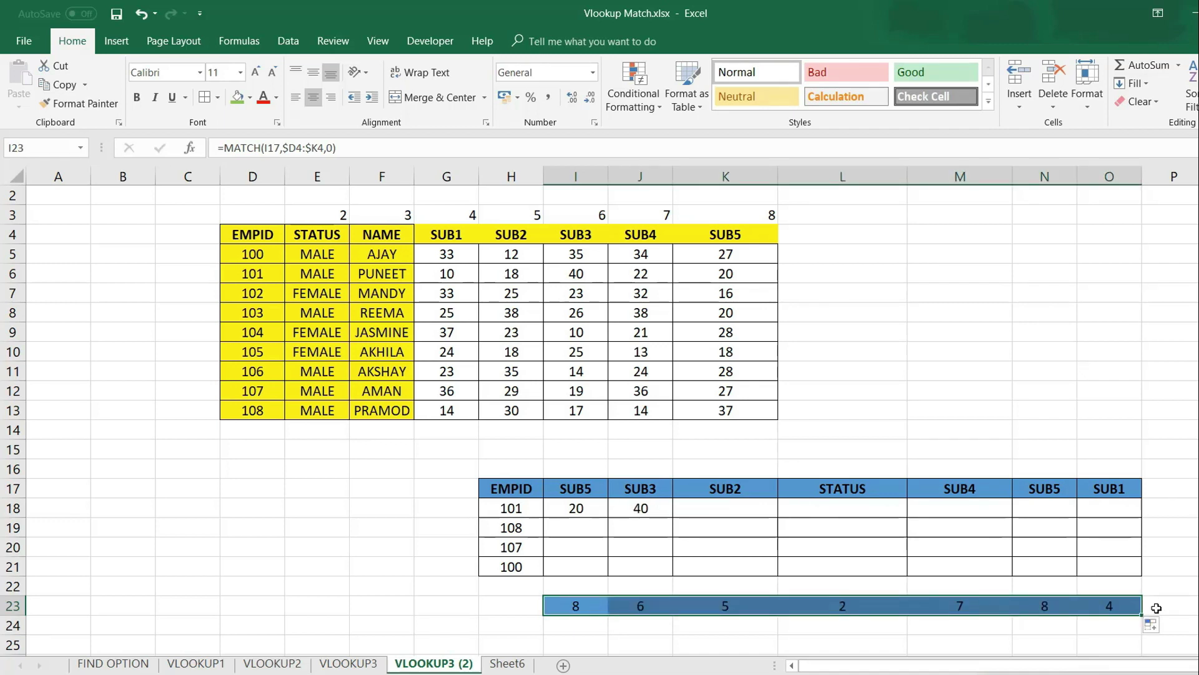
pyautogui.click(721, 610)
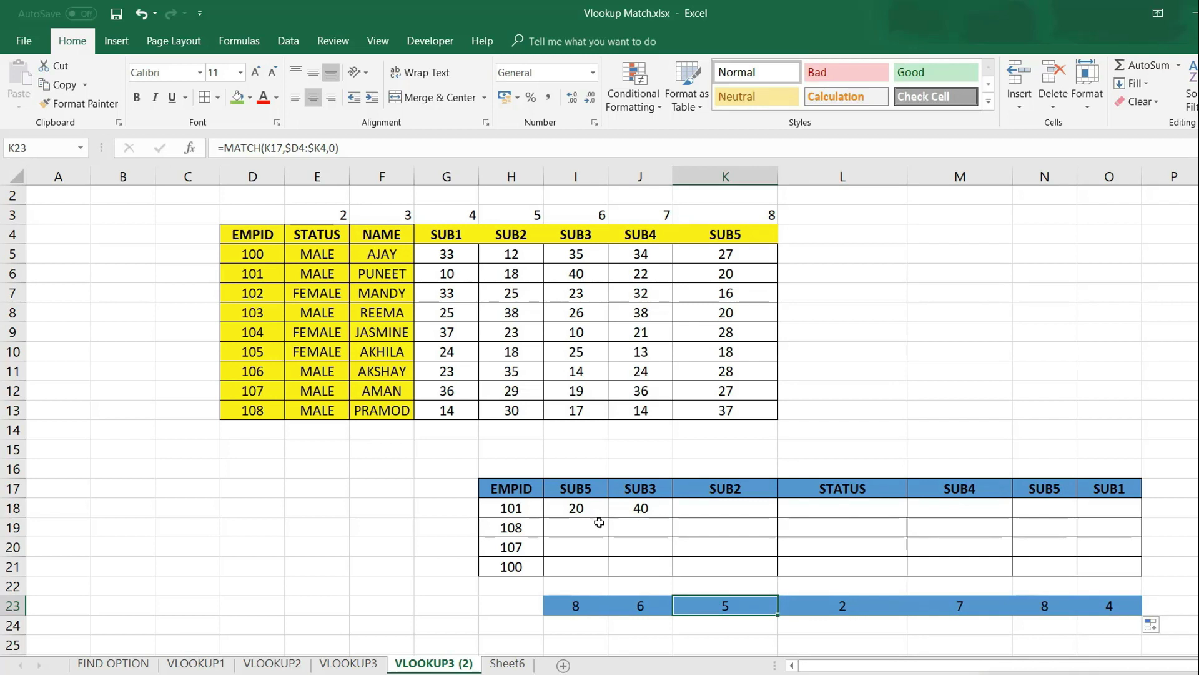
pyautogui.press('F2')
pyautogui.press('Escape')
pyautogui.click(590, 509)
pyautogui.press('F2')
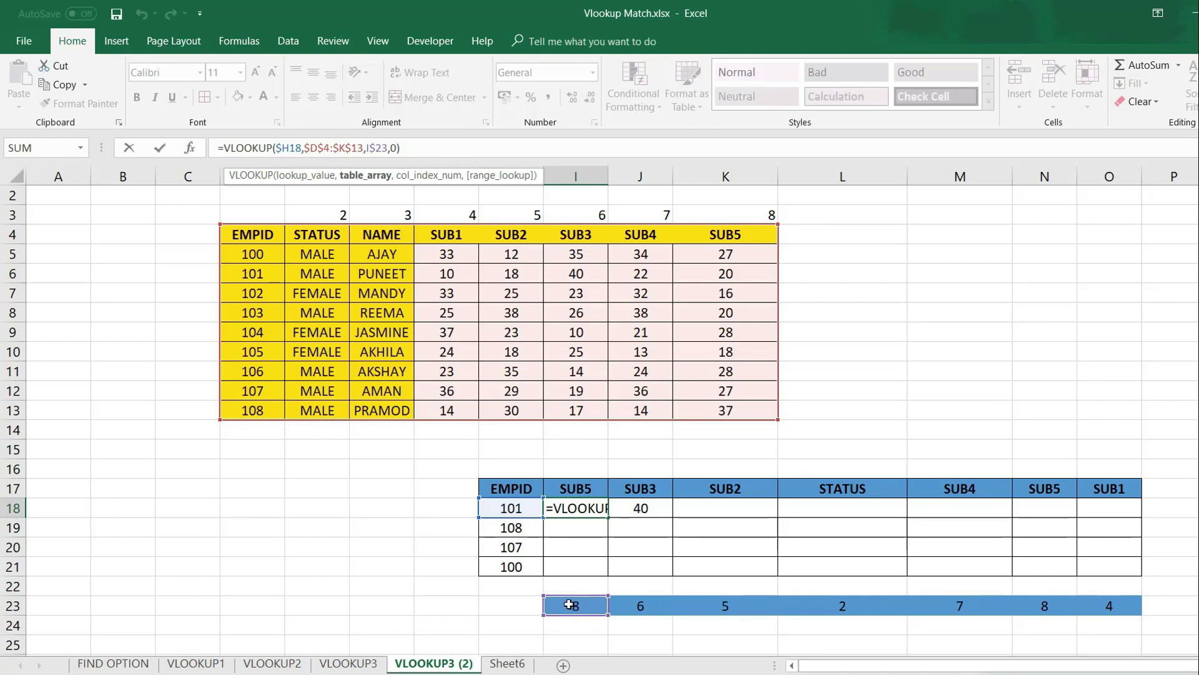
# Enter I18's VLOOKUP with I$23 as column index, then fill it across to O18 and down to row 21
pyautogui.hotkey('ctrl', 'Return')
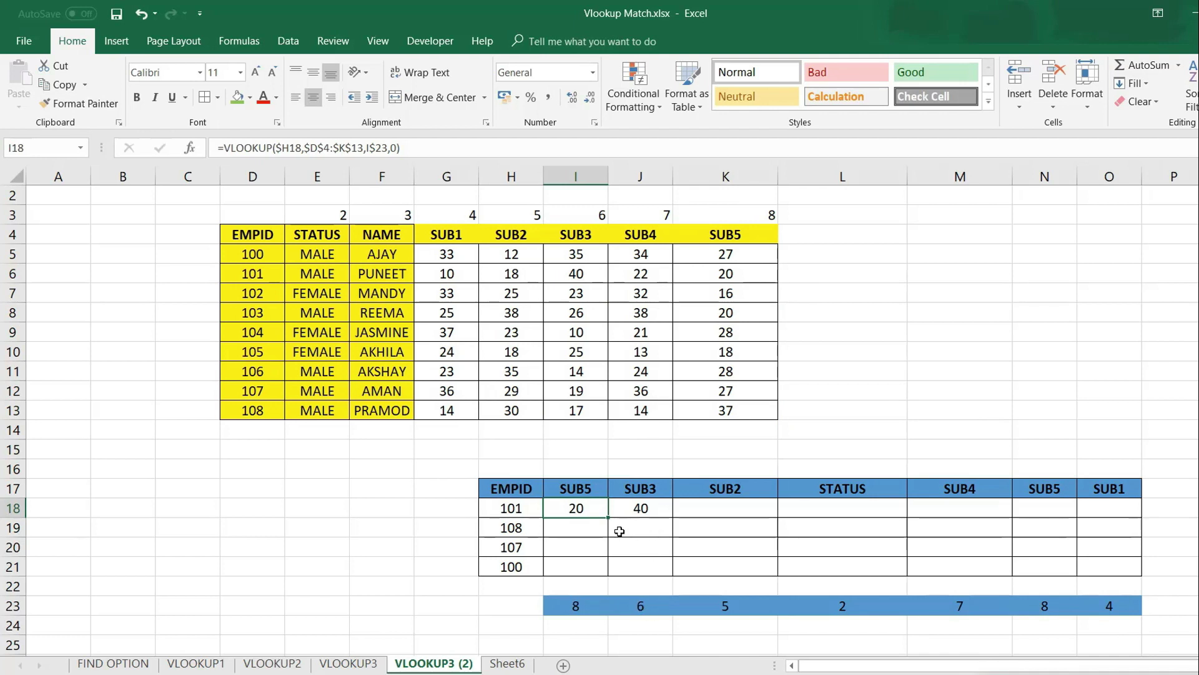
pyautogui.moveTo(608, 518); pyautogui.dragTo(1144, 516)
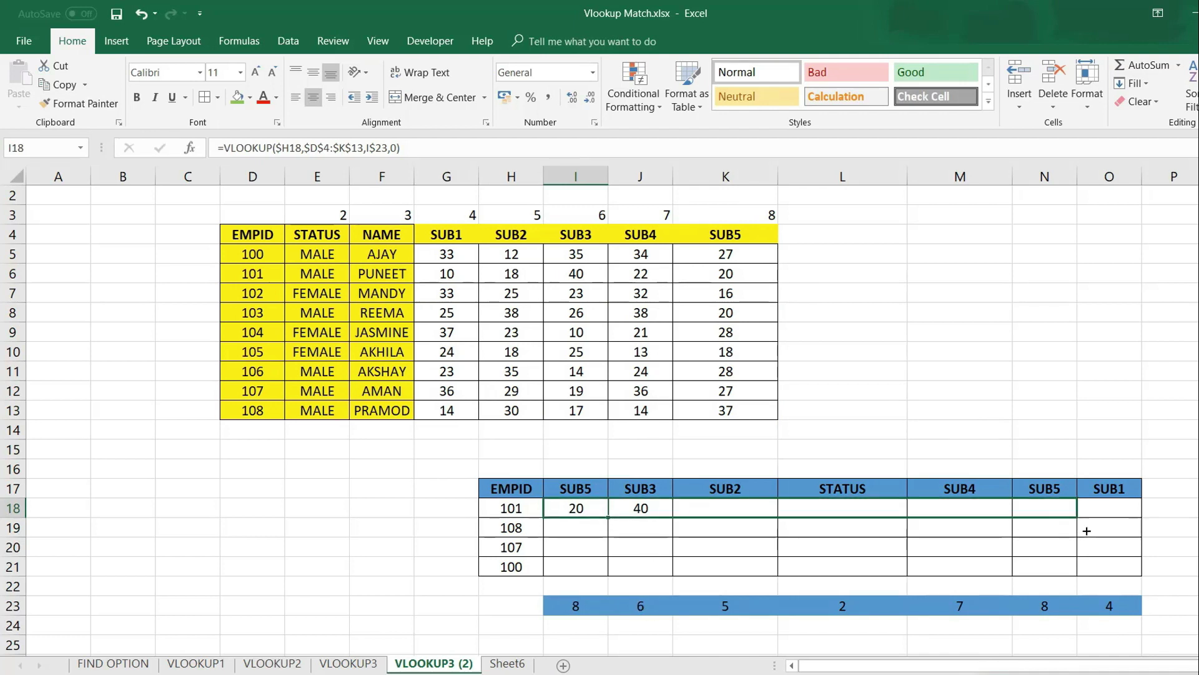
pyautogui.click(1151, 526)
pyautogui.press('Escape')
pyautogui.moveTo(1143, 518); pyautogui.dragTo(1142, 577)
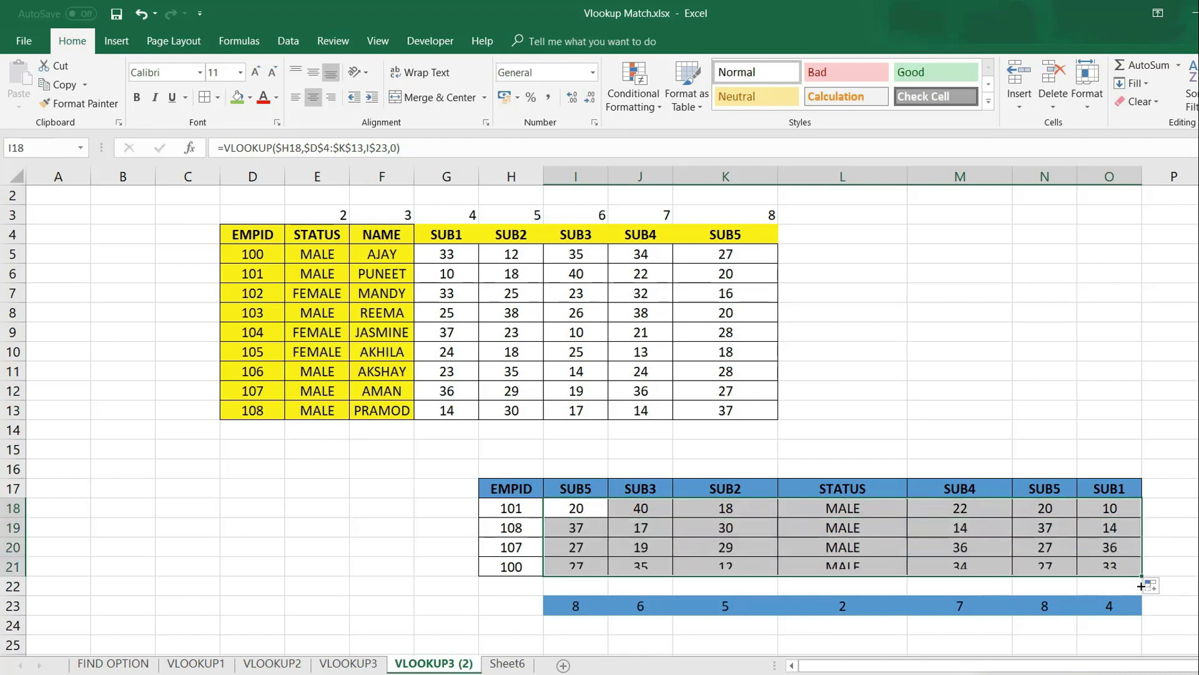
pyautogui.click(837, 528)
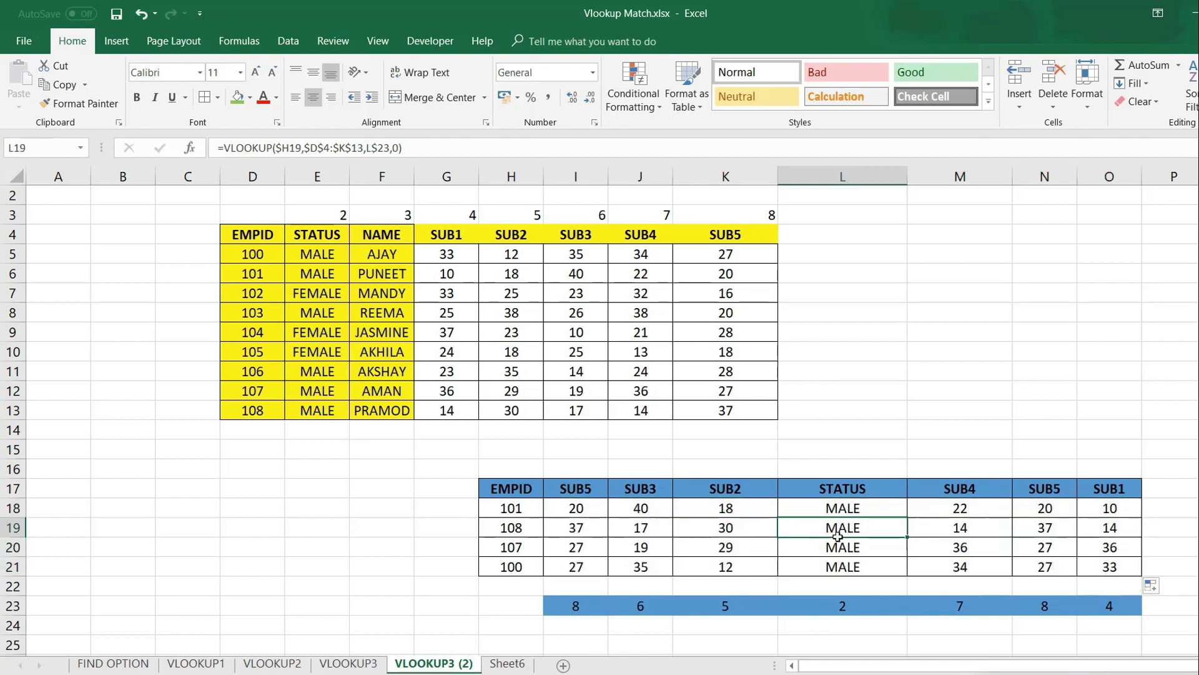
pyautogui.moveTo(557, 482); pyautogui.dragTo(579, 486)
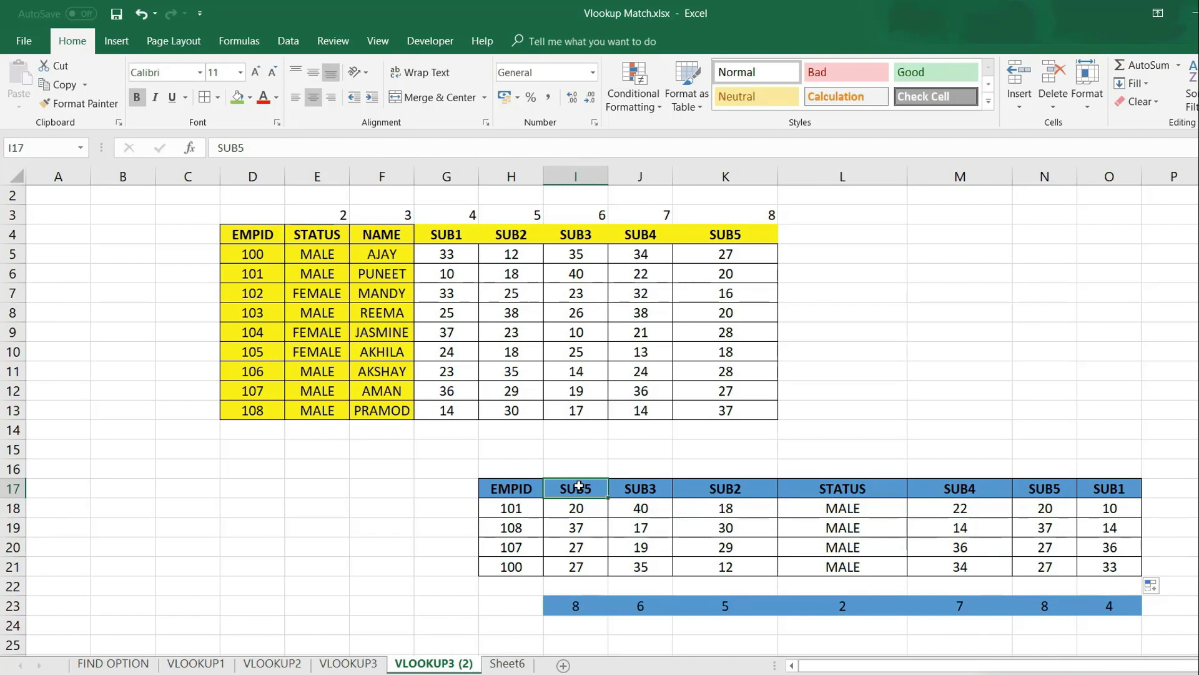
# Rename headers I17, J17 and K17 to SUB1, SUB2 and STATUS
pyautogui.doubleClick(579, 487)
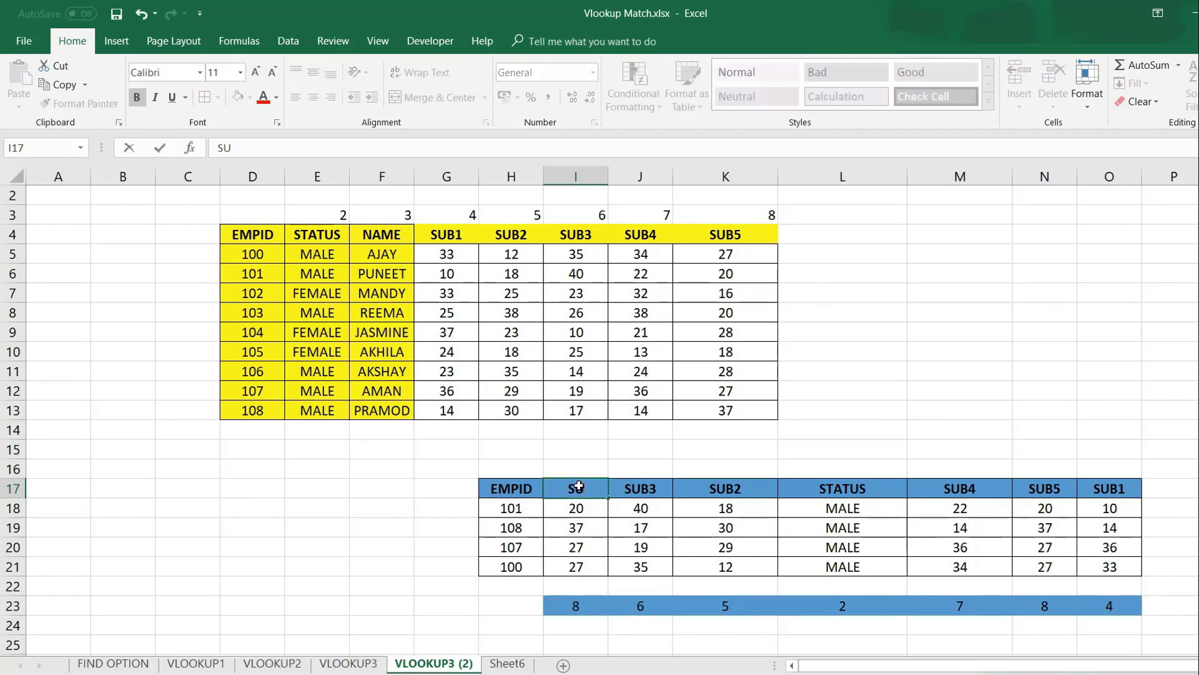
pyautogui.press('BackSpace')
pyautogui.write('1')
pyautogui.press('Tab')
pyautogui.press('F2')
pyautogui.press('BackSpace')
pyautogui.write('2')
pyautogui.press('Return')
pyautogui.press('Up')
pyautogui.press('Right')
pyautogui.write('STATUS')
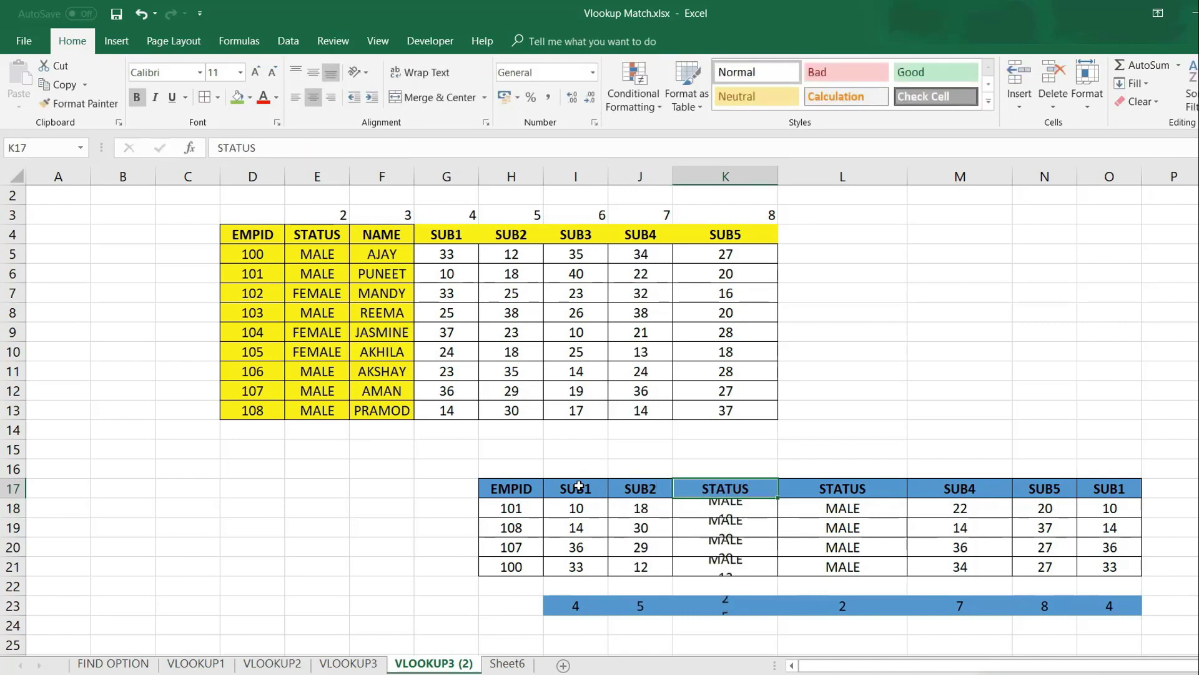
pyautogui.press('Tab')
# Rename L17 to NAME and M17 to SUB5, and retype N17 from SUB7 to SUB5
pyautogui.write('NAME')
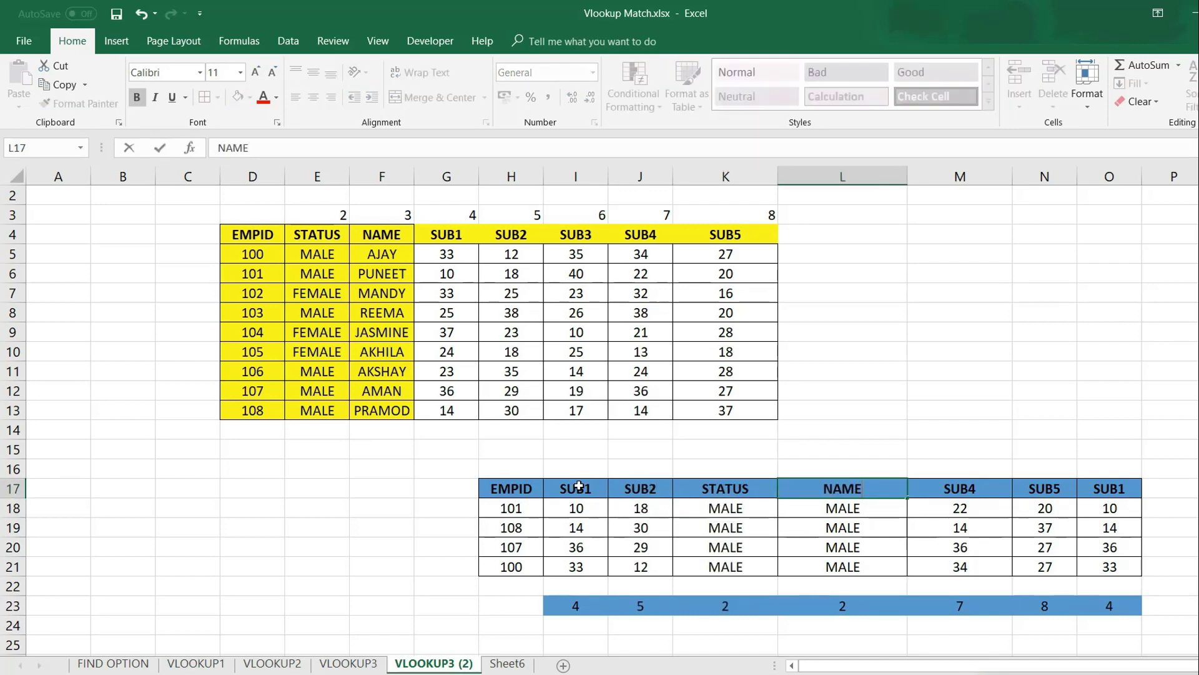
pyautogui.hotkey('ctrl', 'Return')
pyautogui.press('Tab')
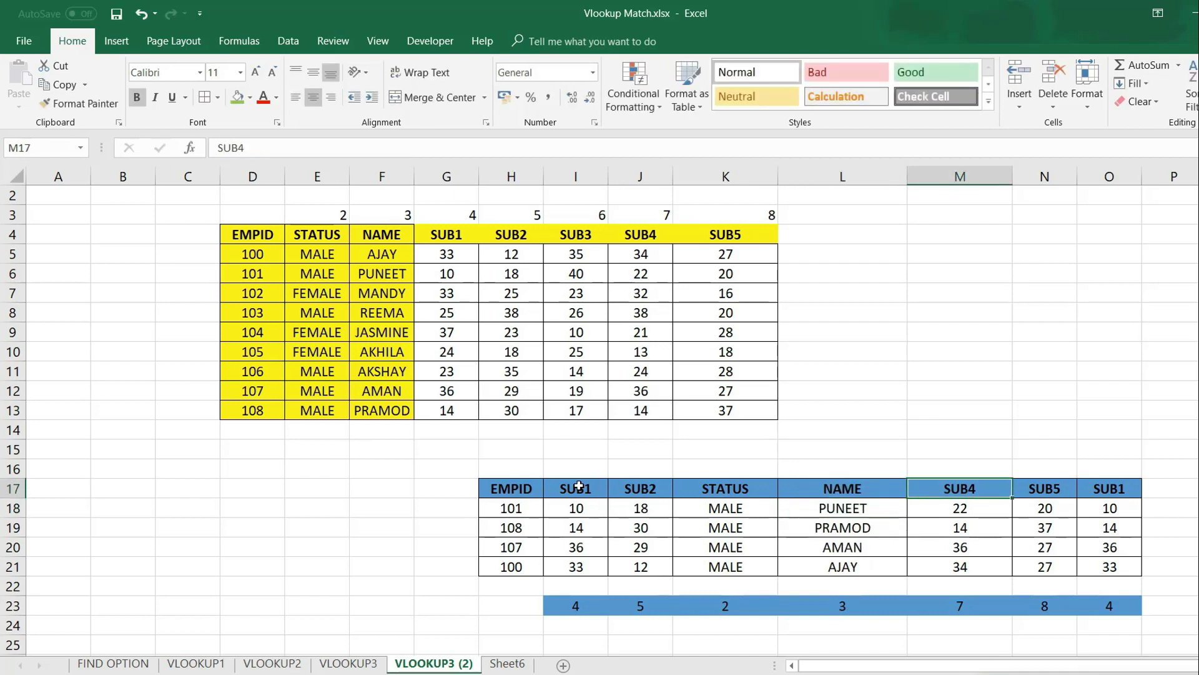
pyautogui.write('SUB5')
pyautogui.press('Return')
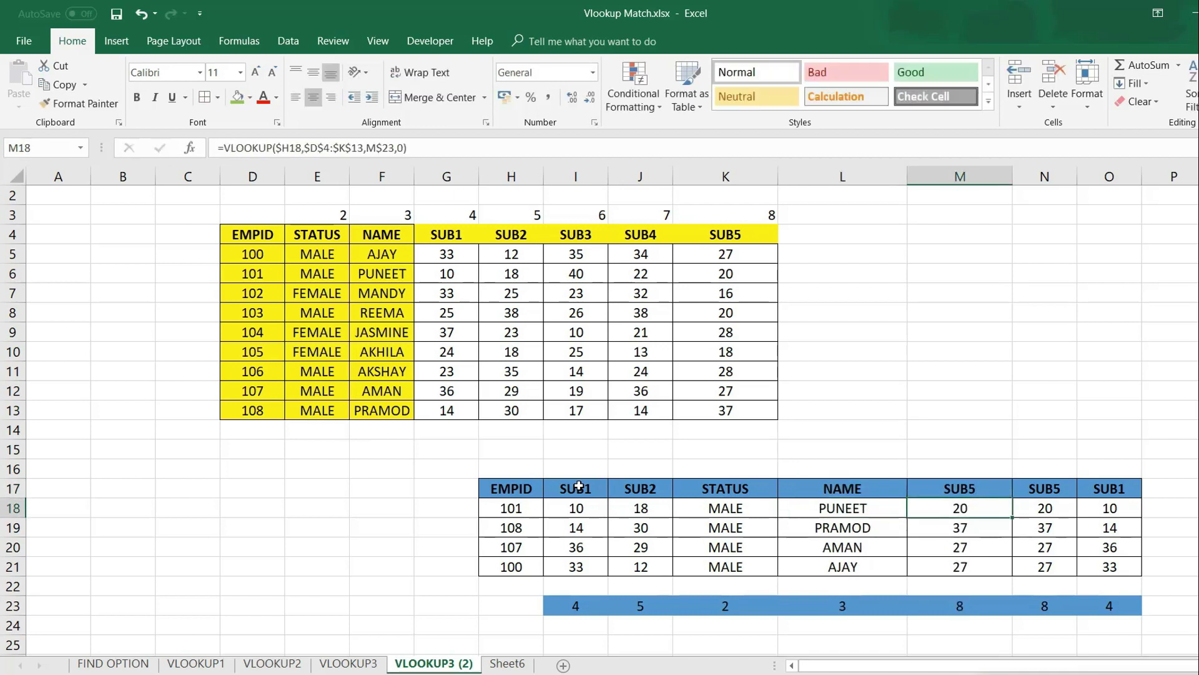
pyautogui.press('Up')
pyautogui.press('Right')
pyautogui.write('SUB')
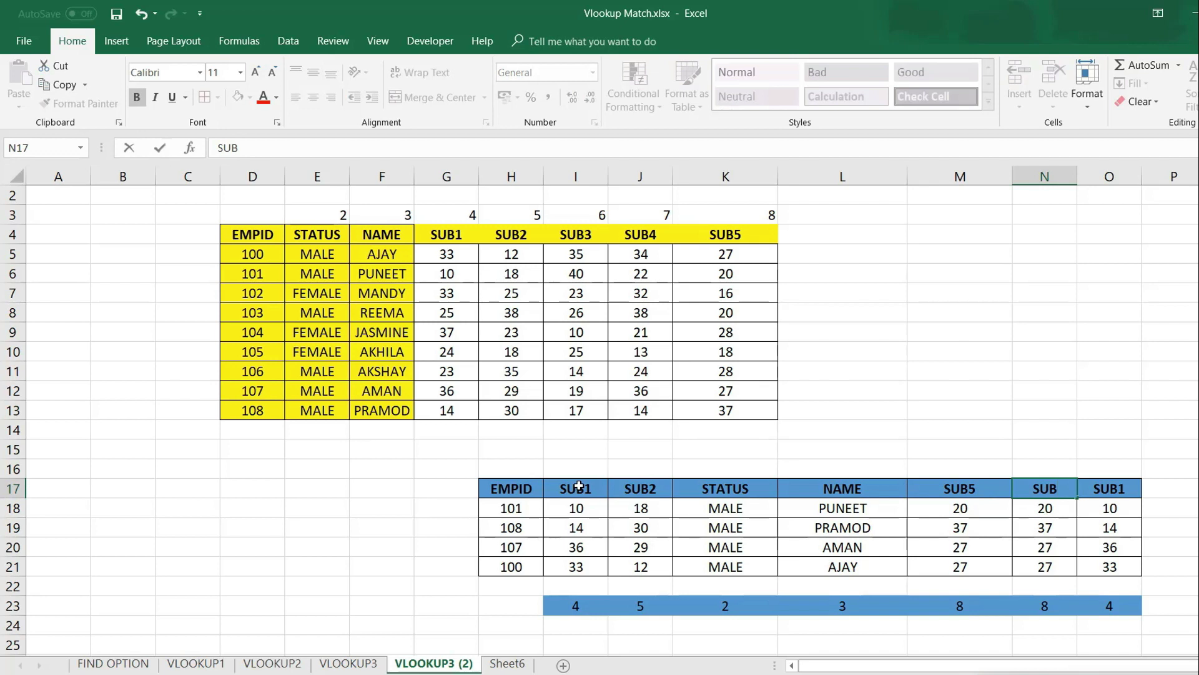
pyautogui.write('7')
pyautogui.press('Return')
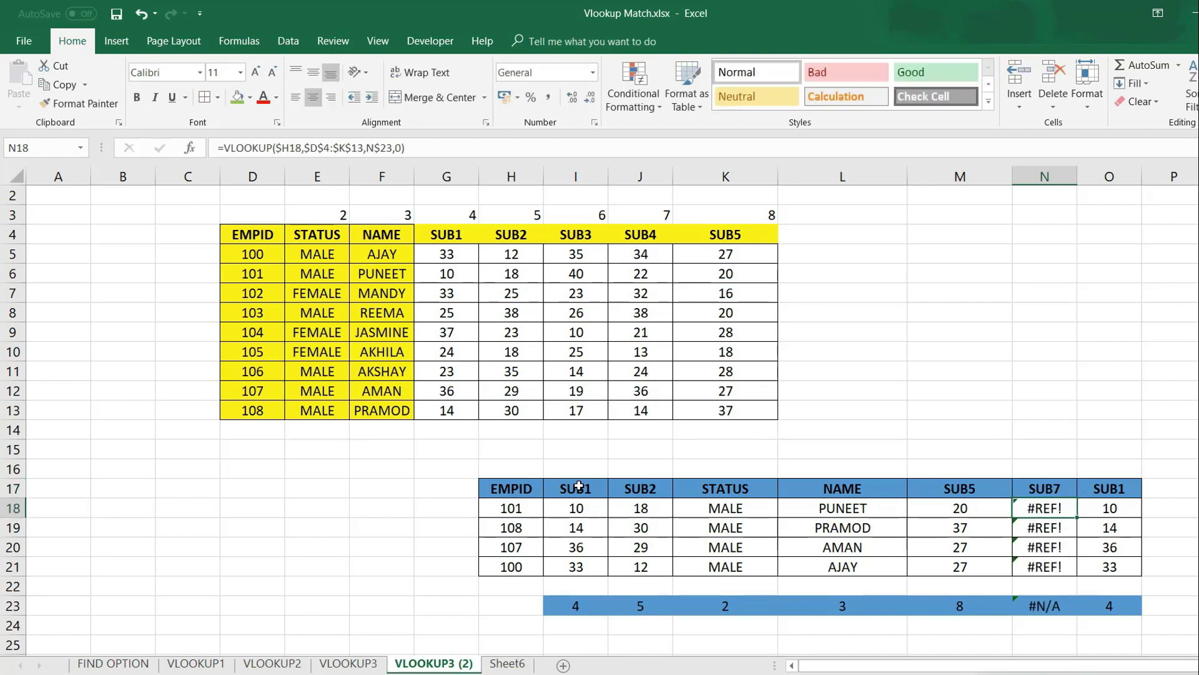
pyautogui.press('Up')
pyautogui.write('SUB5')
pyautogui.press('Return')
pyautogui.press('Up')
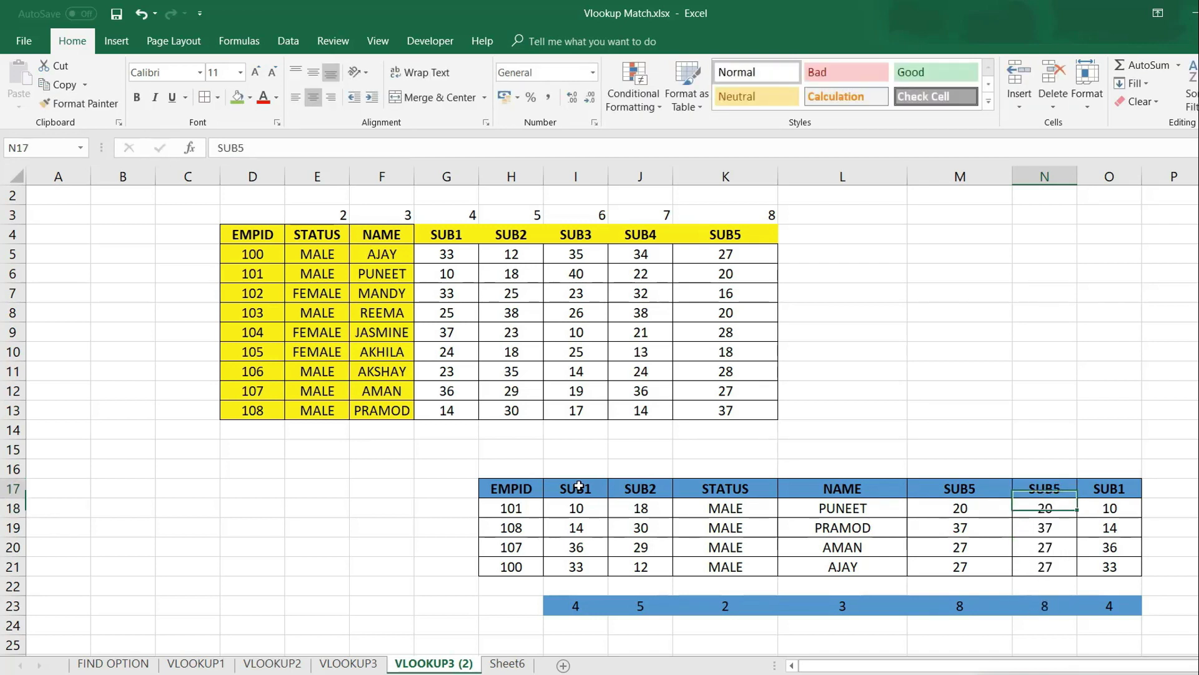
pyautogui.press('Right')
pyautogui.click(381, 585)
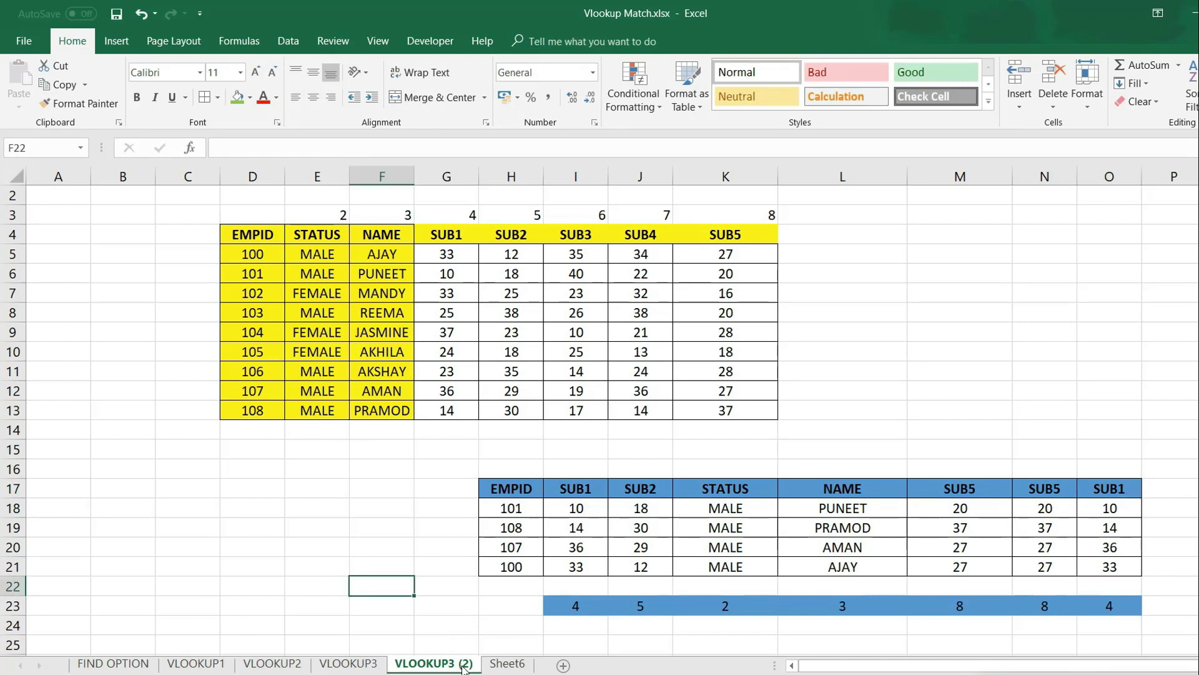
pyautogui.doubleClick(463, 664)
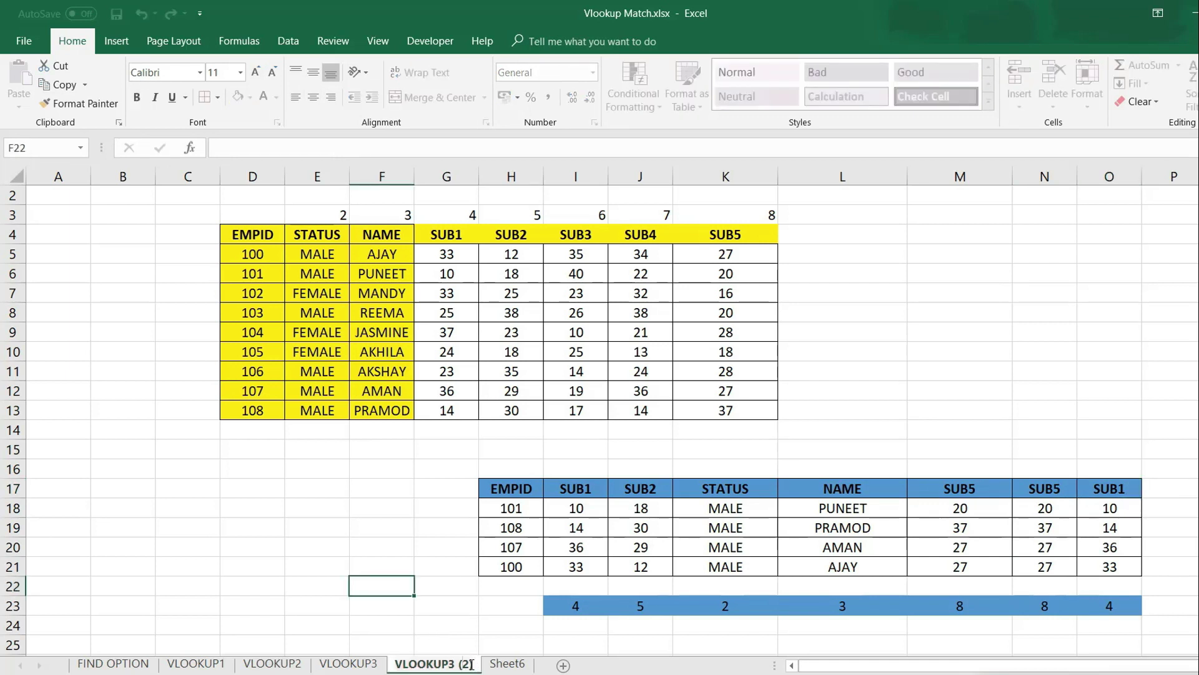
# Rename the copied sheet to VLOOKUP4
pyautogui.press('BackSpace')
pyautogui.press('BackSpace')
pyautogui.press('BackSpace')
pyautogui.press('BackSpace')
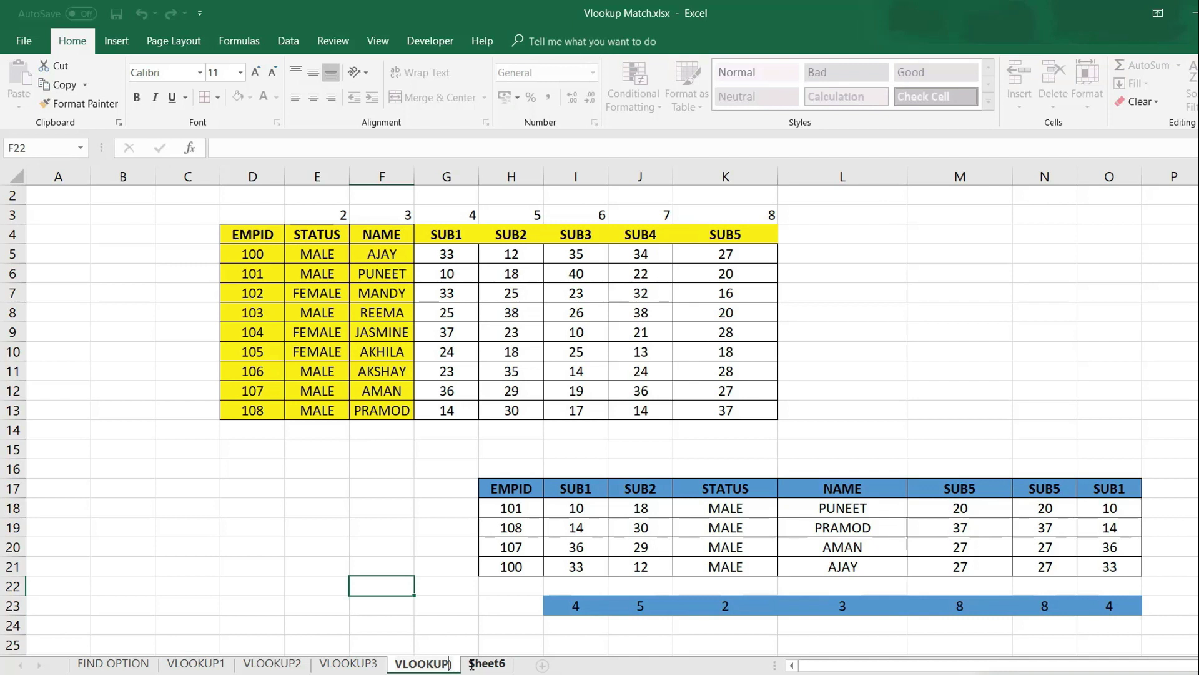
pyautogui.press('Delete')
pyautogui.write('4')
pyautogui.click(364, 539)
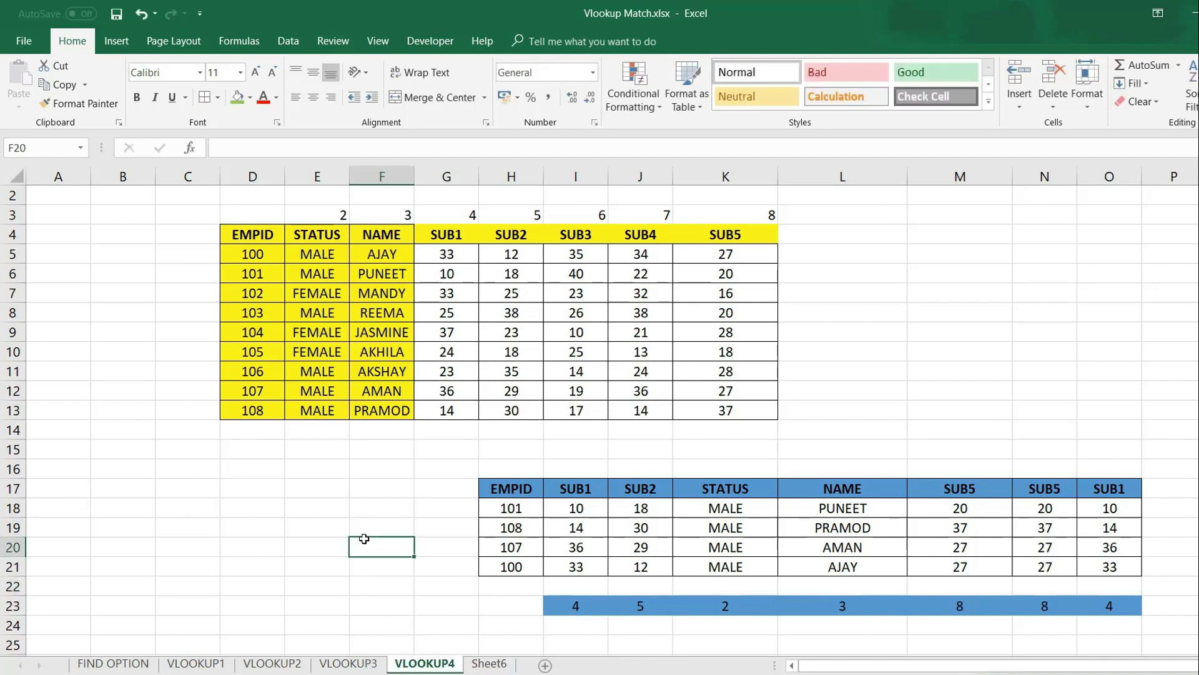
# On VLOOKUP3, check the column index numbers in row 23
pyautogui.click(348, 662)
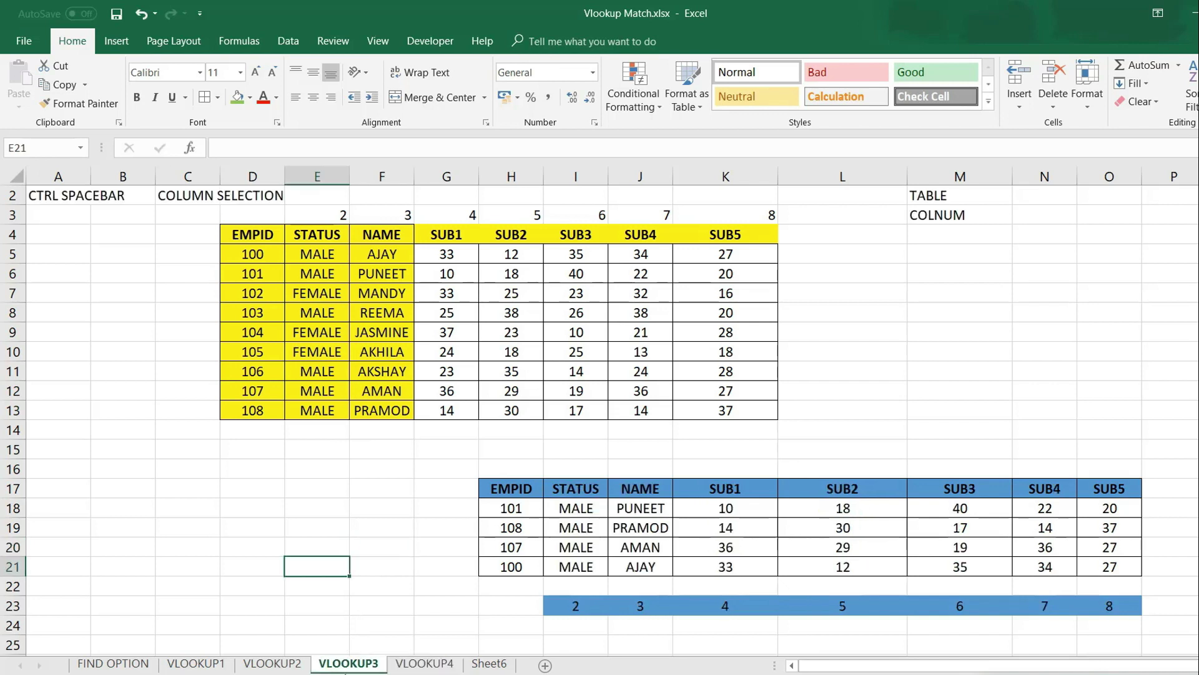
pyautogui.click(571, 606)
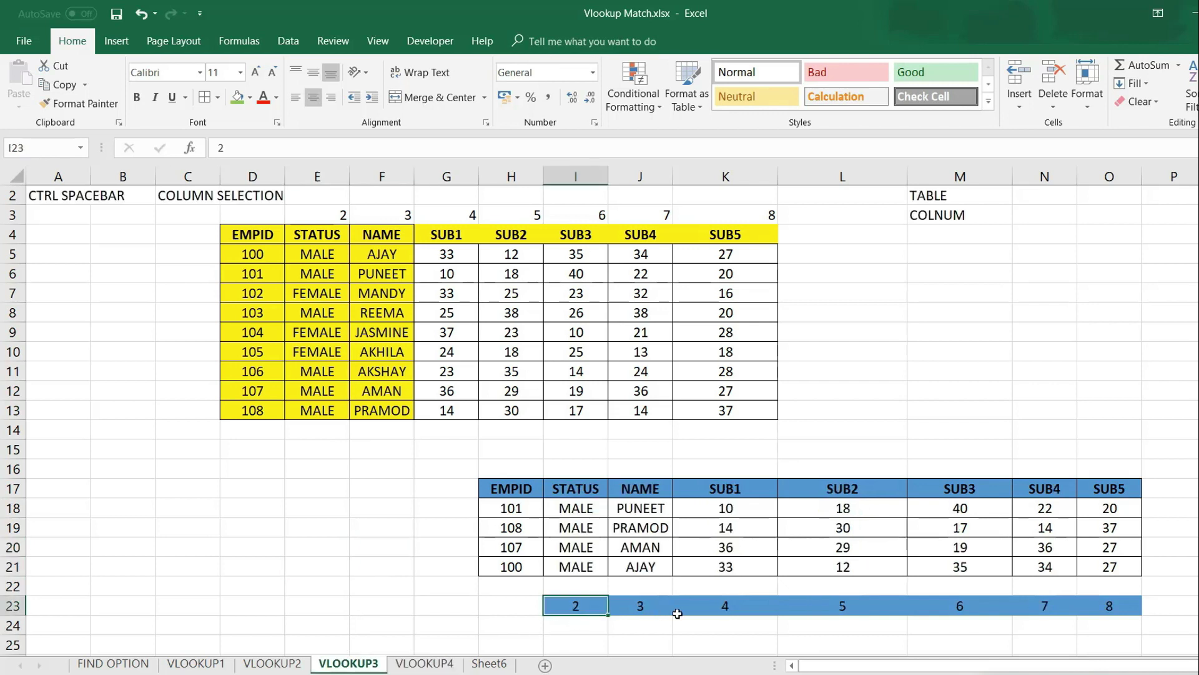
pyautogui.click(693, 609)
pyautogui.click(842, 613)
pyautogui.click(930, 607)
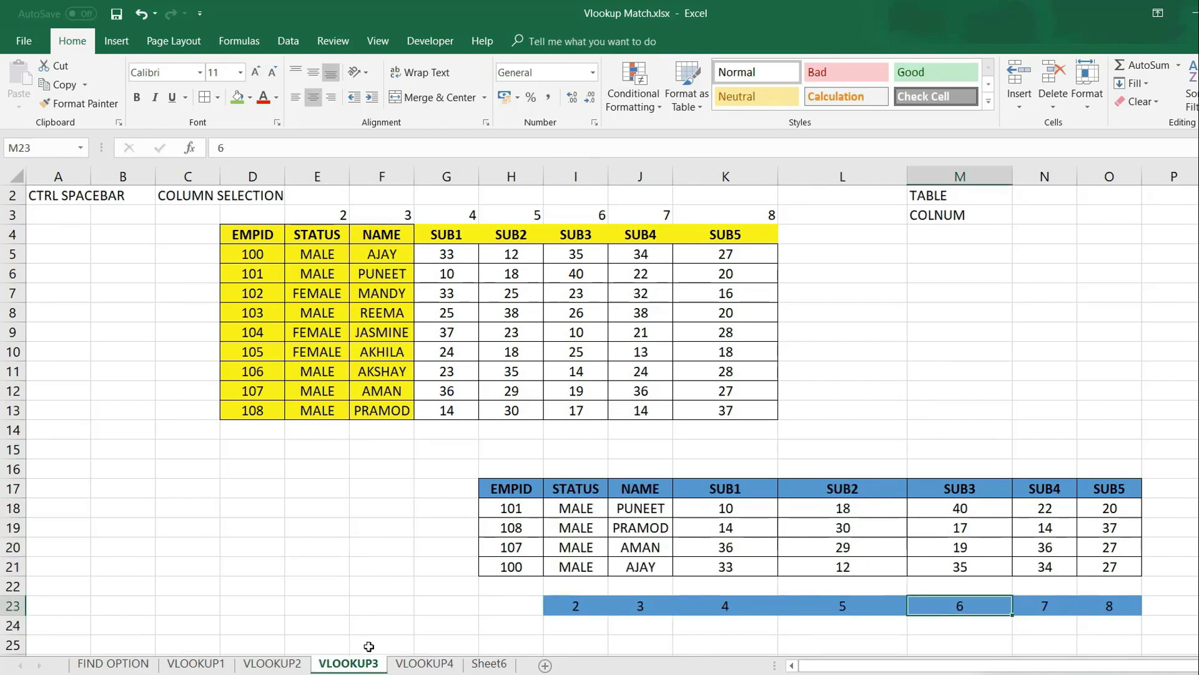
# Compare the VLOOKUP2 and VLOOKUP4 result tables and formulas, then return to VLOOKUP3
pyautogui.click(275, 664)
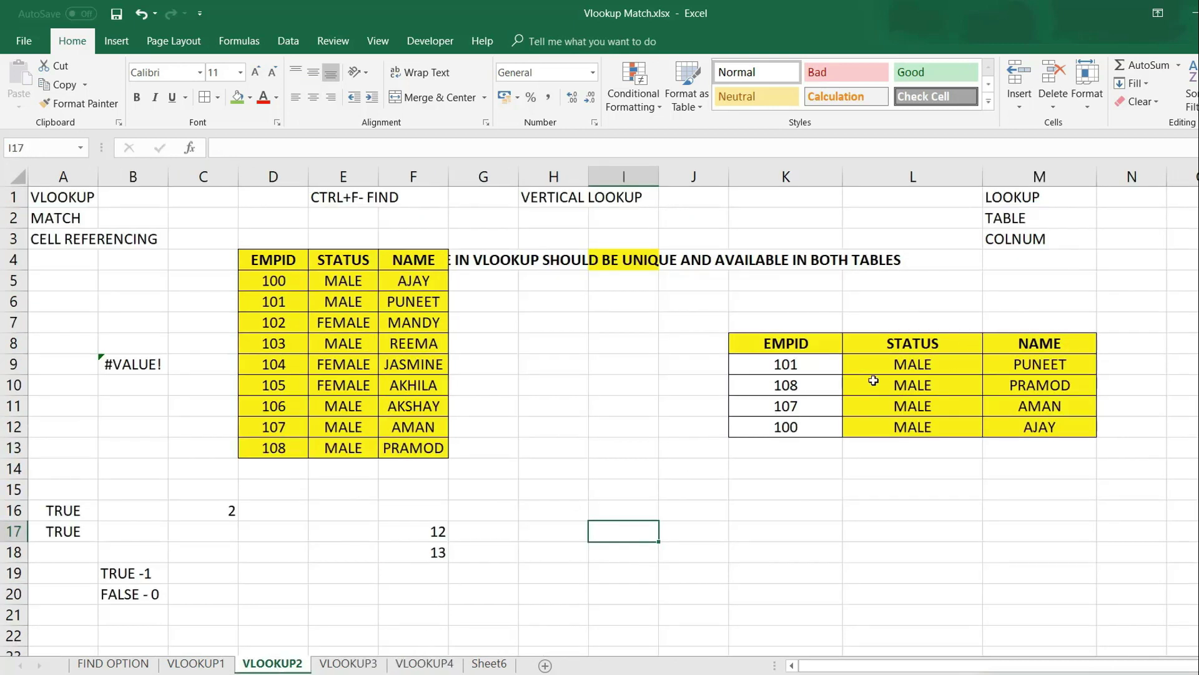
pyautogui.click(427, 665)
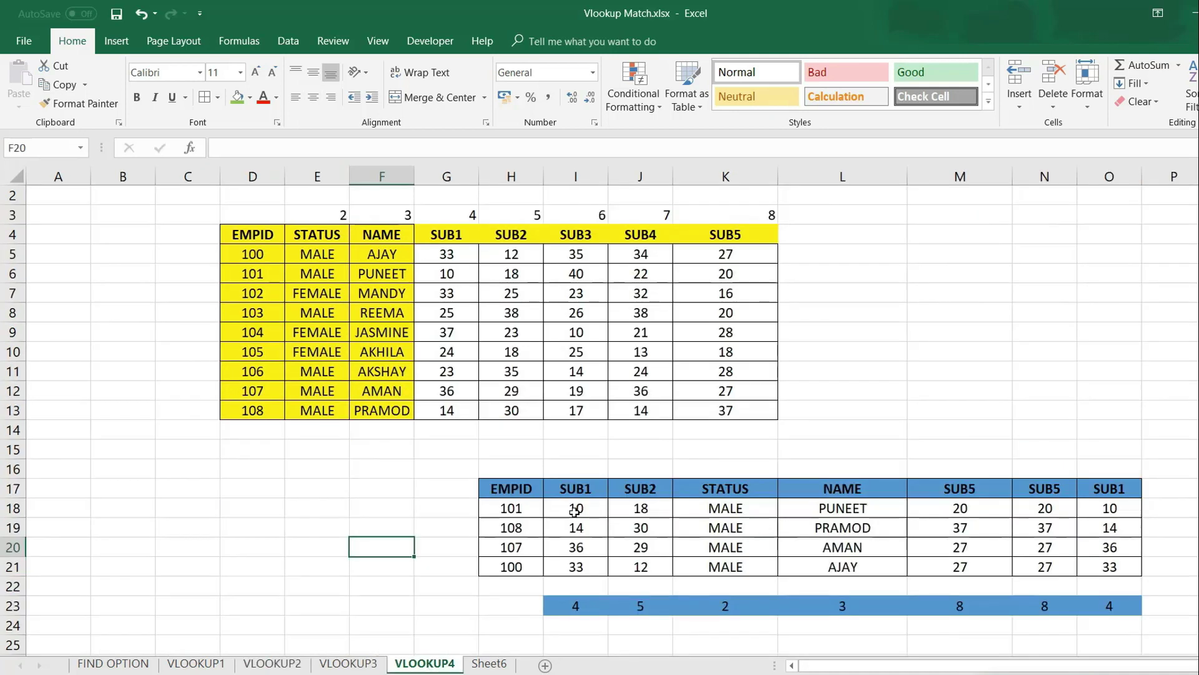
pyautogui.click(589, 488)
pyautogui.hotkey('shift', 'Right')
pyautogui.hotkey('shift', 'Down')
pyautogui.hotkey('shift', 'Down')
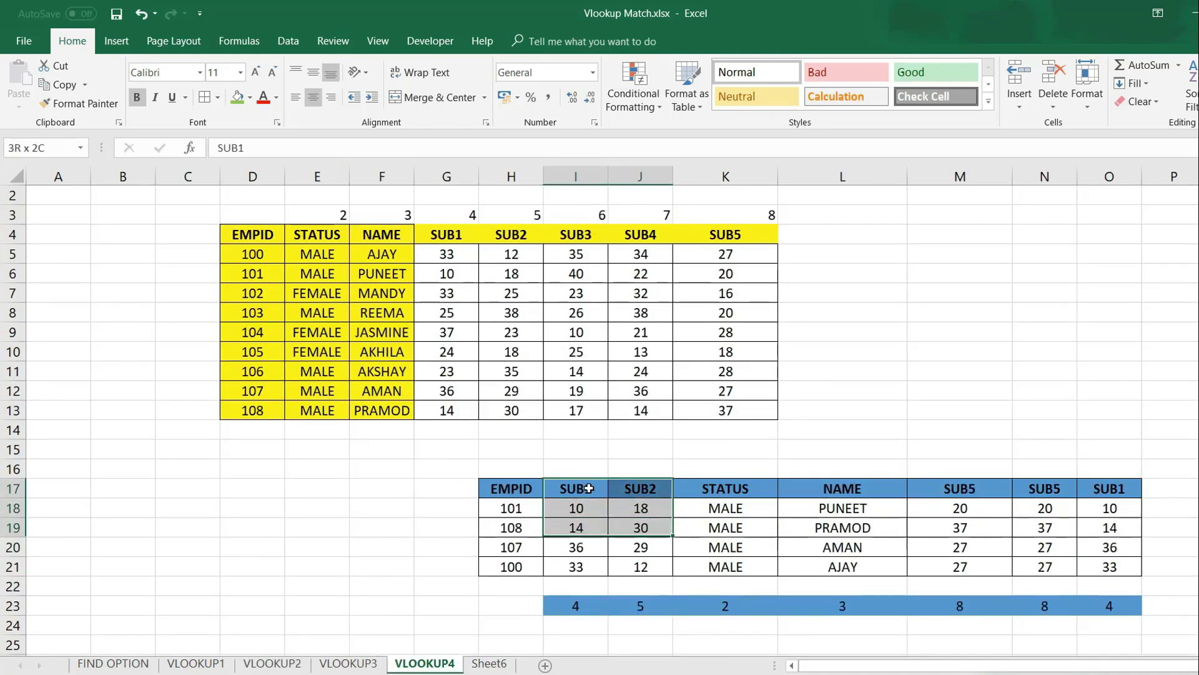
pyautogui.hotkey('shift', 'Down')
pyautogui.hotkey('shift', 'Down')
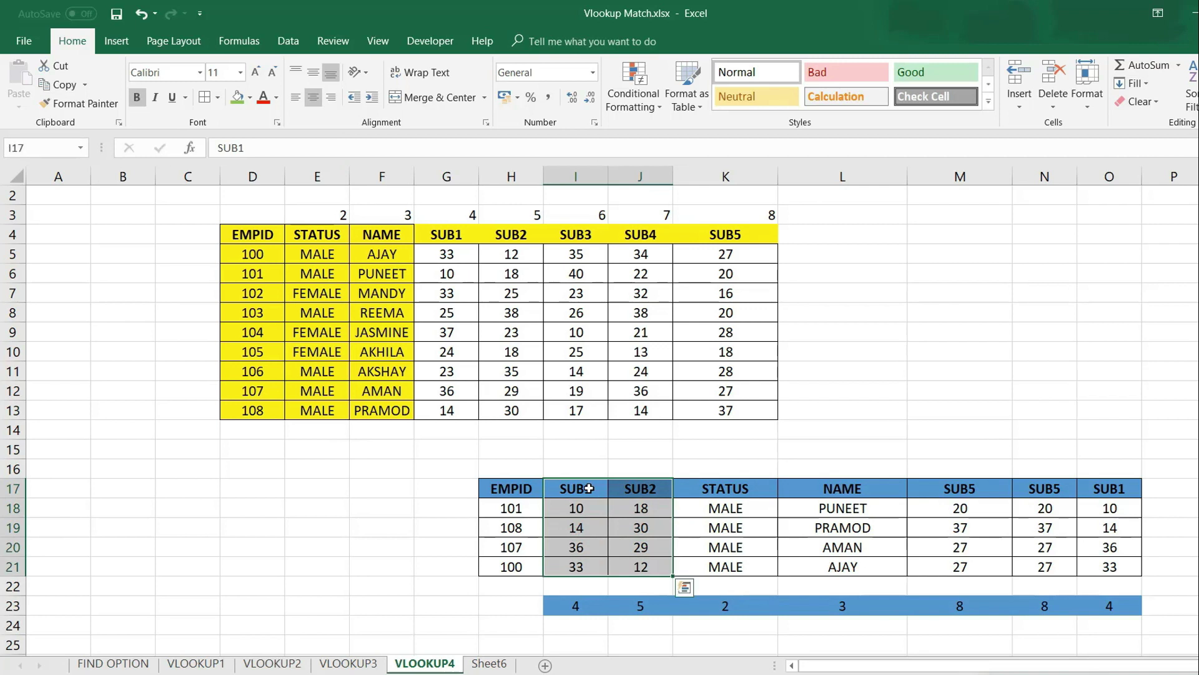
pyautogui.press('Down')
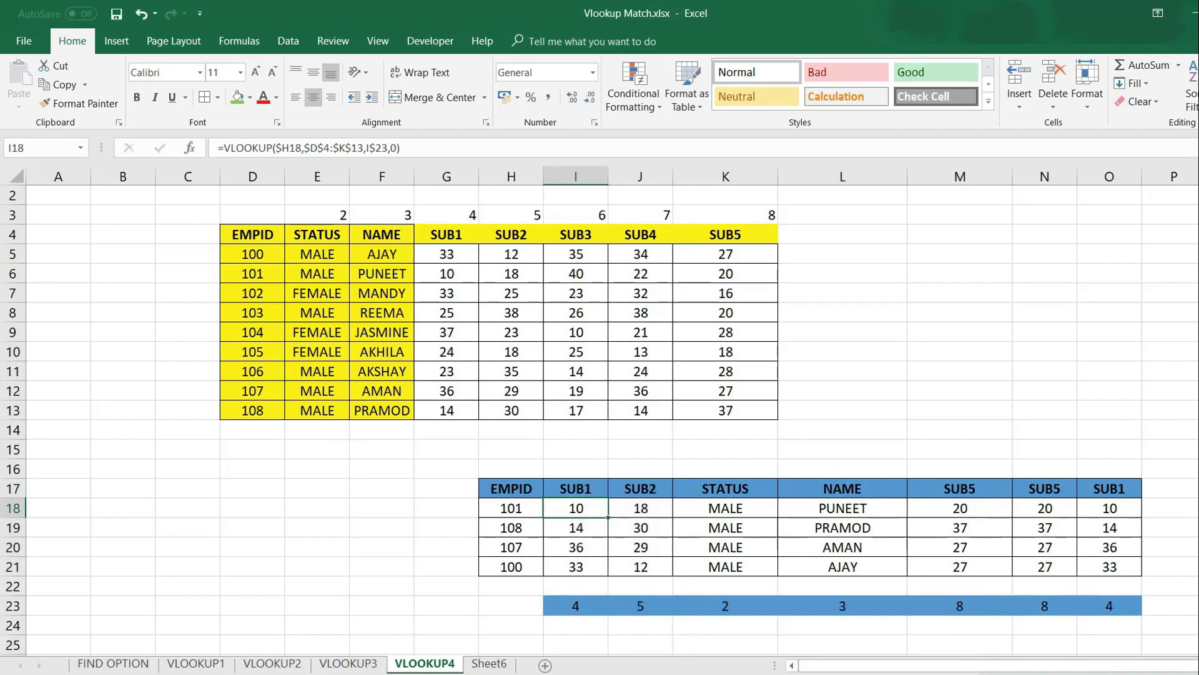
pyautogui.press('Right')
pyautogui.press('Left')
pyautogui.press('Left')
pyautogui.press('Up')
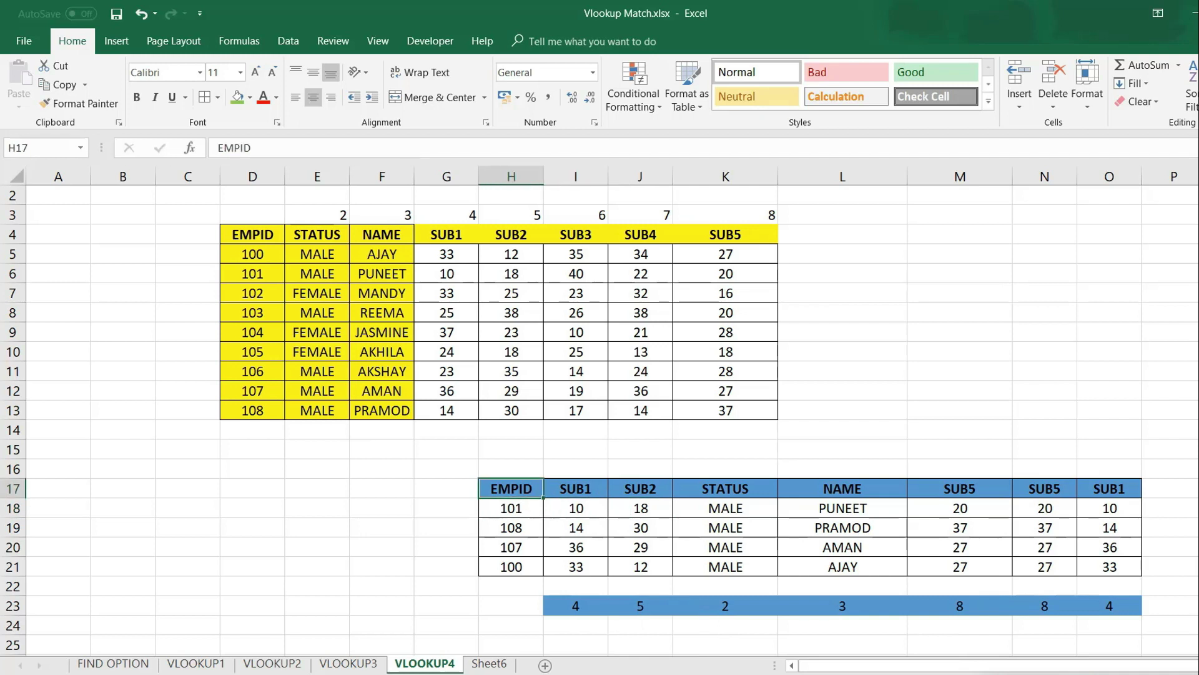
pyautogui.hotkey('ctrl', 'shift', 'Right')
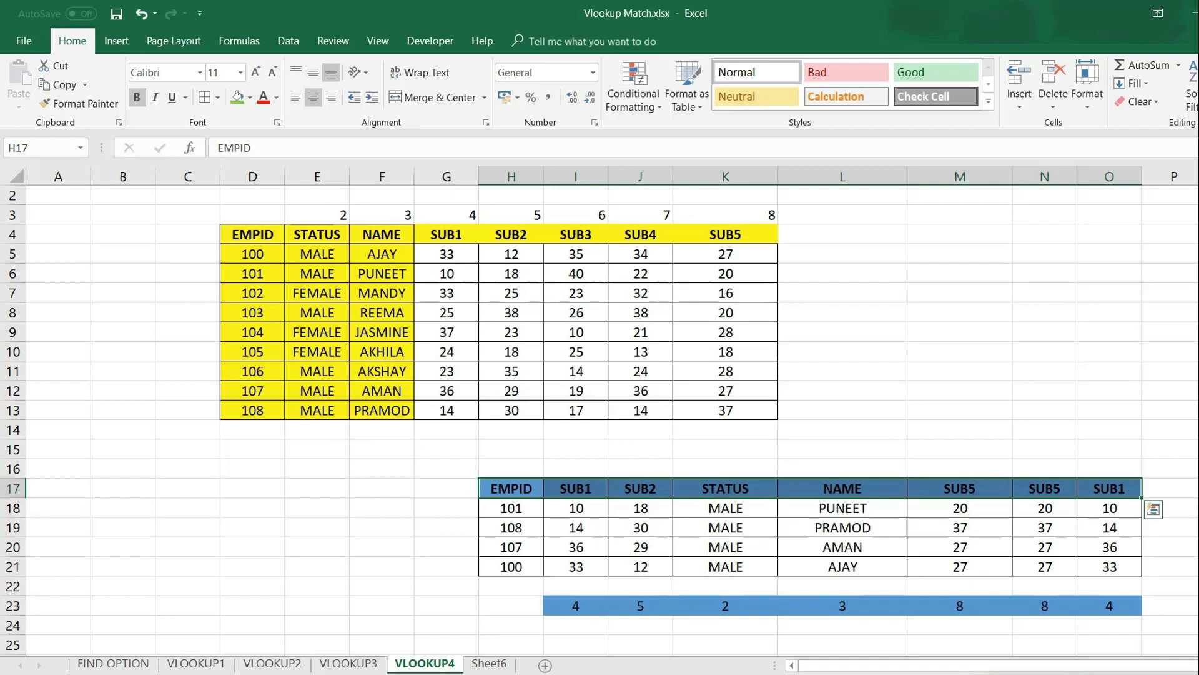
pyautogui.click(576, 508)
pyautogui.hotkey('ctrl', 'pageup')
# Clear the results in I19:O21, the row-23 index numbers, and J18:O18
pyautogui.press('Left')
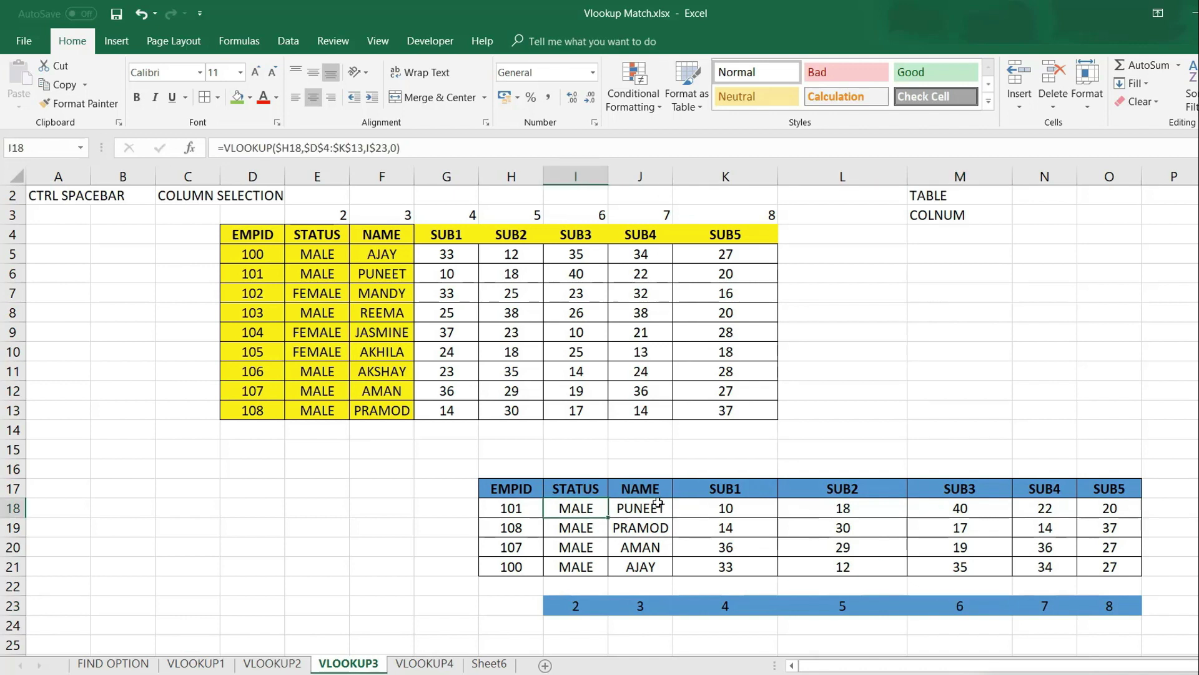
pyautogui.press('Down')
pyautogui.hotkey('ctrl', 'shift', 'Right')
pyautogui.hotkey('shift', 'Down')
pyautogui.hotkey('shift', 'Down')
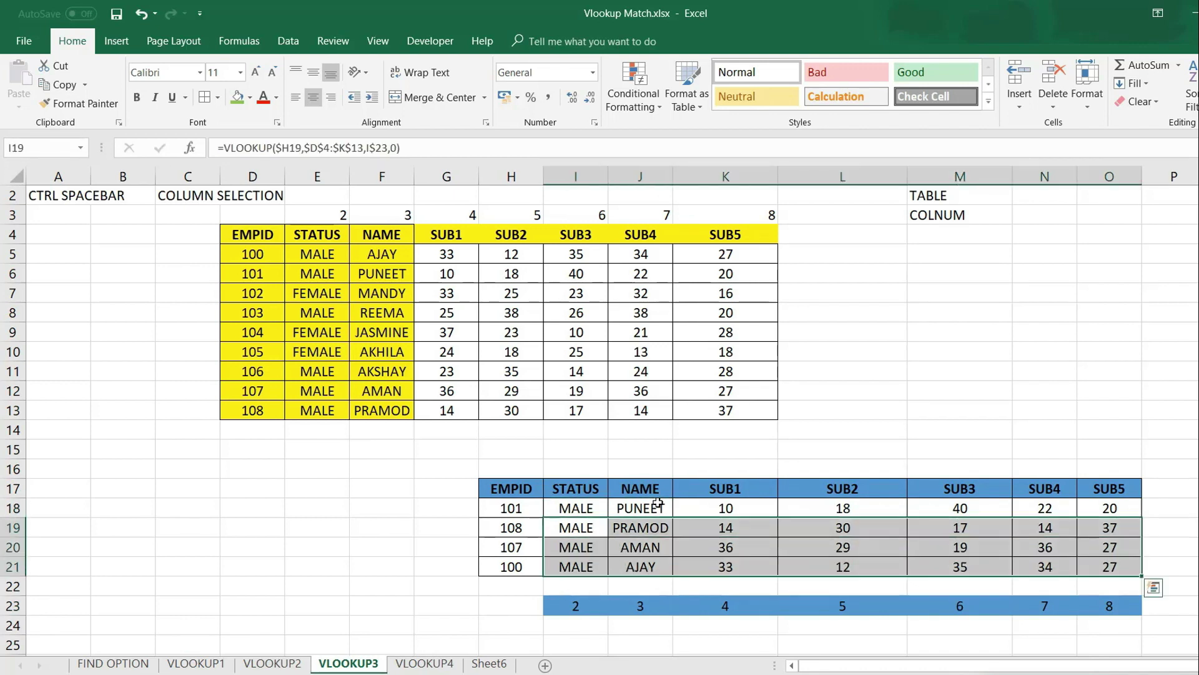
pyautogui.press('Delete')
pyautogui.hotkey('ctrl', 'Down')
pyautogui.hotkey('ctrl', 'shift', 'Right')
pyautogui.press('Delete')
pyautogui.hotkey('ctrl', 'Up')
pyautogui.press('Right')
pyautogui.hotkey('ctrl', 'shift', 'Right')
pyautogui.press('Delete')
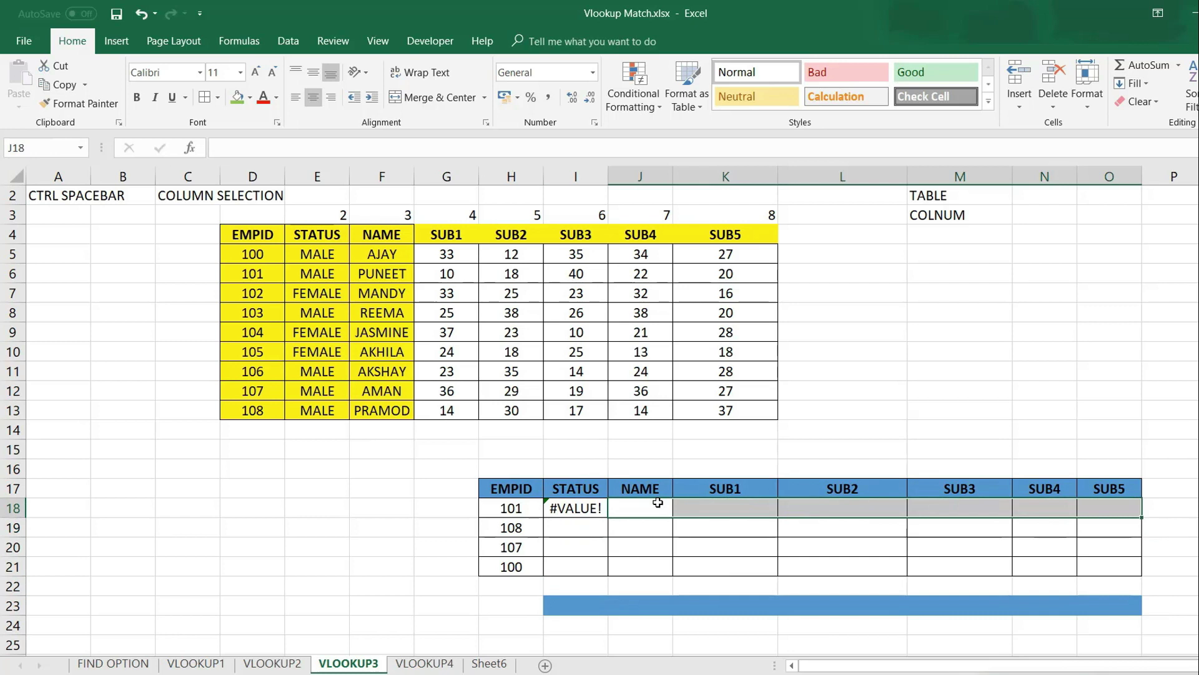
pyautogui.press('Left')
# Give I18's VLOOKUP a fixed column index of 2 and rename J17 to SUB5
pyautogui.doubleClick(382, 148)
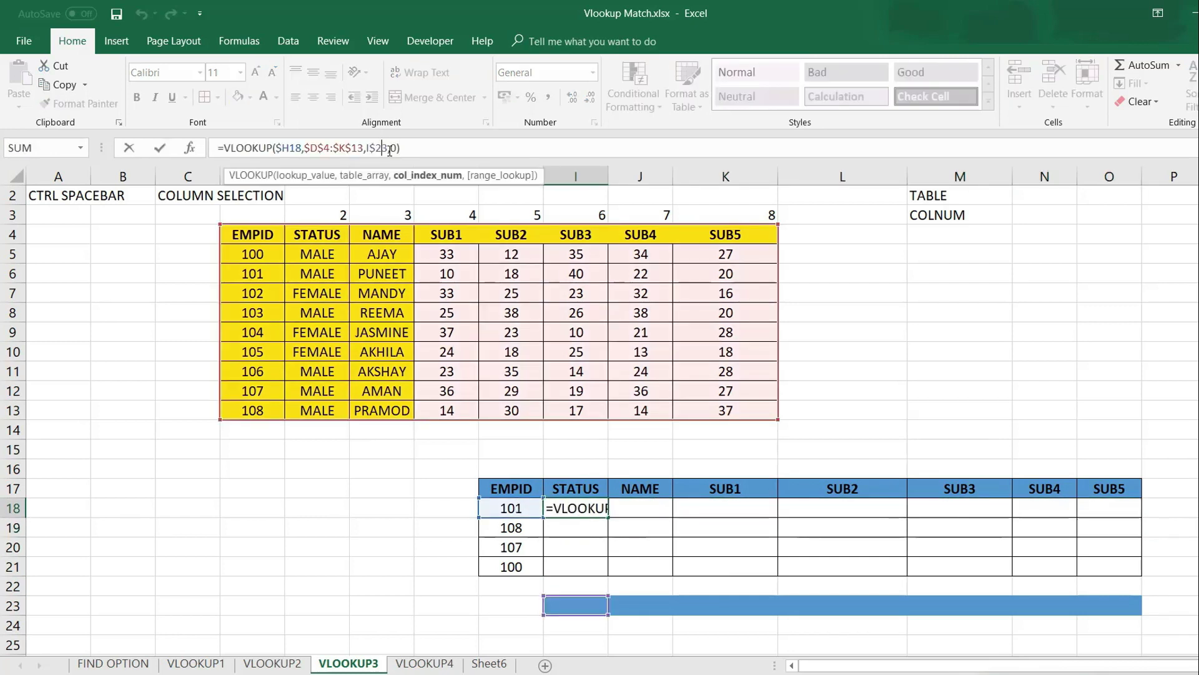
pyautogui.press('Delete')
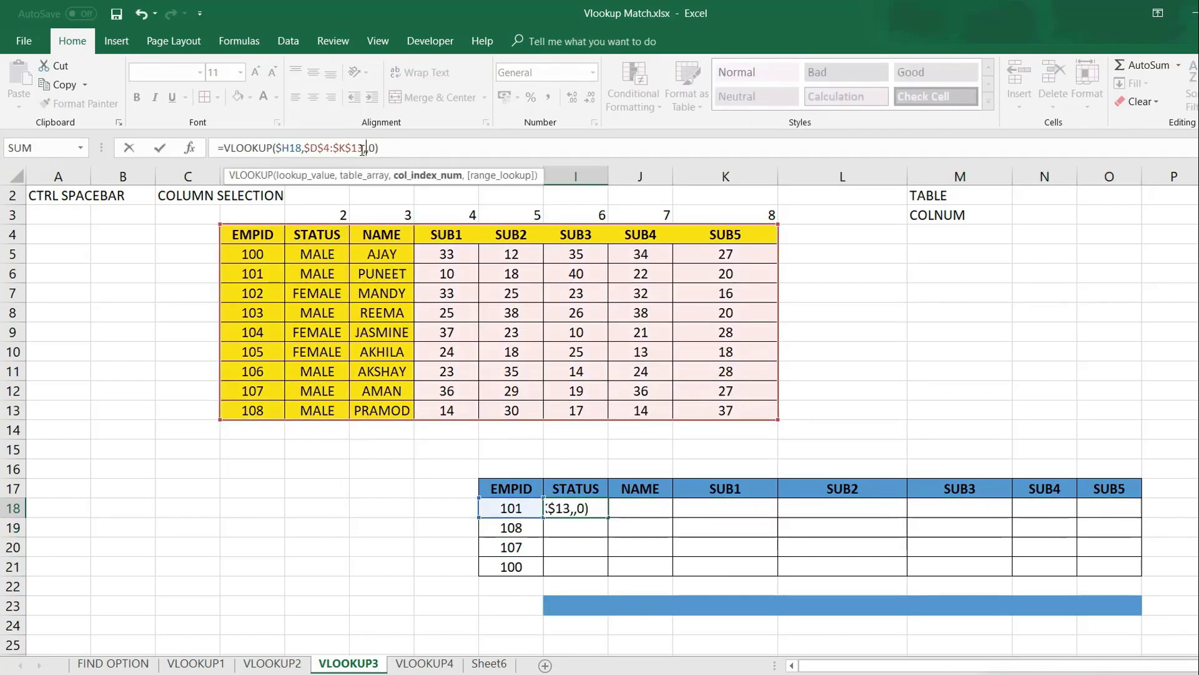
pyautogui.write('2')
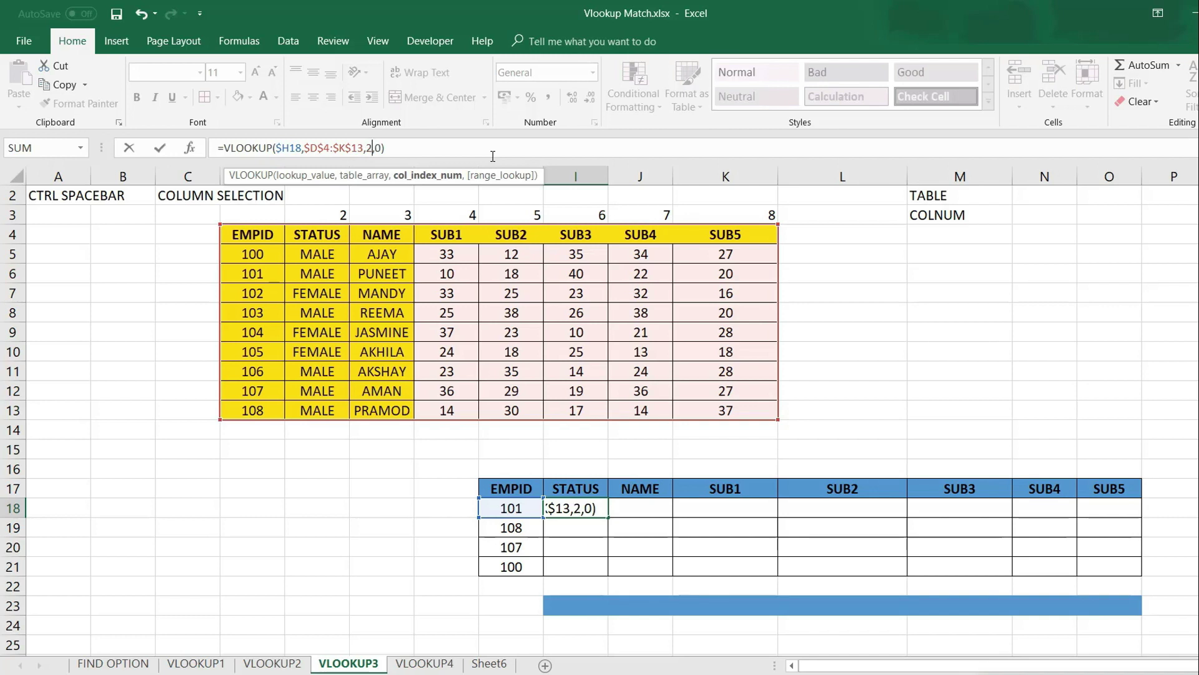
pyautogui.hotkey('ctrl', 'Return')
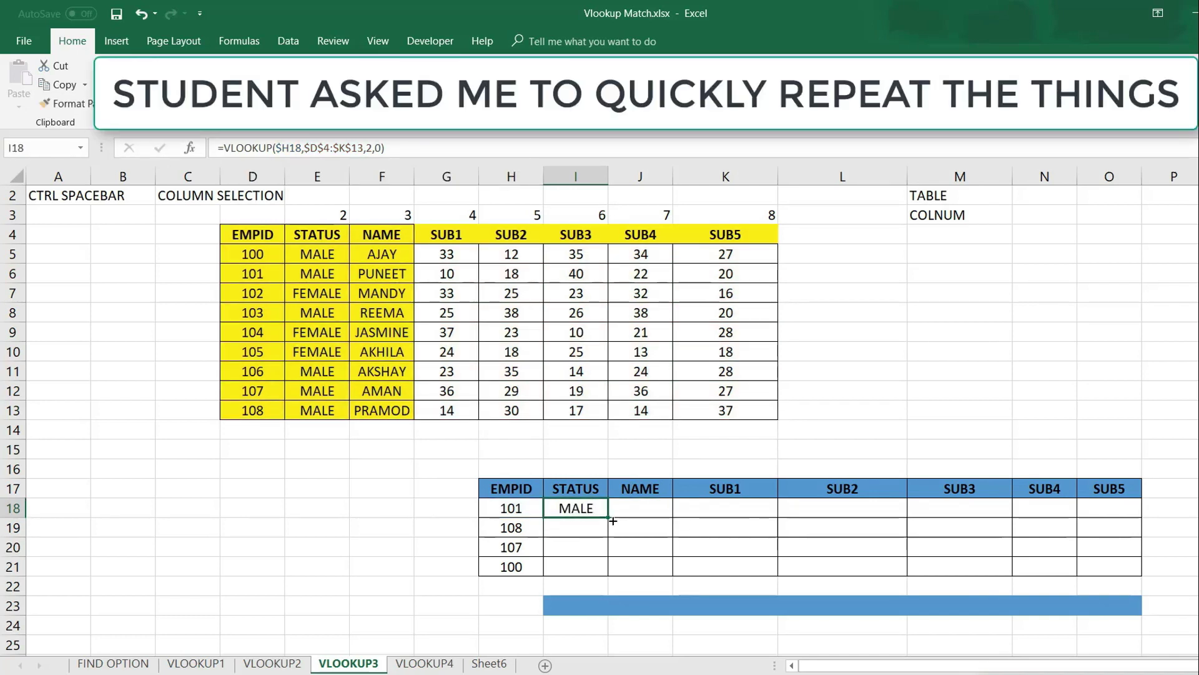
pyautogui.click(642, 488)
pyautogui.write('SUB5')
pyautogui.press('Return')
# Fill I18's formula into J18 and change its column index to 8
pyautogui.press('Left')
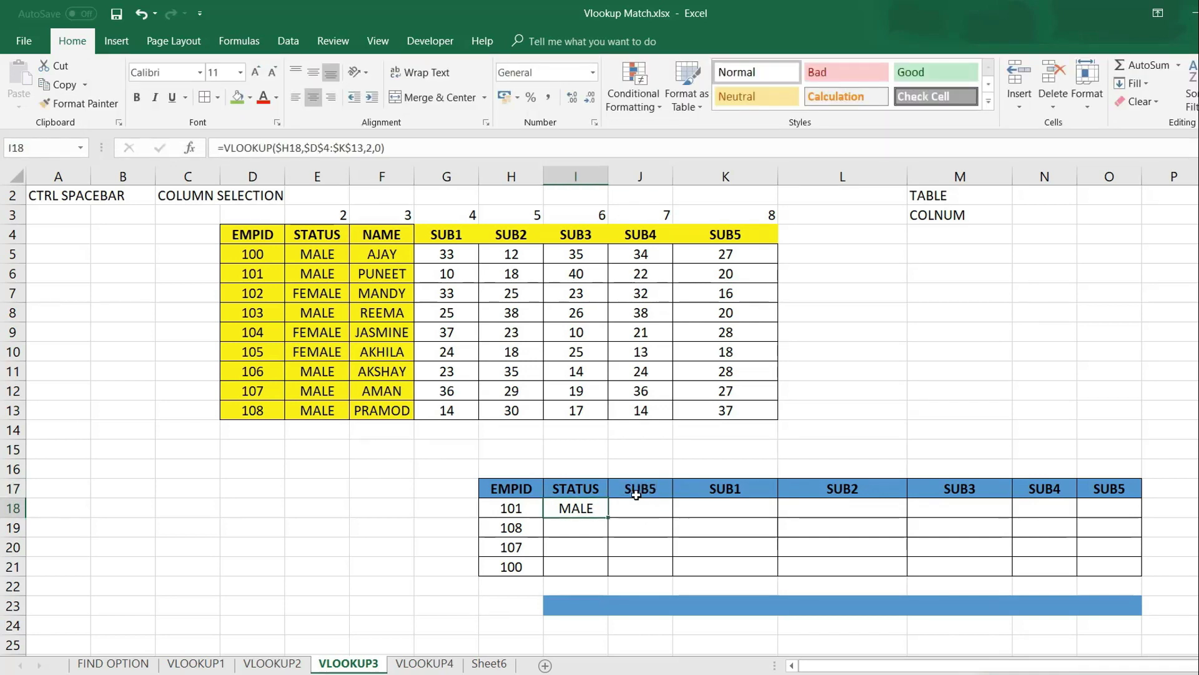
pyautogui.moveTo(629, 518); pyautogui.dragTo(644, 518)
pyautogui.click(640, 508)
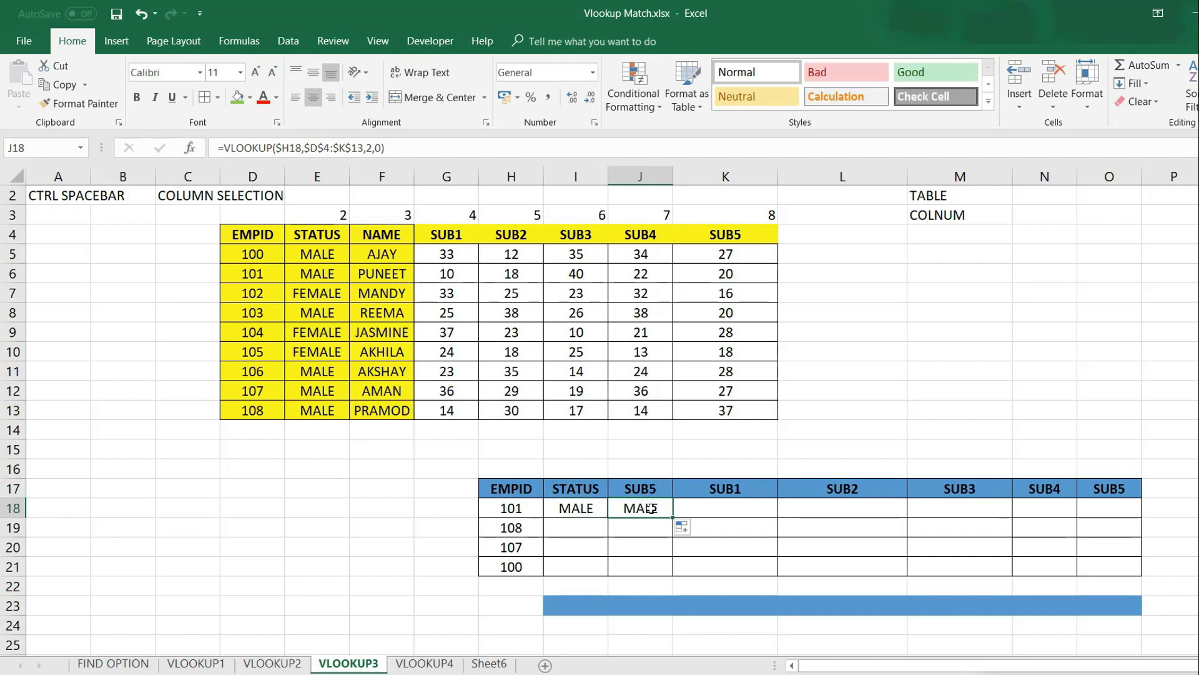
pyautogui.click(371, 147)
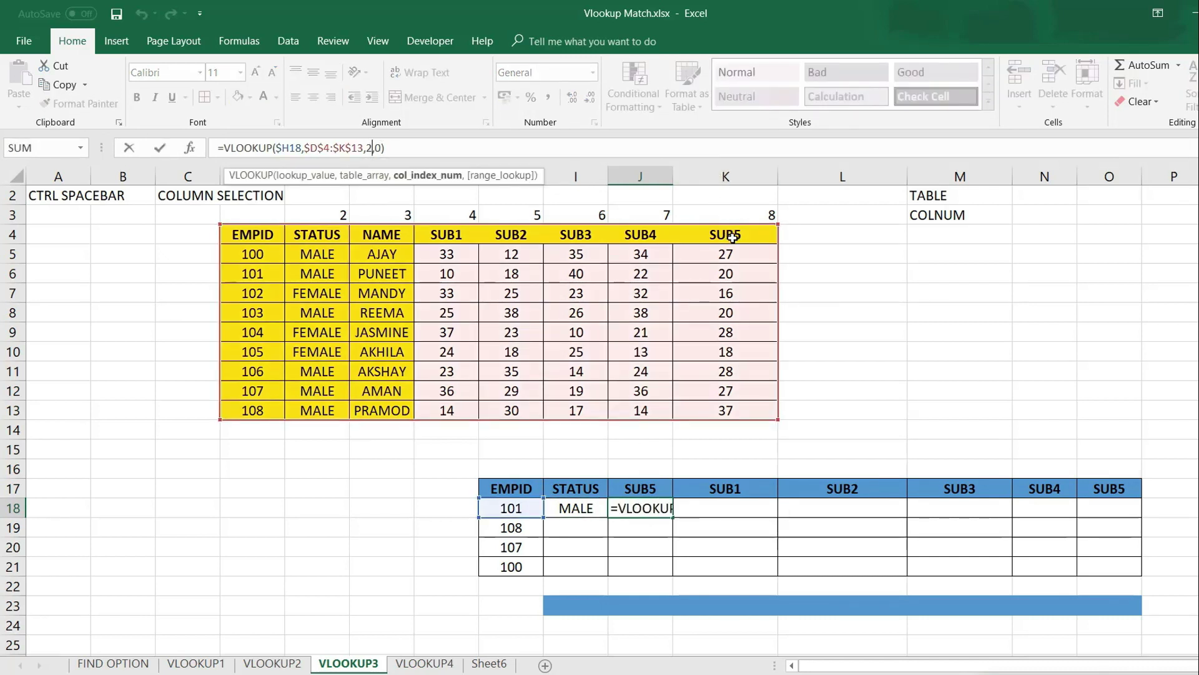
pyautogui.press('BackSpace')
pyautogui.write('8')
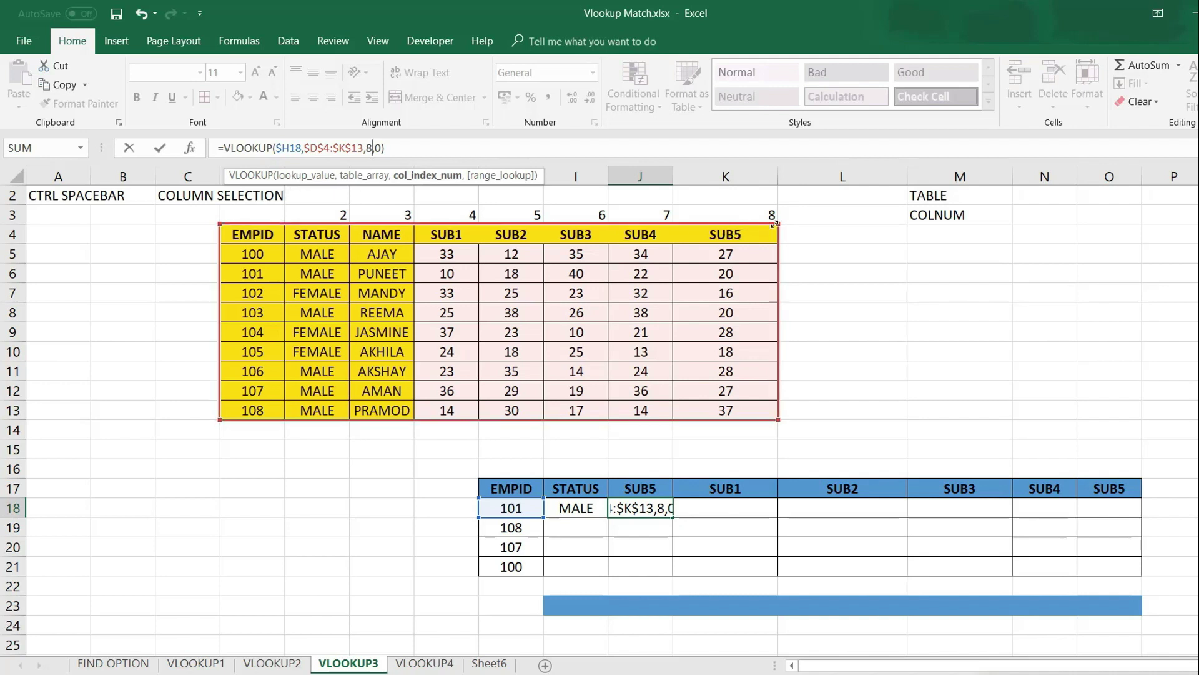
pyautogui.press('Return')
# Copy J18's formula into K18 and L18
pyautogui.press('Up')
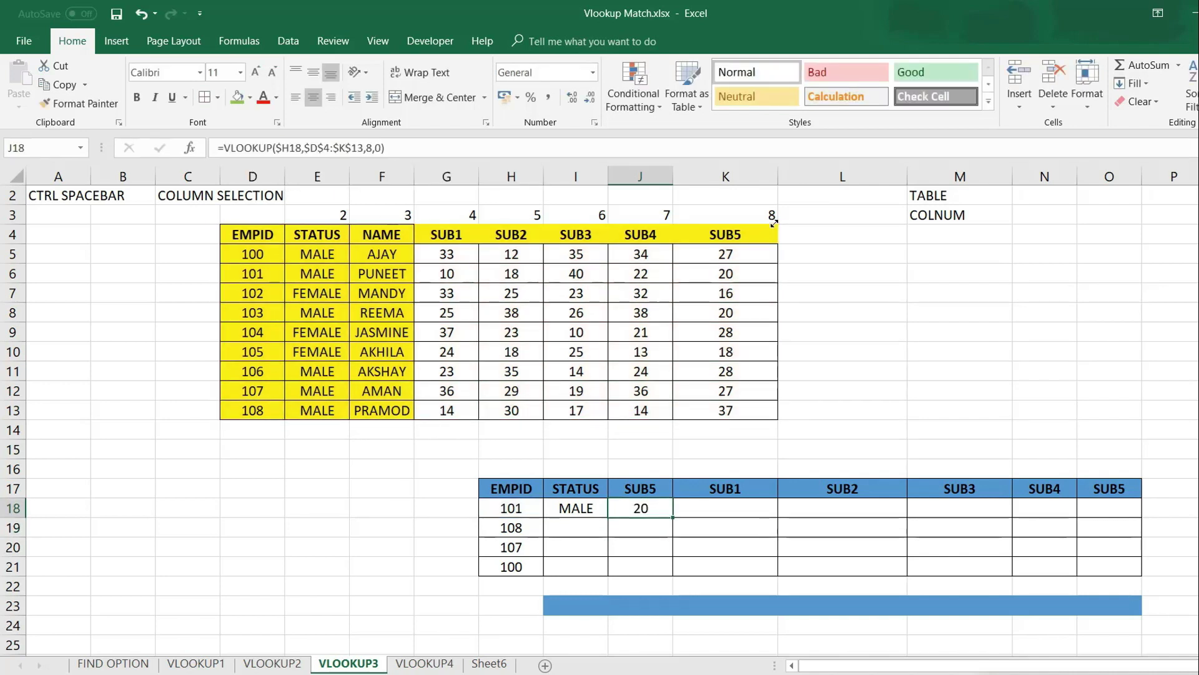
pyautogui.hotkey('ctrl', 'c')
pyautogui.press('Right')
pyautogui.hotkey('ctrl', 'v')
pyautogui.press('Right')
pyautogui.hotkey('ctrl', 'v')
pyautogui.press('Left')
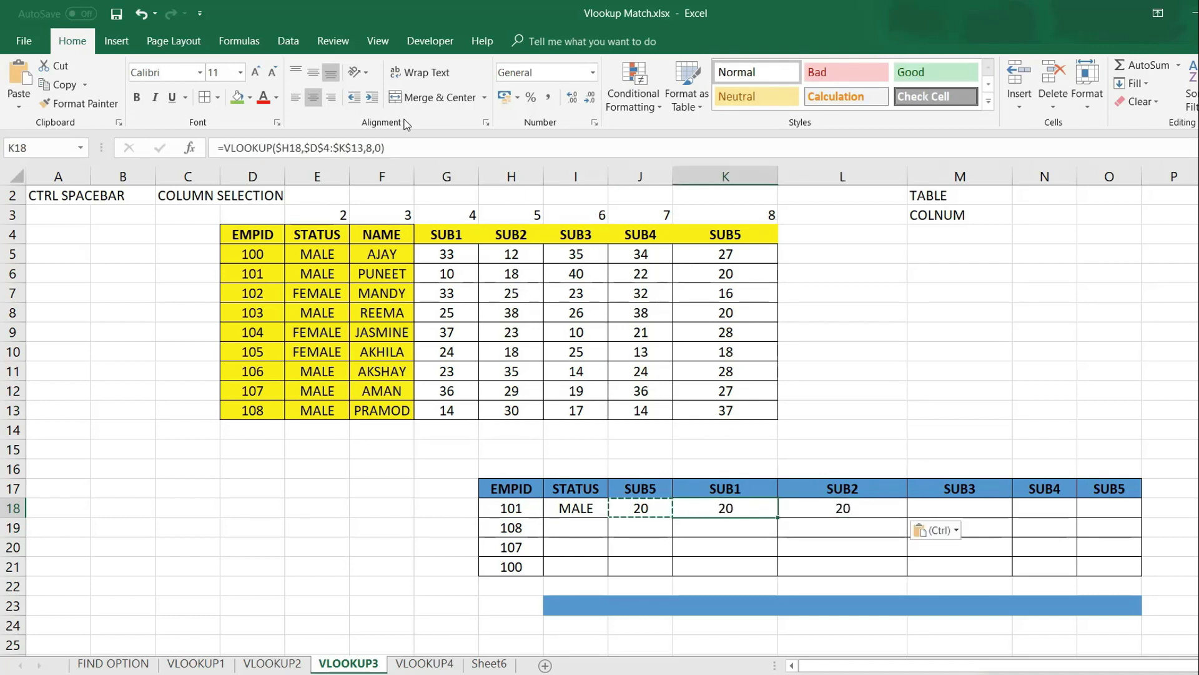
# Change K18's column index to 4 and compare it with the source table headers
pyautogui.click(371, 147)
pyautogui.press('BackSpace')
pyautogui.write('4')
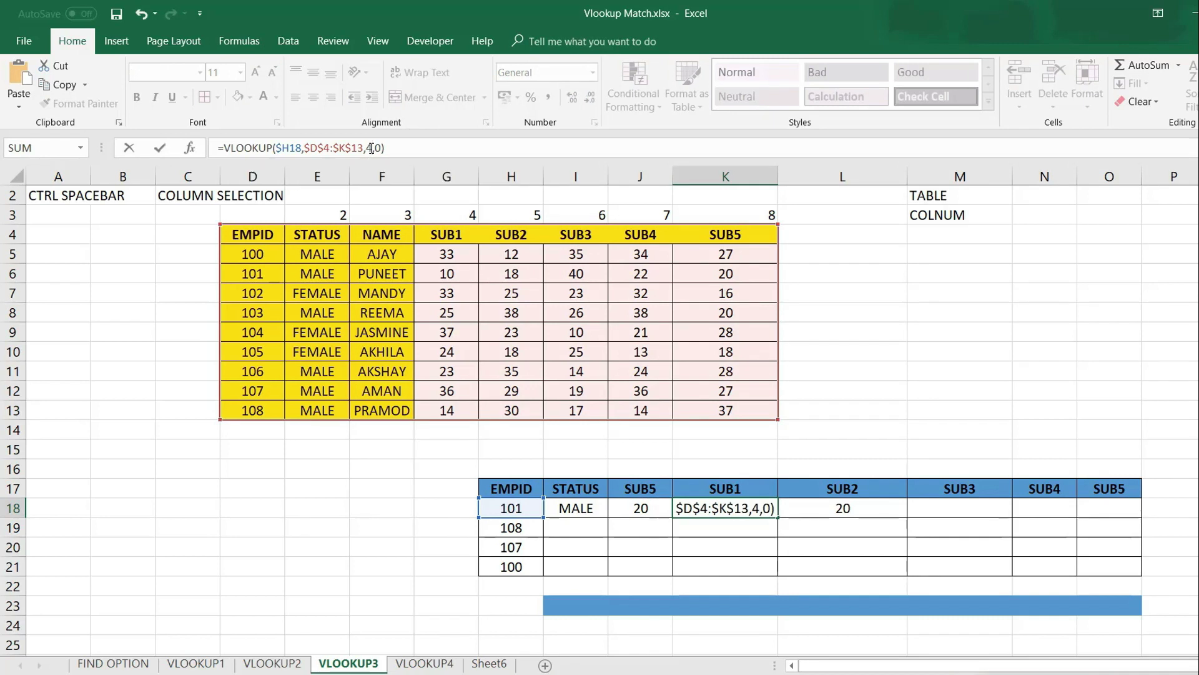
pyautogui.press('Return')
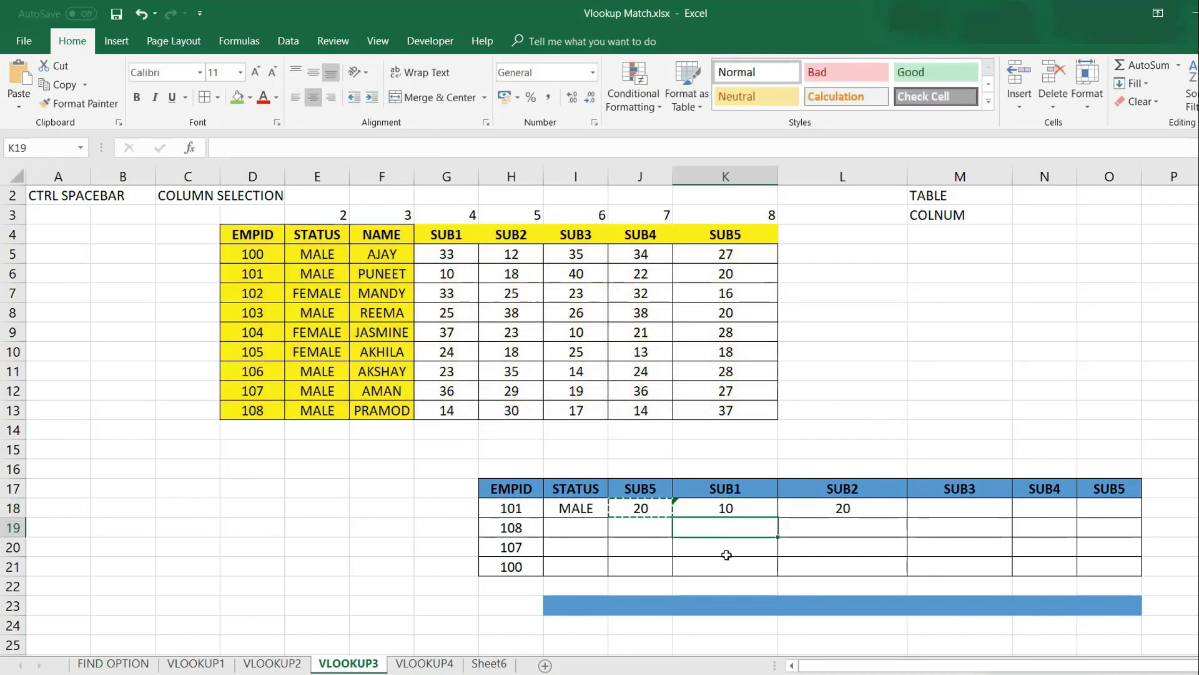
pyautogui.click(730, 508)
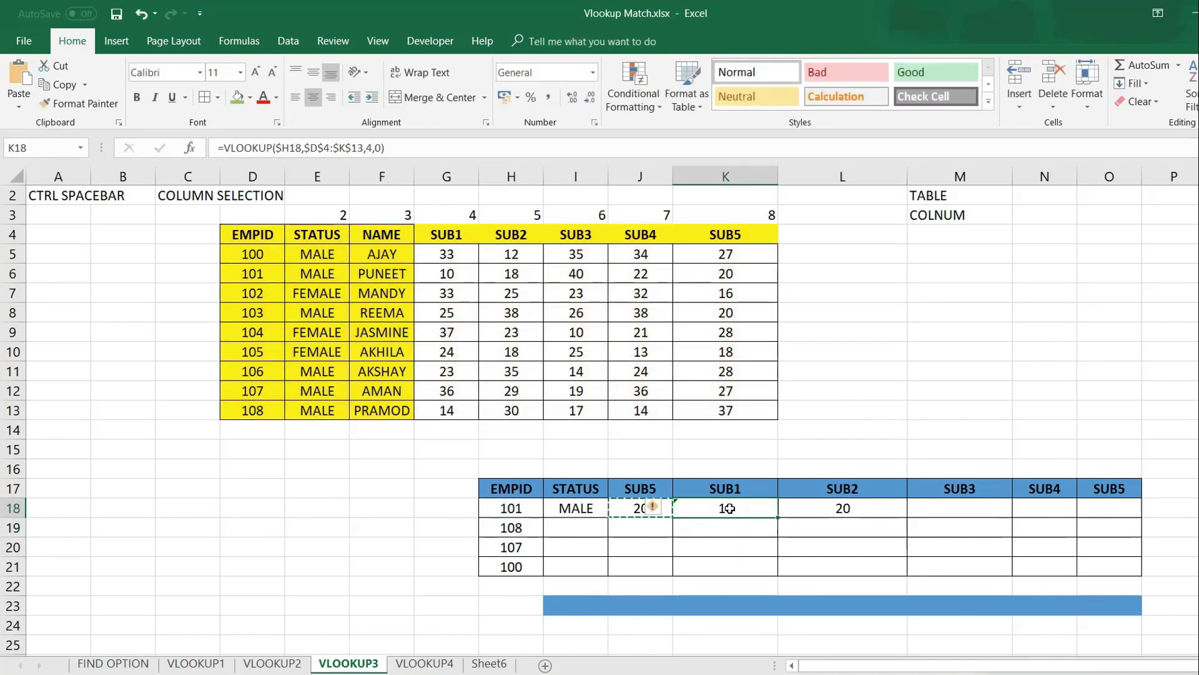
pyautogui.click(247, 233)
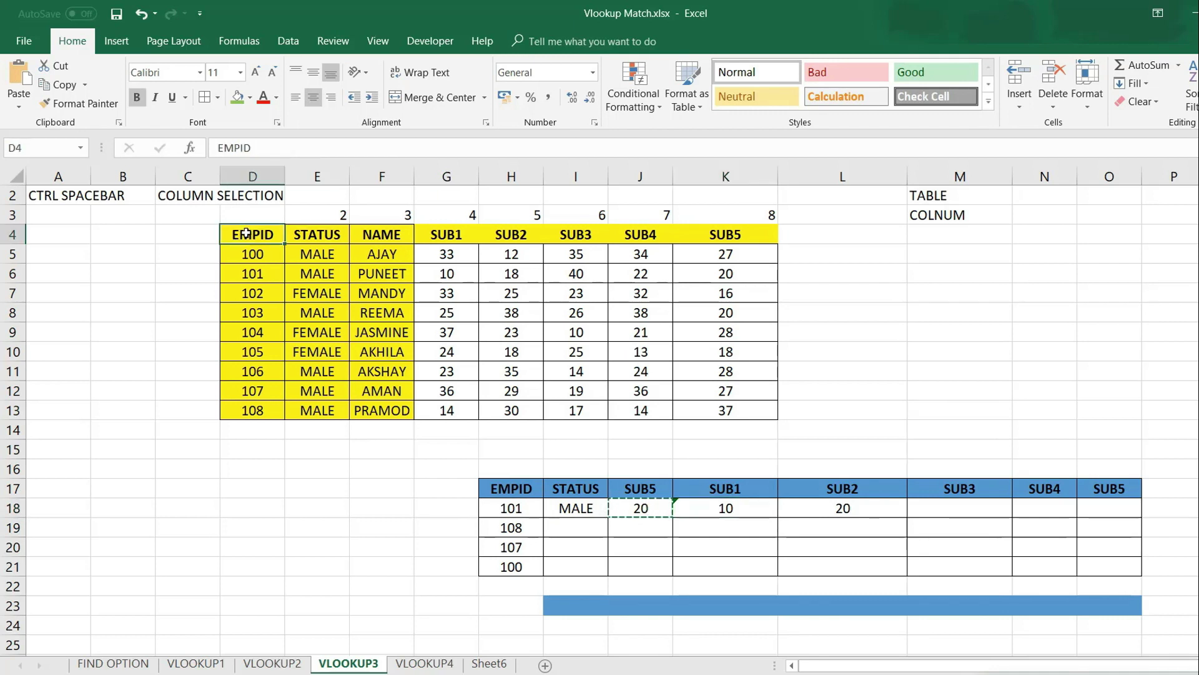
pyautogui.press('Right')
pyautogui.press('Right')
pyautogui.press('Right')
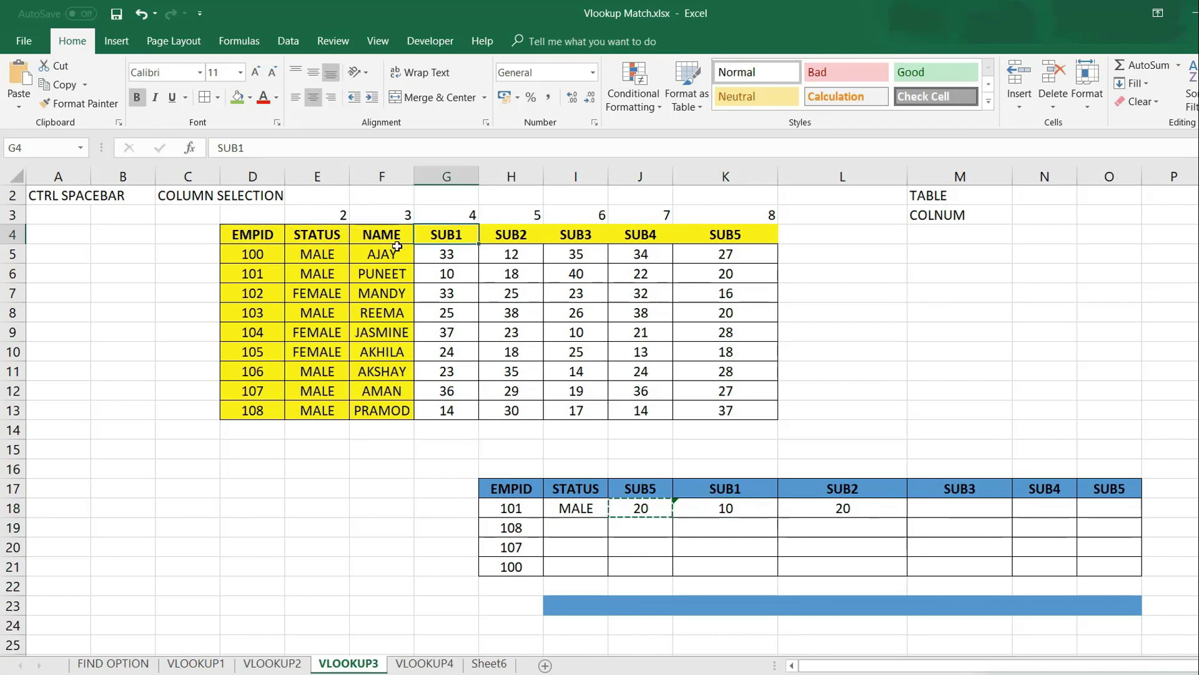
pyautogui.click(742, 489)
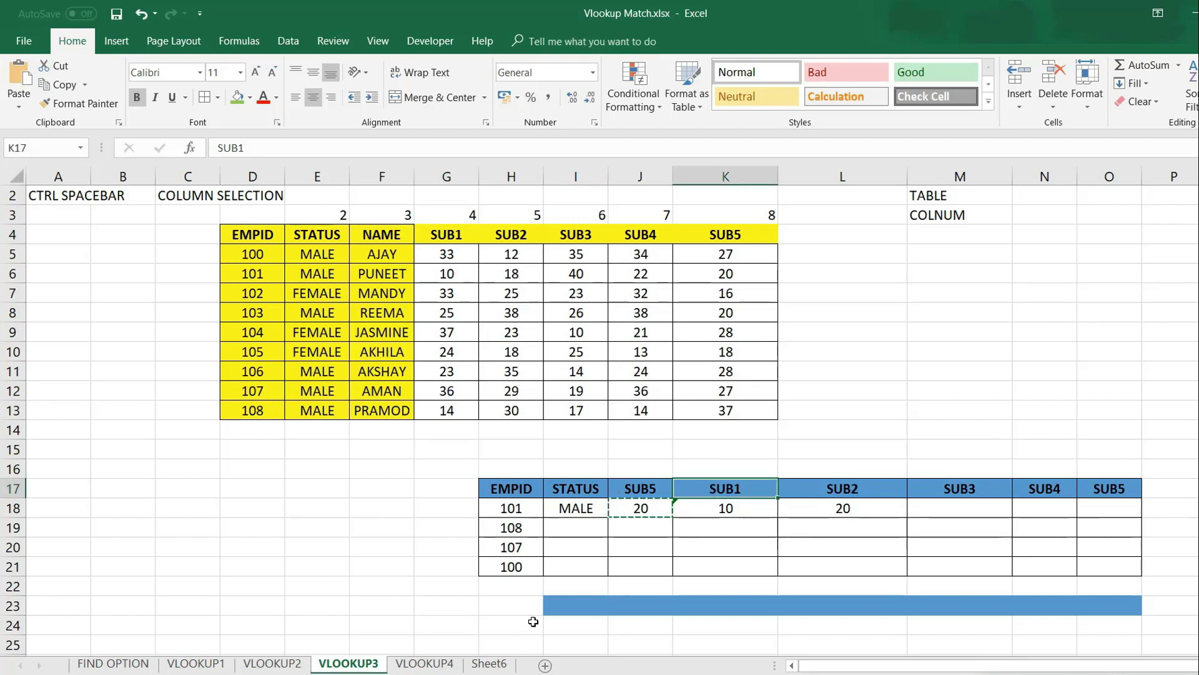
# Undo the recent entries and redo to restore the complete result table
pyautogui.hotkey('ctrl', 'z')
pyautogui.hotkey('ctrl', 'z')
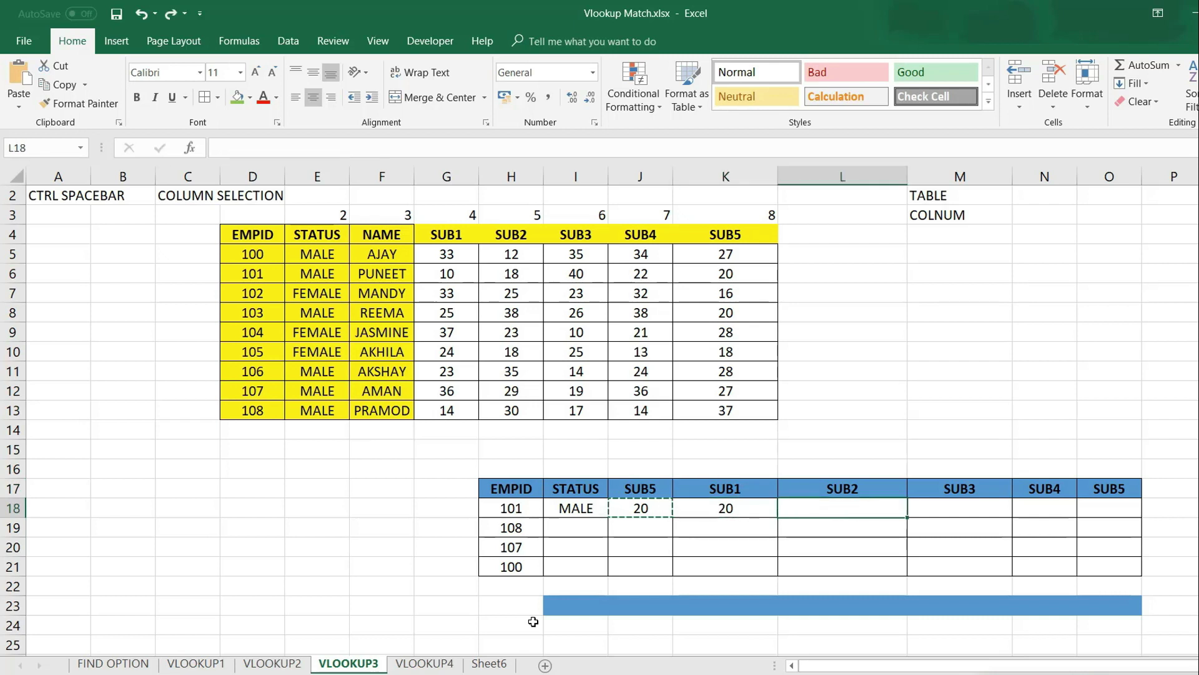
pyautogui.hotkey('ctrl', 'z')
pyautogui.hotkey('ctrl', 'z')
pyautogui.hotkey('ctrl', 'z')
pyautogui.hotkey('ctrl', 'z')
pyautogui.hotkey('ctrl', 'y')
pyautogui.hotkey('ctrl', 'y')
pyautogui.hotkey('ctrl', 'y')
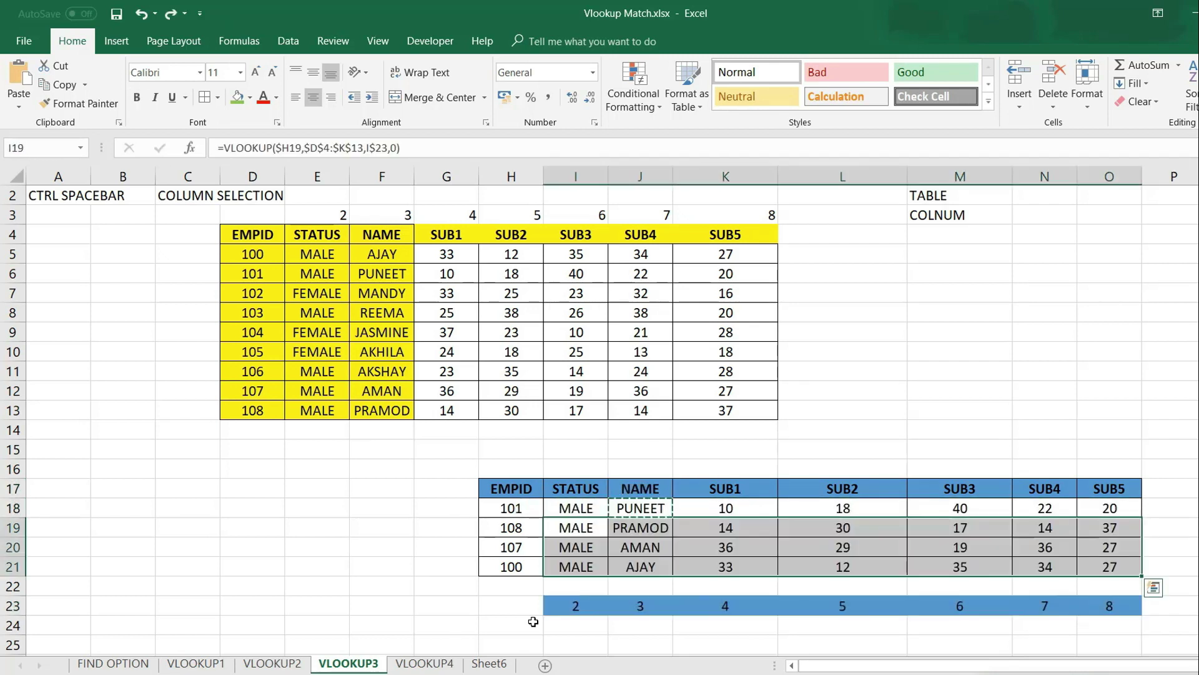
# On the VLOOKUP4 sheet, inspect I23's MATCH, the I17 header and I18's VLOOKUP
pyautogui.click(424, 663)
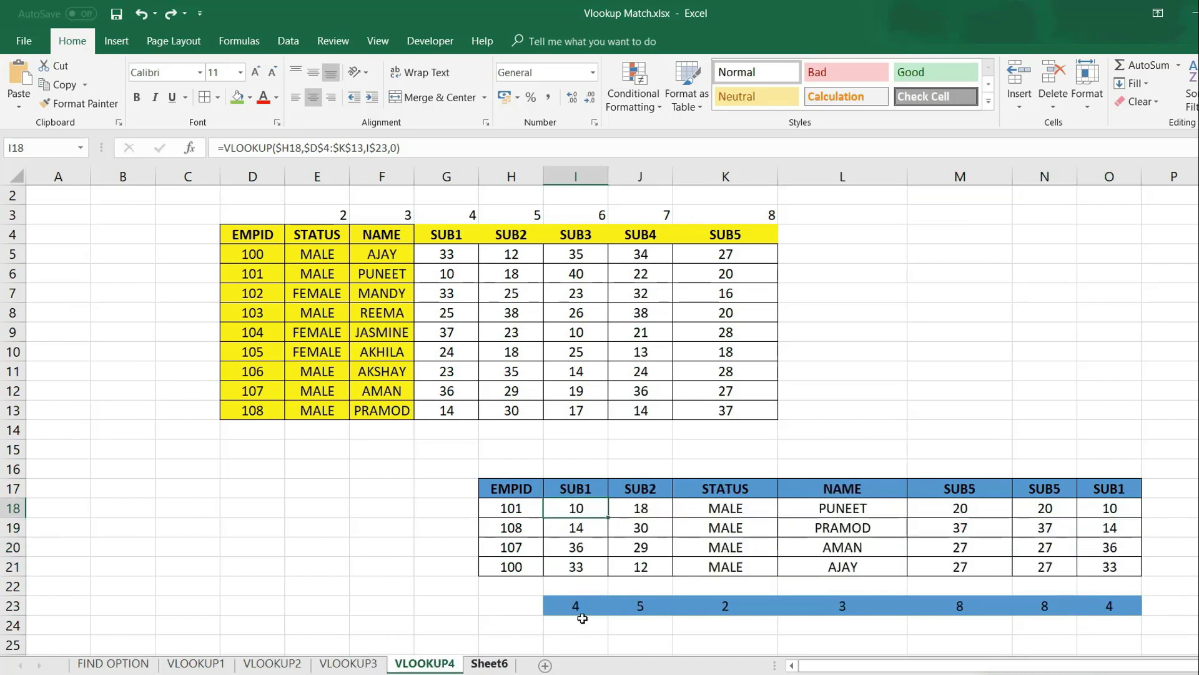
pyautogui.click(567, 604)
pyautogui.click(570, 488)
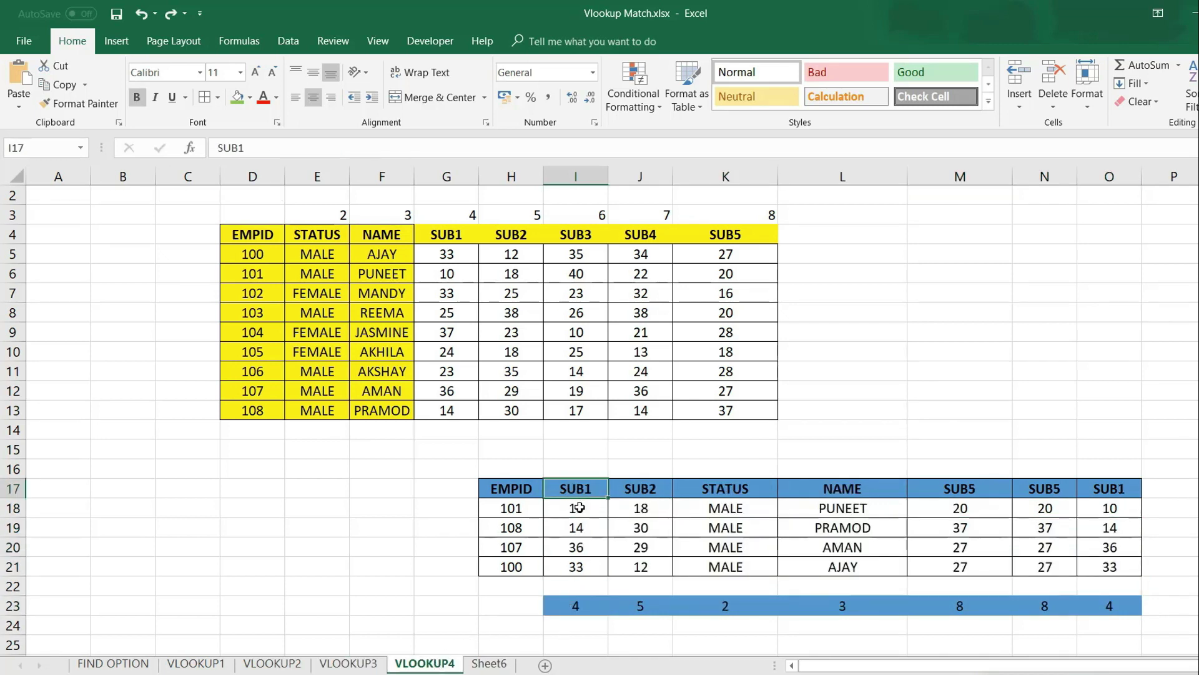
pyautogui.click(580, 507)
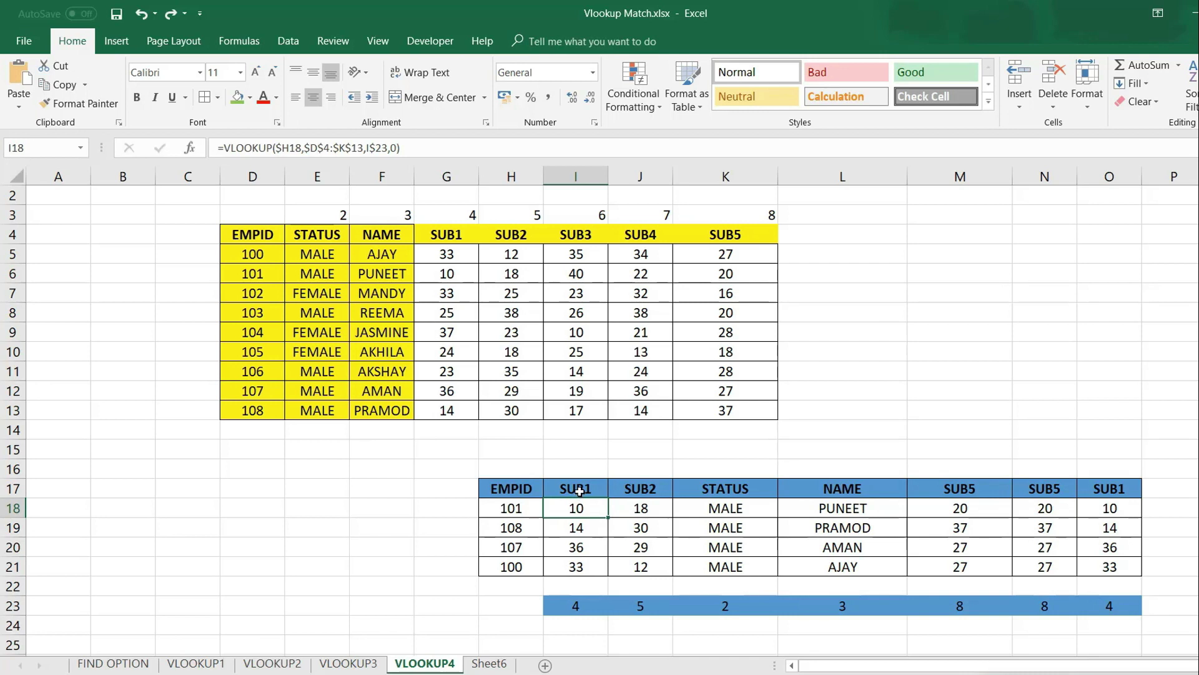
pyautogui.press('F2')
pyautogui.press('Escape')
# Rework I23's formula to =MATCH(I17,$D4:$K4,0), returning 4 for SUB1
pyautogui.click(590, 607)
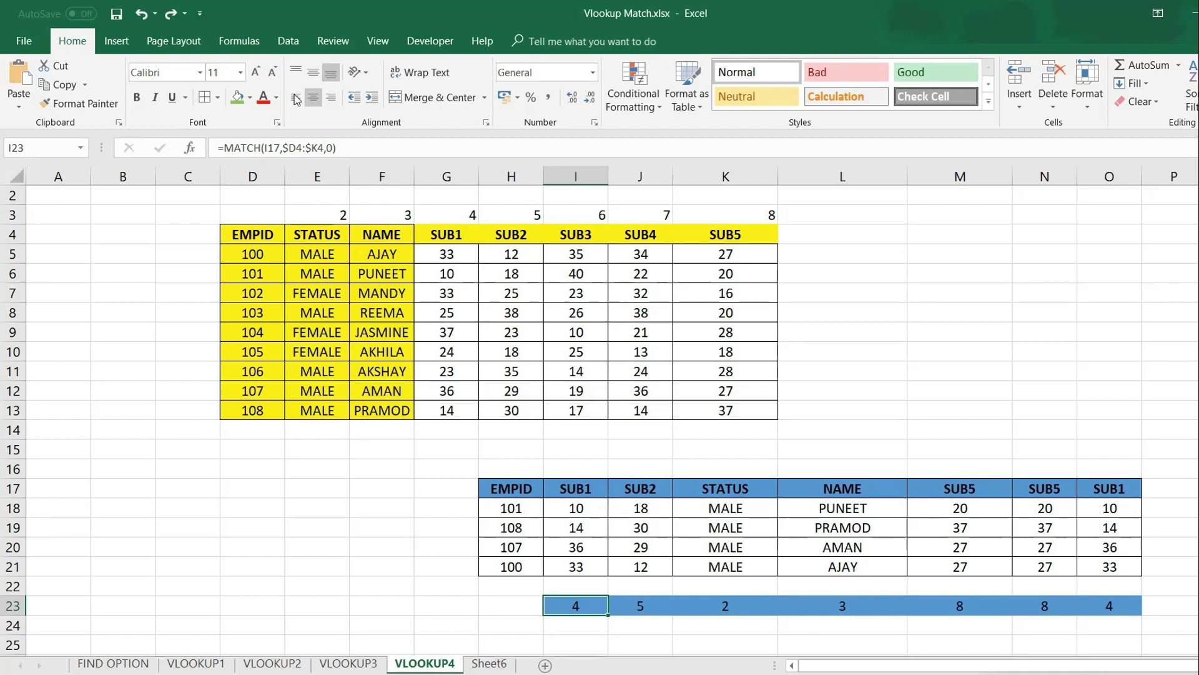
pyautogui.click(270, 148)
pyautogui.click(270, 148)
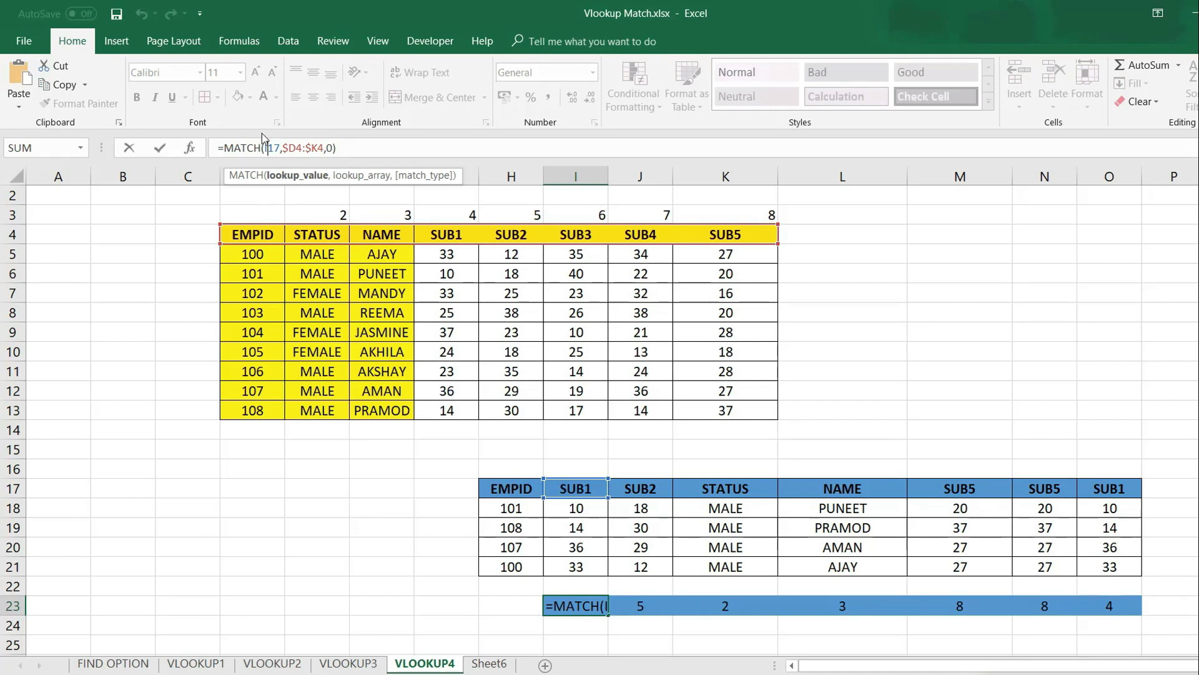
pyautogui.click(574, 493)
pyautogui.click(328, 147)
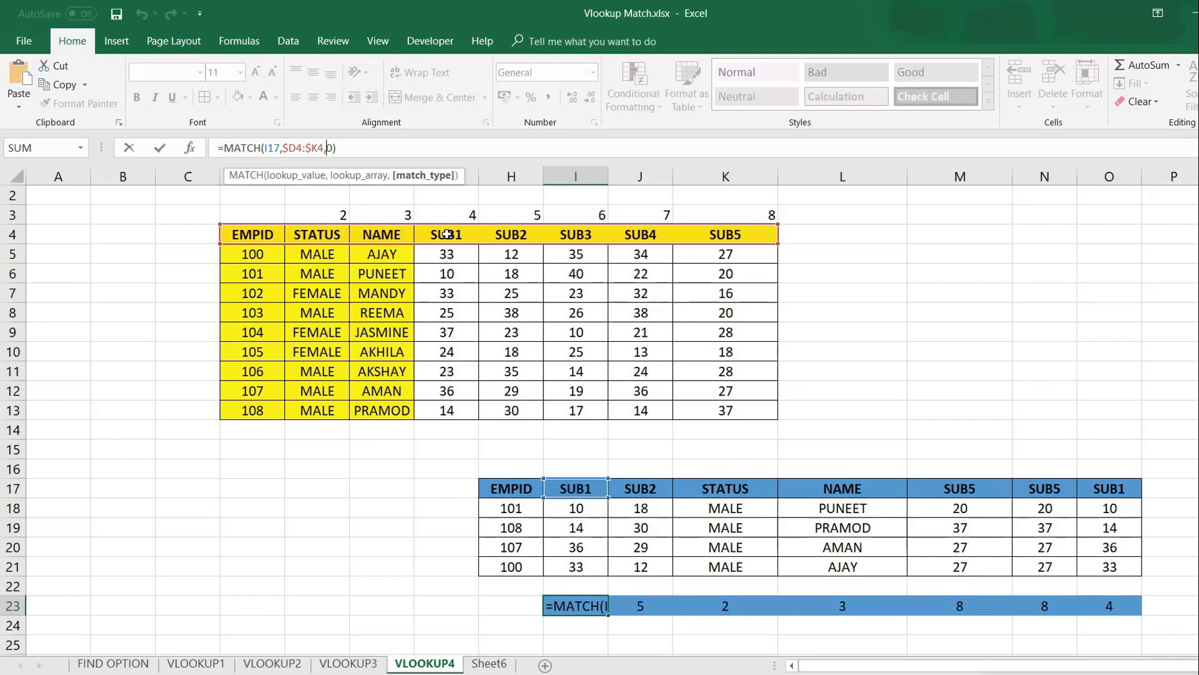
pyautogui.hotkey('ctrl', 'Return')
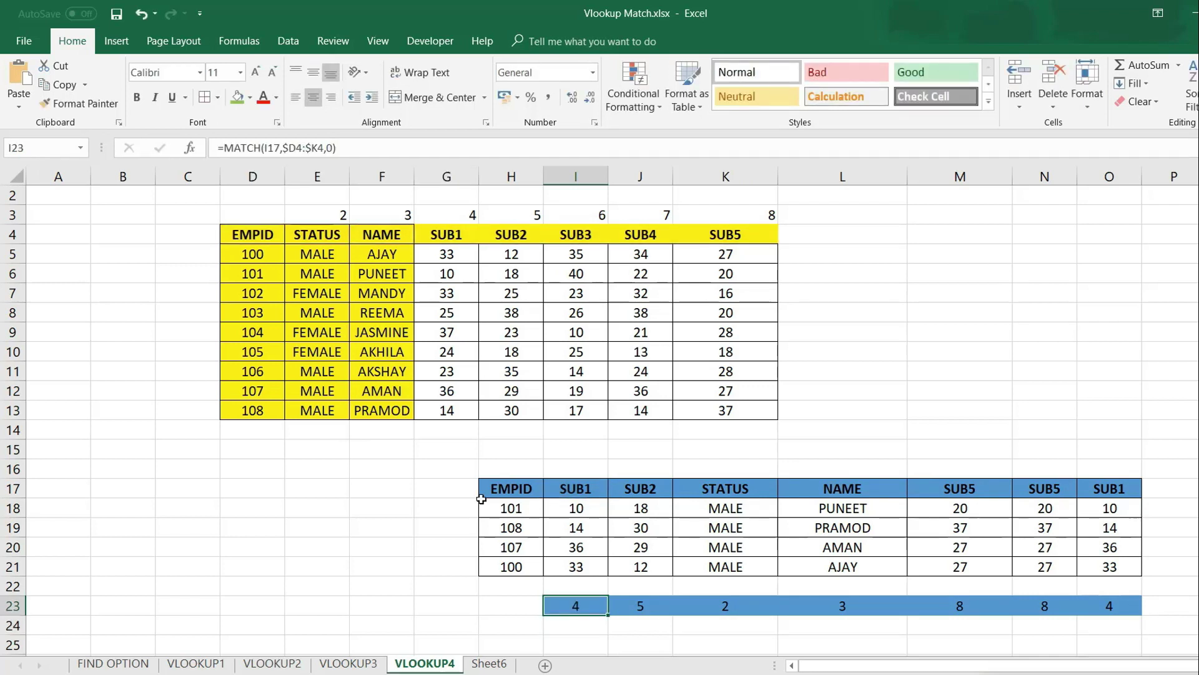
pyautogui.press('Right')
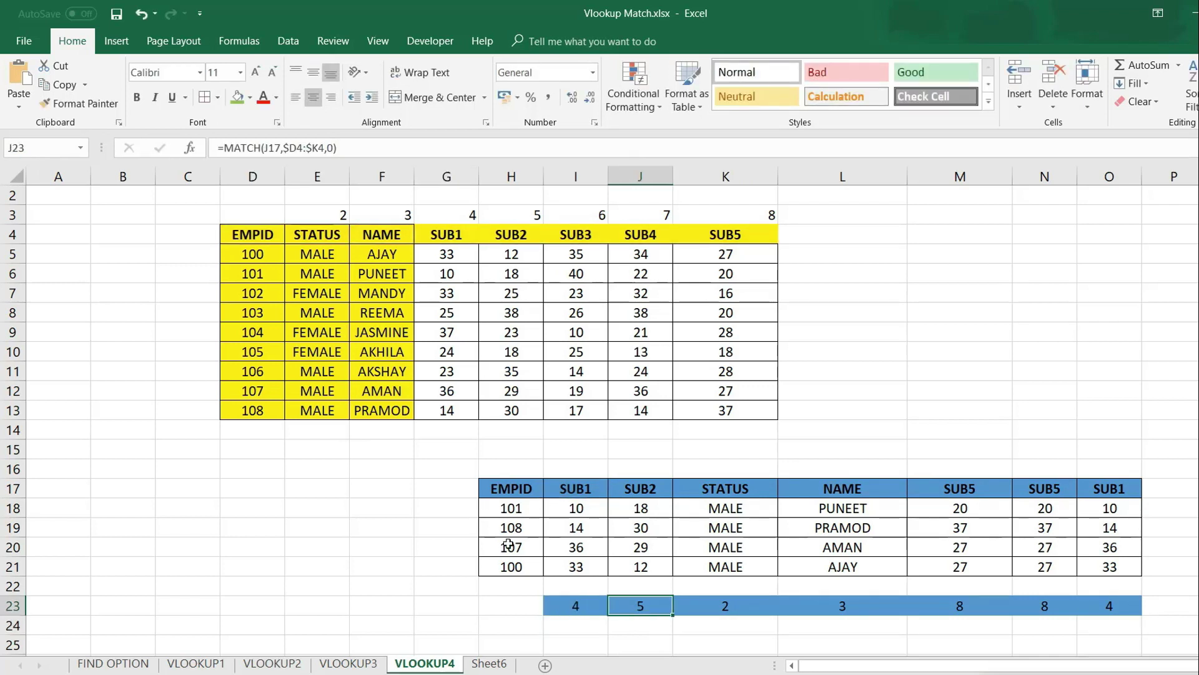
# Review the MATCH formulas along row 23 from J23 to O23, confirming J23 returns 5
pyautogui.click(562, 565)
pyautogui.click(640, 606)
pyautogui.click(303, 147)
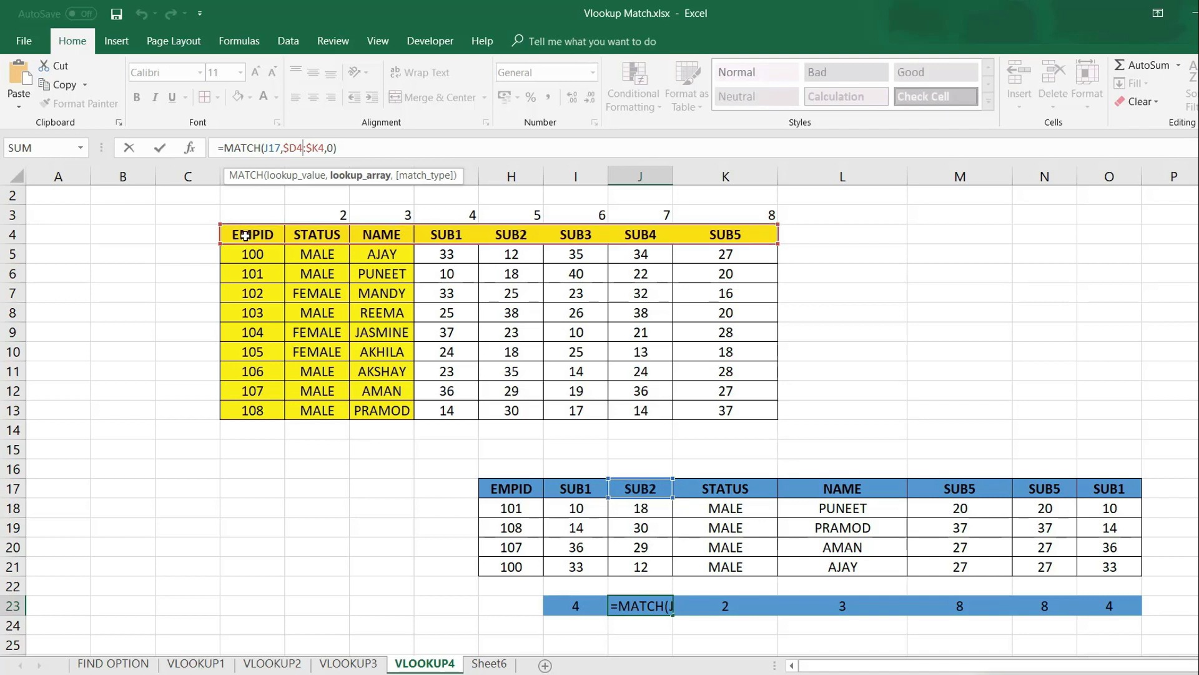
pyautogui.hotkey('ctrl', 'Return')
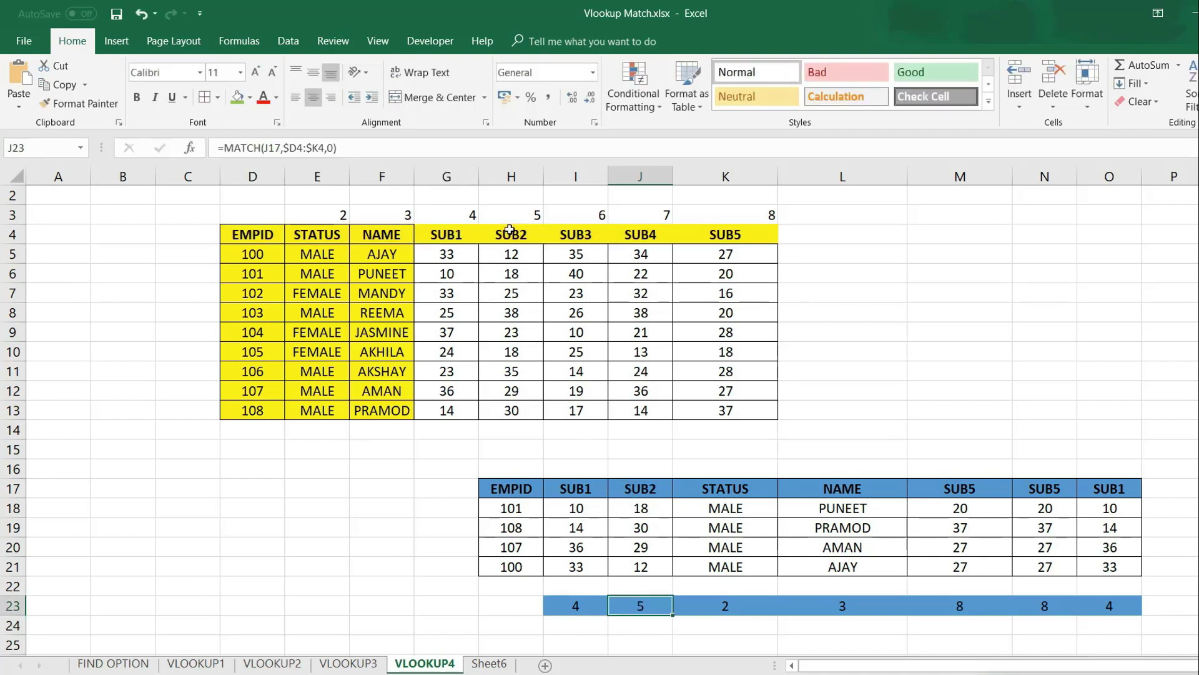
pyautogui.press('Right')
pyautogui.press('Right')
pyautogui.press('Right')
pyautogui.press('Right')
pyautogui.press('Right')
pyautogui.press('Left')
pyautogui.press('Left')
pyautogui.press('Left')
pyautogui.press('Left')
pyautogui.press('Left')
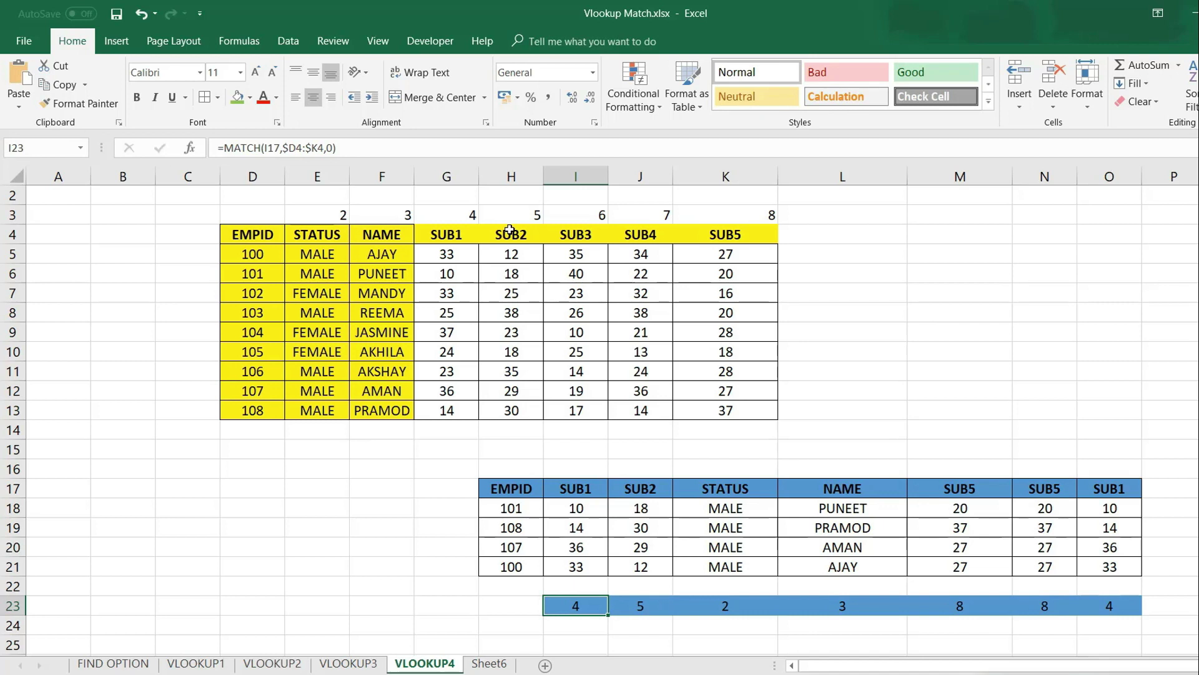
pyautogui.press('Right')
pyautogui.press('Right')
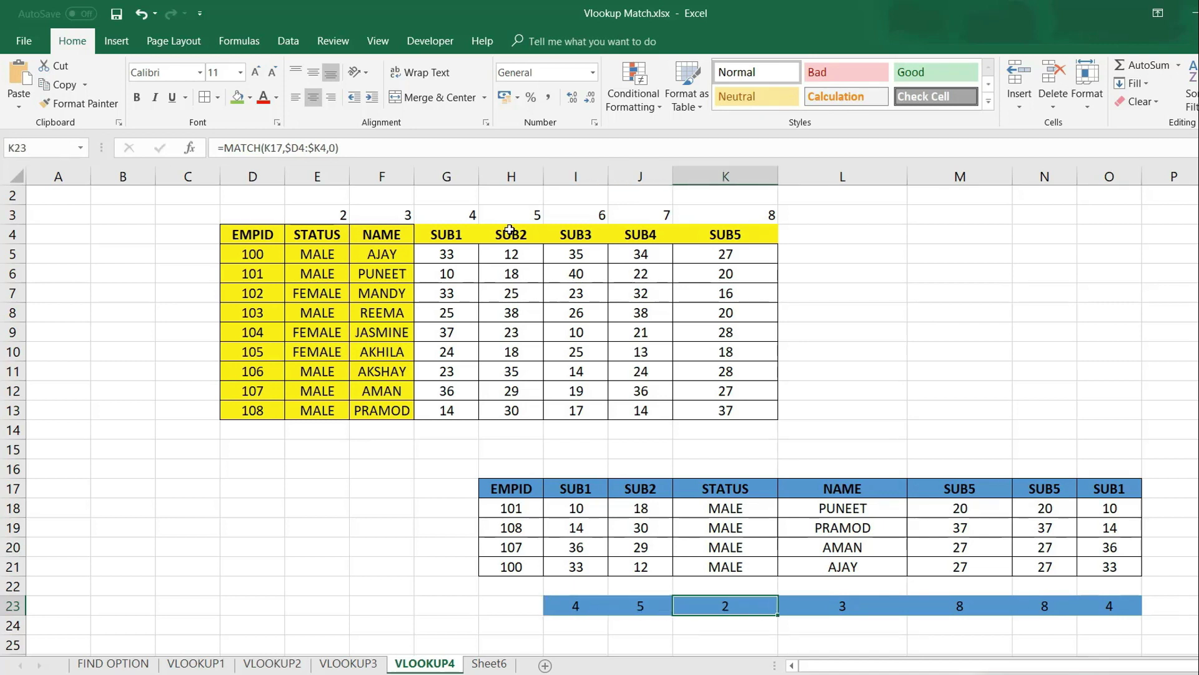
pyautogui.press('Right')
pyautogui.press('Right')
pyautogui.press('Right')
pyautogui.press('Right')
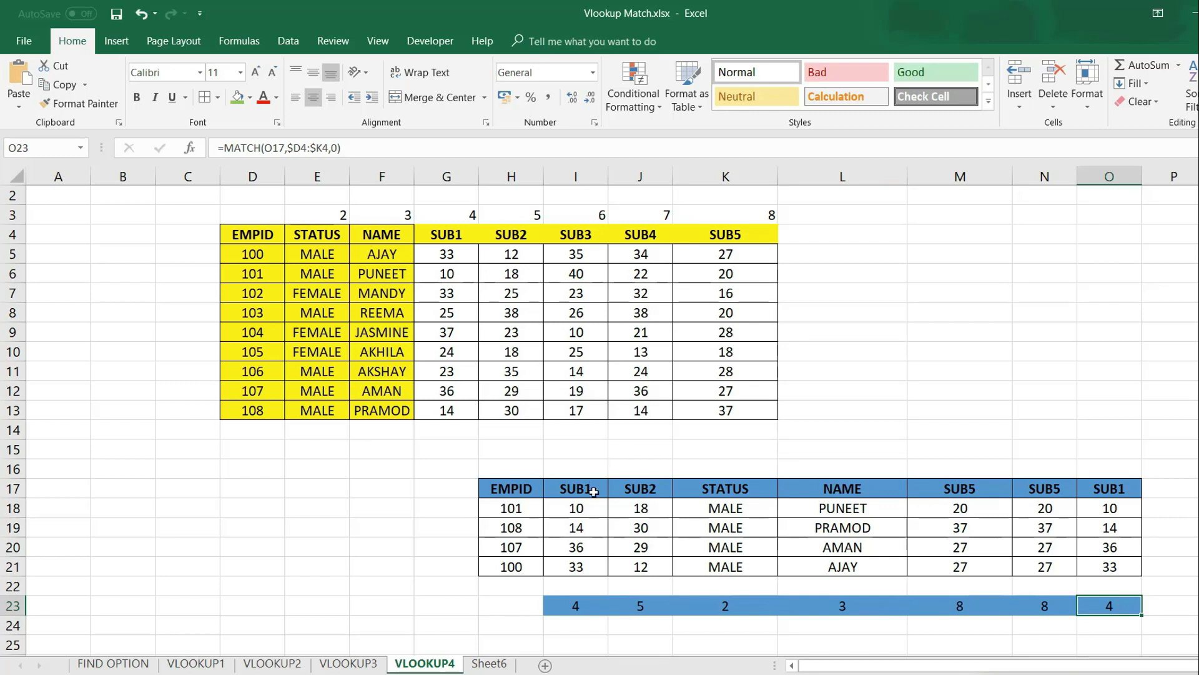
# Make I18's VLOOKUP use I23 as its column index instead of 4, returning 10
pyautogui.click(592, 498)
pyautogui.click(379, 147)
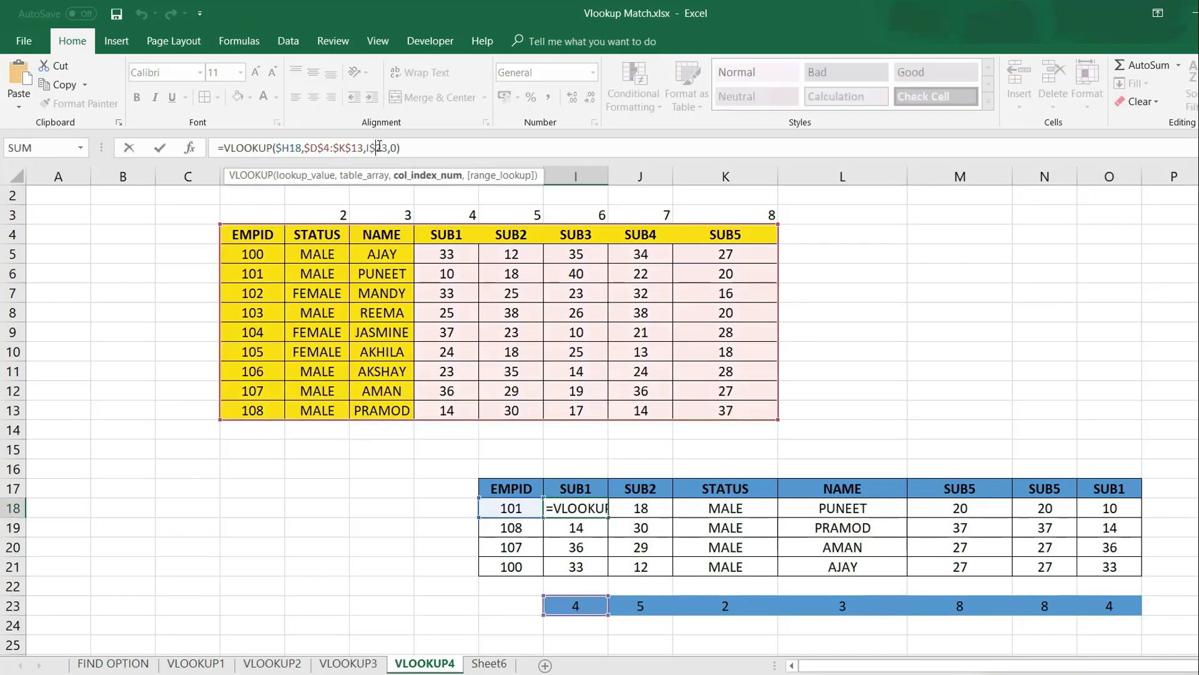
pyautogui.press('BackSpace')
pyautogui.press('BackSpace')
pyautogui.press('BackSpace')
pyautogui.press('BackSpace')
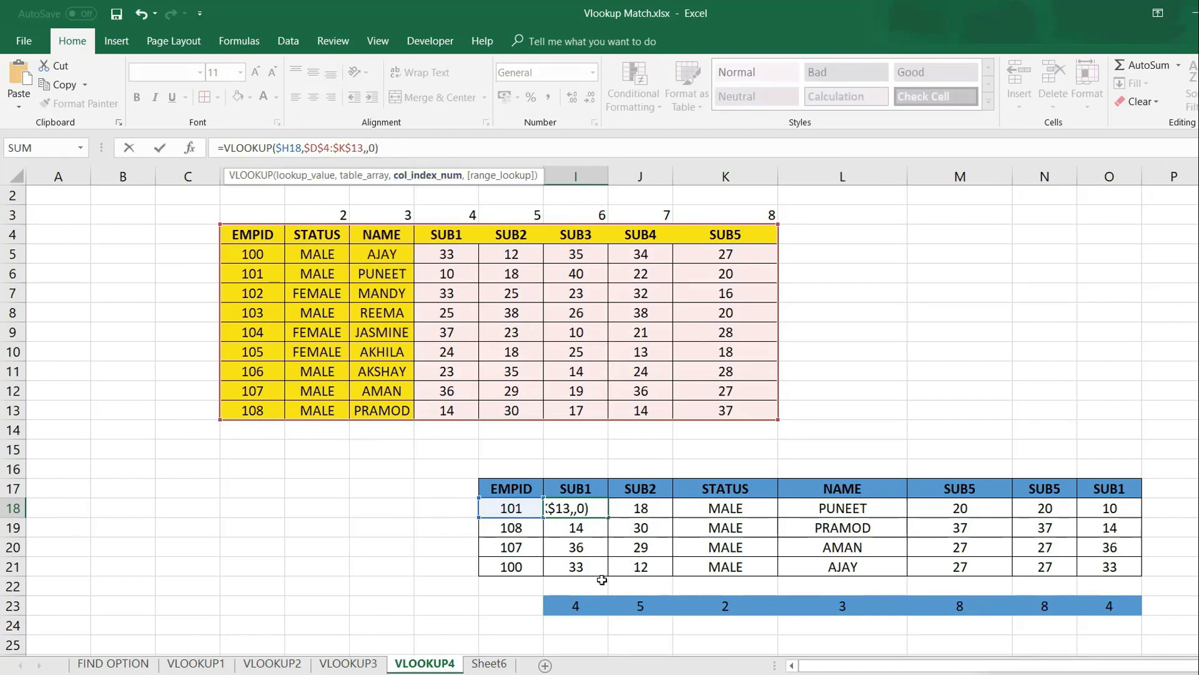
pyautogui.click(584, 603)
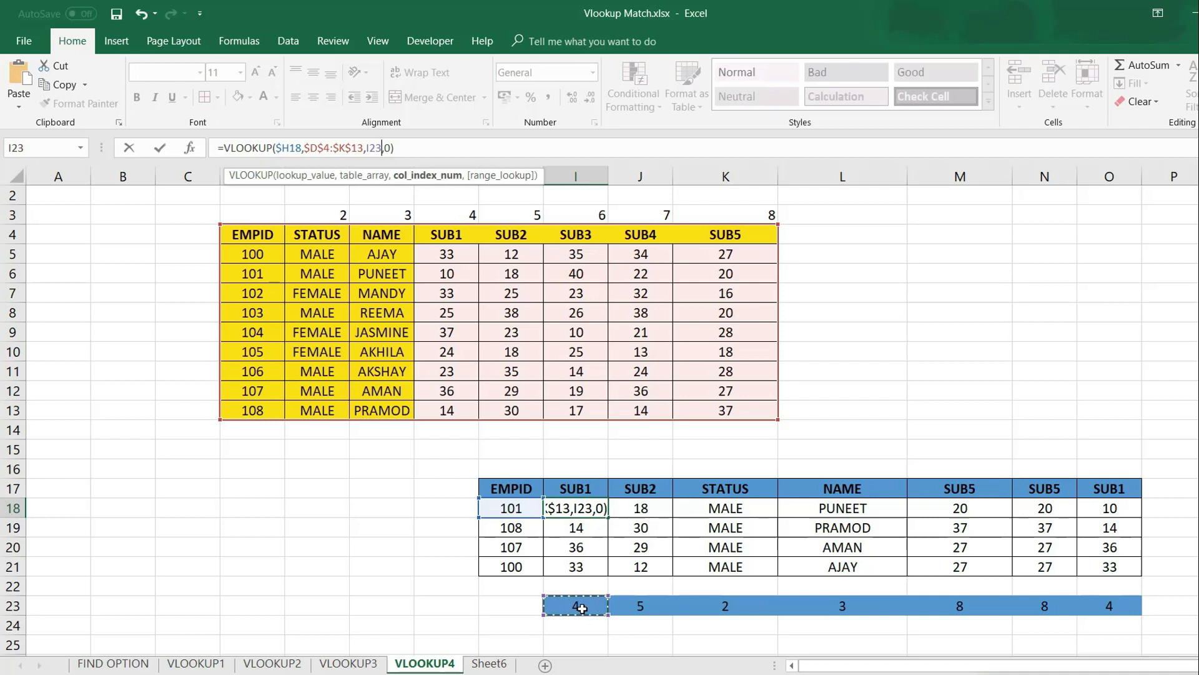
pyautogui.press('BackSpace')
pyautogui.press('BackSpace')
pyautogui.press('BackSpace')
pyautogui.write('4')
pyautogui.press('BackSpace')
pyautogui.click(577, 604)
pyautogui.press('BackSpace')
pyautogui.press('BackSpace')
pyautogui.press('BackSpace')
pyautogui.write('4')
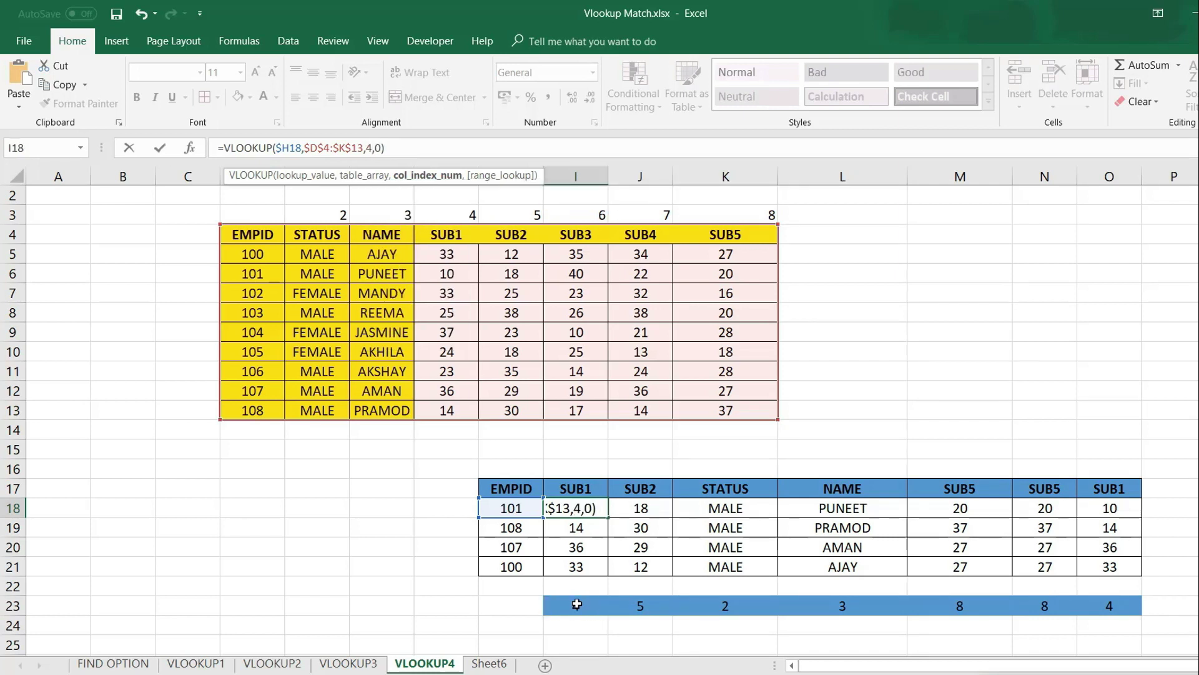
pyautogui.press('BackSpace')
pyautogui.click(568, 602)
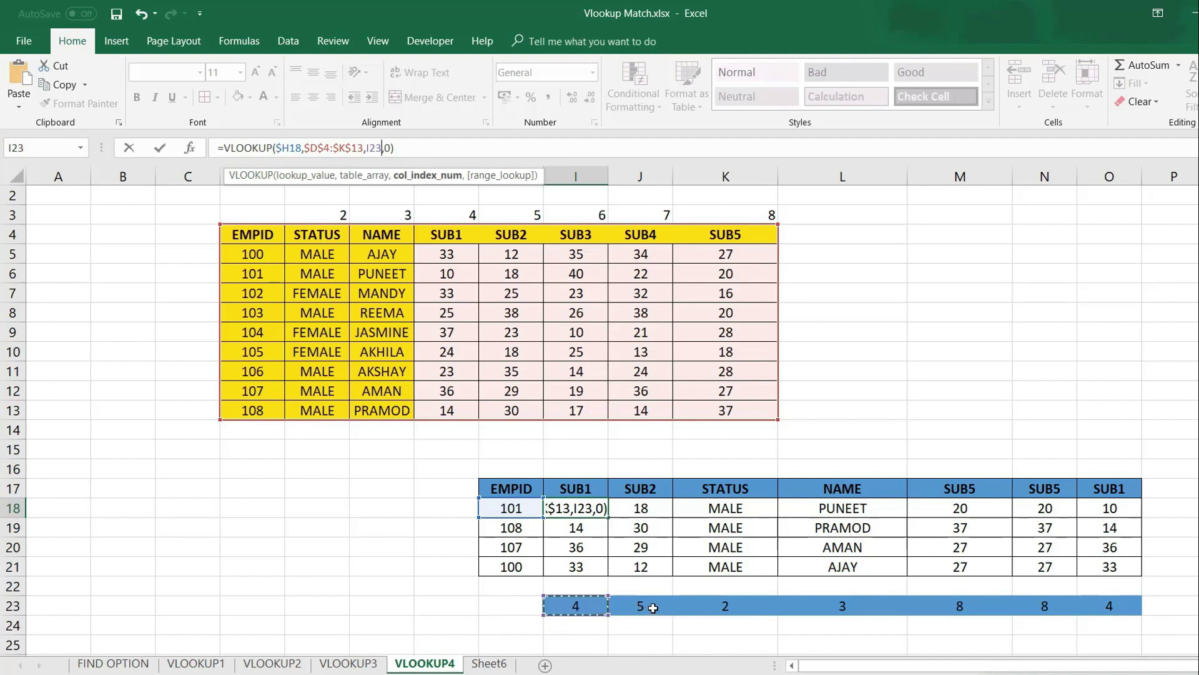
pyautogui.press('Return')
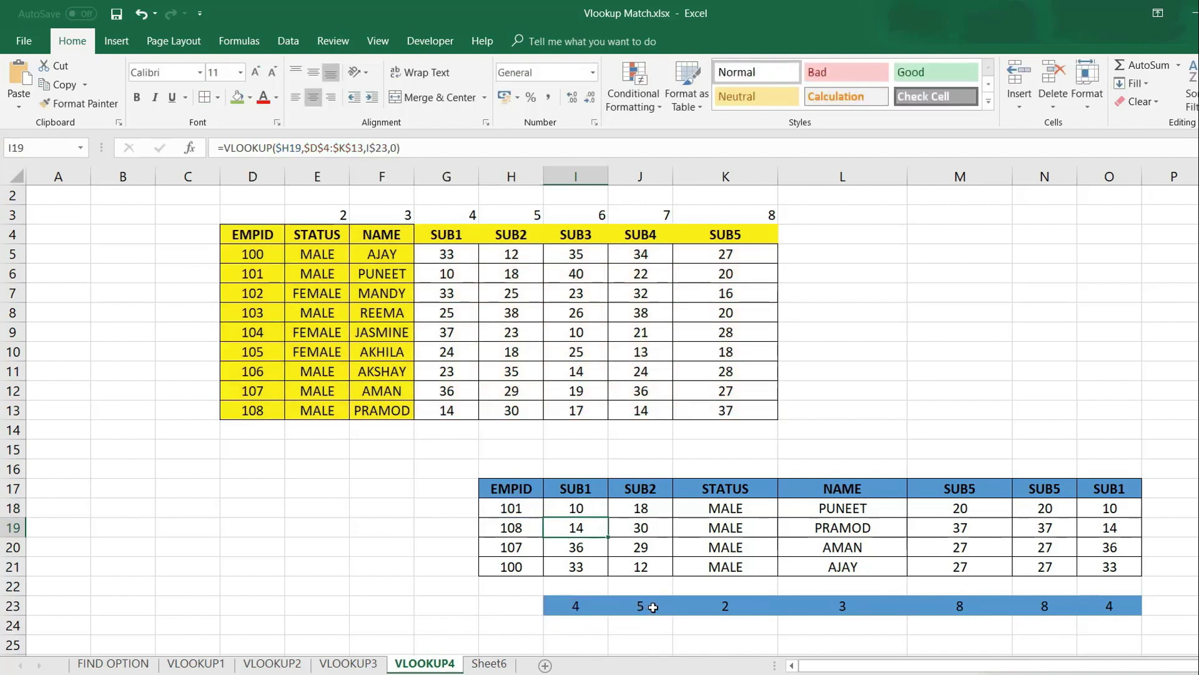
# Review the J18/K18 lookups and J23–L23 MATCH formulas, then edit I18's VLOOKUP formula
pyautogui.click(653, 607)
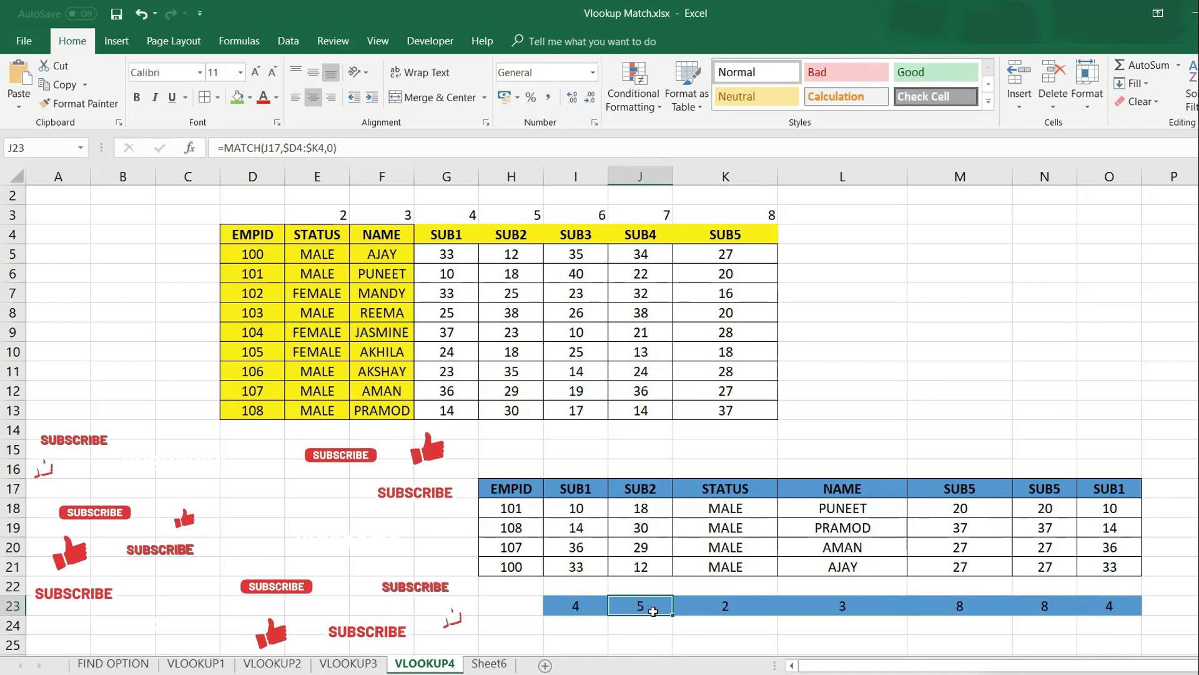
pyautogui.click(643, 490)
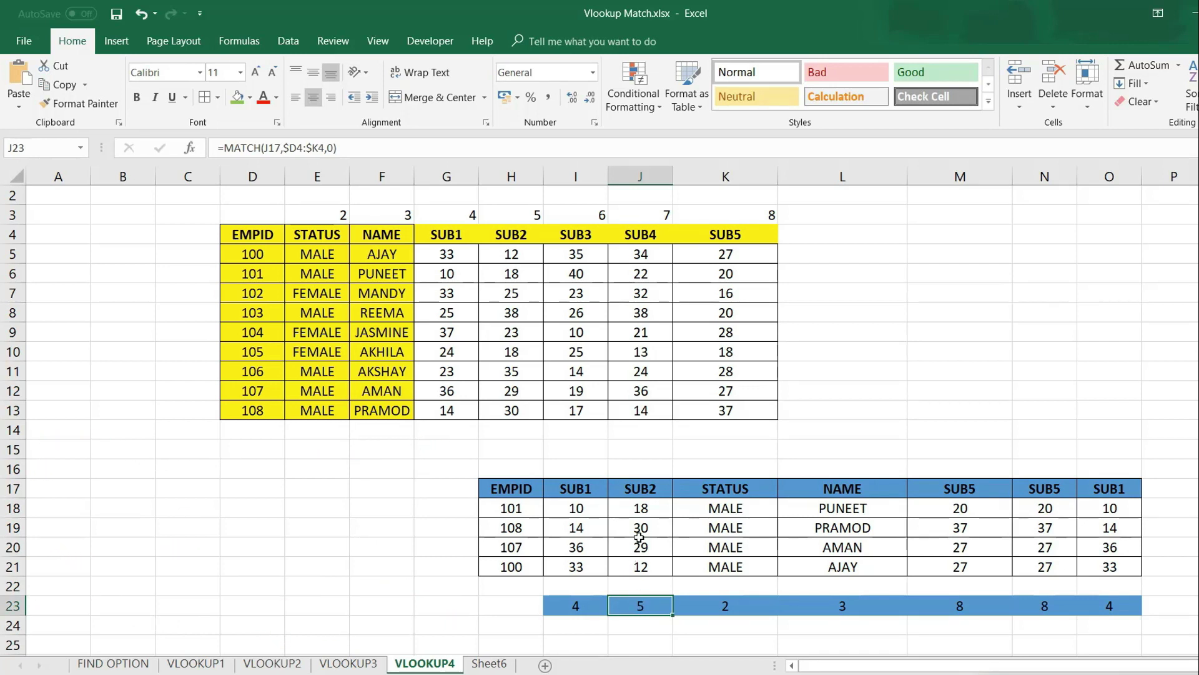
pyautogui.click(637, 508)
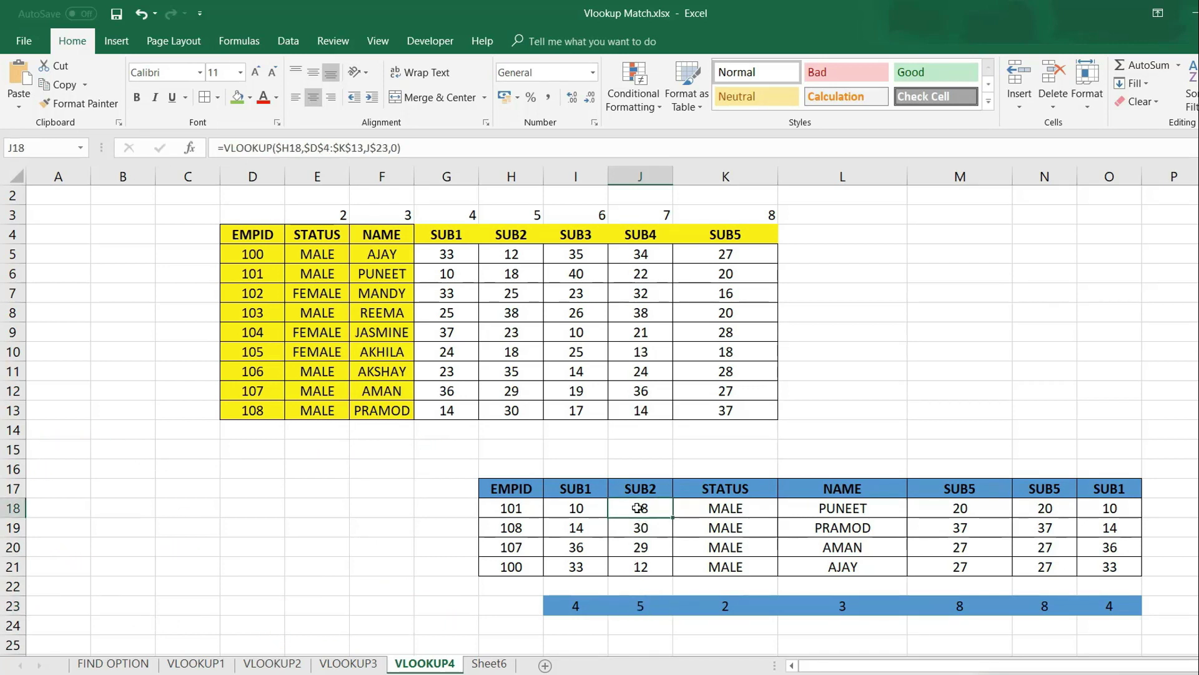
pyautogui.press('Right')
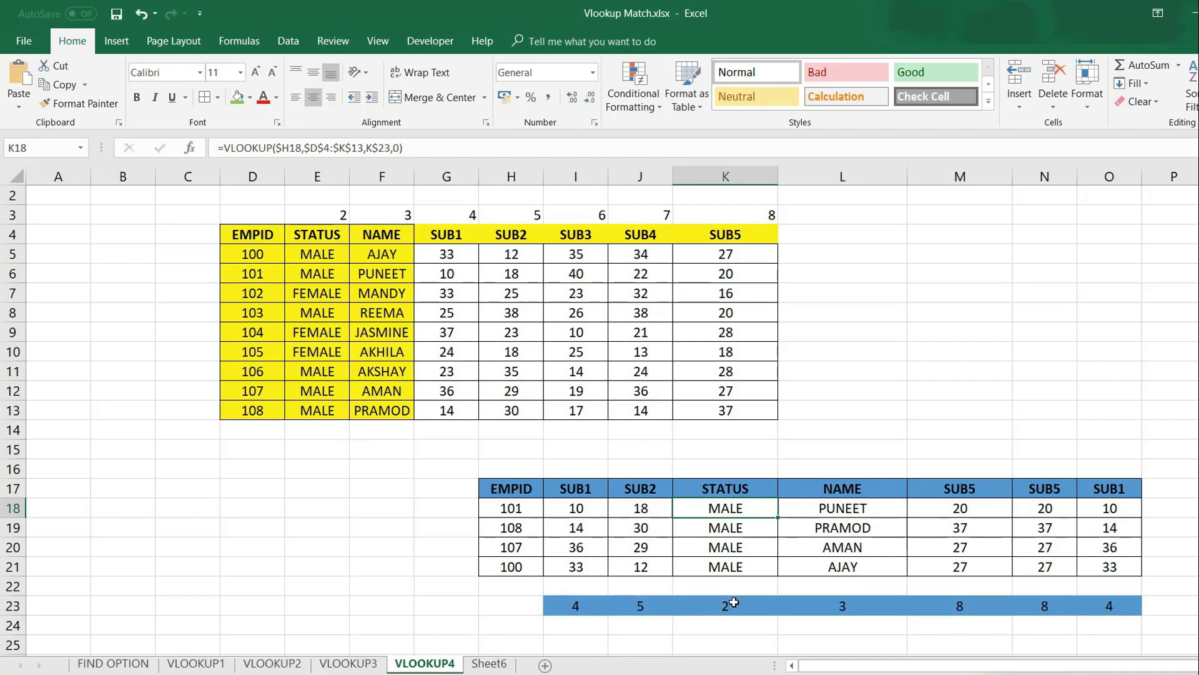
pyautogui.click(731, 603)
pyautogui.press('Right')
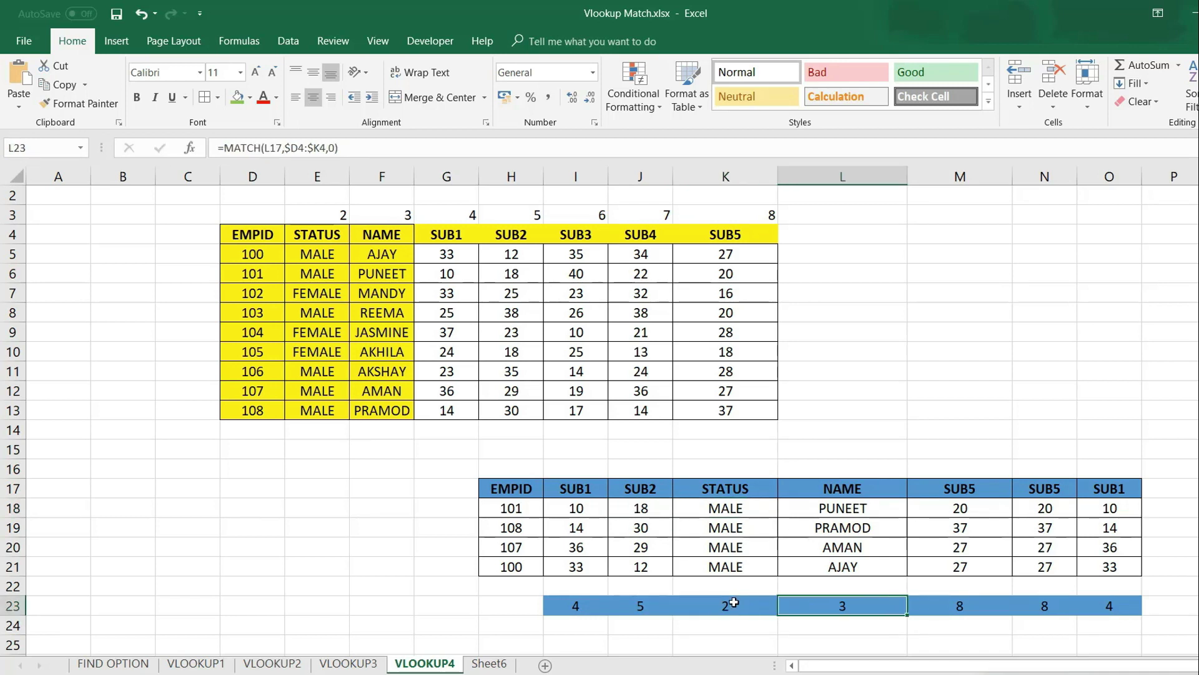
pyautogui.click(591, 509)
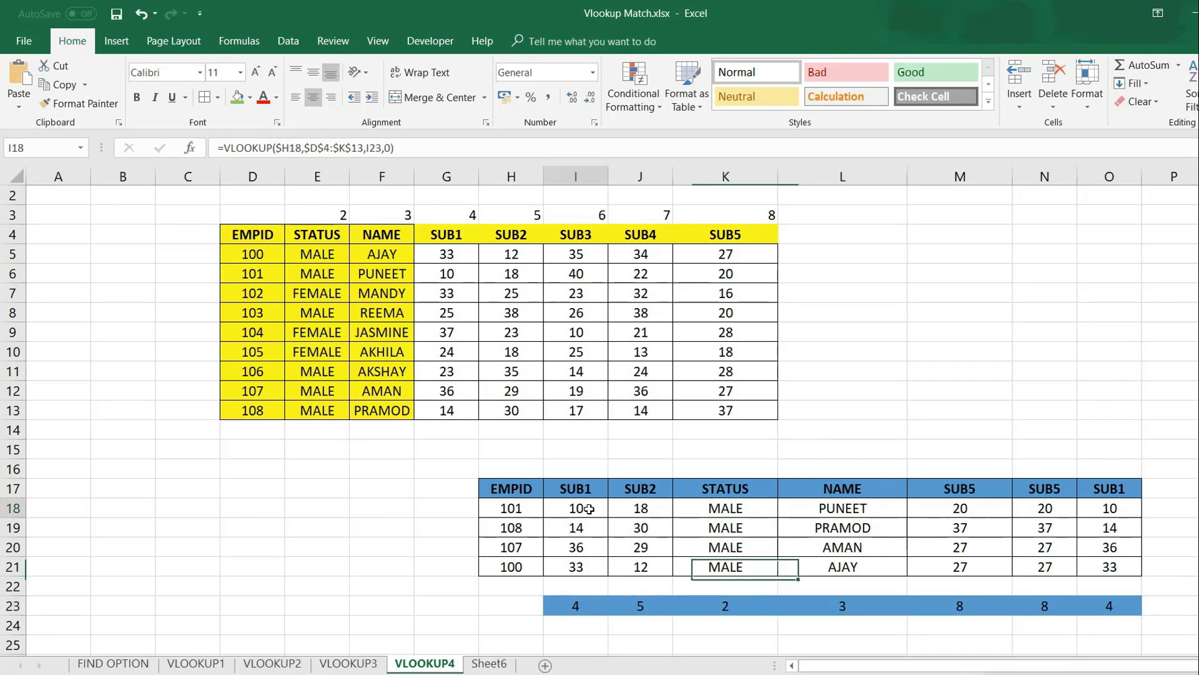
pyautogui.click(373, 147)
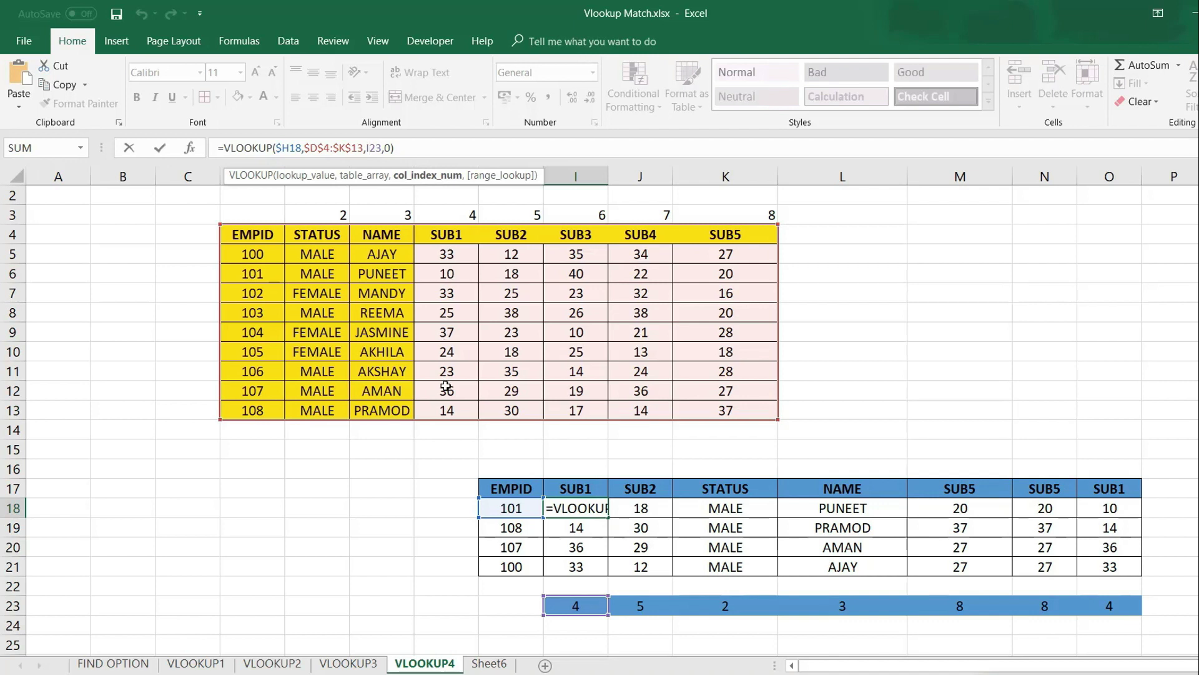
# Row-lock I18's column-index reference as I$23 and check J20's formula
pyautogui.press('F4')
pyautogui.press('F4')
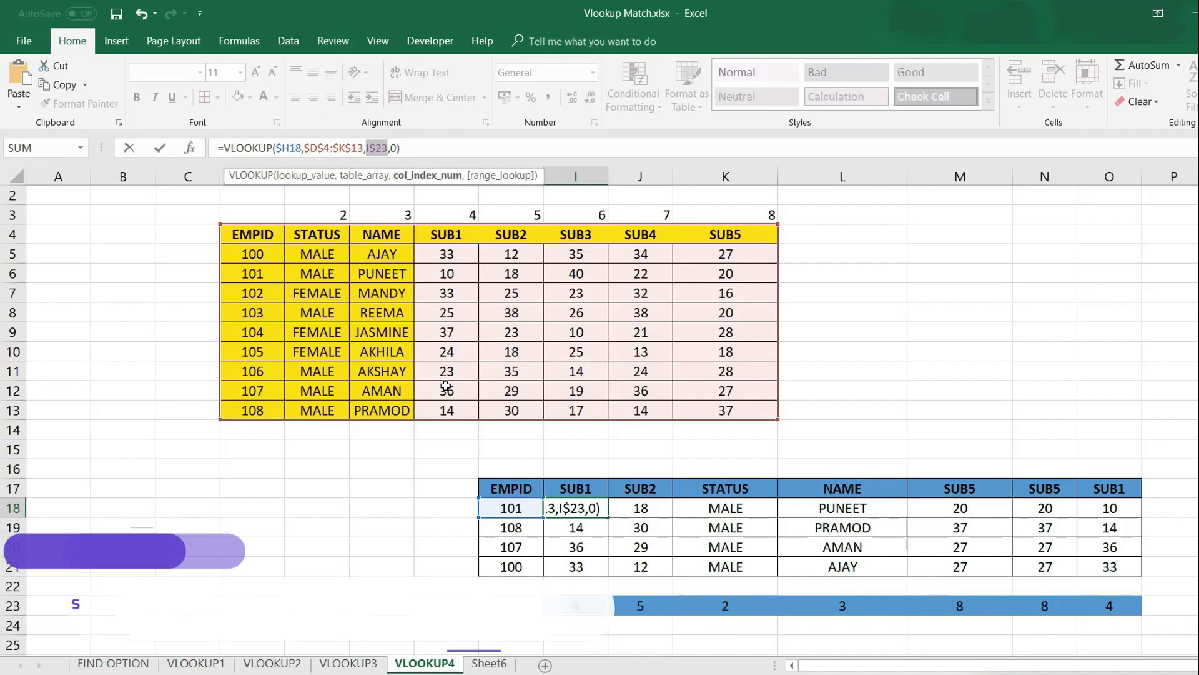
pyautogui.press('Return')
pyautogui.press('Down')
pyautogui.press('Right')
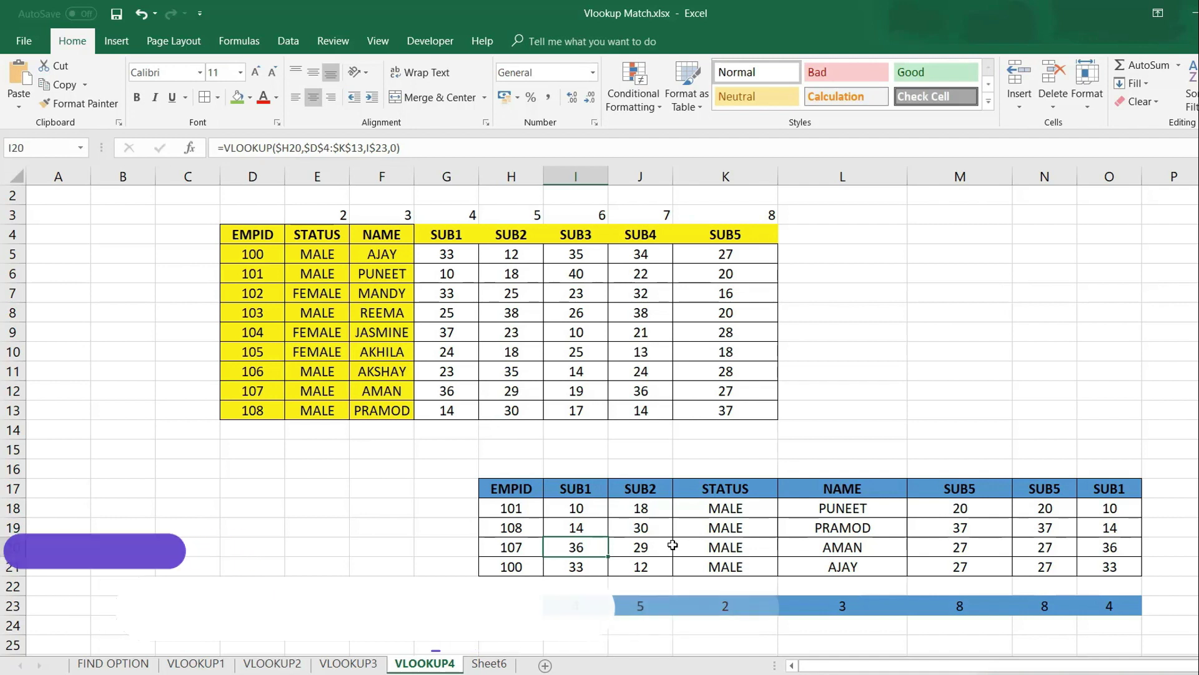
pyautogui.click(286, 146)
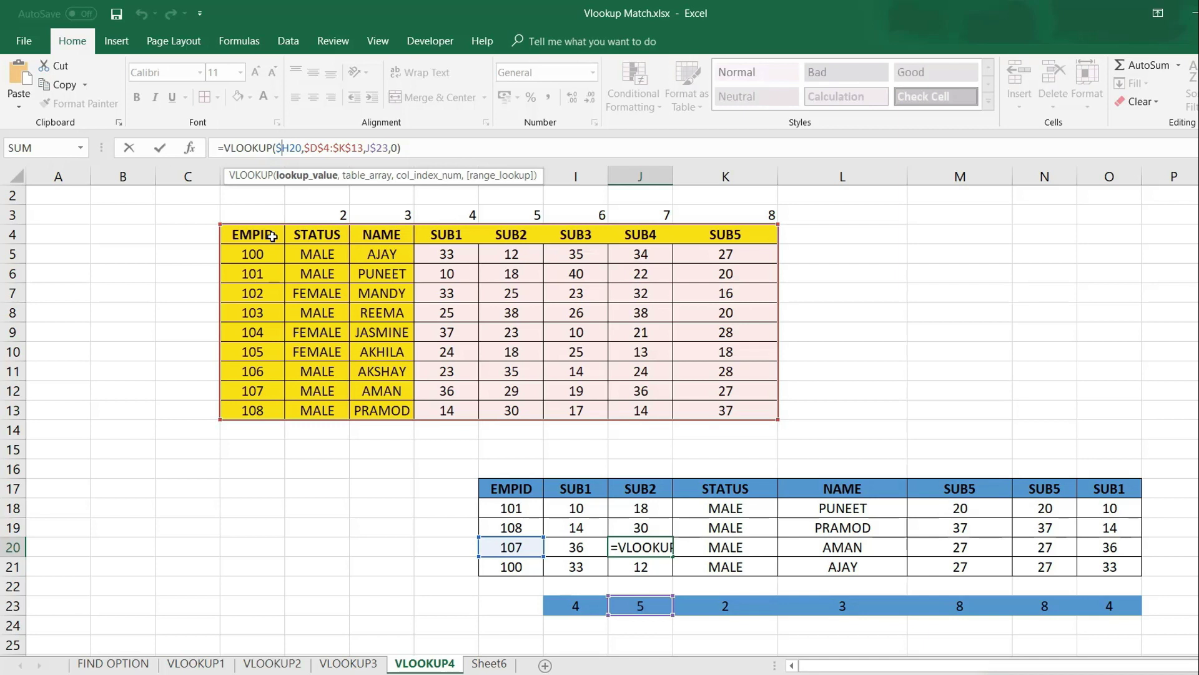
pyautogui.press('Return')
# Copy I18's formula through the result table I18:O21 and inspect K21's references
pyautogui.hotkey('ctrl', 'c')
pyautogui.hotkey('shift', 'ctrl', 'Right')
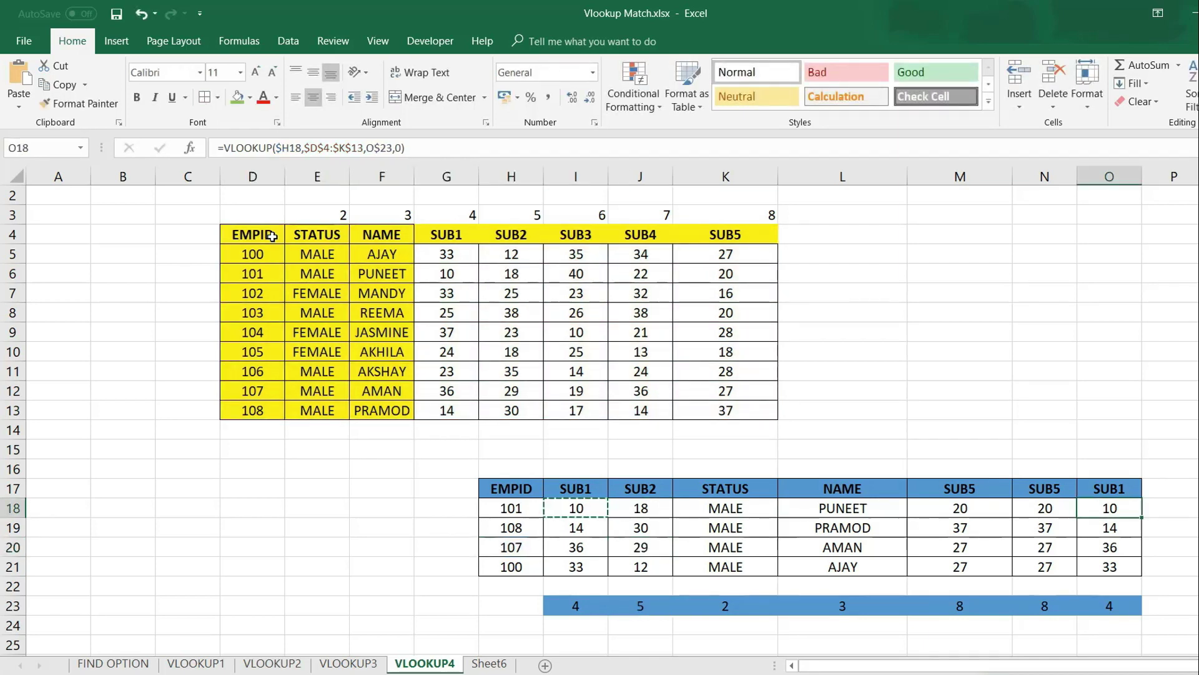
pyautogui.hotkey('shift', 'Down')
pyautogui.hotkey('ctrl', 'v')
pyautogui.press('Down')
pyautogui.hotkey('shift', 'ctrl', 'Right')
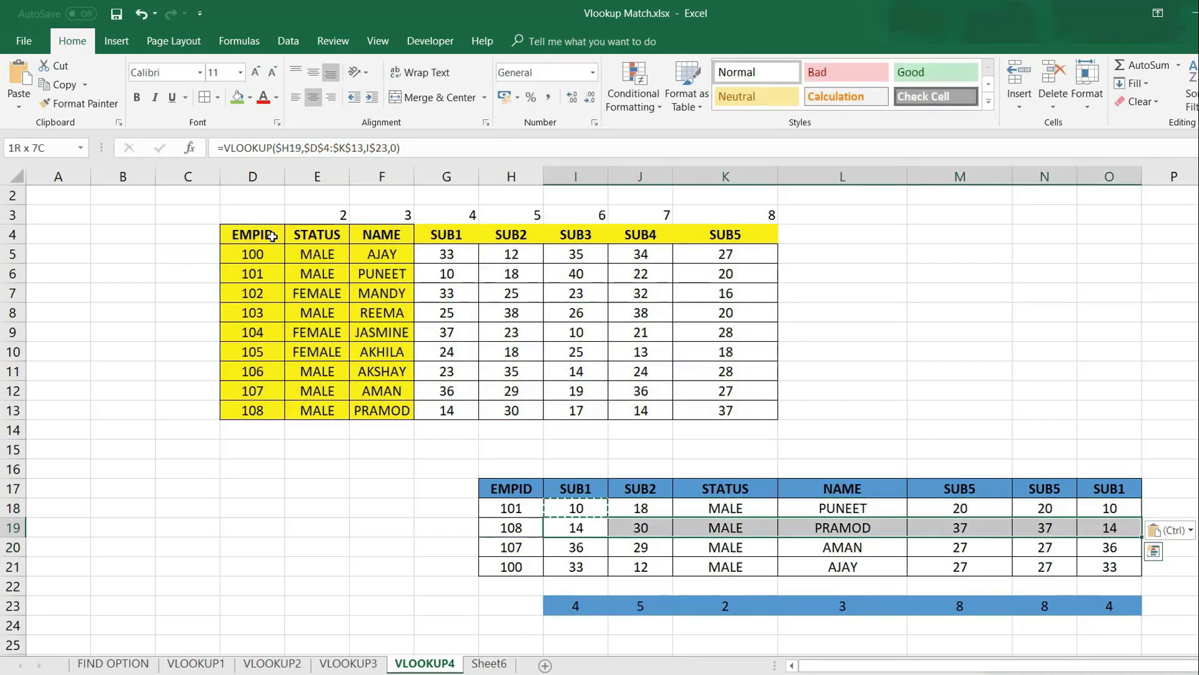
pyautogui.hotkey('shift', 'Down')
pyautogui.hotkey('shift', 'Down')
pyautogui.press('Down')
pyautogui.press('Down')
pyautogui.press('Right')
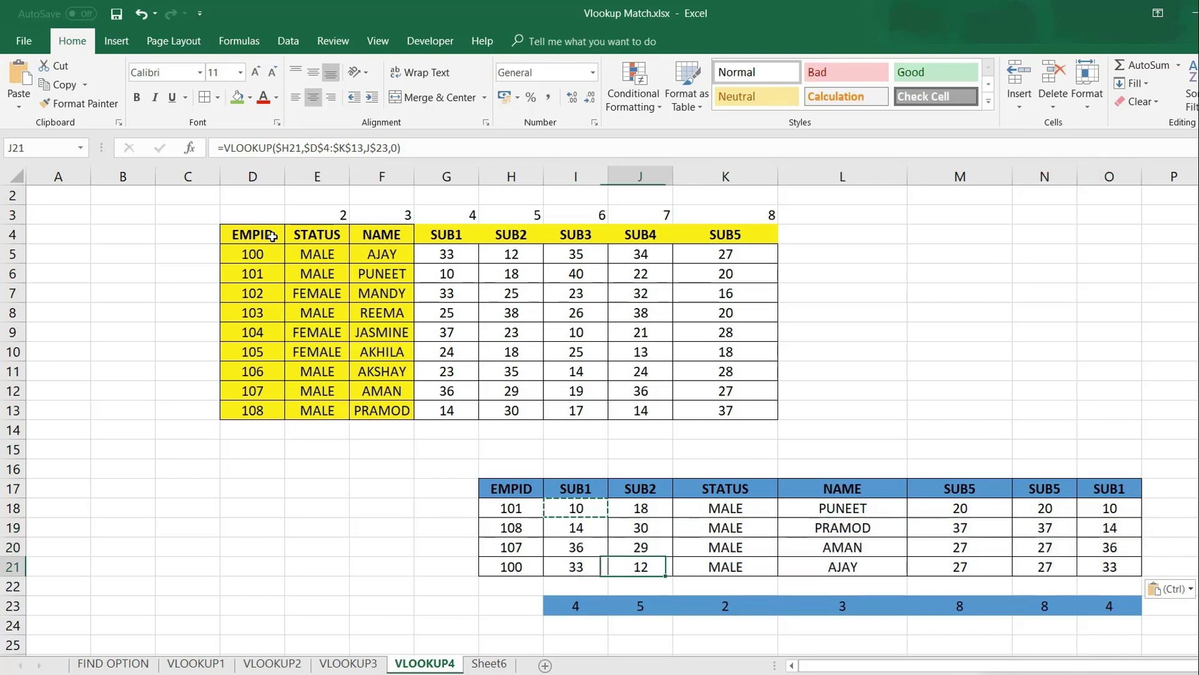
pyautogui.press('Right')
pyautogui.click(270, 153)
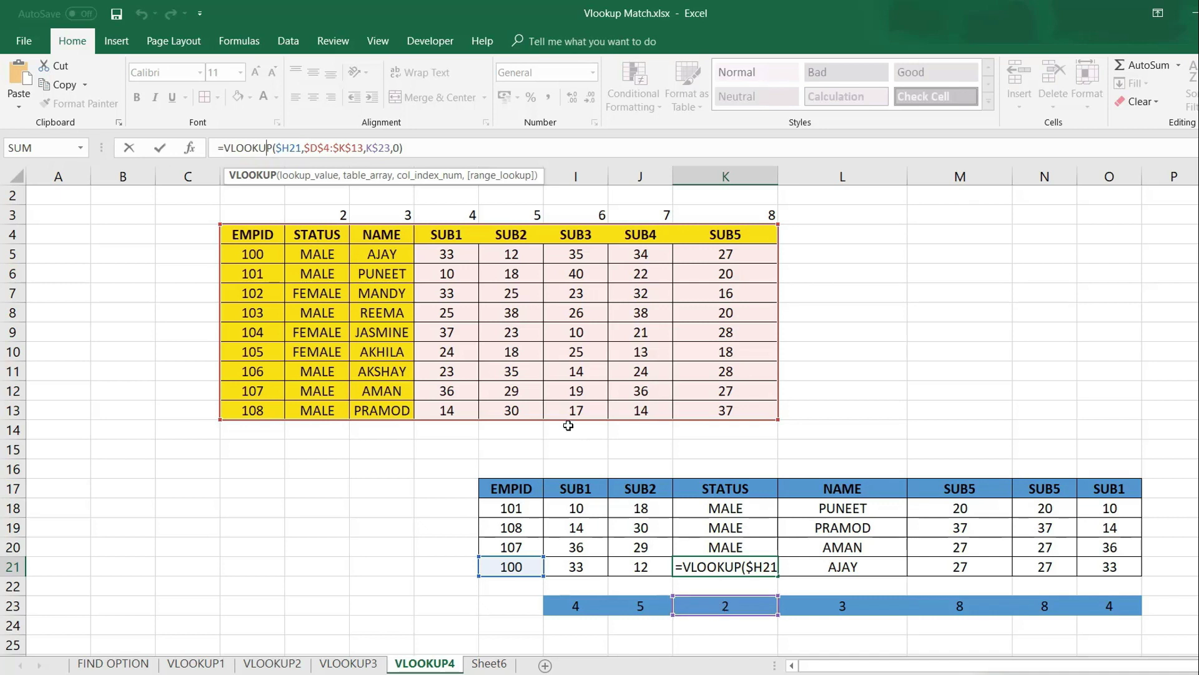
# Inspect K23's MATCH formula without changing it
pyautogui.press('Escape')
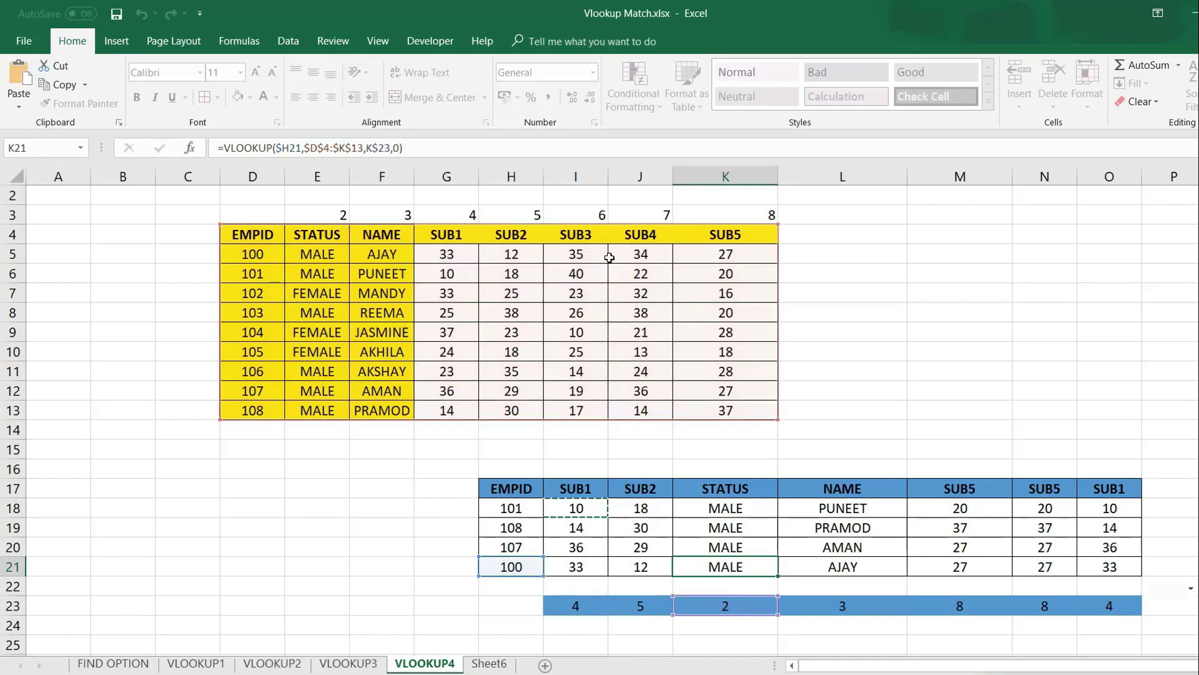
pyautogui.click(728, 601)
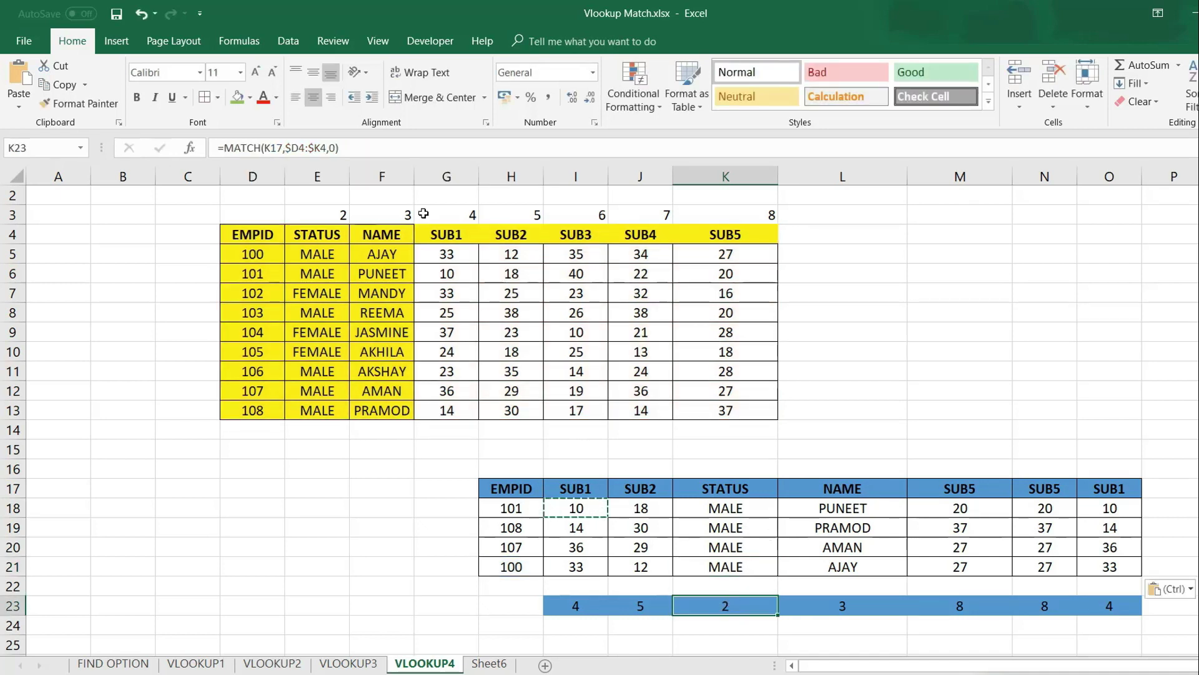
pyautogui.click(321, 147)
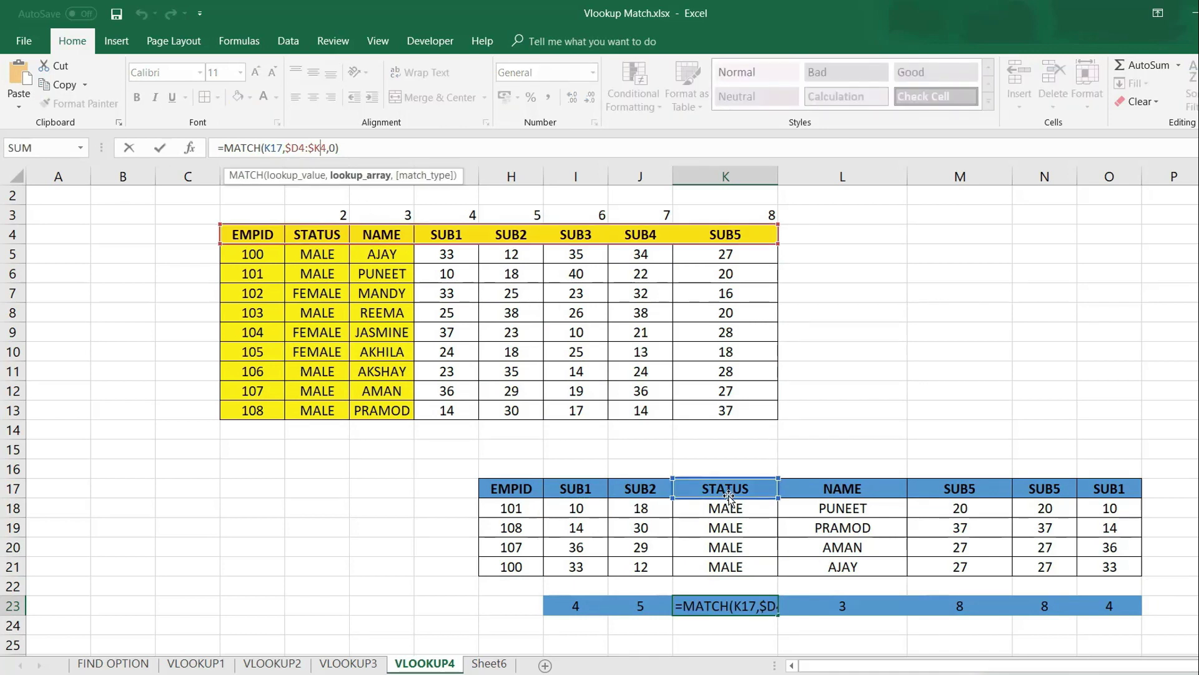
pyautogui.press('Escape')
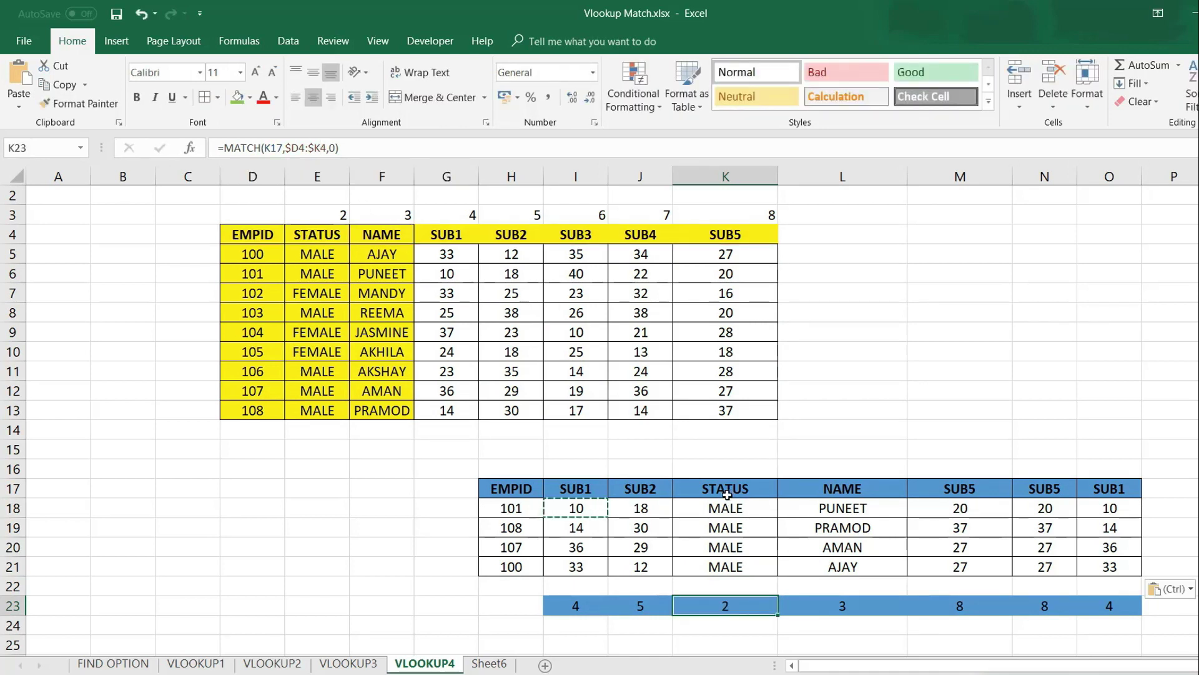
# Rename header I17 to NAME, confirm I23's MATCH now returns 3, and go to VLOOKUP3
pyautogui.click(570, 489)
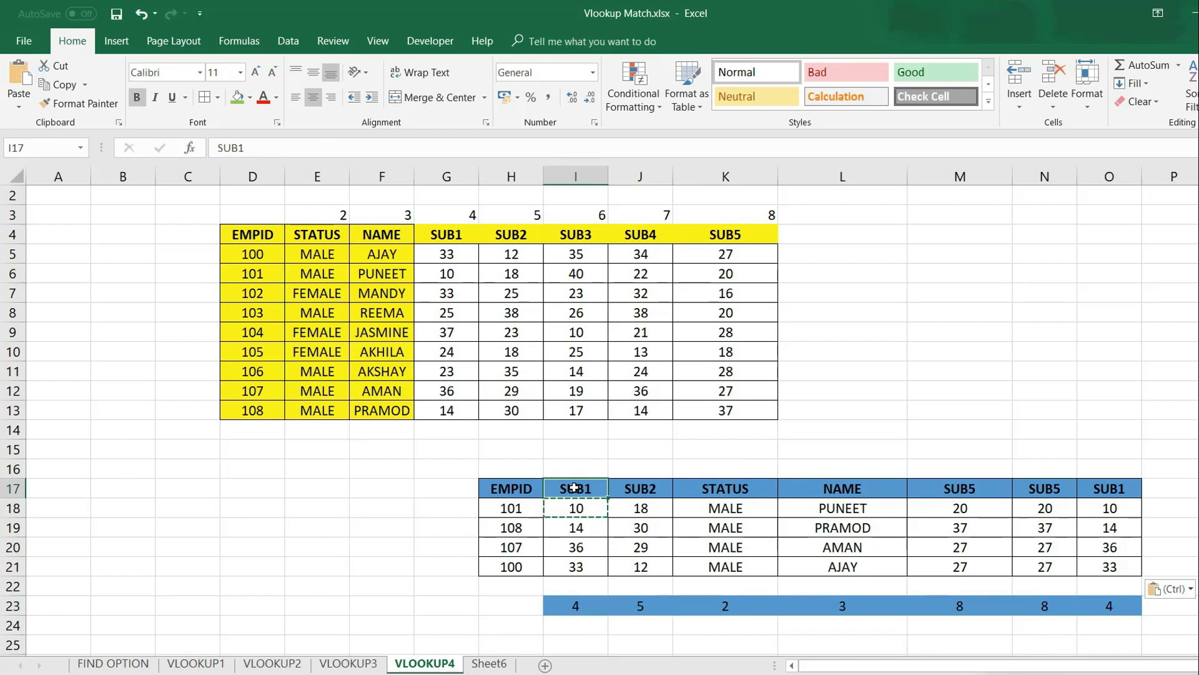
pyautogui.write('NAME')
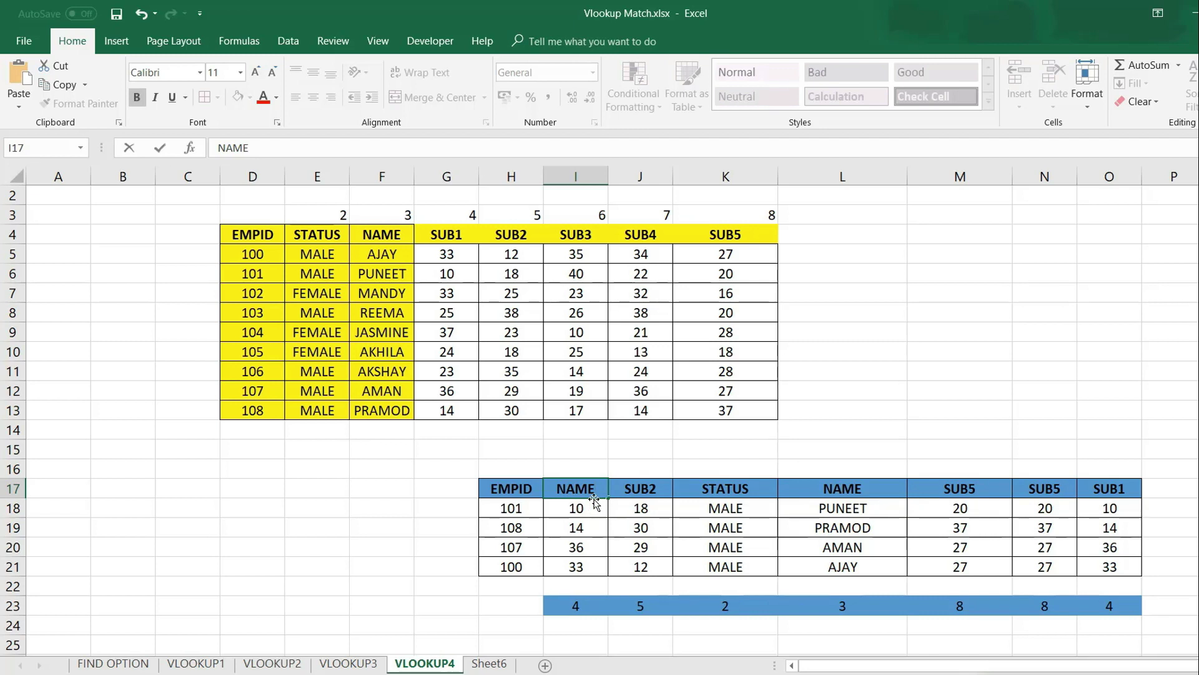
pyautogui.click(583, 601)
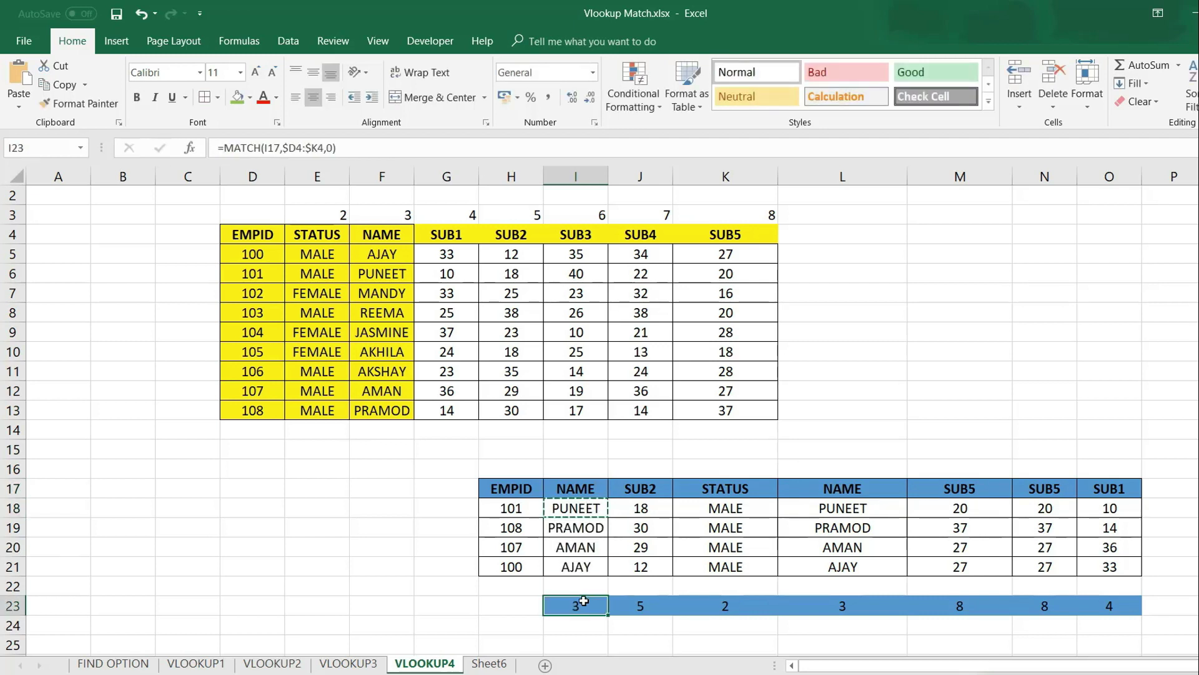
pyautogui.click(273, 147)
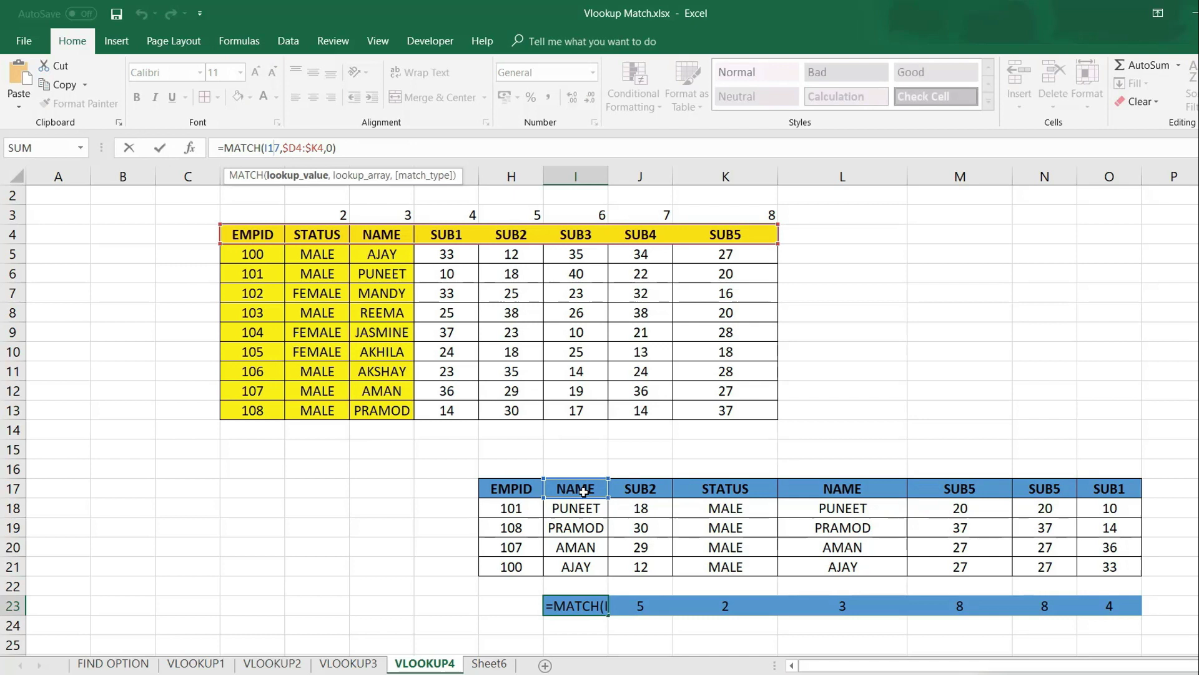
pyautogui.press('Return')
pyautogui.press('Up')
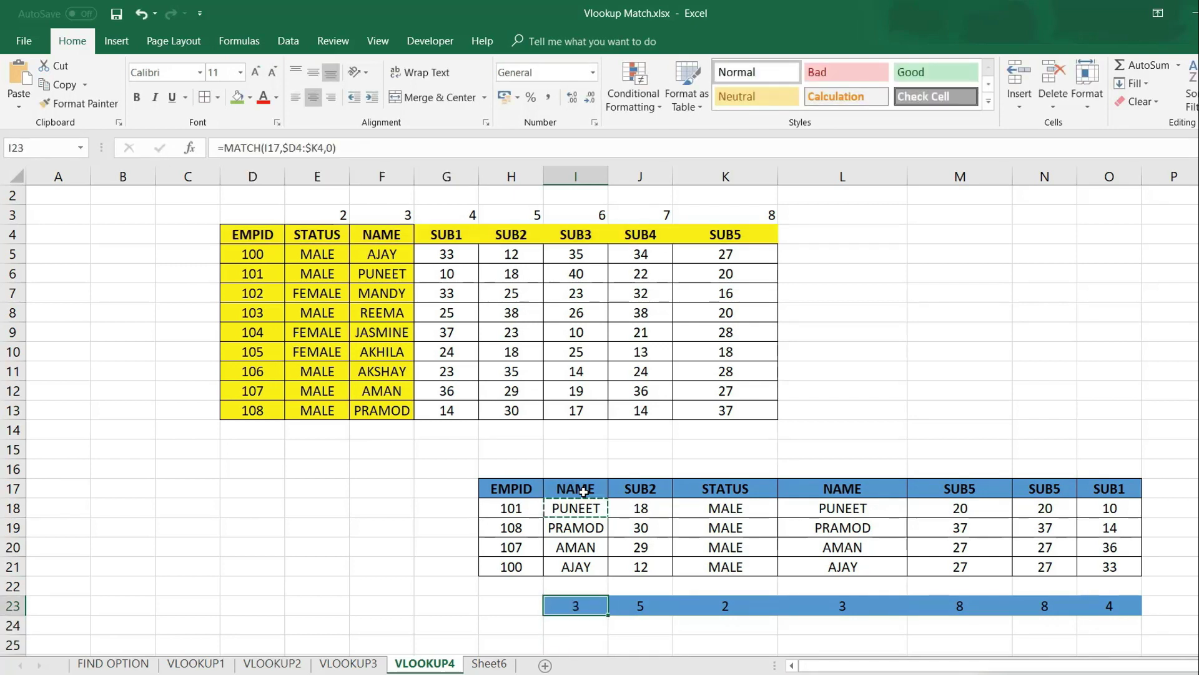
pyautogui.hotkey('ctrl', 'pageup')
# On VLOOKUP3, rename M17 to NAME and try 3 in M23 before undoing back to 6
pyautogui.click(960, 488)
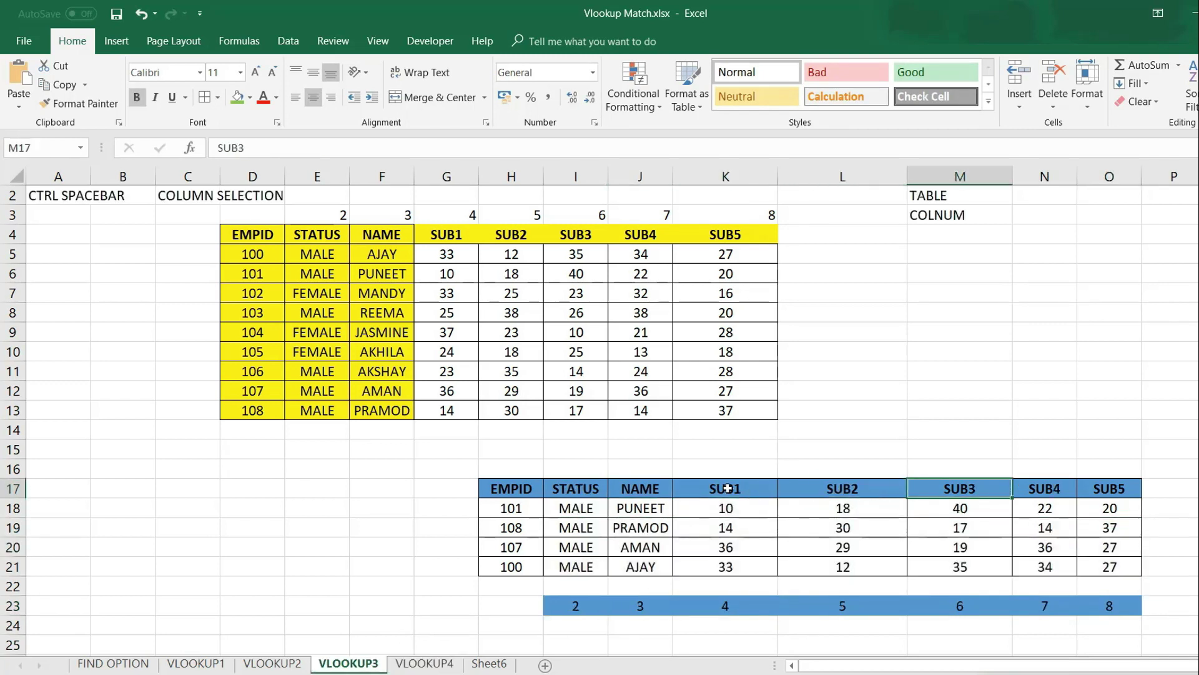
pyautogui.write('NAME')
pyautogui.press('Return')
pyautogui.hotkey('ctrl', 'shift', 'Down')
pyautogui.press('Down')
pyautogui.press('Down')
pyautogui.press('Down')
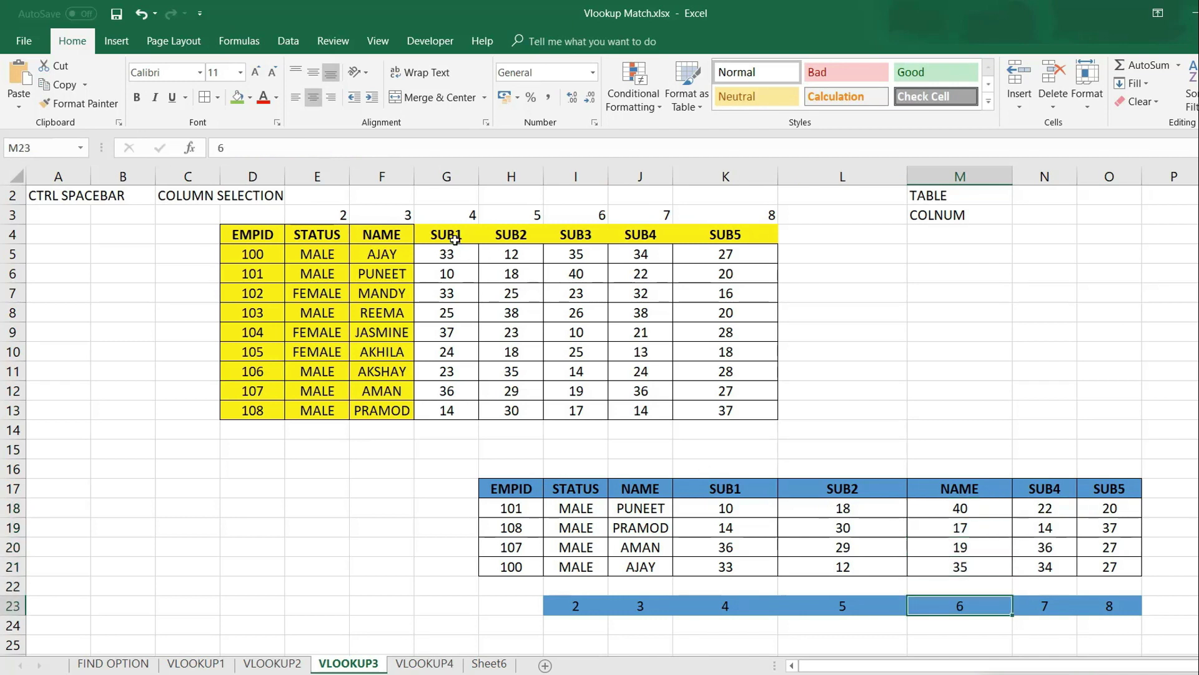
pyautogui.write('3')
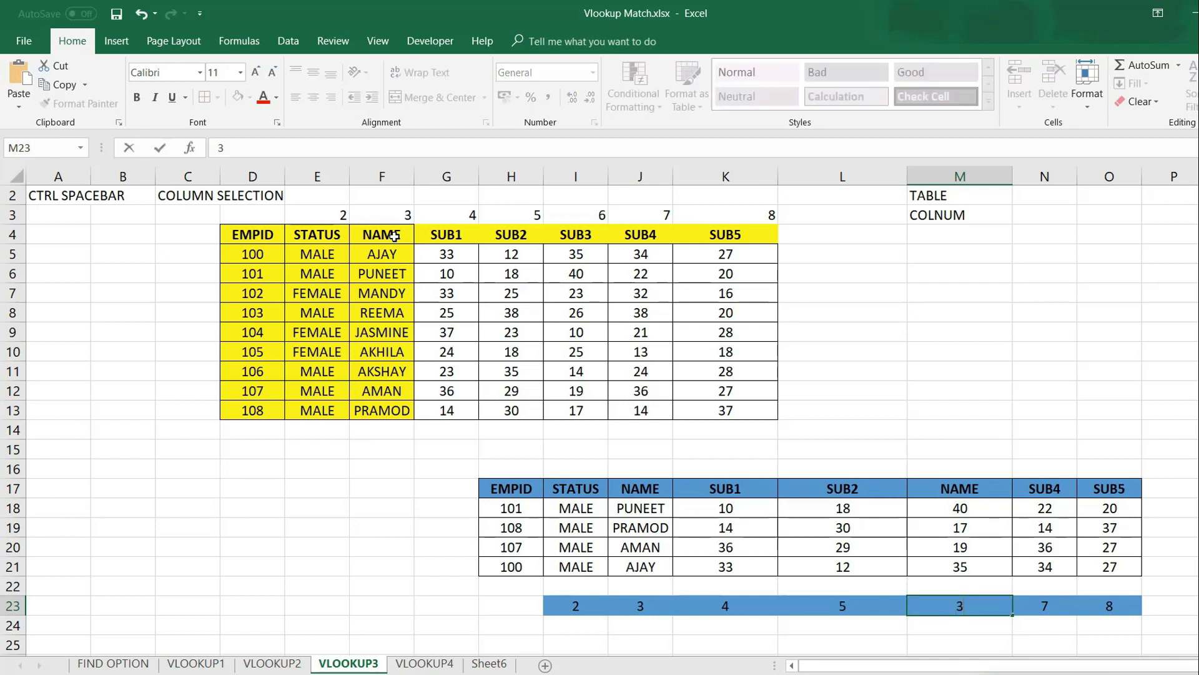
pyautogui.press('Return')
pyautogui.click(957, 522)
pyautogui.hotkey('ctrl', 'z')
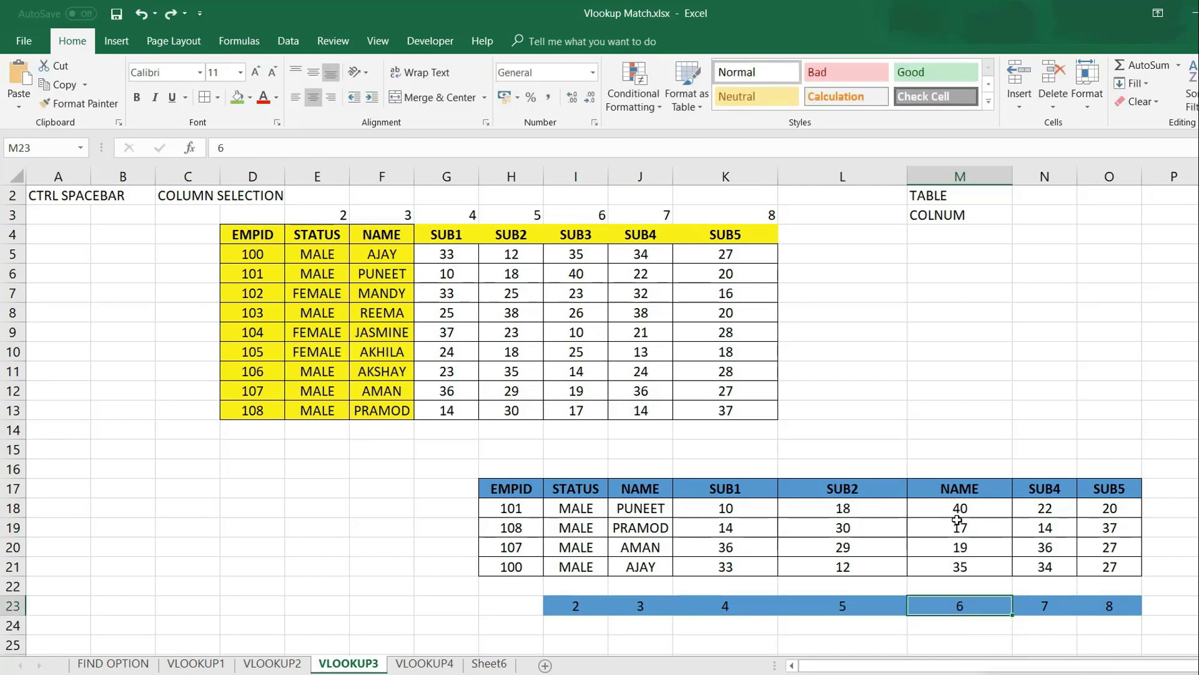
# Return to VLOOKUP4, save the workbook, and review J18's formula
pyautogui.hotkey('ctrl', 'pagedown')
pyautogui.click(646, 508)
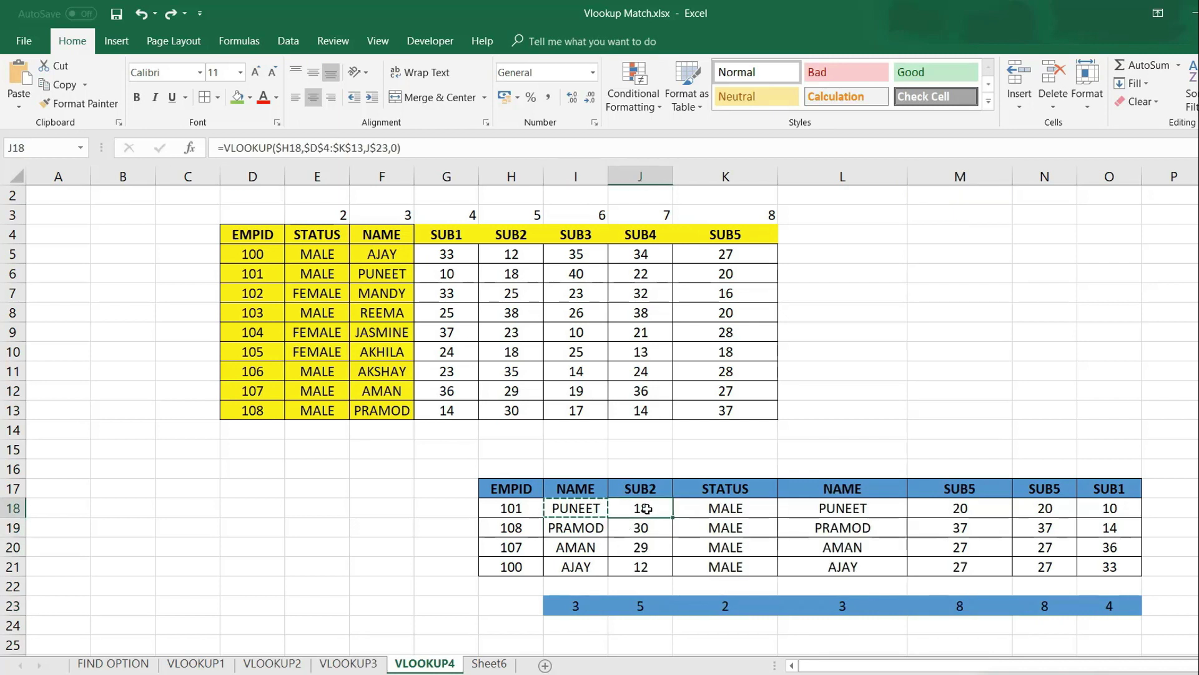
pyautogui.hotkey('ctrl', 's')
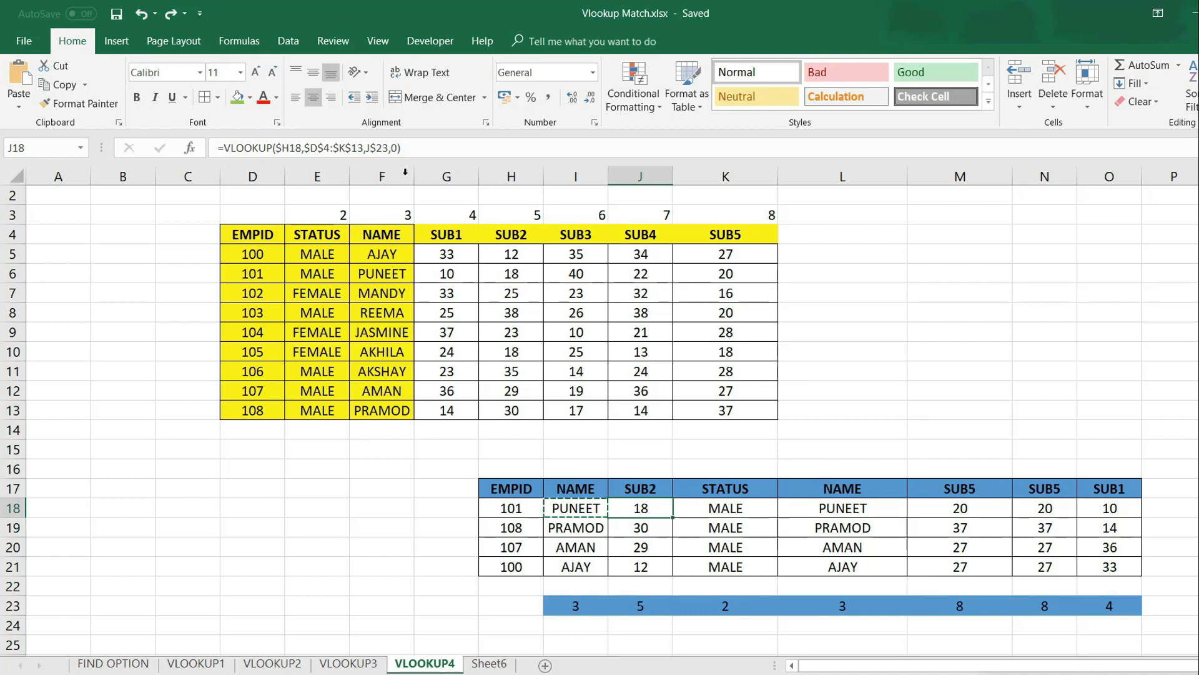
pyautogui.click(382, 148)
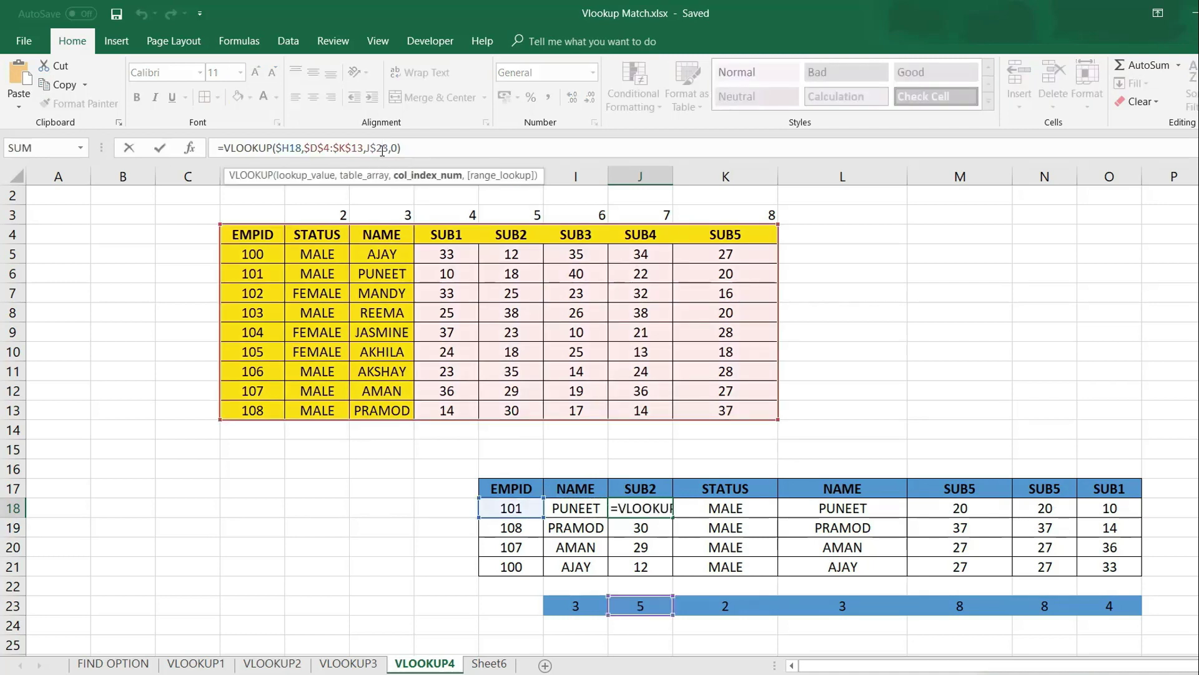